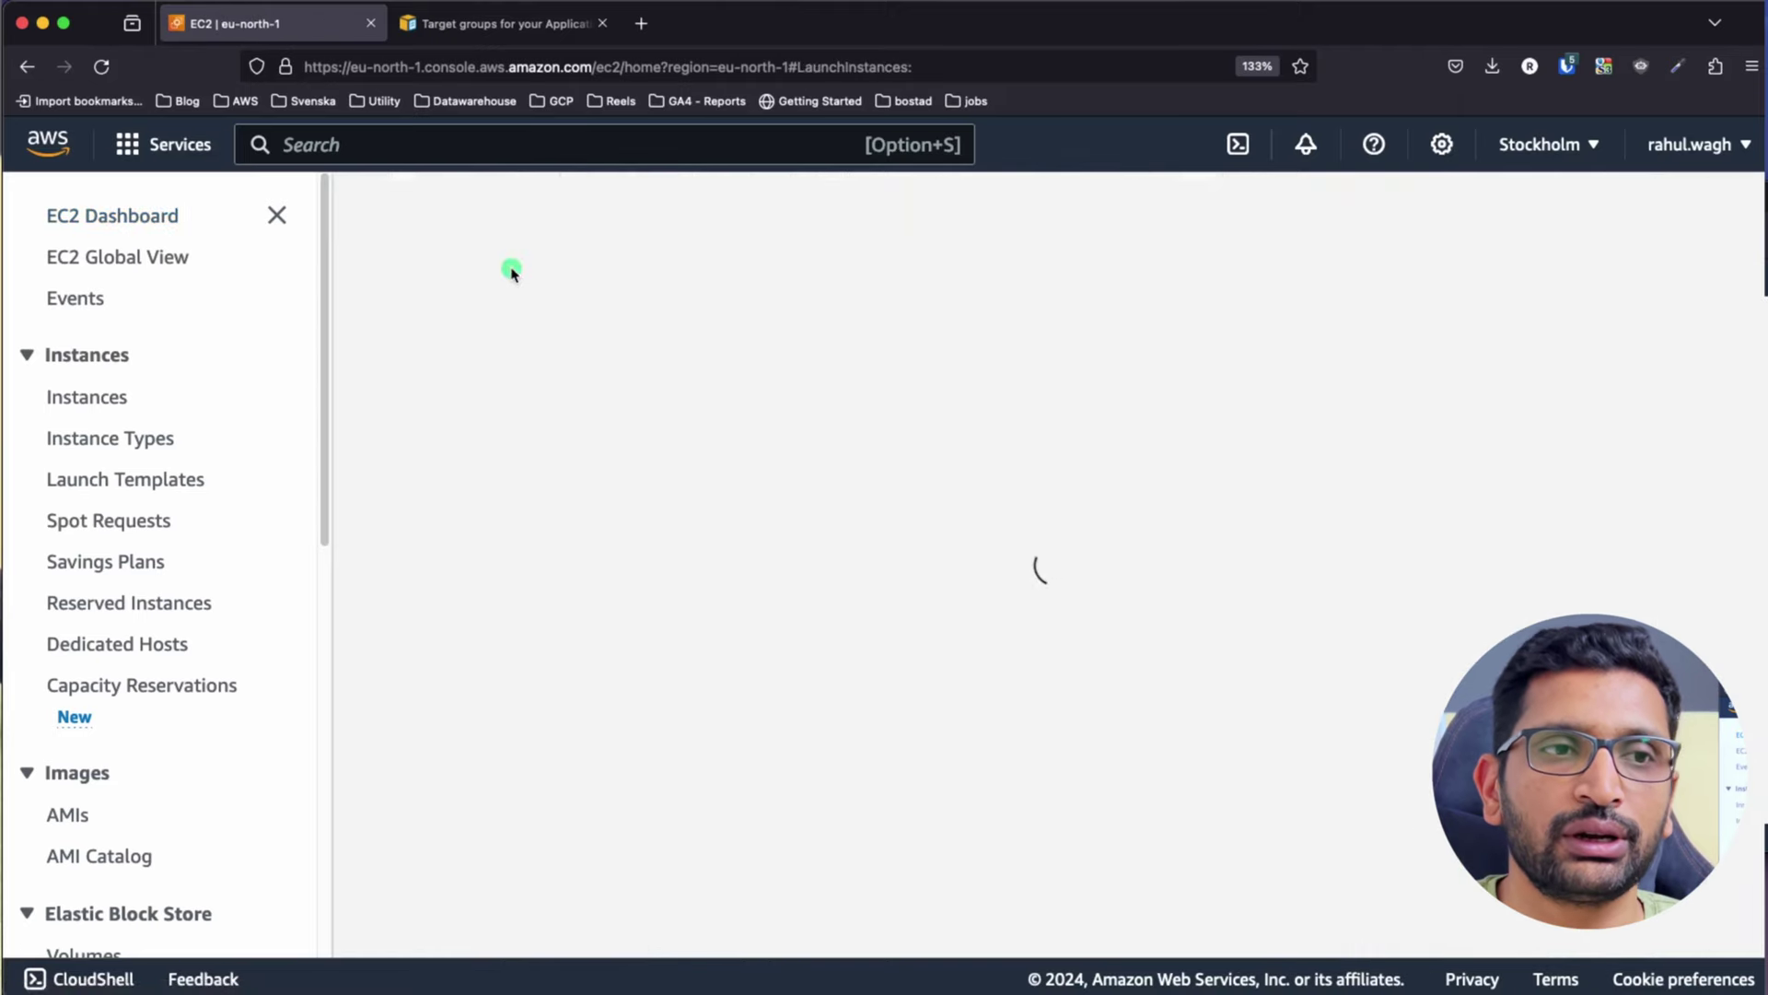
Name the new EC2 instance ec2-1-tg-demo
{"action": "scroll", "coordinate": [546, 371], "scroll_direction": "down", "scroll_amount": 2}
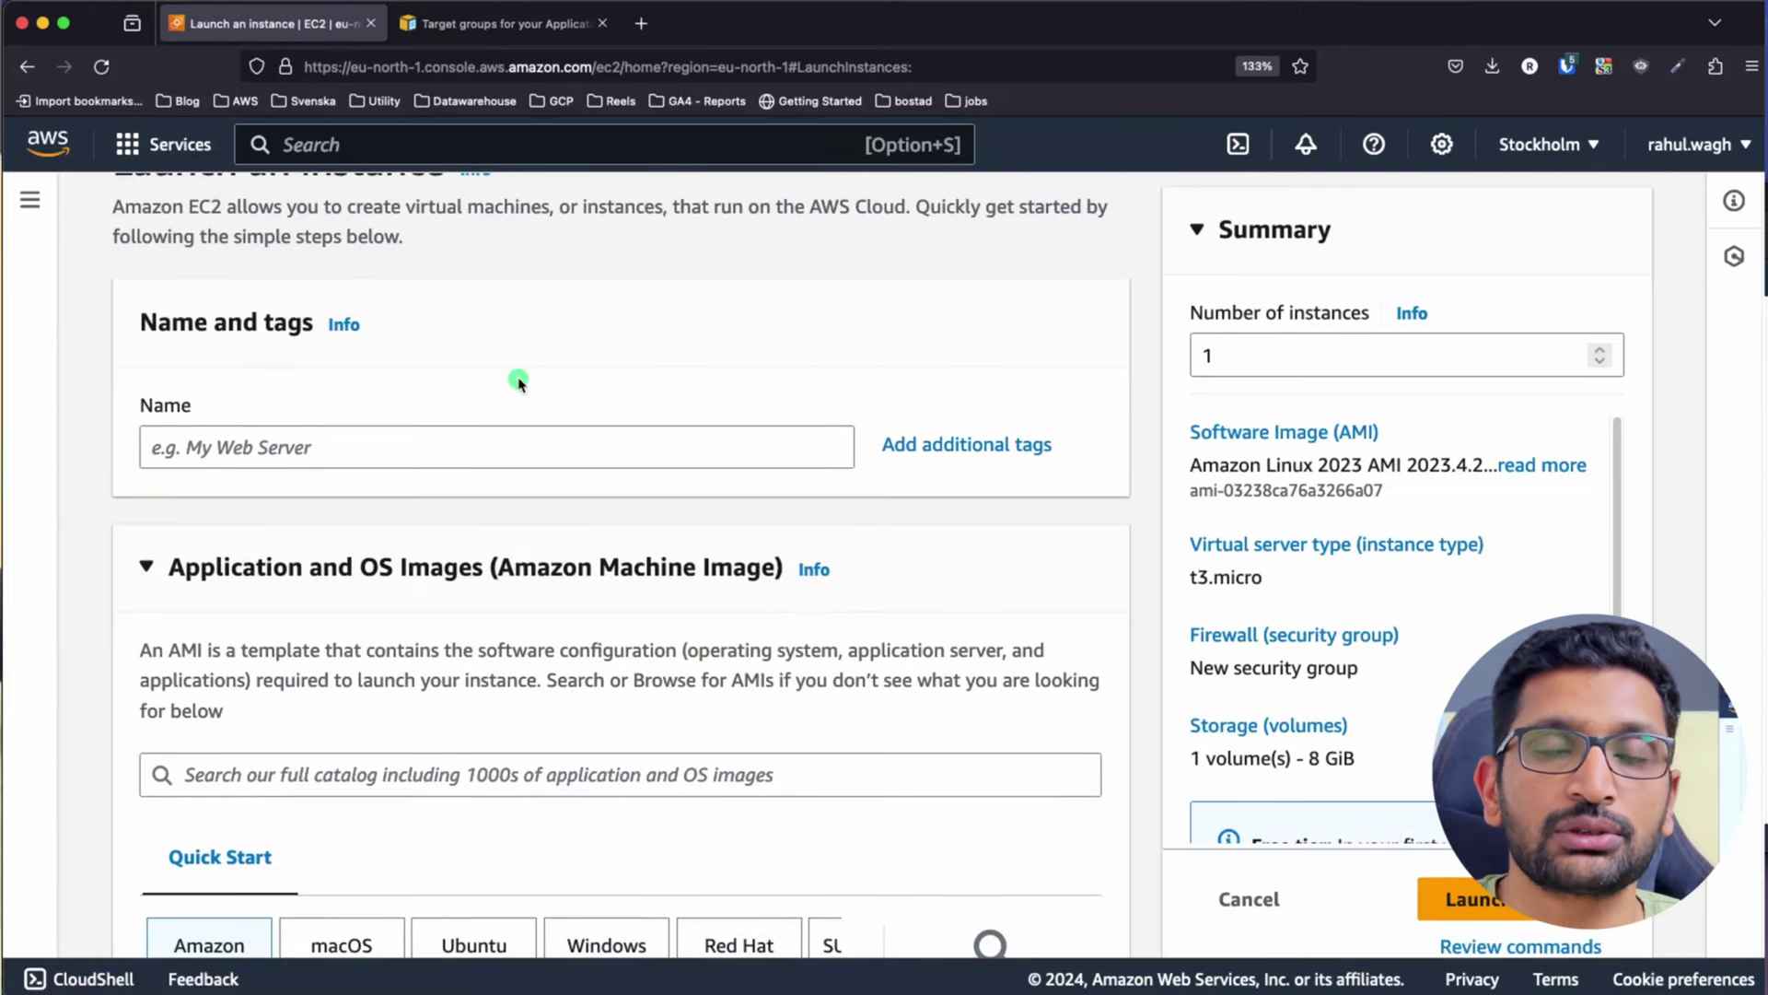
{"action": "left_click", "coordinate": [288, 442]}
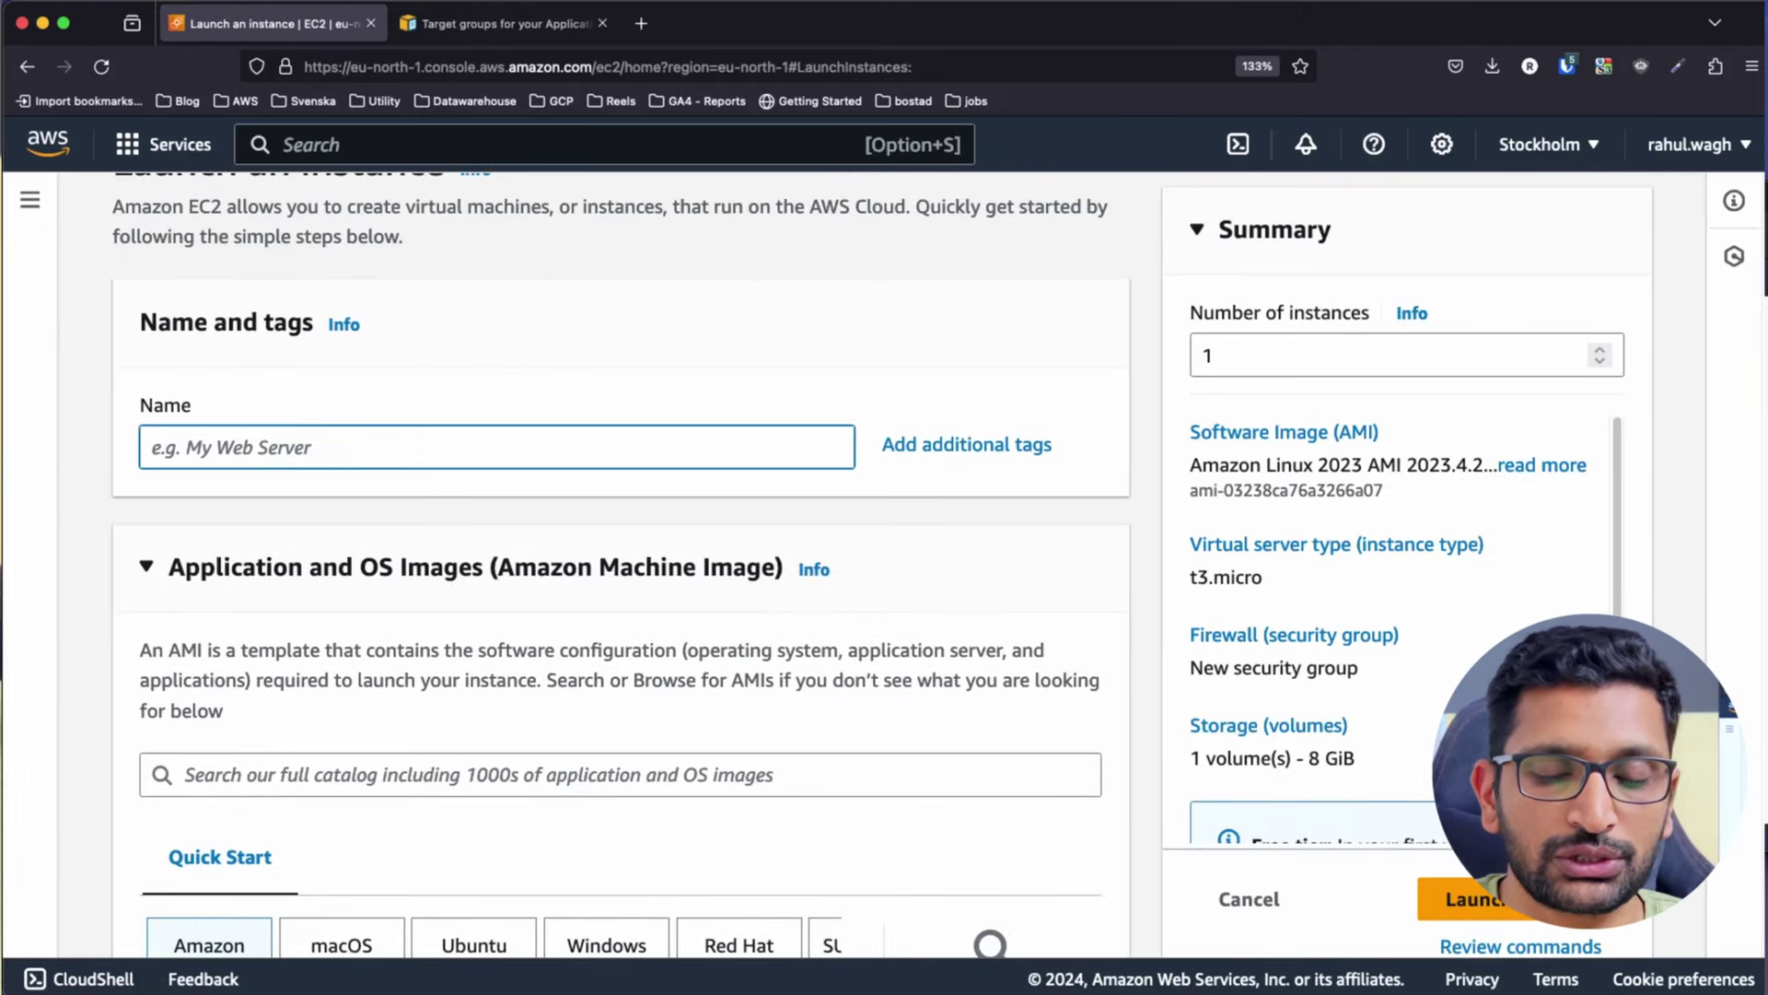
{"action": "type", "text": "ec"}
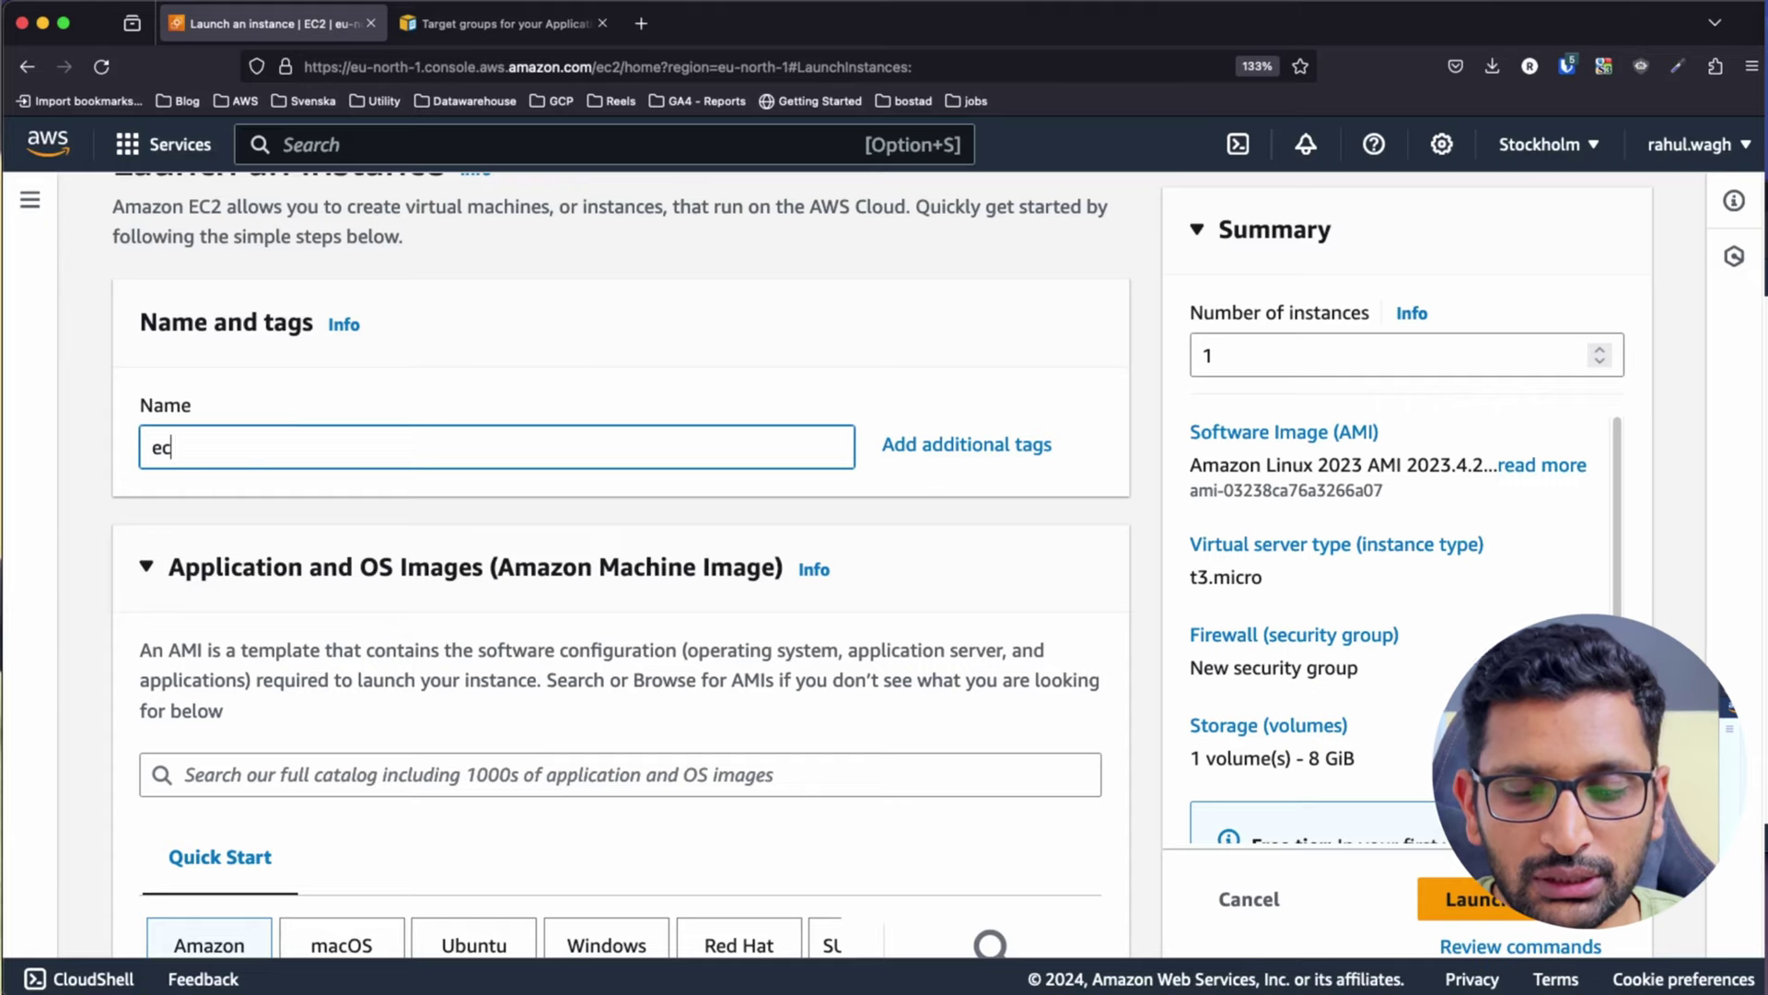
{"action": "type", "text": "2-1-"}
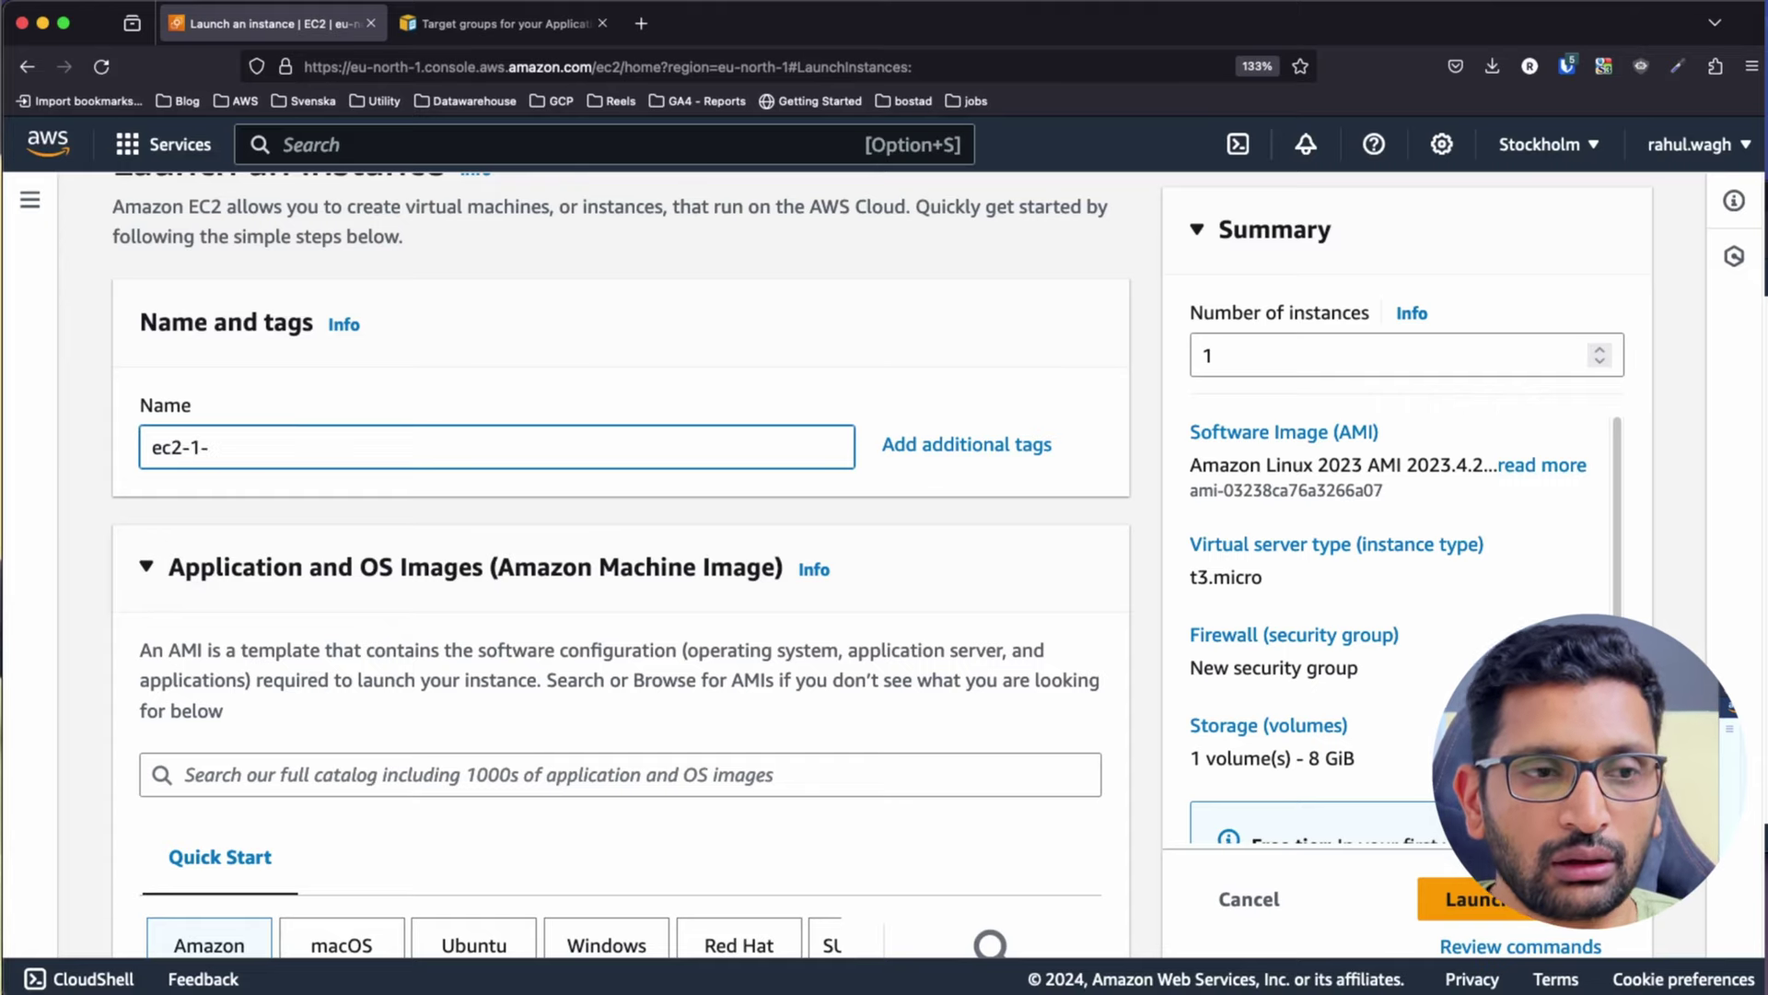
{"action": "type", "text": "tg"}
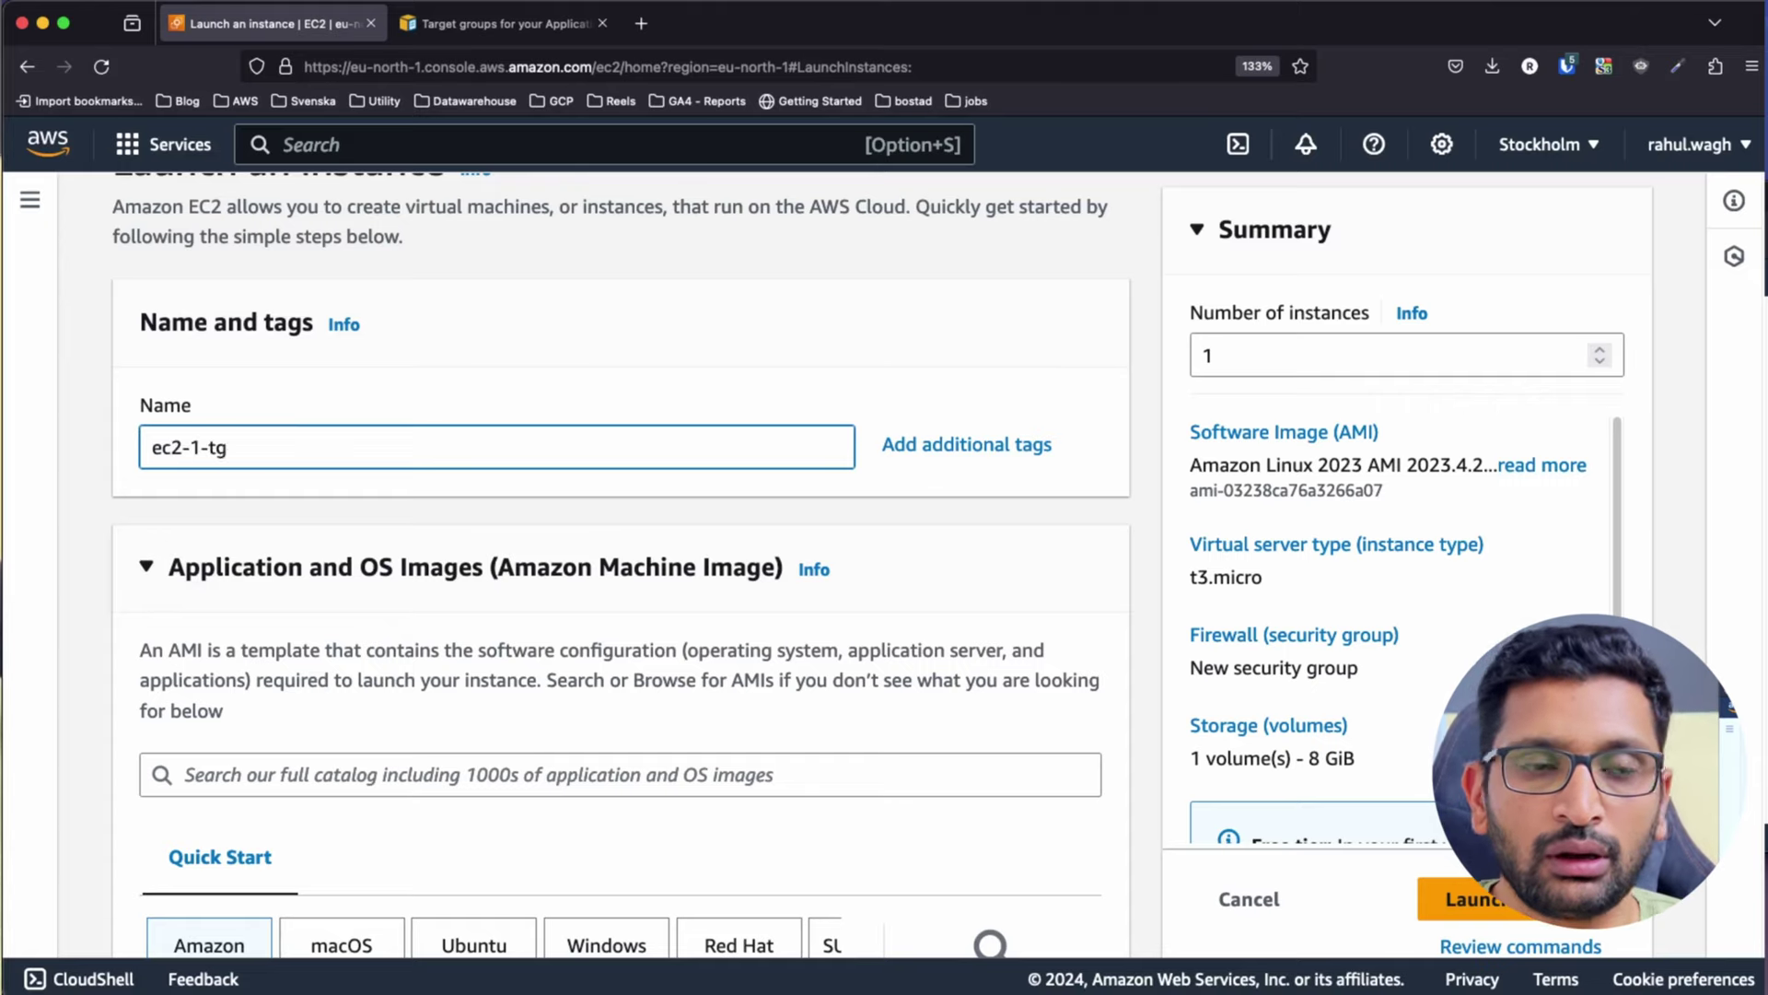
{"action": "type", "text": "-demo"}
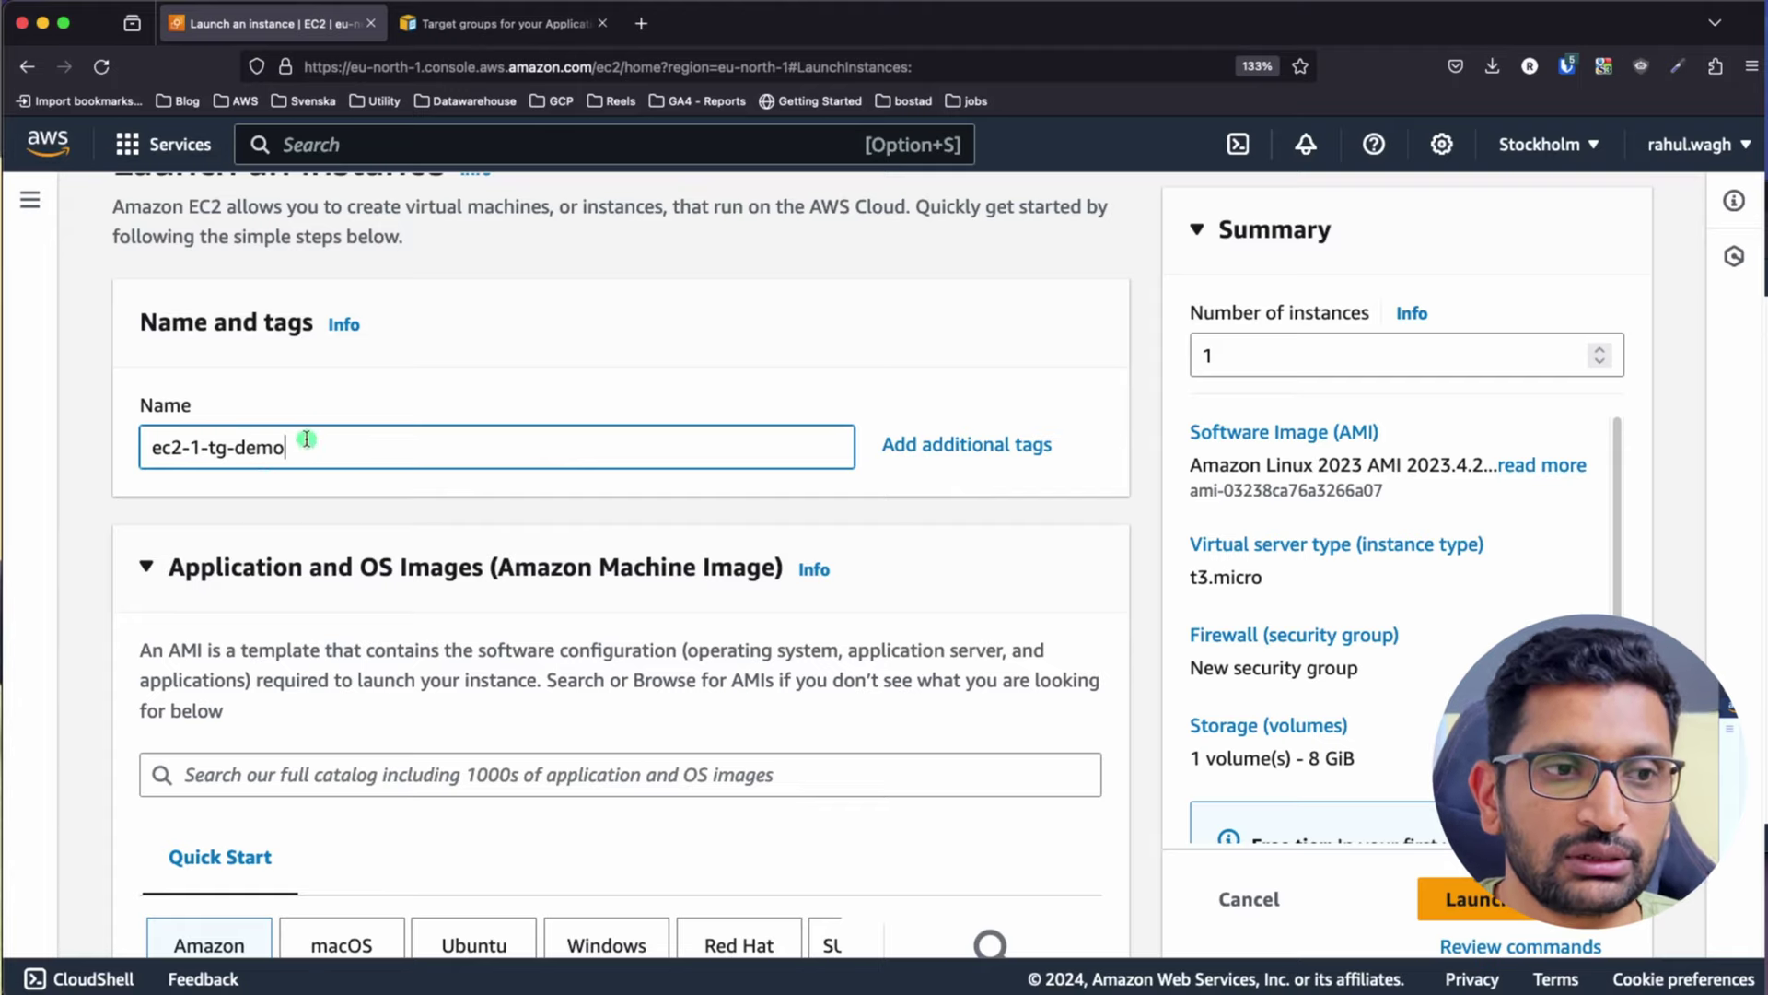
Choose the Ubuntu Quick Start image as the instance's Amazon Machine Image
{"action": "scroll", "coordinate": [239, 460], "scroll_direction": "down", "scroll_amount": 5}
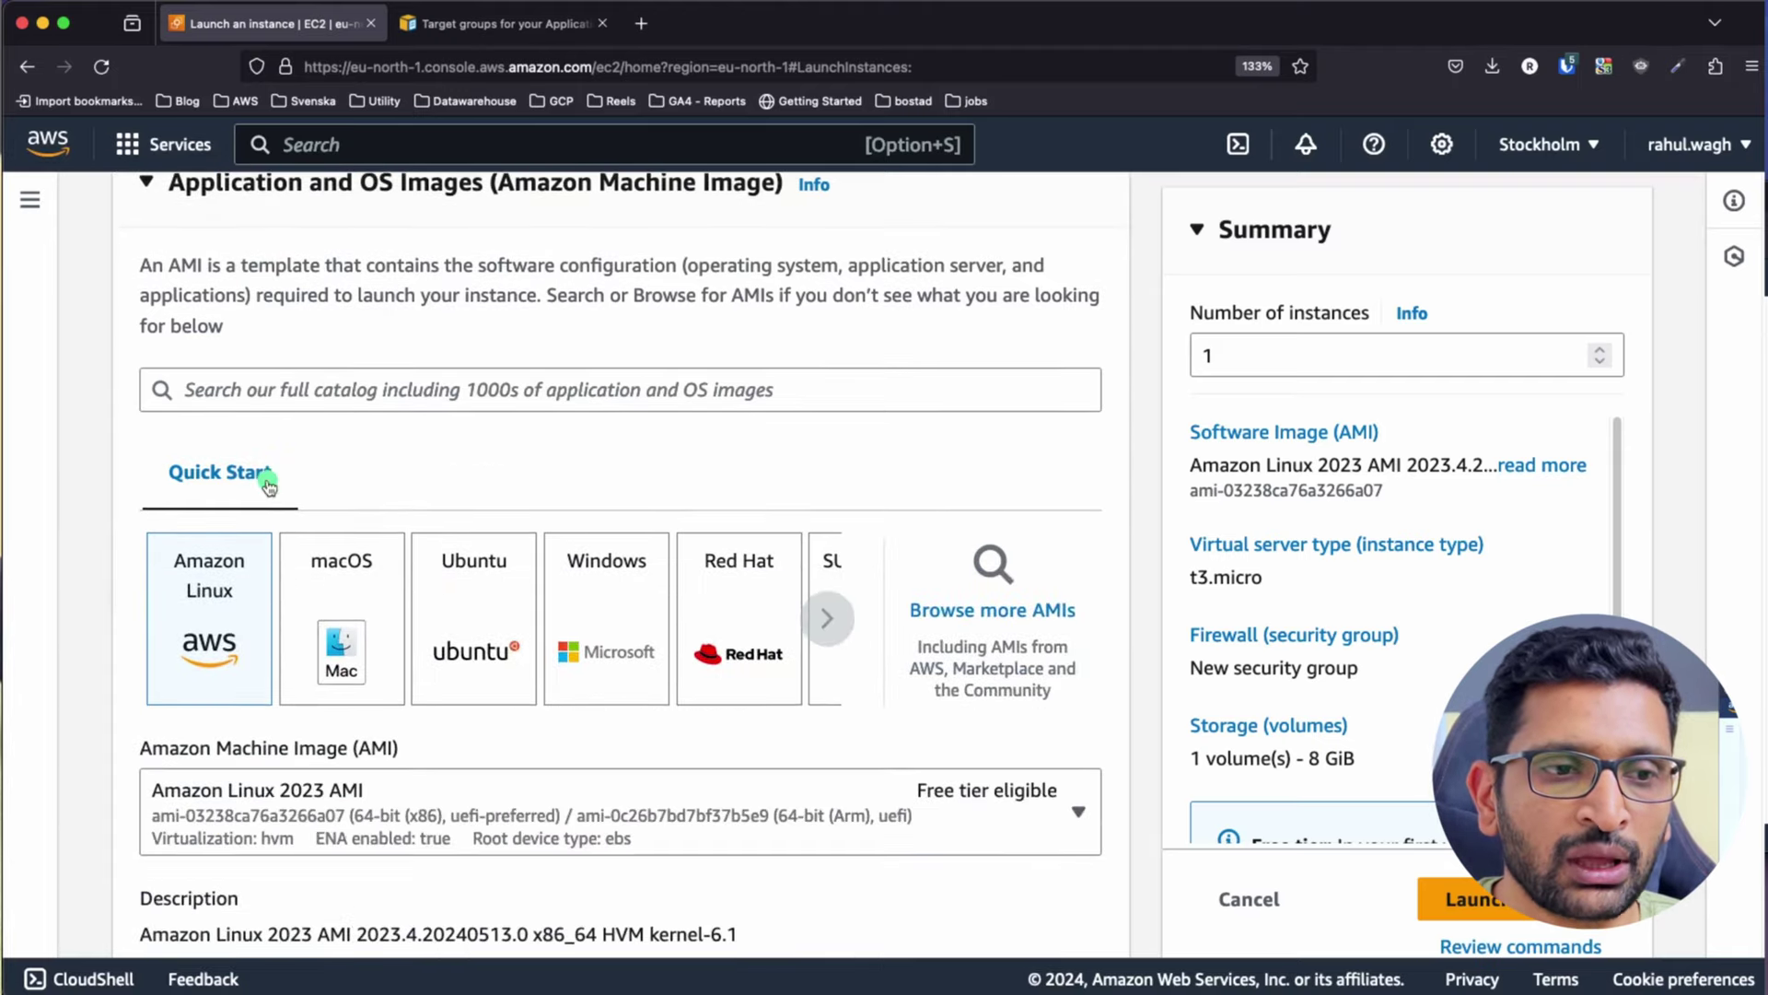
{"action": "left_click", "coordinate": [479, 527]}
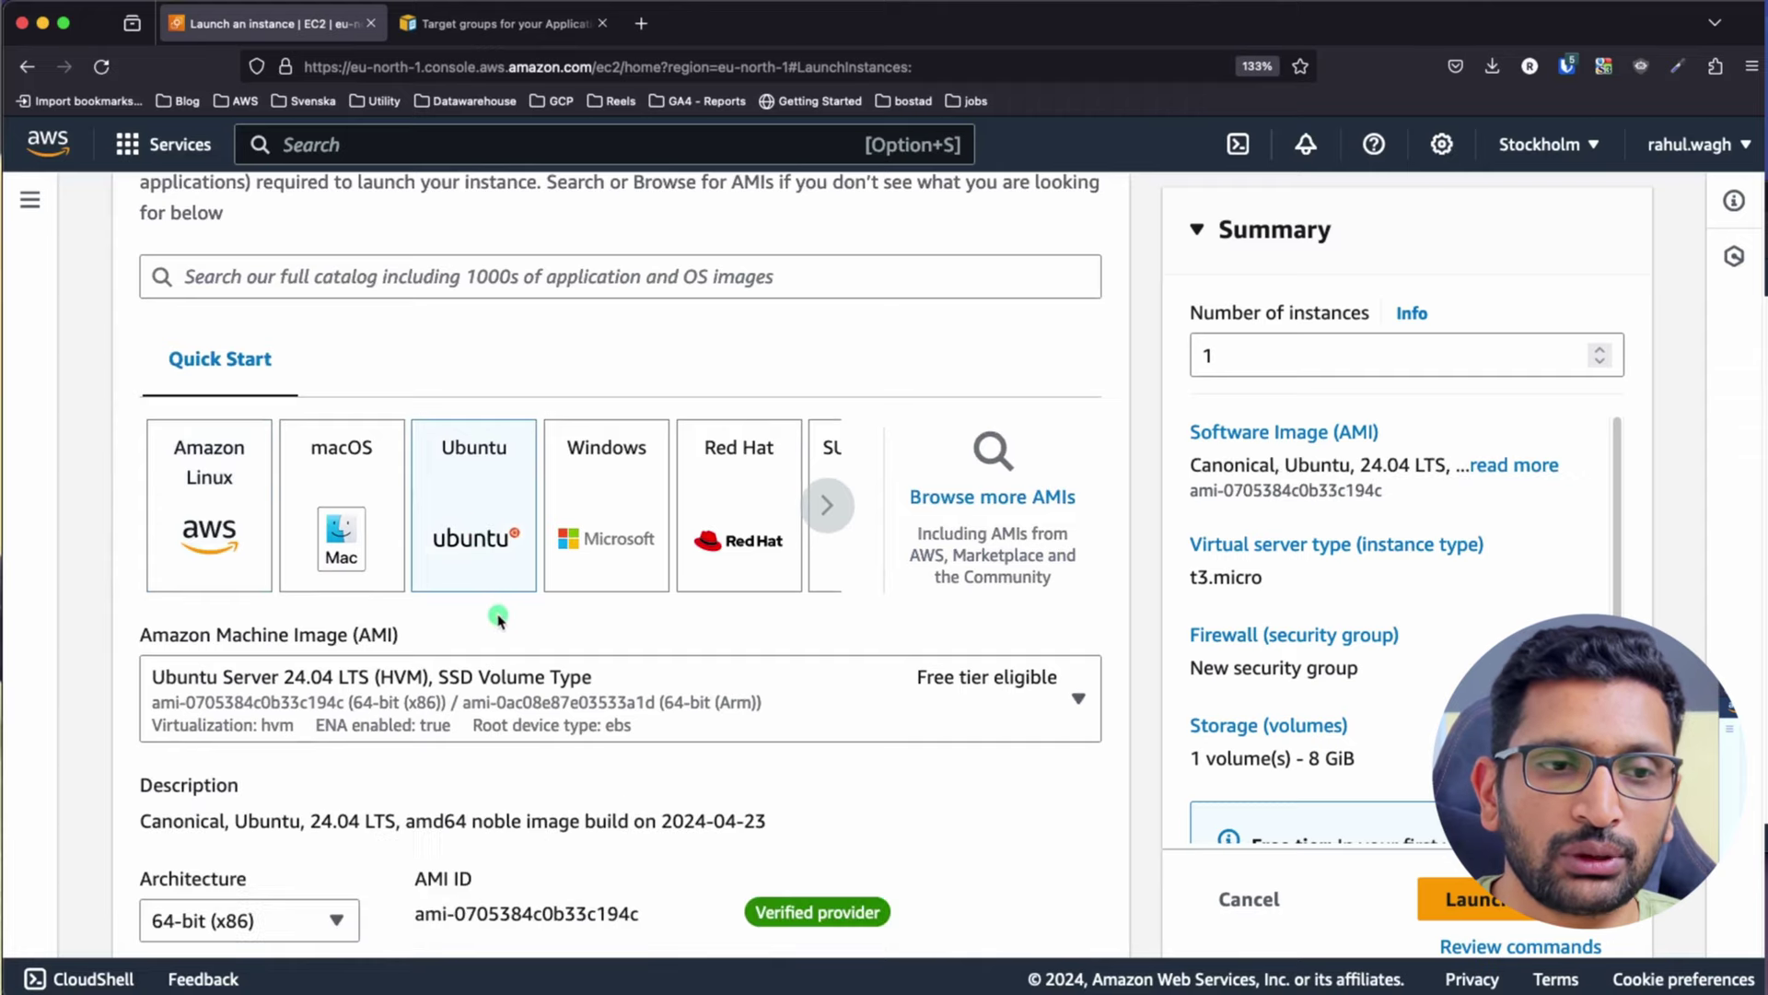
{"action": "scroll", "coordinate": [498, 620], "scroll_direction": "down", "scroll_amount": 5}
{"action": "scroll", "coordinate": [498, 620], "scroll_direction": "down", "scroll_amount": 4}
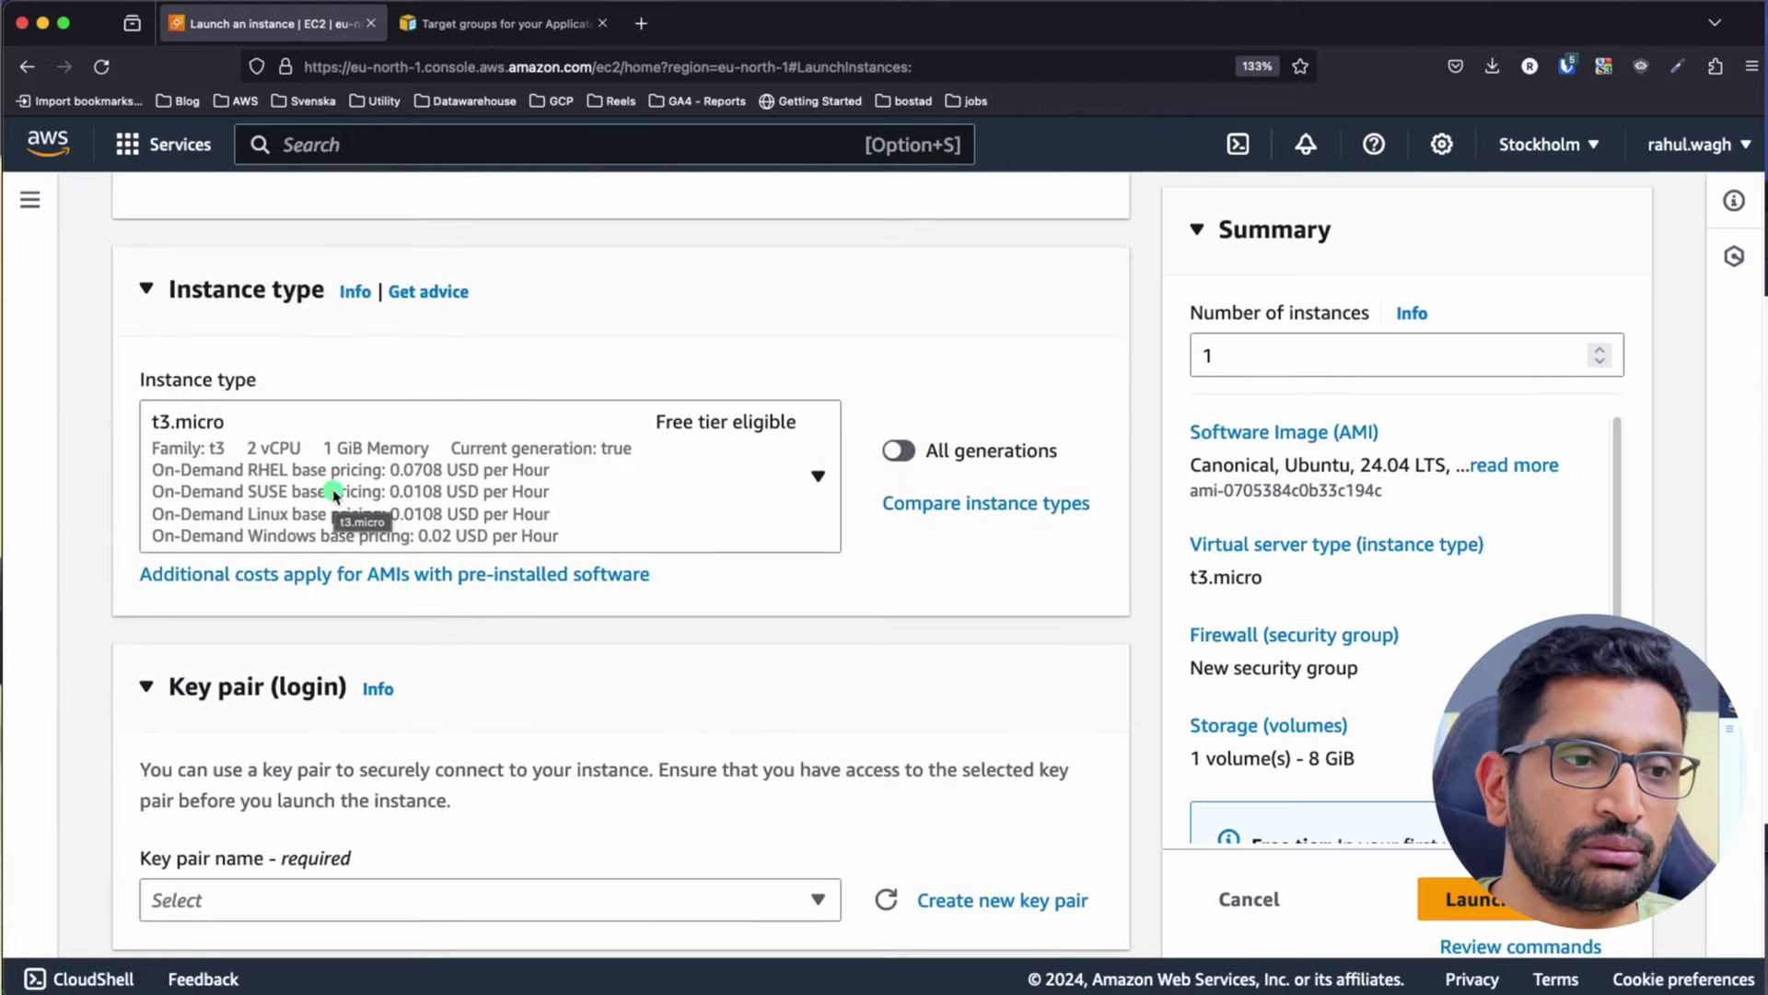
Create a new RSA key pair named demo-tg-keys in .pem format for the instance login
{"action": "scroll", "coordinate": [334, 494], "scroll_direction": "down", "scroll_amount": 4}
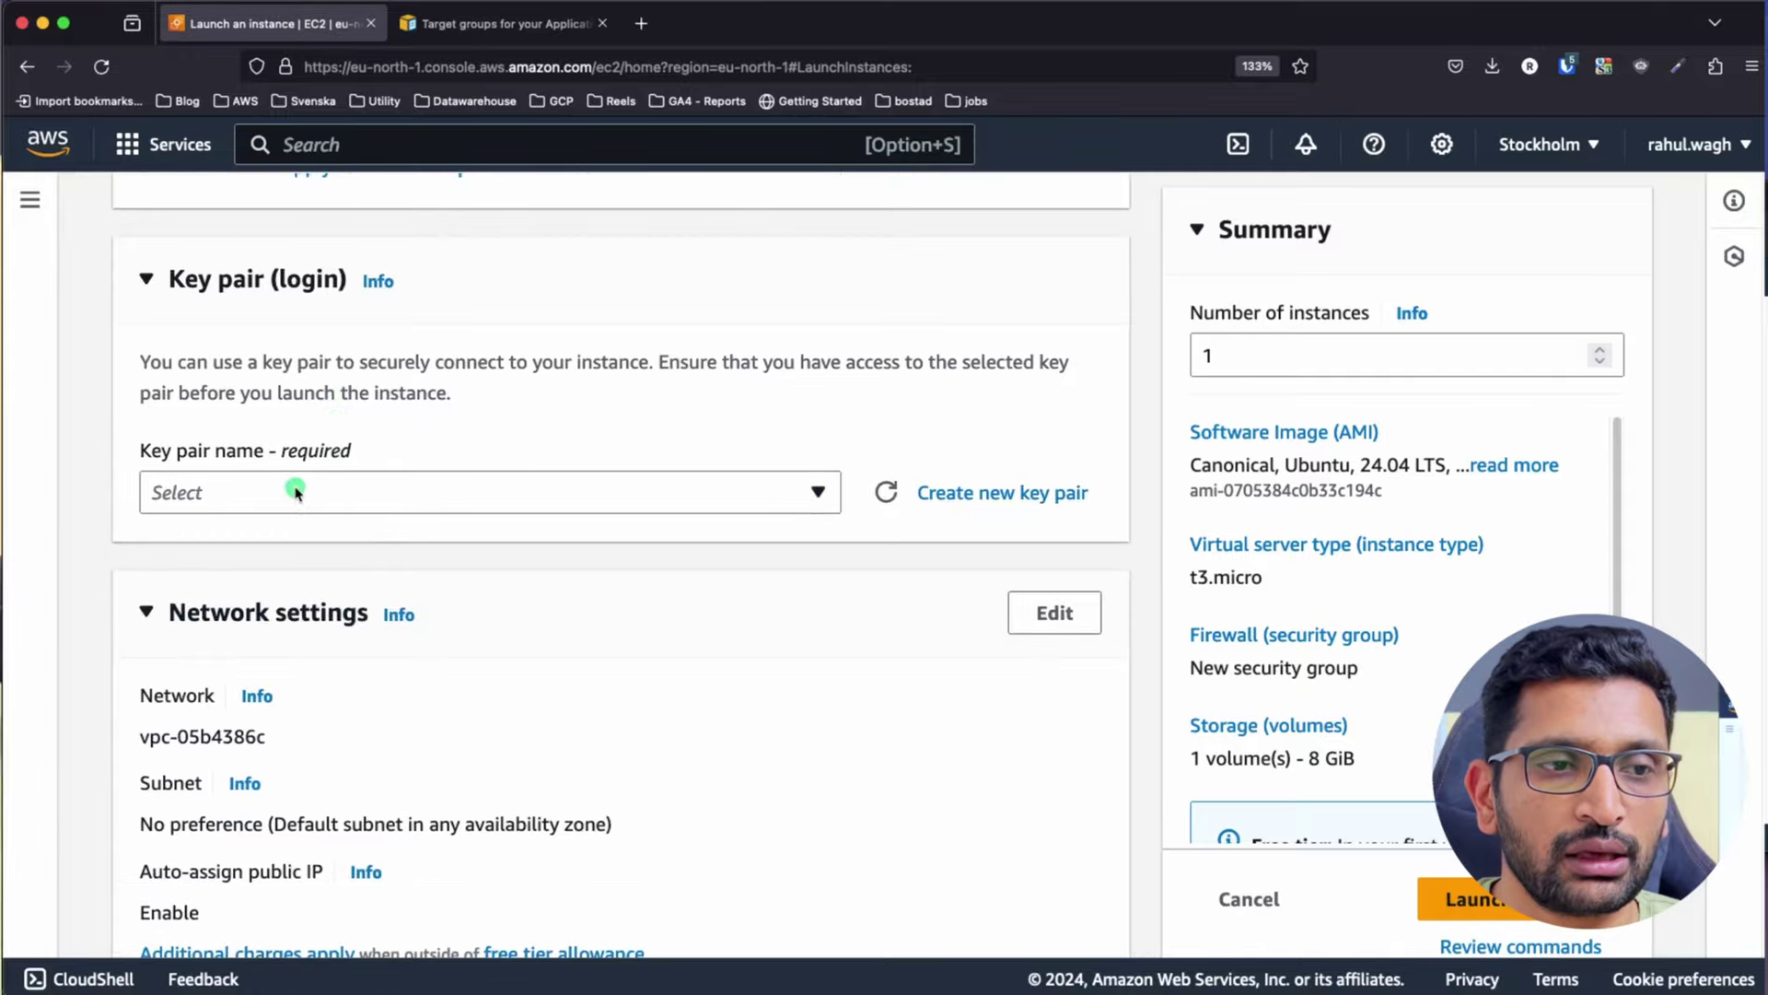
{"action": "left_click", "coordinate": [960, 488]}
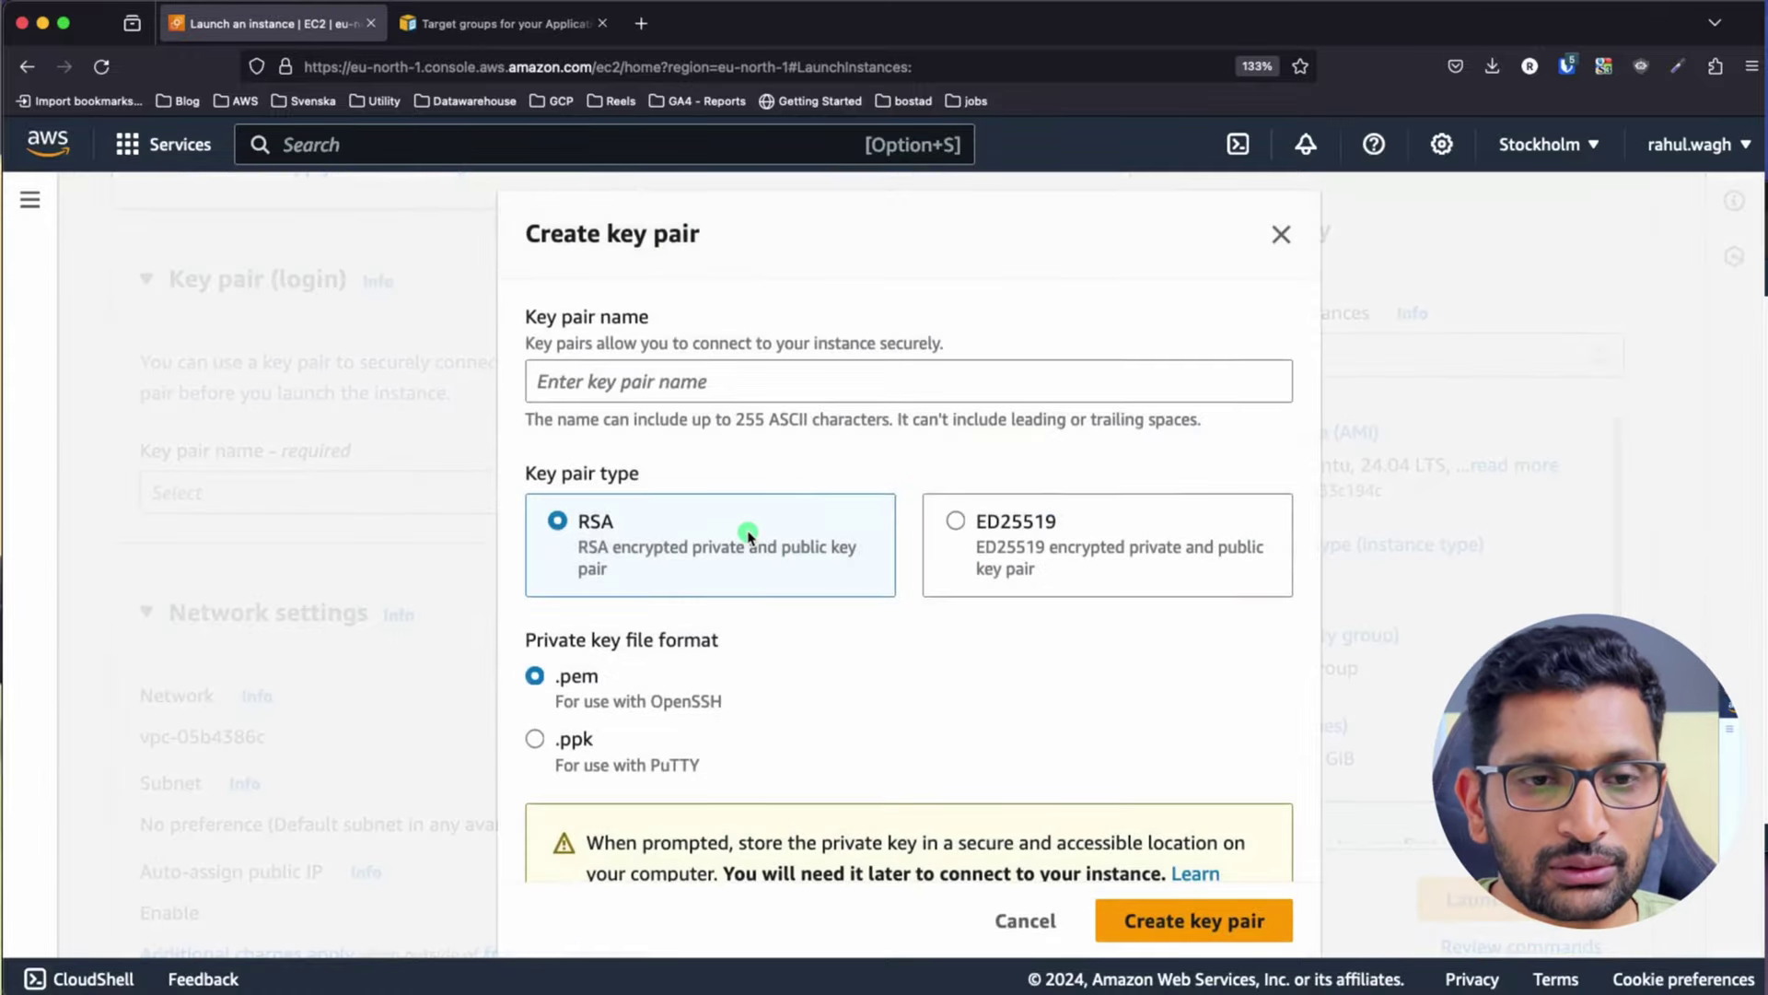
{"action": "left_click", "coordinate": [617, 388]}
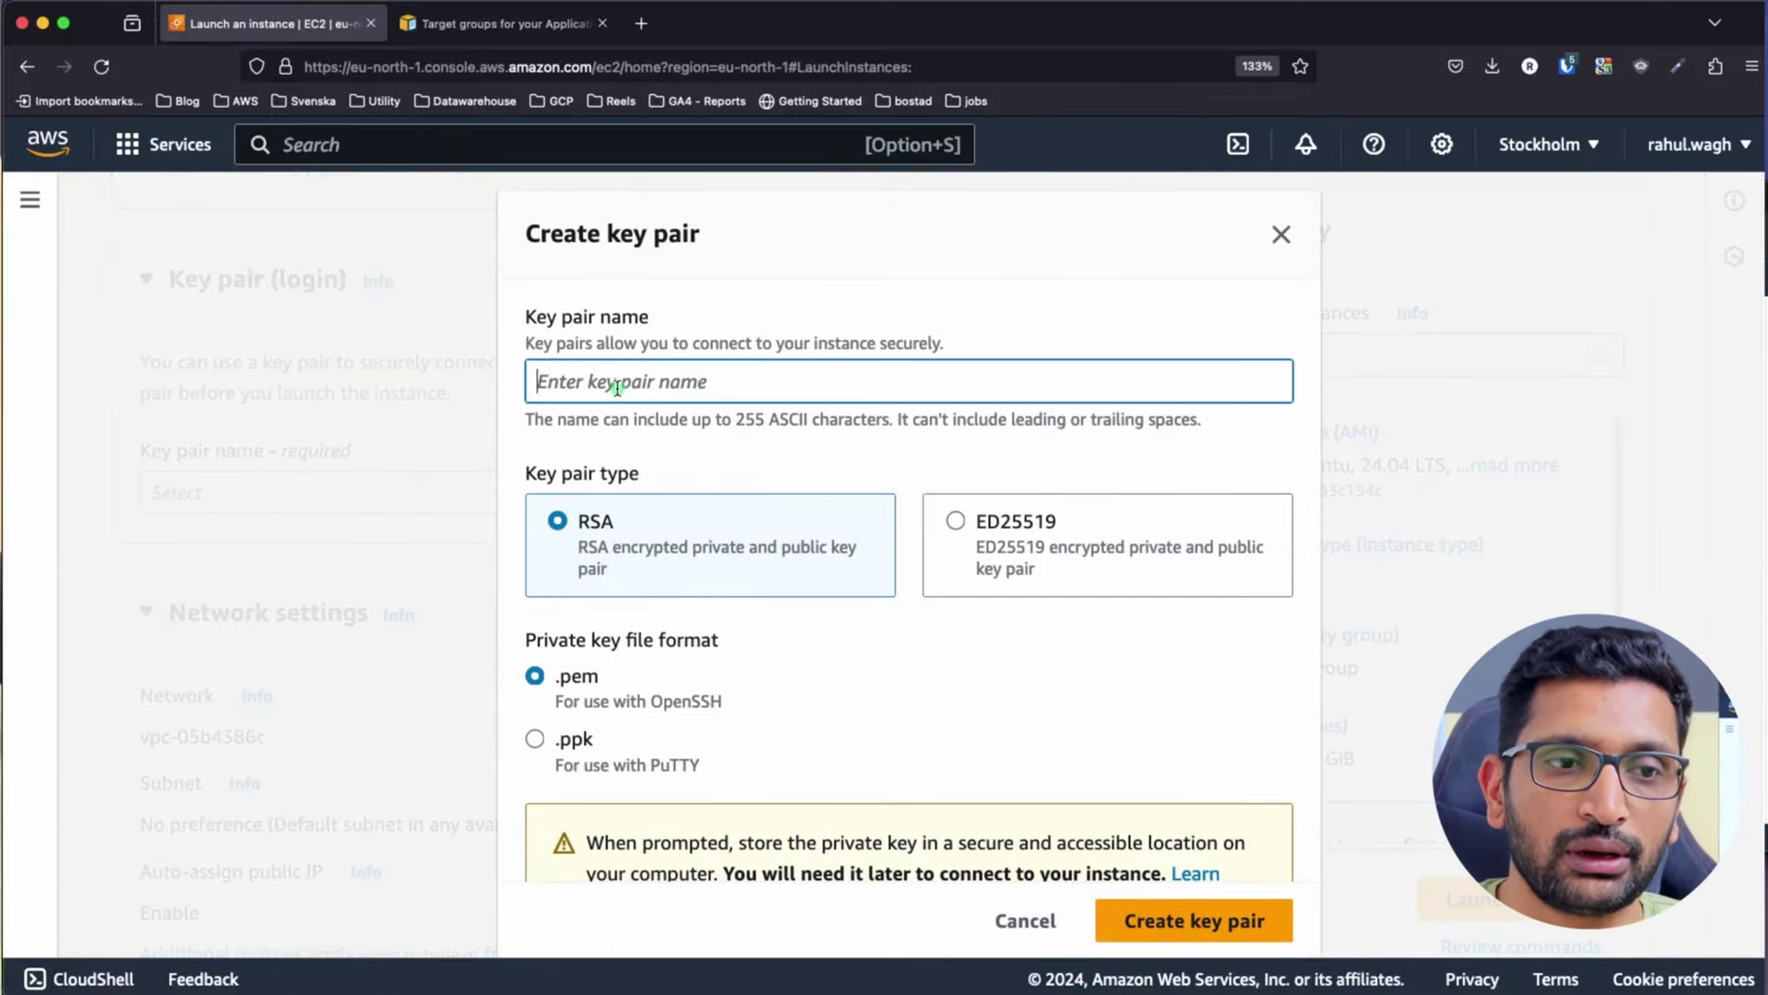
{"action": "type", "text": "demo-"}
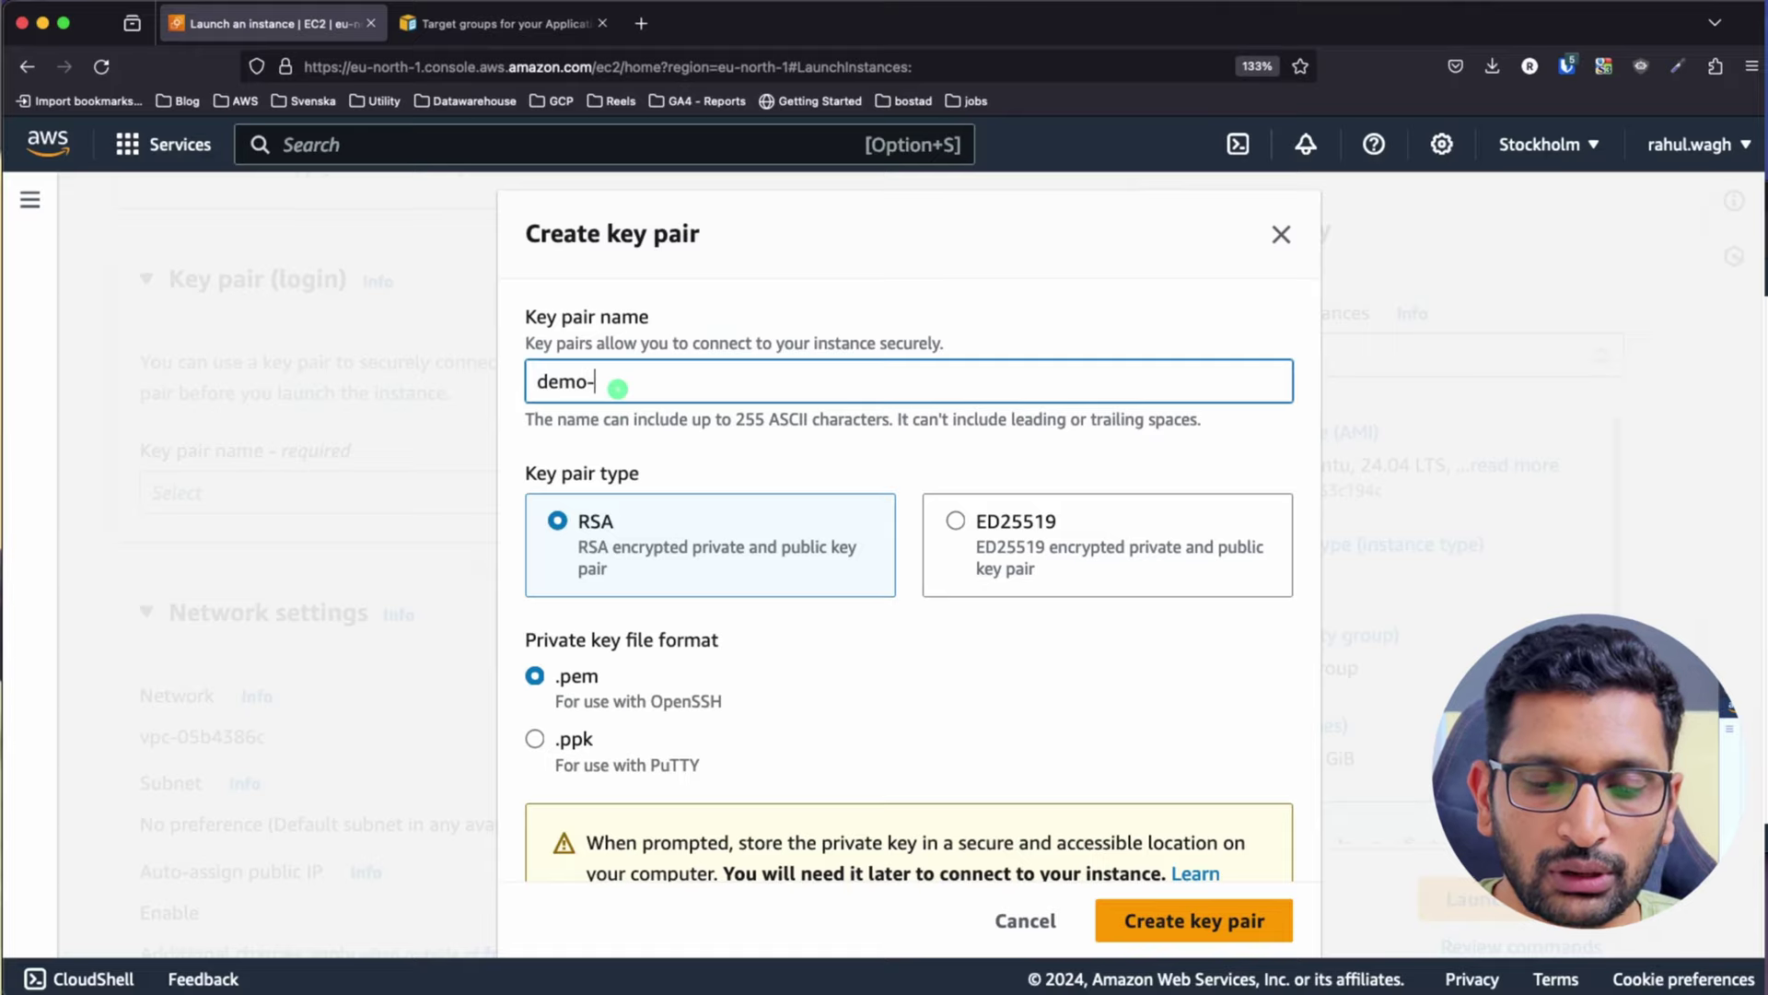
{"action": "type", "text": "tg-keys"}
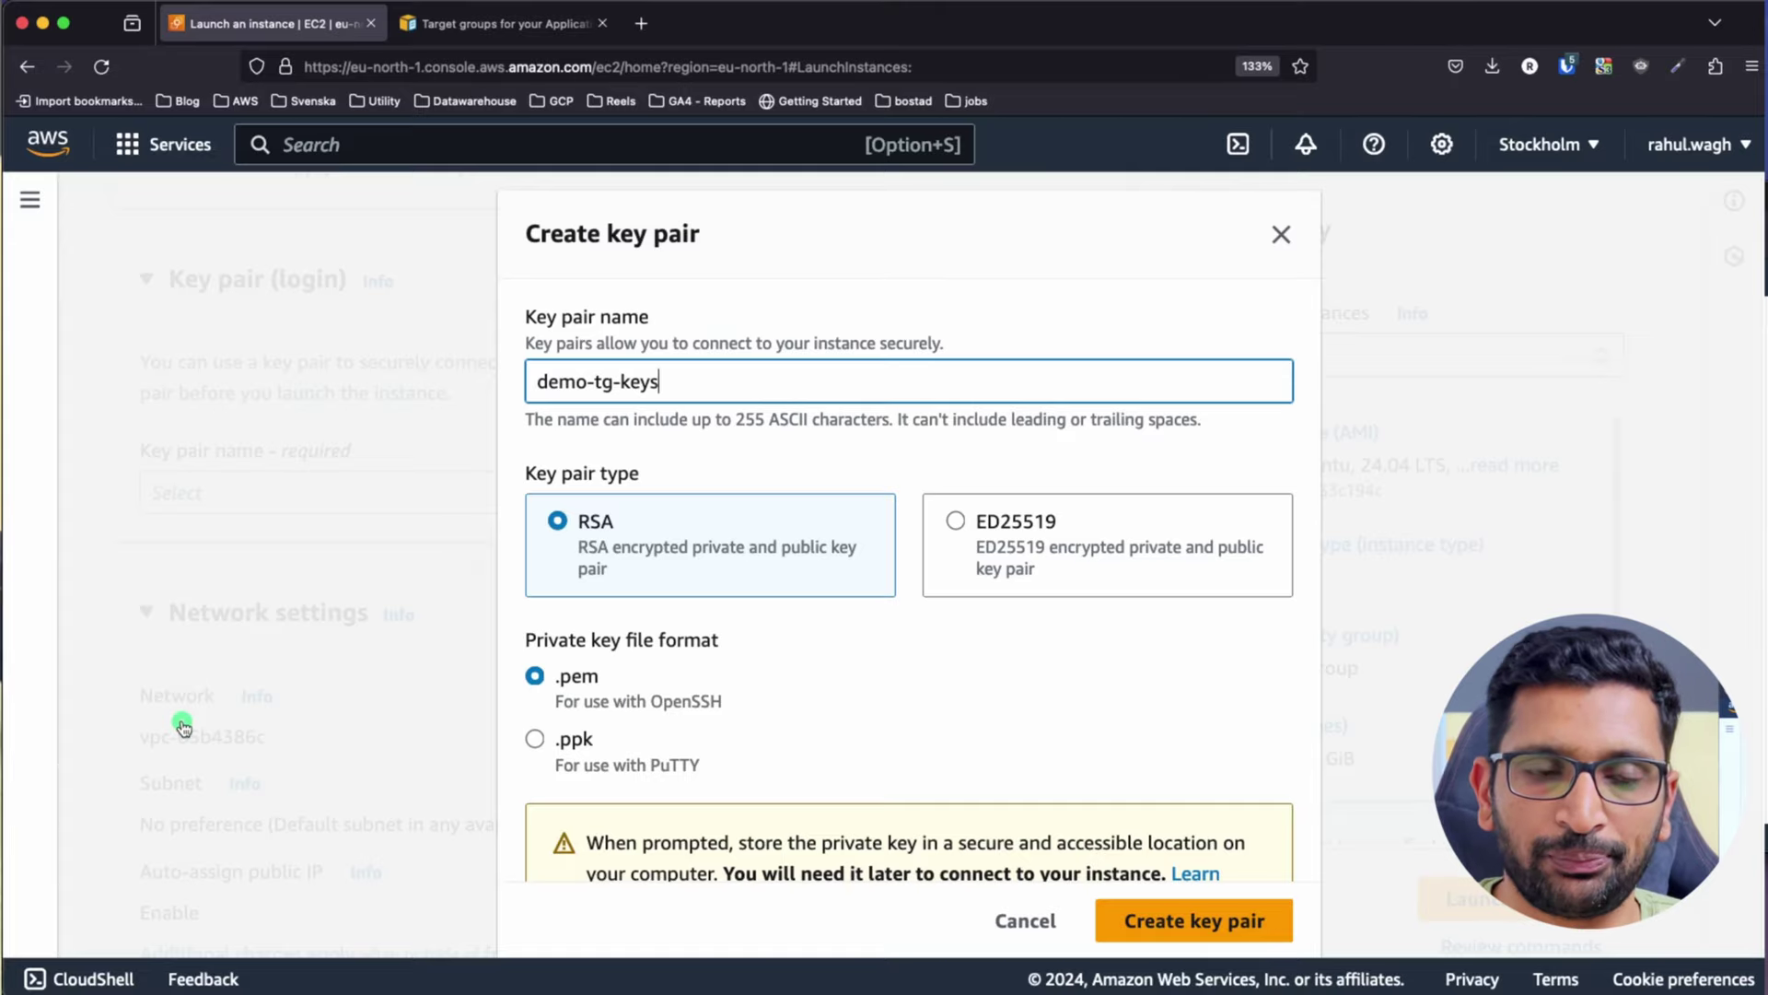
{"action": "left_click", "coordinate": [1177, 921]}
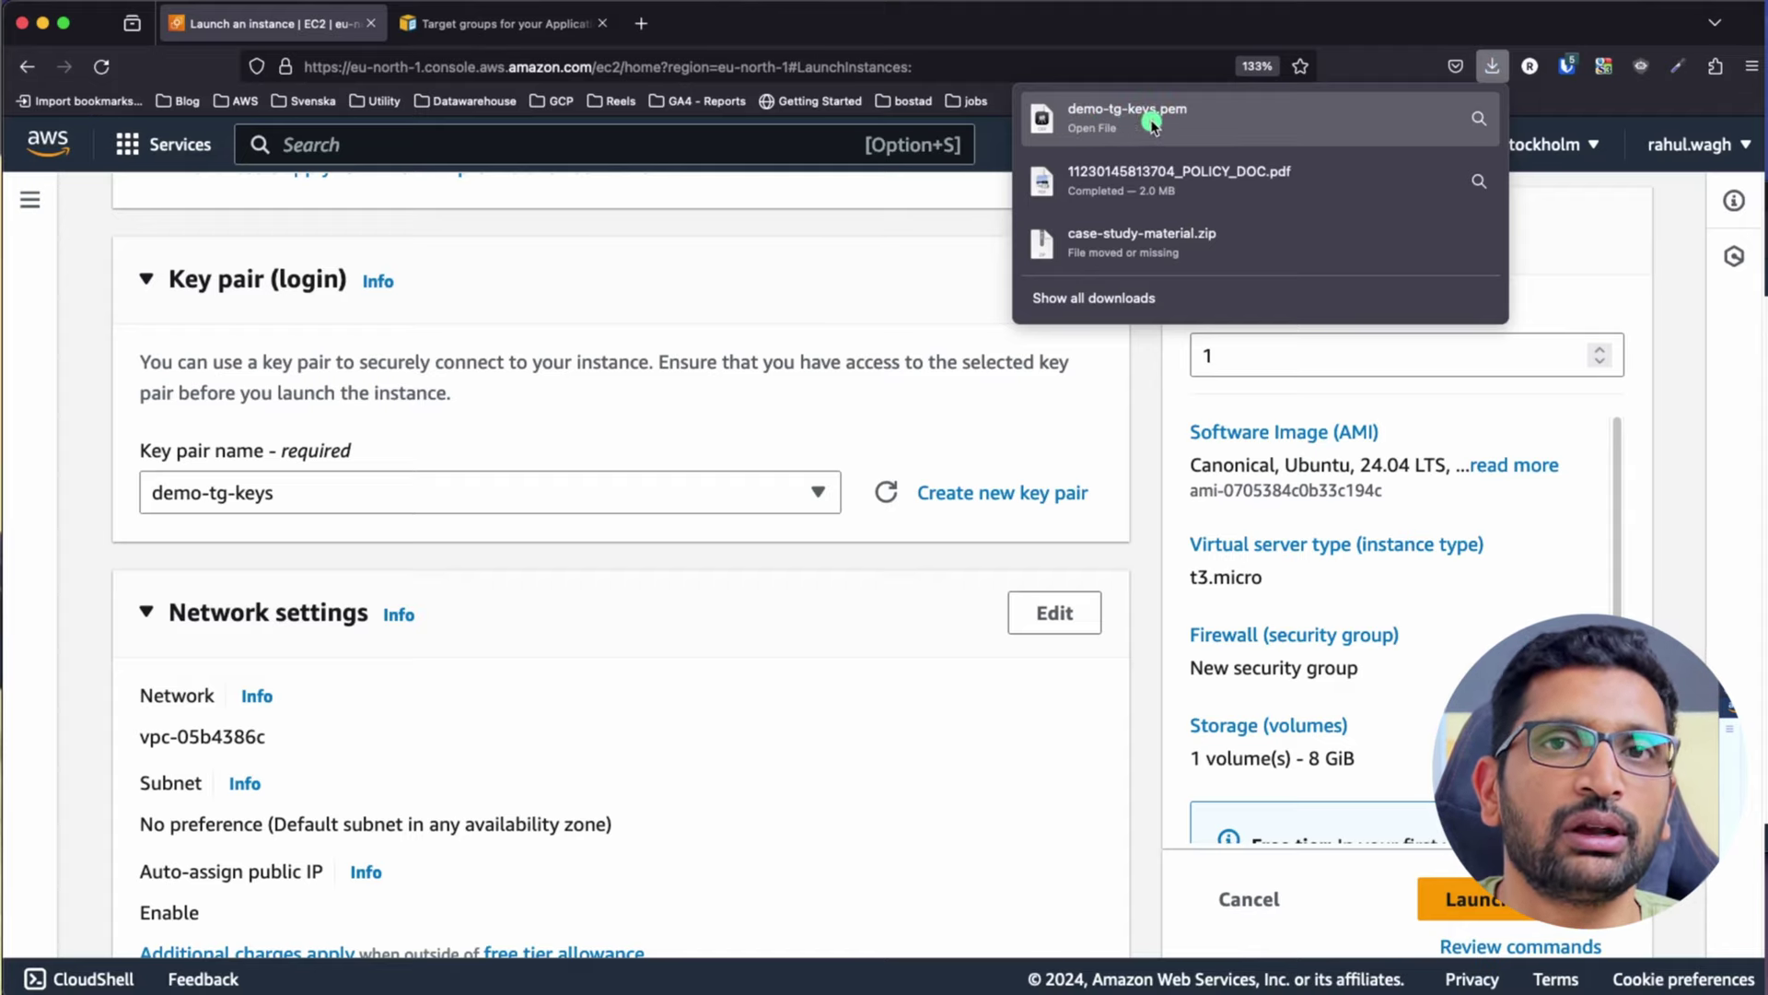
{"action": "scroll", "coordinate": [474, 604], "scroll_direction": "down", "scroll_amount": 1}
{"action": "left_click", "coordinate": [329, 430]}
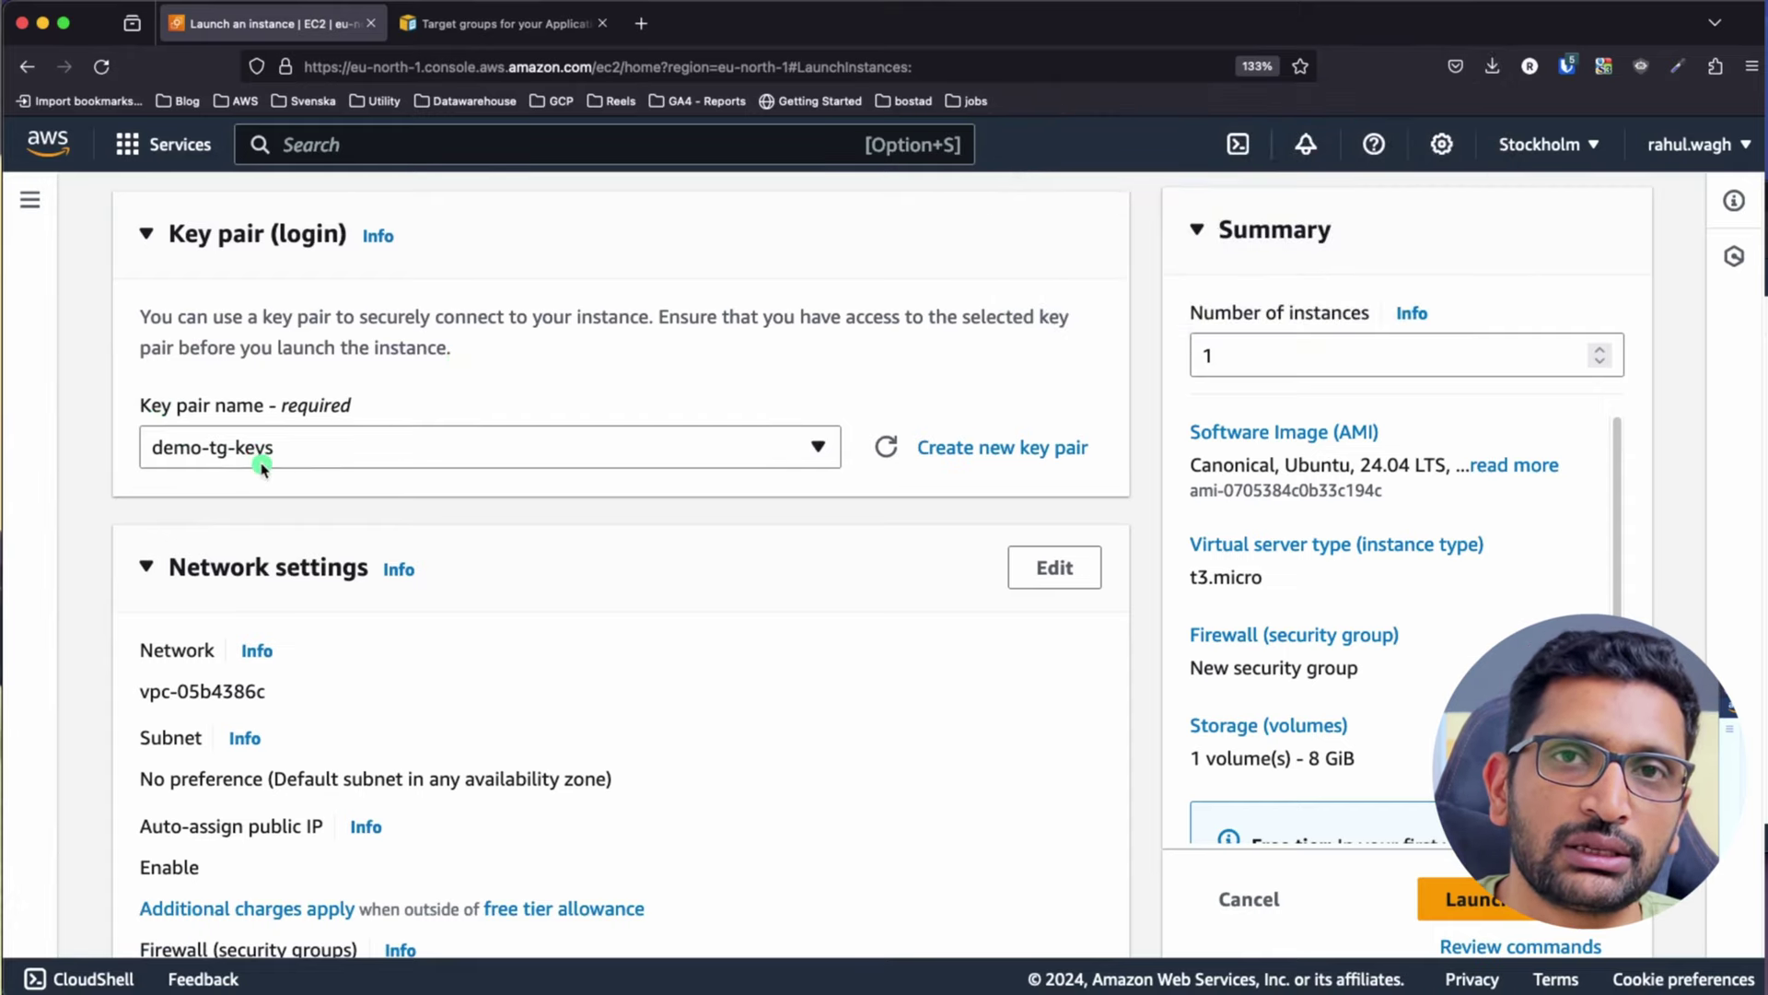
Open the network settings for editing and select aws-demo-vpc as the instance's VPC
{"action": "scroll", "coordinate": [584, 565], "scroll_direction": "down", "scroll_amount": 2}
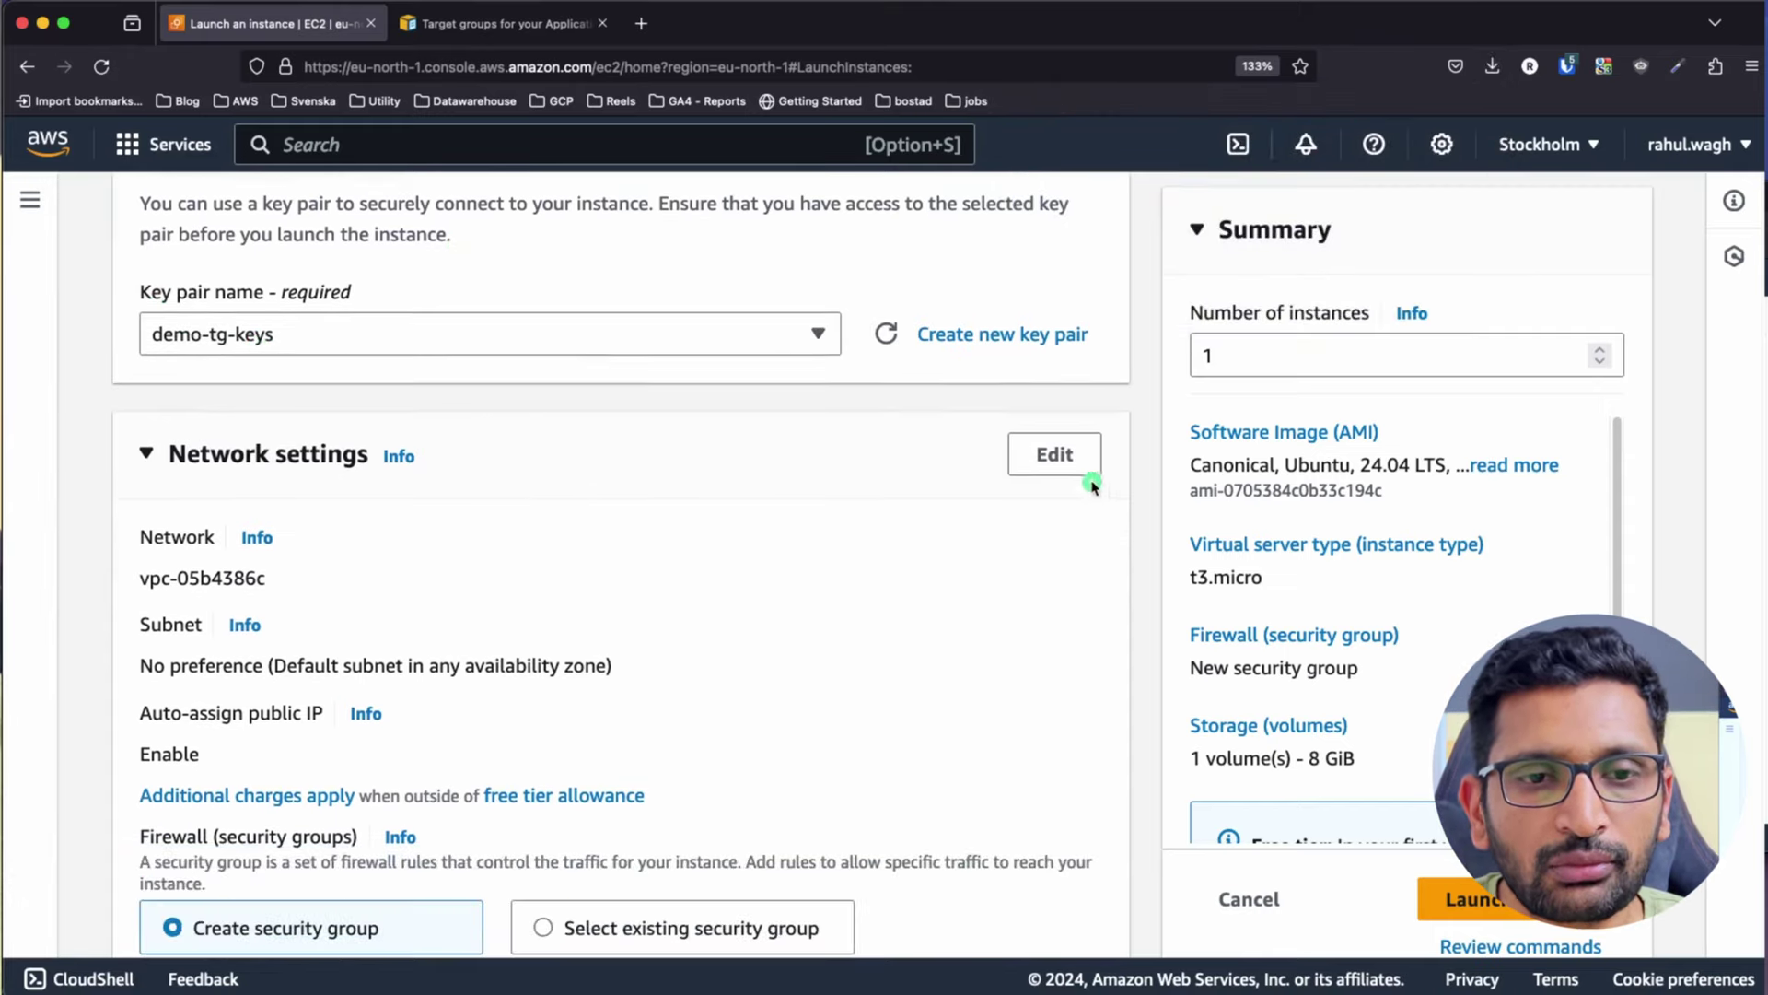
{"action": "left_click", "coordinate": [1056, 458]}
{"action": "scroll", "coordinate": [876, 592], "scroll_direction": "down", "scroll_amount": 2}
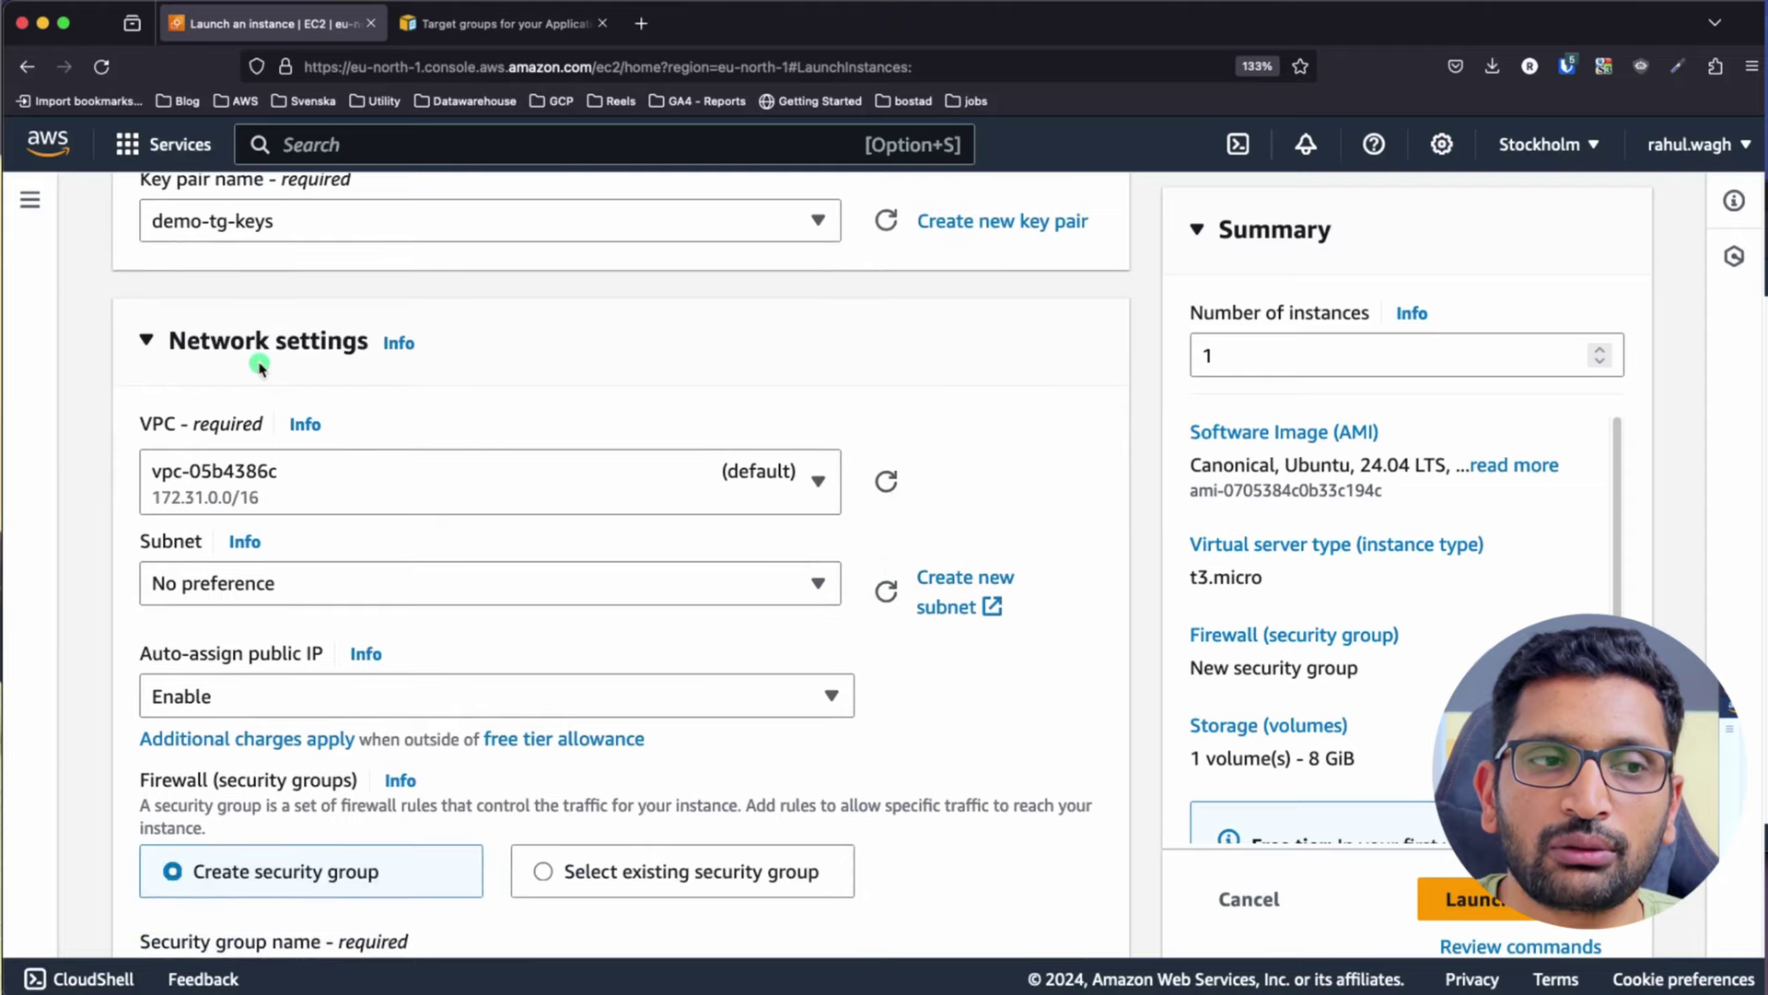
{"action": "scroll", "coordinate": [731, 439], "scroll_direction": "down", "scroll_amount": 1}
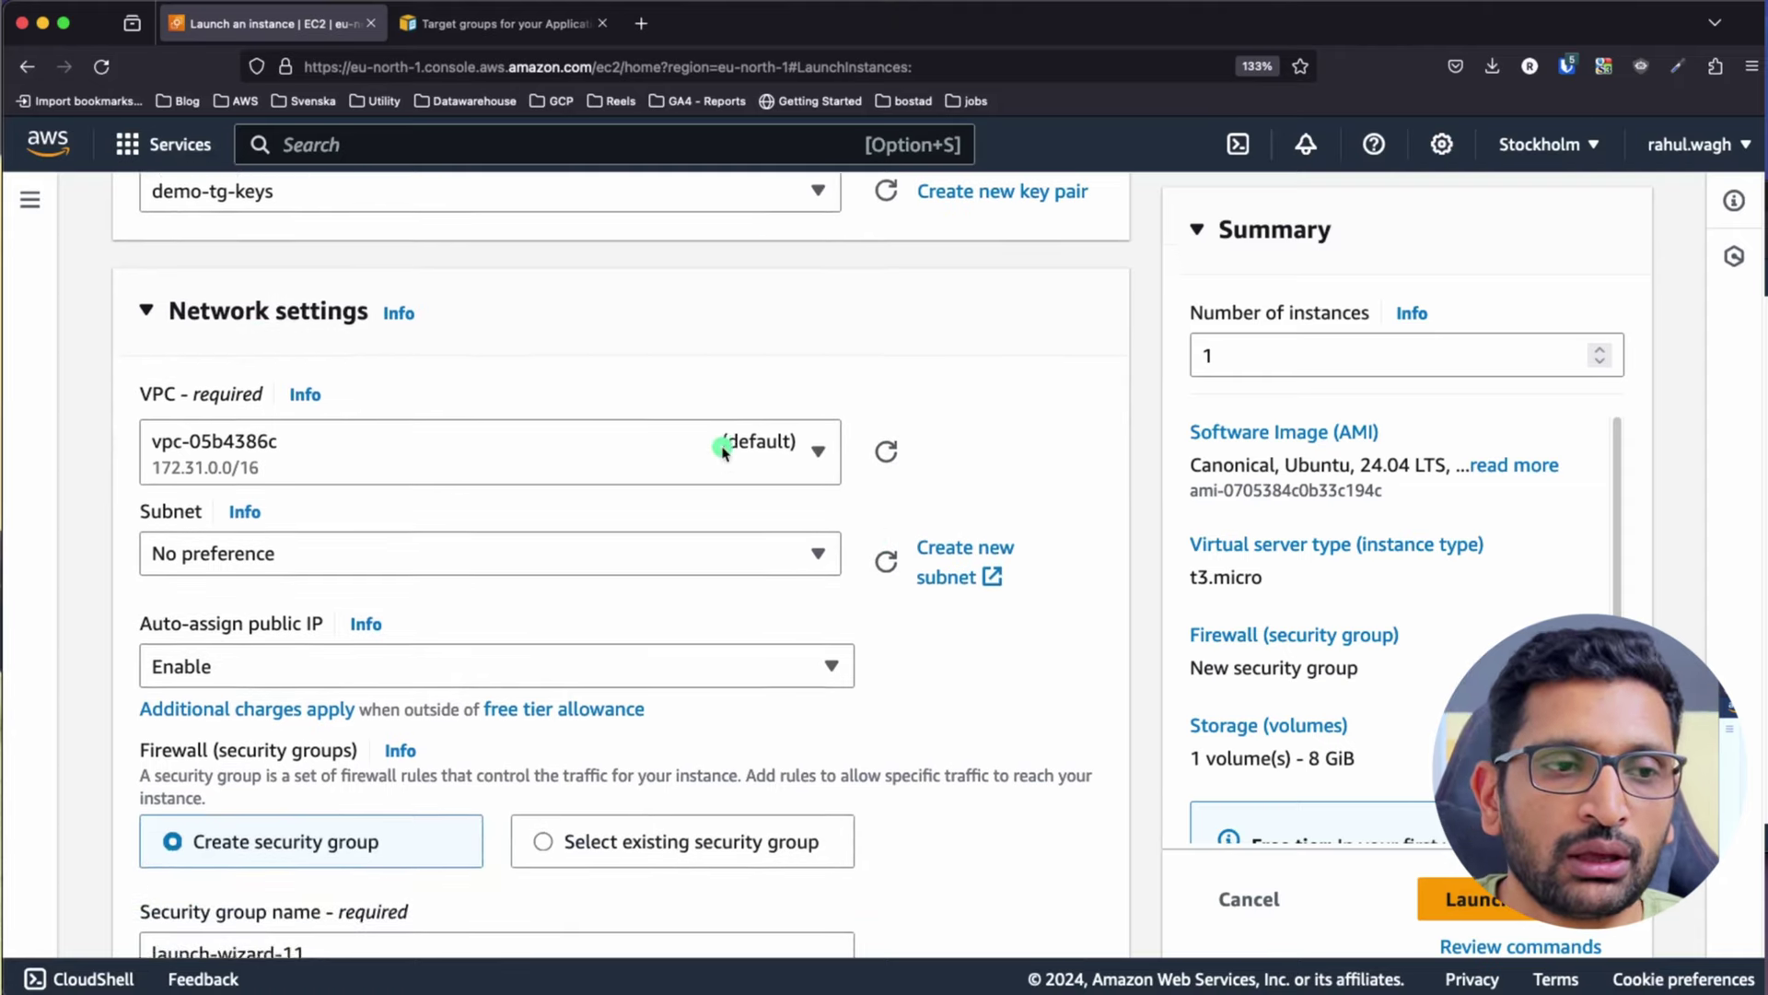
{"action": "left_click", "coordinate": [797, 448]}
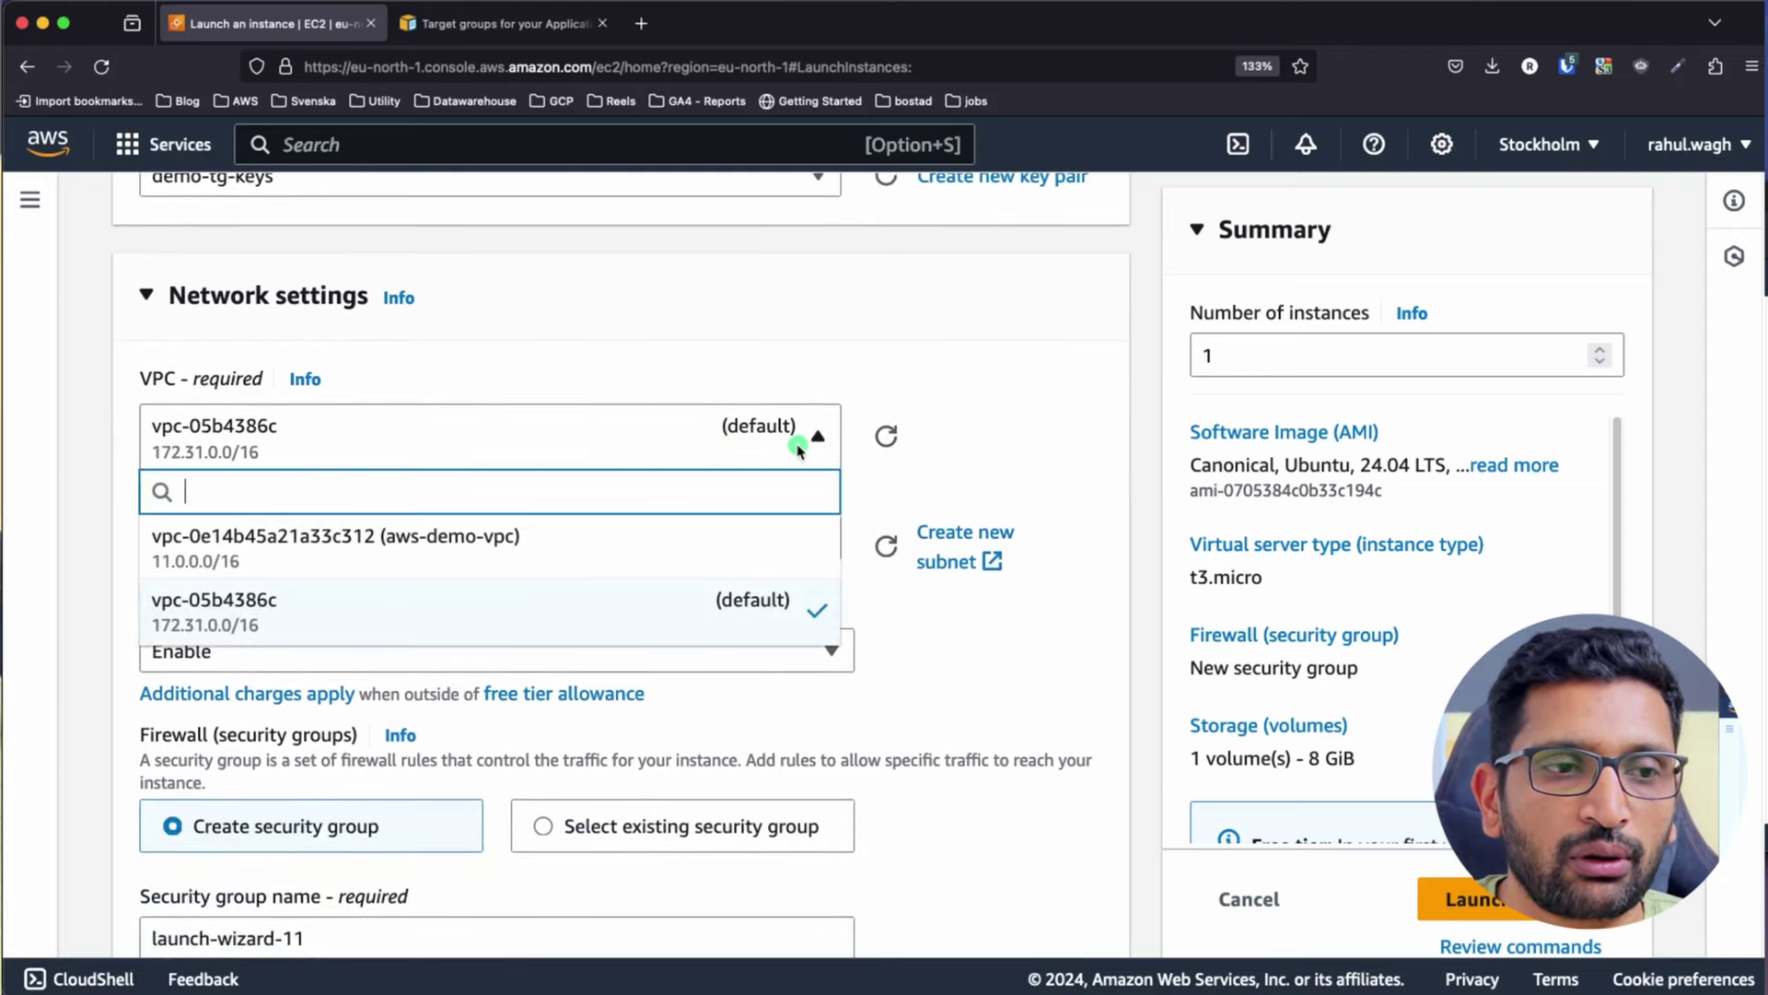
{"action": "left_click", "coordinate": [455, 559]}
Switch to the Keynote slide to examine the VPC and subnet address ranges, advance its diagram, and return to Firefox
{"action": "key", "text": "super+Tab"}
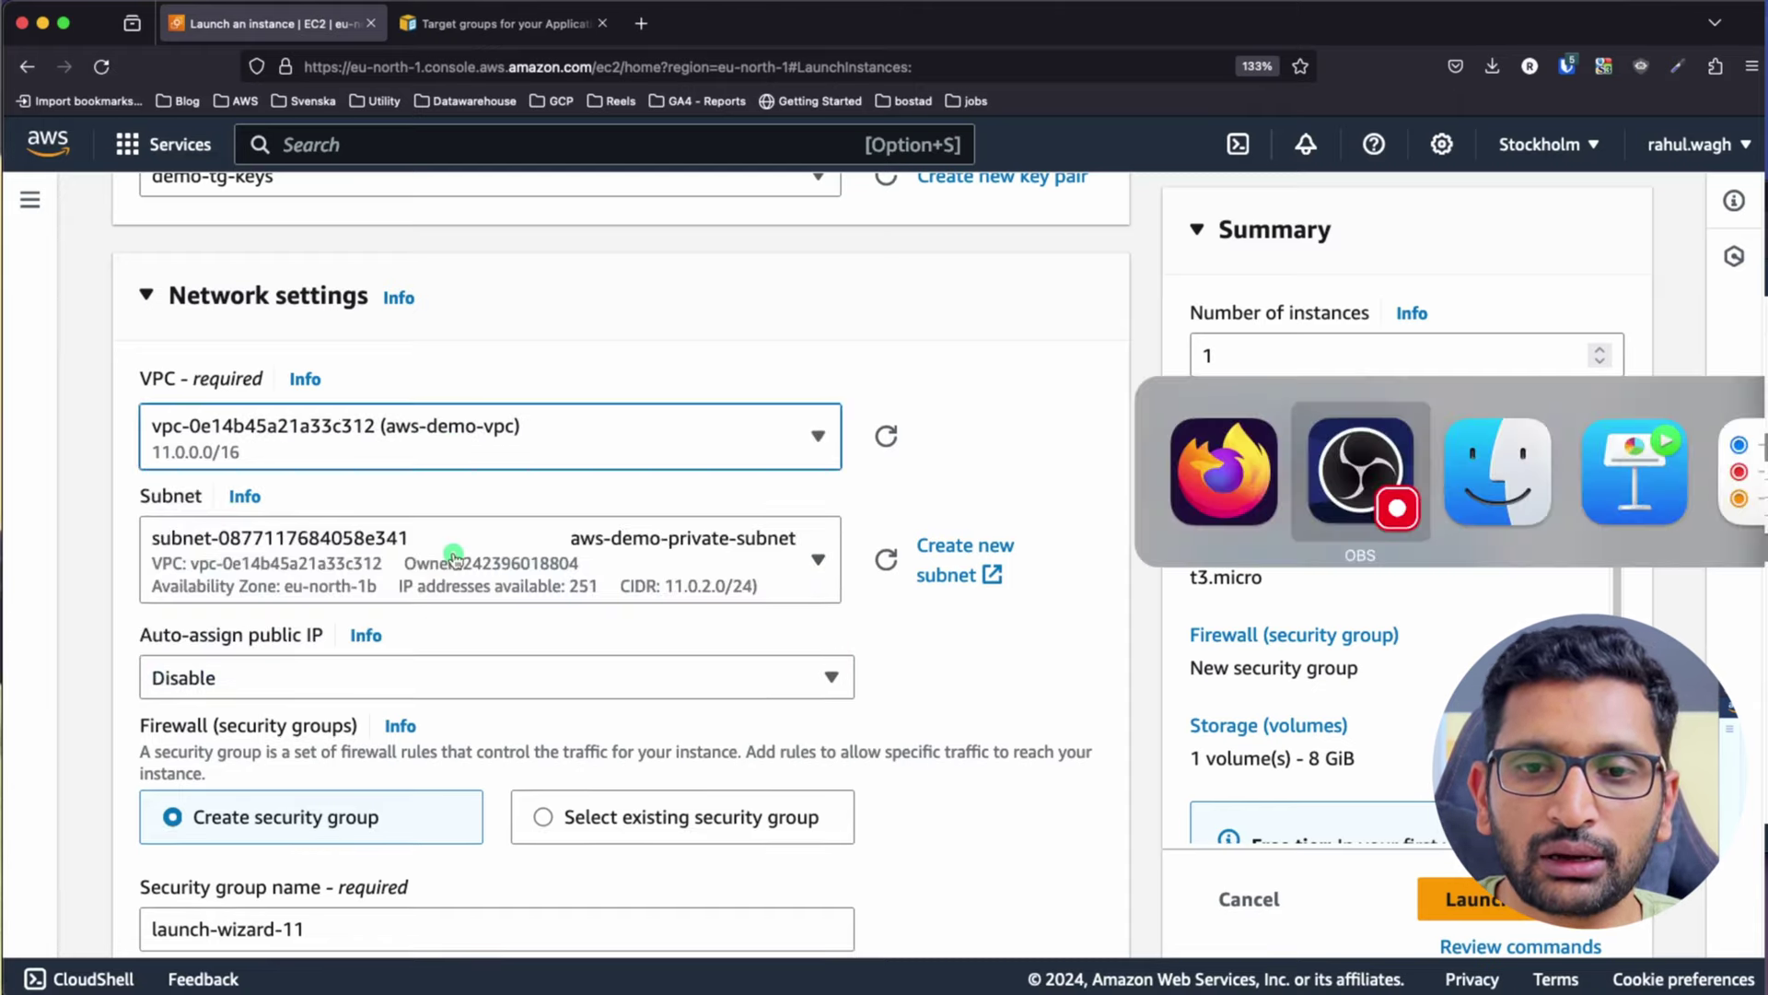
{"action": "key", "text": "super+Tab"}
{"action": "key", "text": "super+Tab"}
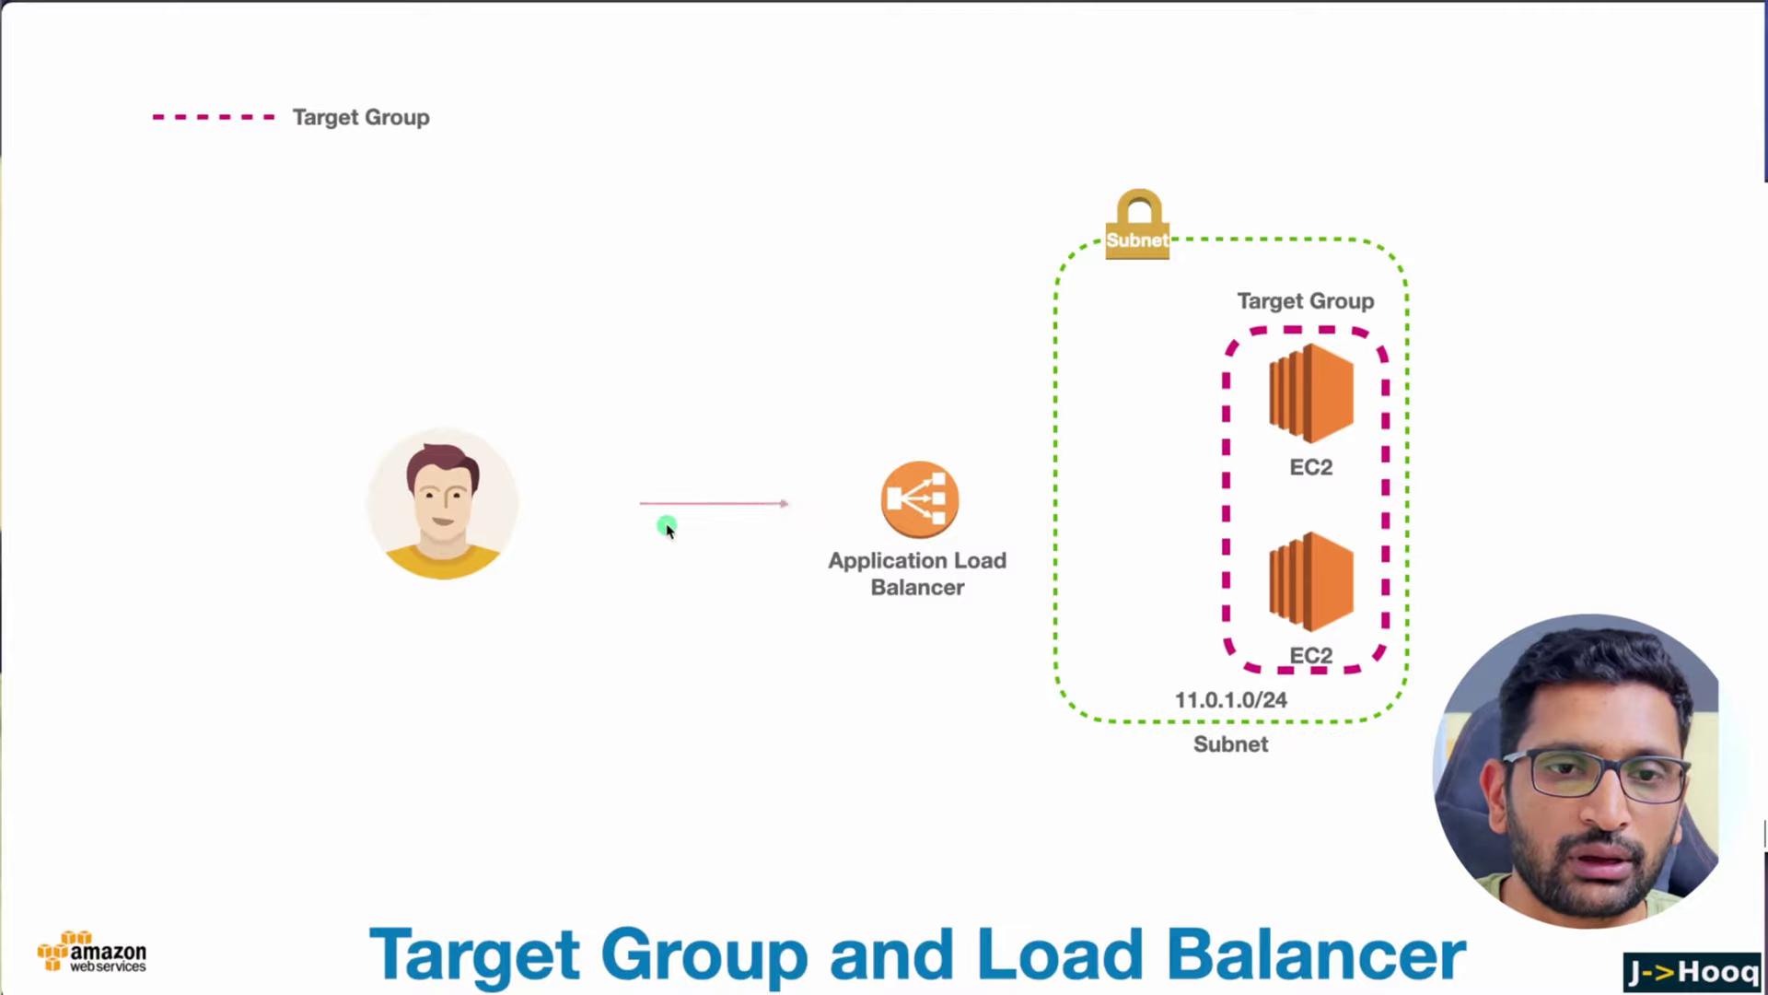
{"action": "left_click", "coordinate": [667, 527]}
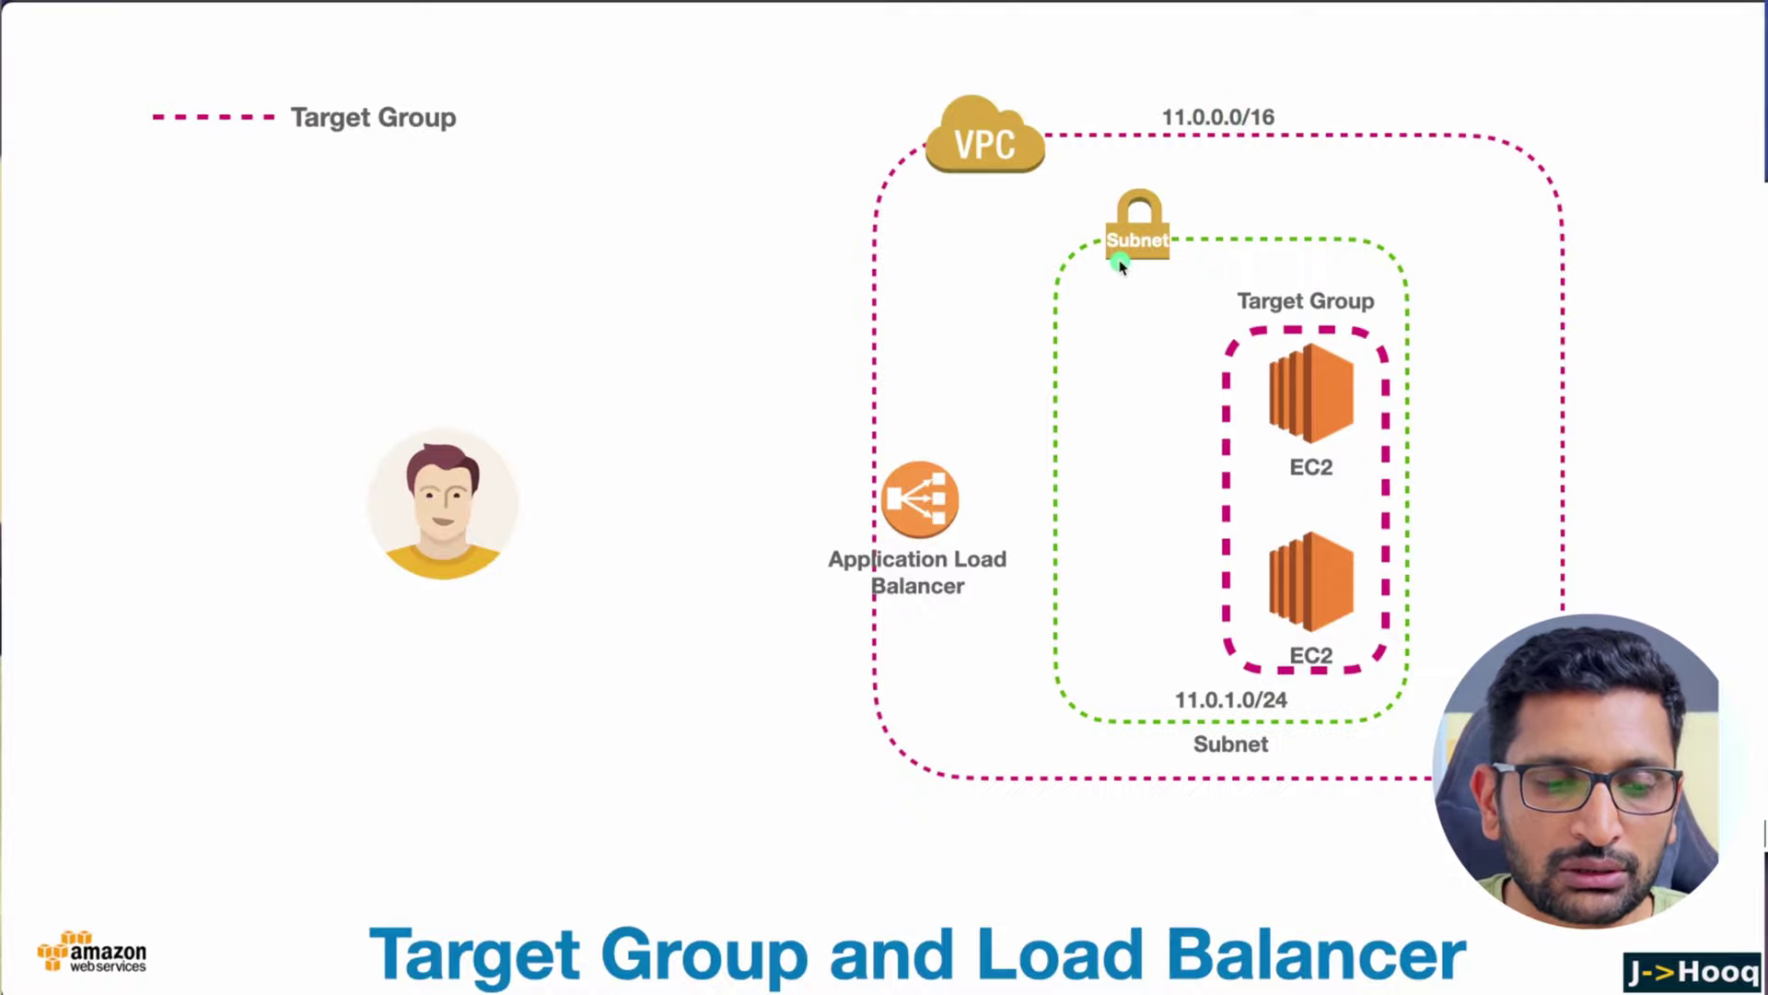
{"action": "key", "text": "super+Tab"}
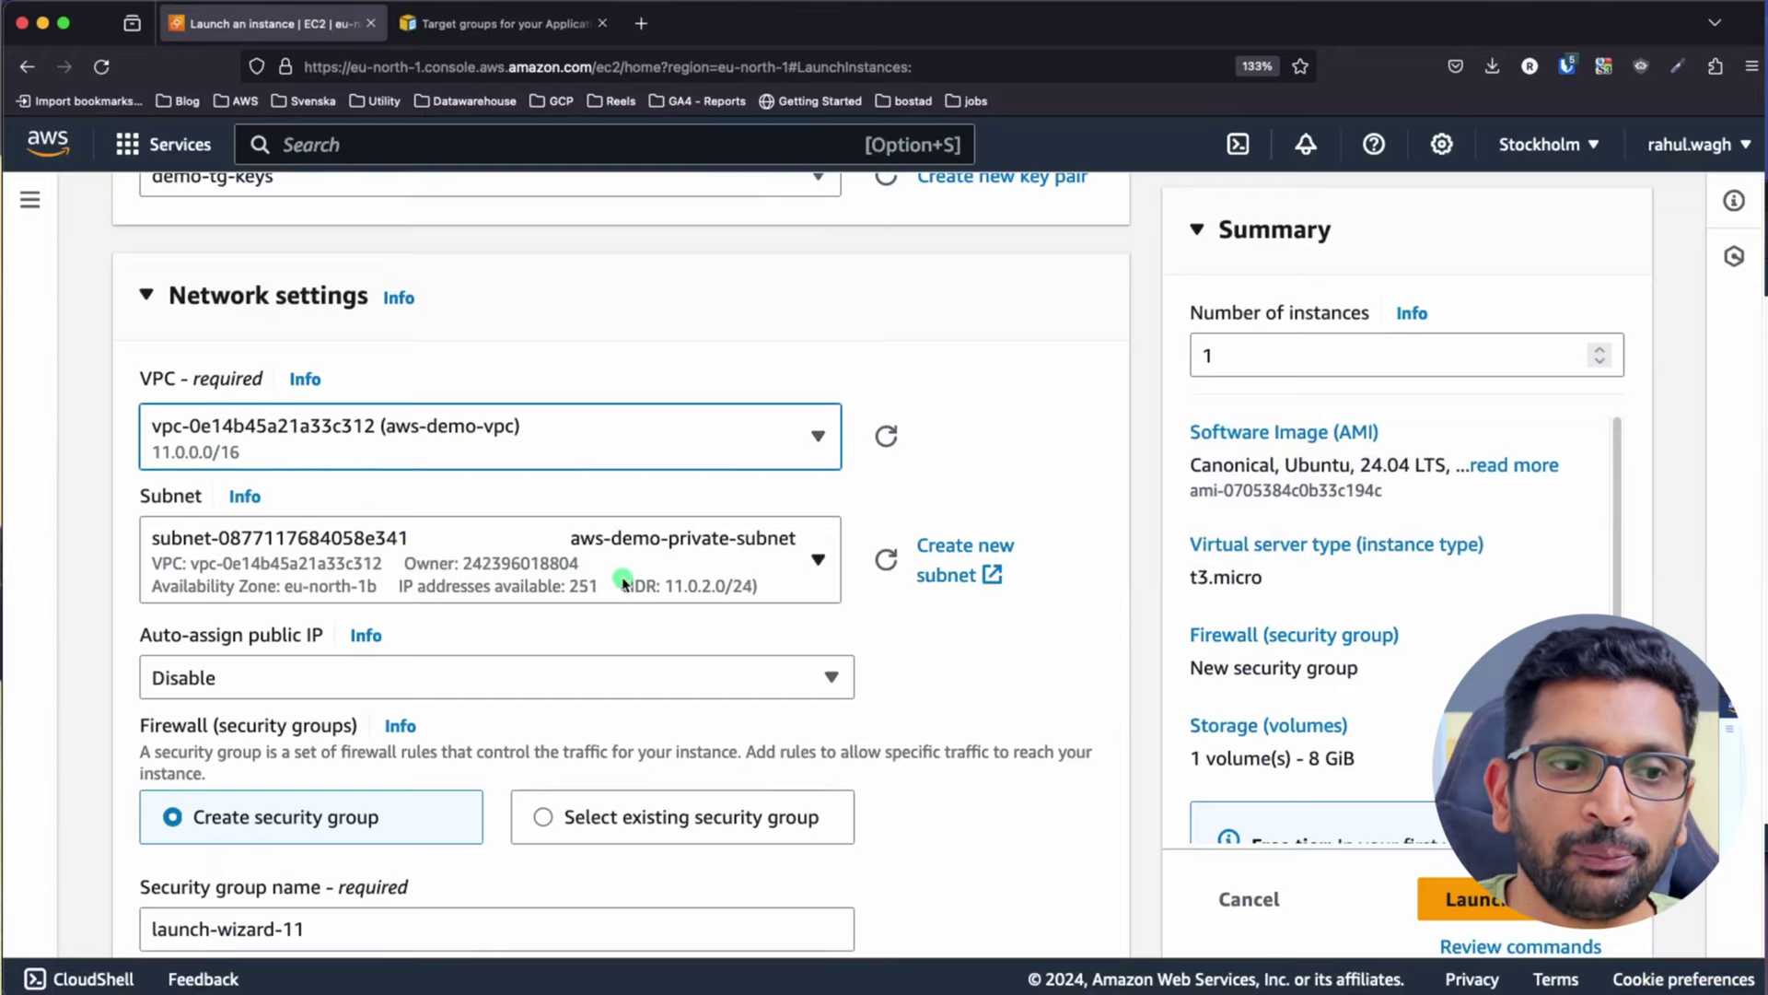
Select aws-demo-public-subnet as the instance's subnet and compare it with the subnet in the Keynote diagram
{"action": "left_click", "coordinate": [713, 576]}
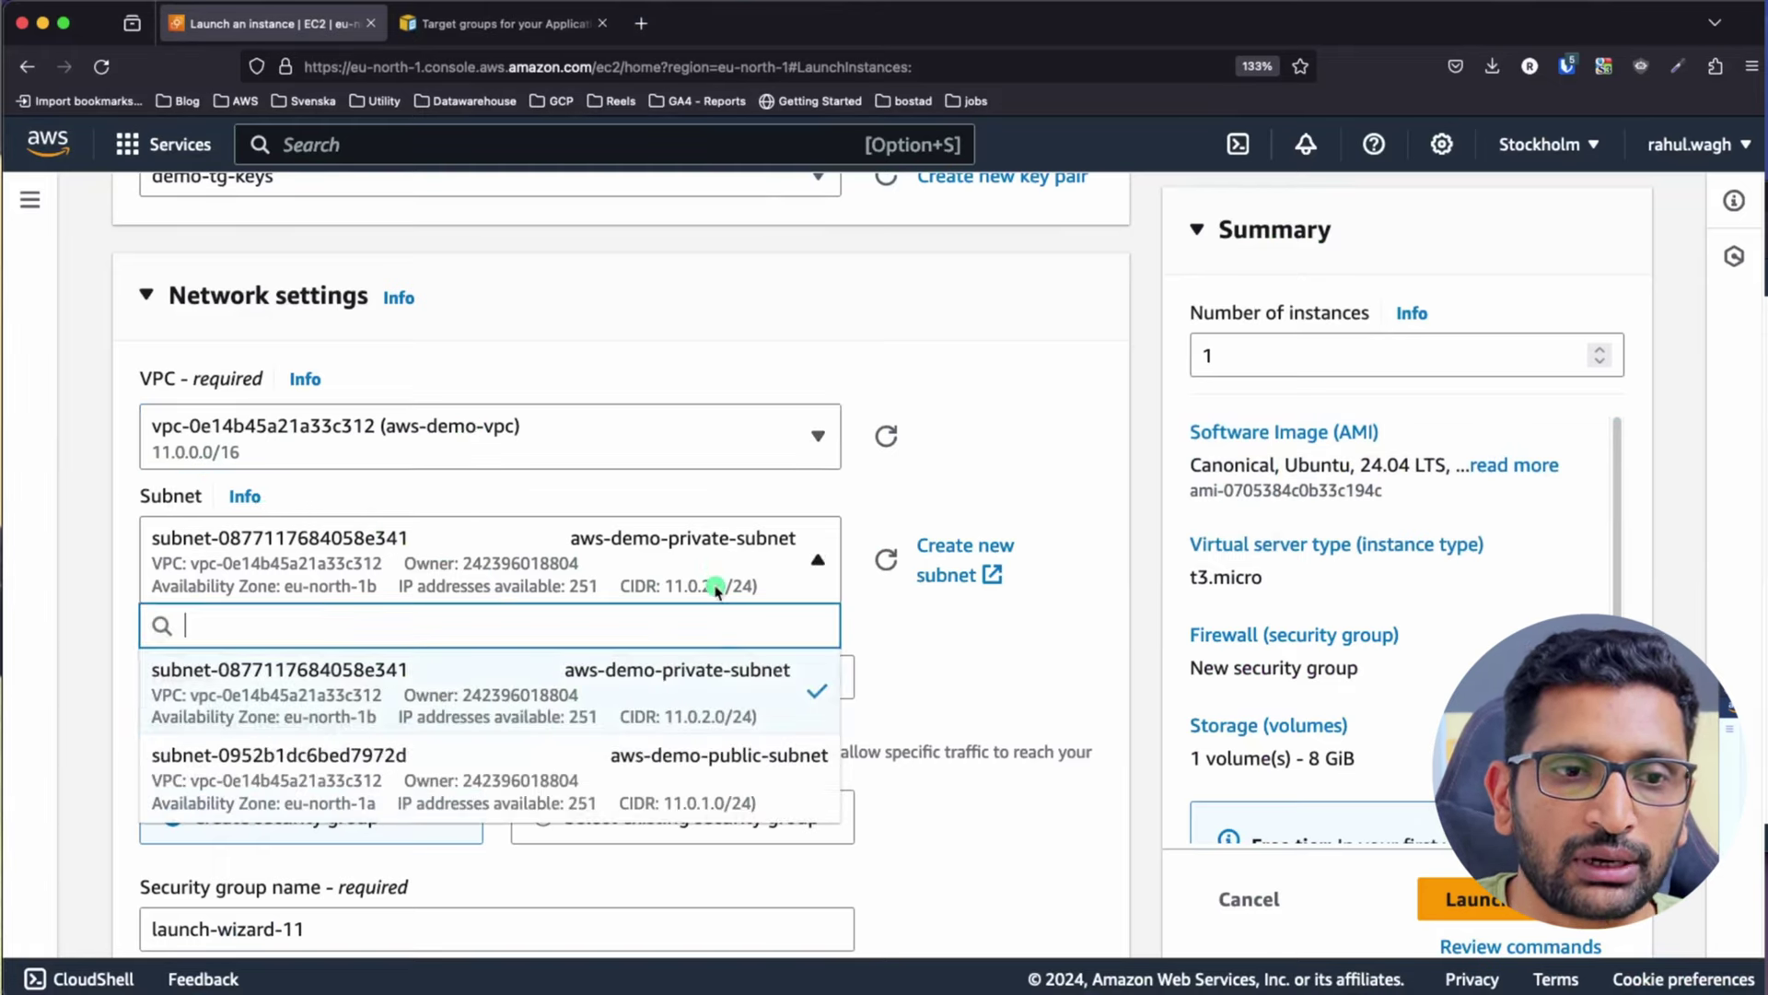
{"action": "left_click", "coordinate": [663, 801]}
{"action": "scroll", "coordinate": [721, 613], "scroll_direction": "down", "scroll_amount": 1}
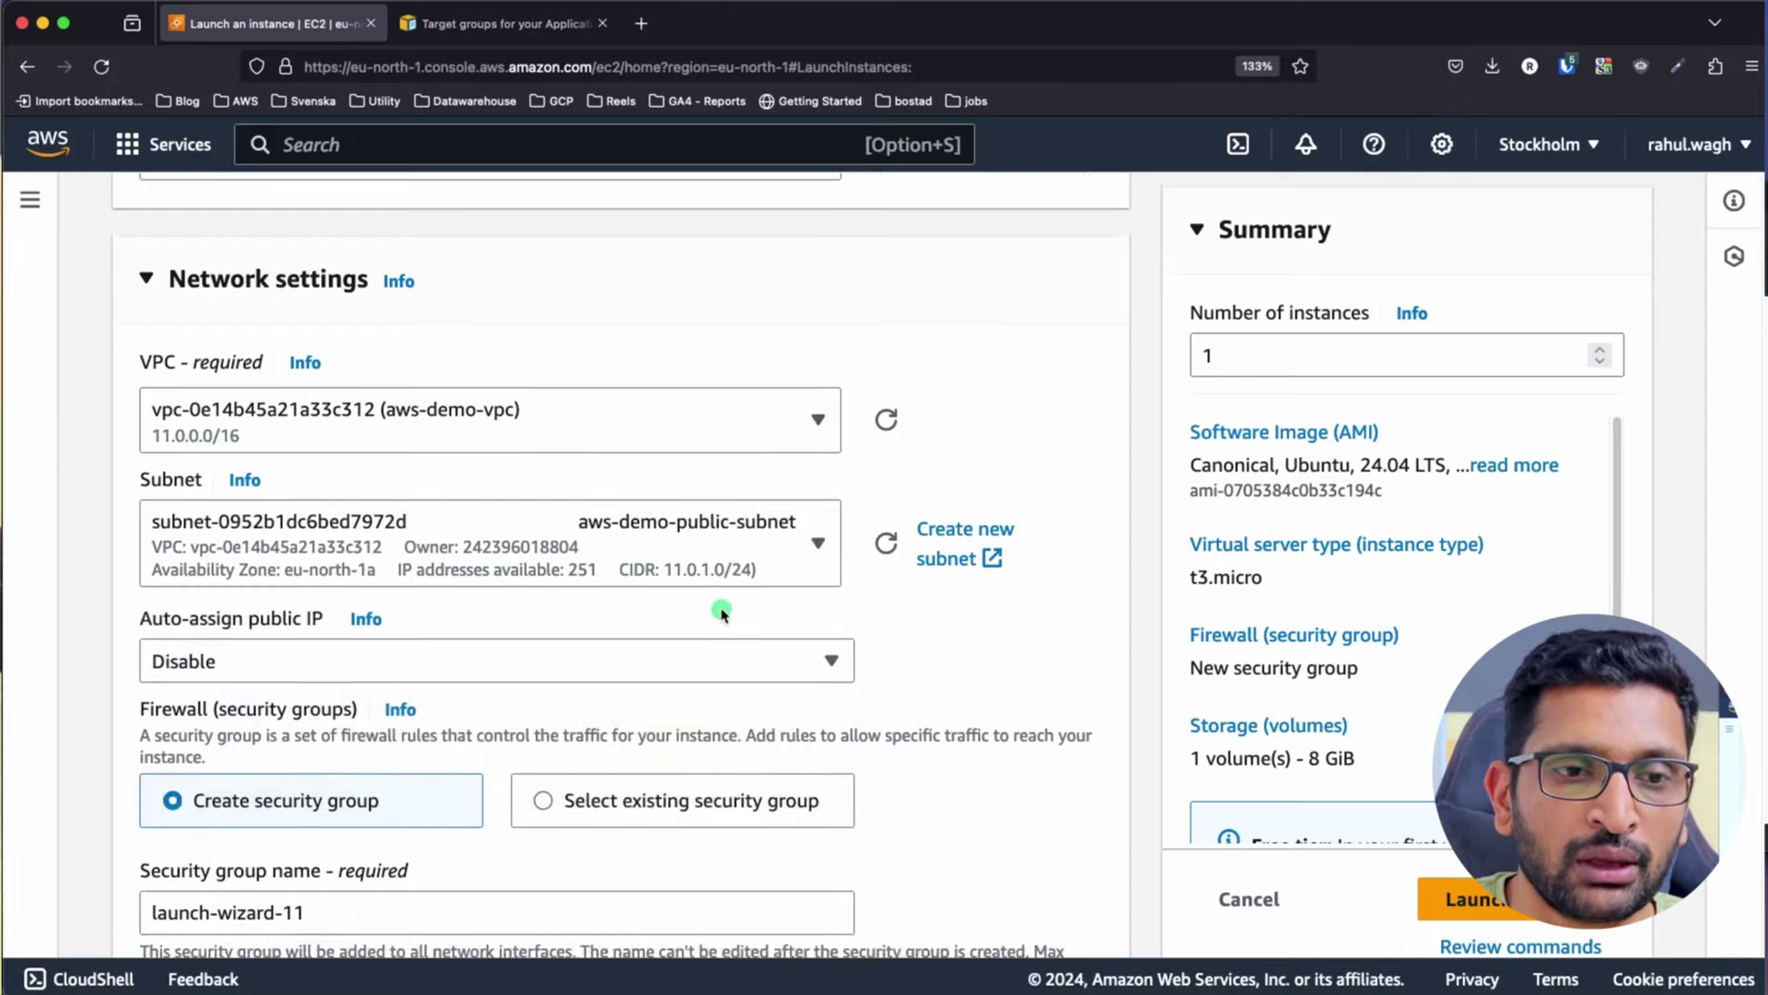
{"action": "key", "text": "super+Tab"}
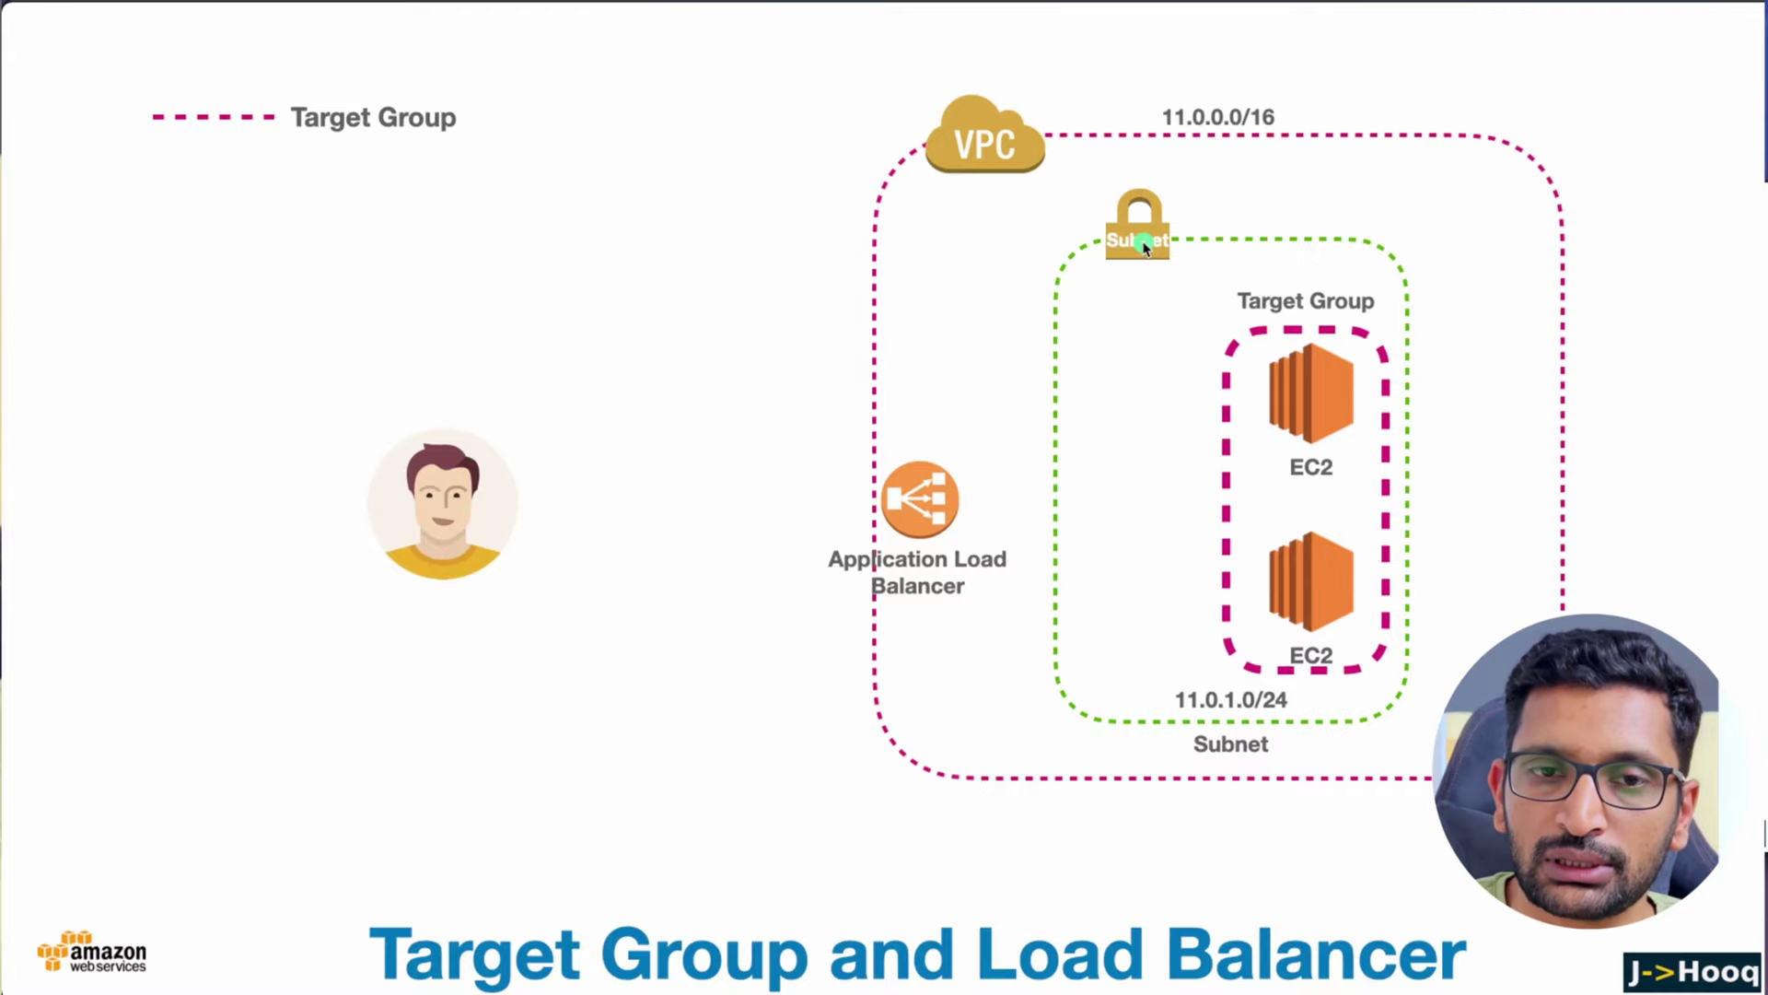
{"action": "key", "text": "super+Tab"}
Enable auto-assignment of a public IP for the instance
{"action": "scroll", "coordinate": [715, 580], "scroll_direction": "down", "scroll_amount": 5}
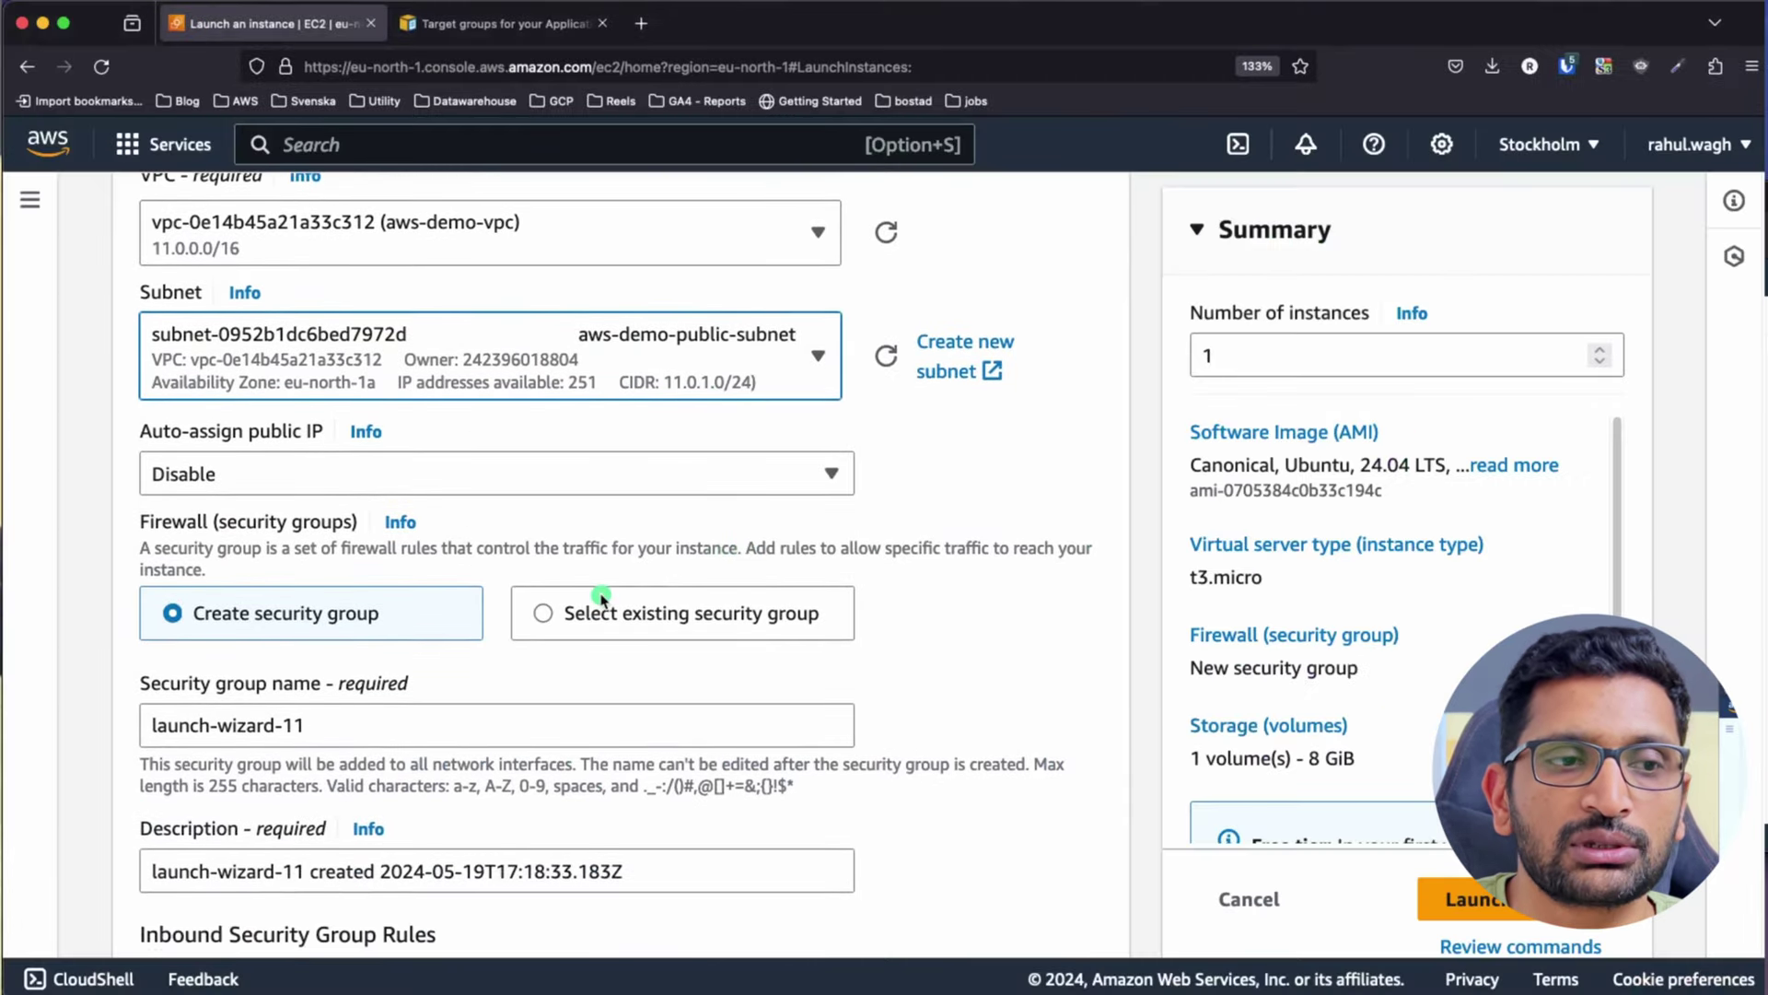
{"action": "scroll", "coordinate": [600, 598], "scroll_direction": "down", "scroll_amount": 1}
{"action": "left_click", "coordinate": [429, 385]}
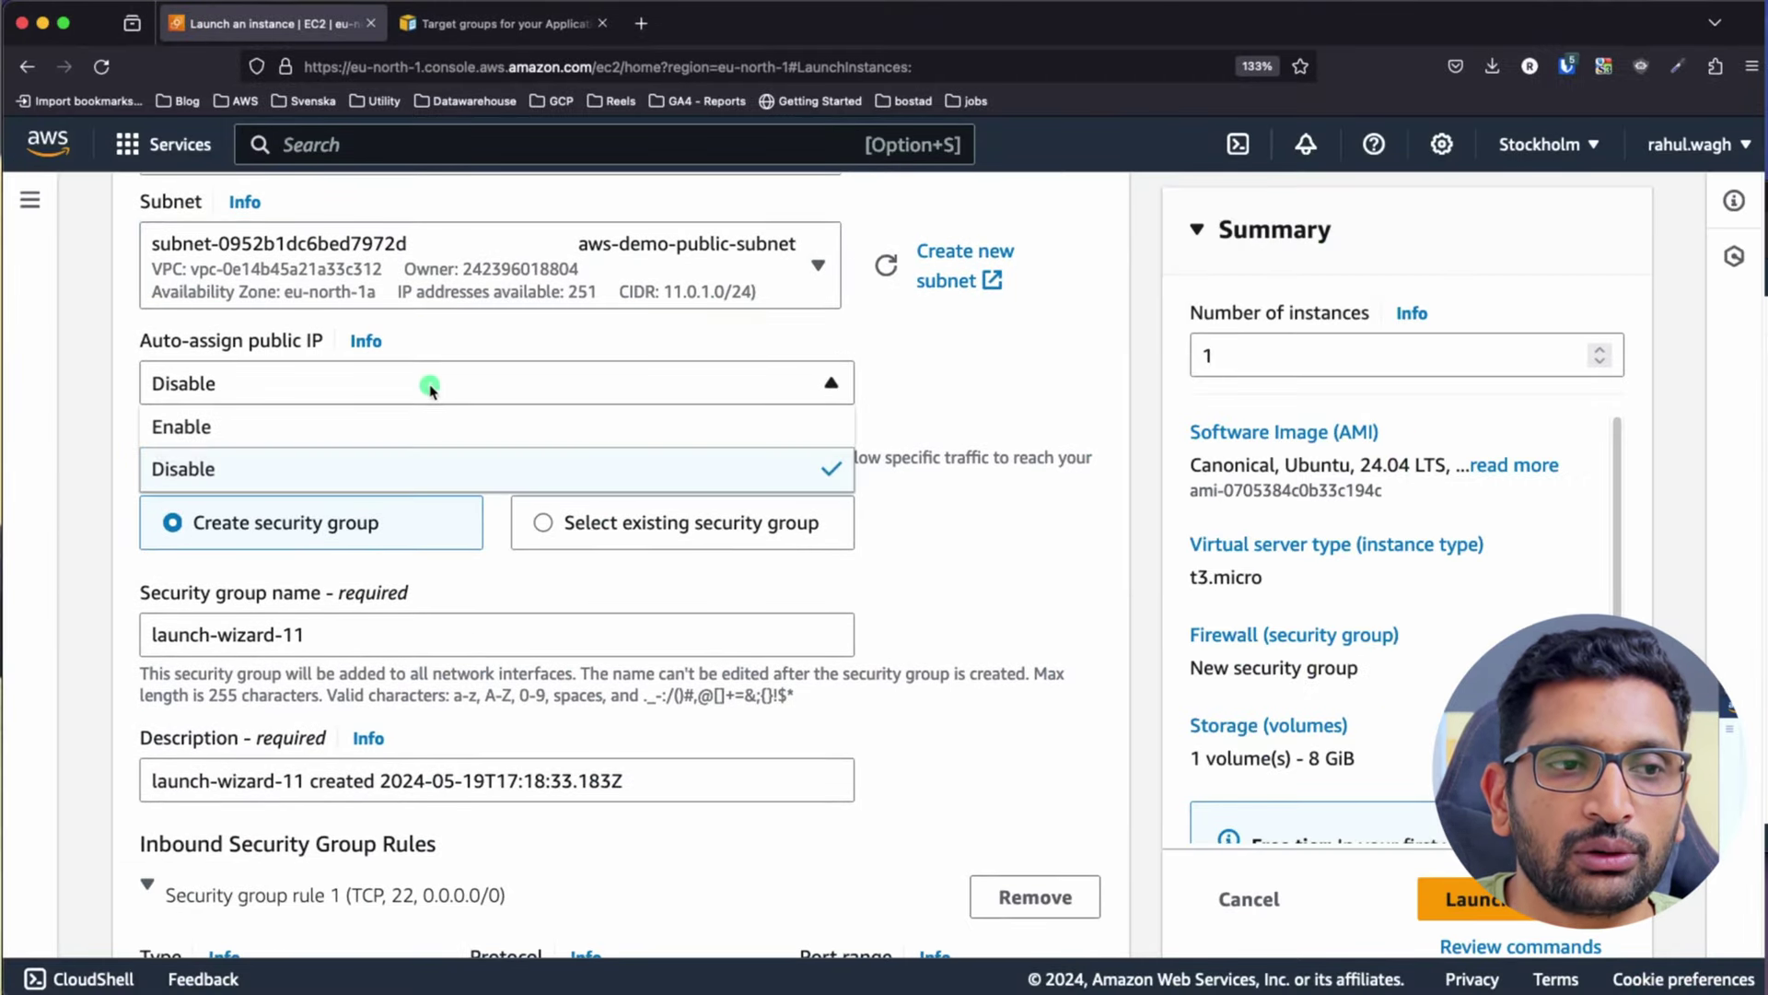
{"action": "left_click", "coordinate": [224, 428]}
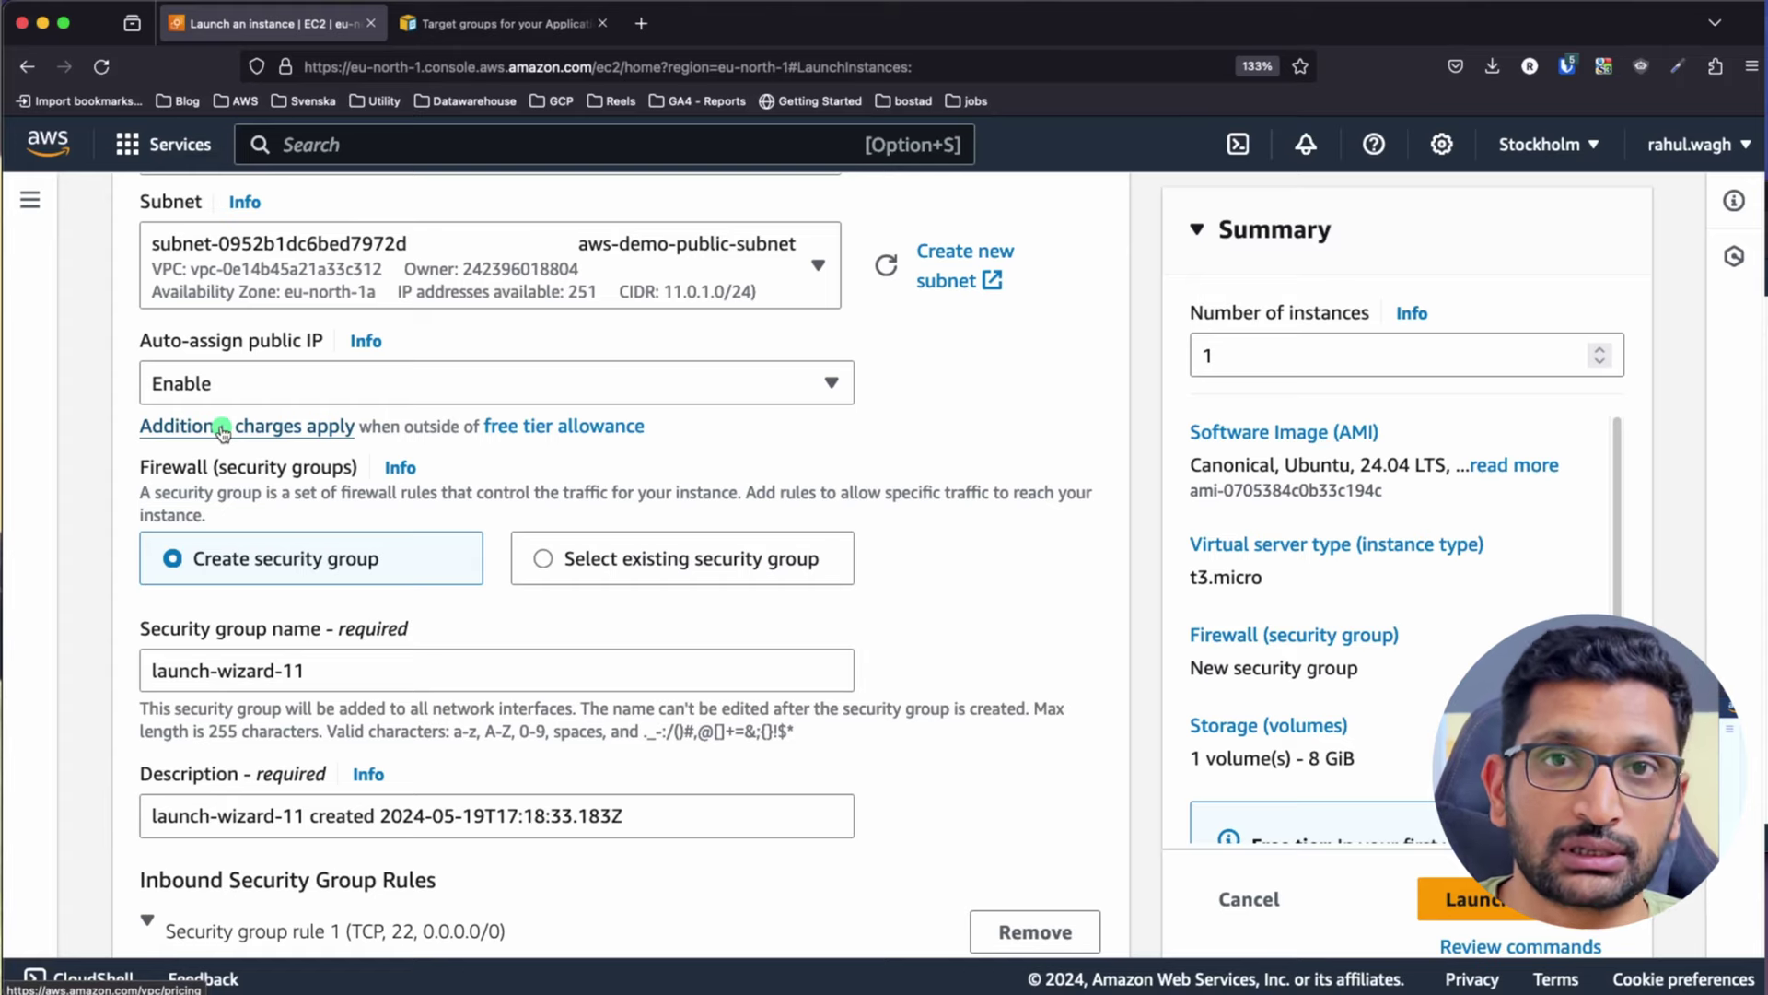
Add a second inbound security group rule of type HTTP with source type Anywhere
{"action": "scroll", "coordinate": [387, 520], "scroll_direction": "down", "scroll_amount": 3}
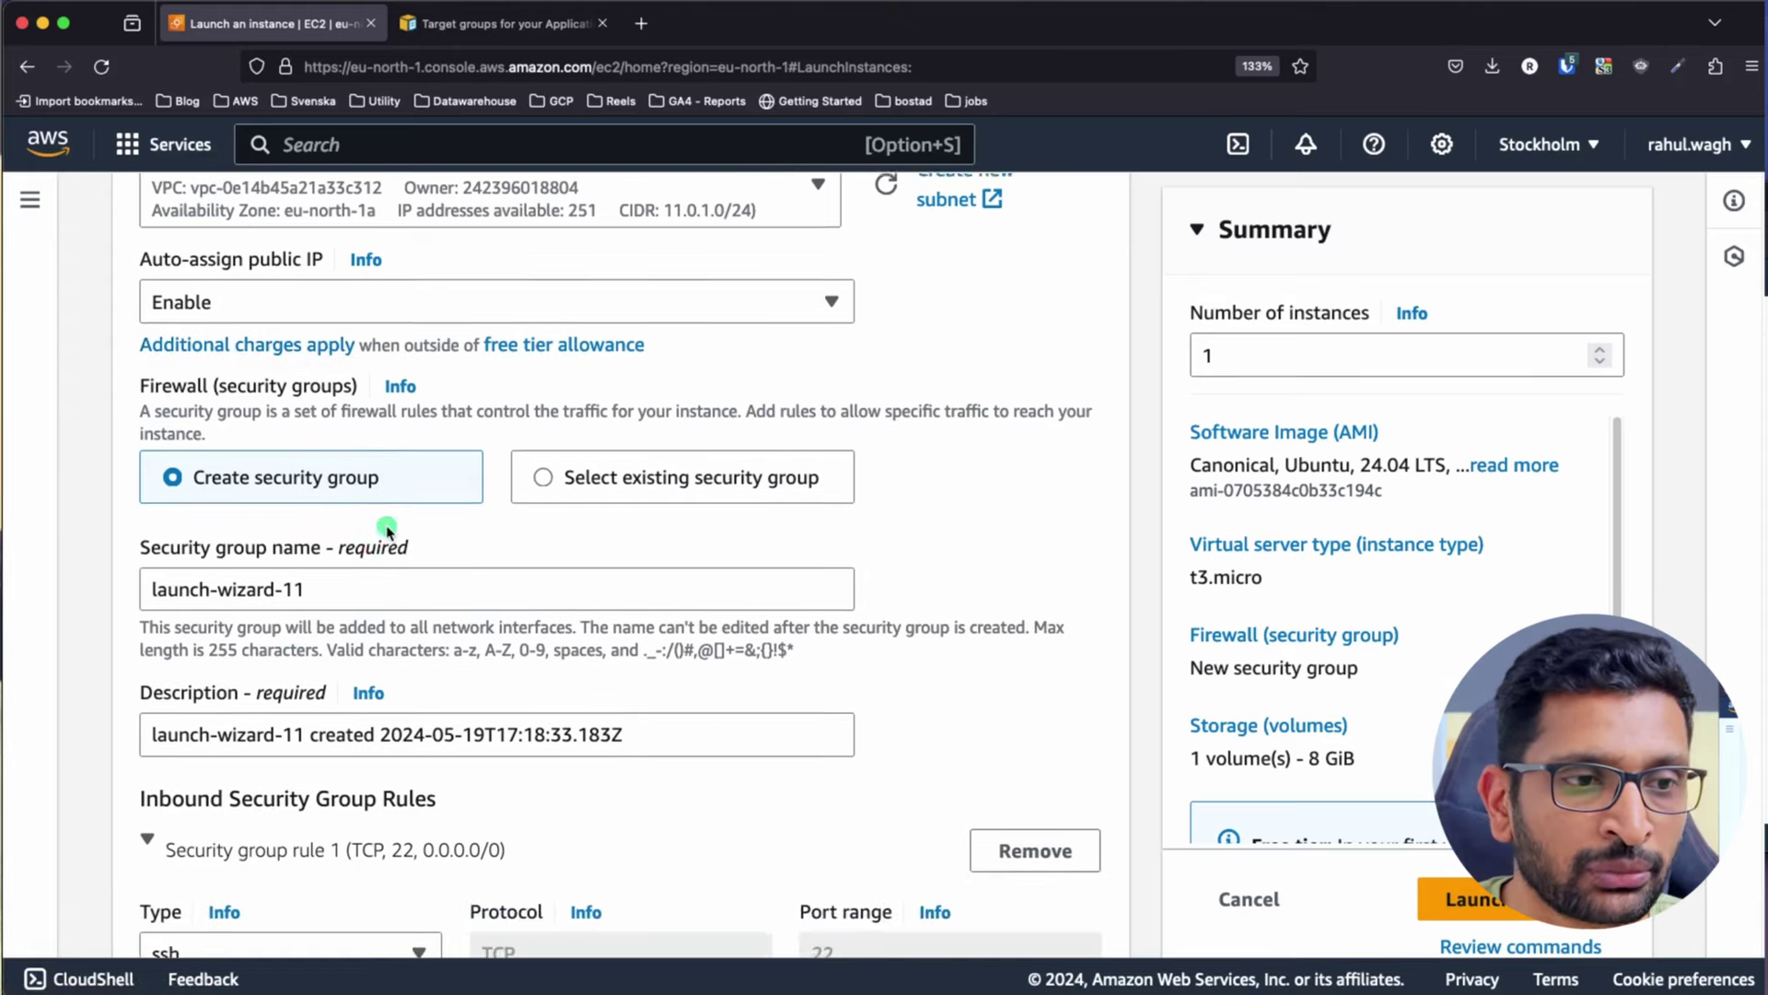
{"action": "scroll", "coordinate": [387, 525], "scroll_direction": "down", "scroll_amount": 3}
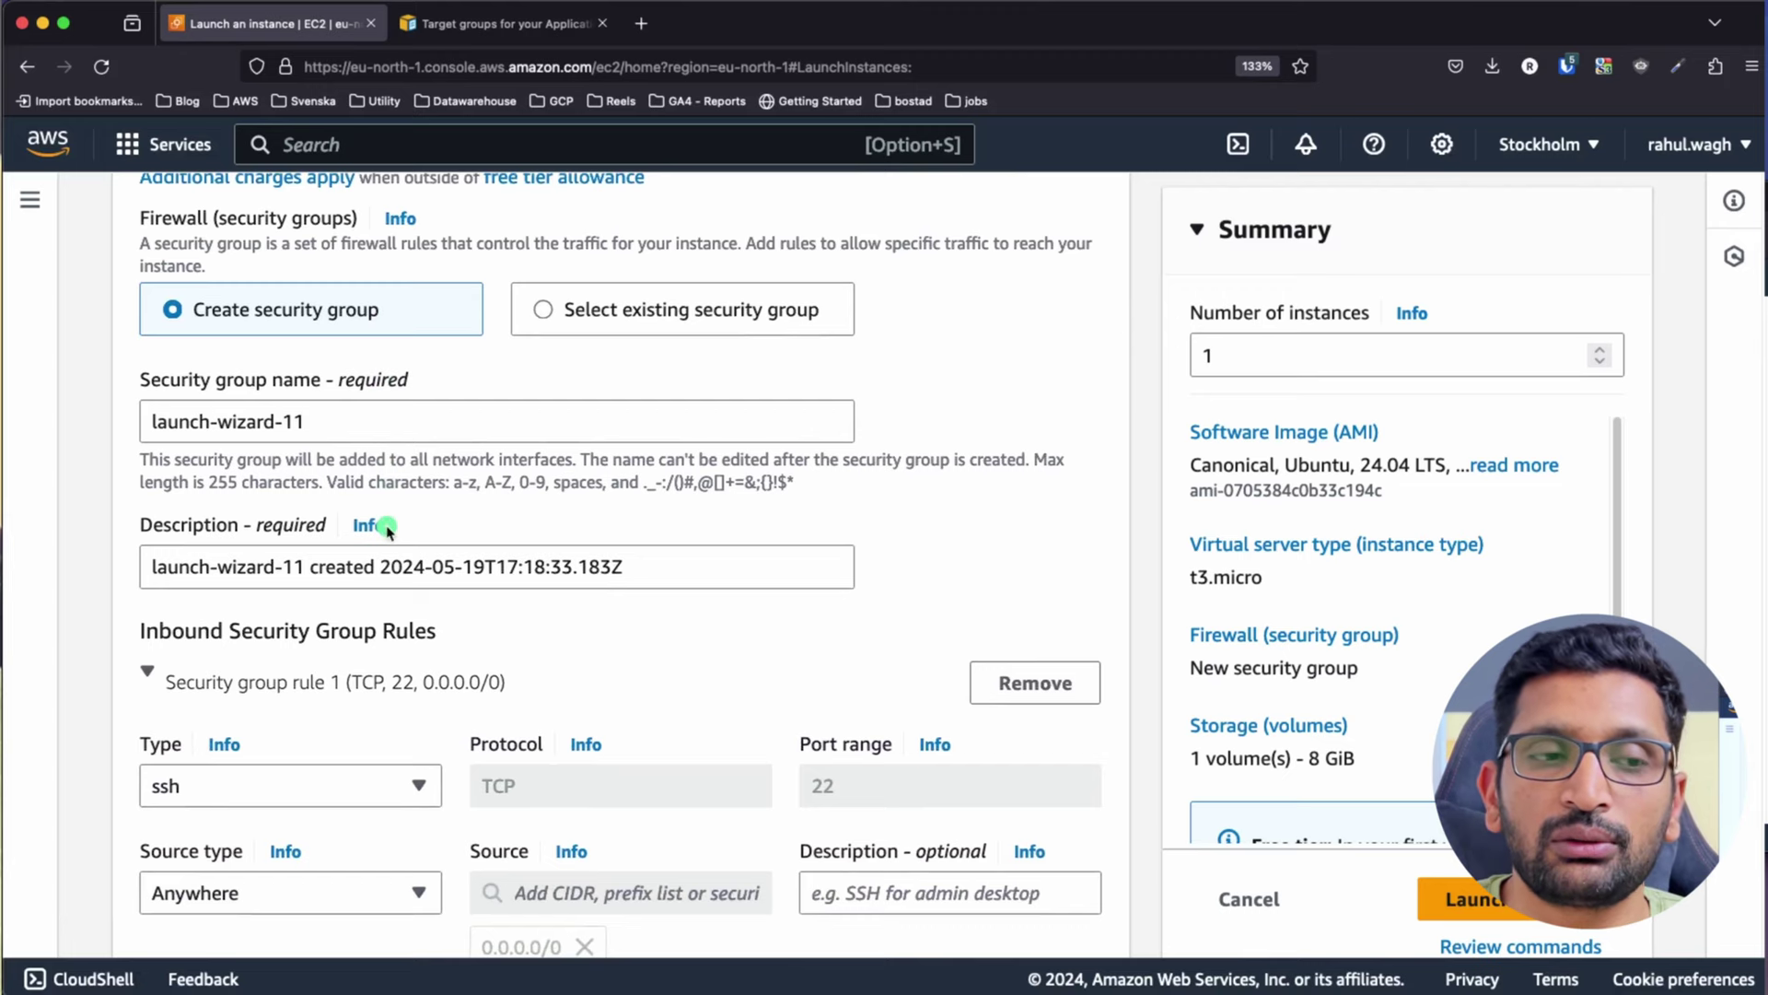
{"action": "scroll", "coordinate": [387, 531], "scroll_direction": "down", "scroll_amount": 5}
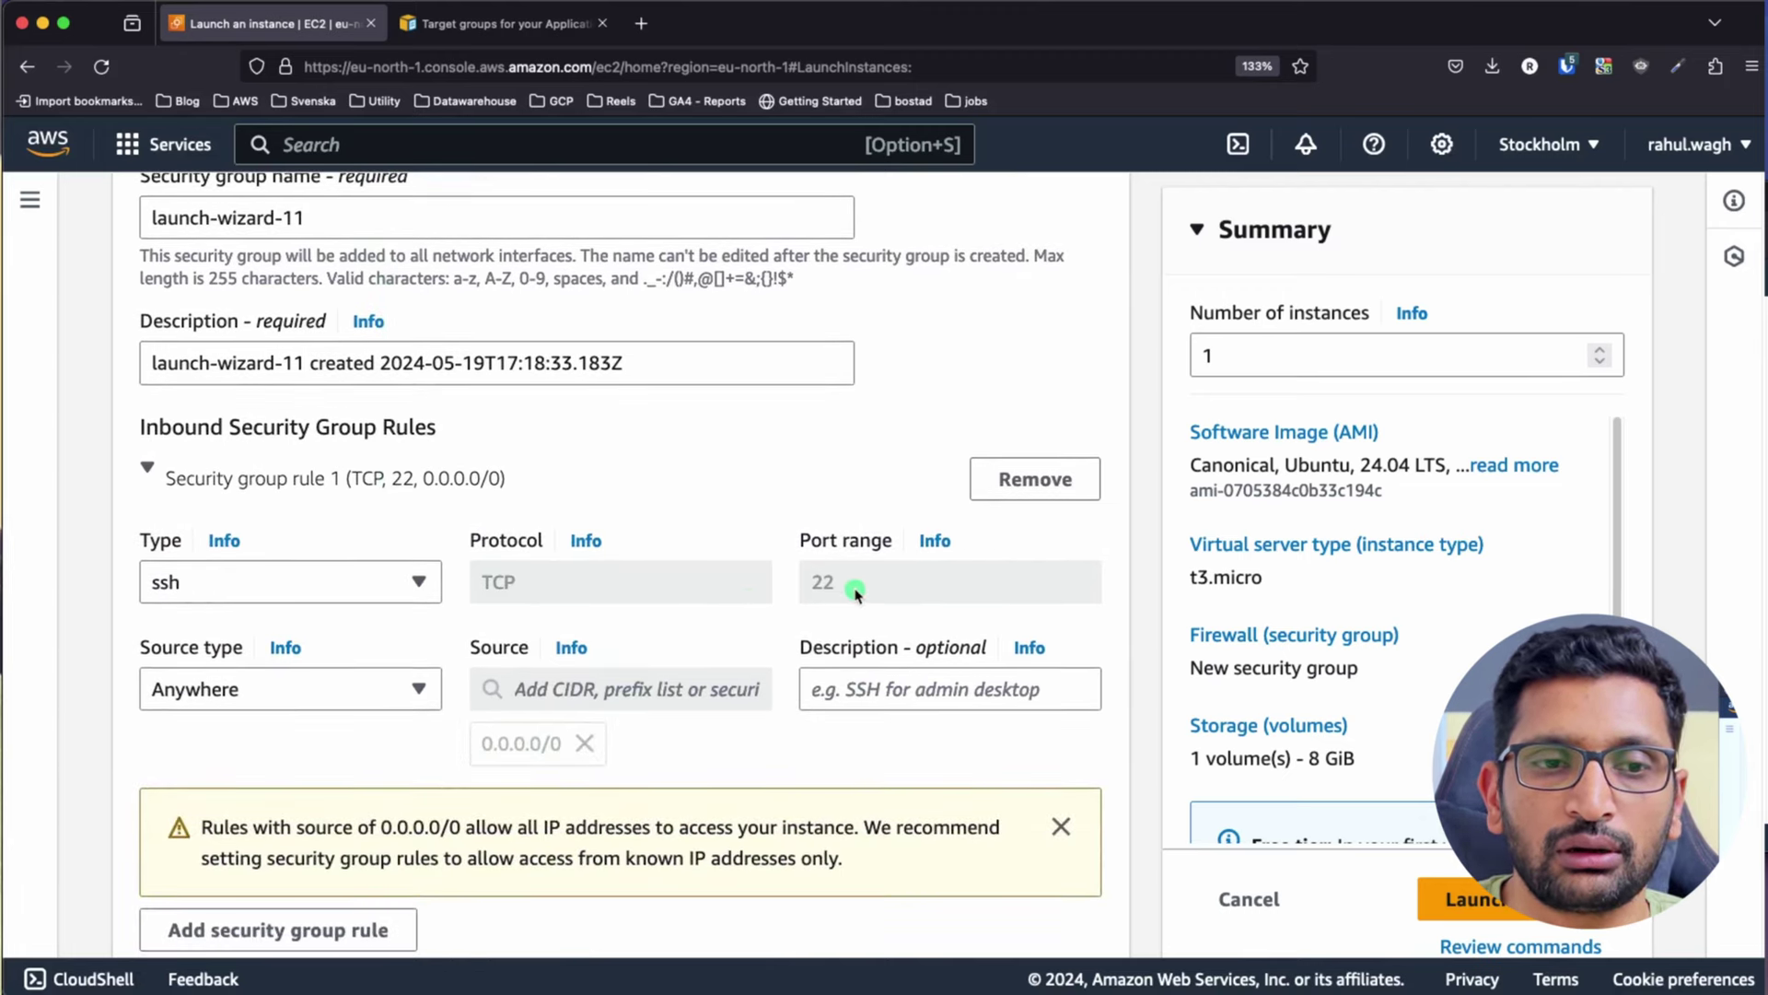
{"action": "scroll", "coordinate": [369, 584], "scroll_direction": "down", "scroll_amount": 6}
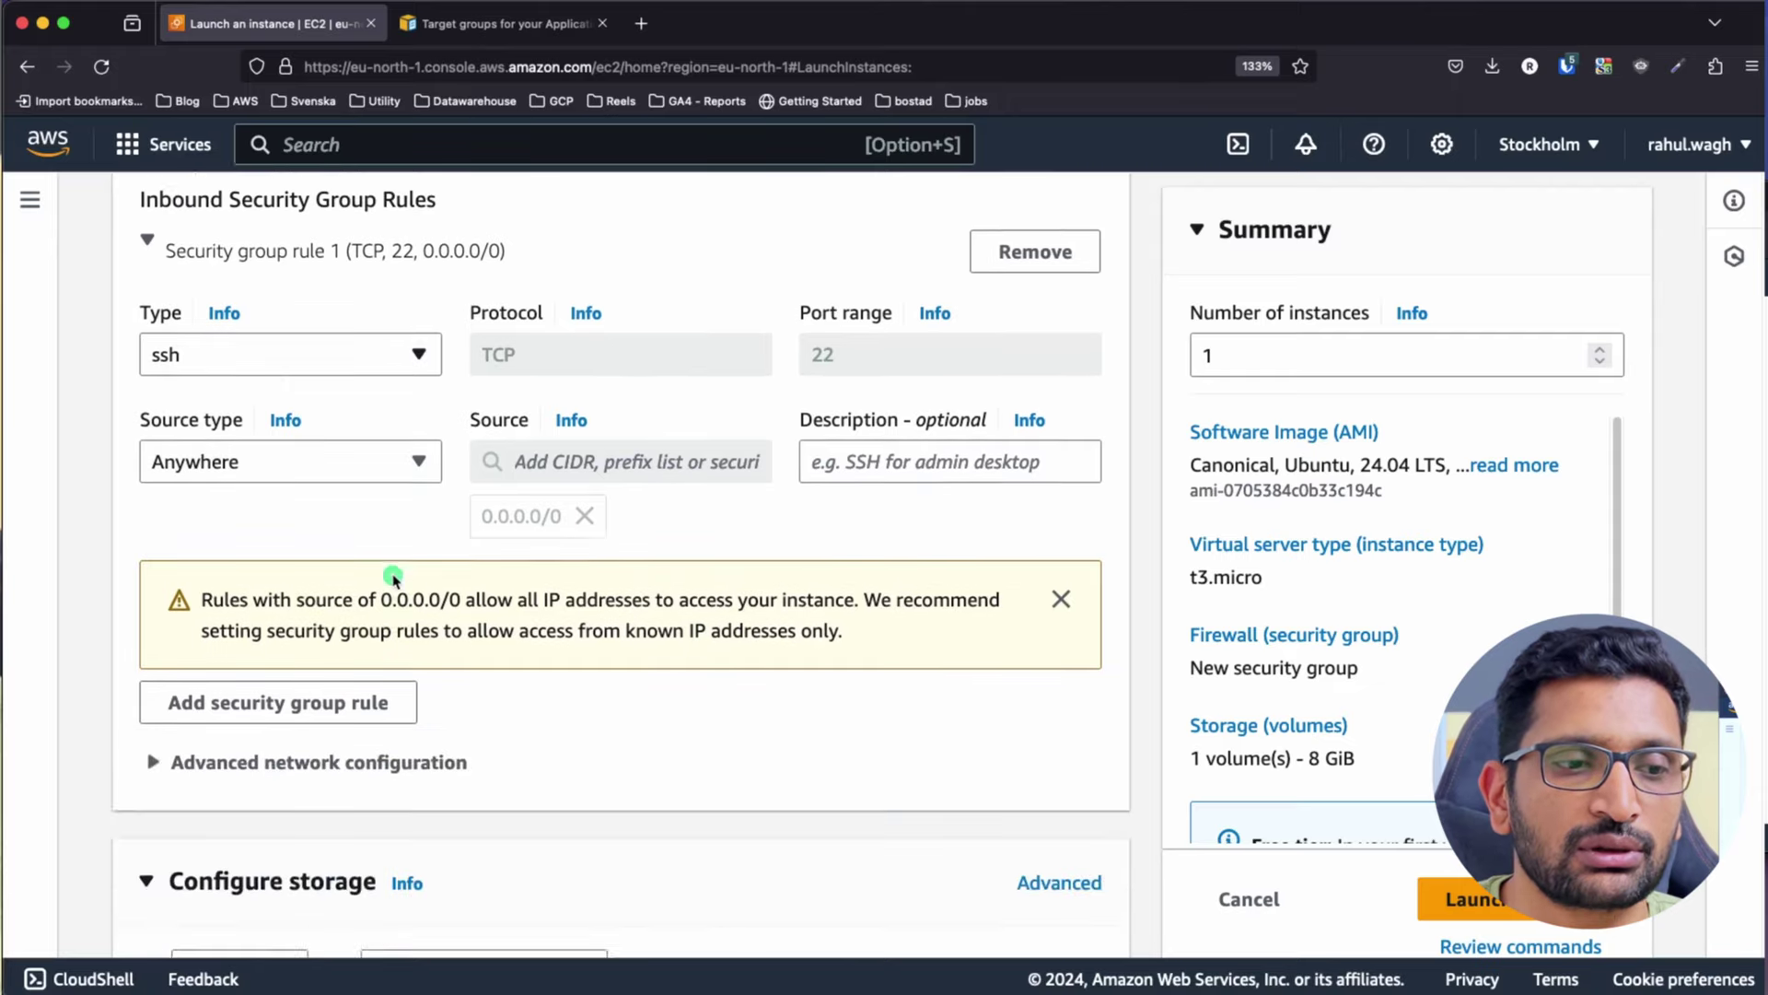
{"action": "left_click", "coordinate": [319, 666]}
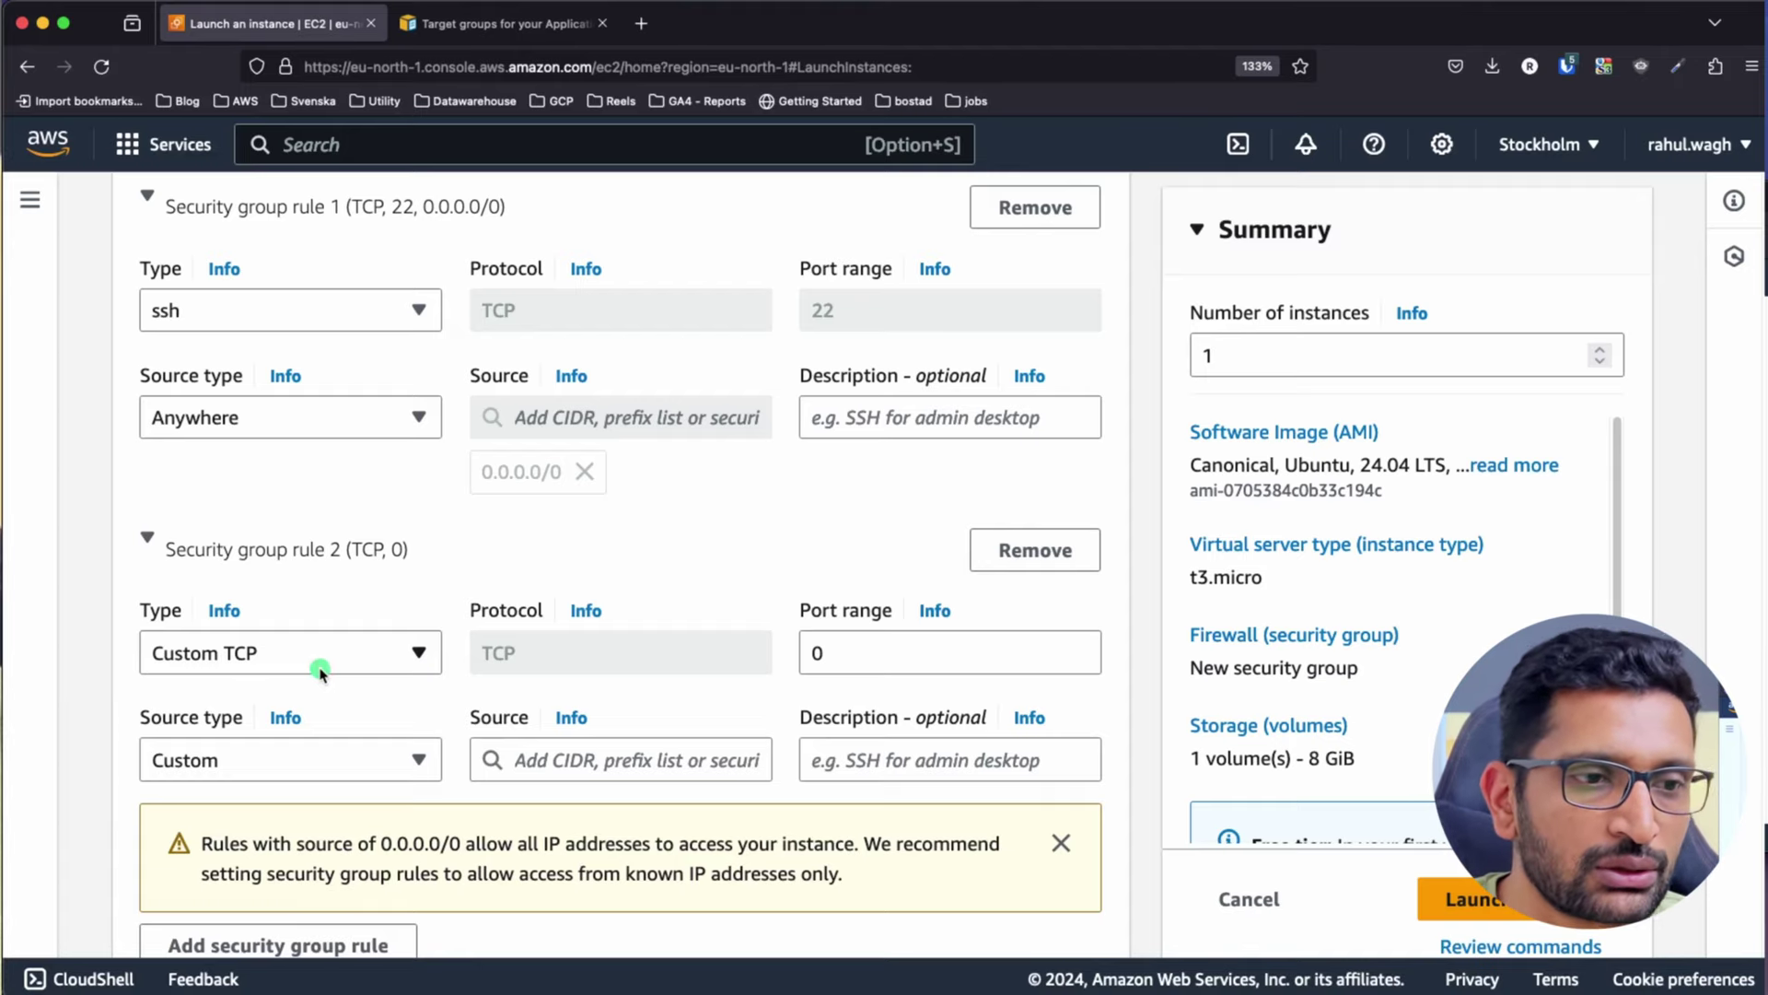
{"action": "scroll", "coordinate": [322, 672], "scroll_direction": "down", "scroll_amount": 1}
{"action": "left_click", "coordinate": [323, 616]}
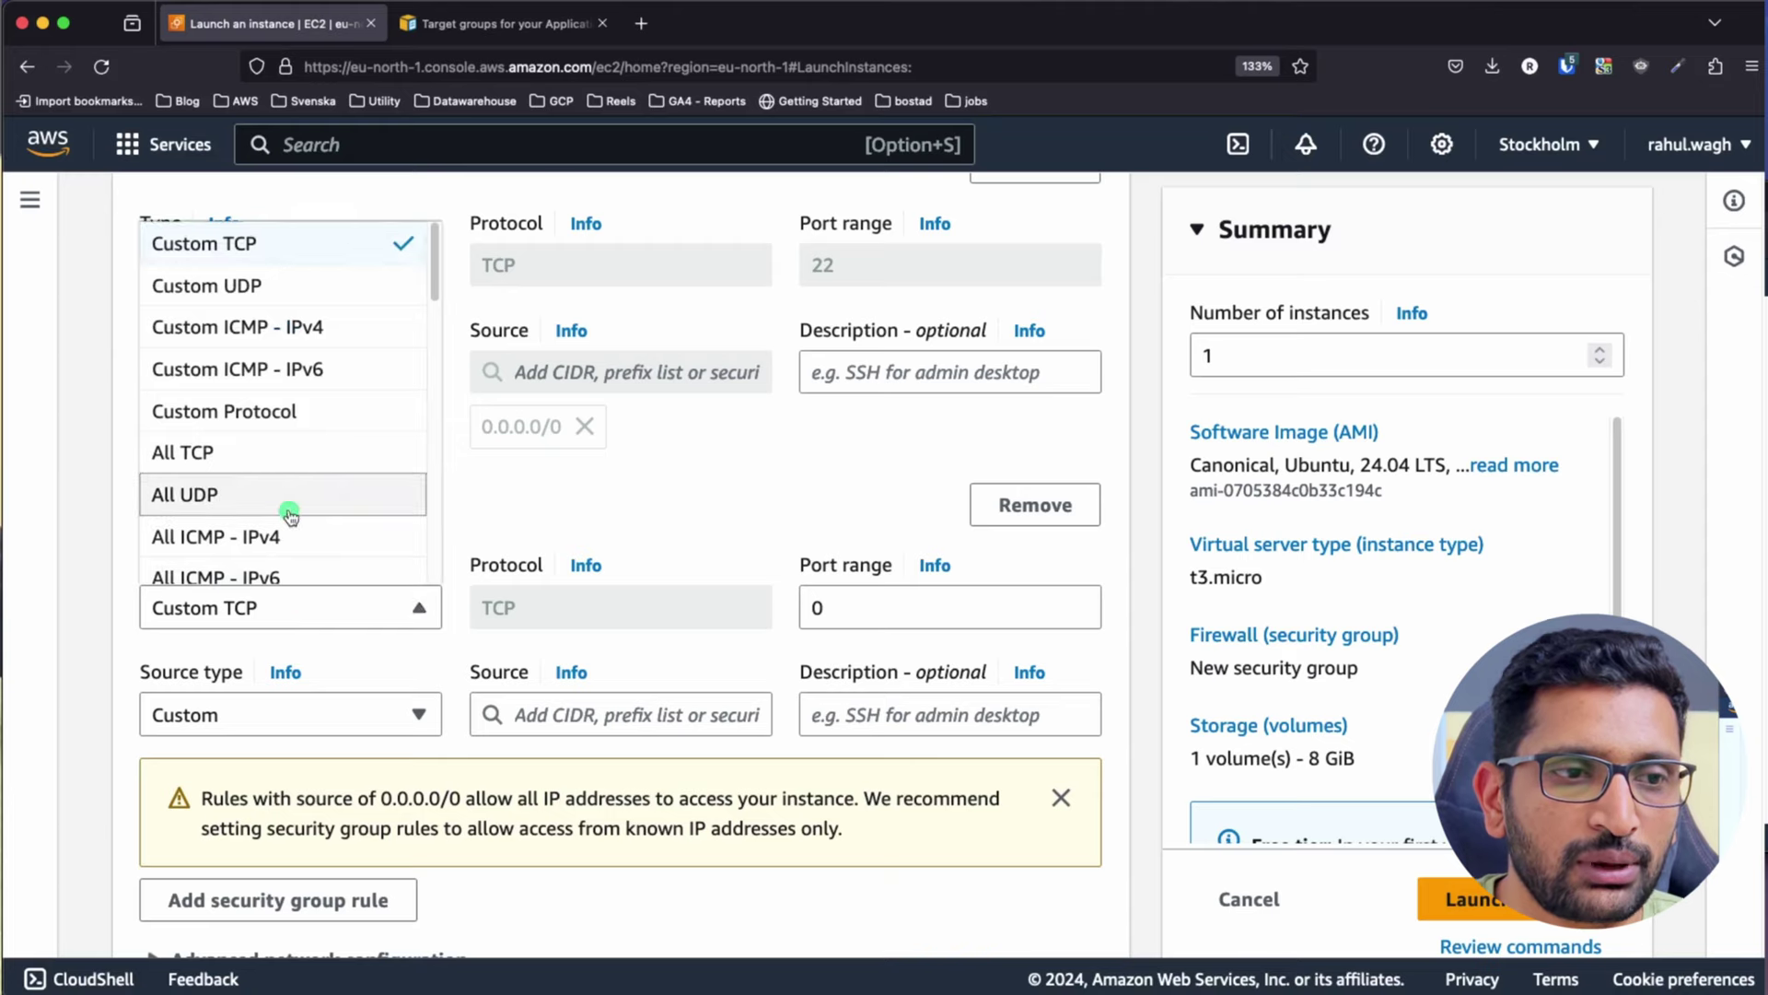
{"action": "scroll", "coordinate": [283, 506], "scroll_direction": "down", "scroll_amount": 5}
{"action": "scroll", "coordinate": [279, 535], "scroll_direction": "down", "scroll_amount": 1}
{"action": "scroll", "coordinate": [258, 488], "scroll_direction": "down", "scroll_amount": 1}
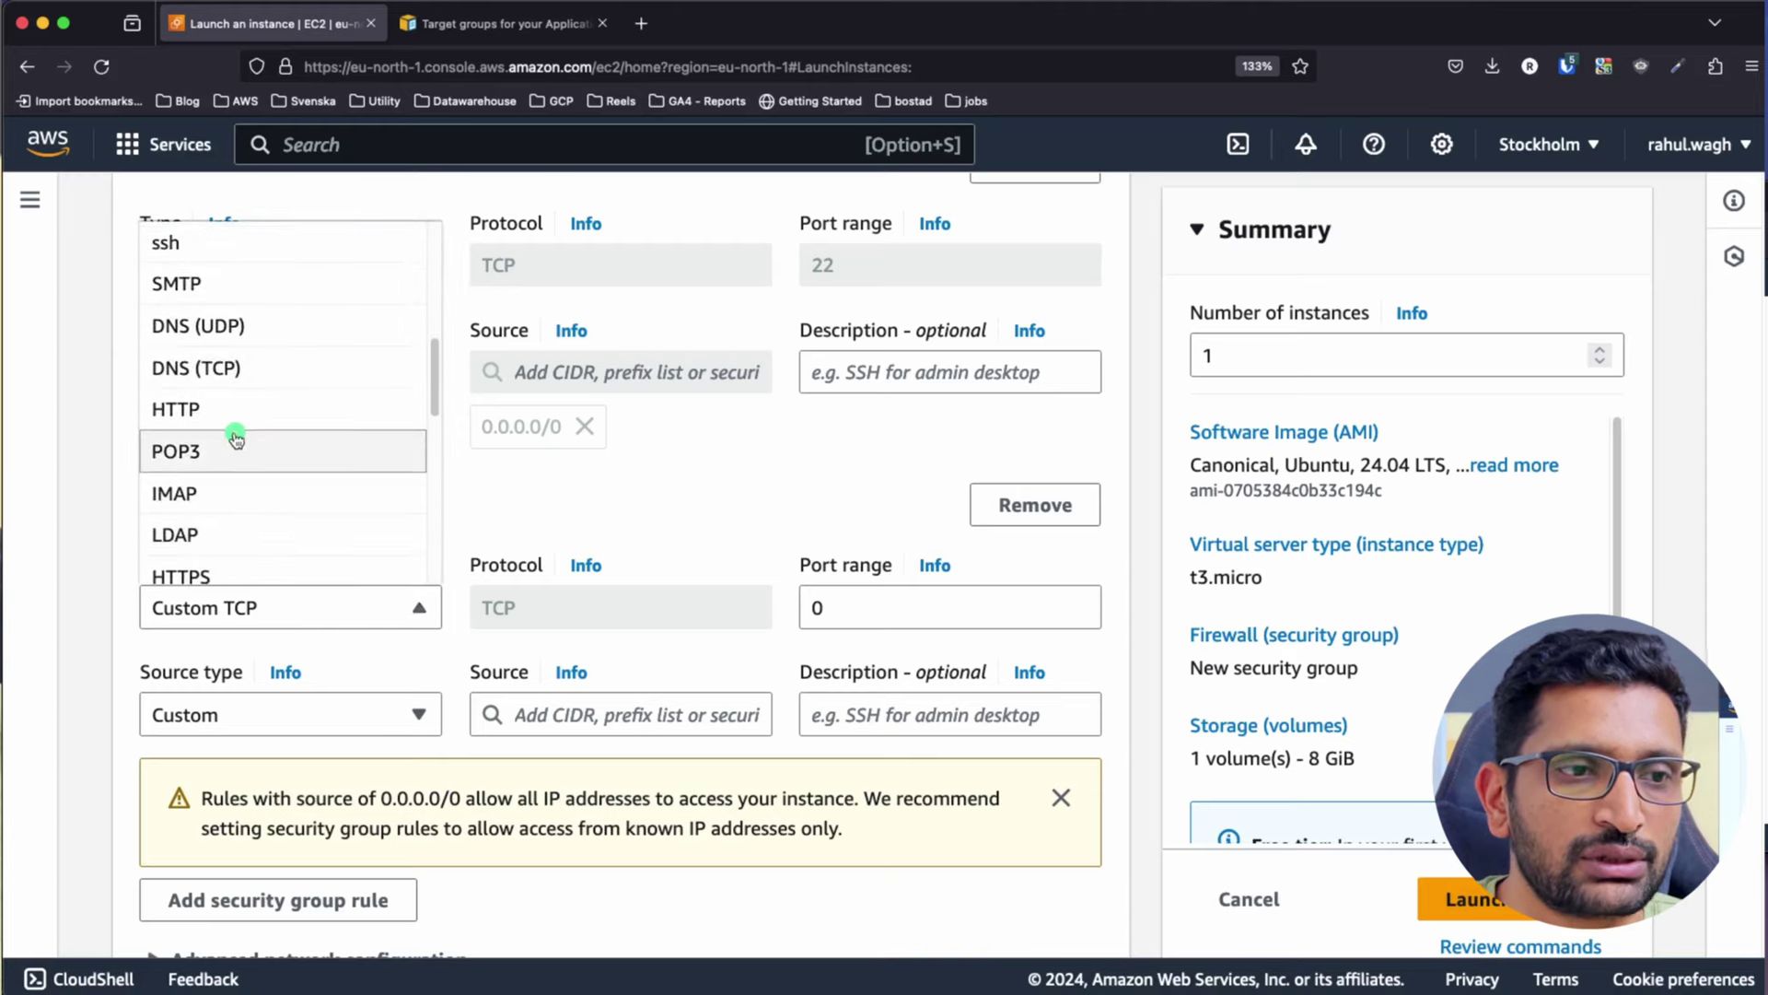
{"action": "left_click", "coordinate": [230, 412]}
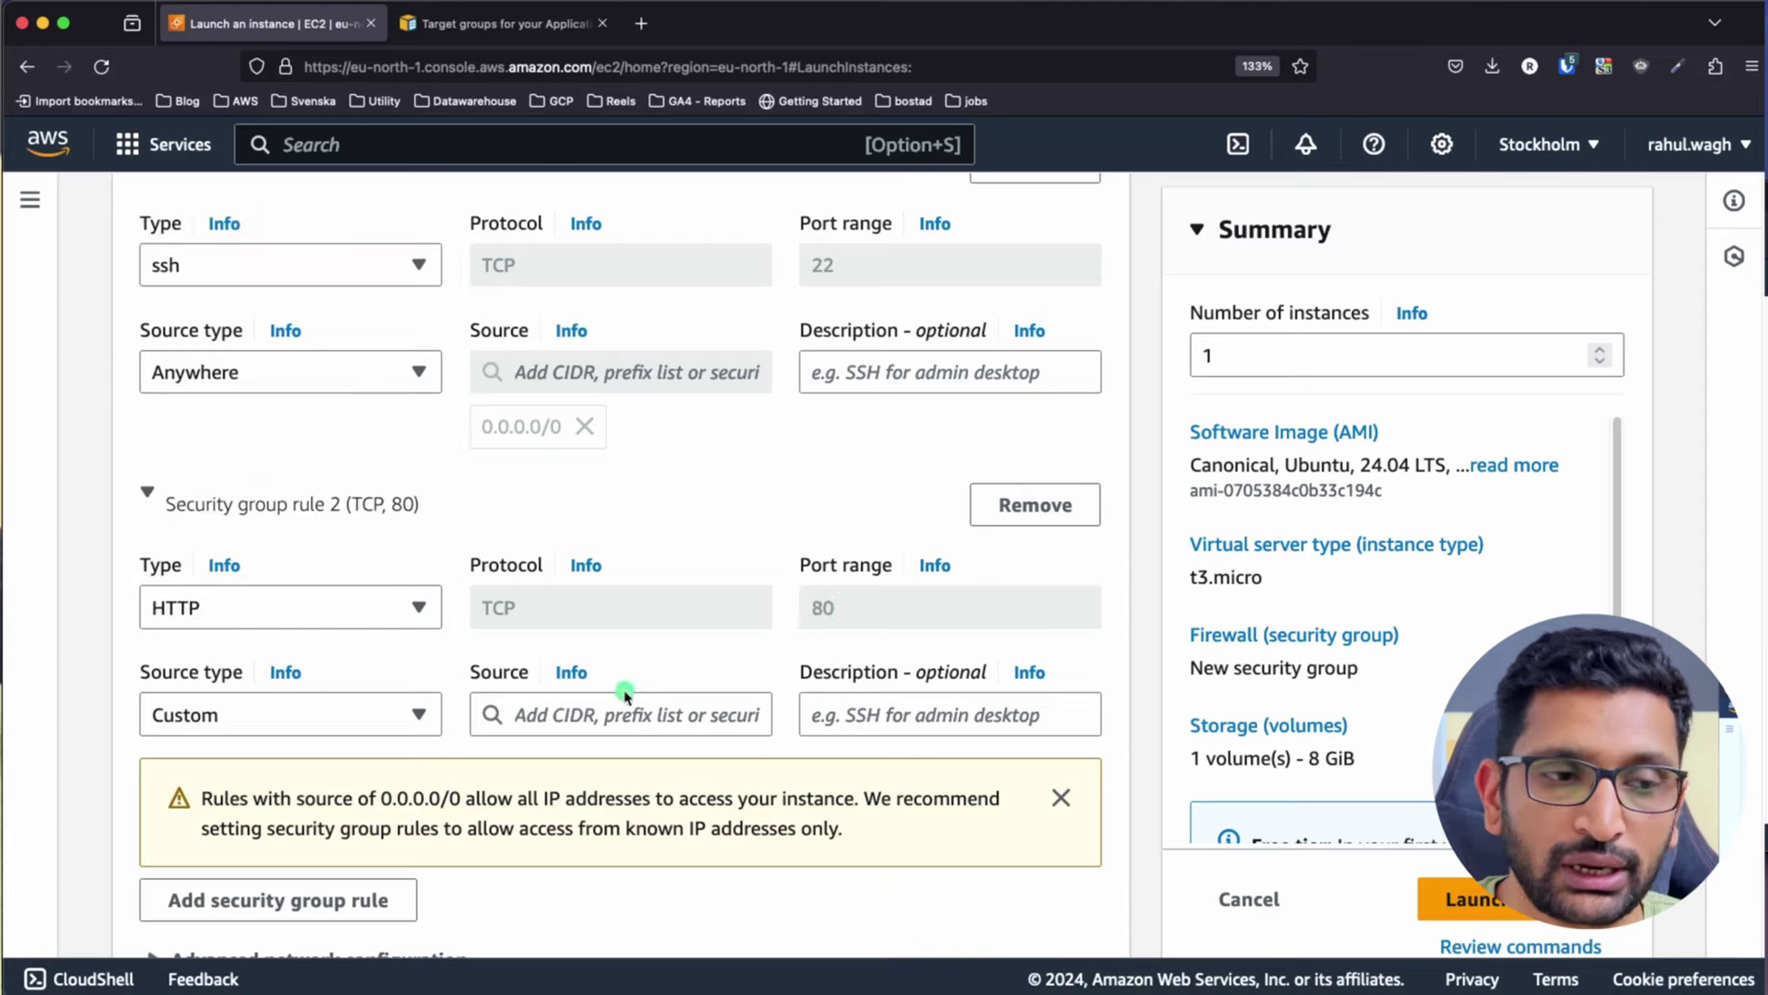
{"action": "left_click", "coordinate": [337, 726]}
{"action": "left_click", "coordinate": [280, 774]}
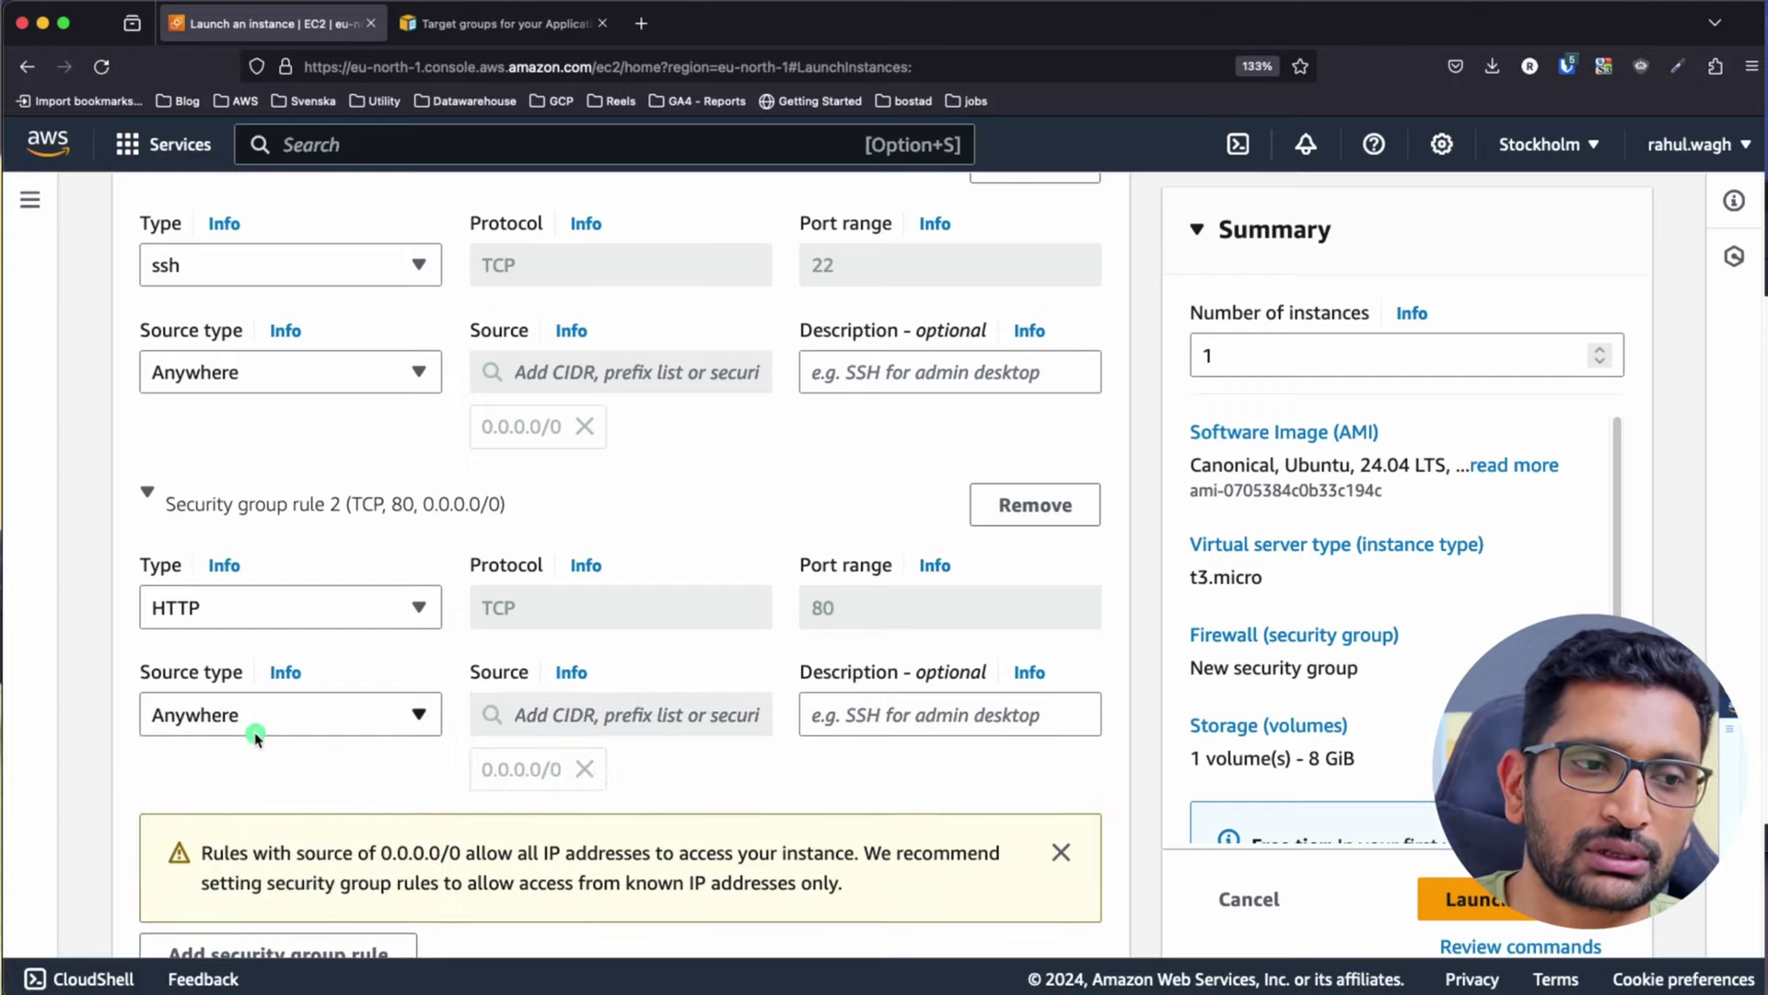
Under Advanced details, enter a user data bash script that installs apache2, writes the hostname and IP address to /var/www/html/index.html, and restarts apache2
{"action": "scroll", "coordinate": [433, 785], "scroll_direction": "down", "scroll_amount": 3}
{"action": "scroll", "coordinate": [432, 785], "scroll_direction": "down", "scroll_amount": 2}
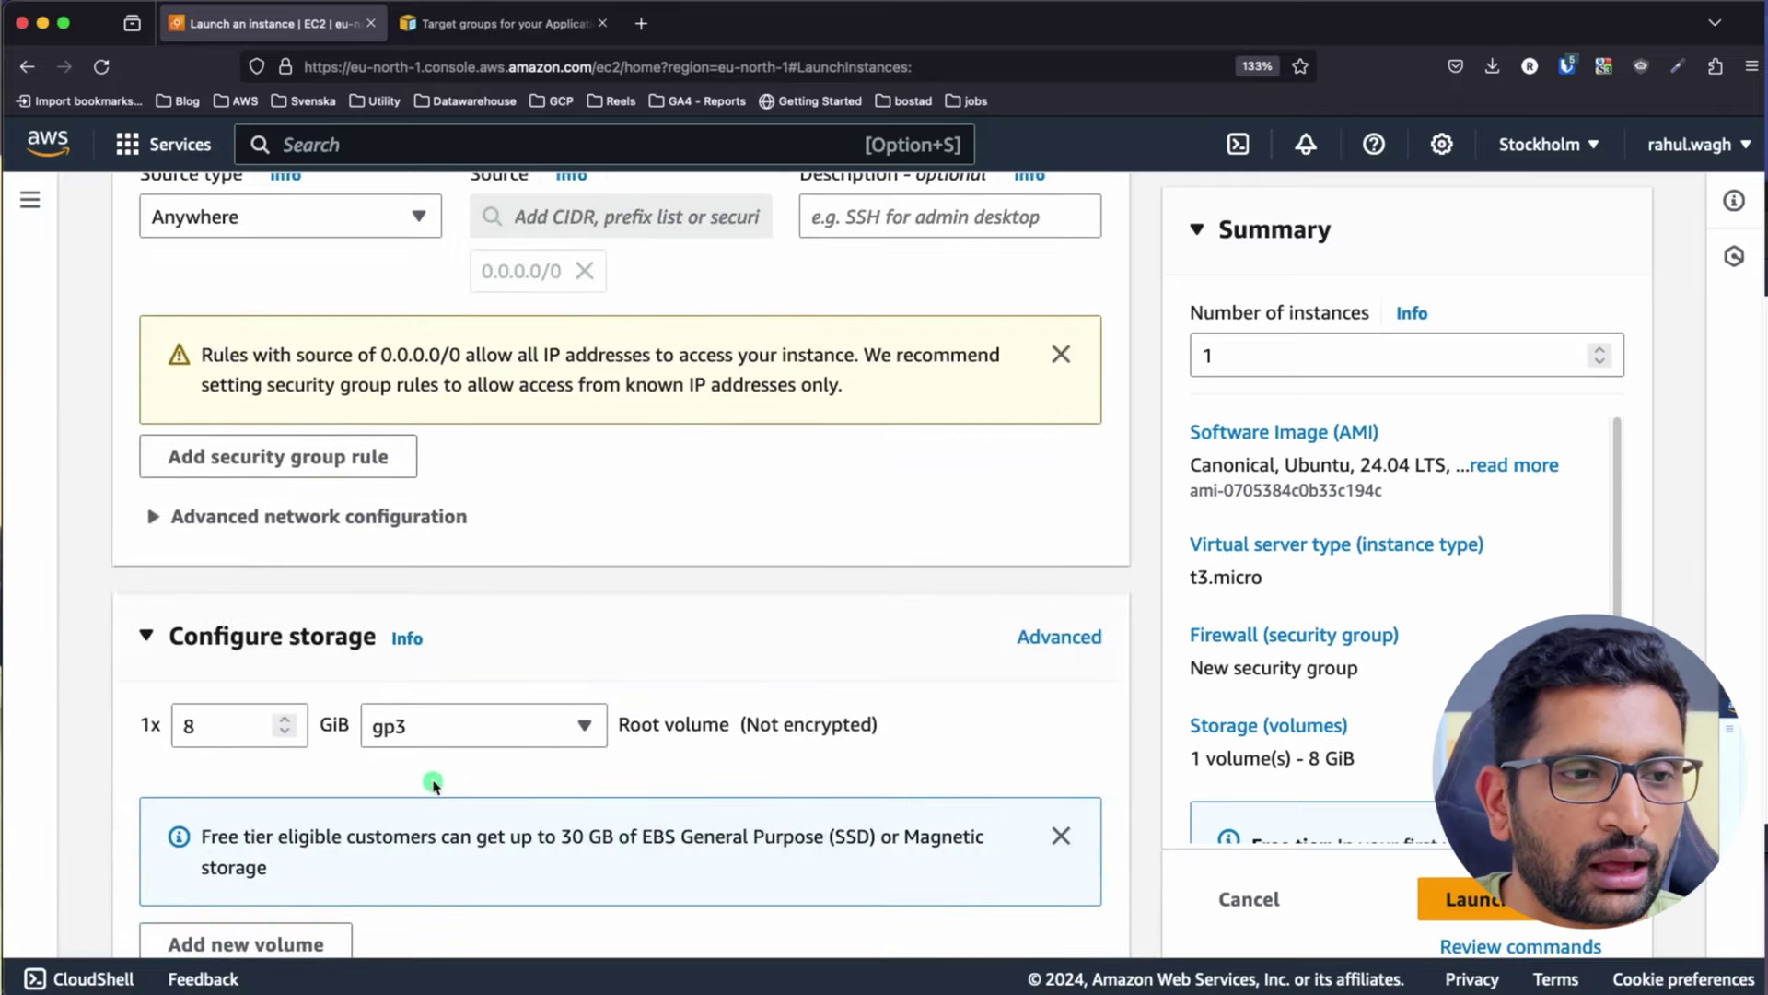
{"action": "scroll", "coordinate": [315, 623], "scroll_direction": "down", "scroll_amount": 2}
{"action": "scroll", "coordinate": [315, 623], "scroll_direction": "down", "scroll_amount": 3}
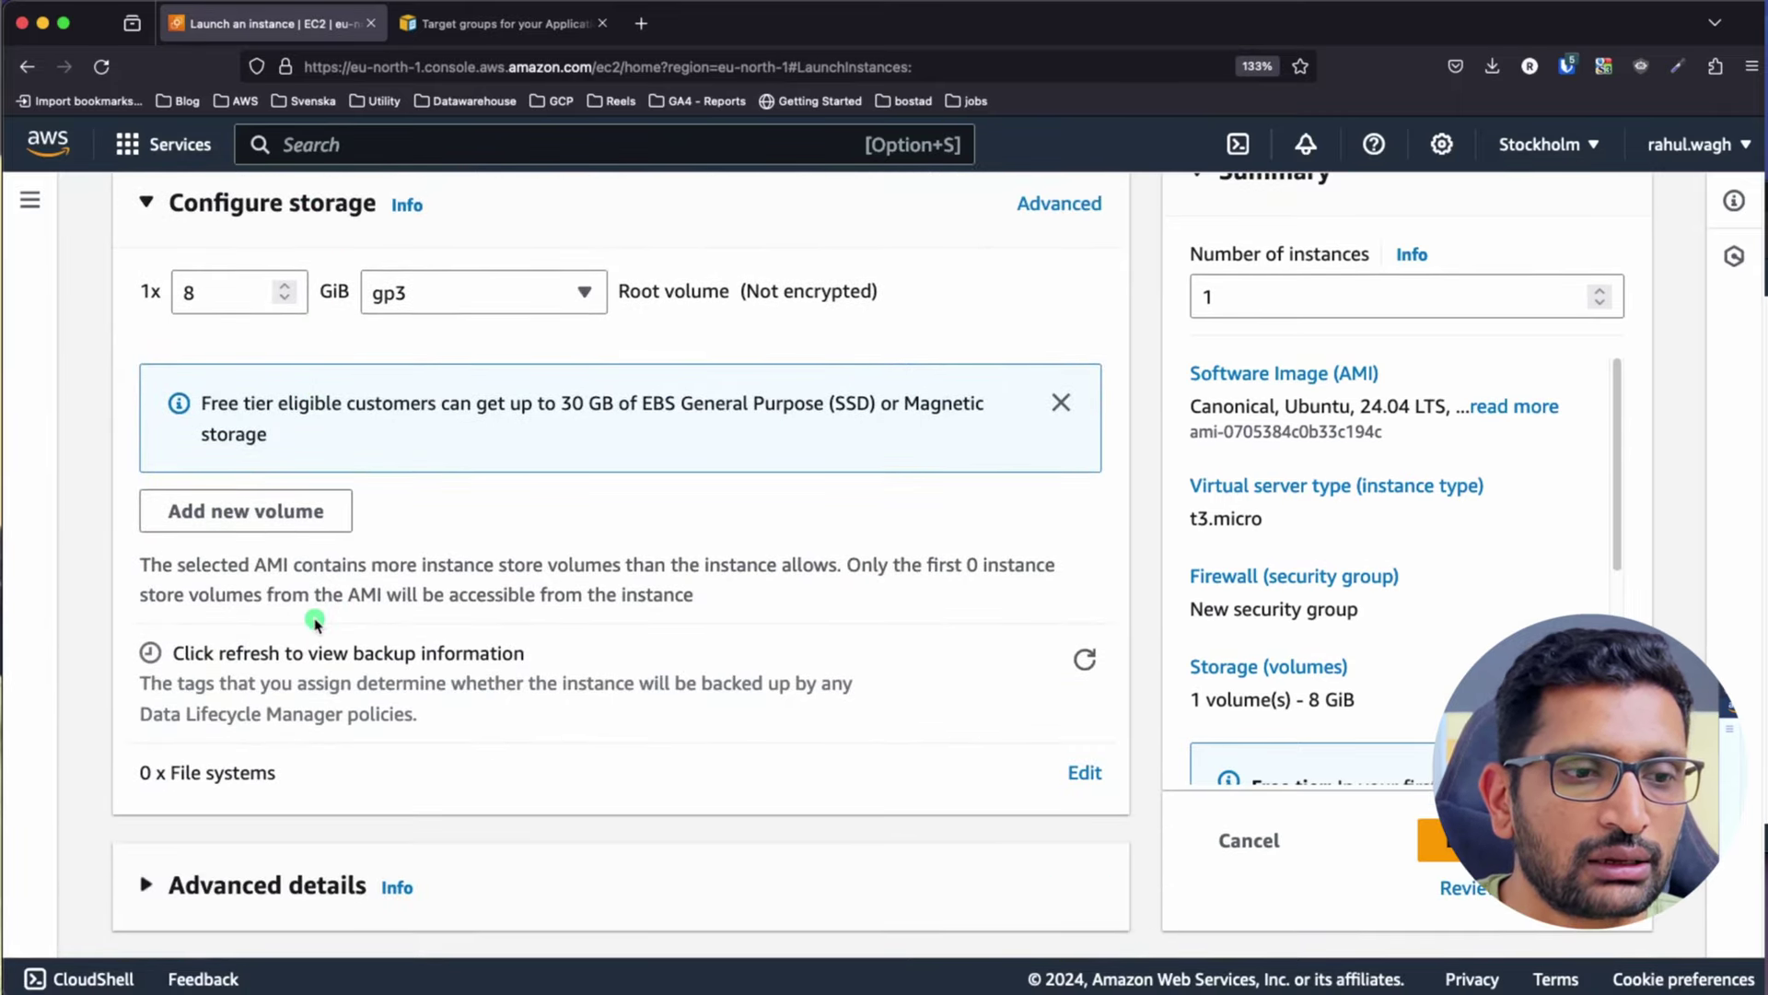
{"action": "left_click", "coordinate": [276, 885]}
{"action": "scroll", "coordinate": [412, 841], "scroll_direction": "down", "scroll_amount": 4}
{"action": "scroll", "coordinate": [412, 841], "scroll_direction": "down", "scroll_amount": 20}
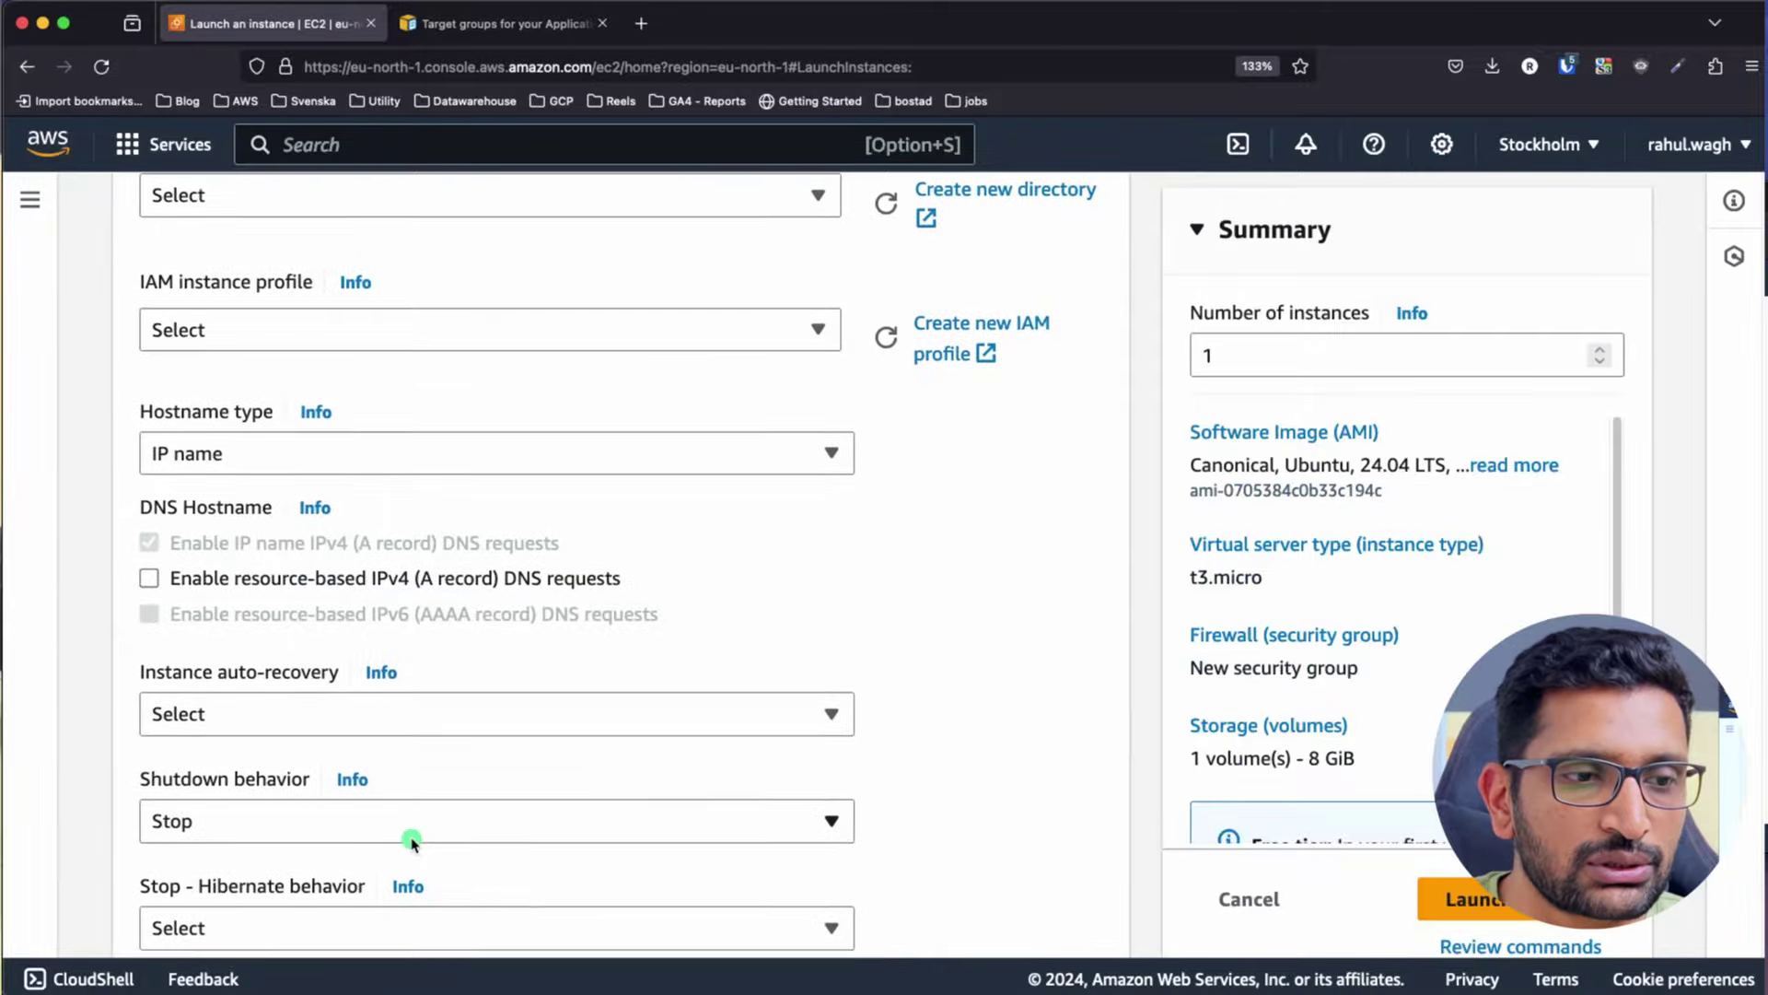
{"action": "left_click", "coordinate": [342, 553]}
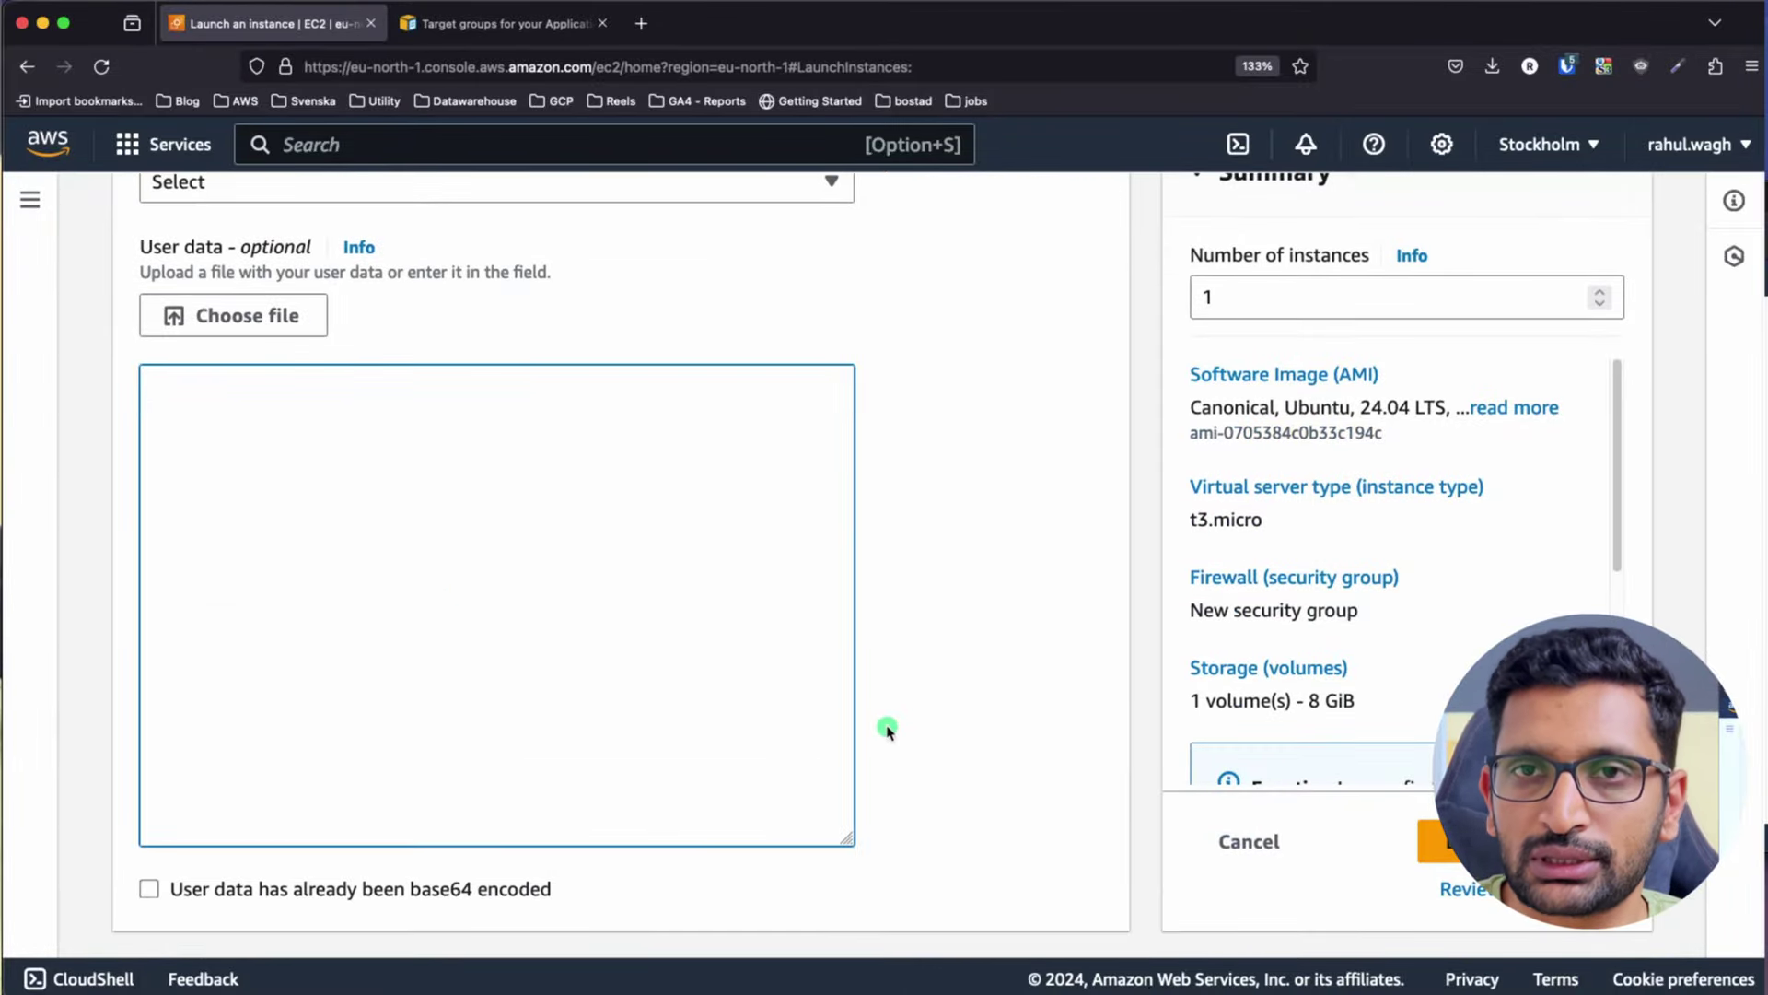
{"action": "type", "text": "#!/bin/bash yes | sudo apt update yes | sudo apt install apache2 sudo echo \"<h1>Server Details</h1><p><strong>Hostname:</strong> $(hostname)</p><p><strong>IP Address:</strong> $(hostname -I | cut -d\" \" -f1)</p>\" > /var/www/html/index.html sudo systemctl restart apache2"}
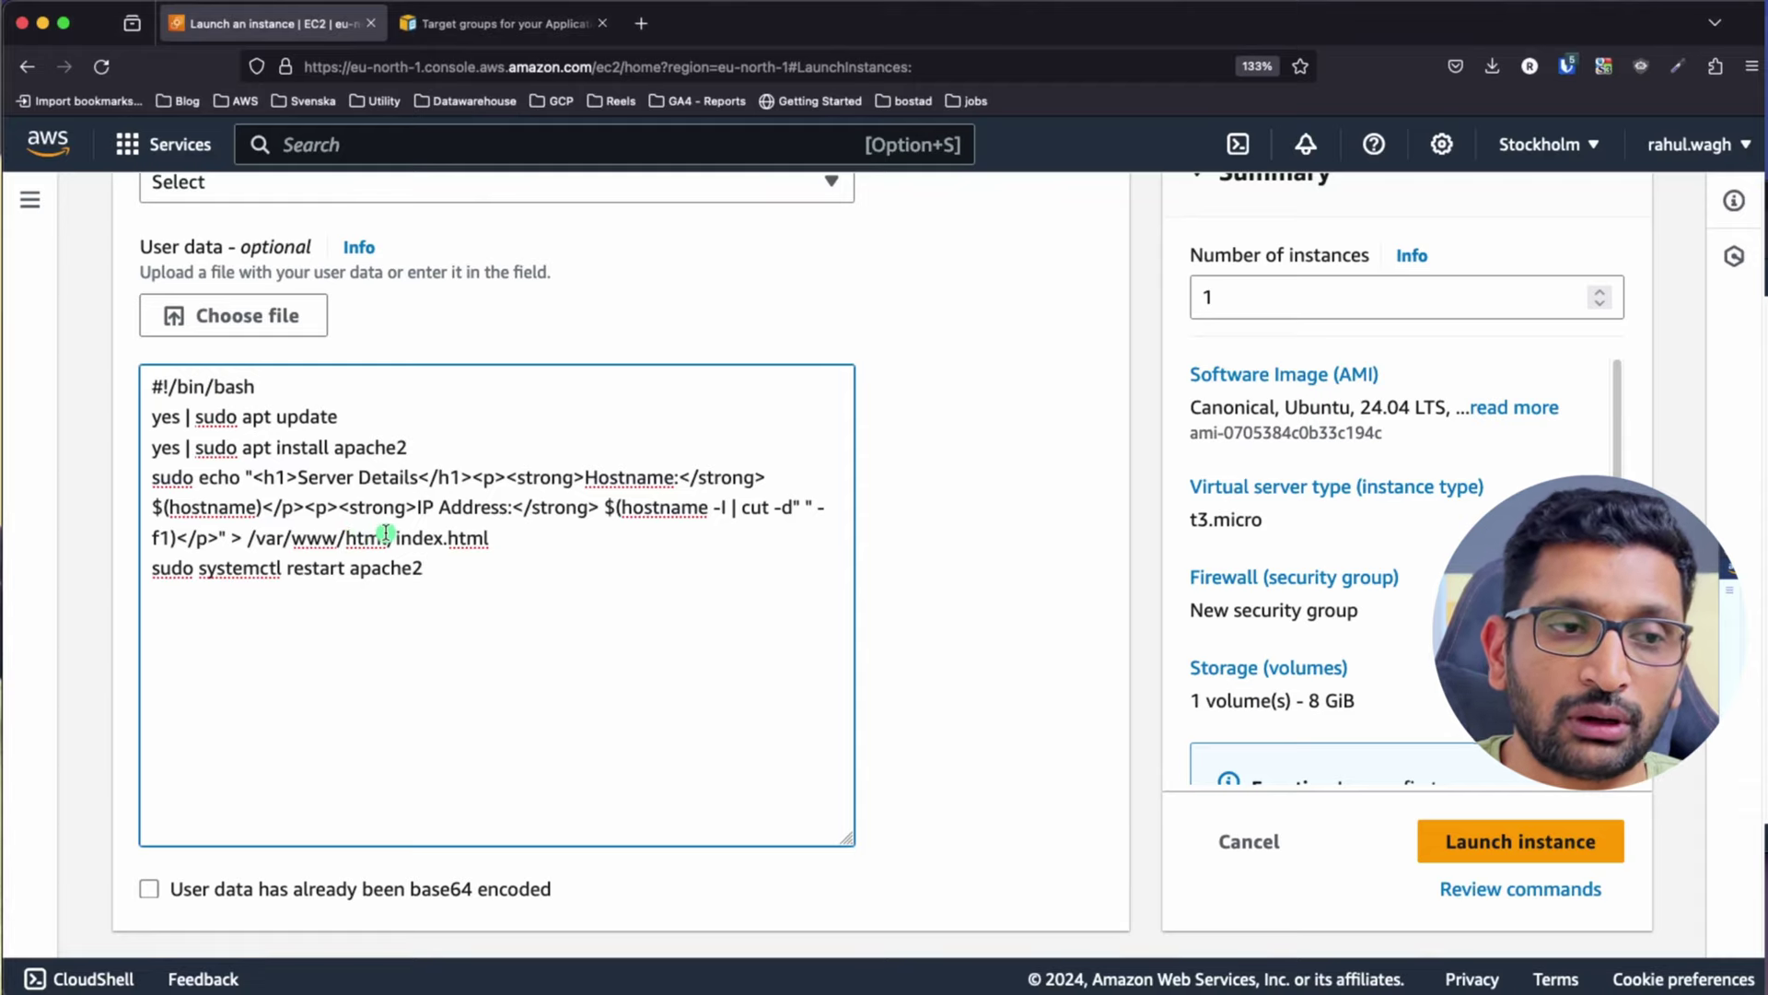
Review the update, install, index page and restart commands in the user data script and launch the instance
{"action": "left_click_drag", "start_coordinate": [339, 416], "coordinate": [137, 414]}
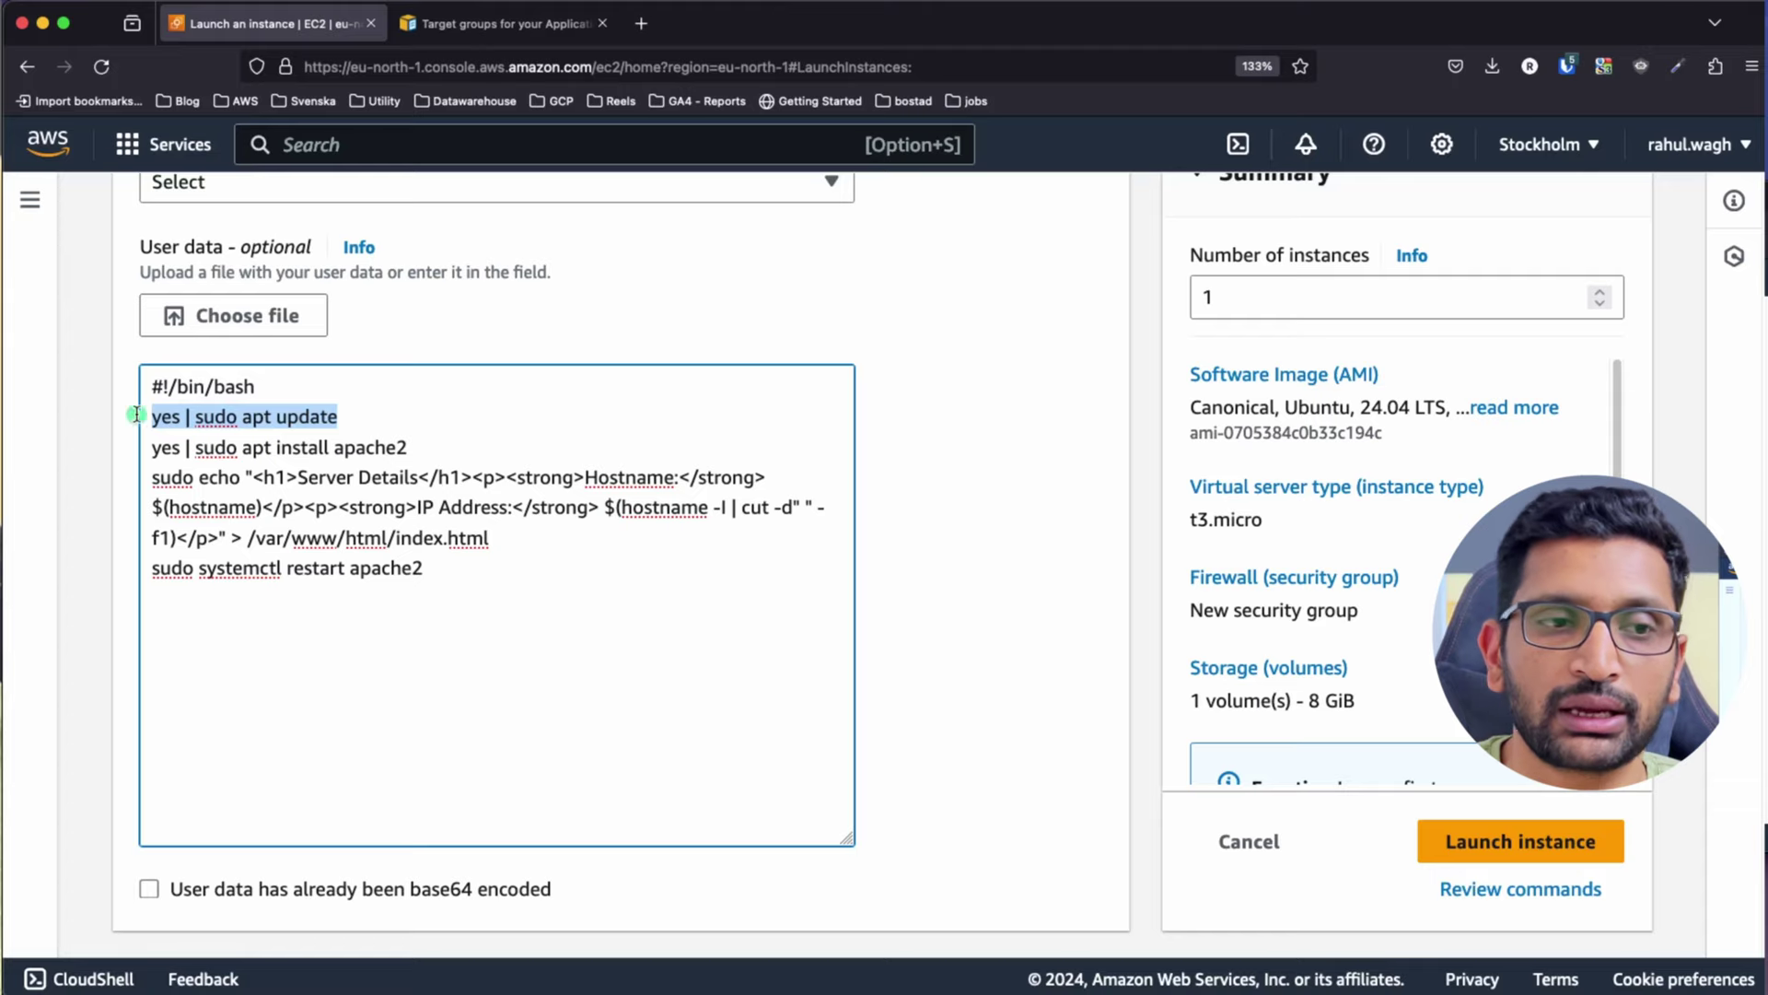
{"action": "left_click_drag", "start_coordinate": [433, 447], "coordinate": [109, 454]}
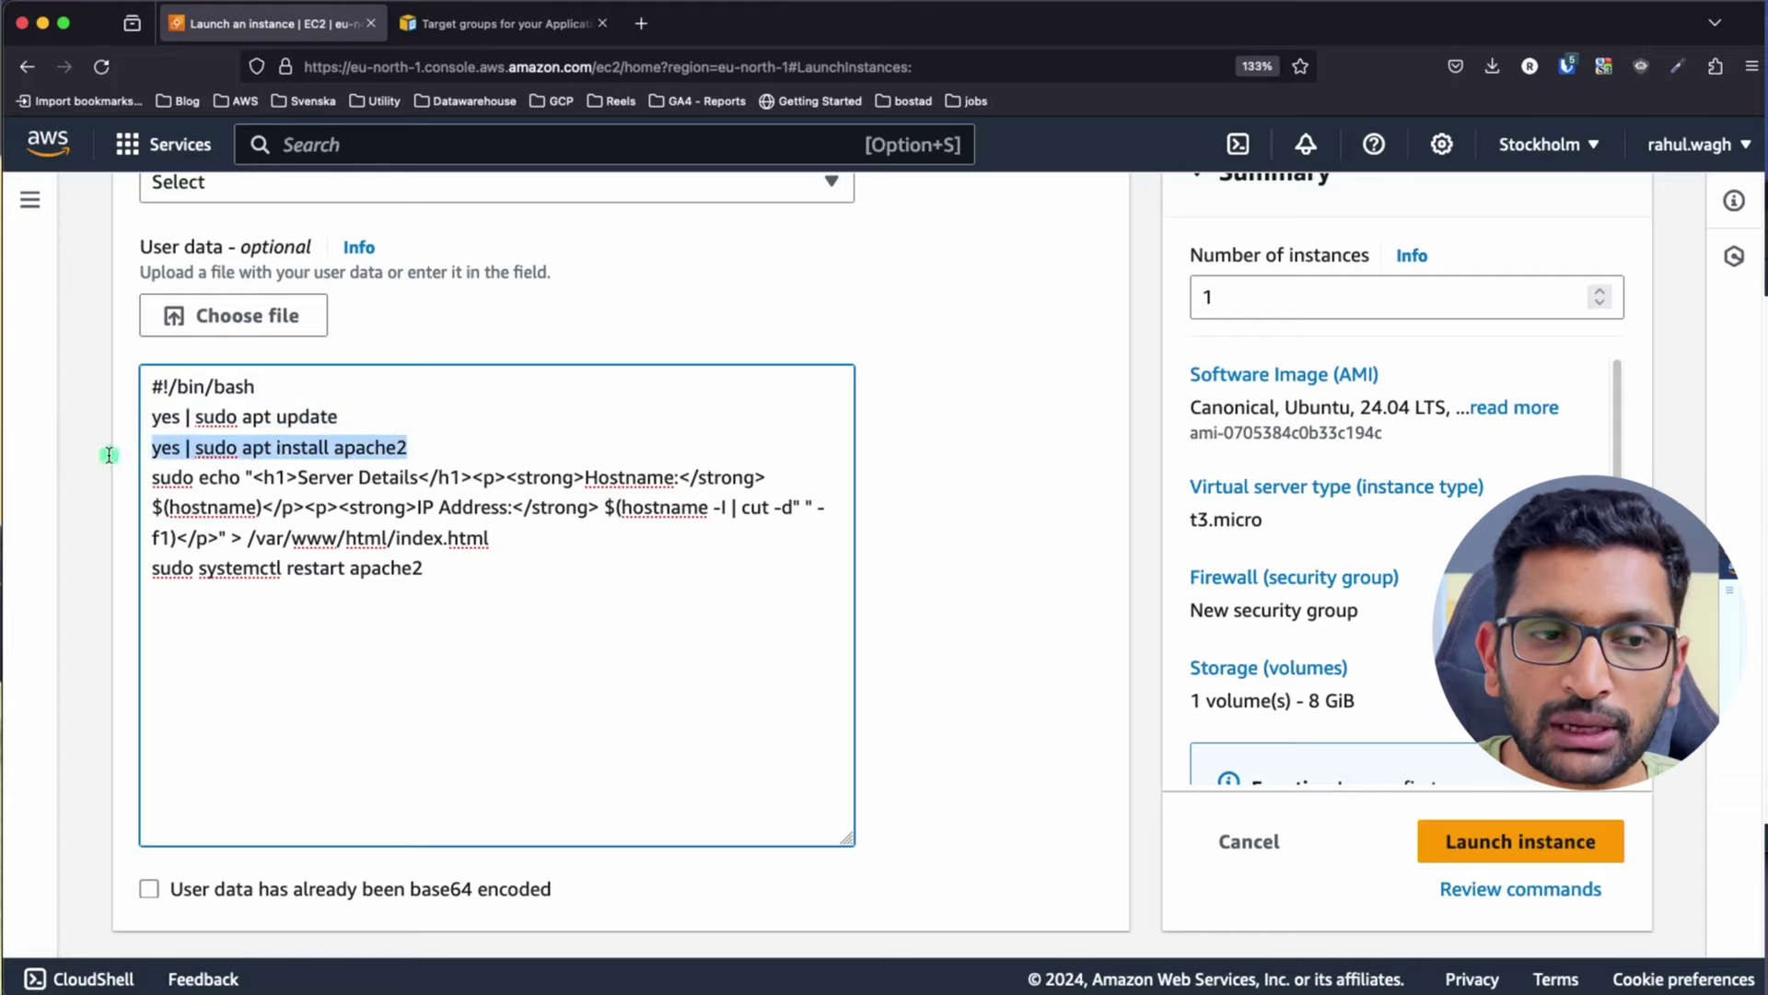
{"action": "left_click_drag", "start_coordinate": [498, 537], "coordinate": [147, 484]}
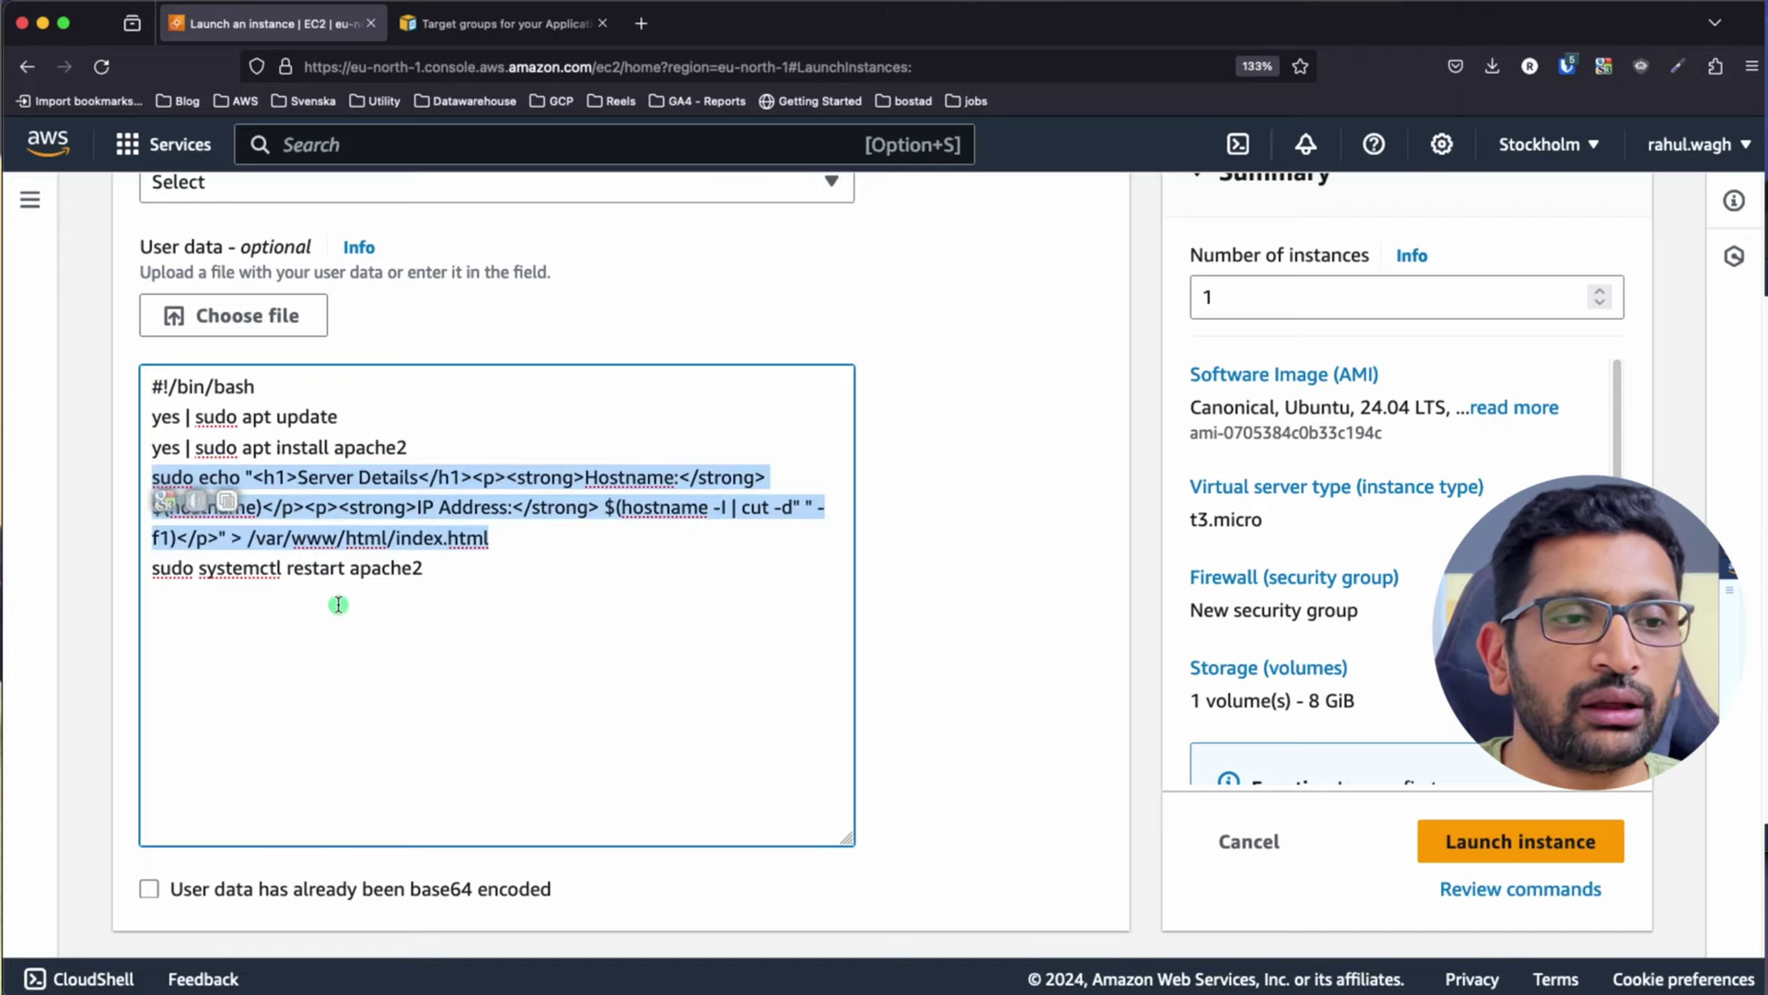
{"action": "left_click_drag", "start_coordinate": [431, 571], "coordinate": [151, 564]}
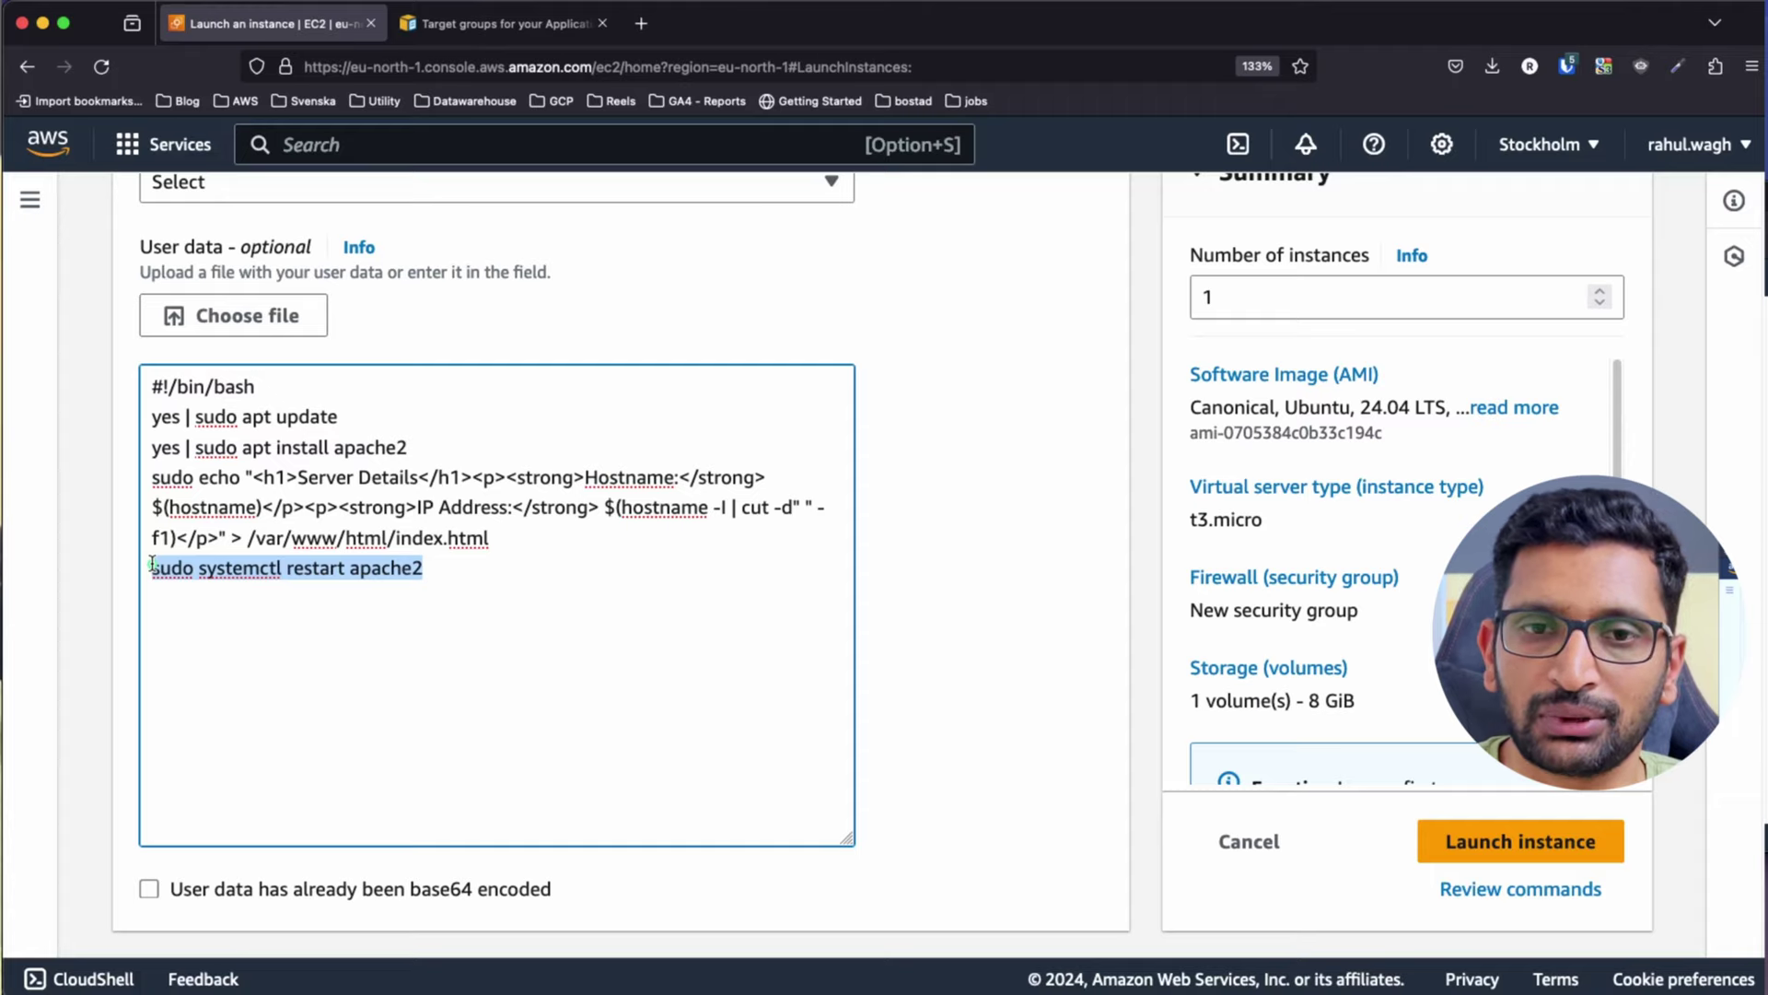
{"action": "left_click", "coordinate": [1530, 846]}
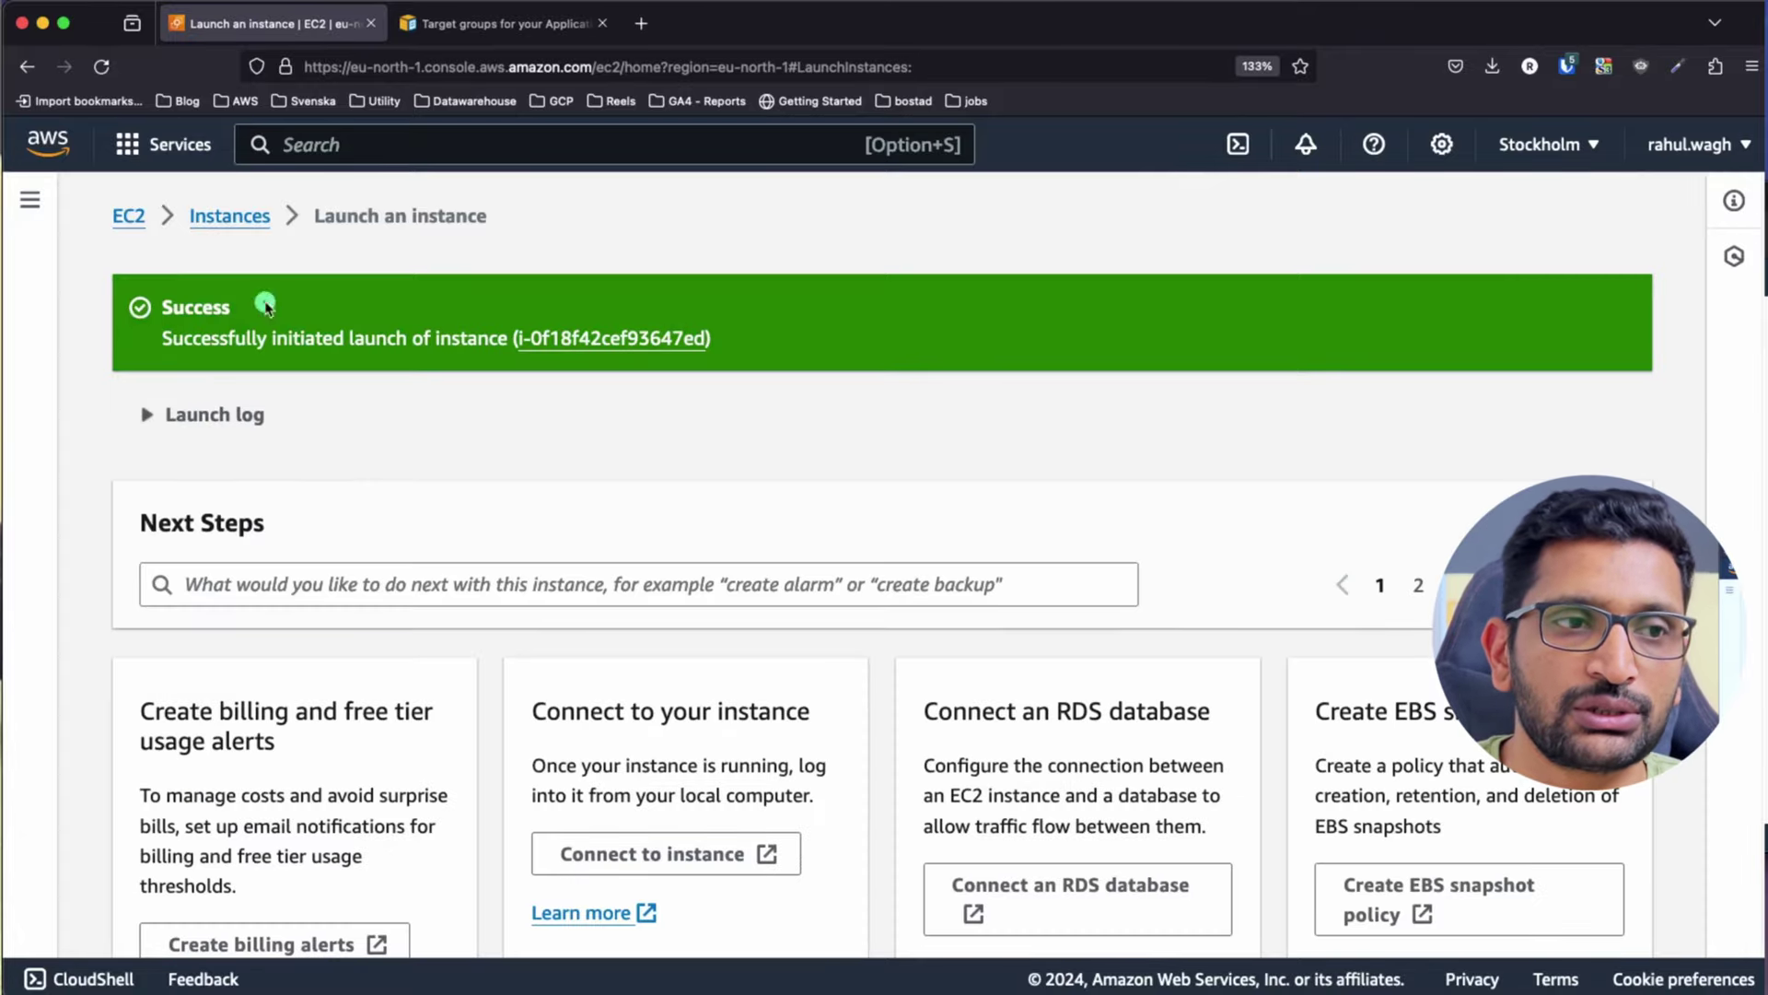
Go to the EC2 instances list and copy the name of the ec2-1-tg-demo instance without changing it
{"action": "left_click", "coordinate": [221, 218]}
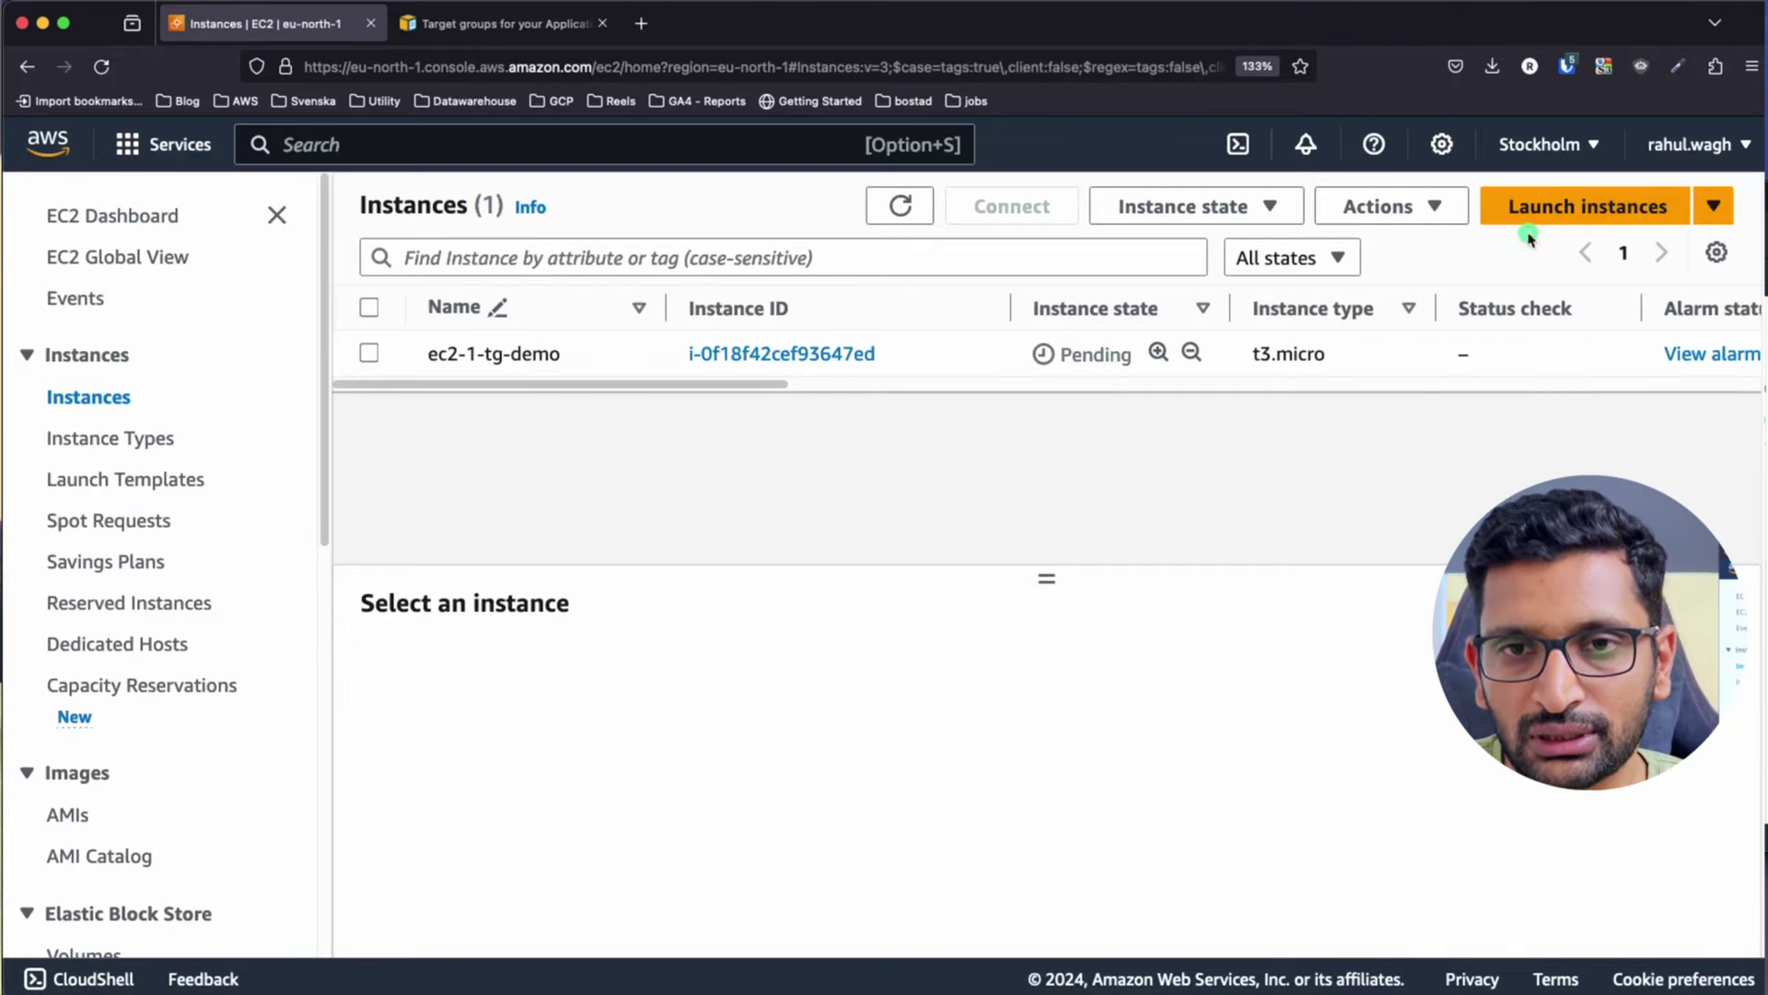
{"action": "left_click", "coordinate": [1630, 214]}
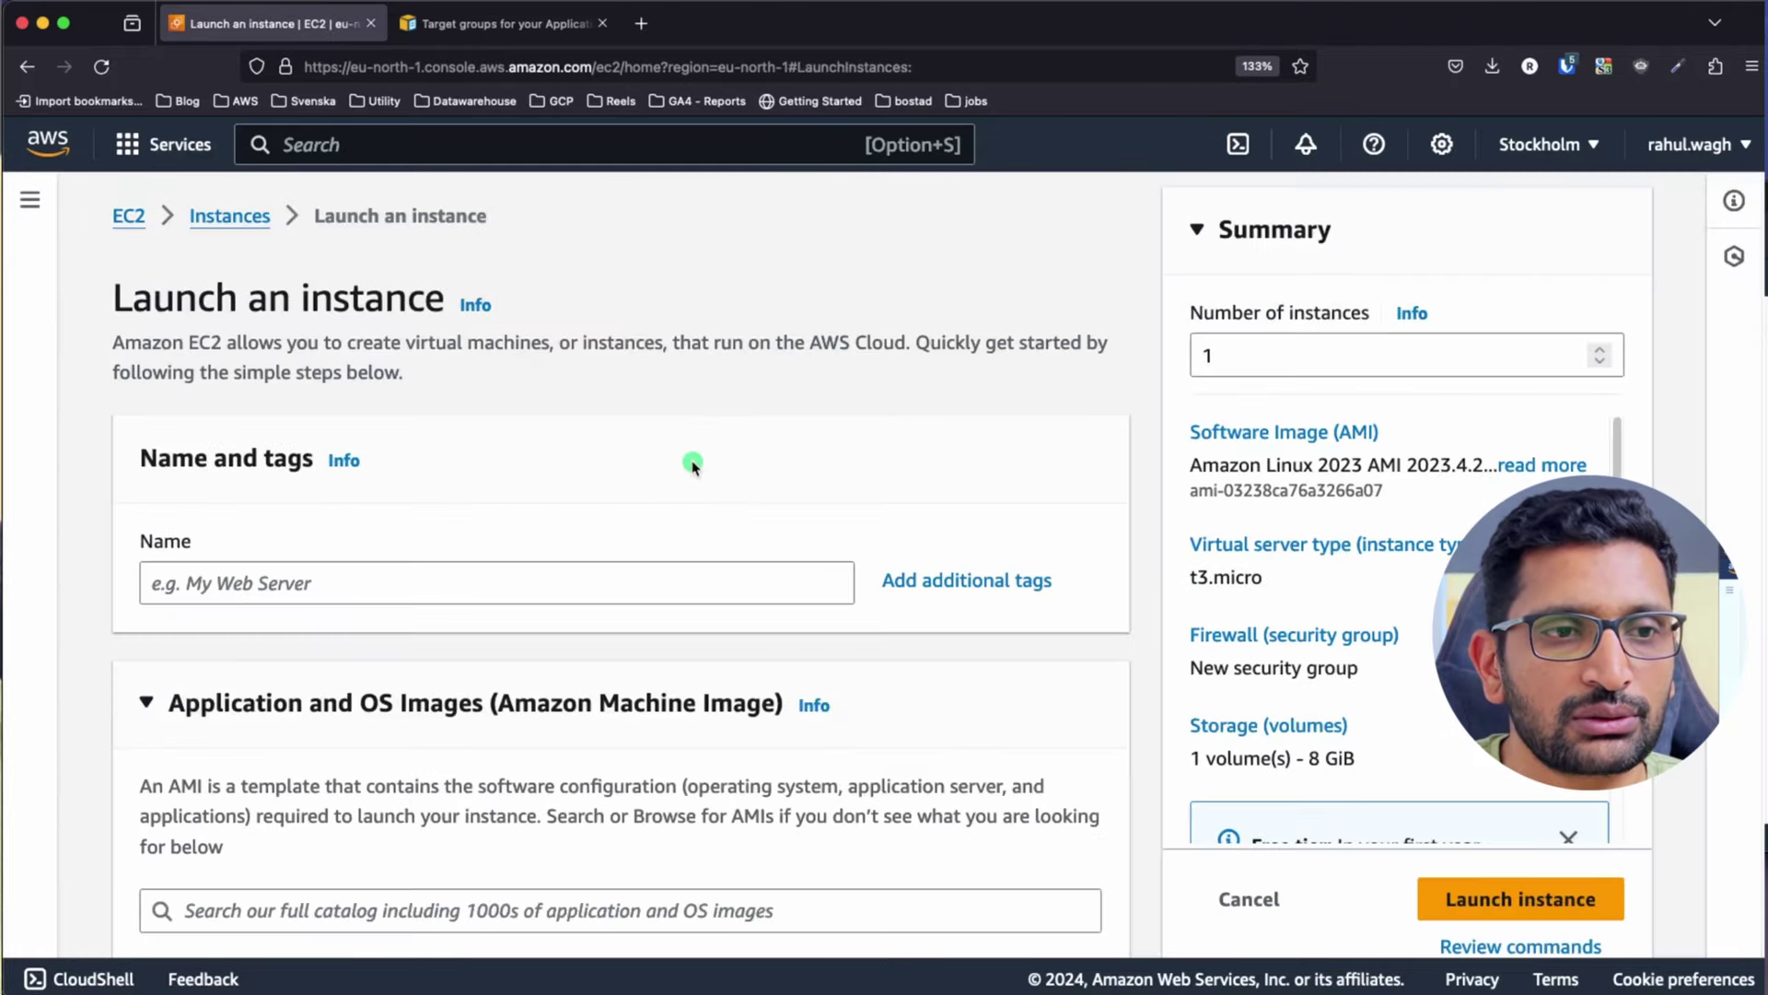
{"action": "left_click", "coordinate": [221, 221]}
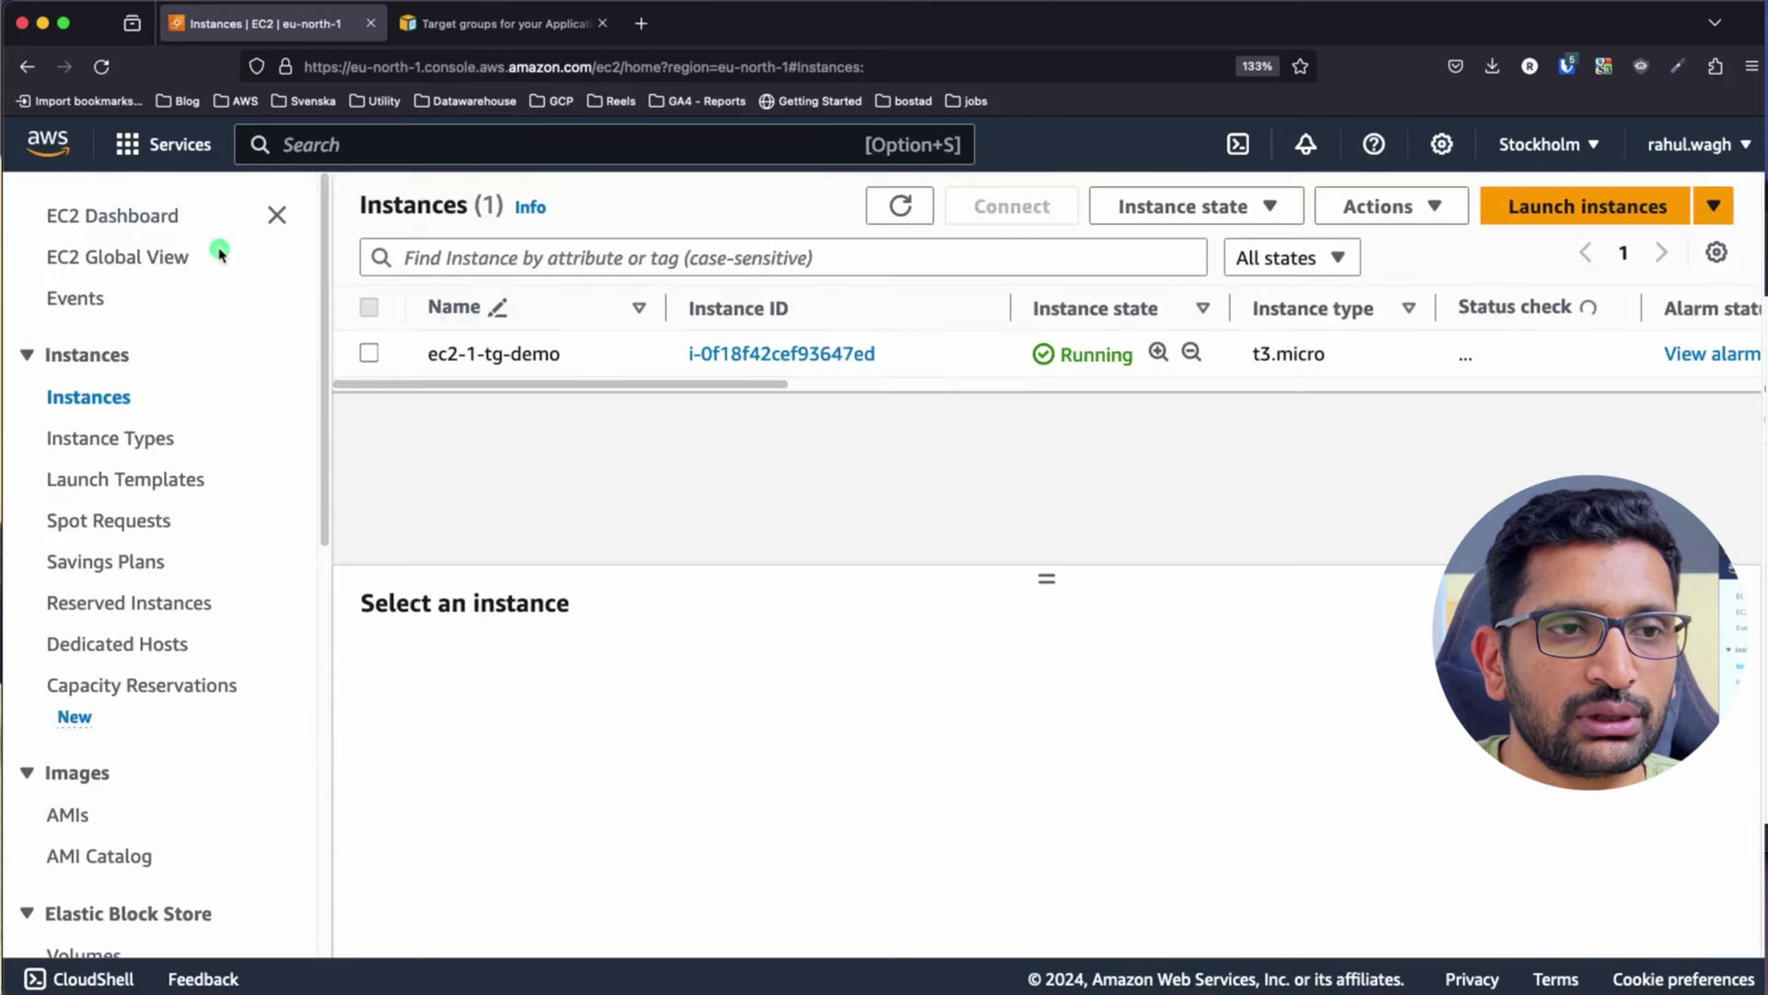
{"action": "left_click_drag", "start_coordinate": [562, 354], "coordinate": [446, 359]}
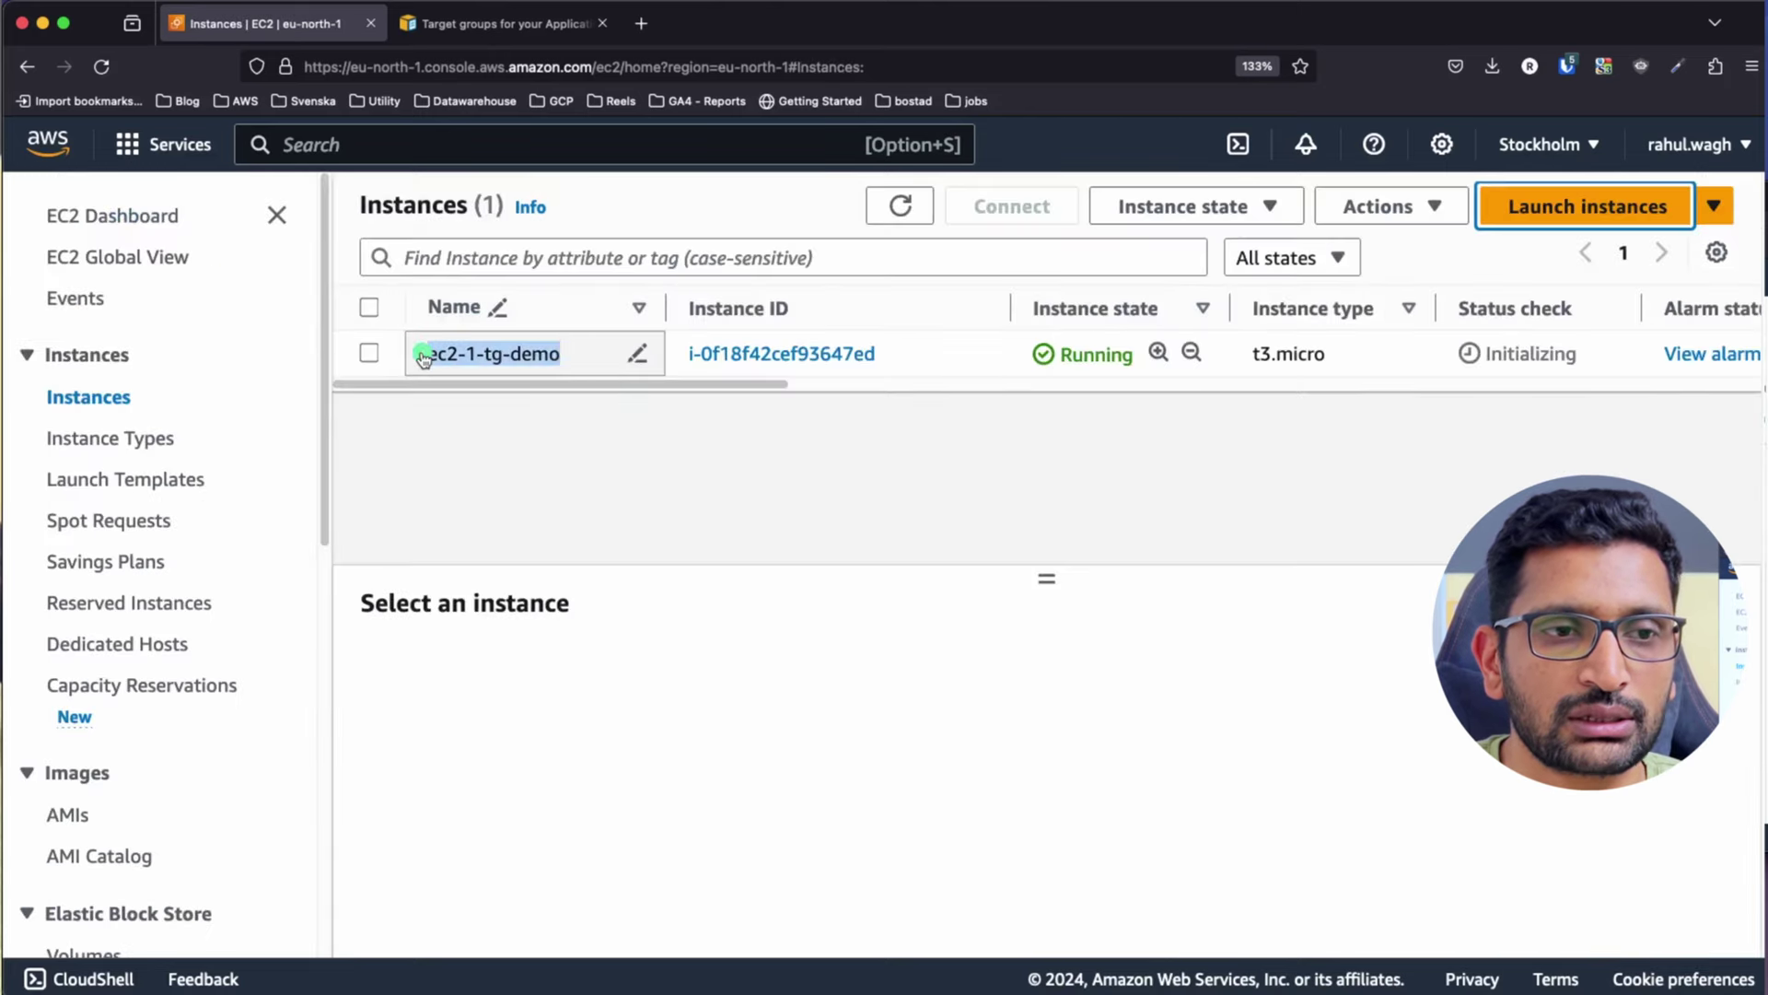
{"action": "left_click", "coordinate": [421, 354]}
{"action": "triple_click", "coordinate": [536, 355]}
{"action": "key", "text": "super+c"}
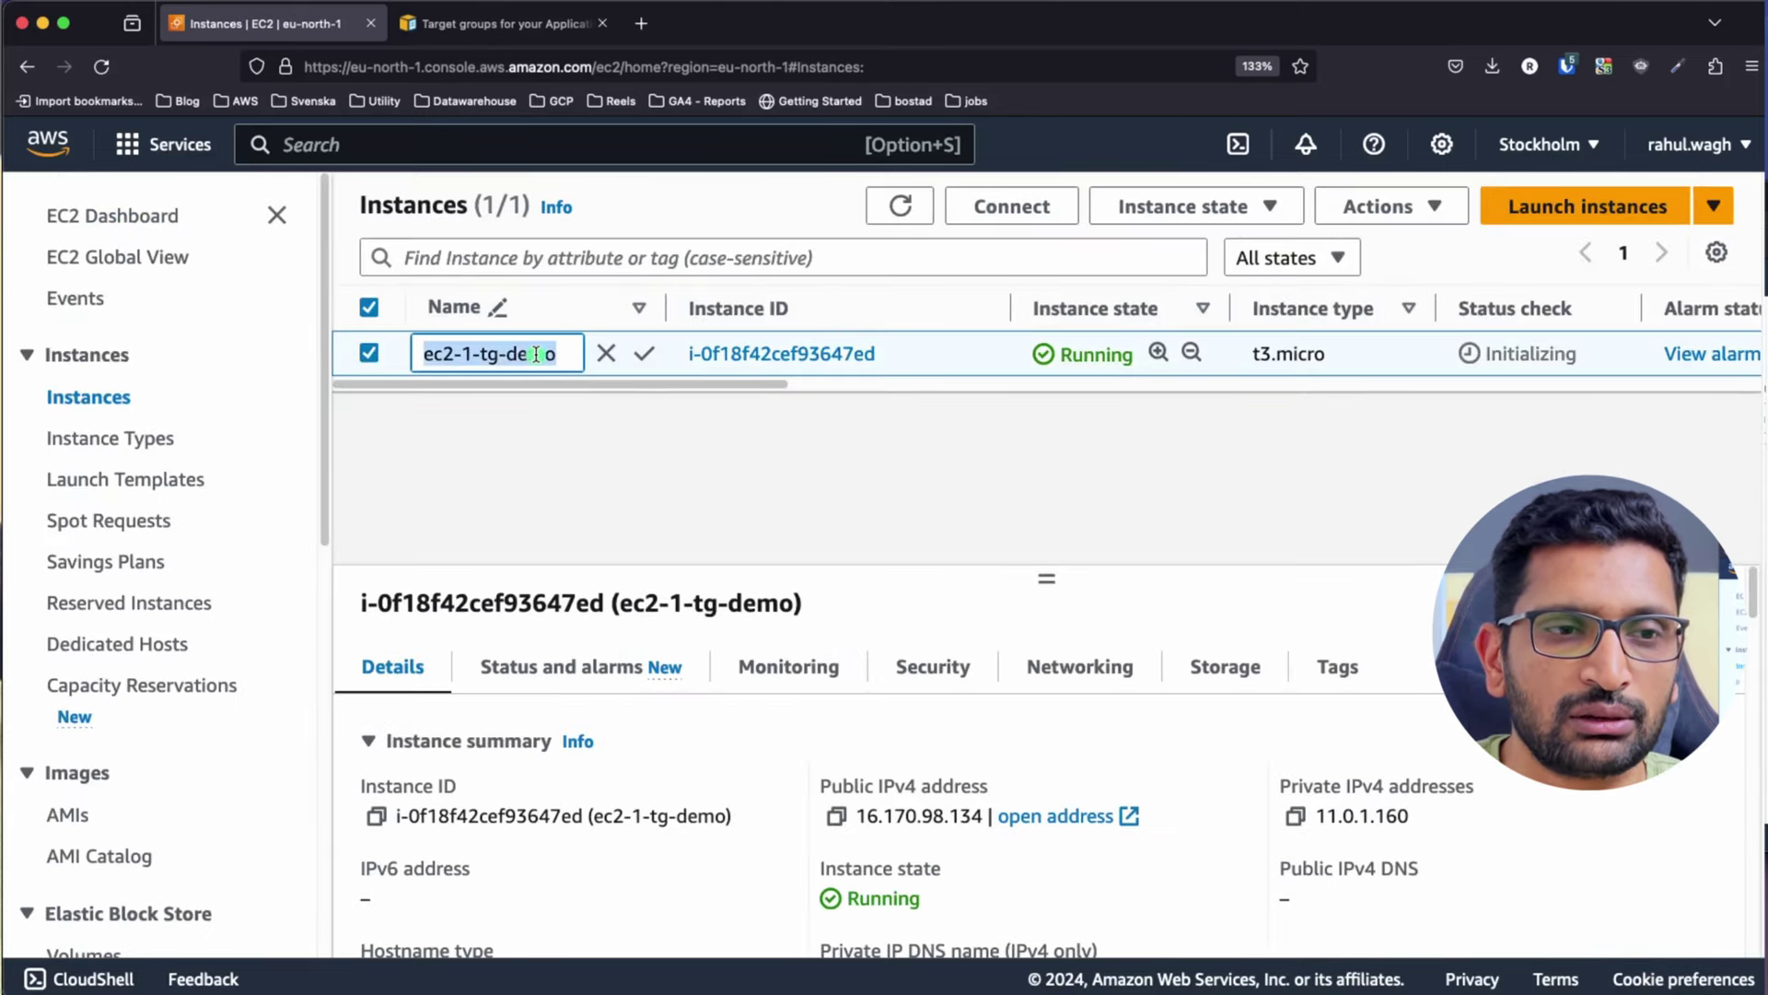
{"action": "left_click", "coordinate": [644, 497]}
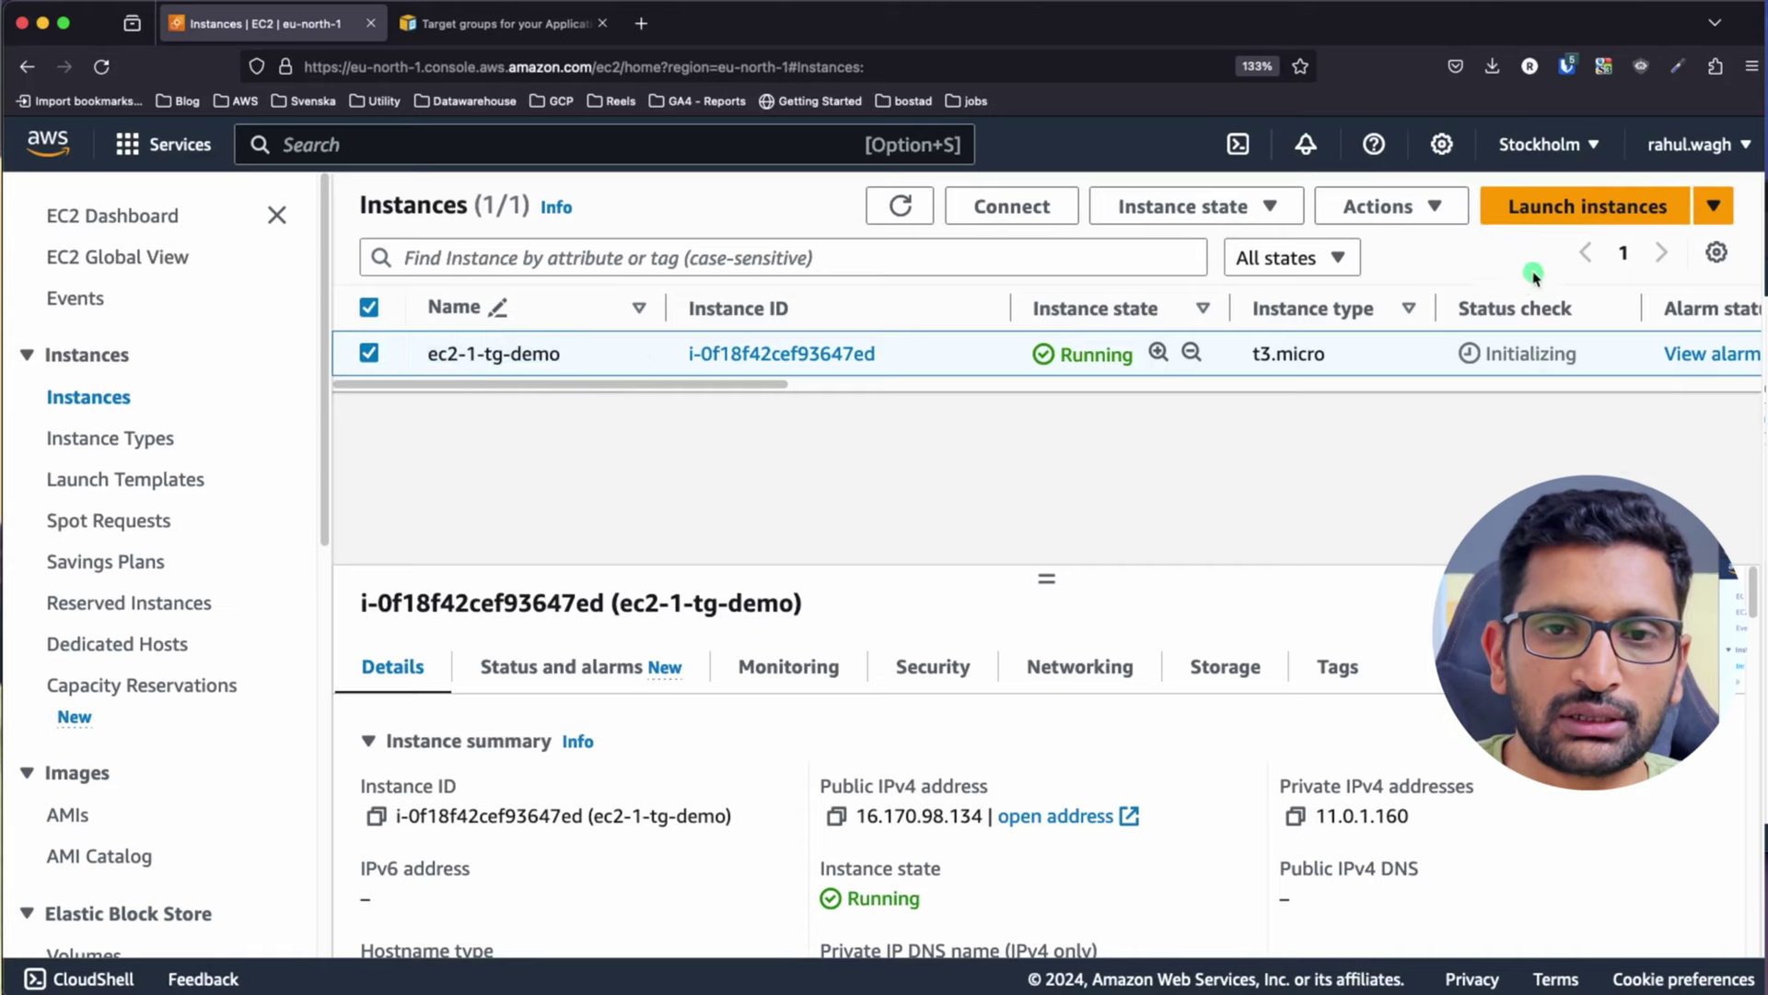
Start launching another instance and name it ec2-2-tg-demo by adapting the copied name
{"action": "left_click", "coordinate": [1545, 212]}
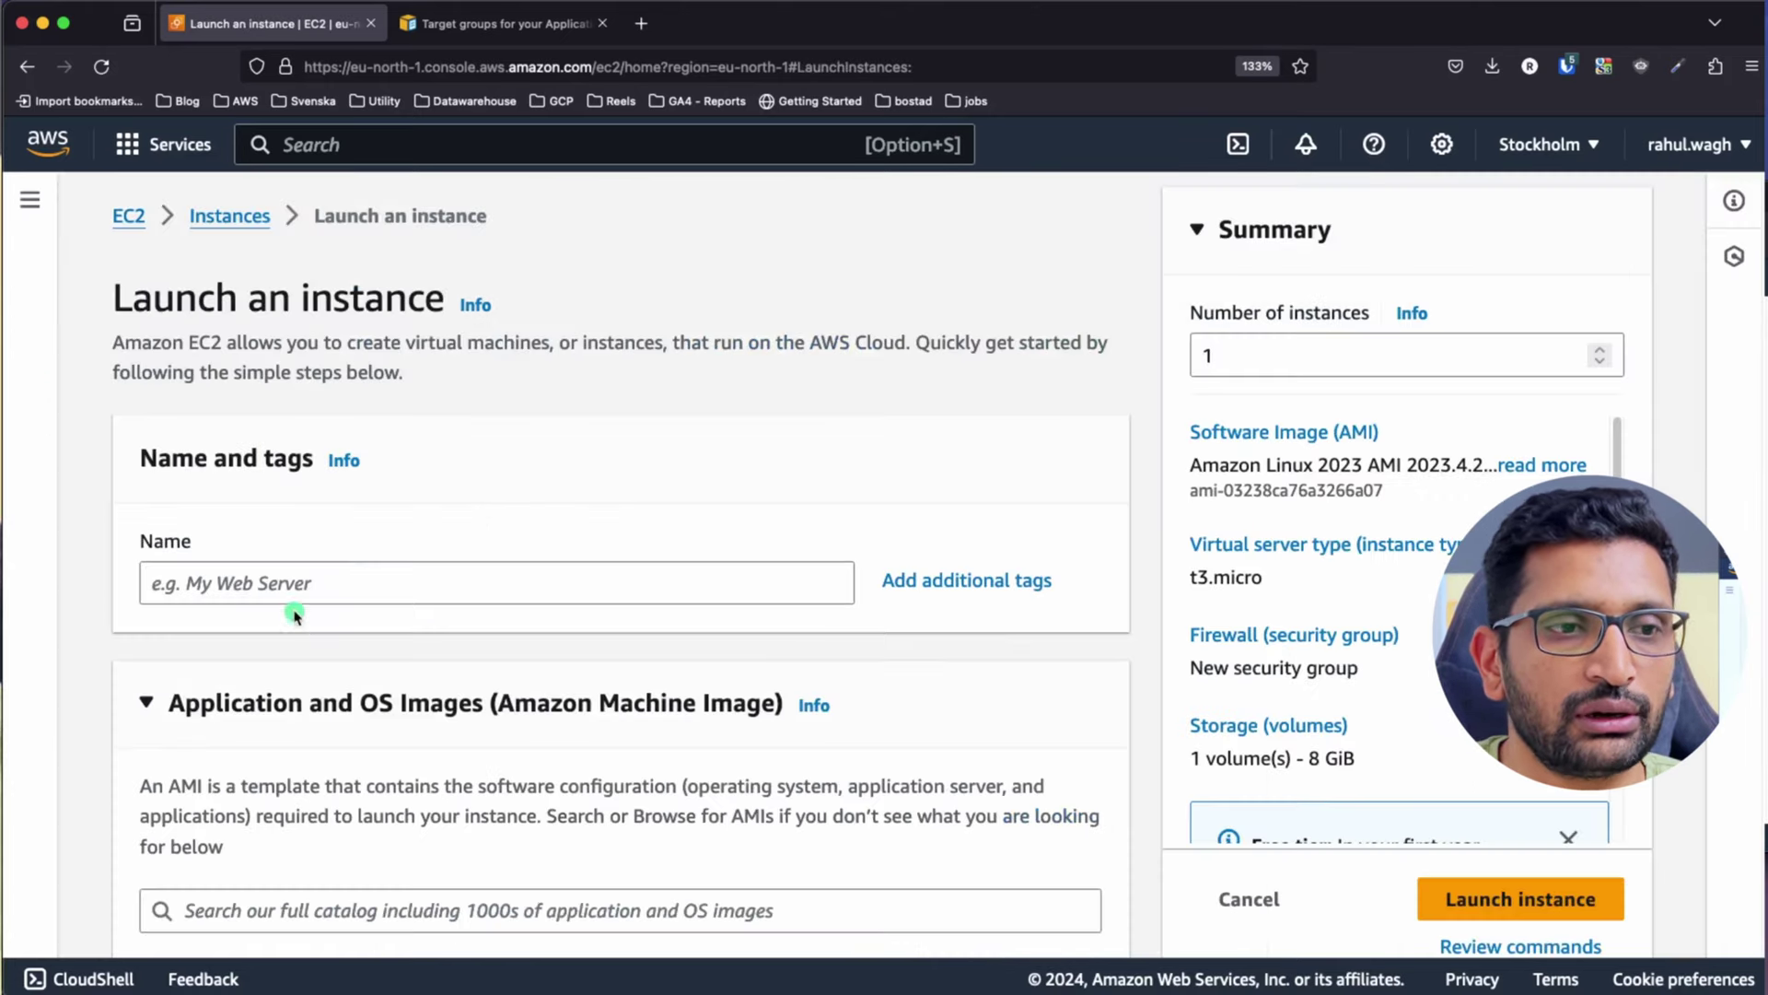
{"action": "left_click", "coordinate": [285, 589]}
{"action": "key", "text": "super+v"}
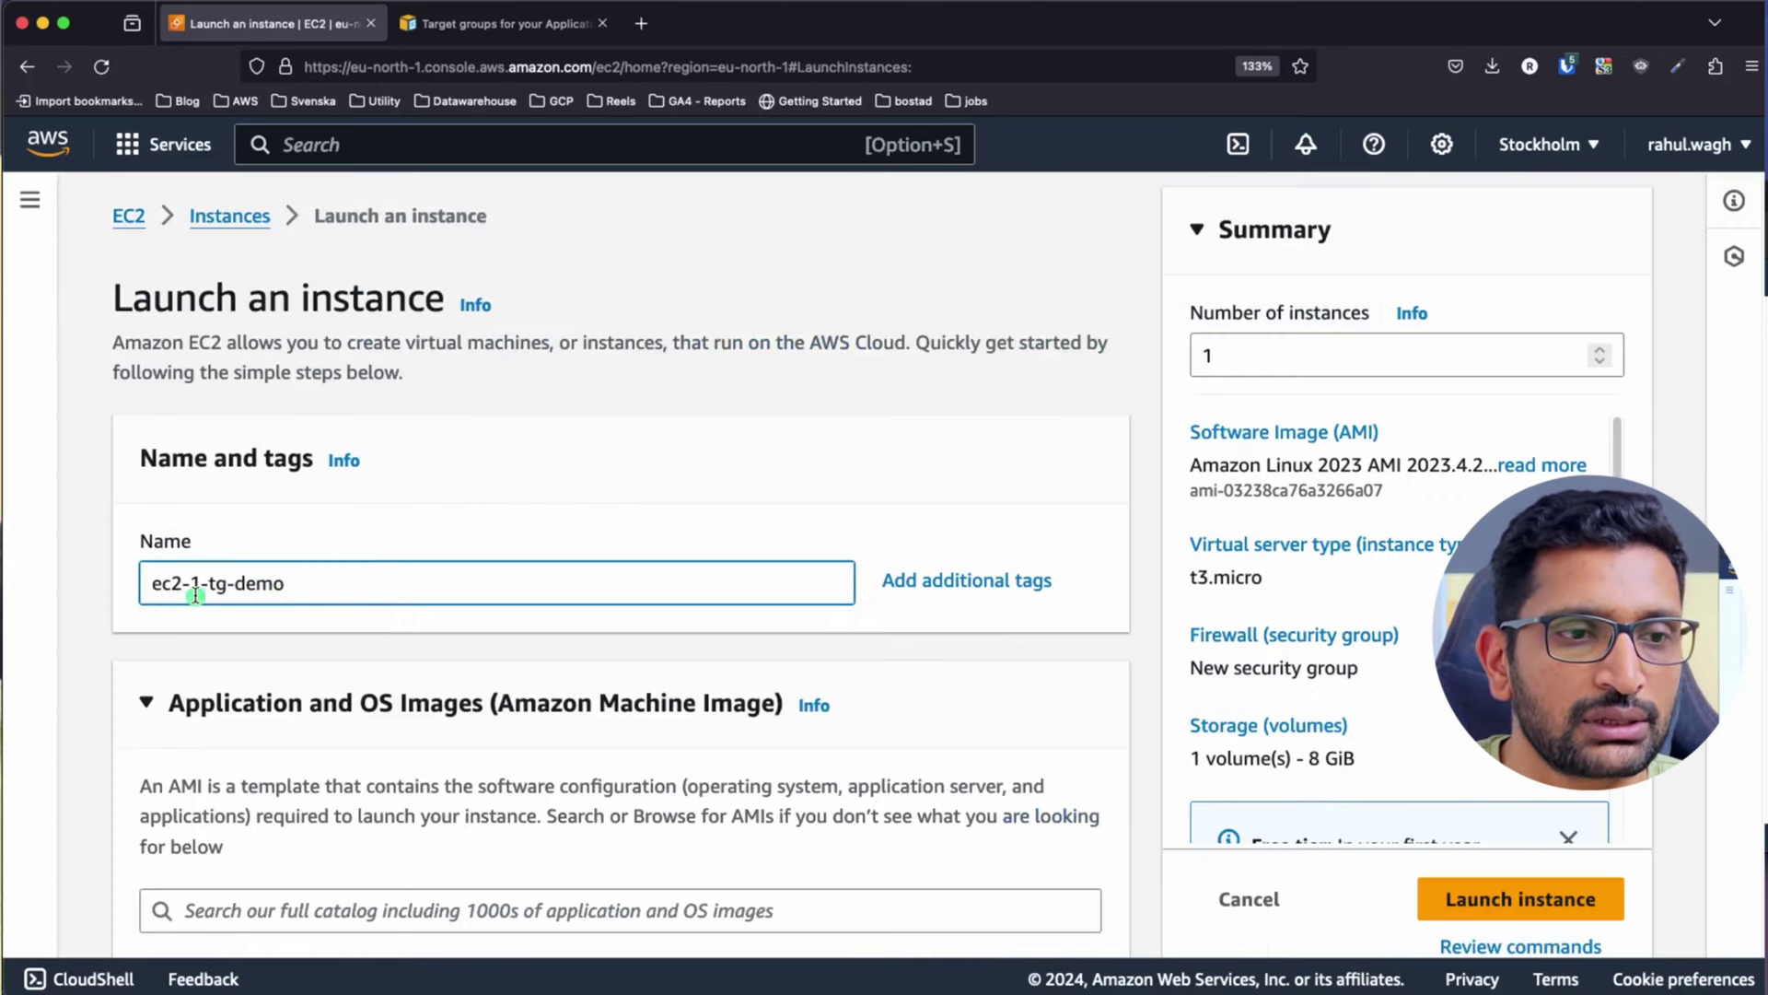
{"action": "key", "text": "BackSpace"}
{"action": "type", "text": "2"}
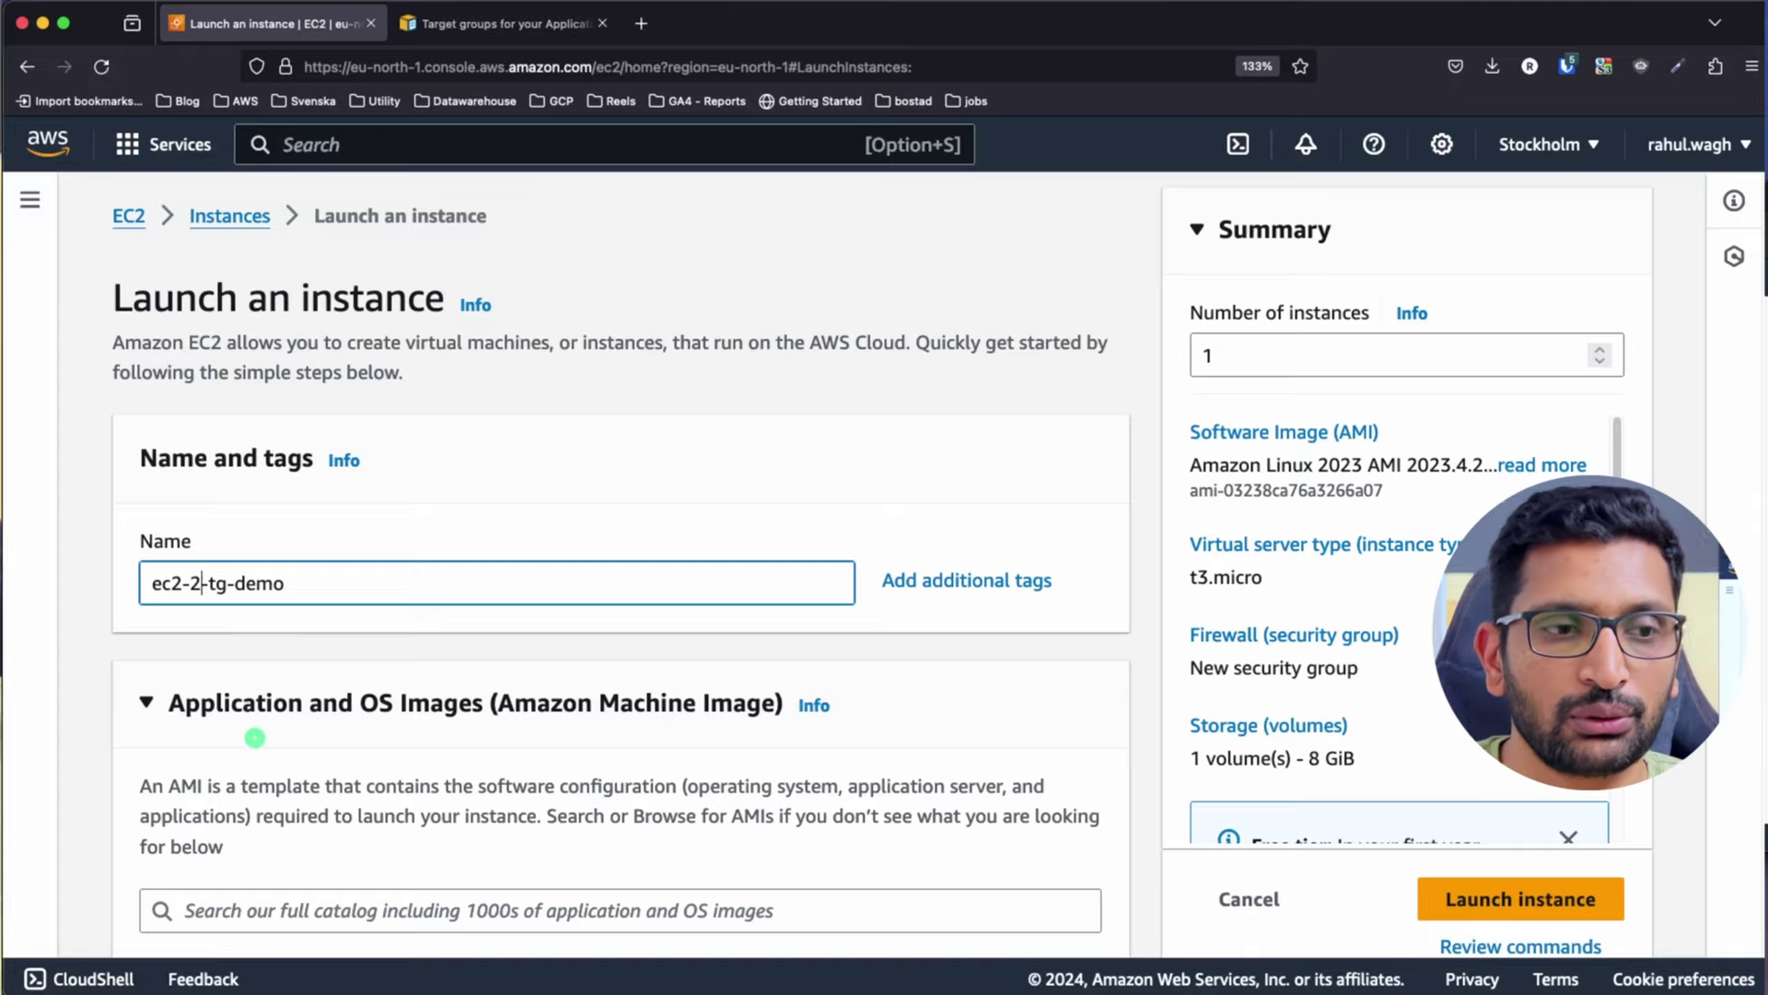
Choose the Ubuntu Server 24.04 LTS image for the second instance and check its instance type
{"action": "scroll", "coordinate": [523, 589], "scroll_direction": "down", "scroll_amount": 4}
{"action": "left_click", "coordinate": [495, 778]}
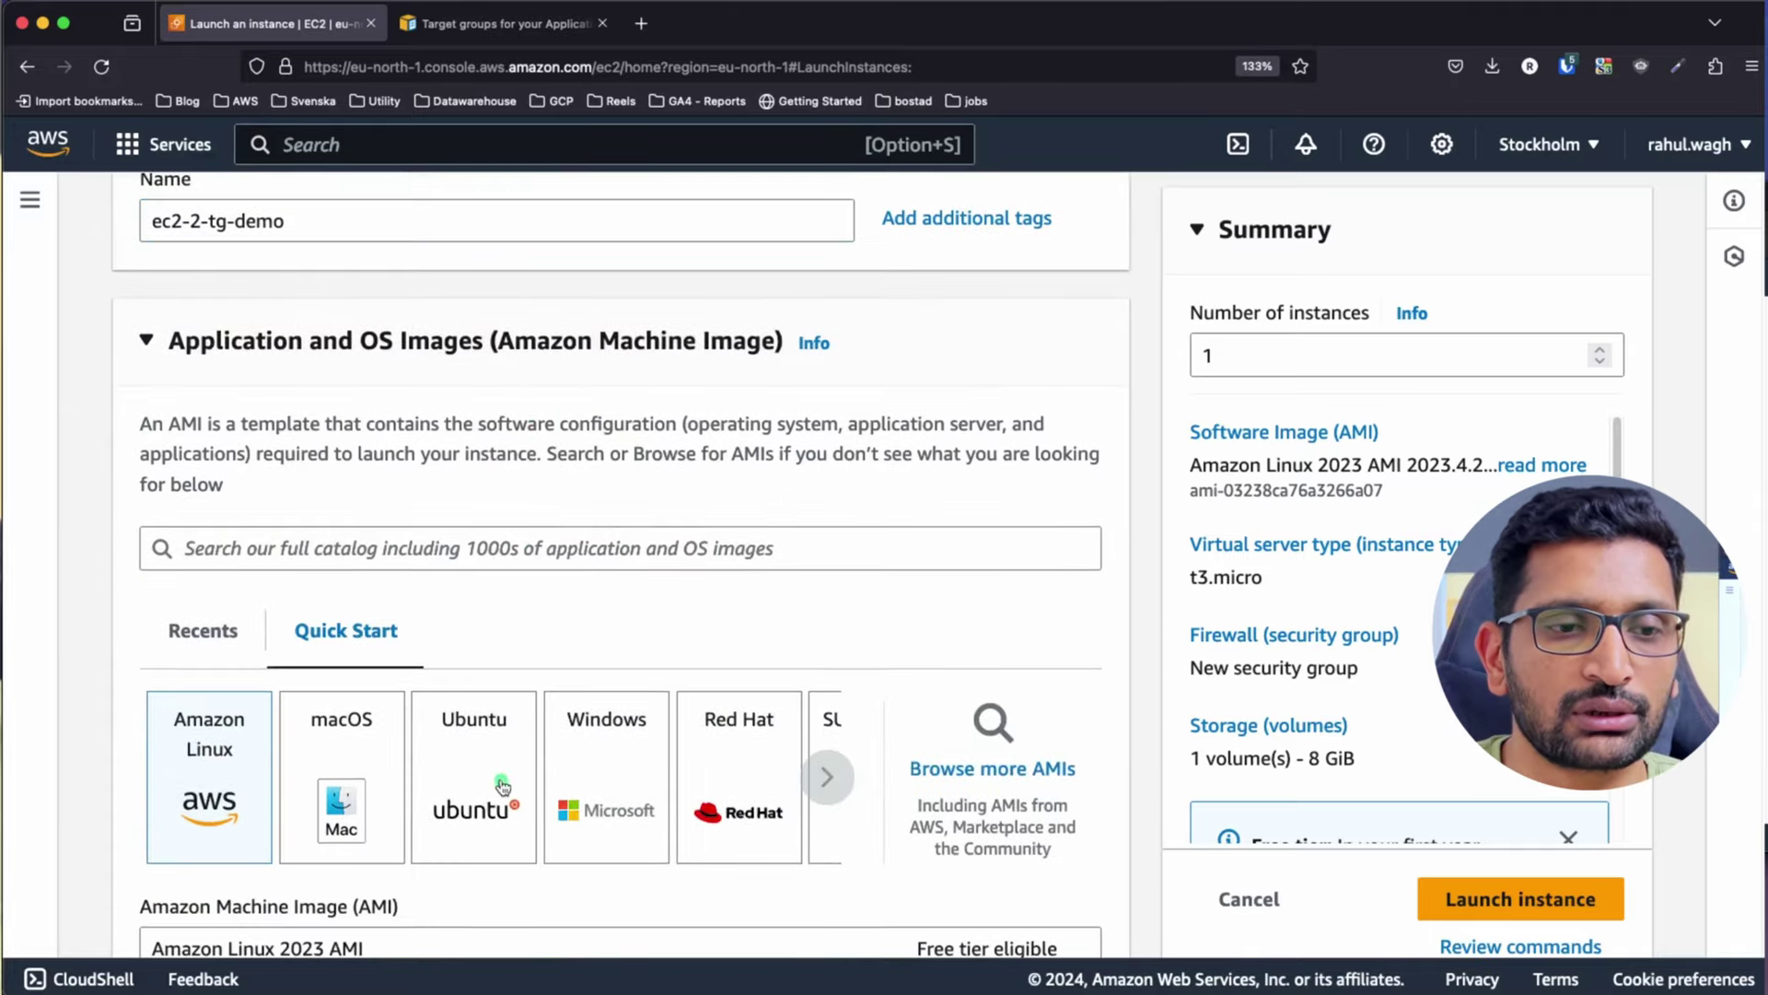
{"action": "scroll", "coordinate": [700, 613], "scroll_direction": "down", "scroll_amount": 5}
{"action": "scroll", "coordinate": [719, 603], "scroll_direction": "down", "scroll_amount": 8}
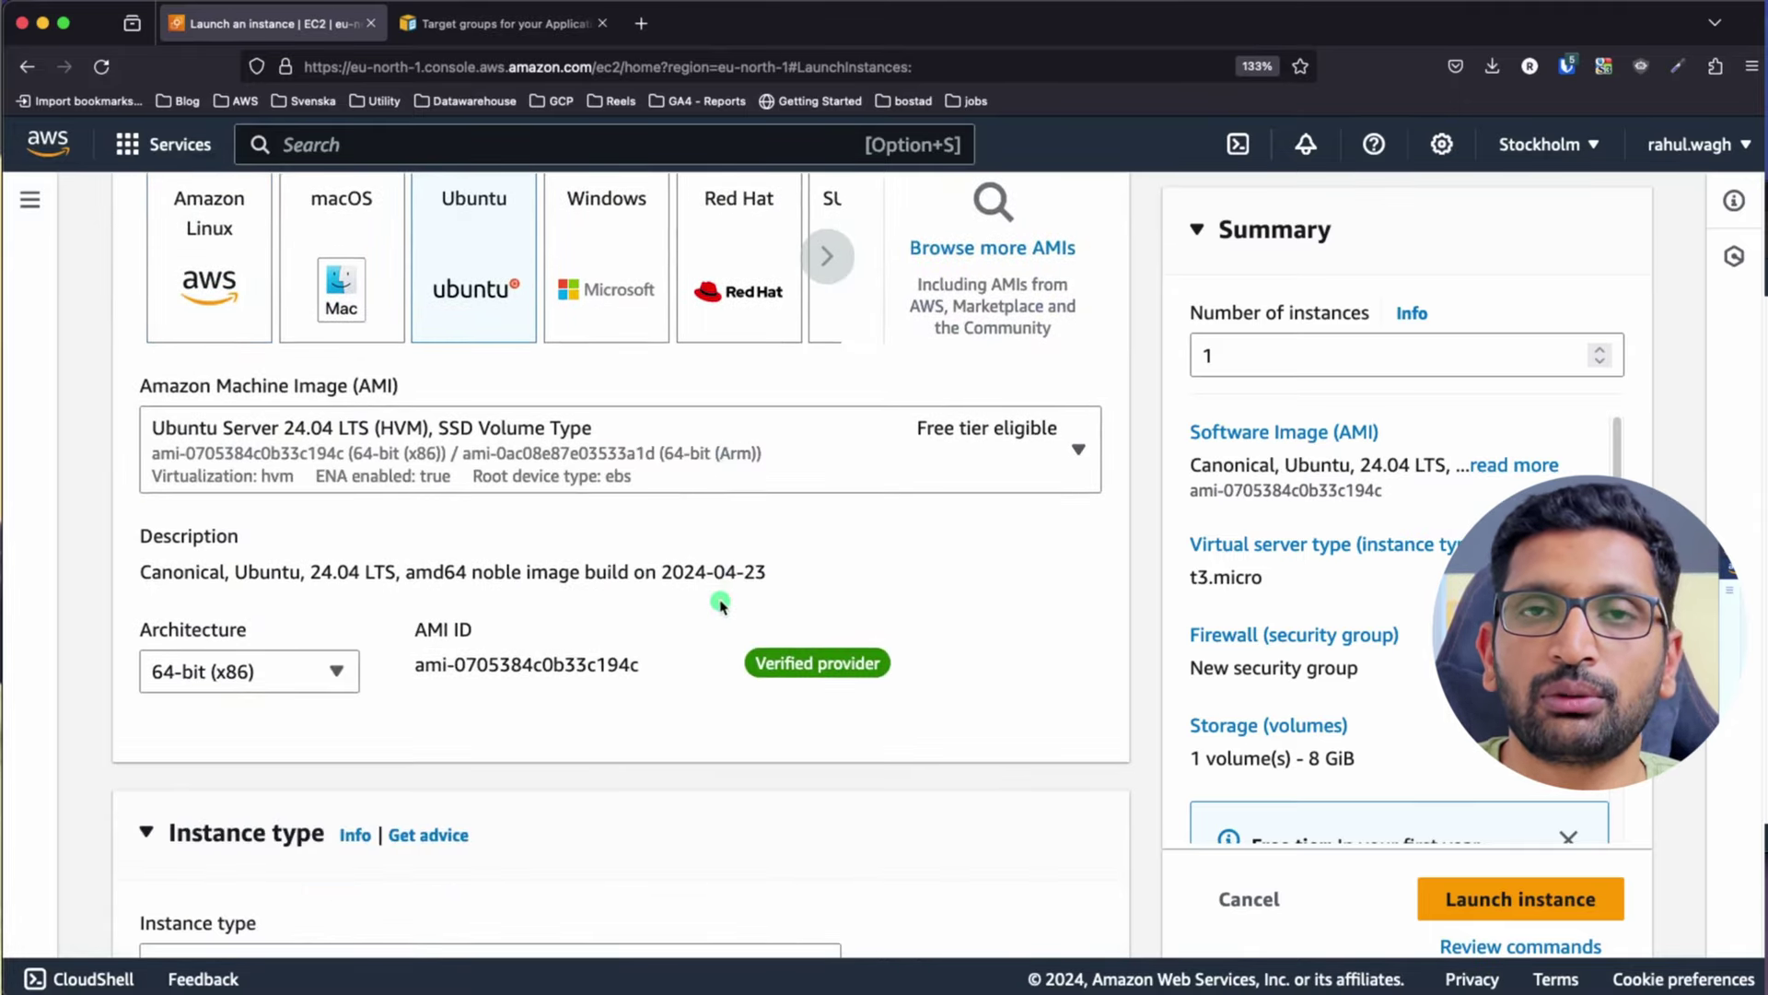
{"action": "scroll", "coordinate": [323, 327], "scroll_direction": "up", "scroll_amount": 2}
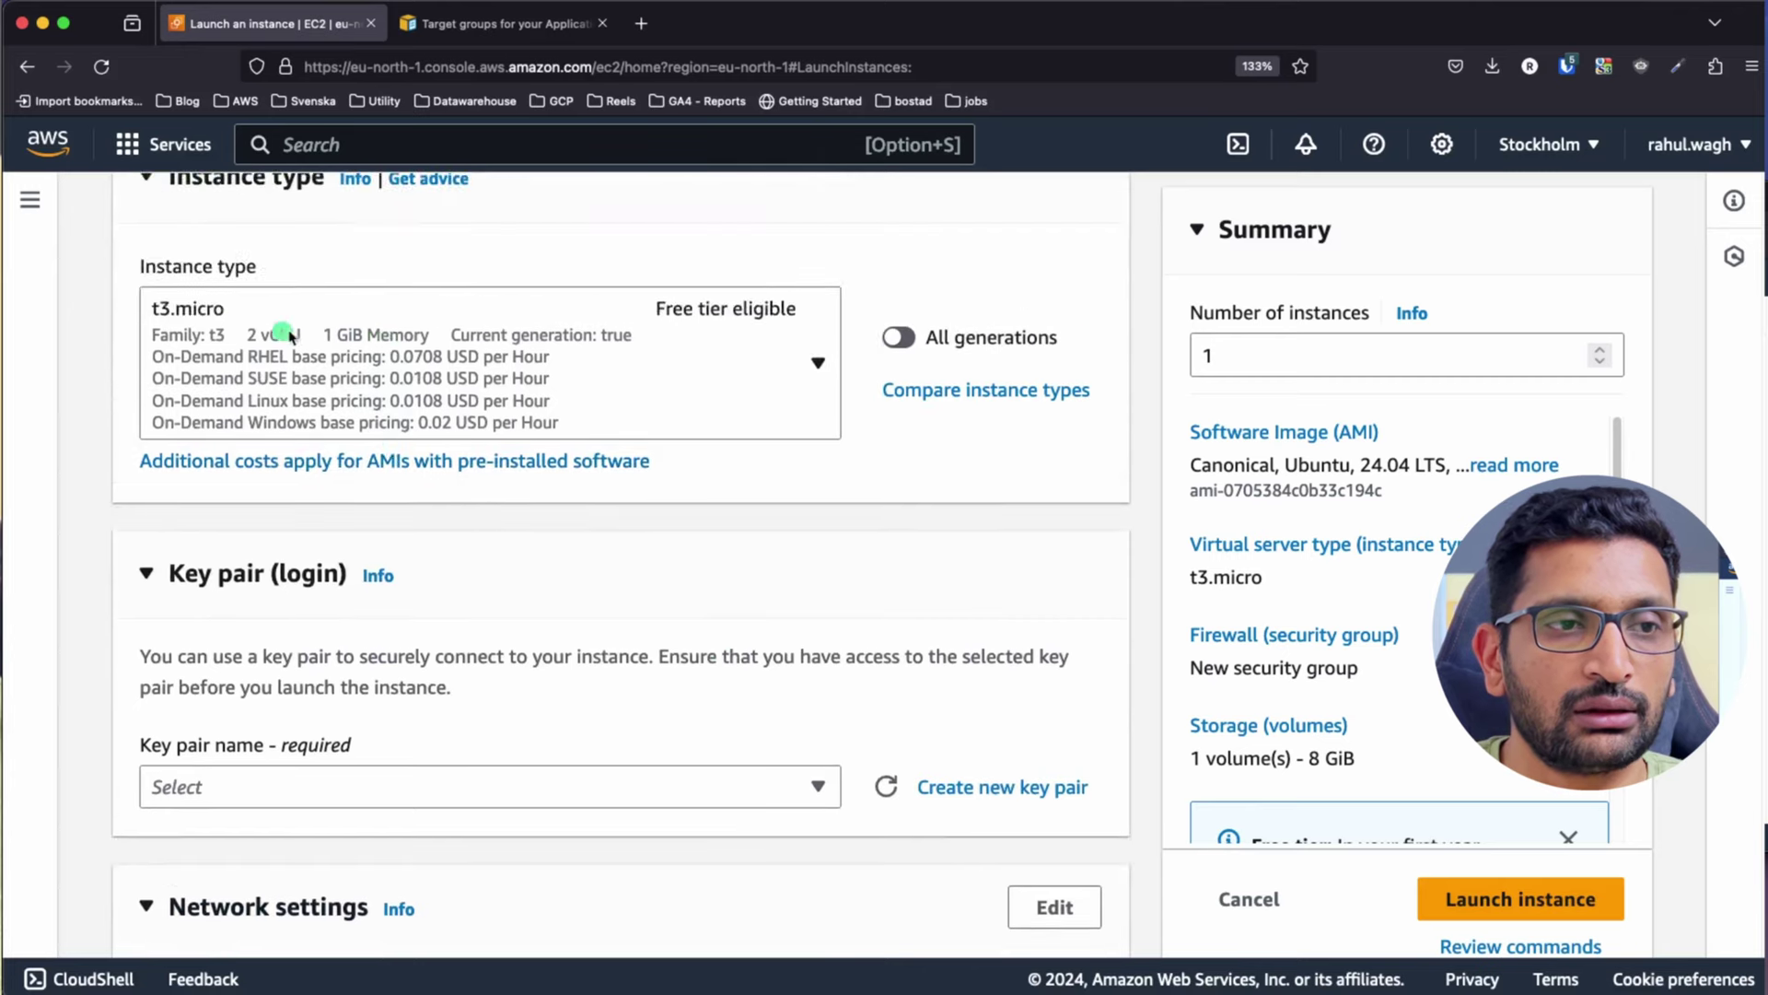
Select demo-tg-keys as the second instance's key pair
{"action": "scroll", "coordinate": [475, 437], "scroll_direction": "down", "scroll_amount": 2}
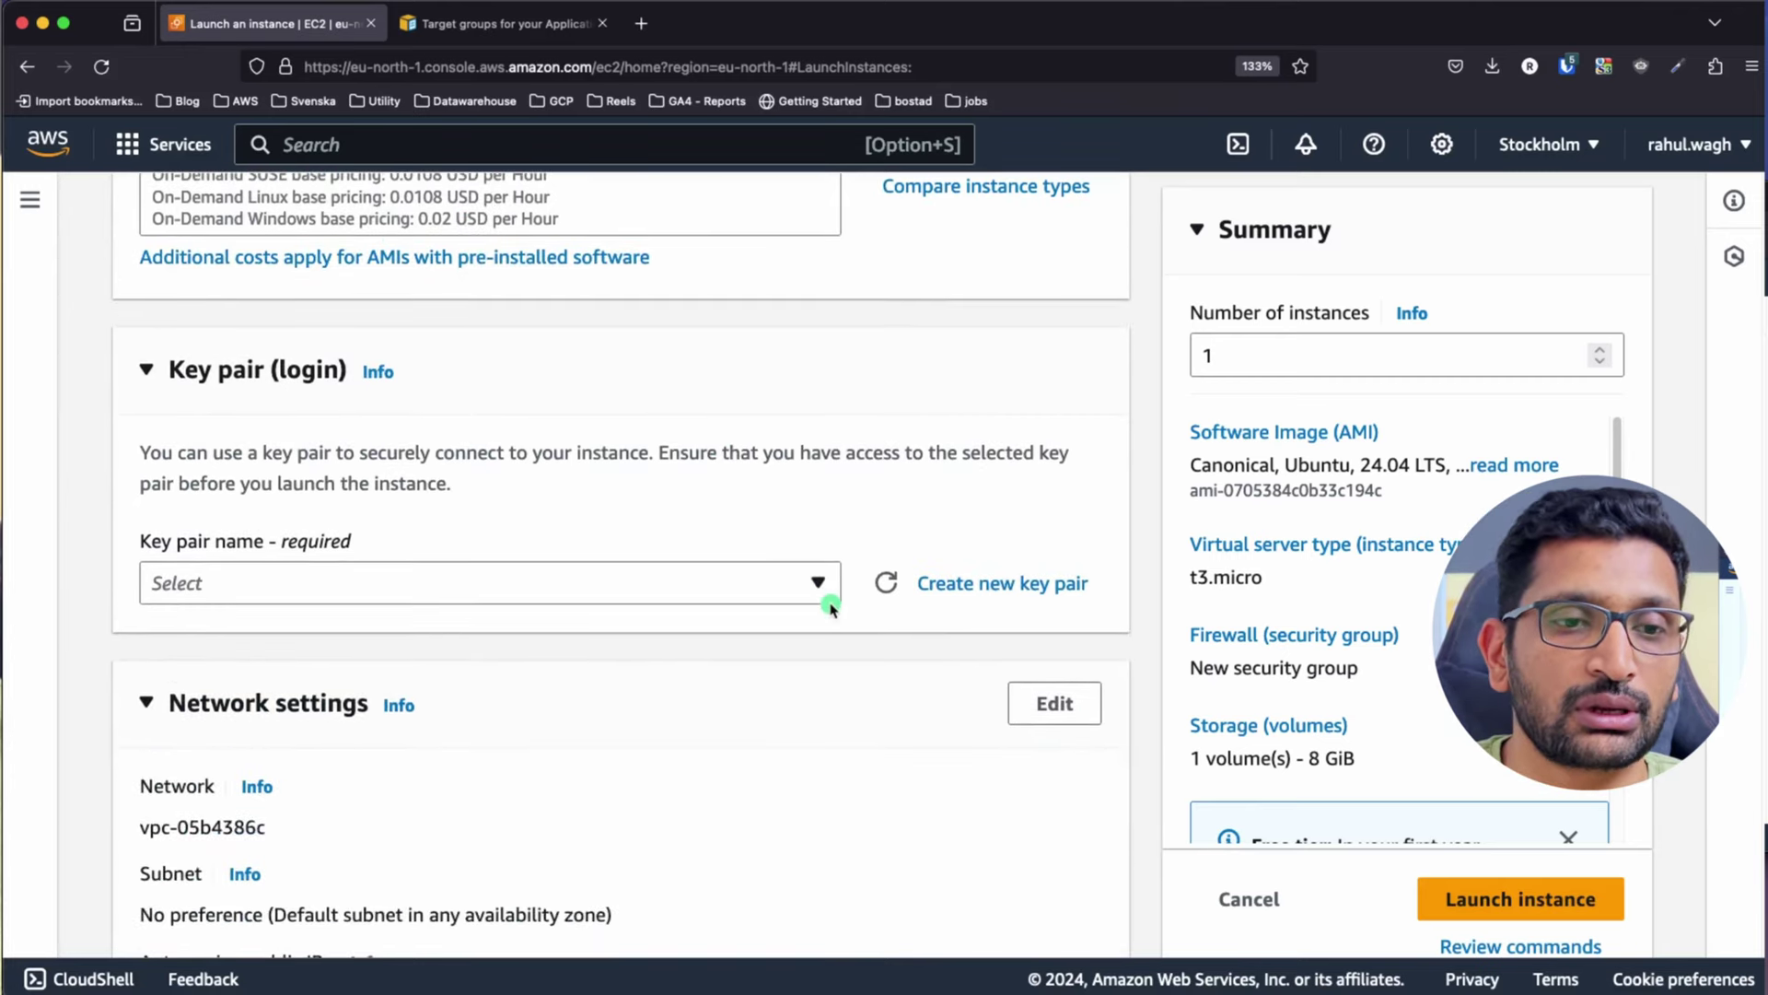
{"action": "left_click", "coordinate": [810, 582]}
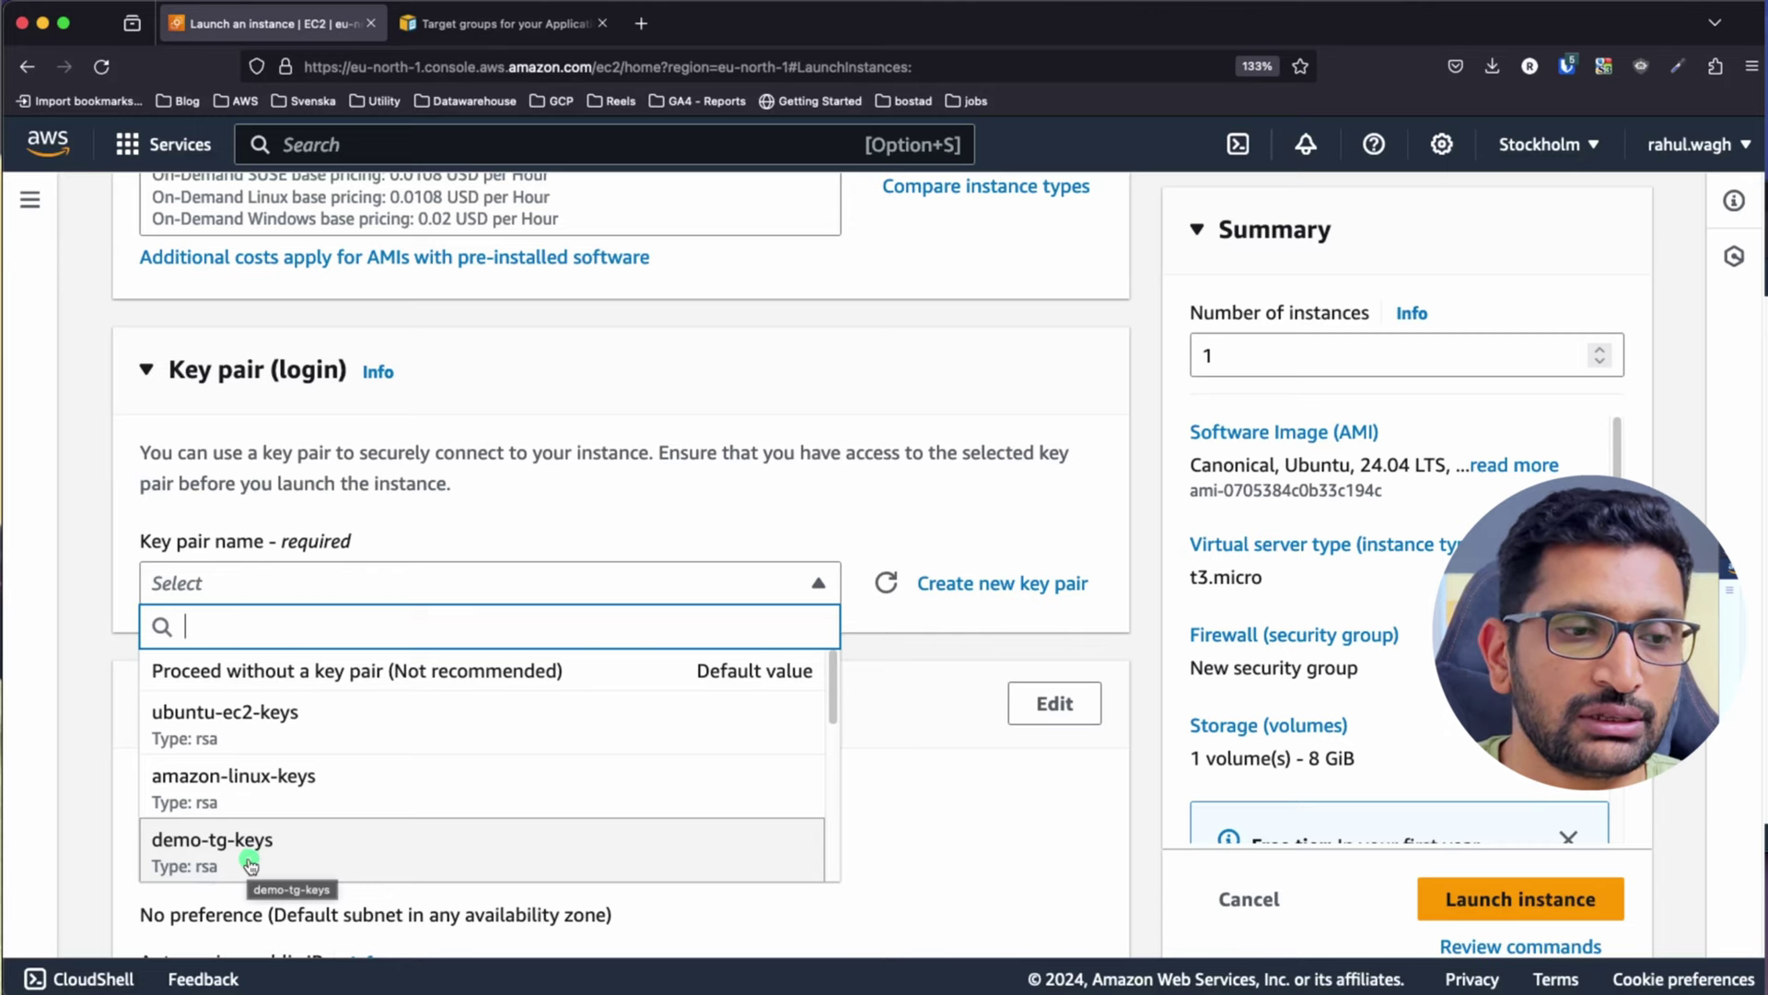
{"action": "left_click", "coordinate": [250, 864]}
Edit the second instance's network settings to use aws-demo-vpc and the aws-demo-public-subnet subnet
{"action": "scroll", "coordinate": [604, 604], "scroll_direction": "down", "scroll_amount": 4}
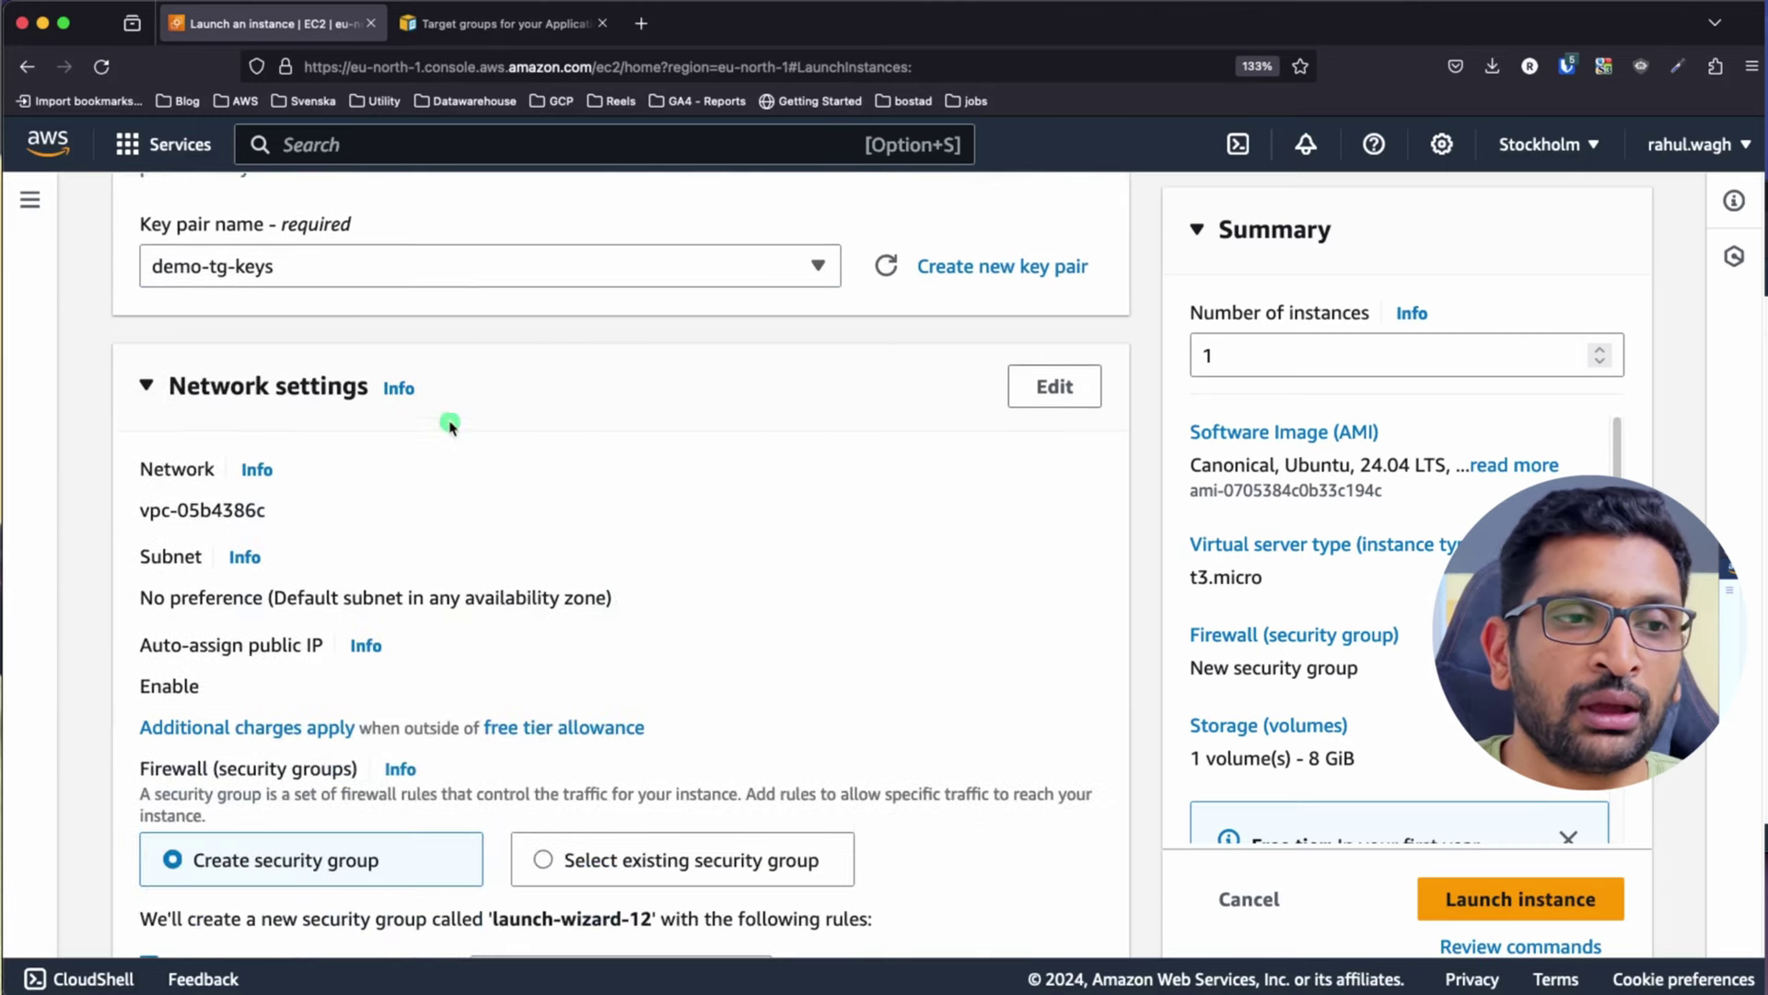
{"action": "left_click", "coordinate": [1068, 387]}
{"action": "scroll", "coordinate": [521, 426], "scroll_direction": "down", "scroll_amount": 2}
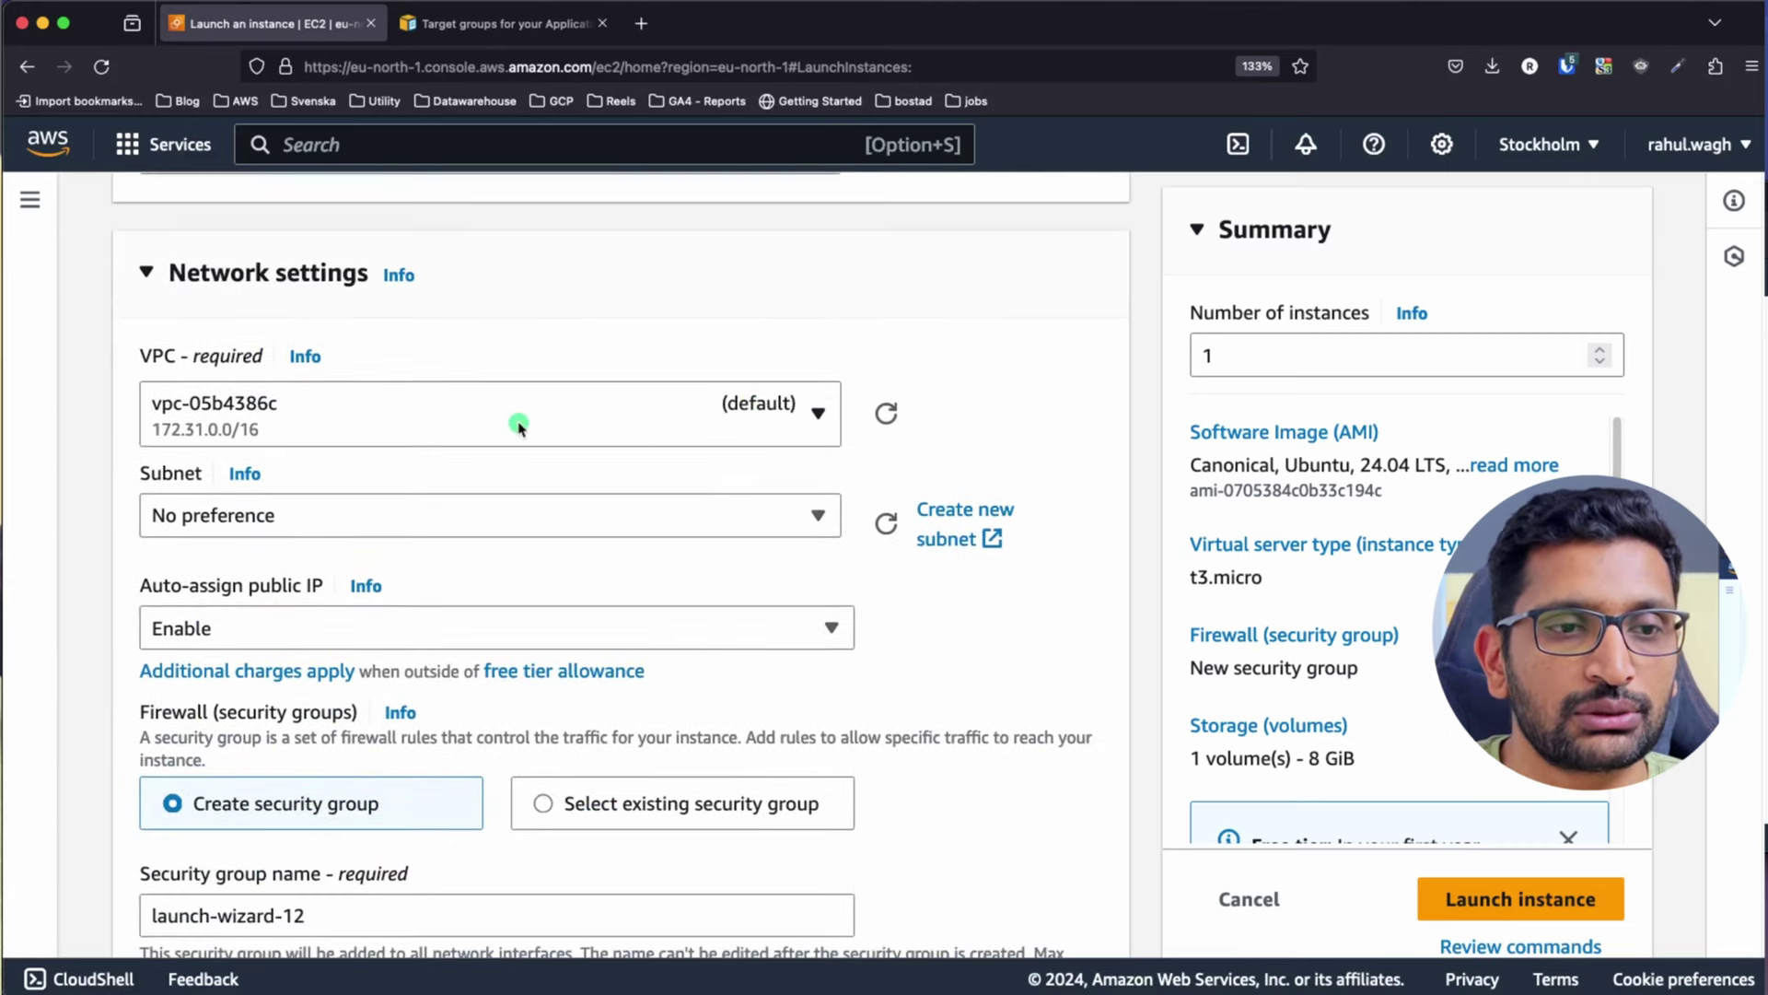
{"action": "left_click", "coordinate": [520, 427]}
{"action": "left_click", "coordinate": [255, 537]}
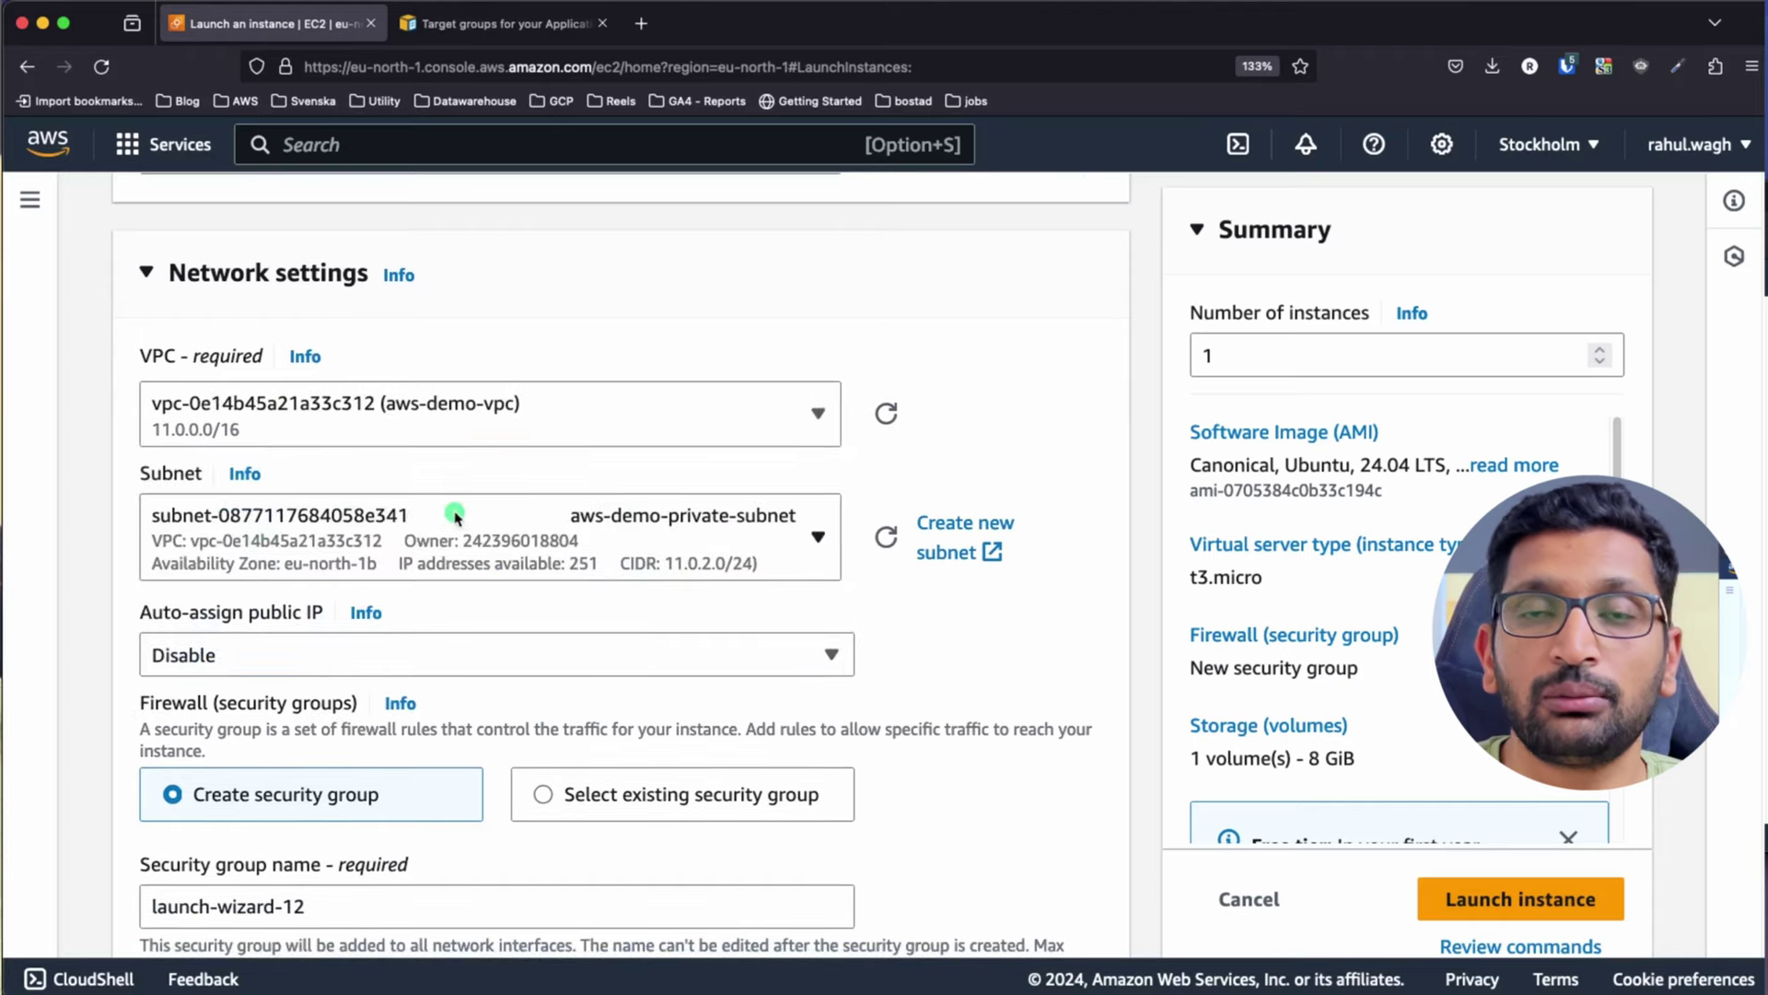
{"action": "scroll", "coordinate": [903, 437], "scroll_direction": "down", "scroll_amount": 3}
{"action": "left_click", "coordinate": [712, 355]}
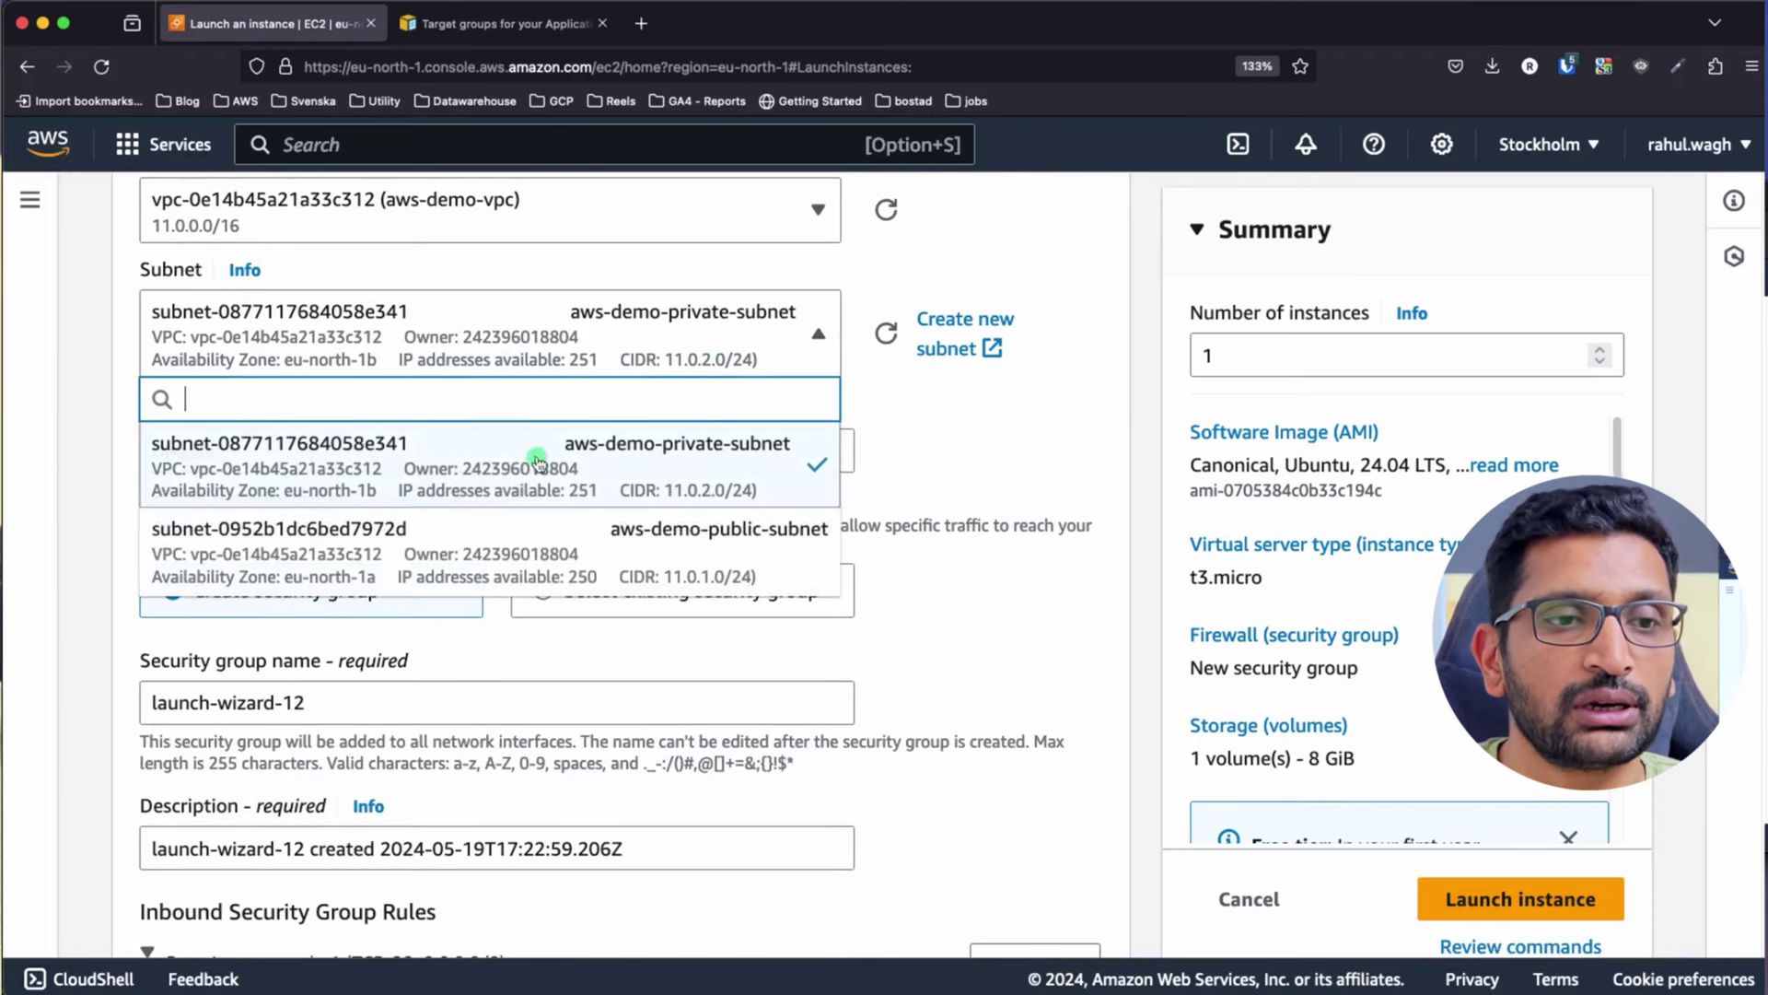
{"action": "left_click", "coordinate": [500, 544]}
Enable auto-assignment of a public IP for the second instance
{"action": "scroll", "coordinate": [877, 551], "scroll_direction": "down", "scroll_amount": 1}
{"action": "scroll", "coordinate": [877, 550], "scroll_direction": "down", "scroll_amount": 5}
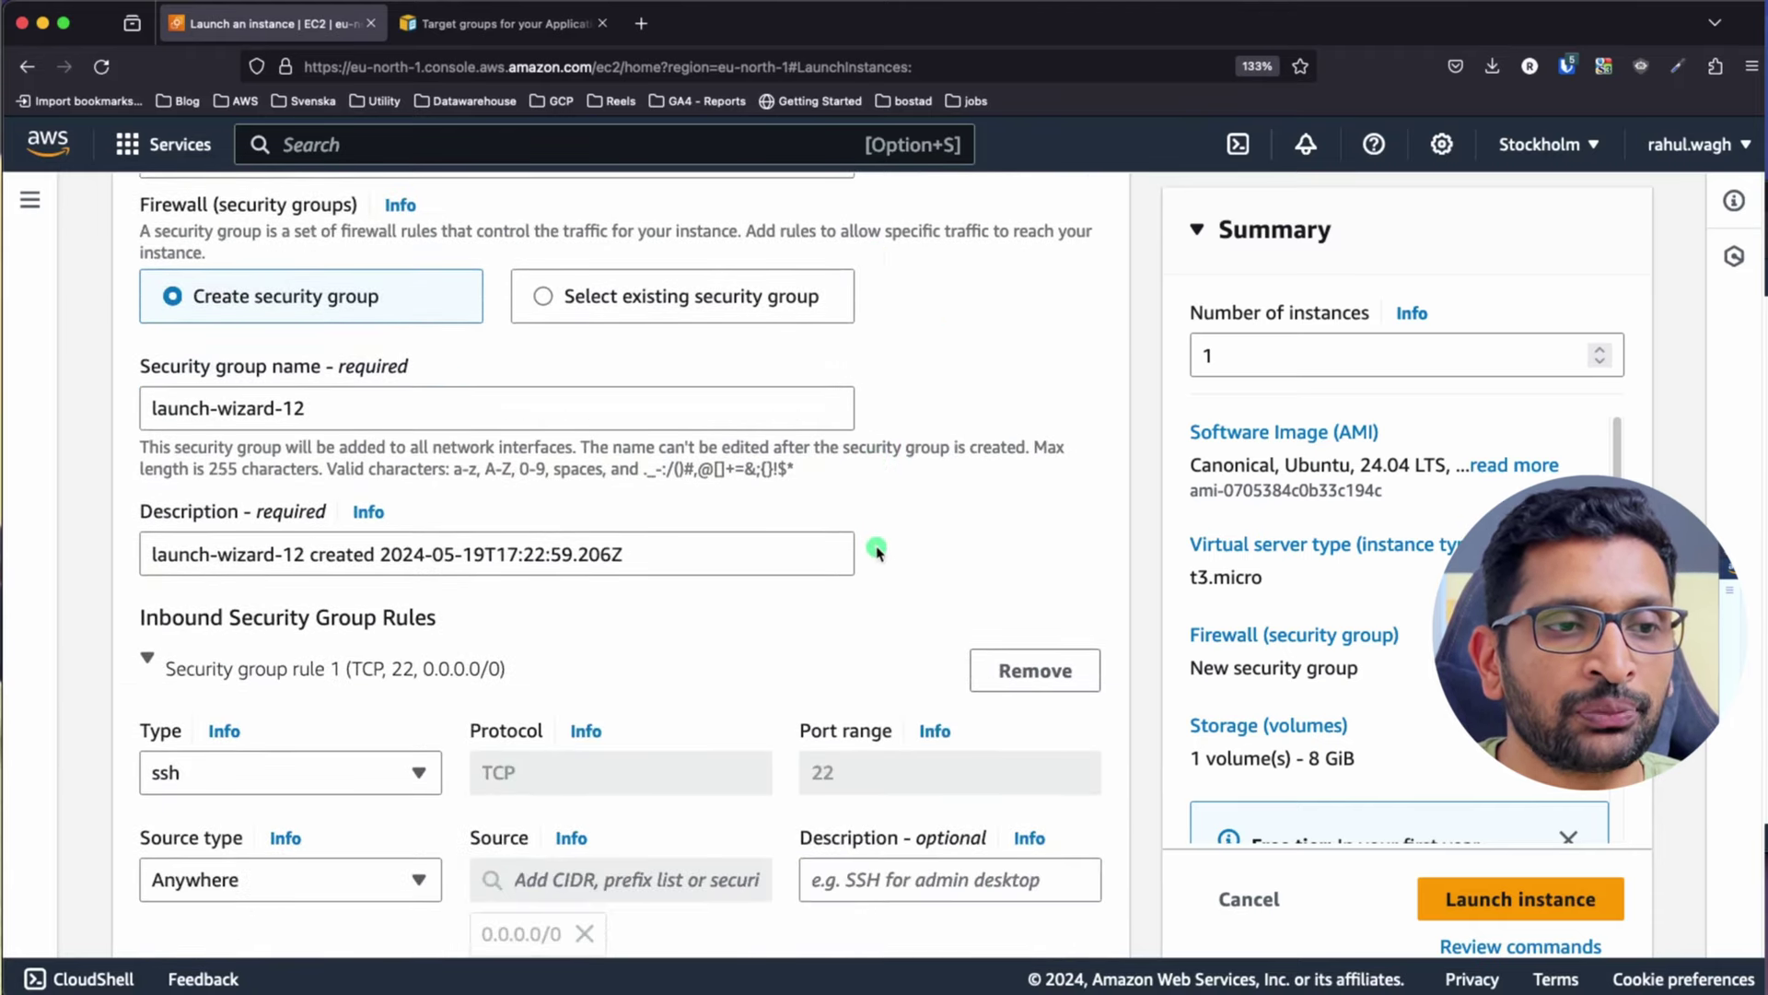
{"action": "scroll", "coordinate": [876, 551], "scroll_direction": "up", "scroll_amount": 3}
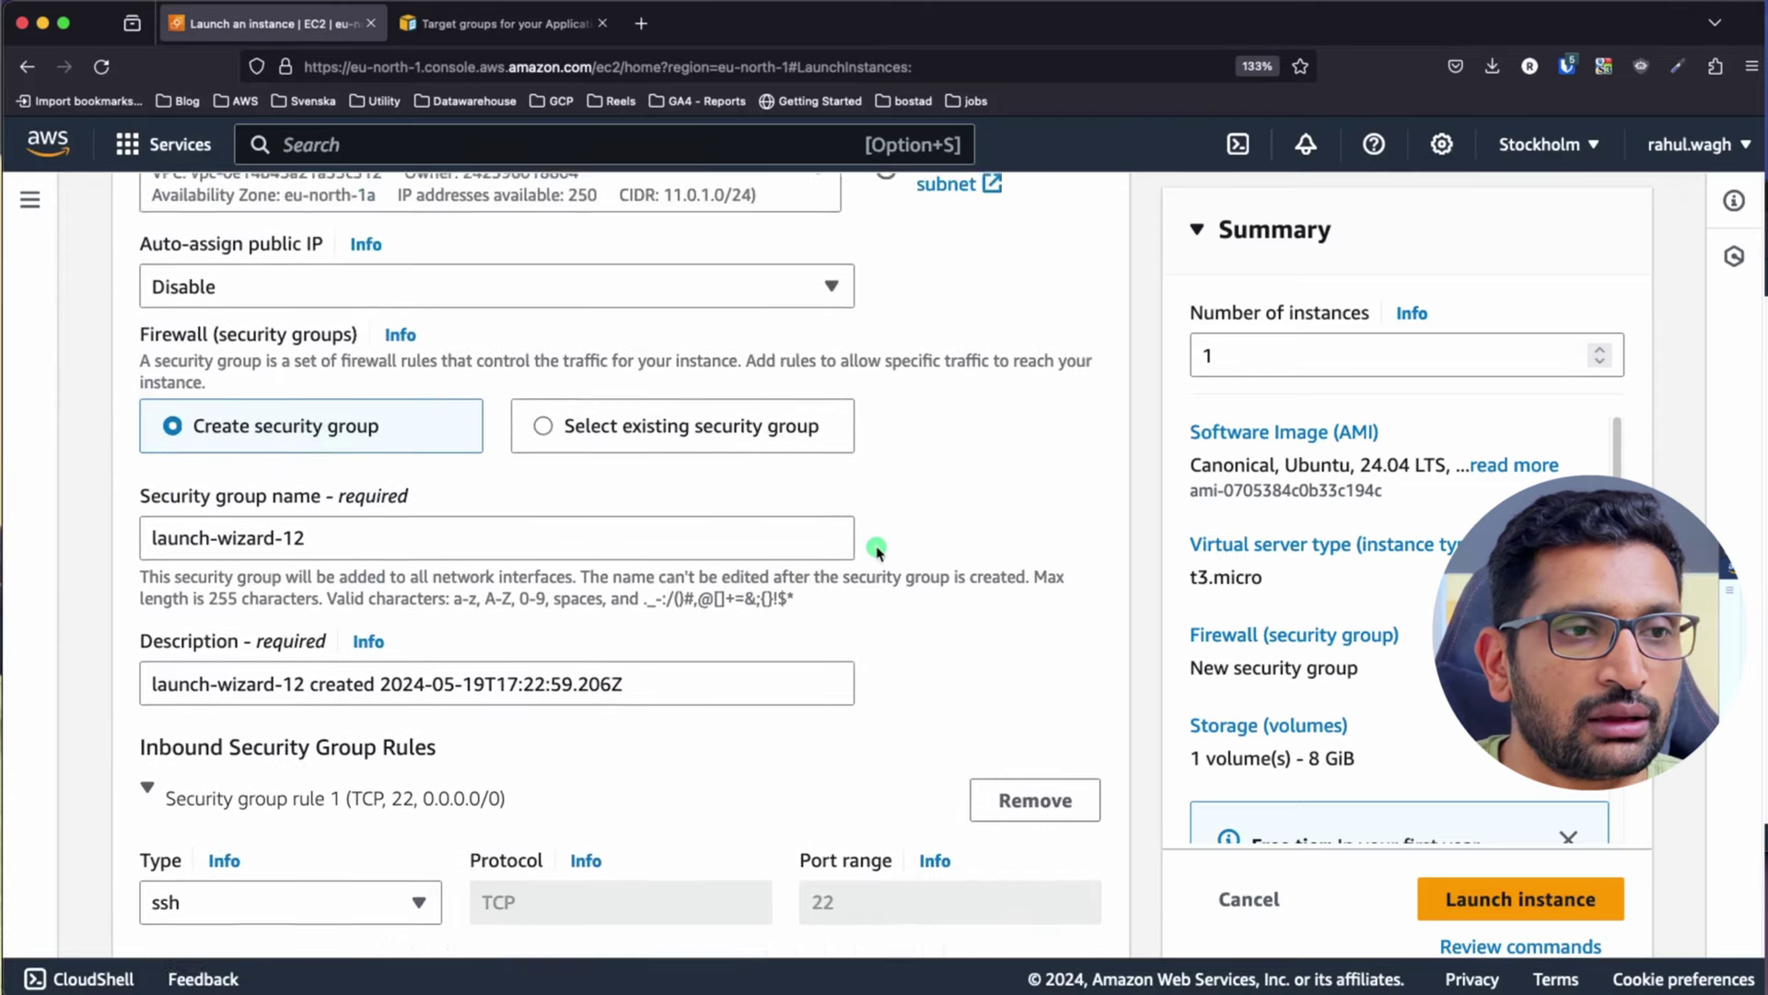
{"action": "left_click", "coordinate": [704, 350]}
{"action": "left_click", "coordinate": [327, 380]}
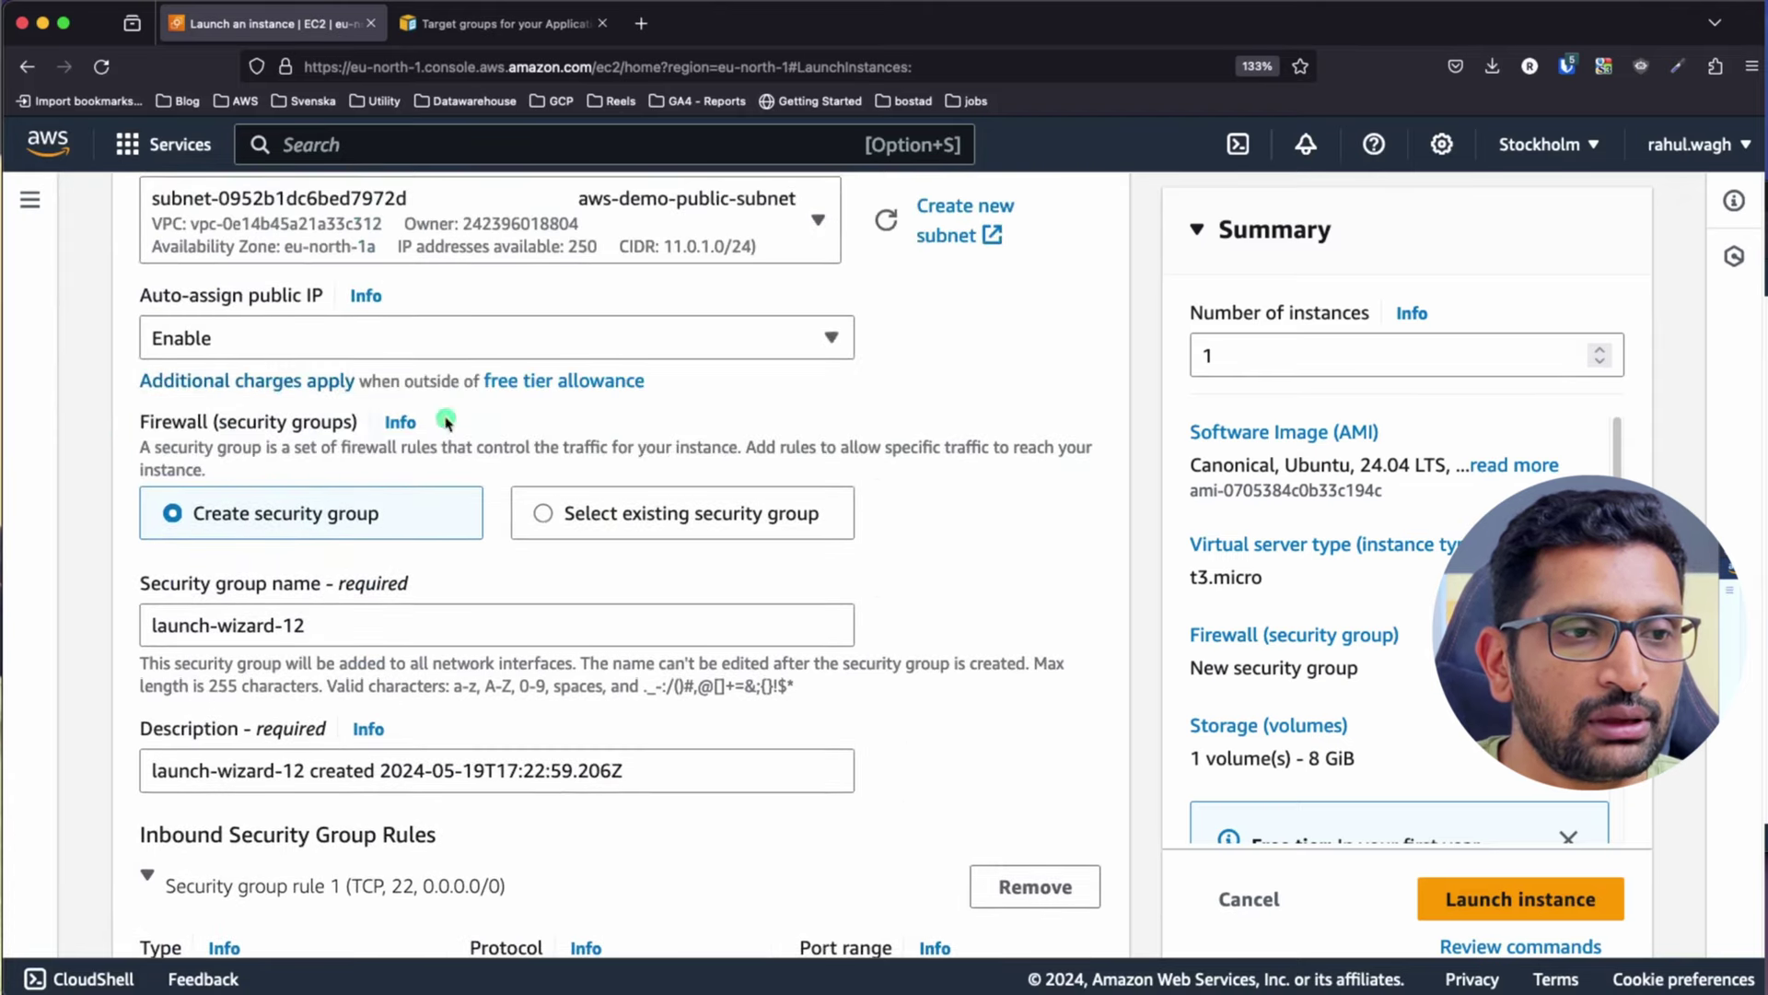
Add an inbound security group rule of type HTTP with source type Anywhere
{"action": "scroll", "coordinate": [793, 466], "scroll_direction": "down", "scroll_amount": 10}
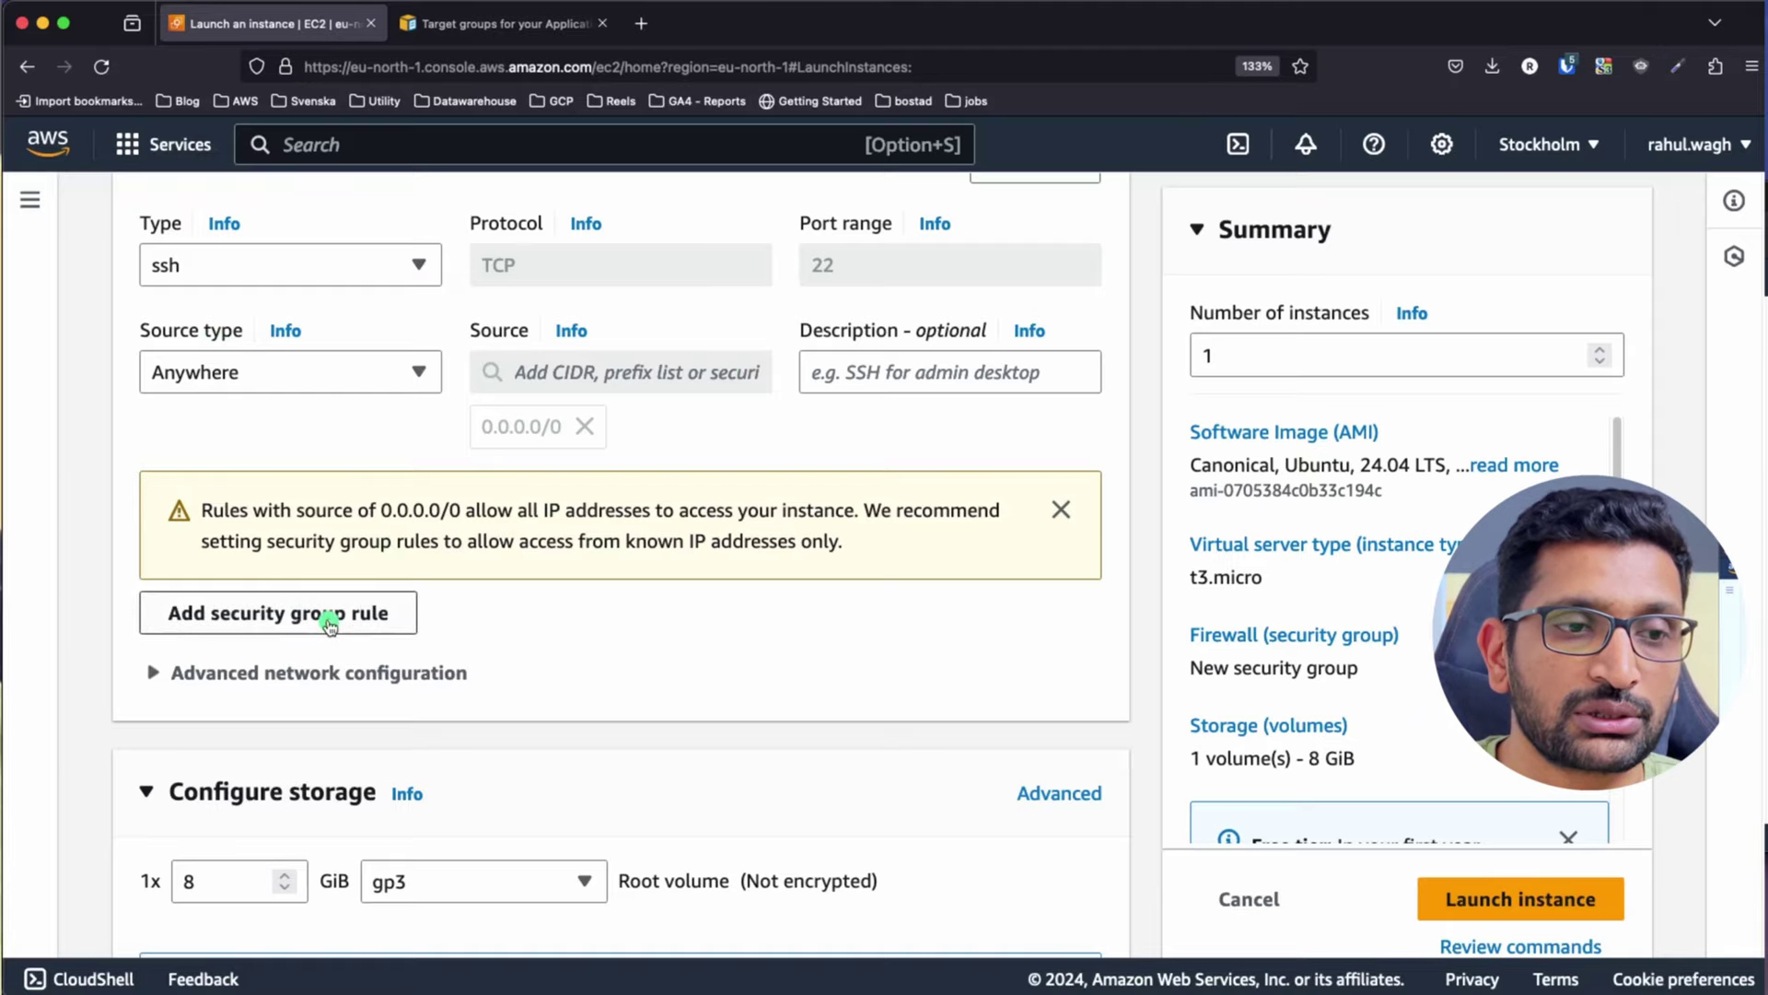
{"action": "left_click", "coordinate": [331, 613]}
{"action": "scroll", "coordinate": [588, 536], "scroll_direction": "down", "scroll_amount": 3}
{"action": "left_click", "coordinate": [332, 403]}
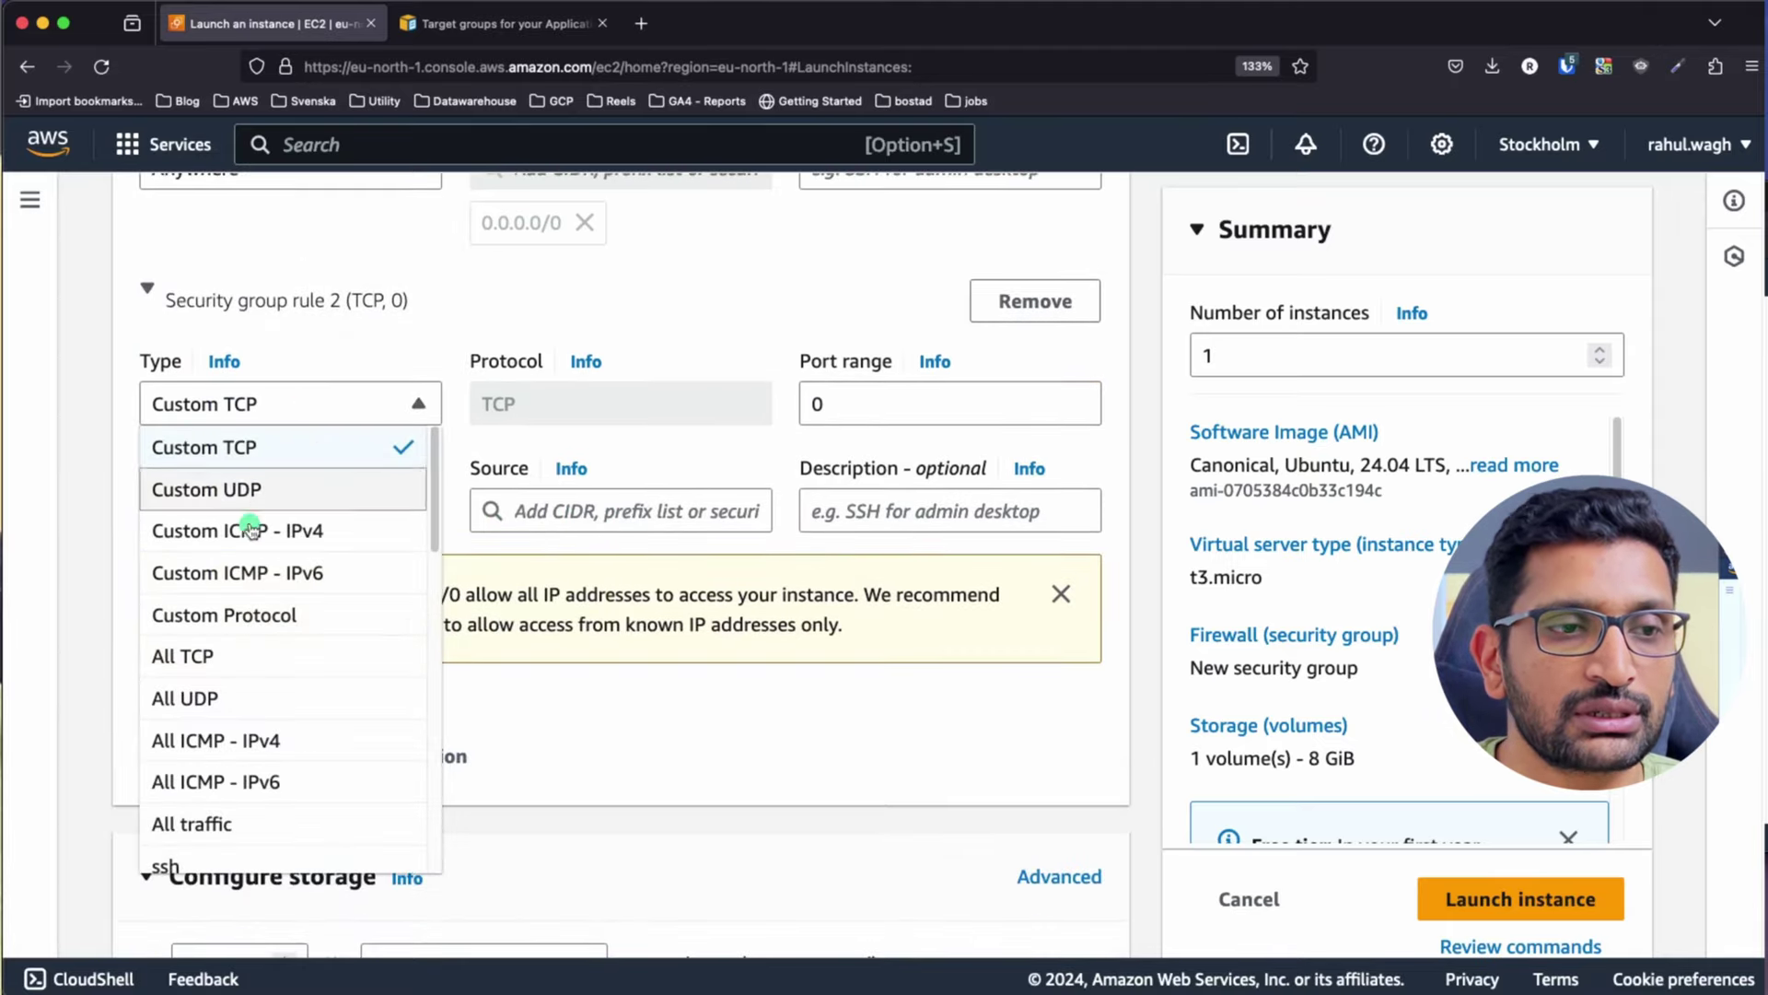
{"action": "scroll", "coordinate": [230, 737], "scroll_direction": "down", "scroll_amount": 3}
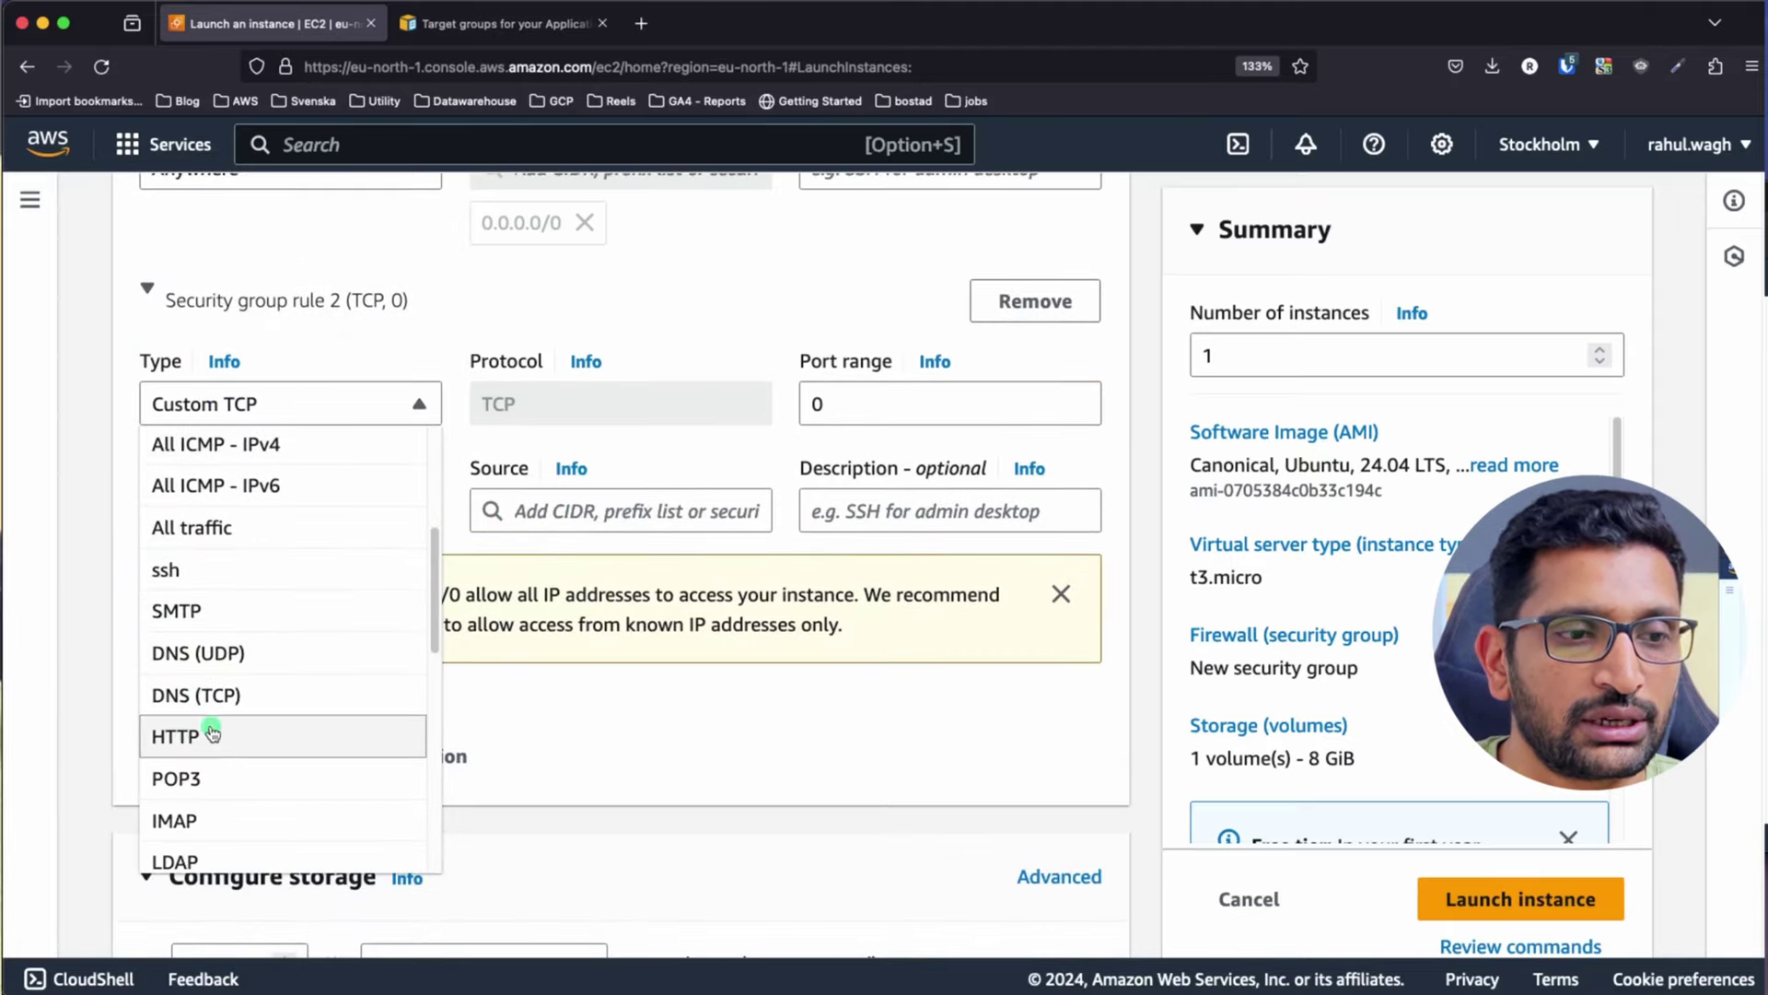
{"action": "left_click", "coordinate": [210, 737]}
{"action": "left_click", "coordinate": [261, 513]}
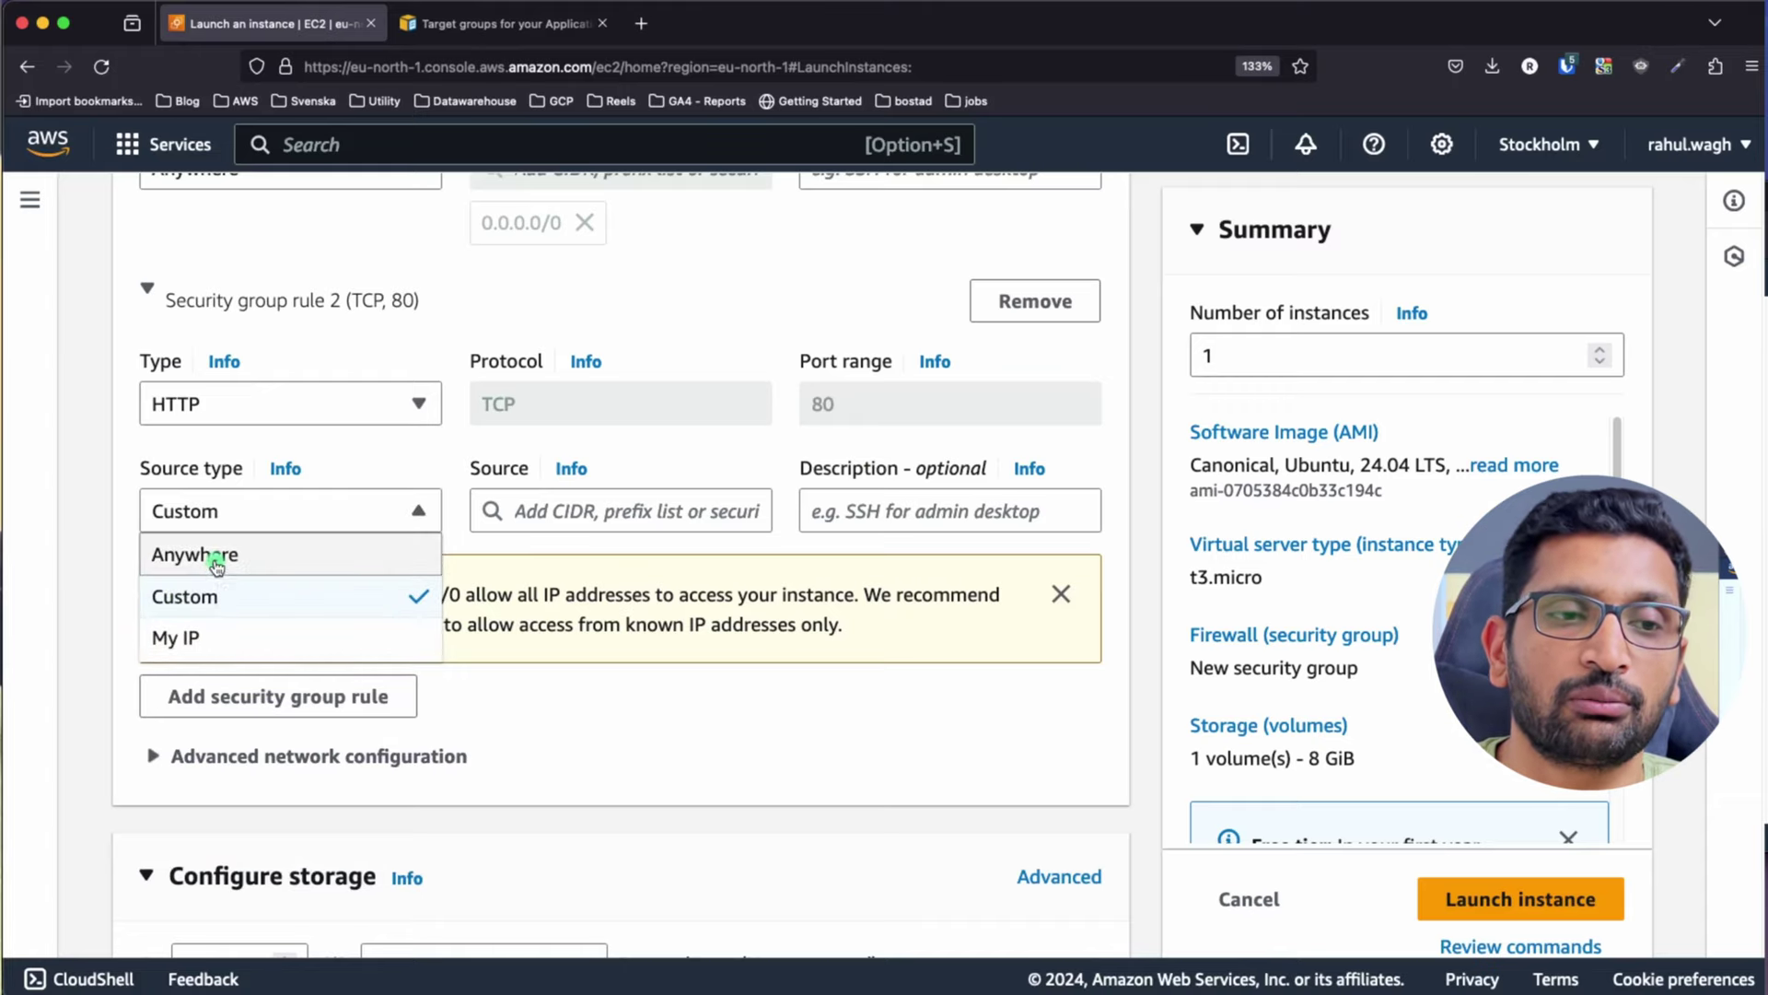
{"action": "left_click", "coordinate": [215, 563]}
Expand the instance's advanced details and go to the user data field
{"action": "scroll", "coordinate": [758, 613], "scroll_direction": "down", "scroll_amount": 8}
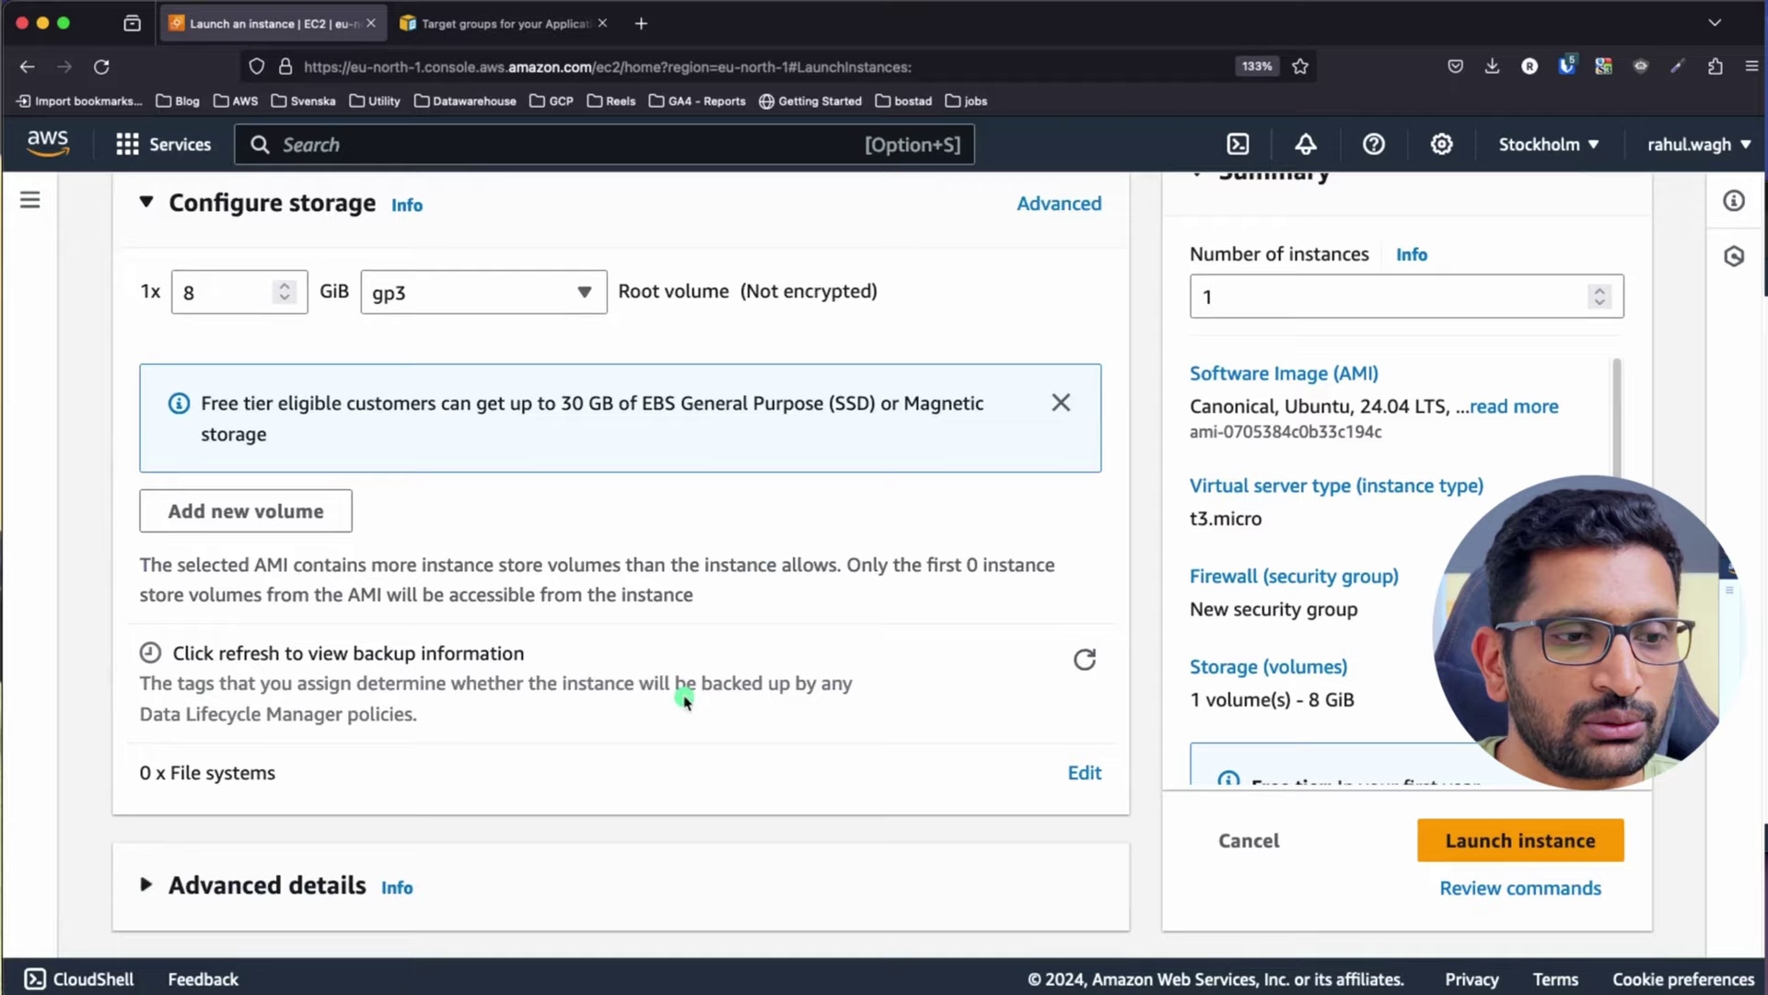
{"action": "left_click", "coordinate": [300, 884]}
{"action": "scroll", "coordinate": [545, 792], "scroll_direction": "down", "scroll_amount": 15}
{"action": "scroll", "coordinate": [548, 798], "scroll_direction": "down", "scroll_amount": 6}
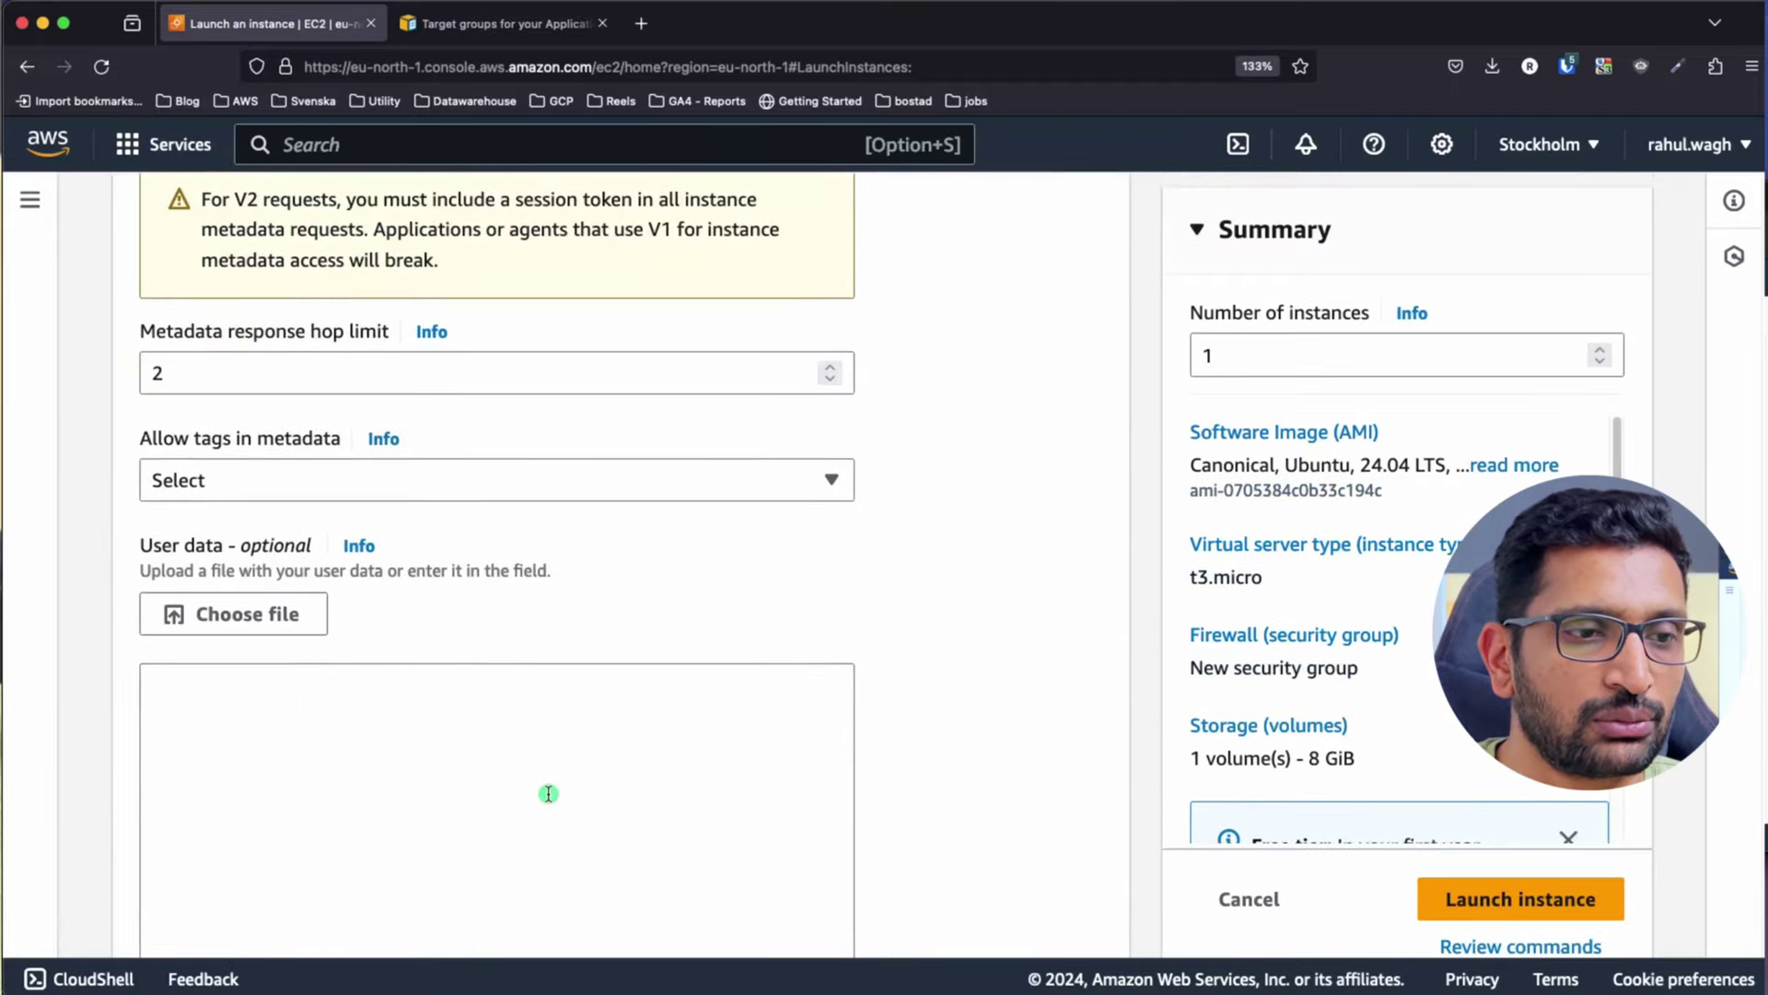
{"action": "left_click", "coordinate": [427, 560]}
{"action": "type", "text": "ec2-1-tg-demo"}
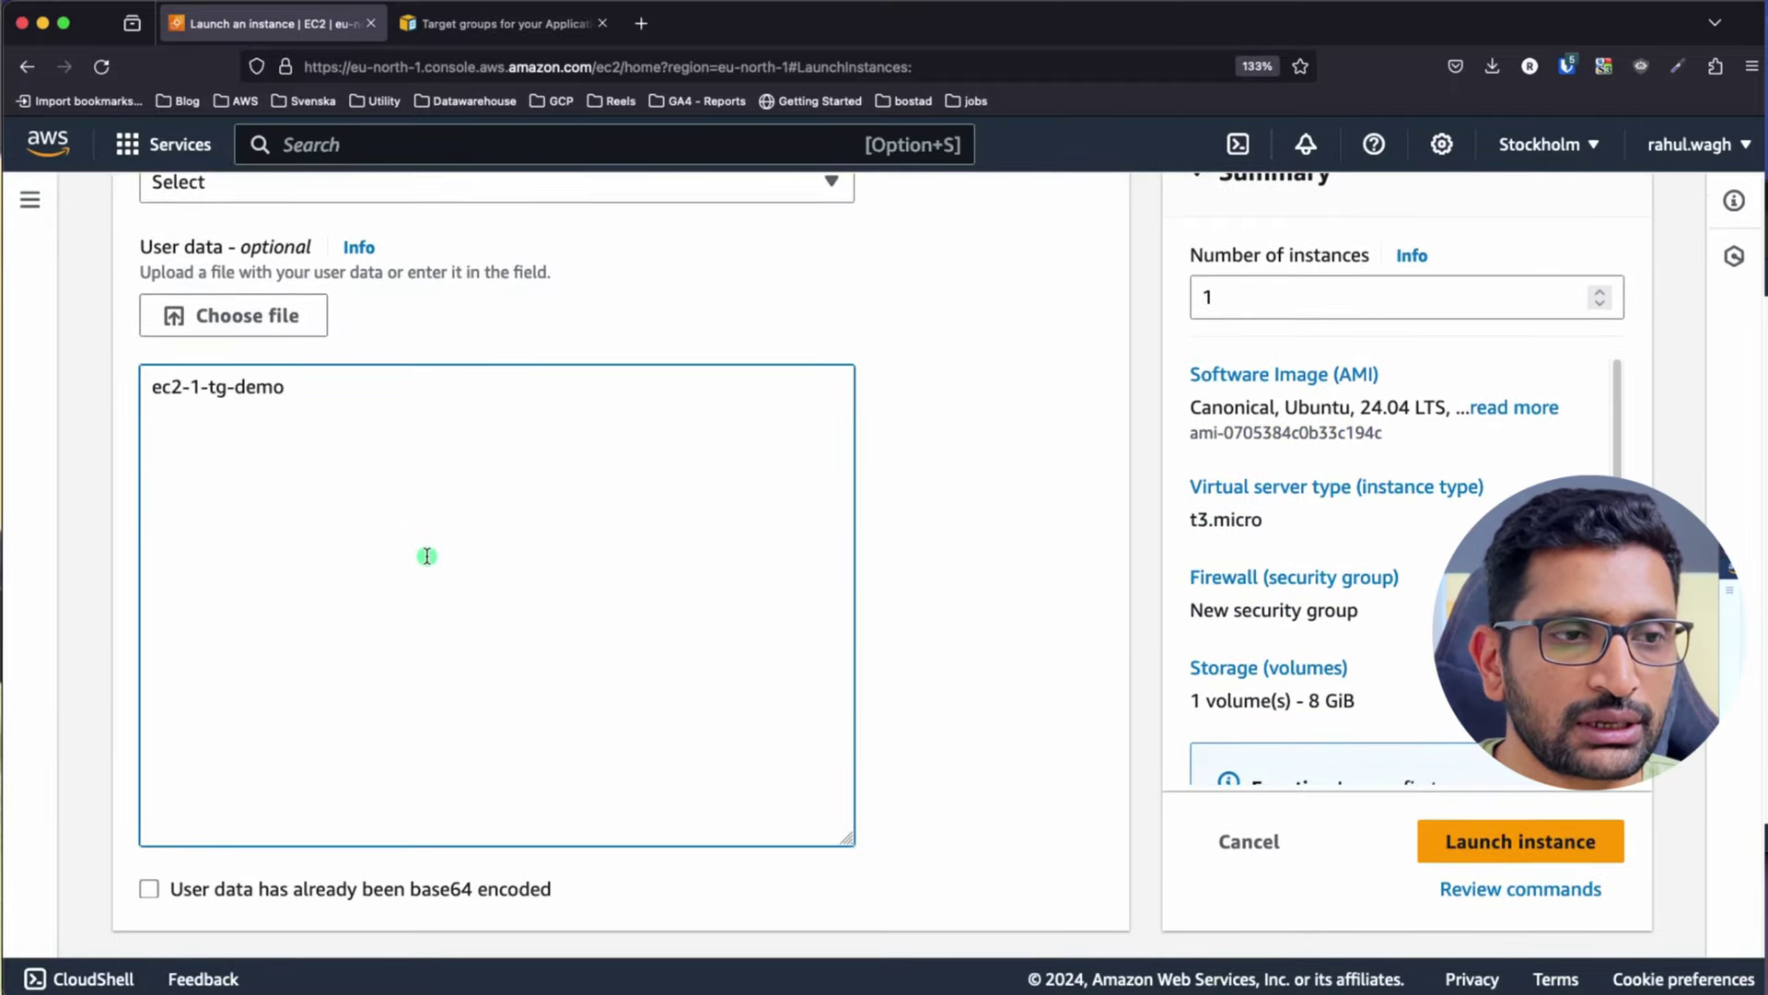
{"action": "key", "text": "super+a"}
{"action": "key", "text": "BackSpace"}
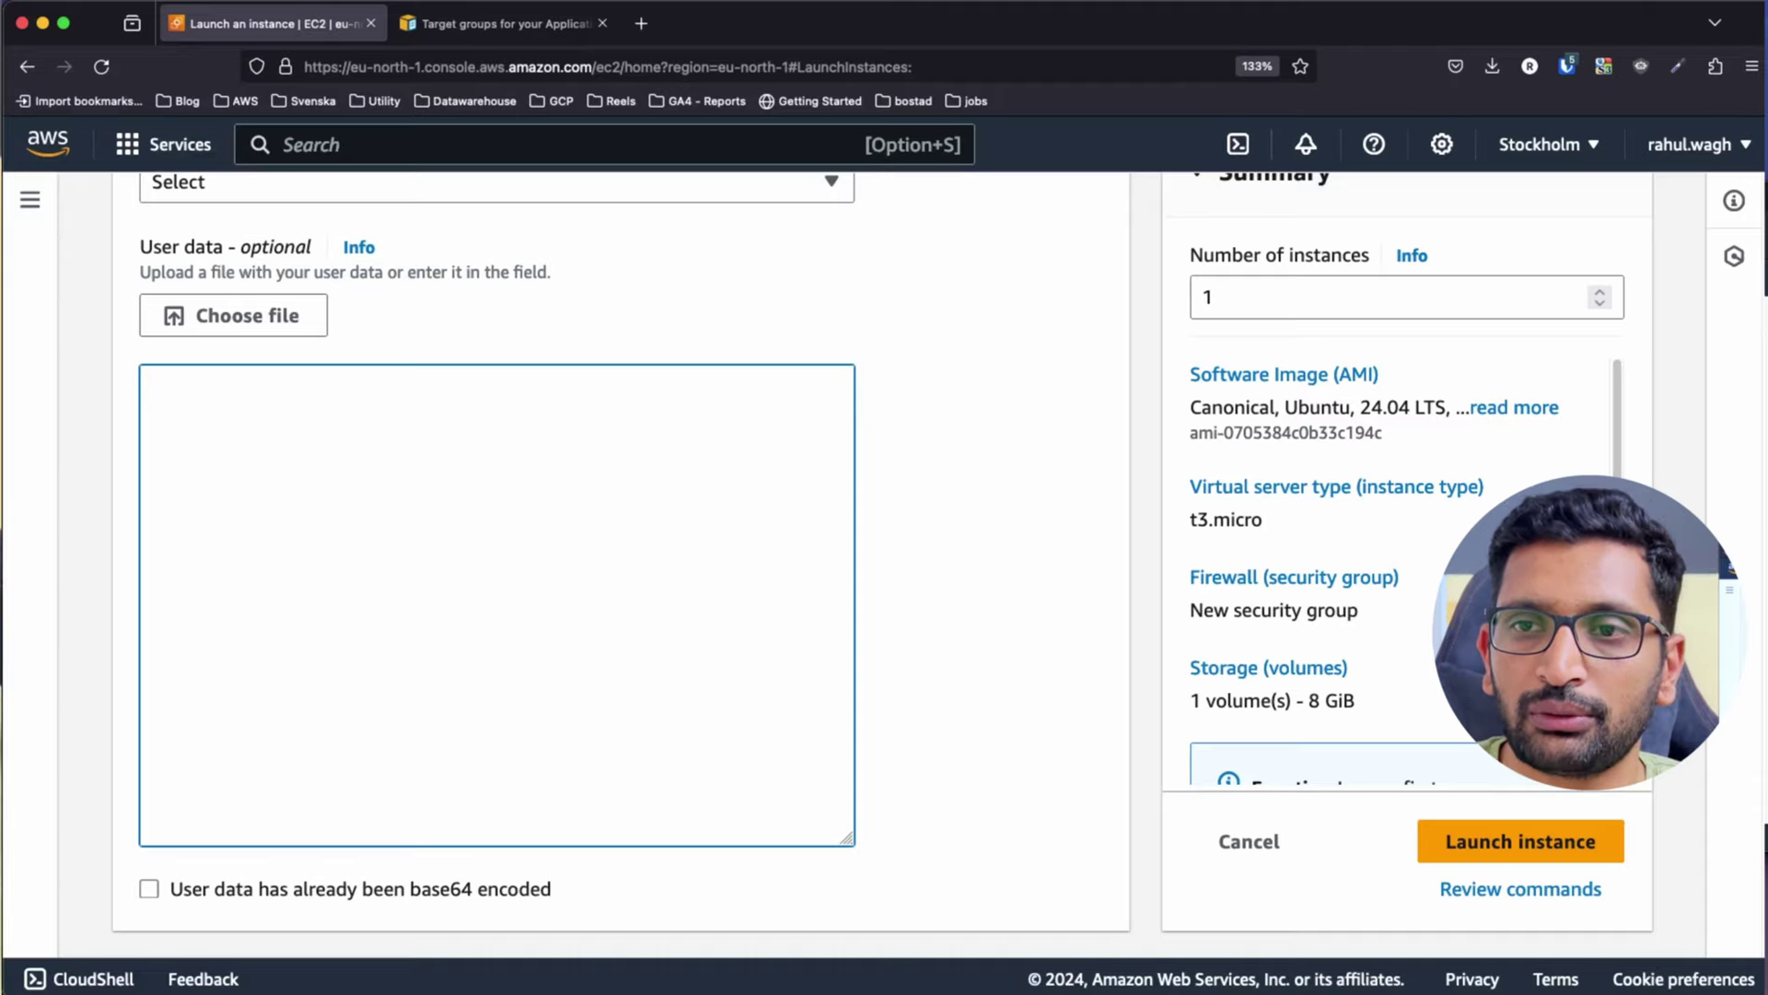
Supply a user data bash script that installs apache2, writes hostname and IP to /var/www/html/index.html and restarts apache2, and launch the instance
{"action": "key", "text": "super+Tab"}
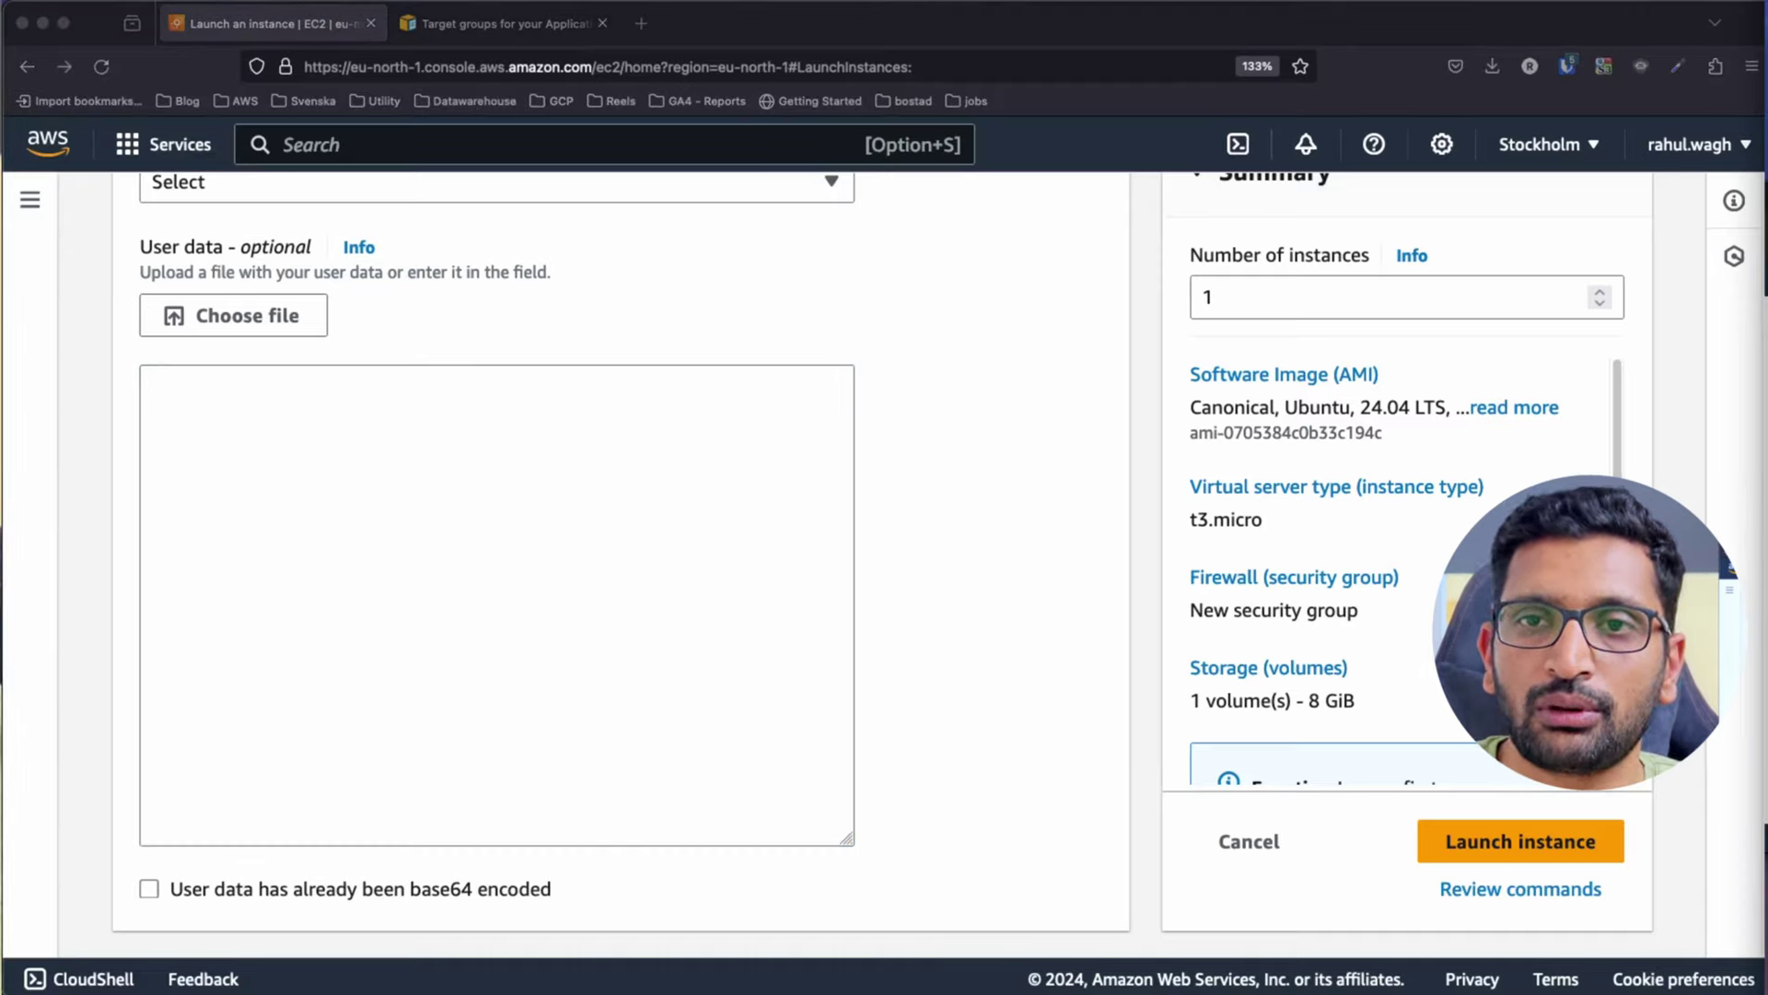
{"action": "left_click", "coordinate": [264, 415]}
{"action": "type", "text": "#!/bin/bash yes | sudo apt update yes | sudo apt install apache2 sudo echo \"<h1>Server Details</h1><p><strong>Hostname:</strong> $(hostname)</p><p><strong>IP Address:</strong> $(hostname -I | cut -d\" \" -f1)</p>\" > /var/www/html/index.html sudo systemctl restart apache2"}
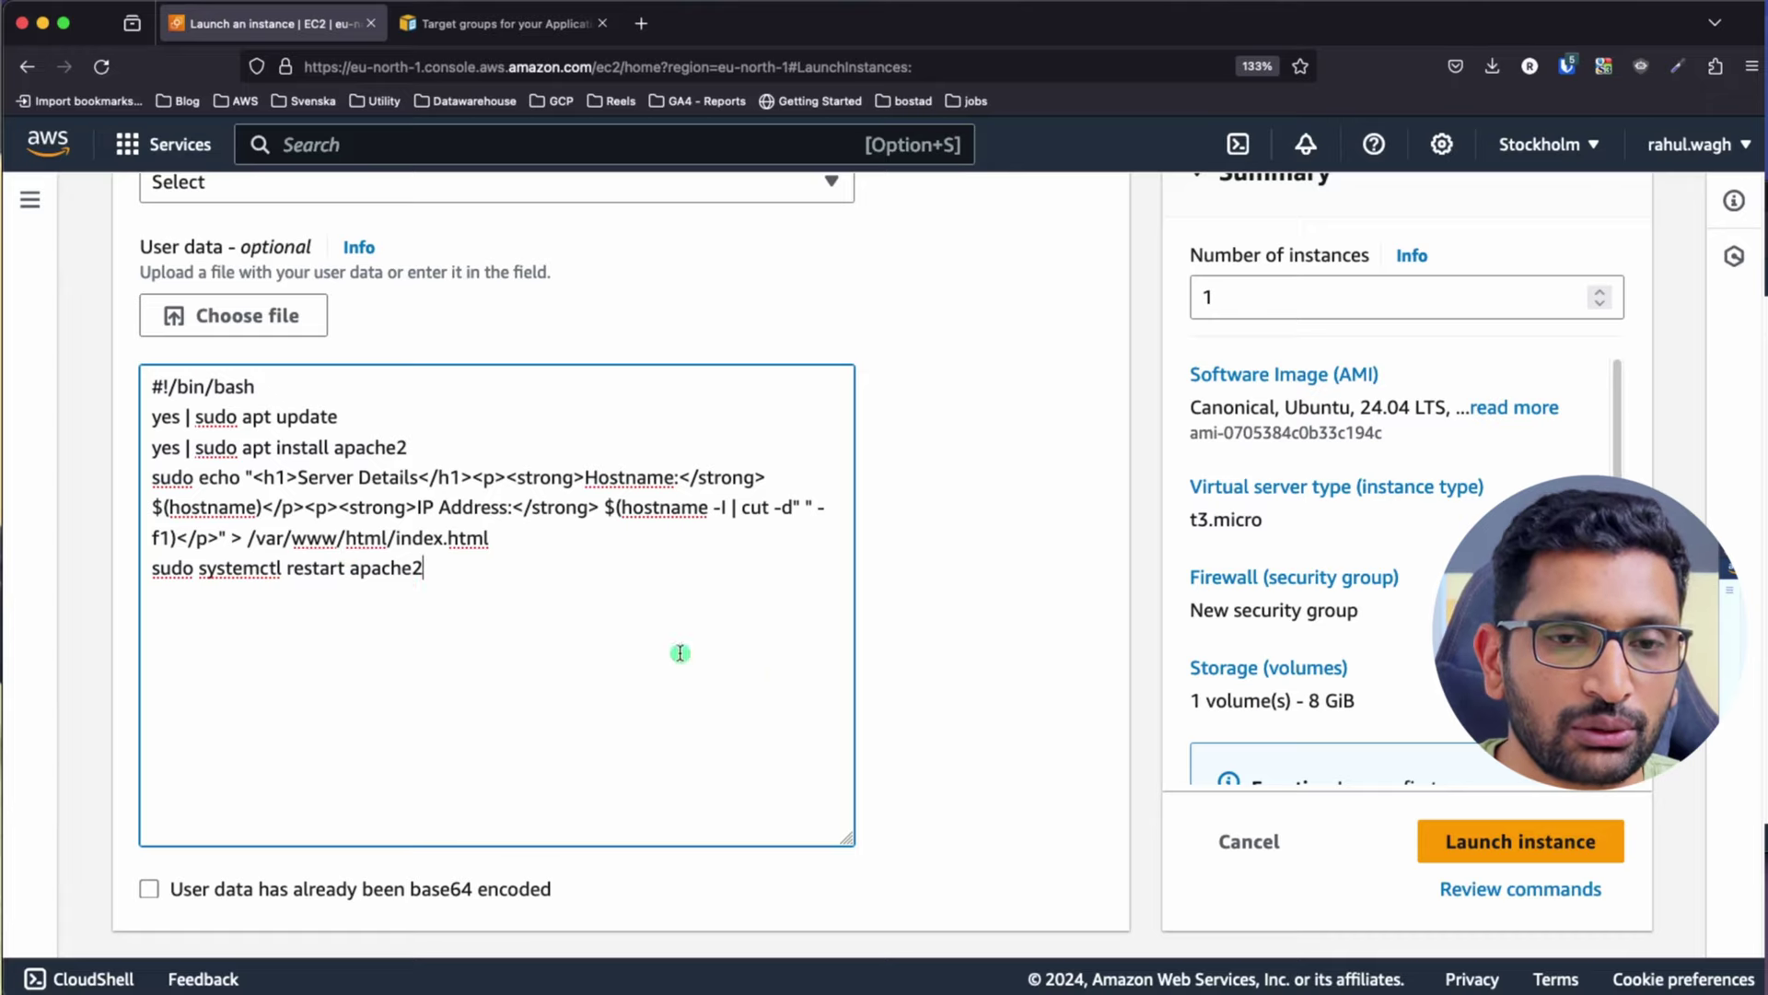
{"action": "scroll", "coordinate": [1285, 774], "scroll_direction": "down", "scroll_amount": 4}
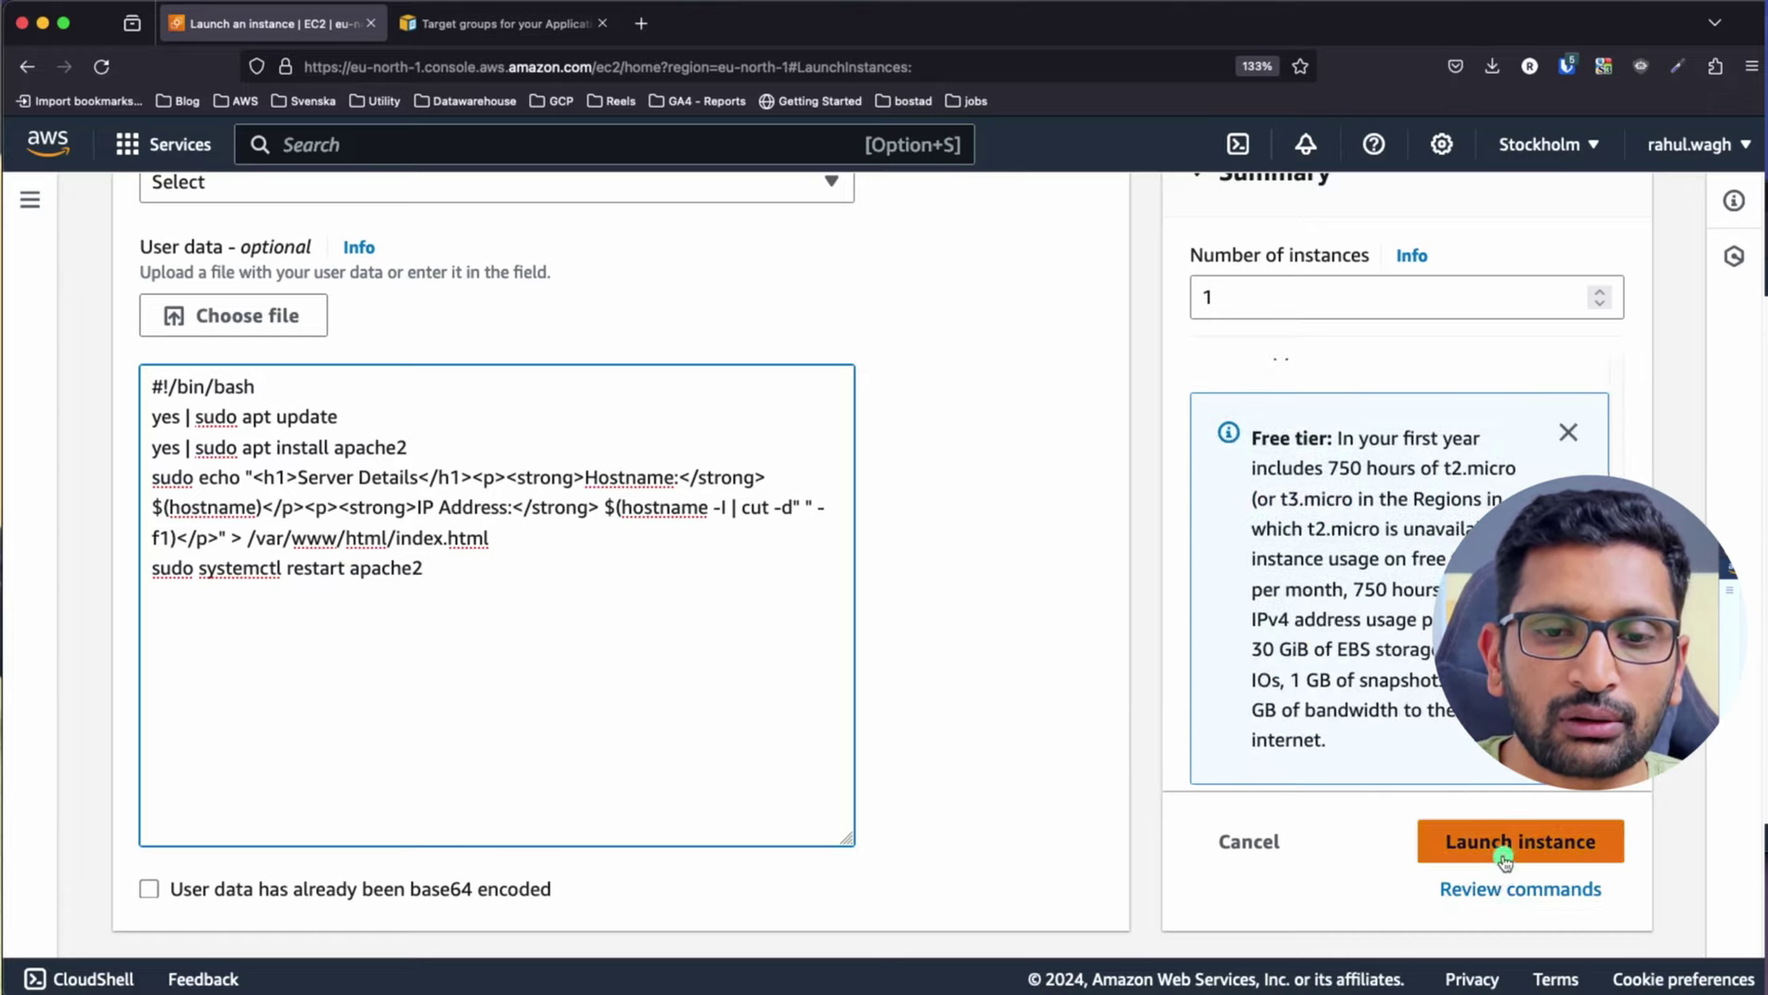
{"action": "left_click", "coordinate": [1504, 843]}
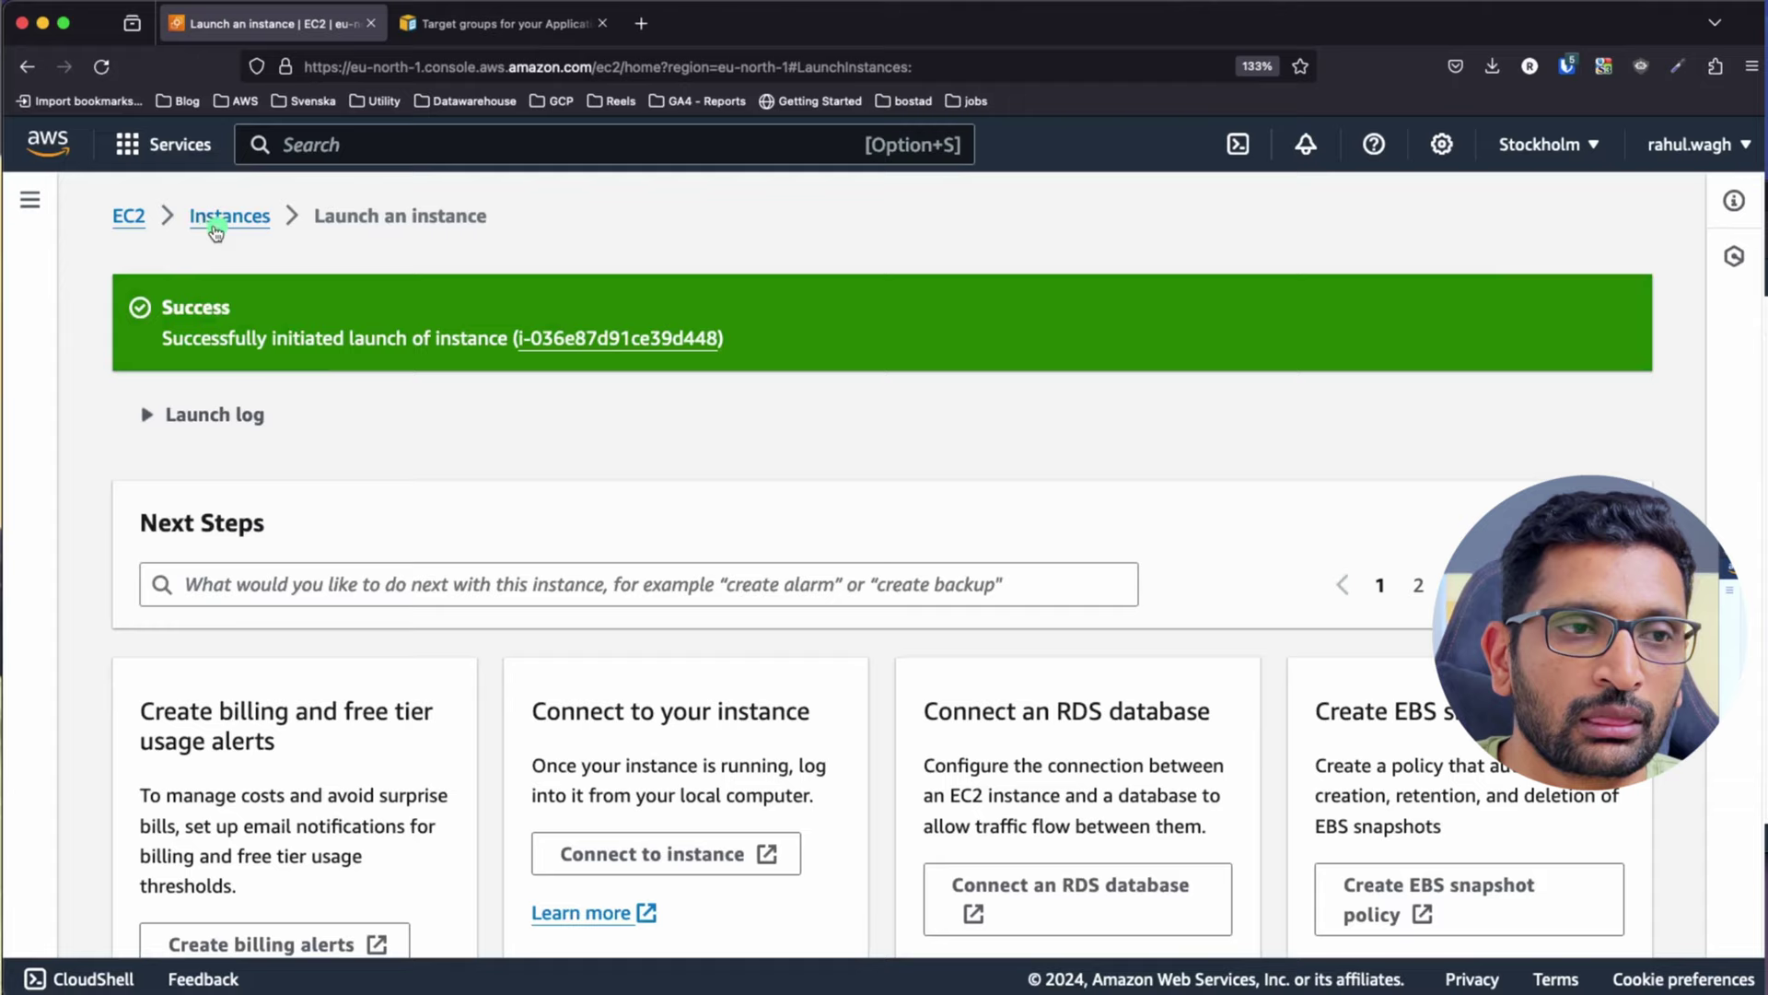
Return to the instances list, refresh it, and select ec2-2-tg-demo to check its status
{"action": "left_click", "coordinate": [215, 228]}
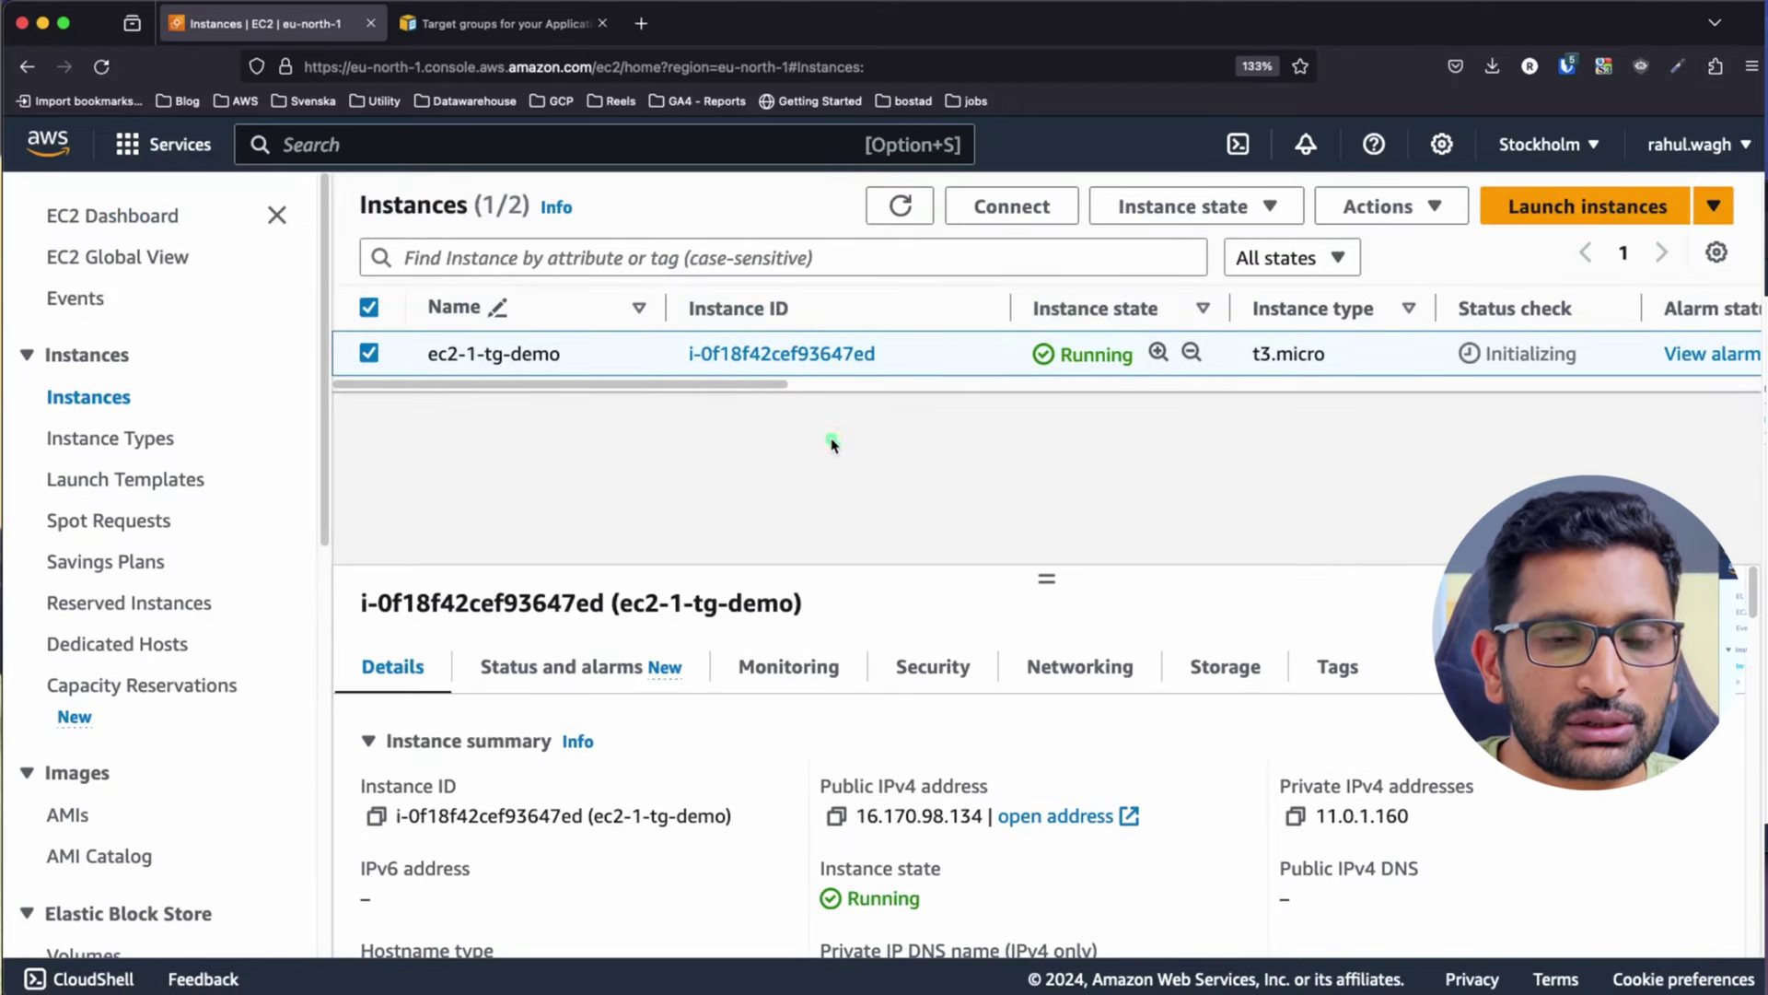
{"action": "key", "text": "super+r"}
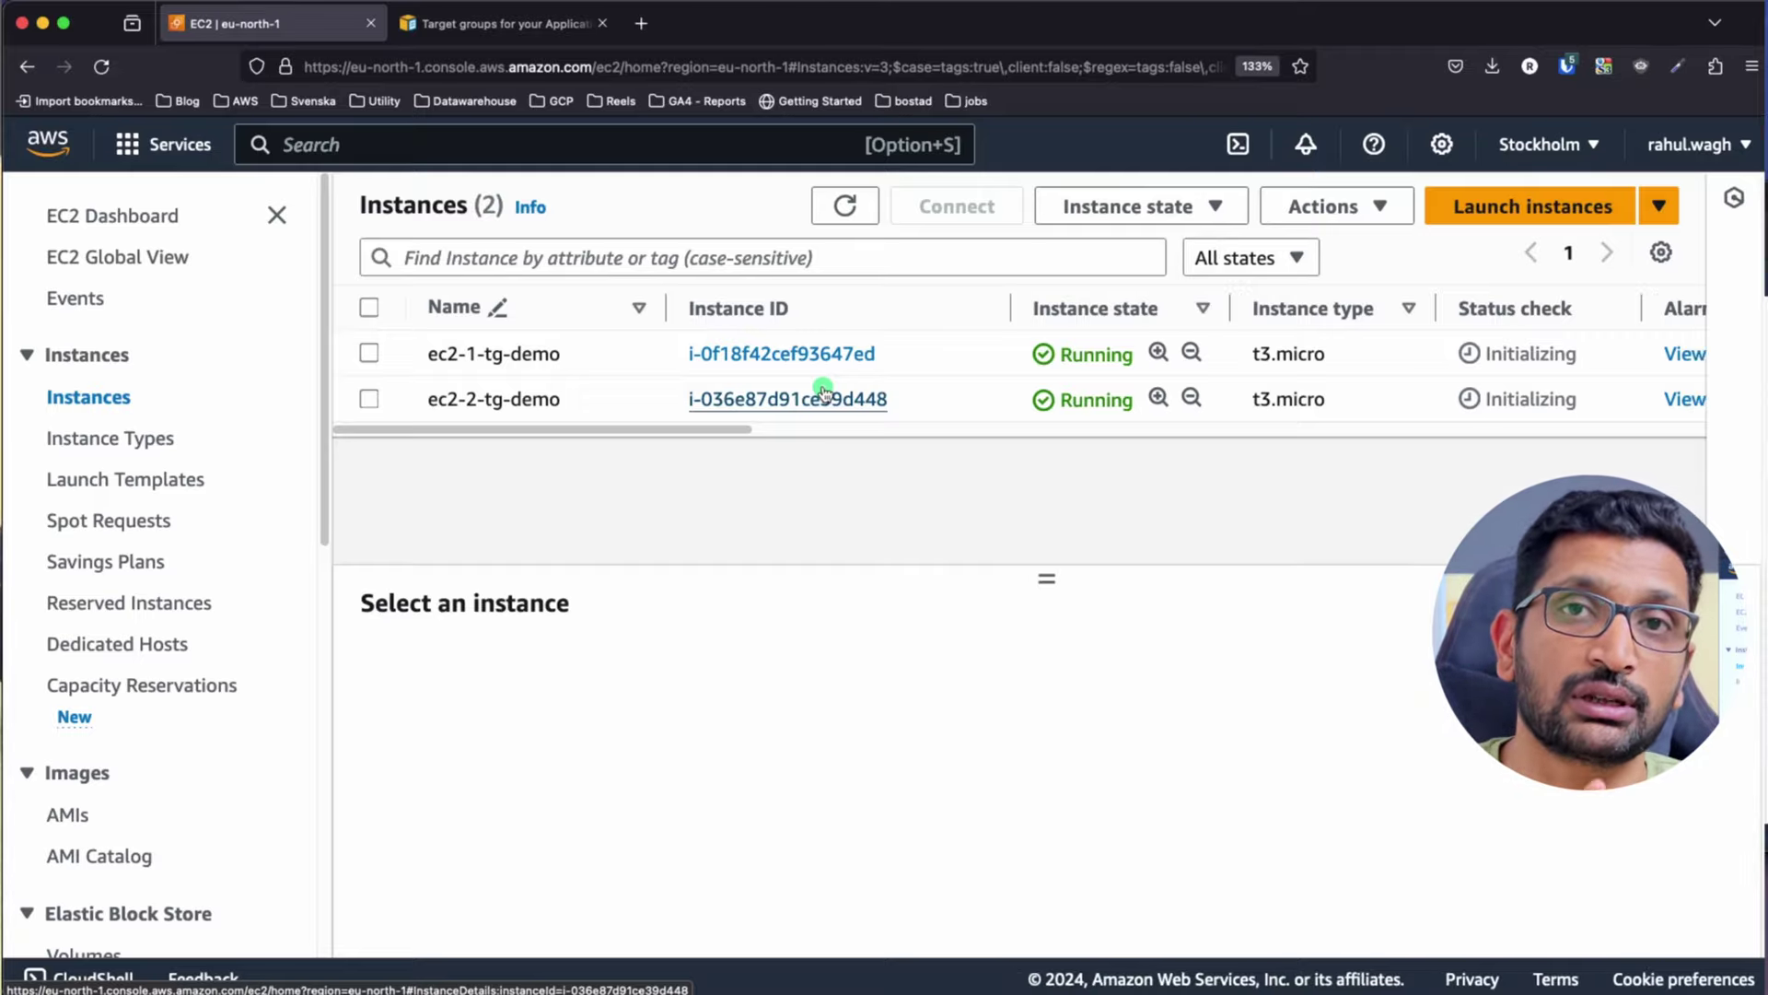
{"action": "left_click", "coordinate": [912, 405]}
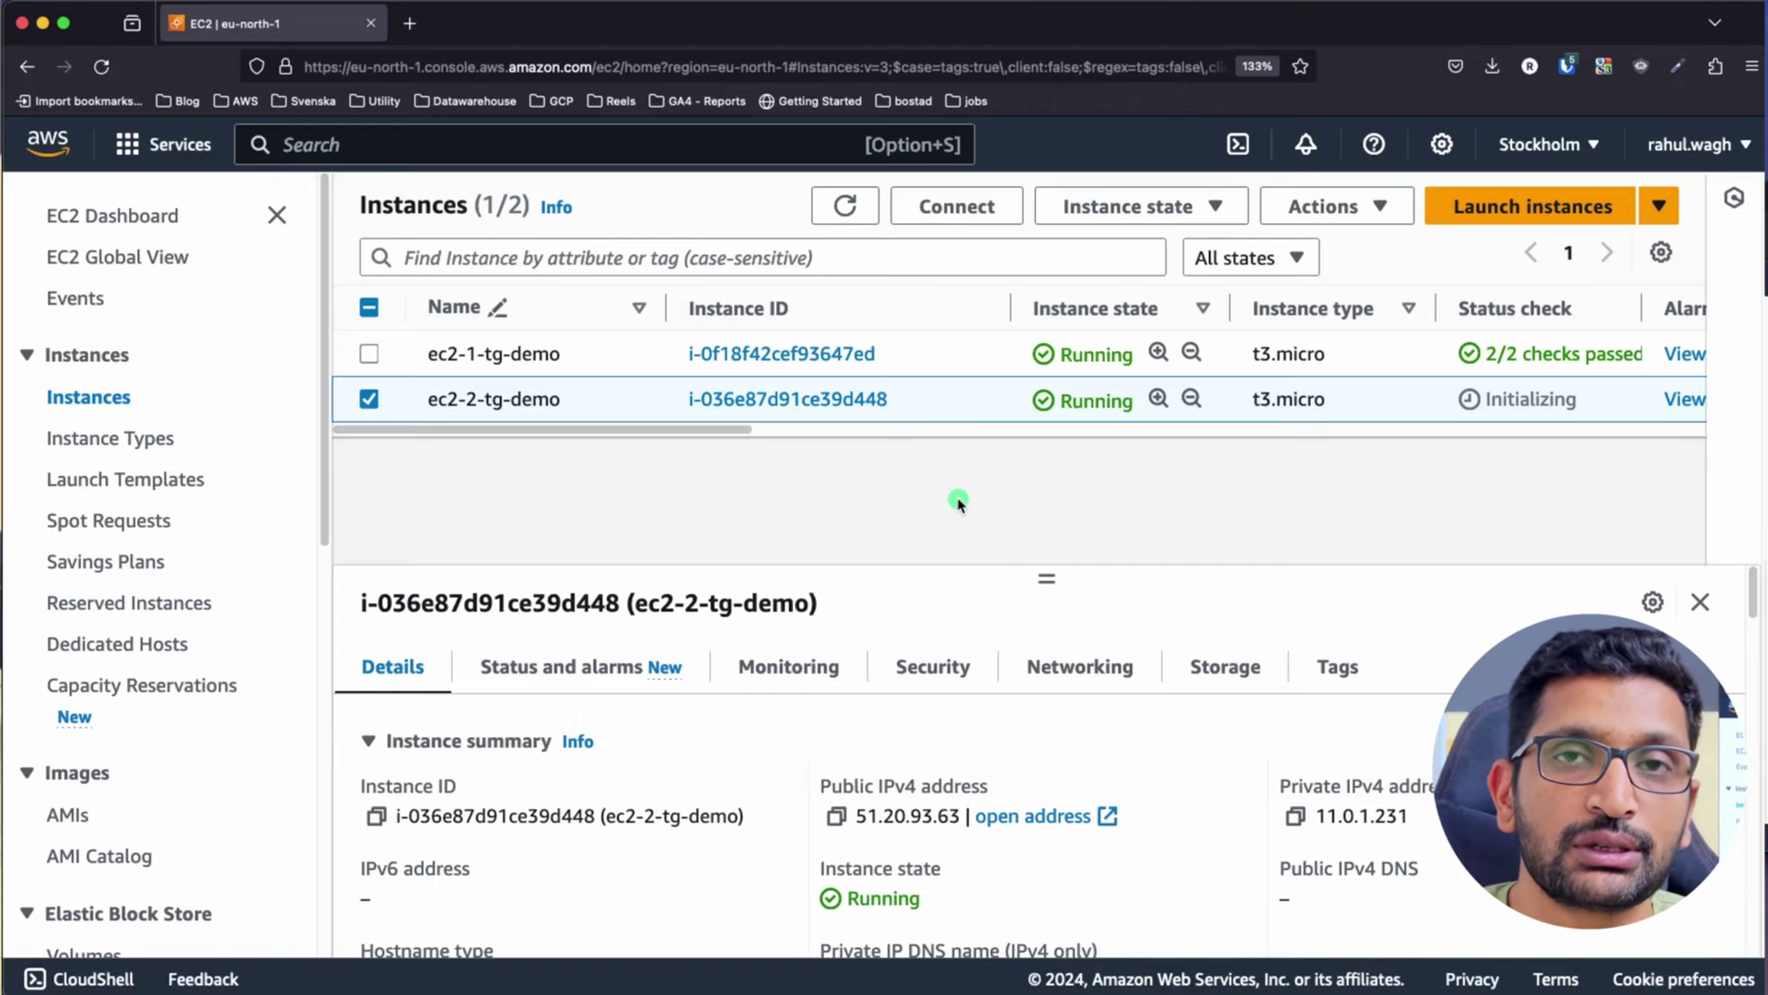
Open the ec2-1-tg-demo details, copy its public IPv4 address and load that address in a new browser tab
{"action": "left_click", "coordinate": [747, 356]}
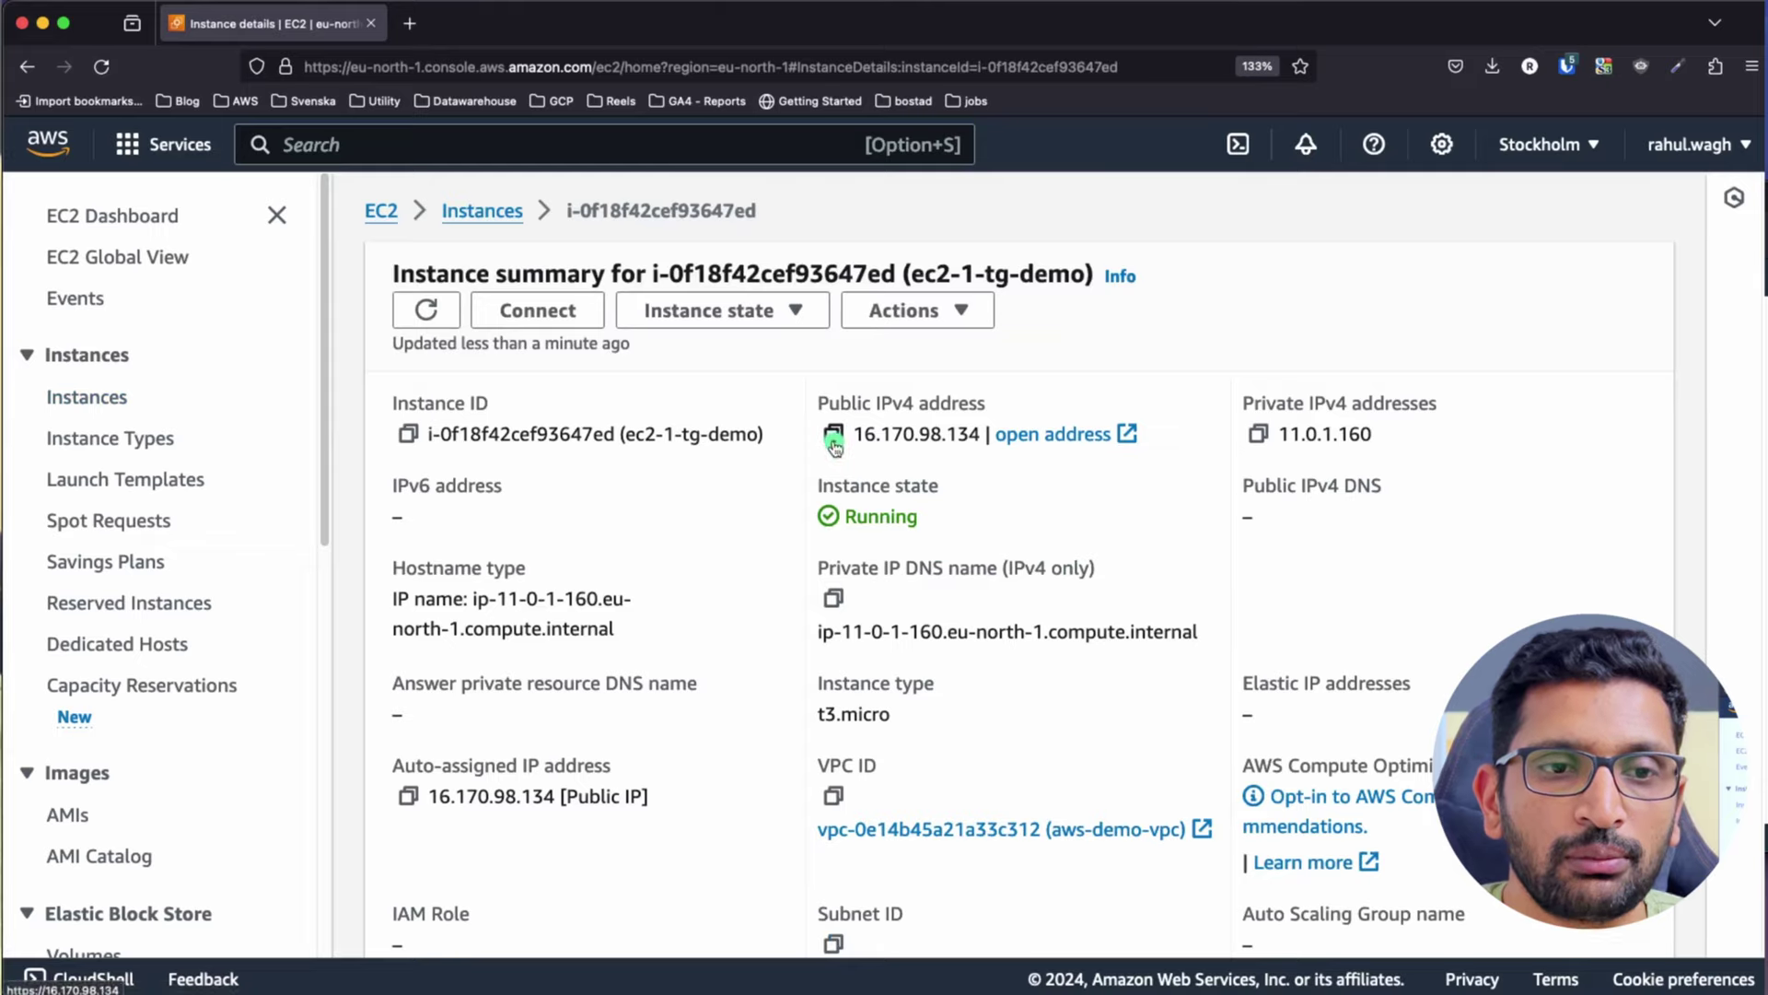
{"action": "left_click", "coordinate": [833, 446]}
{"action": "left_click", "coordinate": [412, 23]}
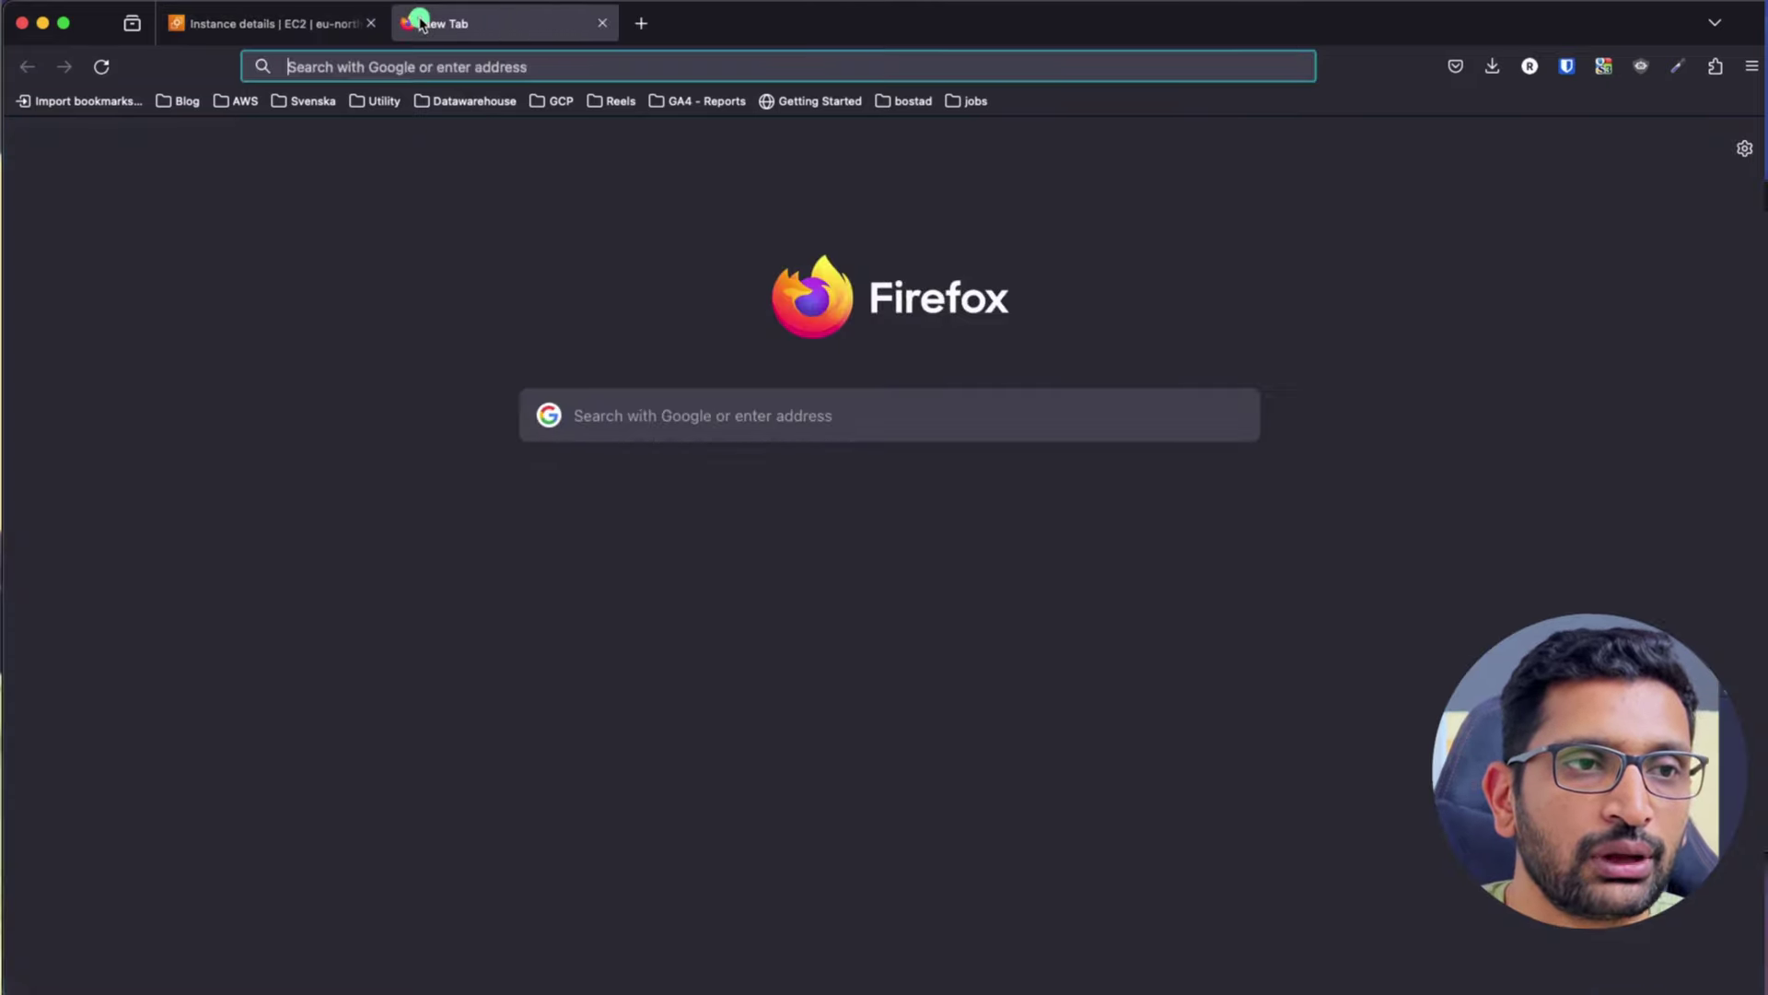
{"action": "key", "text": "super+v"}
{"action": "key", "text": "Return"}
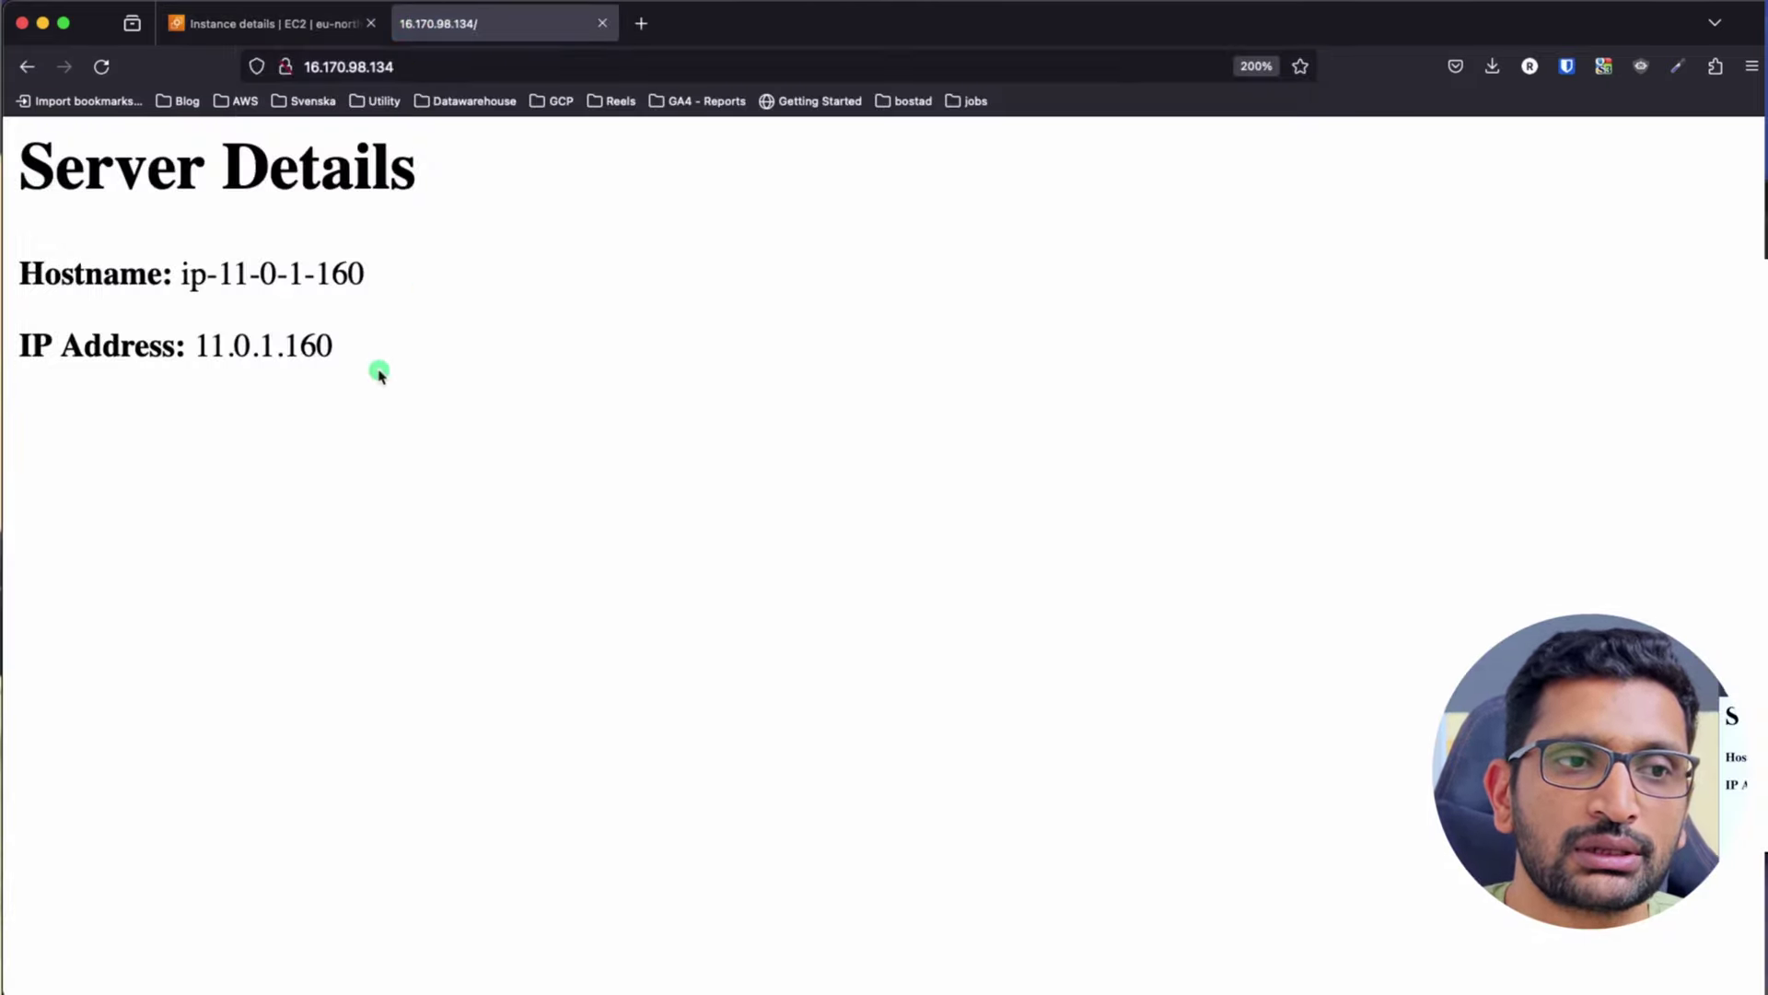
Compare the hostname on the served page with the private IPv4 address in the ec2-1-tg-demo details
{"action": "left_click_drag", "start_coordinate": [207, 274], "coordinate": [443, 276]}
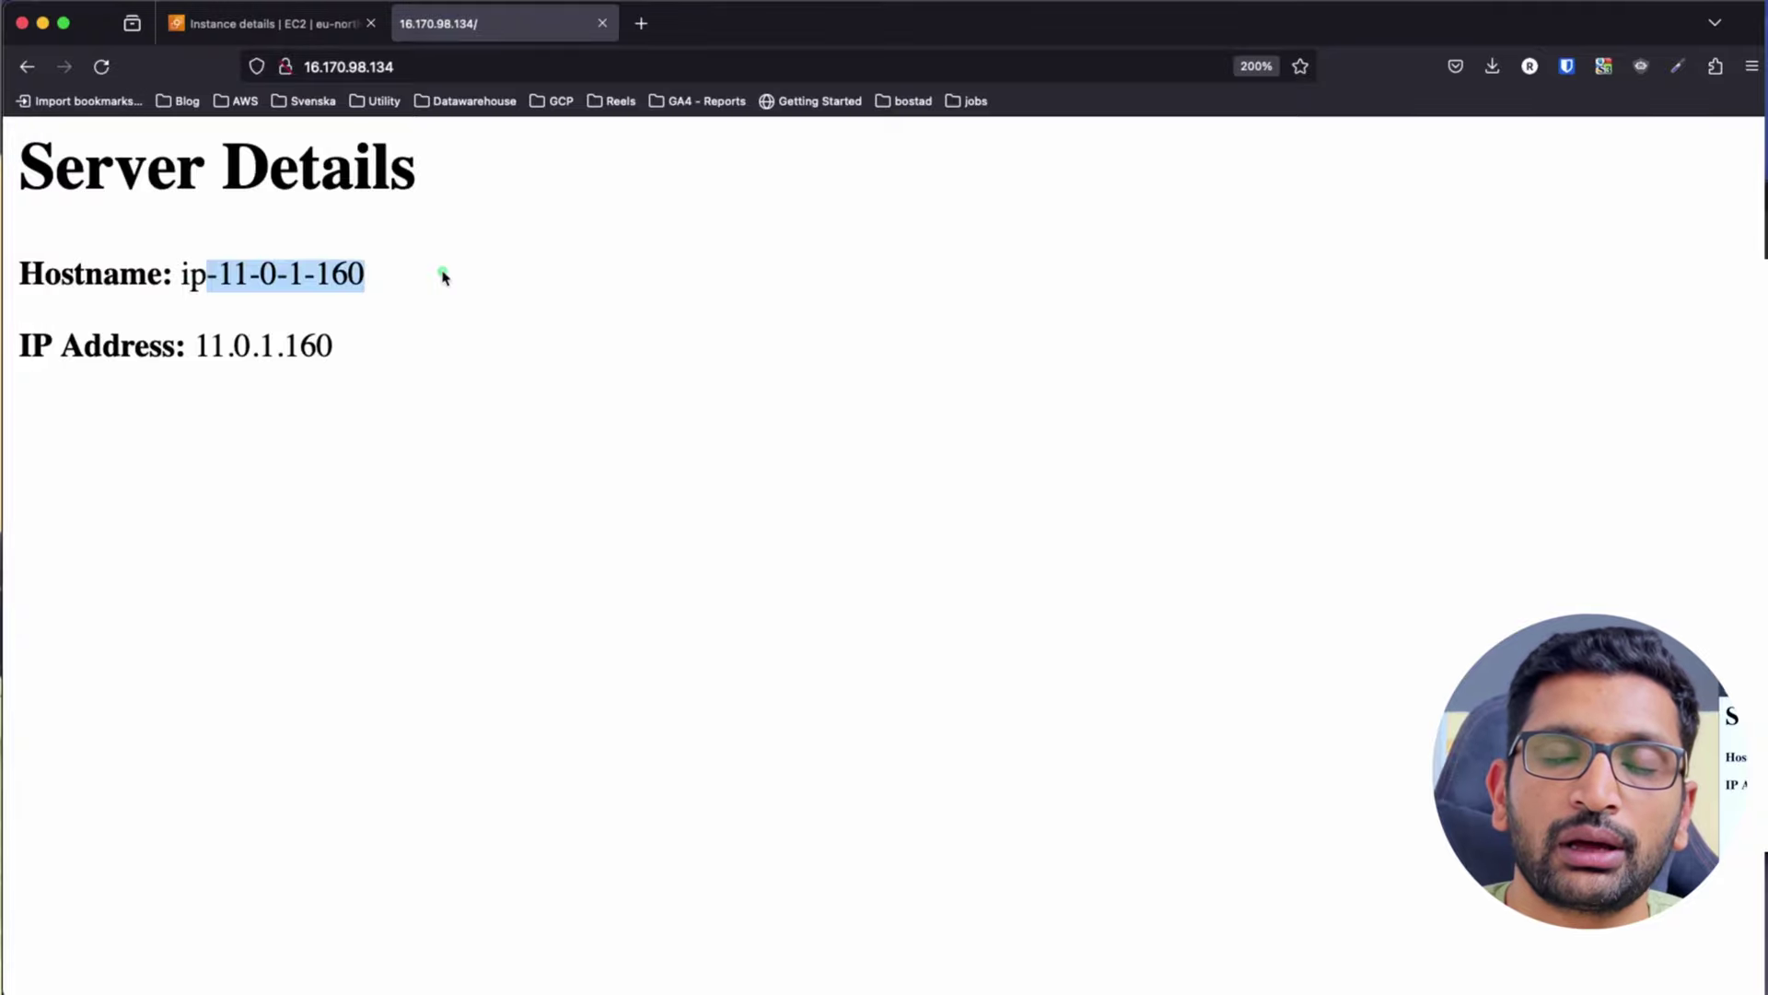
{"action": "left_click", "coordinate": [263, 23]}
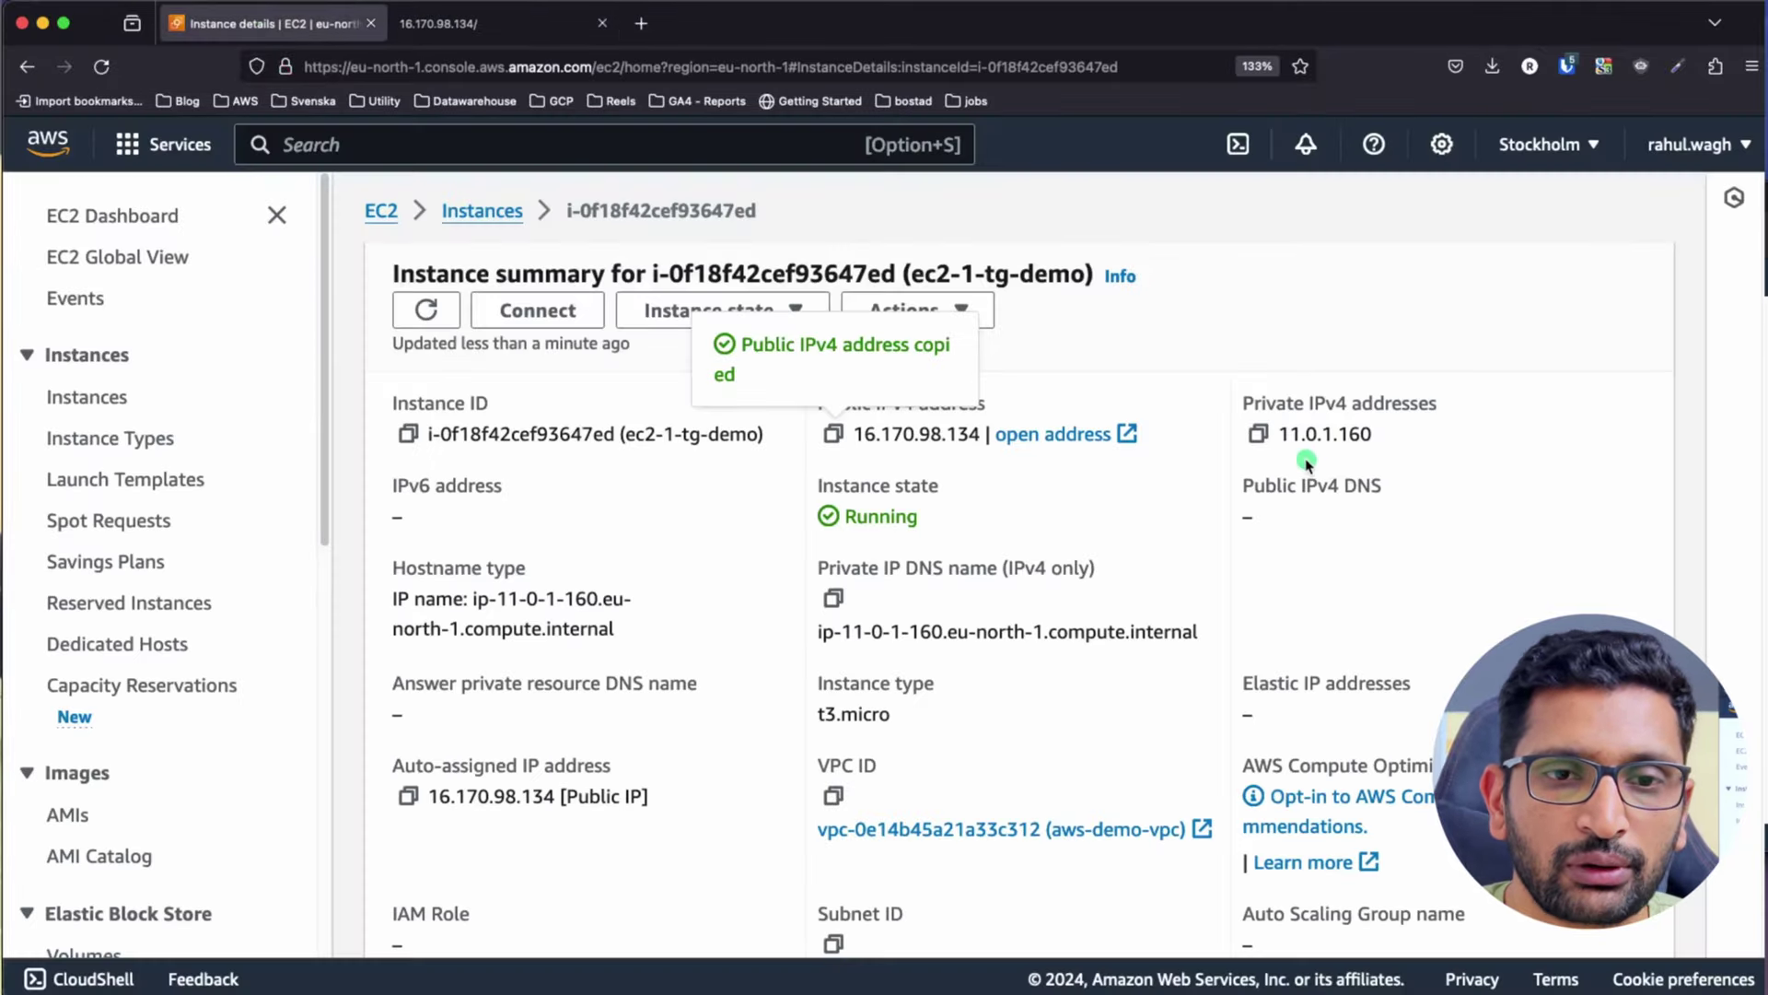
{"action": "left_click_drag", "start_coordinate": [1381, 434], "coordinate": [1277, 433]}
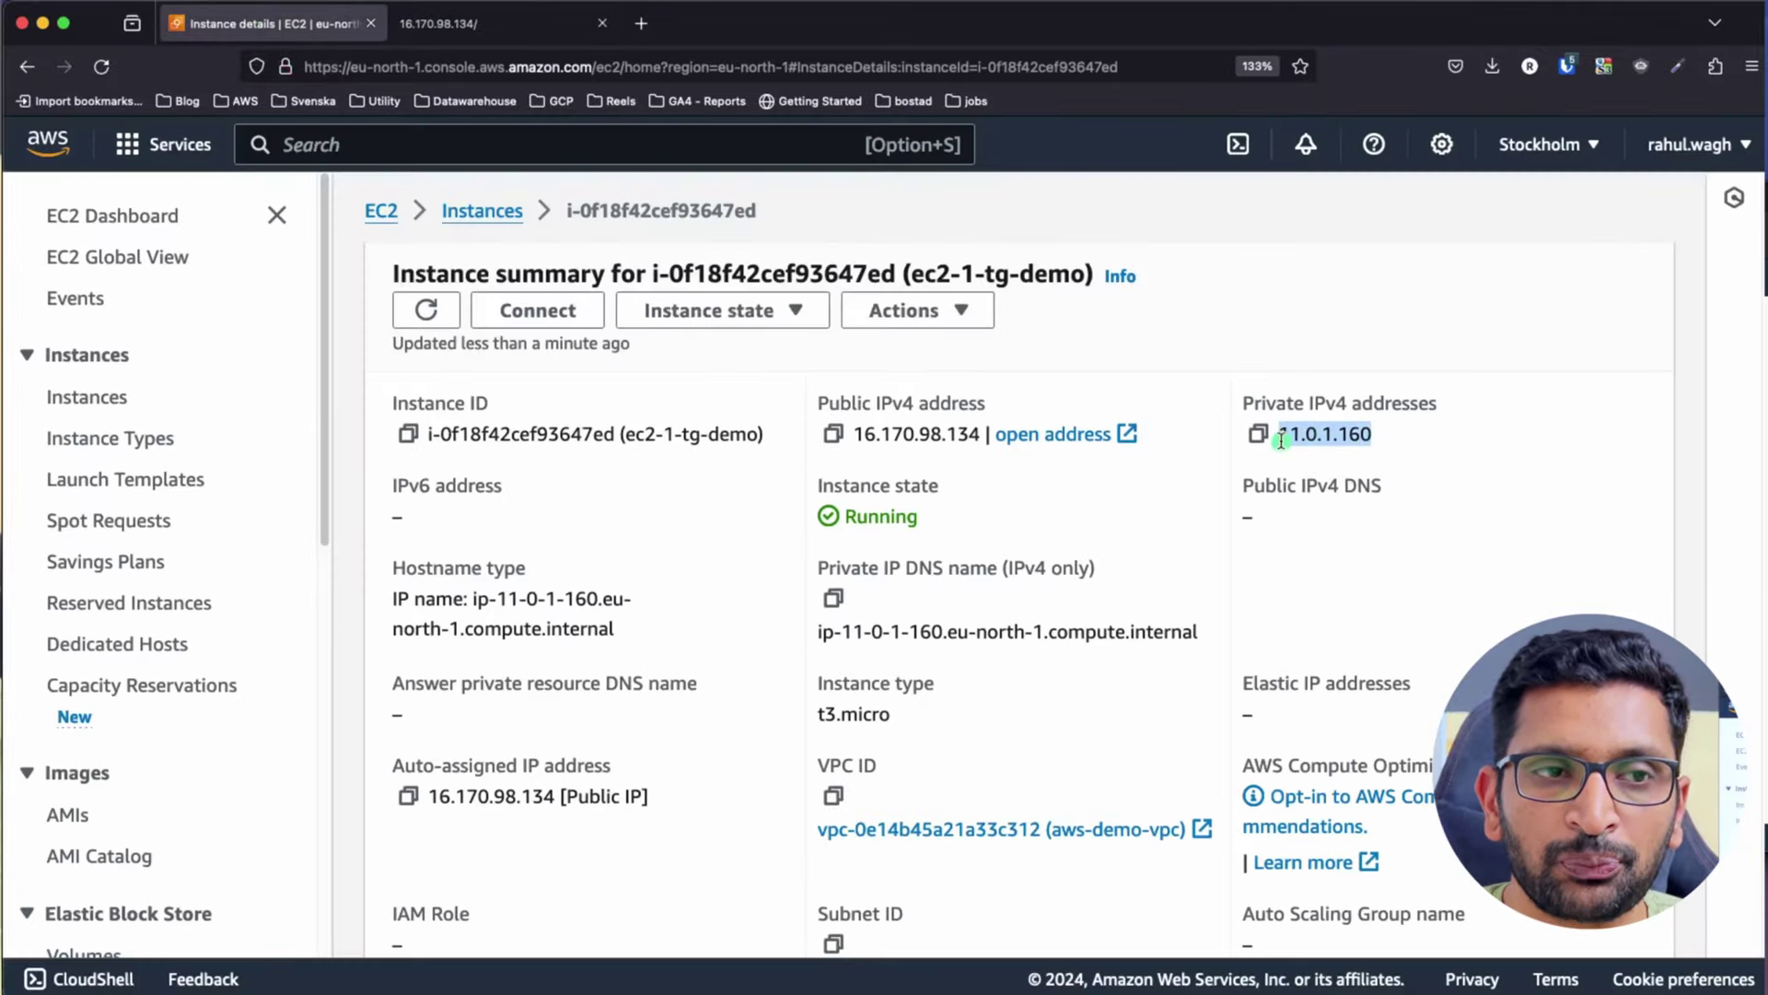
Load the ec2-1-tg-demo web page again with :80 appended to its public IP address
{"action": "left_click", "coordinate": [465, 35]}
{"action": "left_click", "coordinate": [440, 68]}
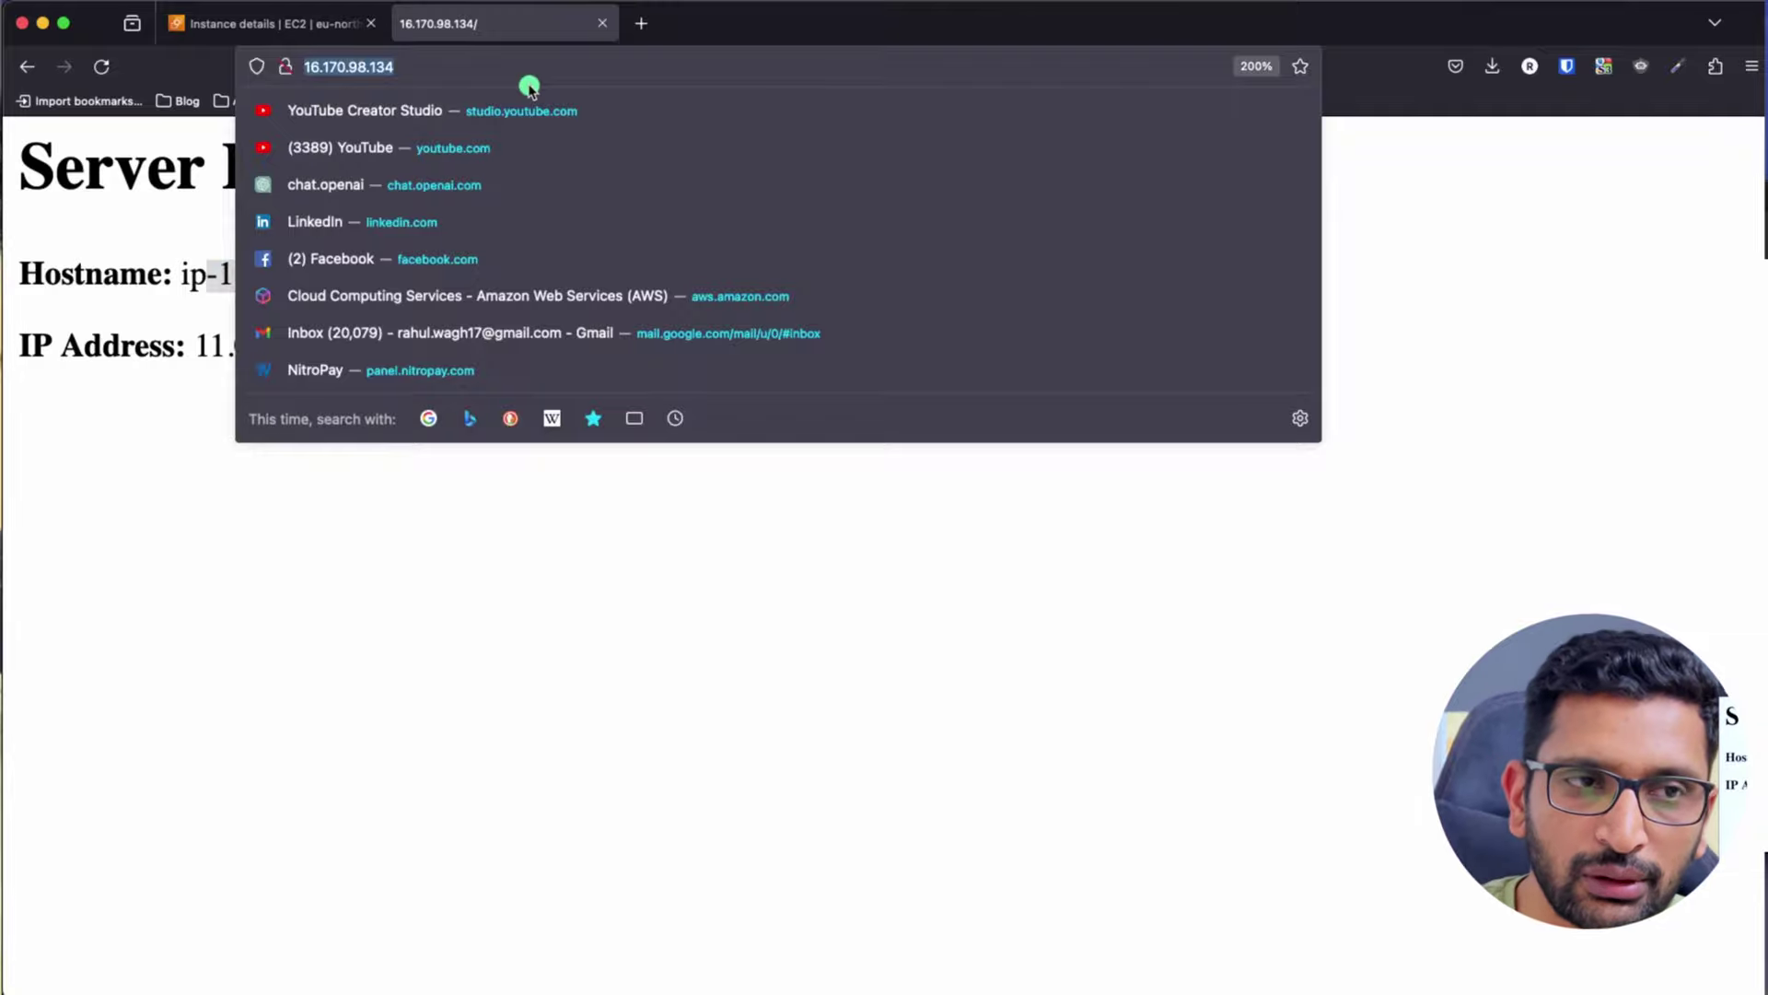
{"action": "left_click", "coordinate": [529, 85]}
{"action": "type", "text": ":80"}
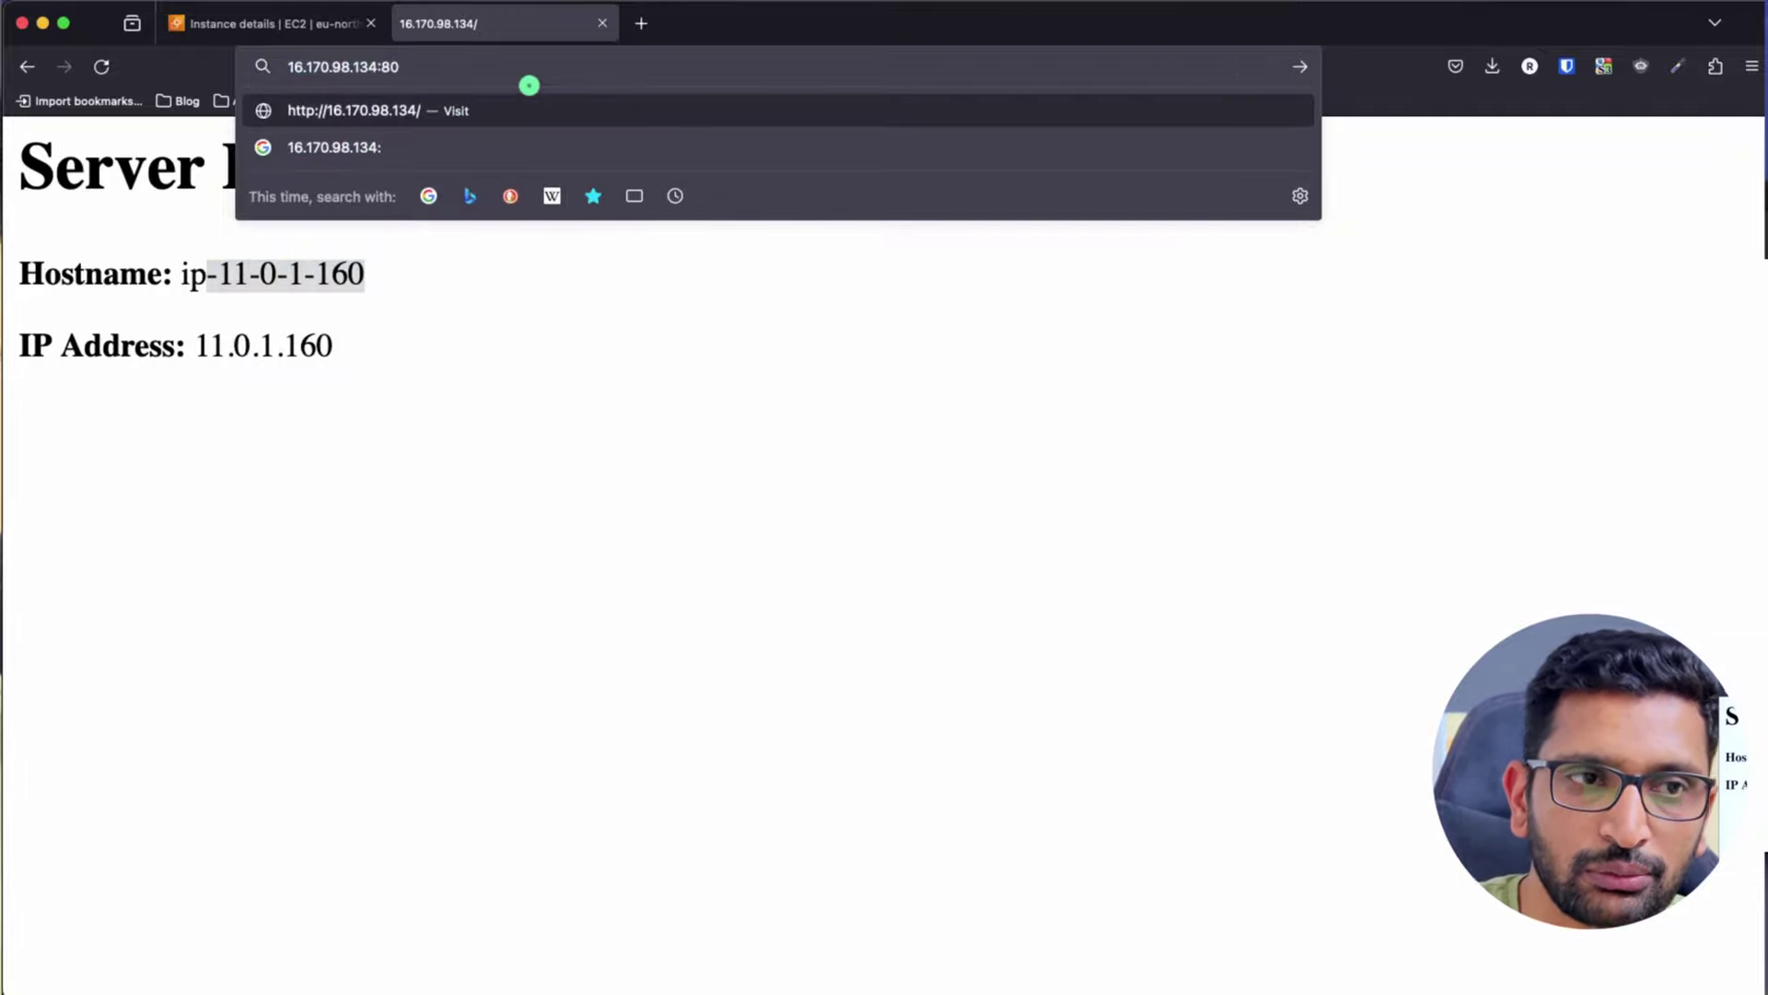
{"action": "key", "text": "Return"}
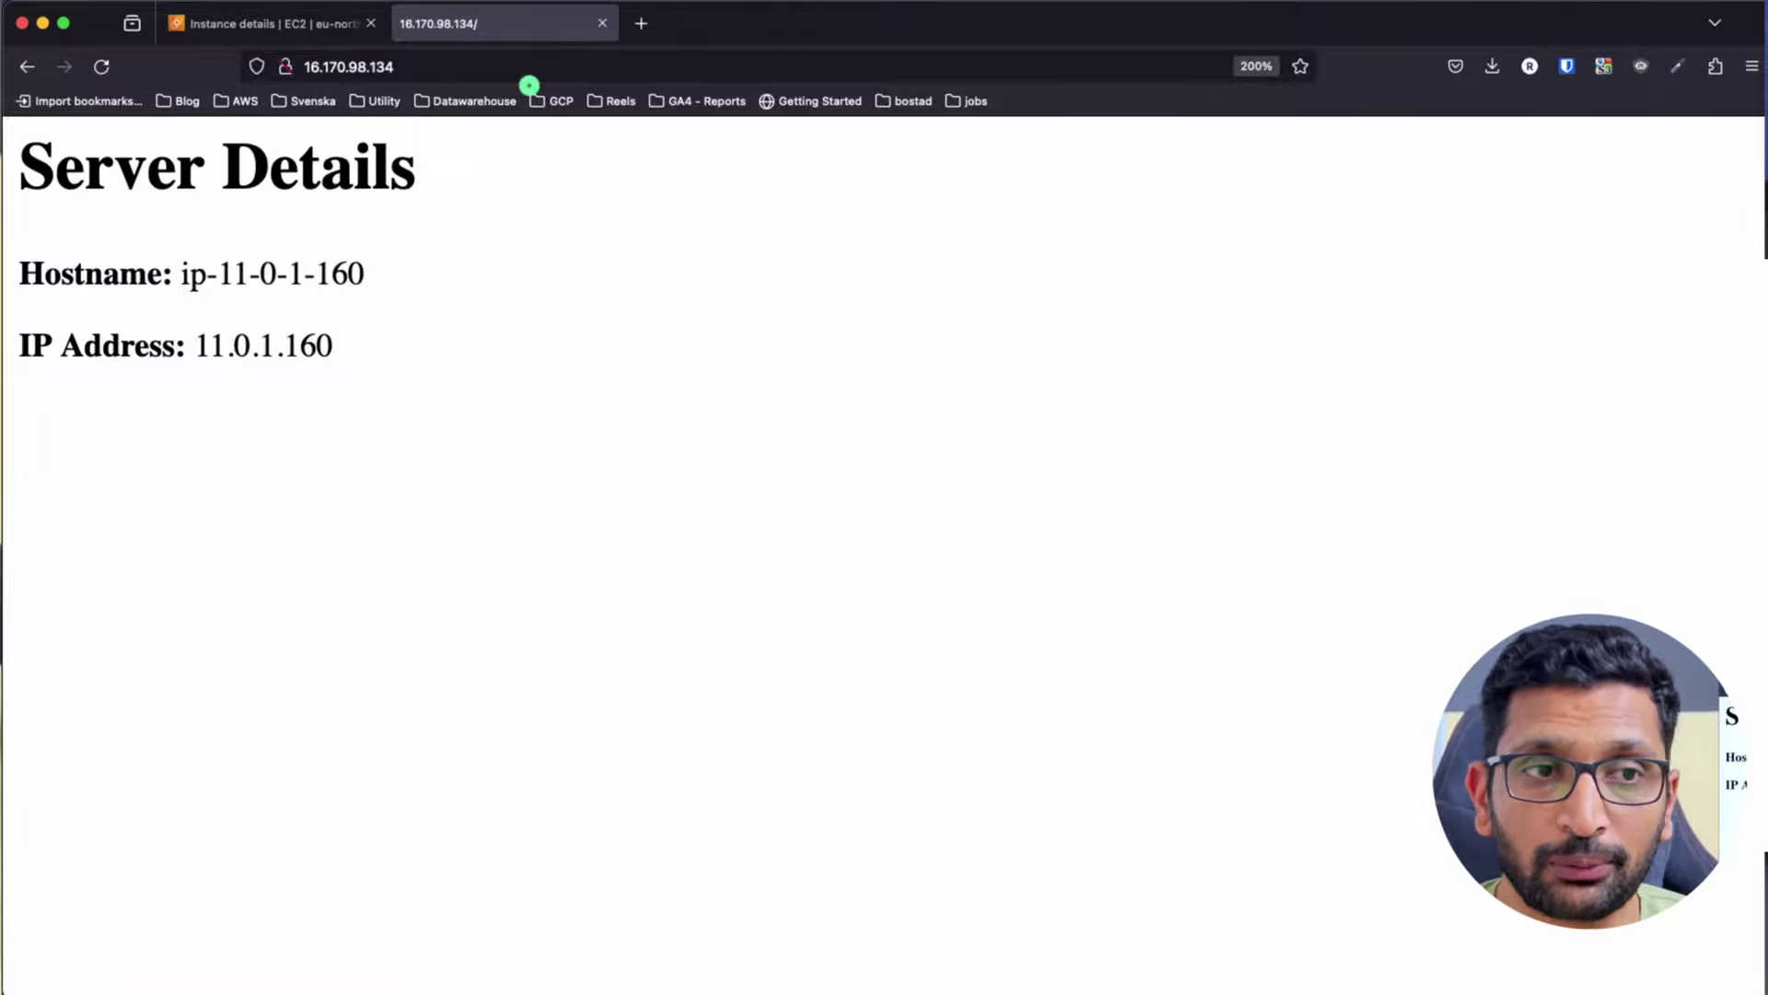
Close the test page, copy the public IPv4 address from the ec2-2-tg-demo details and load it in a new browser tab
{"action": "key", "text": "super+w"}
{"action": "left_click", "coordinate": [474, 209]}
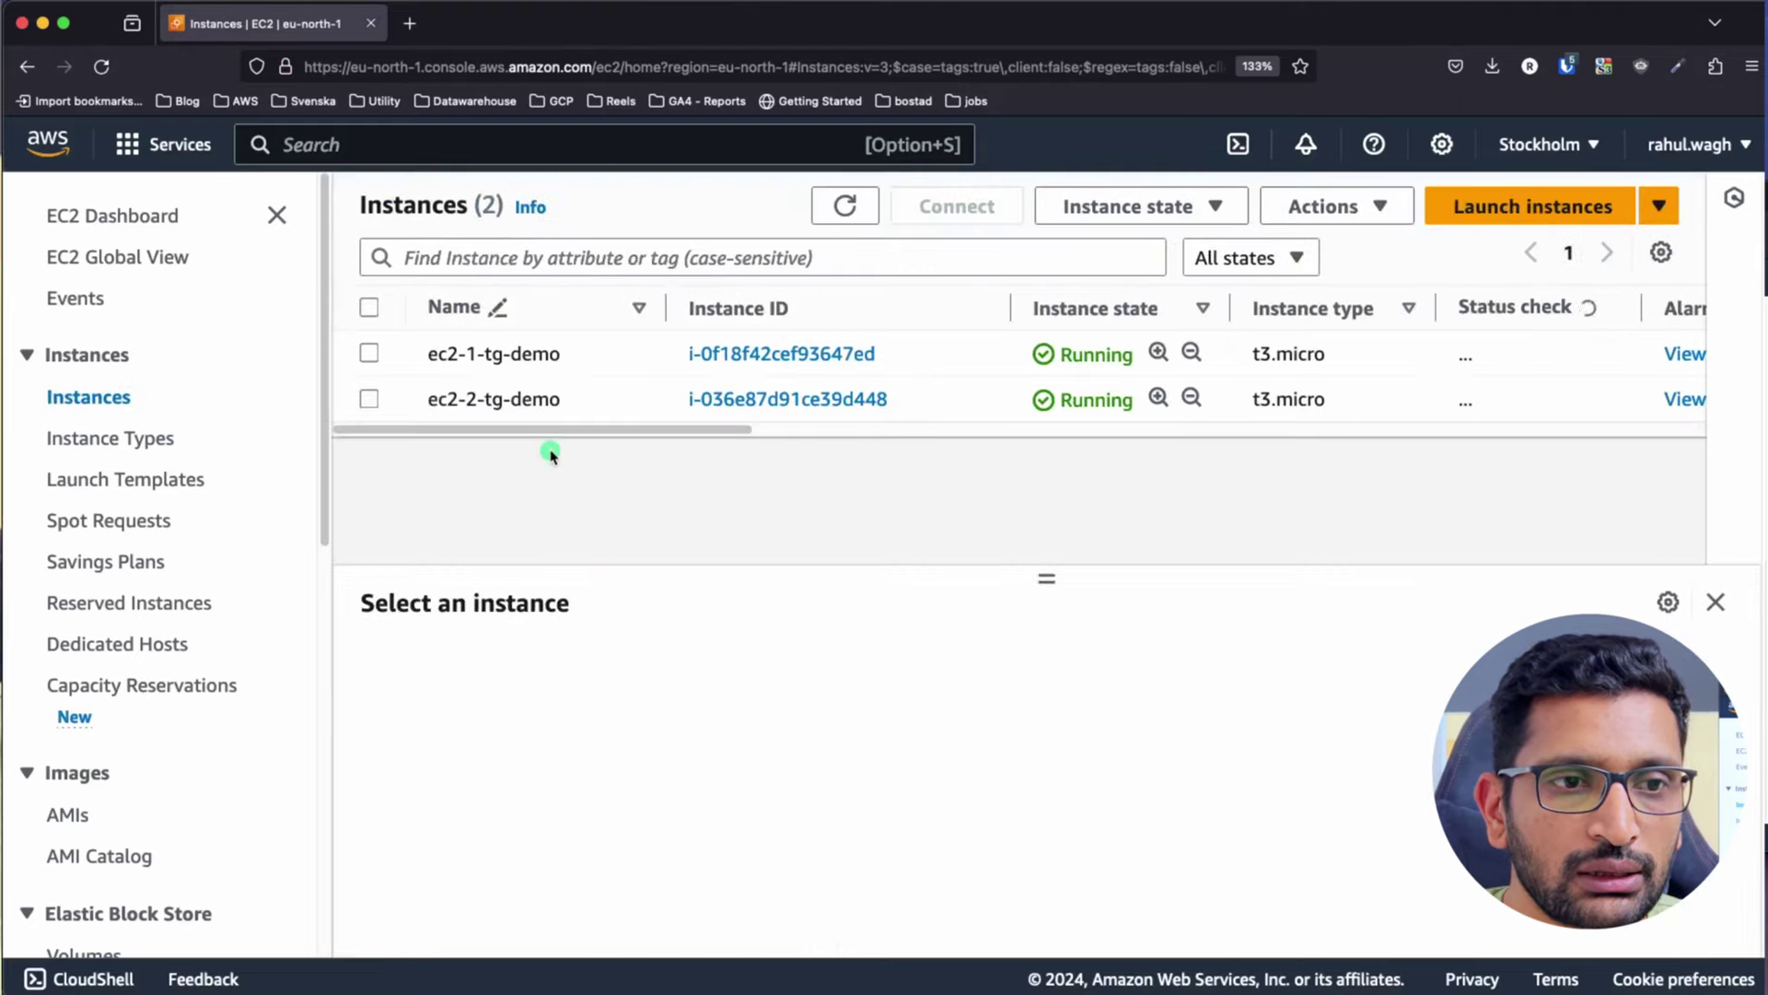
{"action": "left_click", "coordinate": [809, 401]}
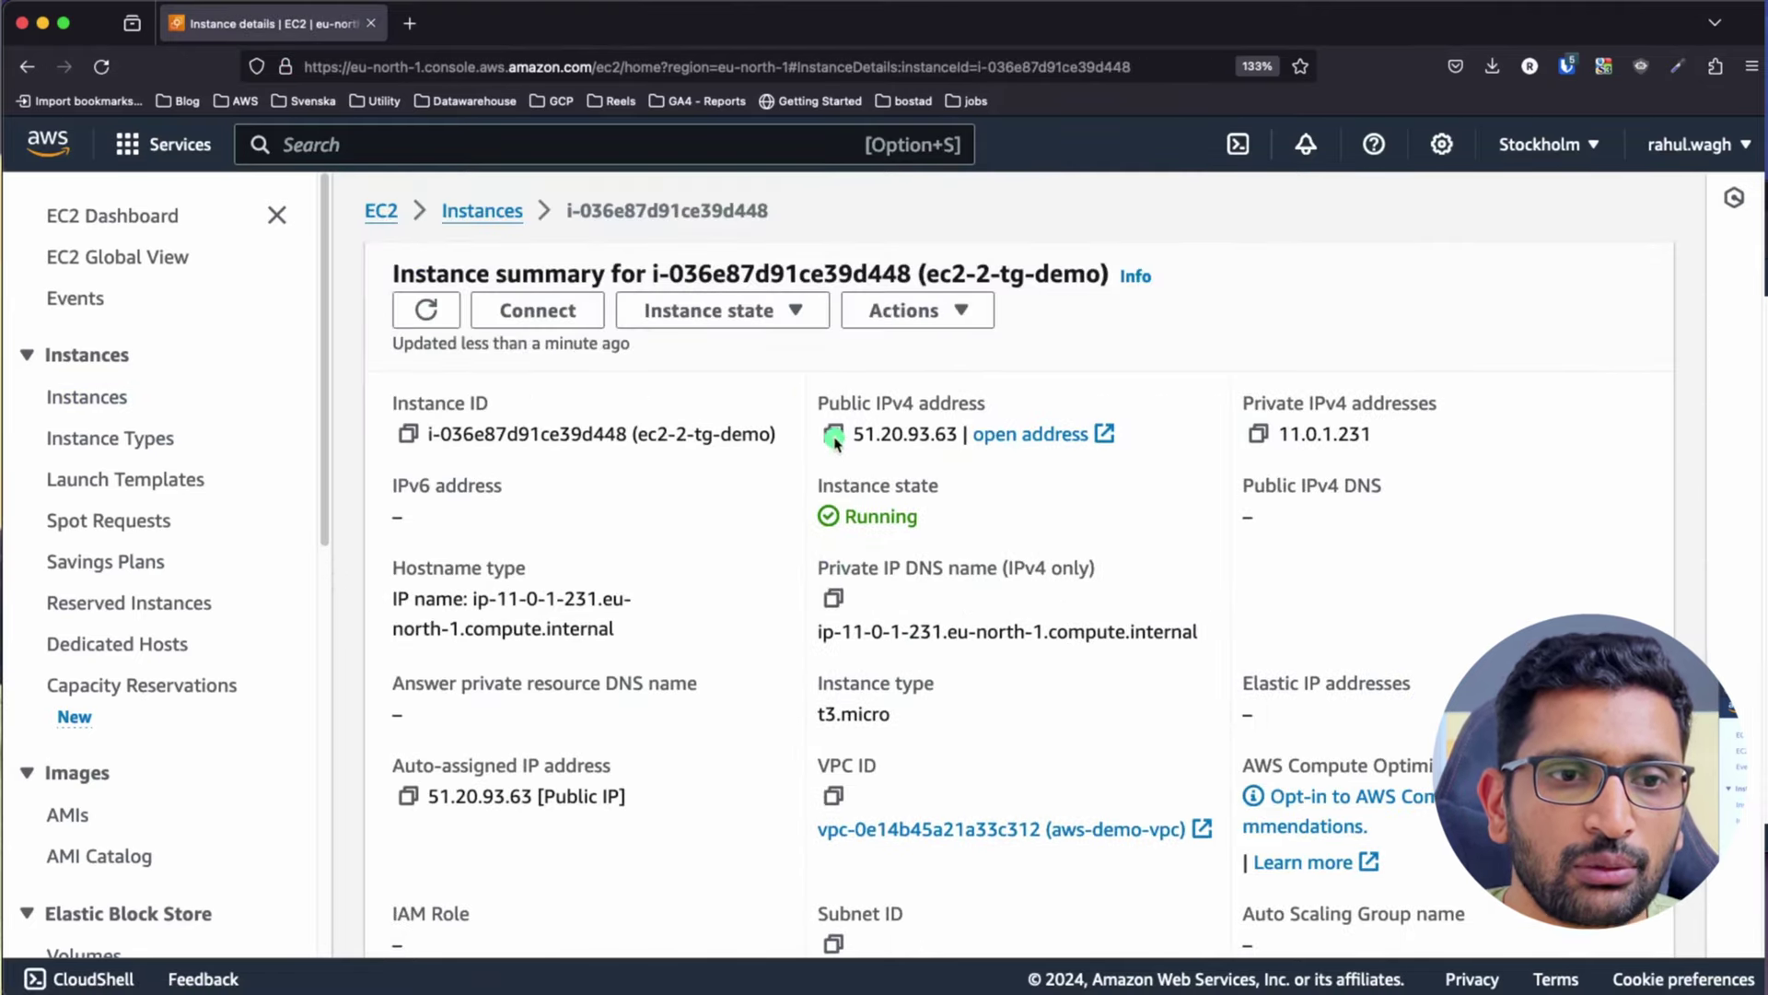
{"action": "left_click", "coordinate": [834, 432]}
{"action": "left_click", "coordinate": [410, 23]}
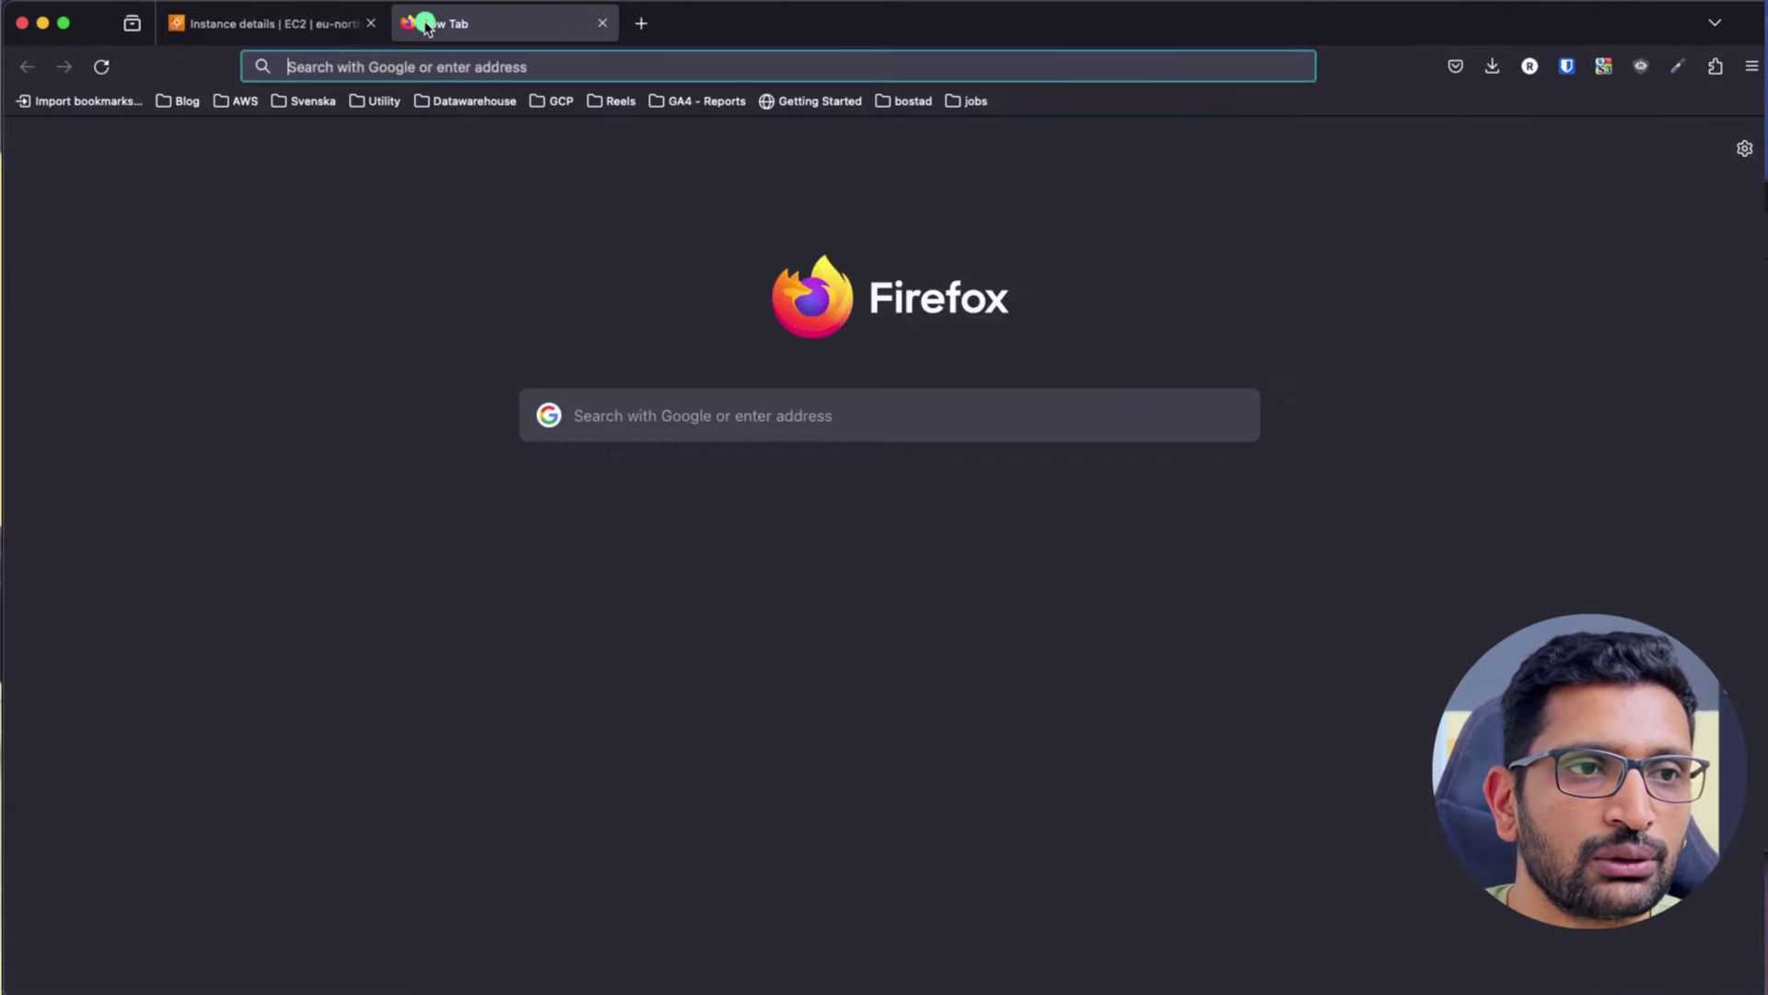
{"action": "key", "text": "super+v"}
{"action": "key", "text": "Return"}
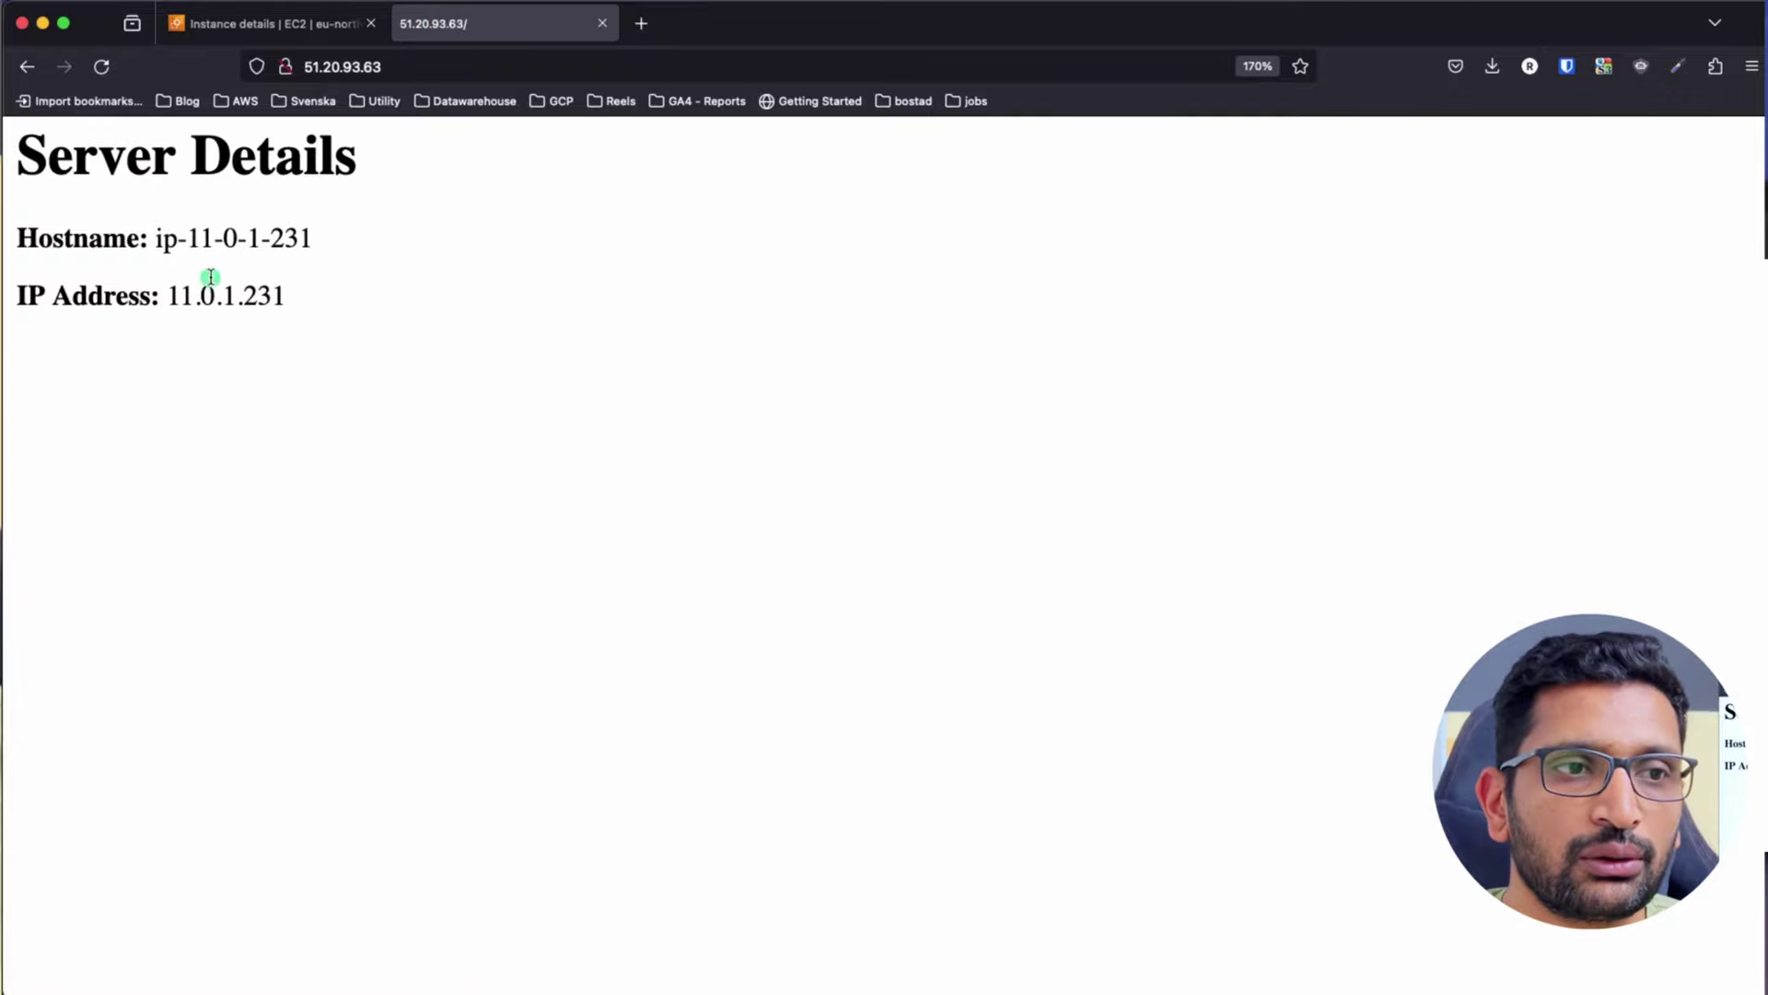
Compare the IP address on the served page with the private IPv4 address in the ec2-2-tg-demo details
{"action": "left_click_drag", "start_coordinate": [169, 293], "coordinate": [334, 309]}
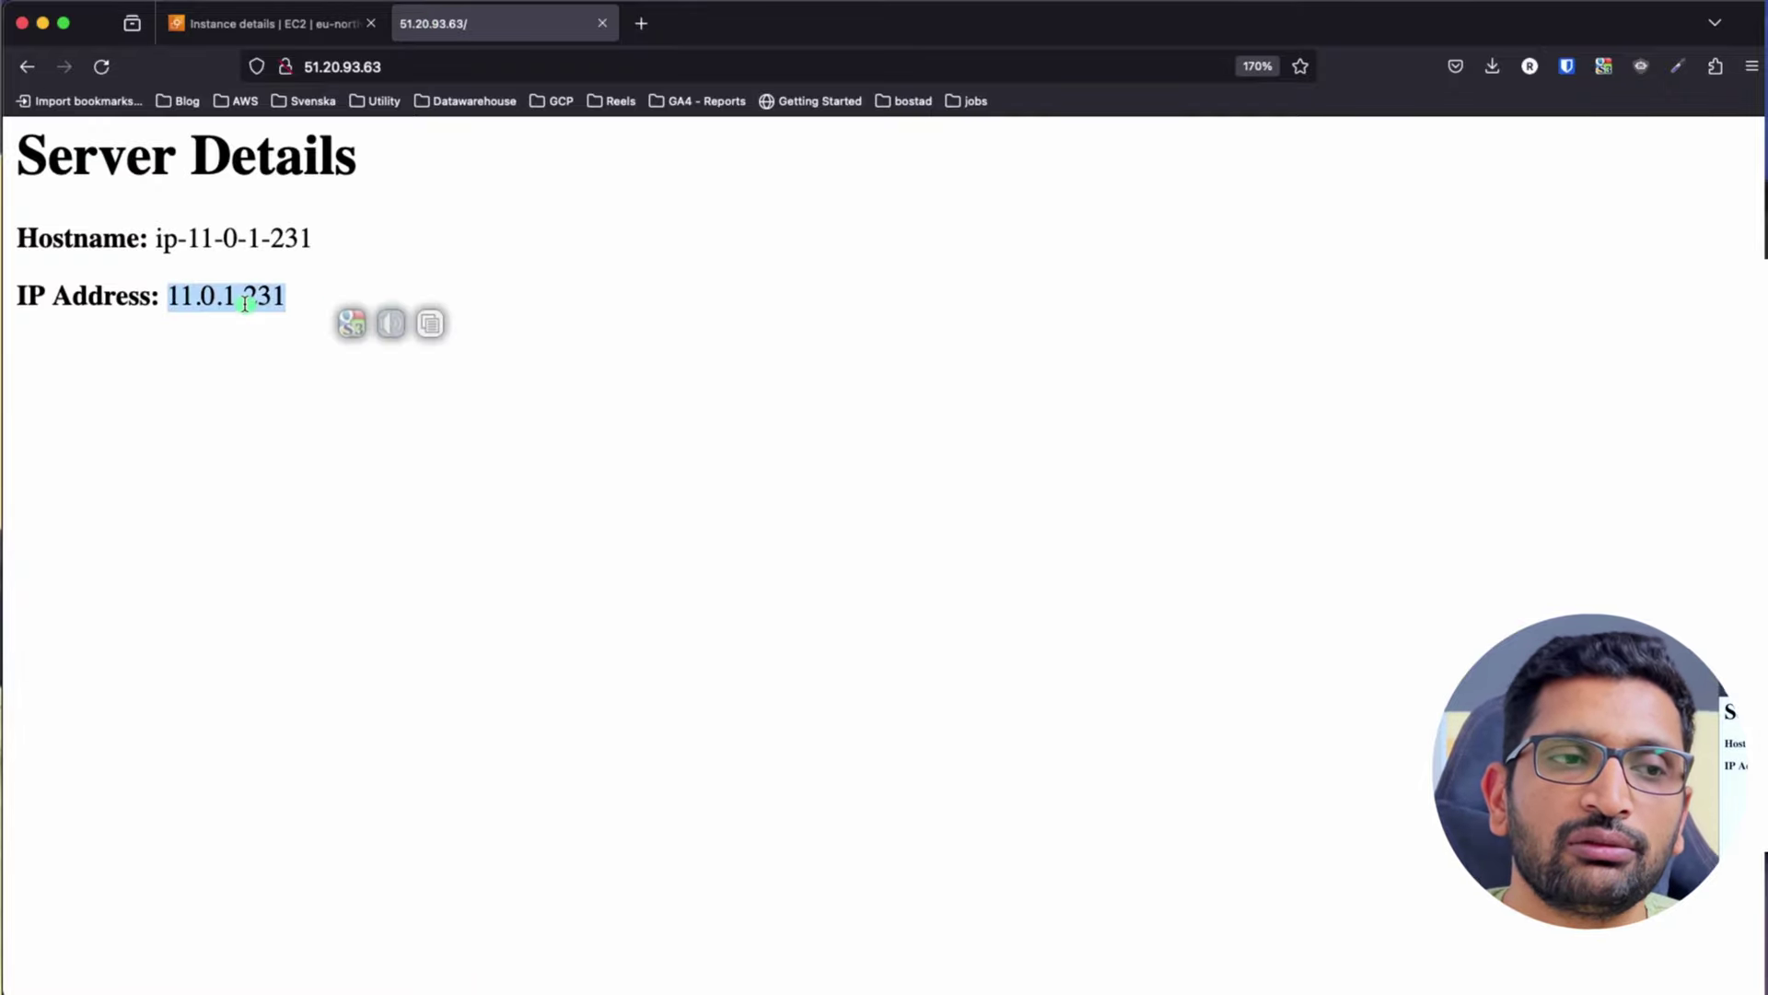
{"action": "left_click", "coordinate": [266, 28]}
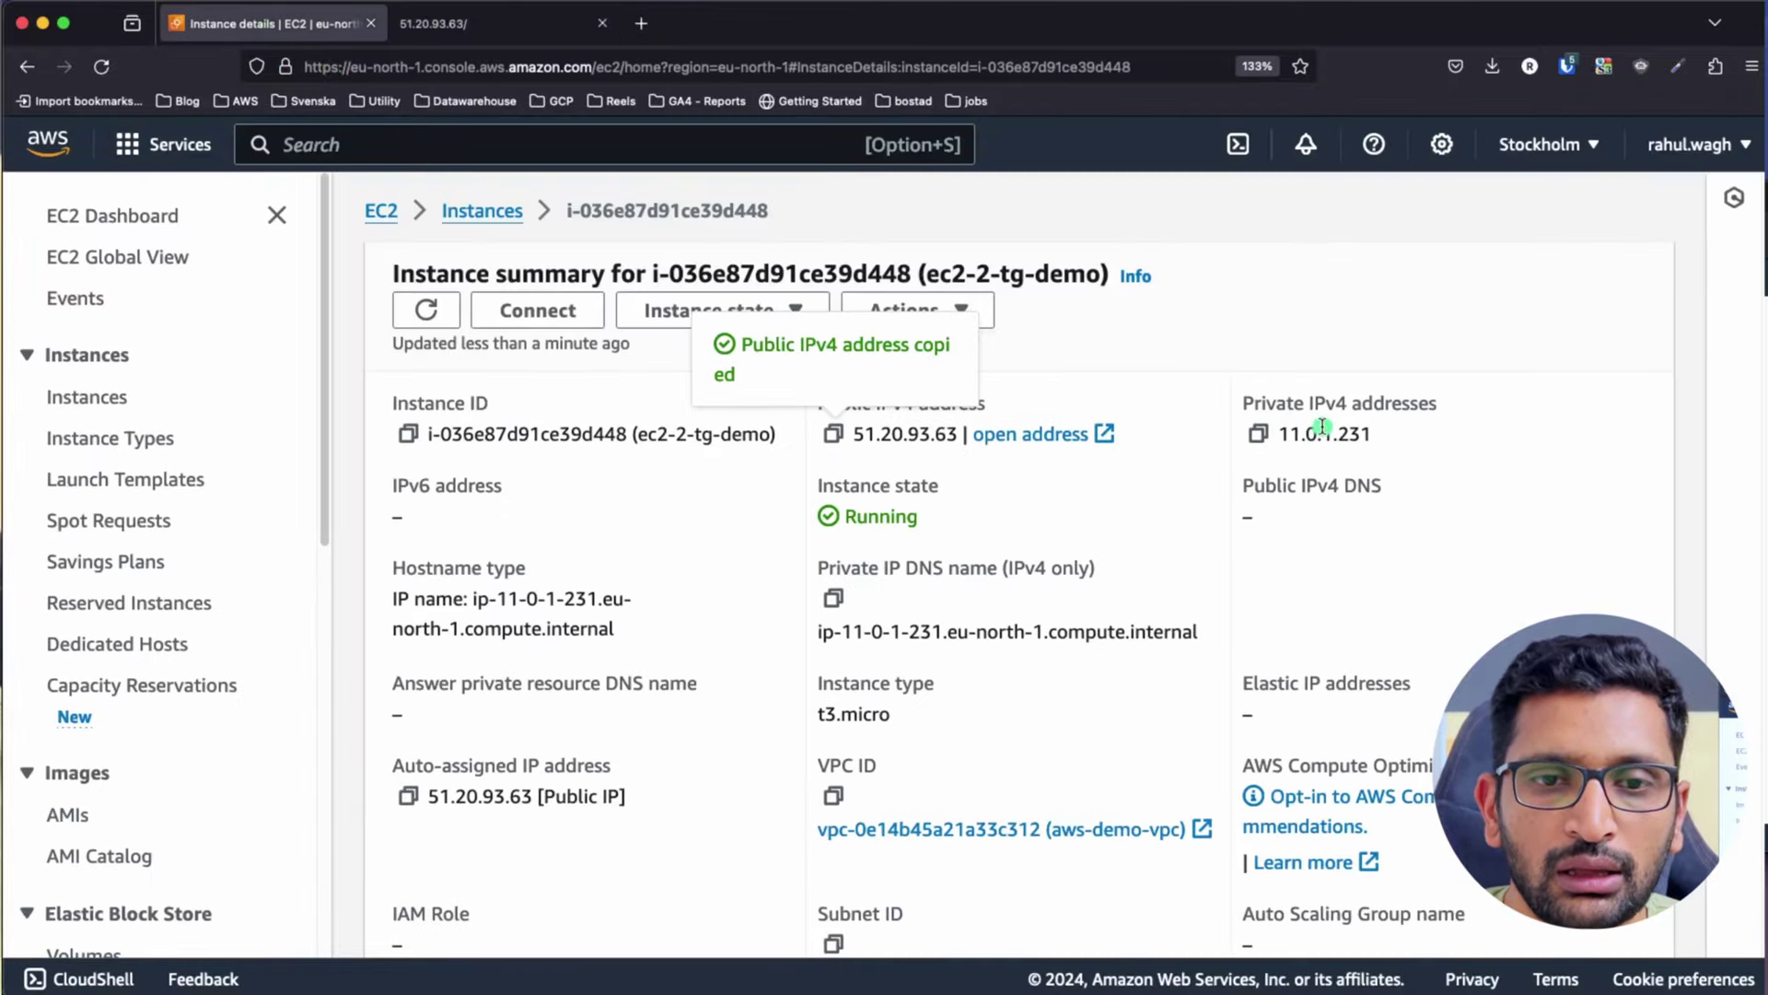
{"action": "left_click_drag", "start_coordinate": [1319, 431], "coordinate": [1426, 435]}
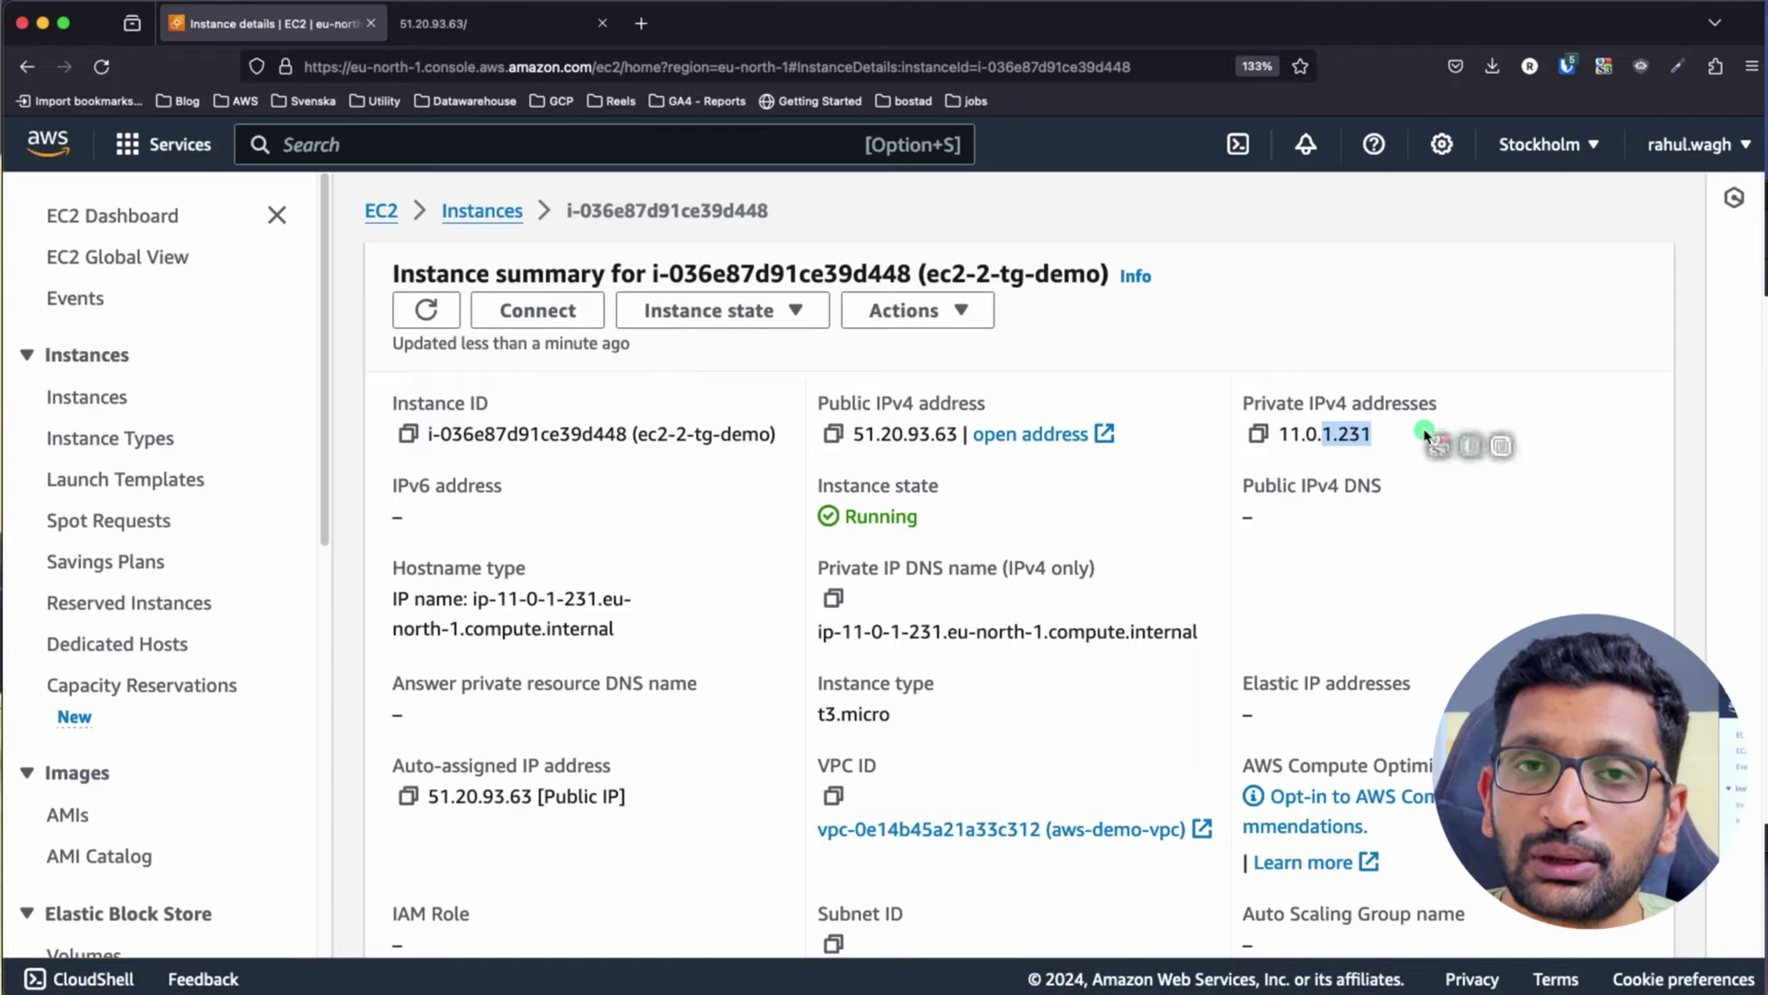
{"action": "left_click", "coordinate": [1290, 558]}
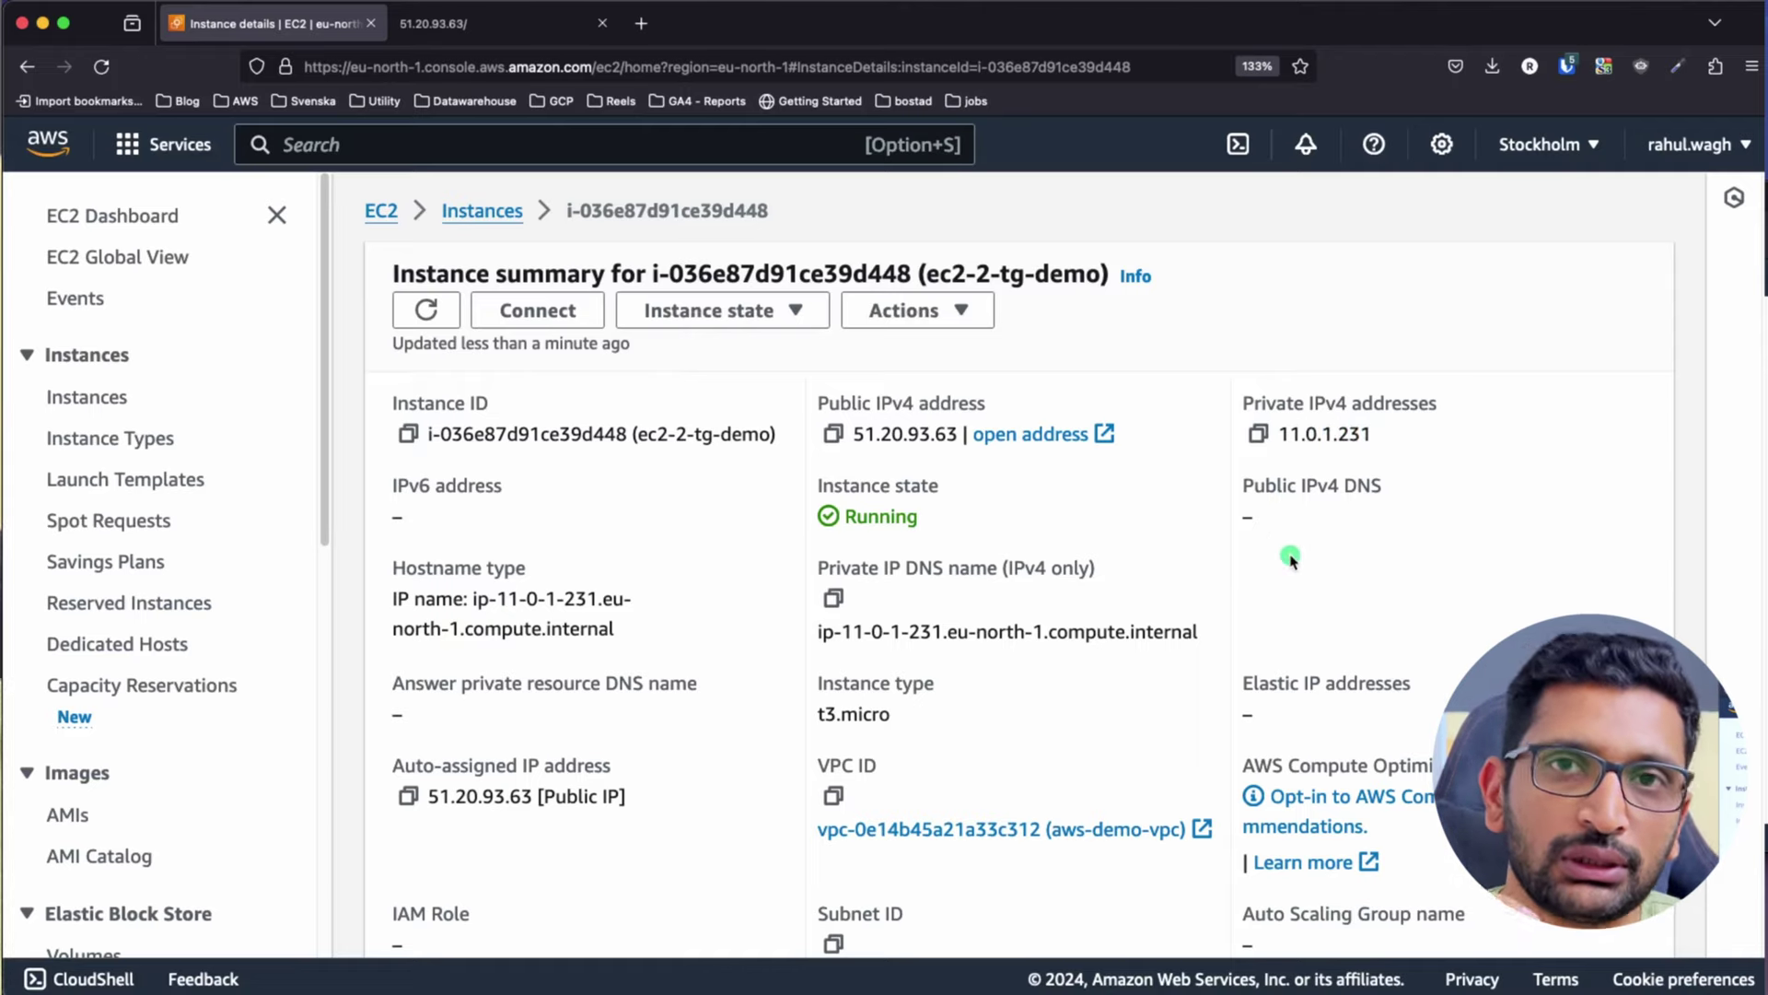
{"action": "key", "text": "super+Tab"}
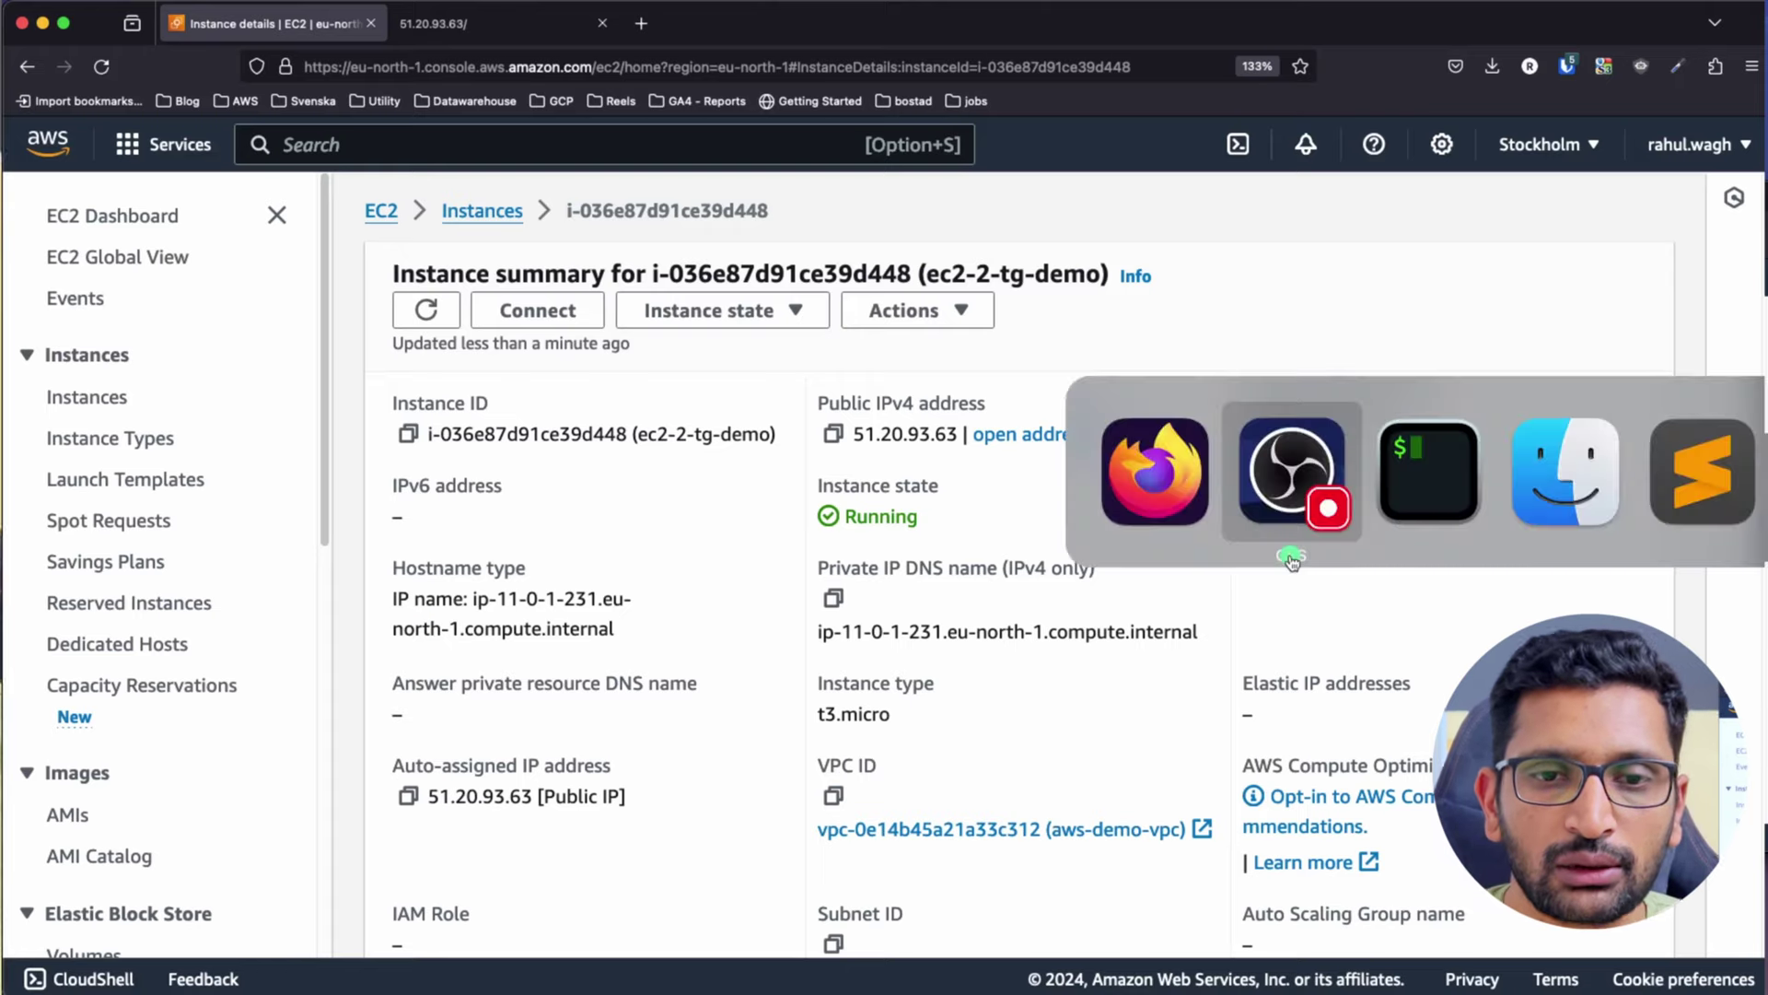
{"action": "key", "text": "super+Tab"}
{"action": "key", "text": "super+Tab"}
{"action": "key", "text": "super+Tab"}
{"action": "key", "text": "super+Tab"}
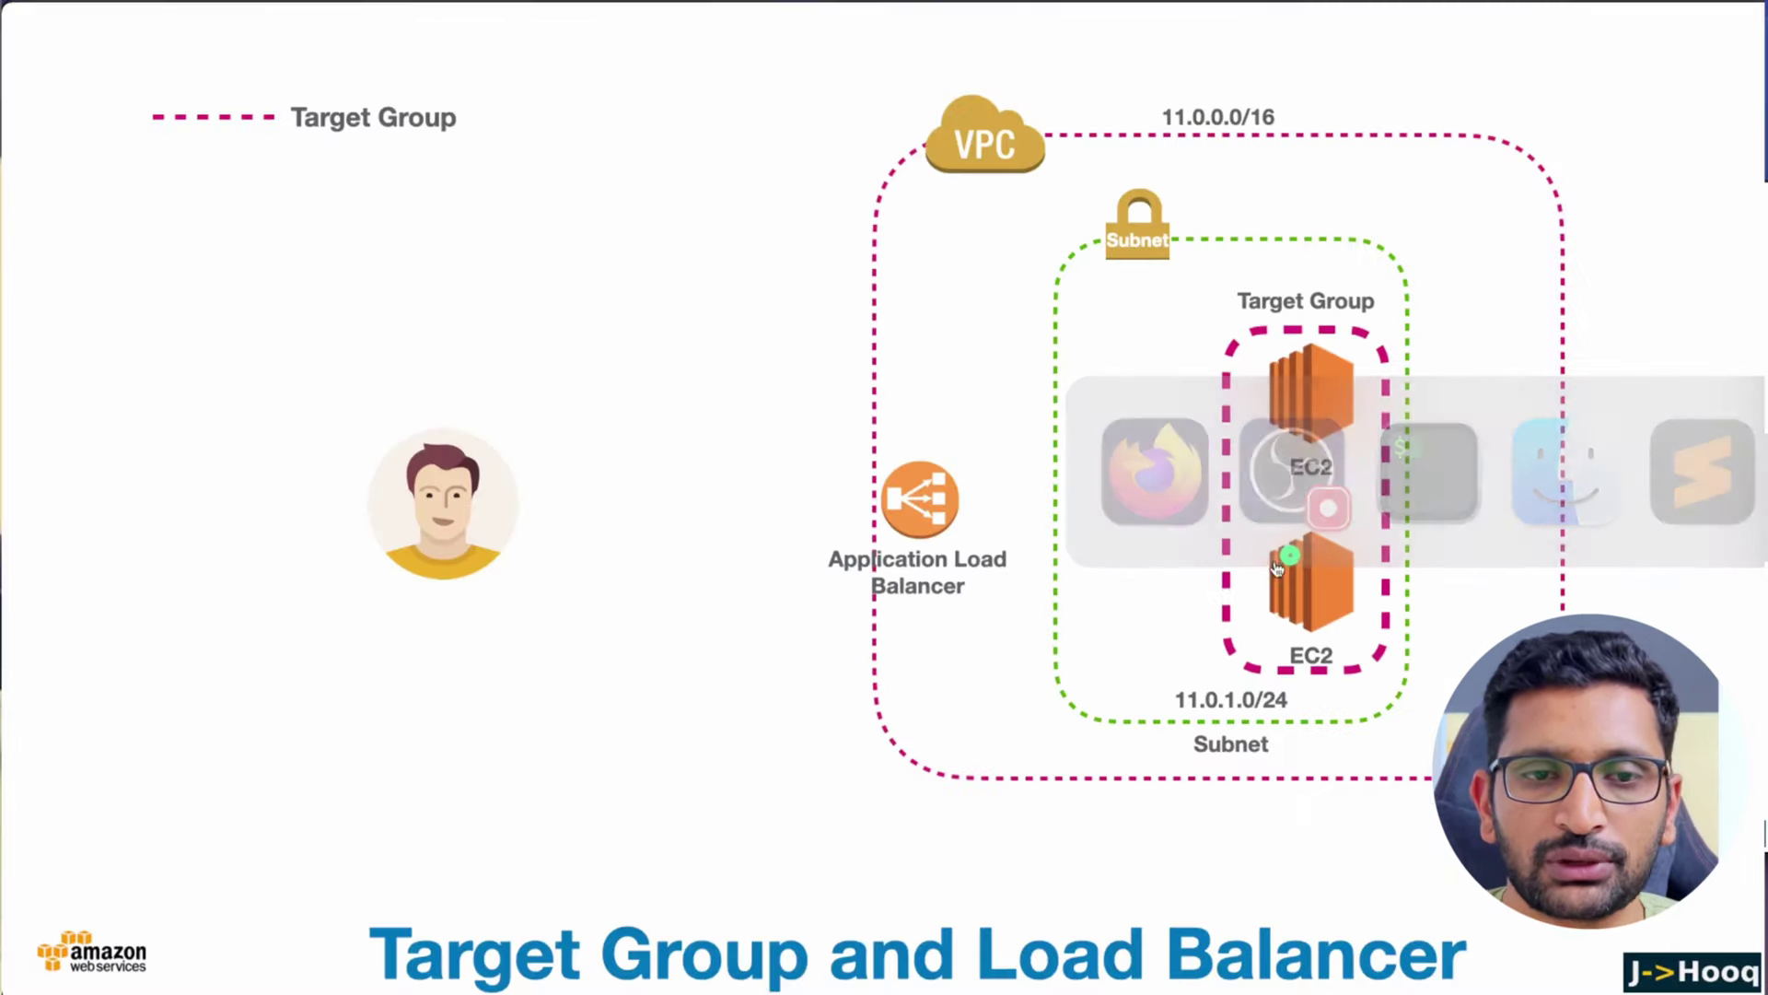
{"action": "left_click", "coordinate": [783, 659]}
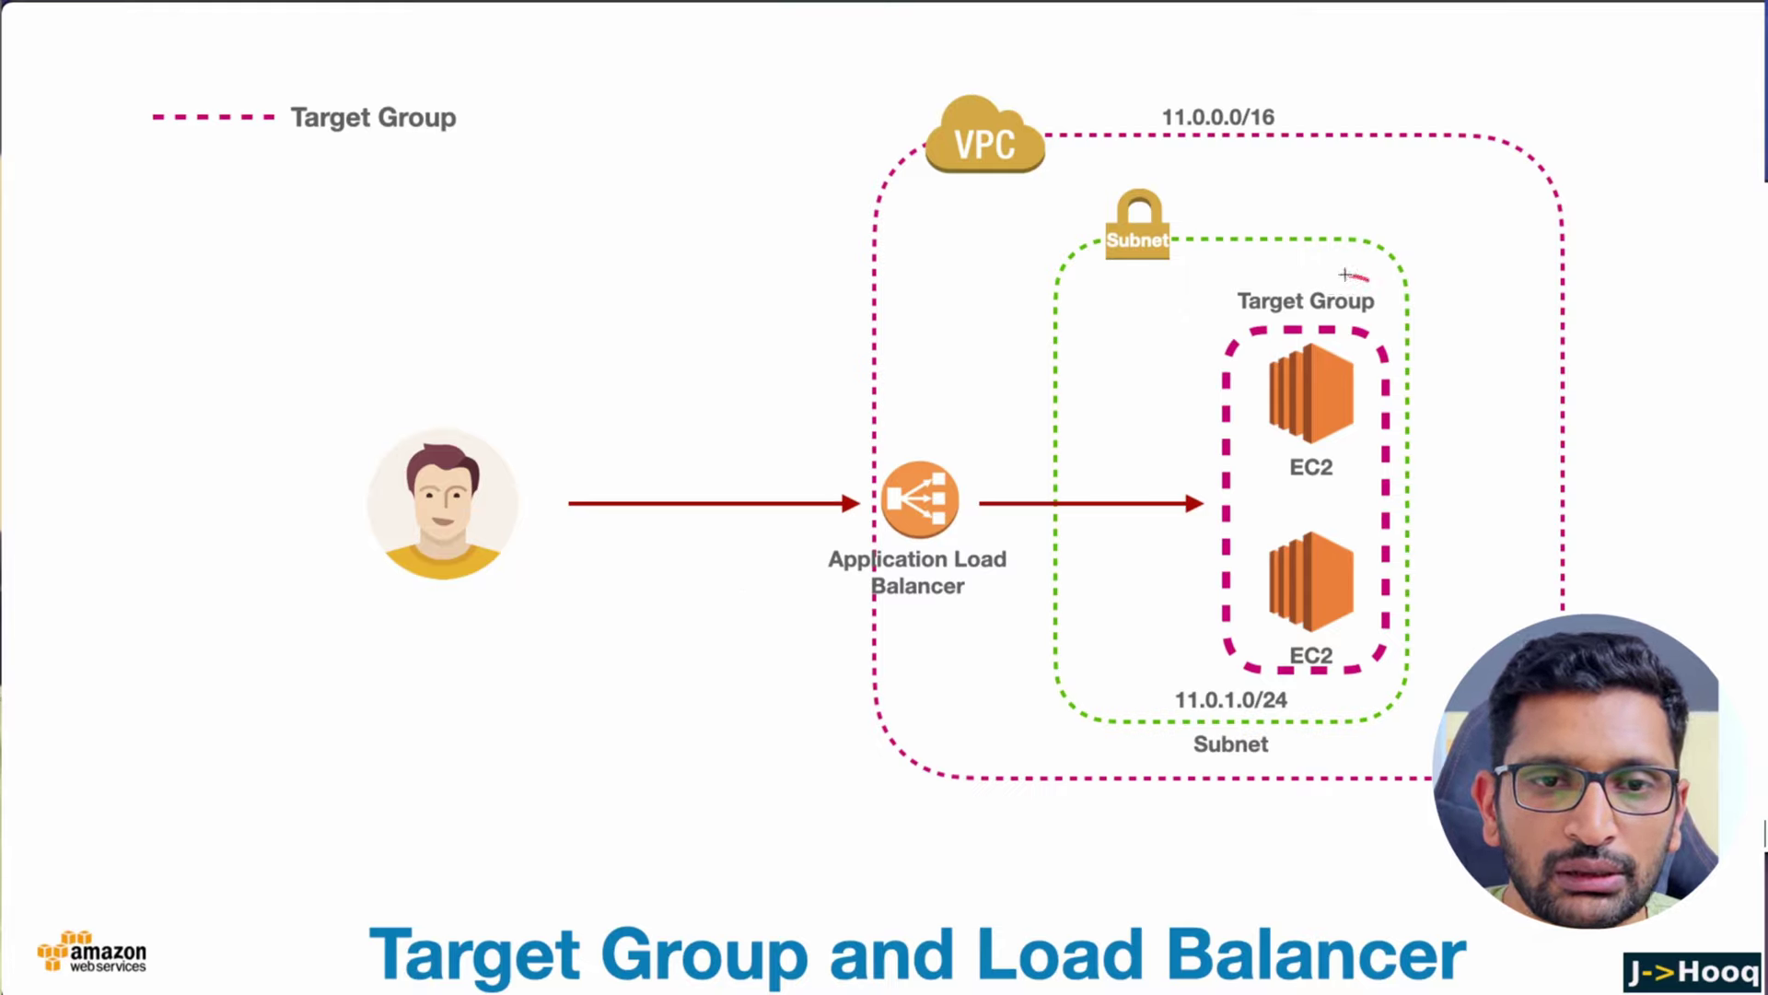
{"action": "mouse_move", "coordinate": [1345, 275]}
{"action": "left_mouse_down"}
{"action": "mouse_move", "coordinate": [1230, 285]}
{"action": "mouse_move", "coordinate": [1390, 308]}
{"action": "left_mouse_up"}
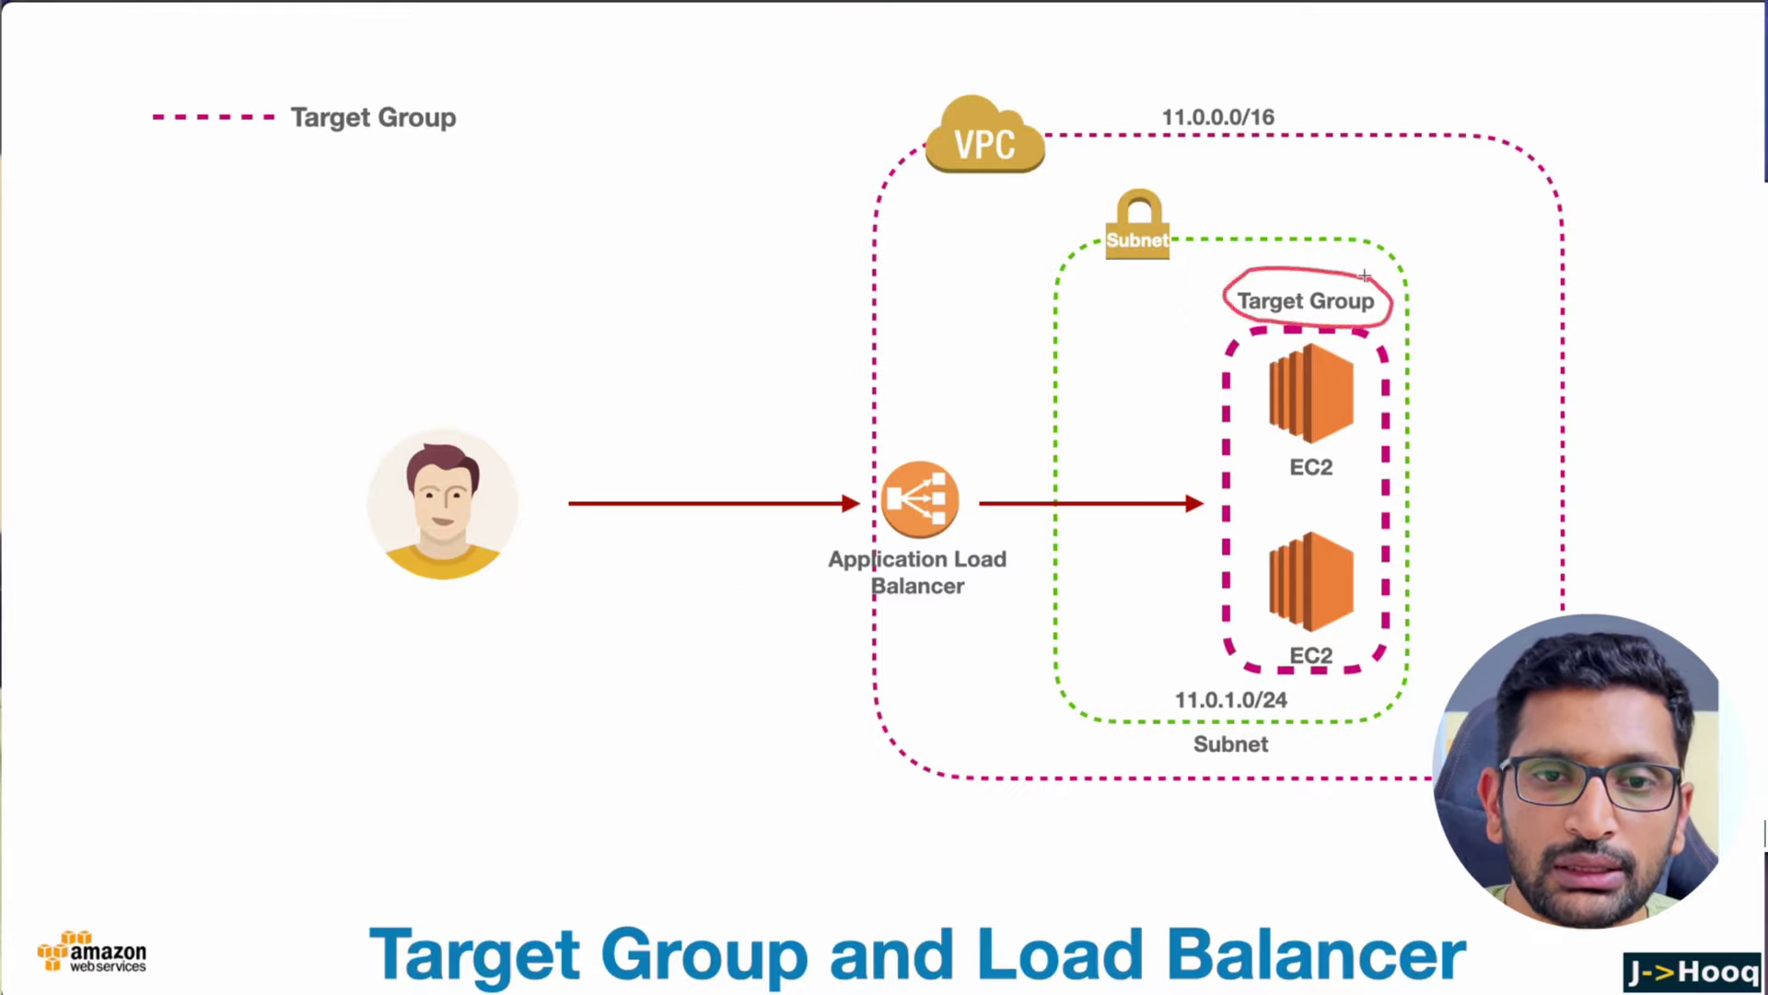
{"action": "mouse_move", "coordinate": [1301, 347]}
{"action": "left_mouse_down"}
{"action": "mouse_move", "coordinate": [1250, 471]}
{"action": "mouse_move", "coordinate": [1377, 391]}
{"action": "mouse_move", "coordinate": [1345, 354]}
{"action": "left_mouse_up"}
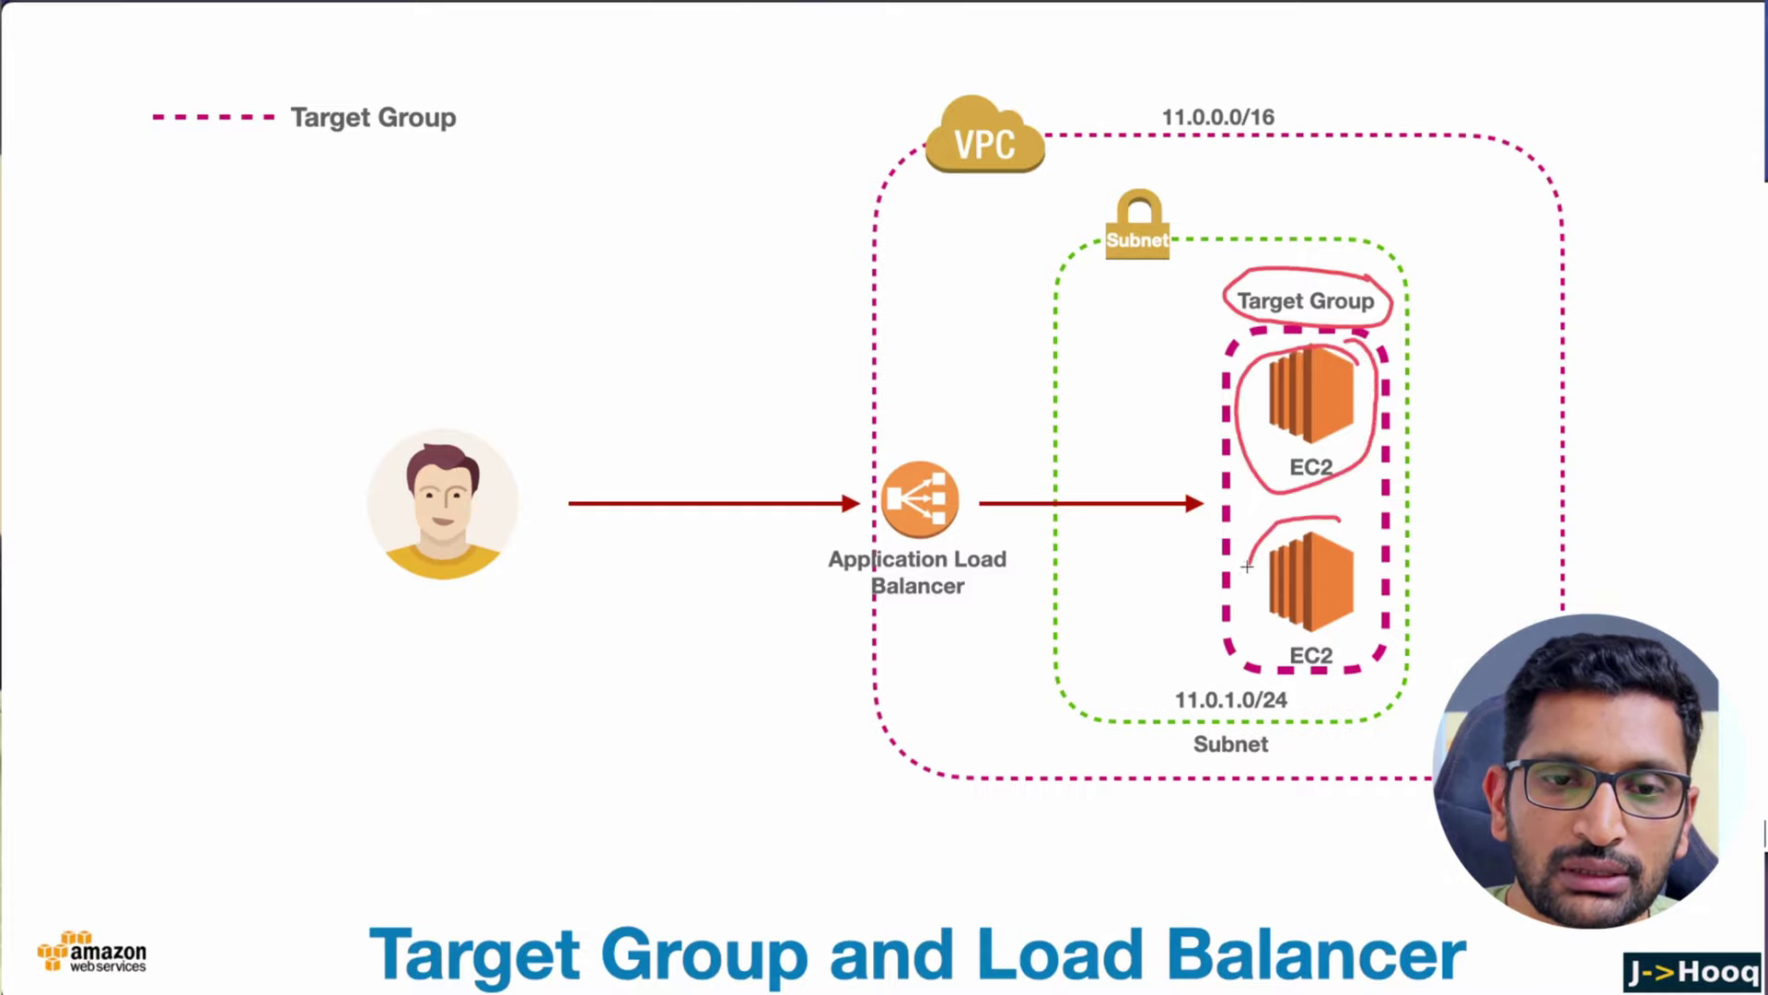
{"action": "mouse_move", "coordinate": [1247, 567]}
{"action": "left_mouse_down"}
{"action": "mouse_move", "coordinate": [1300, 671]}
{"action": "mouse_move", "coordinate": [1383, 597]}
{"action": "left_mouse_up"}
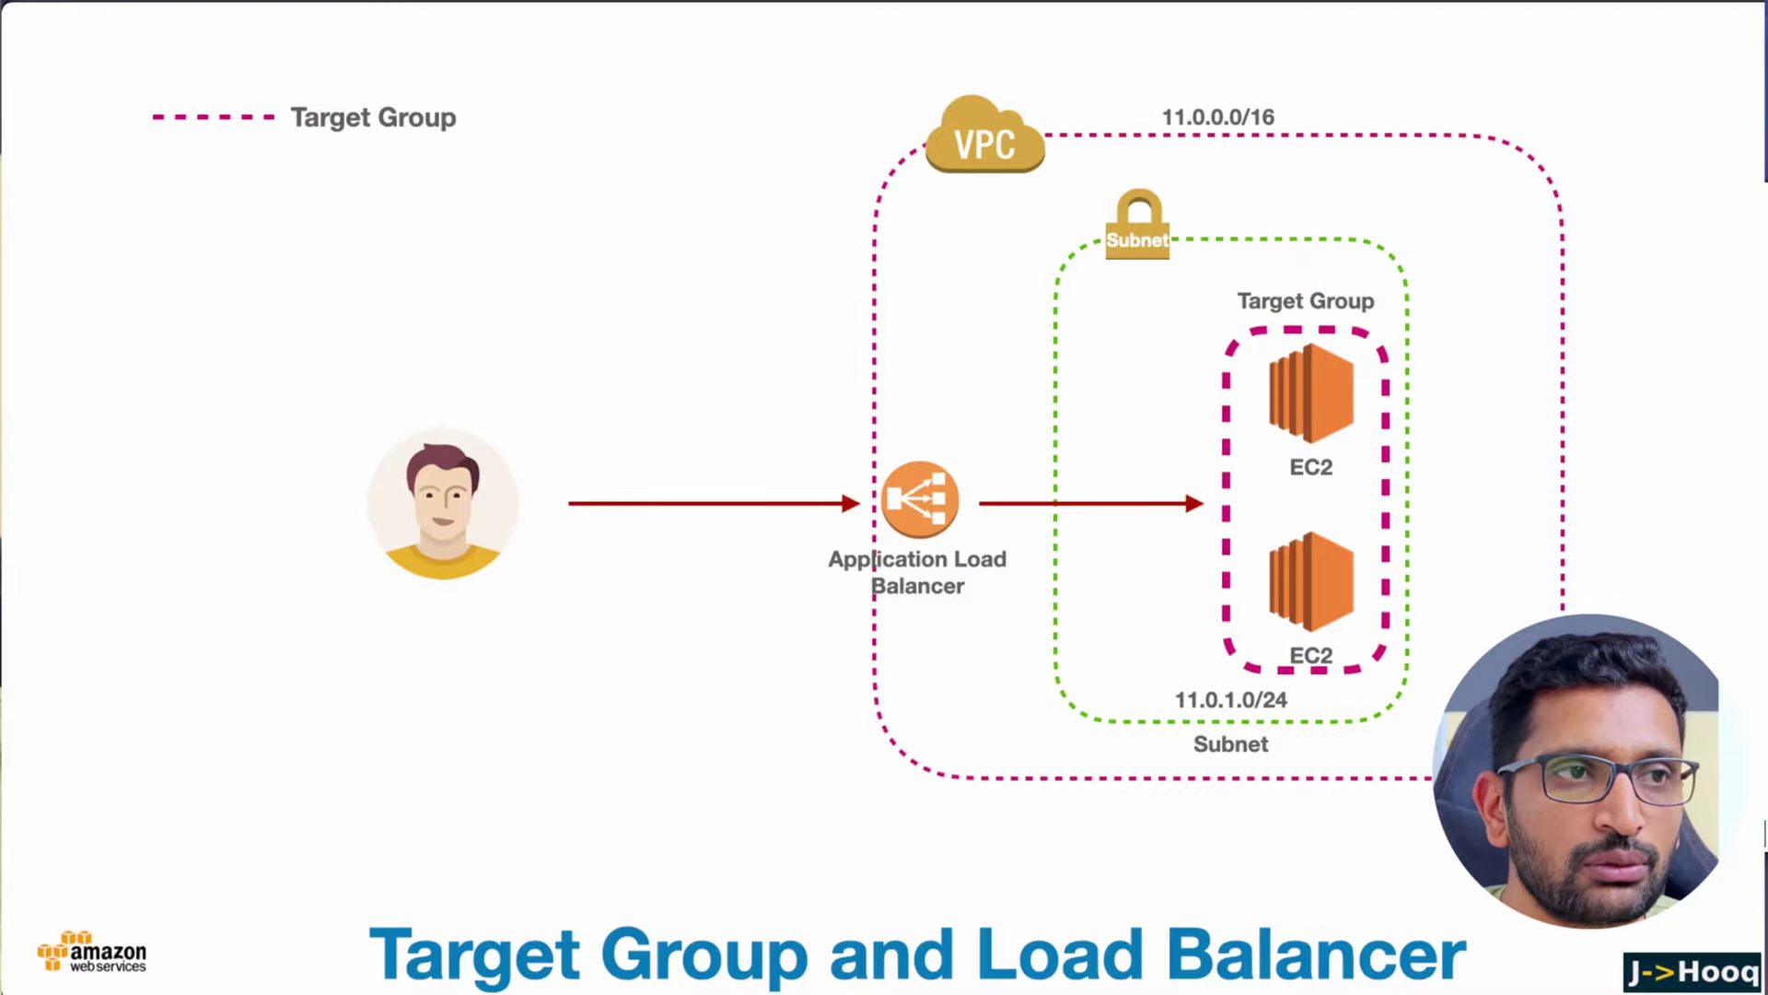
{"action": "key", "text": "super+Tab"}
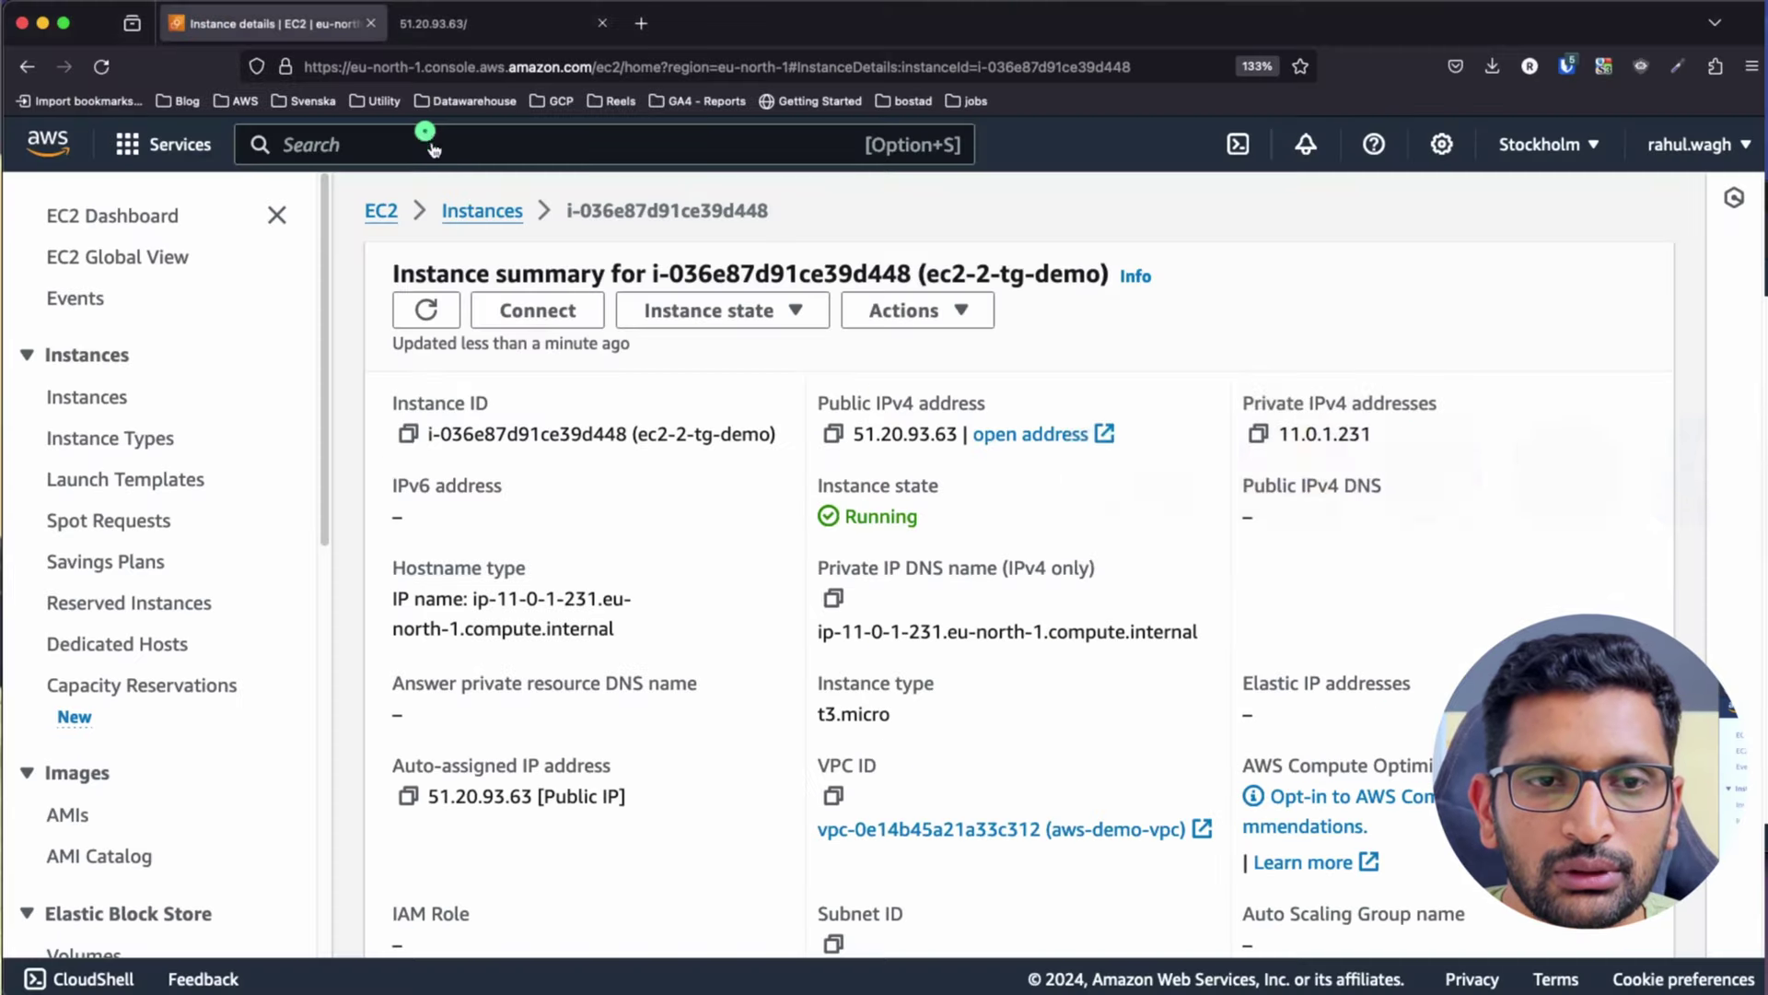
Return to the AWS console home, close the server test page, and find and open the EC2 service
{"action": "left_click", "coordinate": [51, 147]}
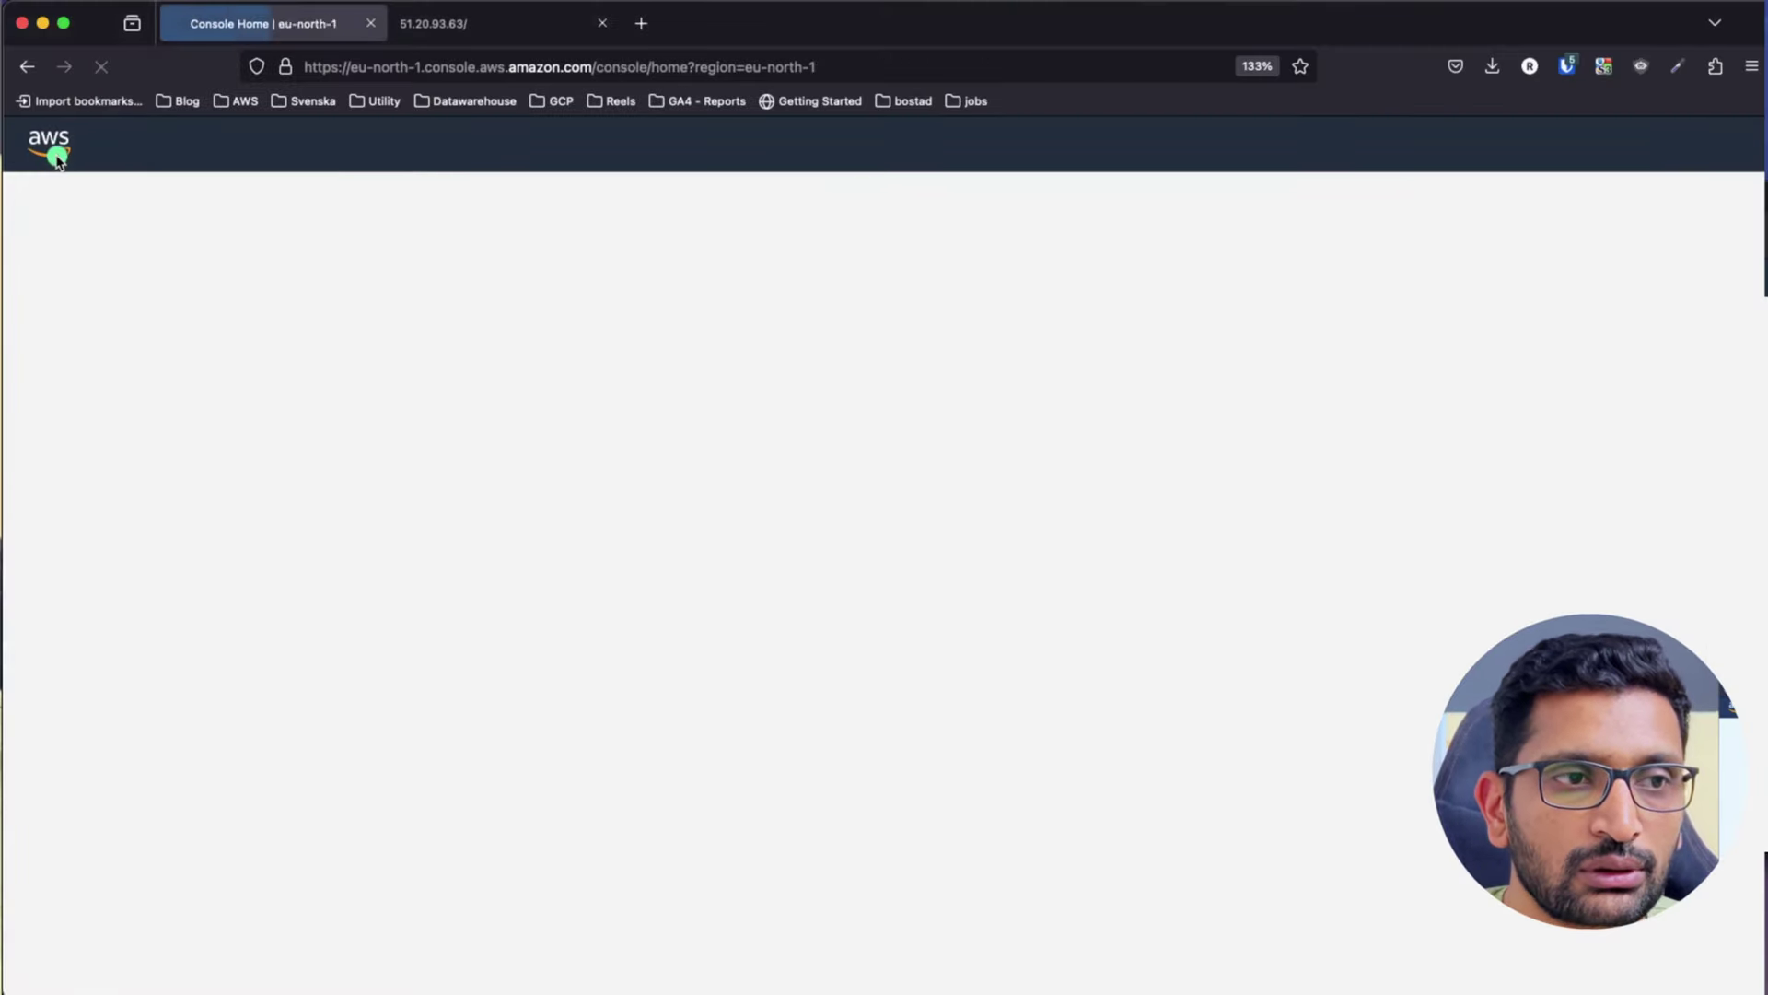
{"action": "left_click", "coordinate": [603, 24]}
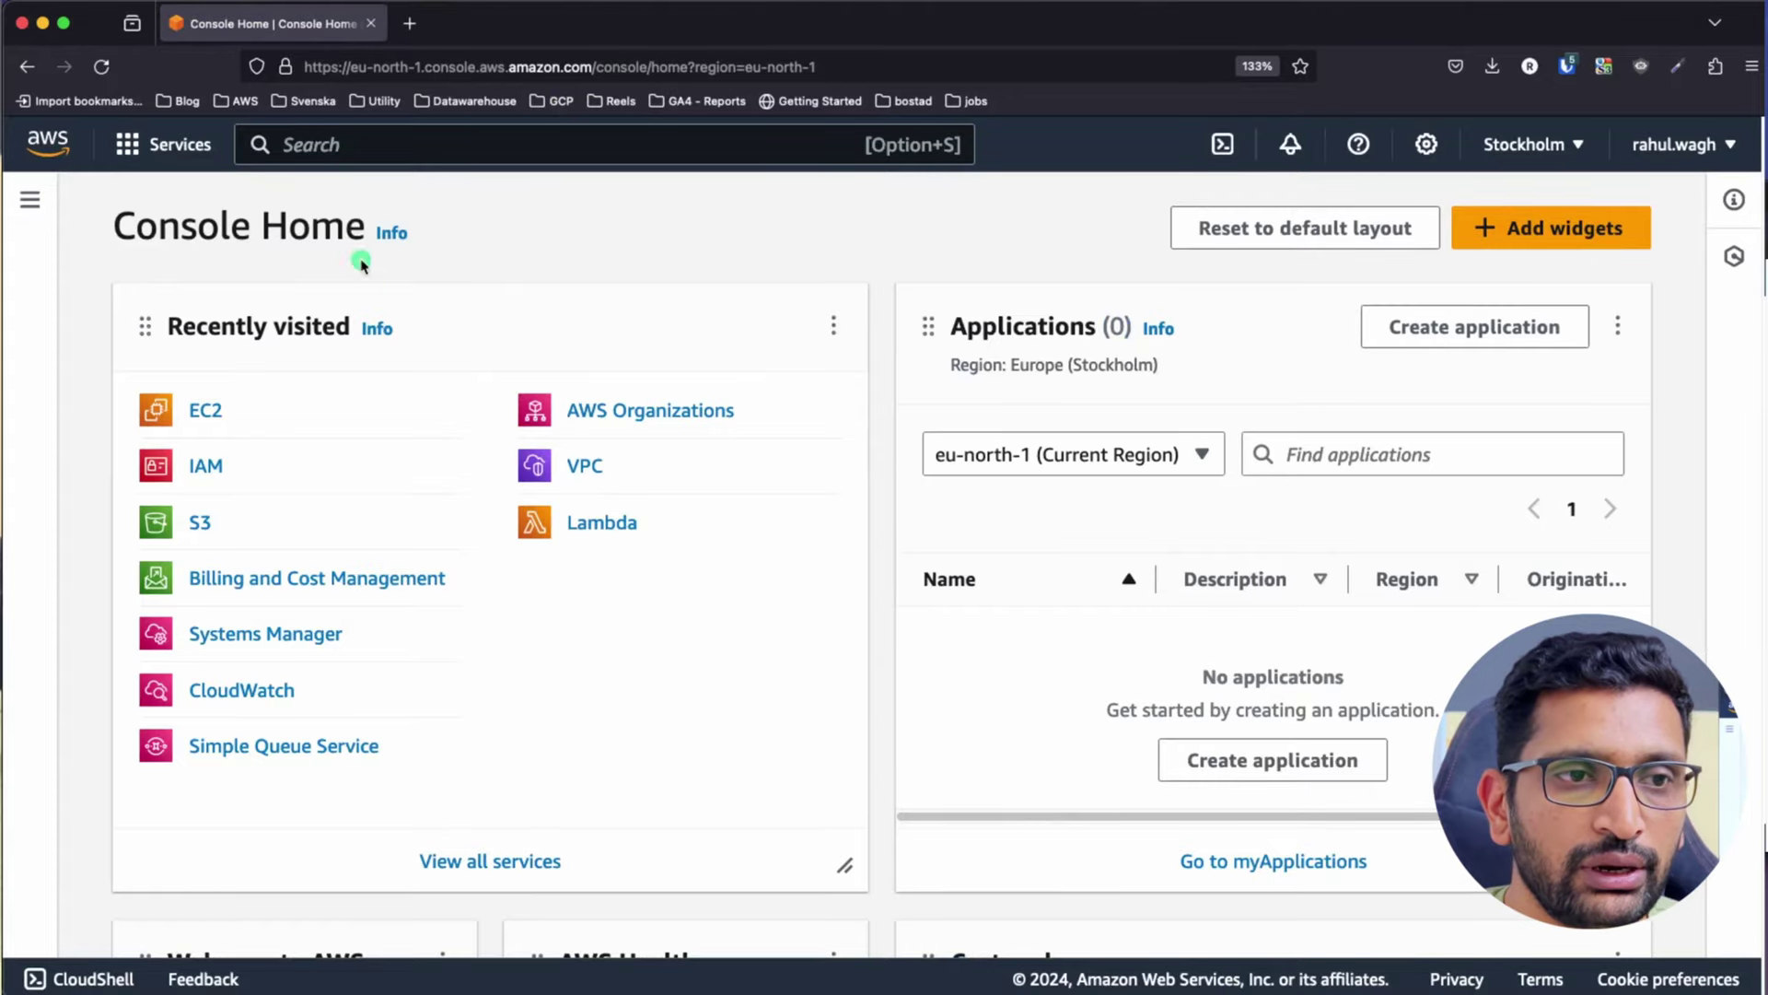
{"action": "left_click", "coordinate": [308, 145]}
{"action": "type", "text": "ec2"}
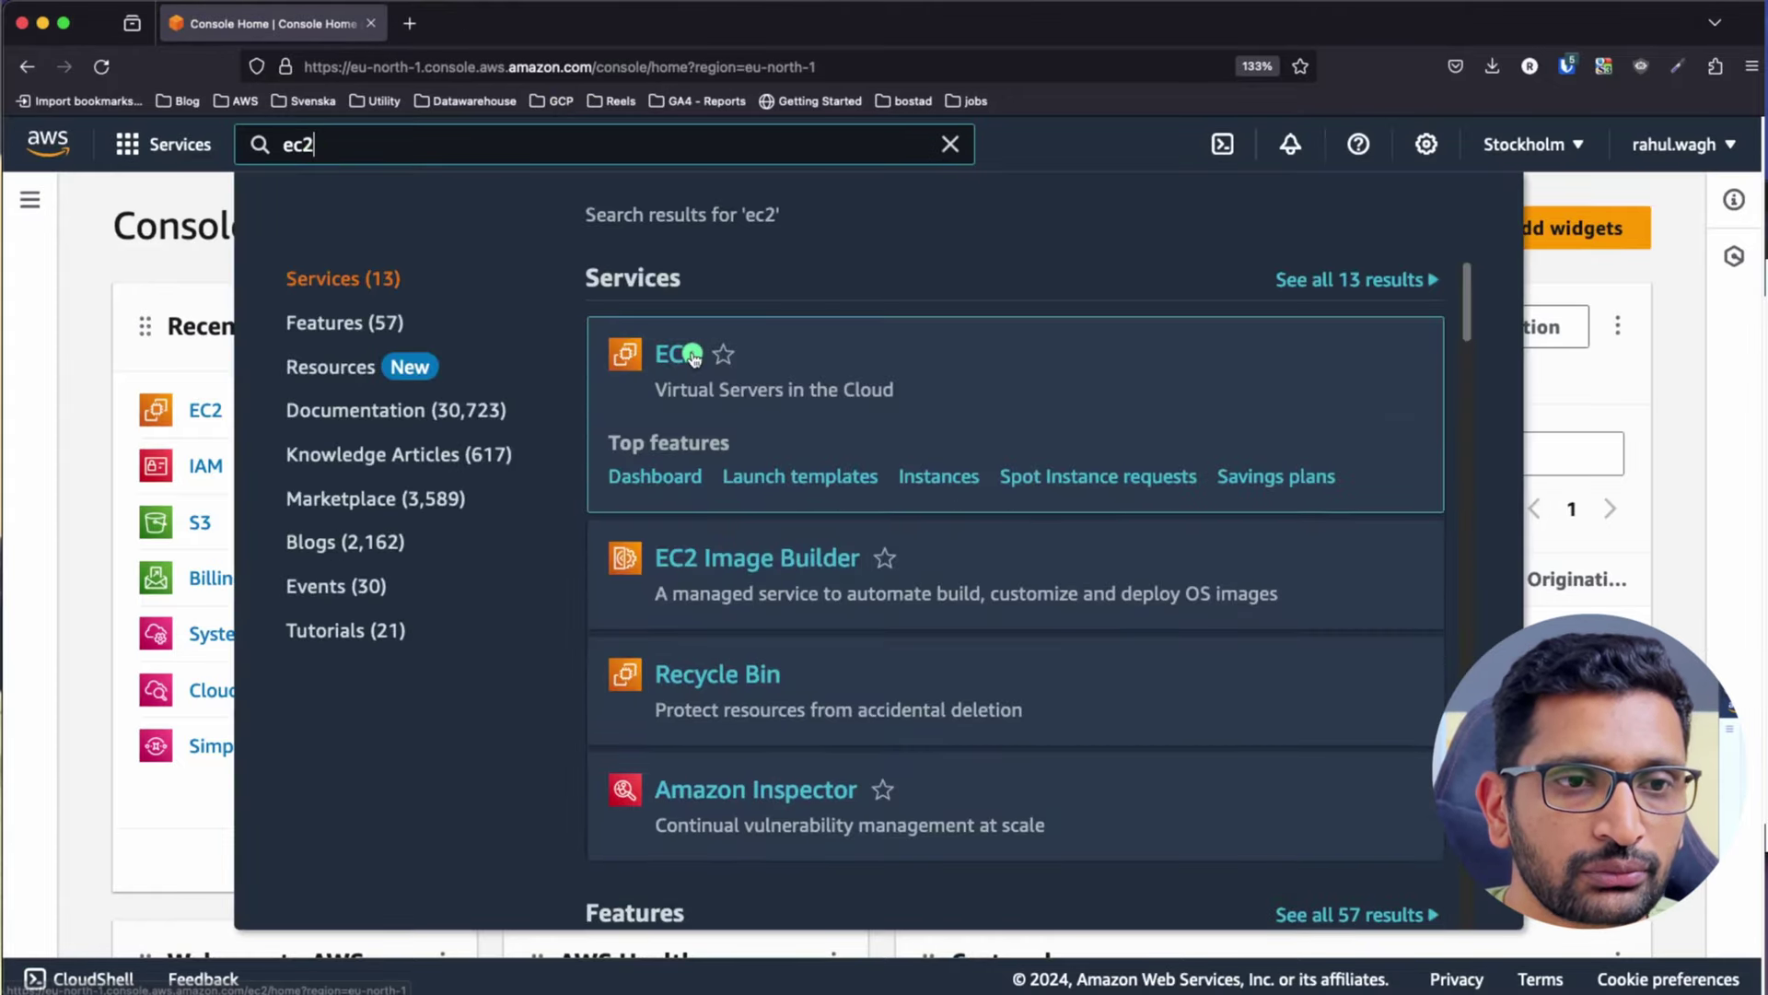
{"action": "left_click", "coordinate": [673, 353]}
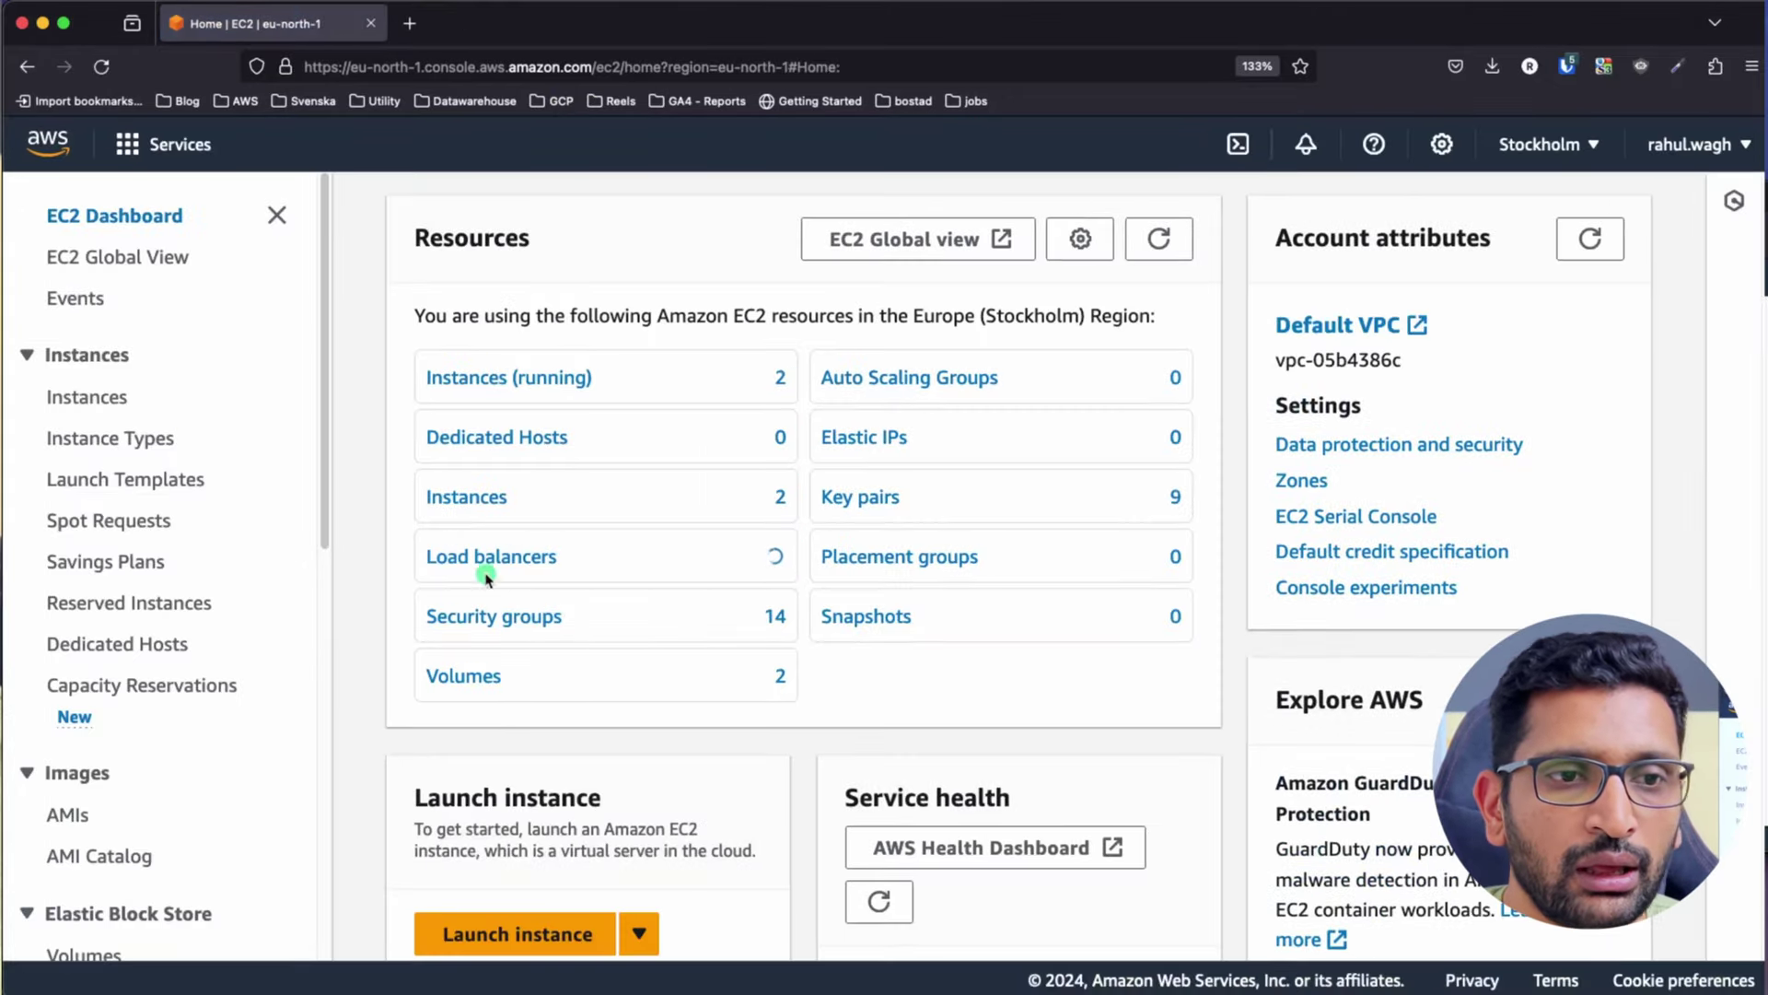
Open the load balancing target groups list, collapse its details pane and start creating a target group
{"action": "scroll", "coordinate": [241, 509], "scroll_direction": "down", "scroll_amount": 3}
{"action": "scroll", "coordinate": [241, 509], "scroll_direction": "down", "scroll_amount": 5}
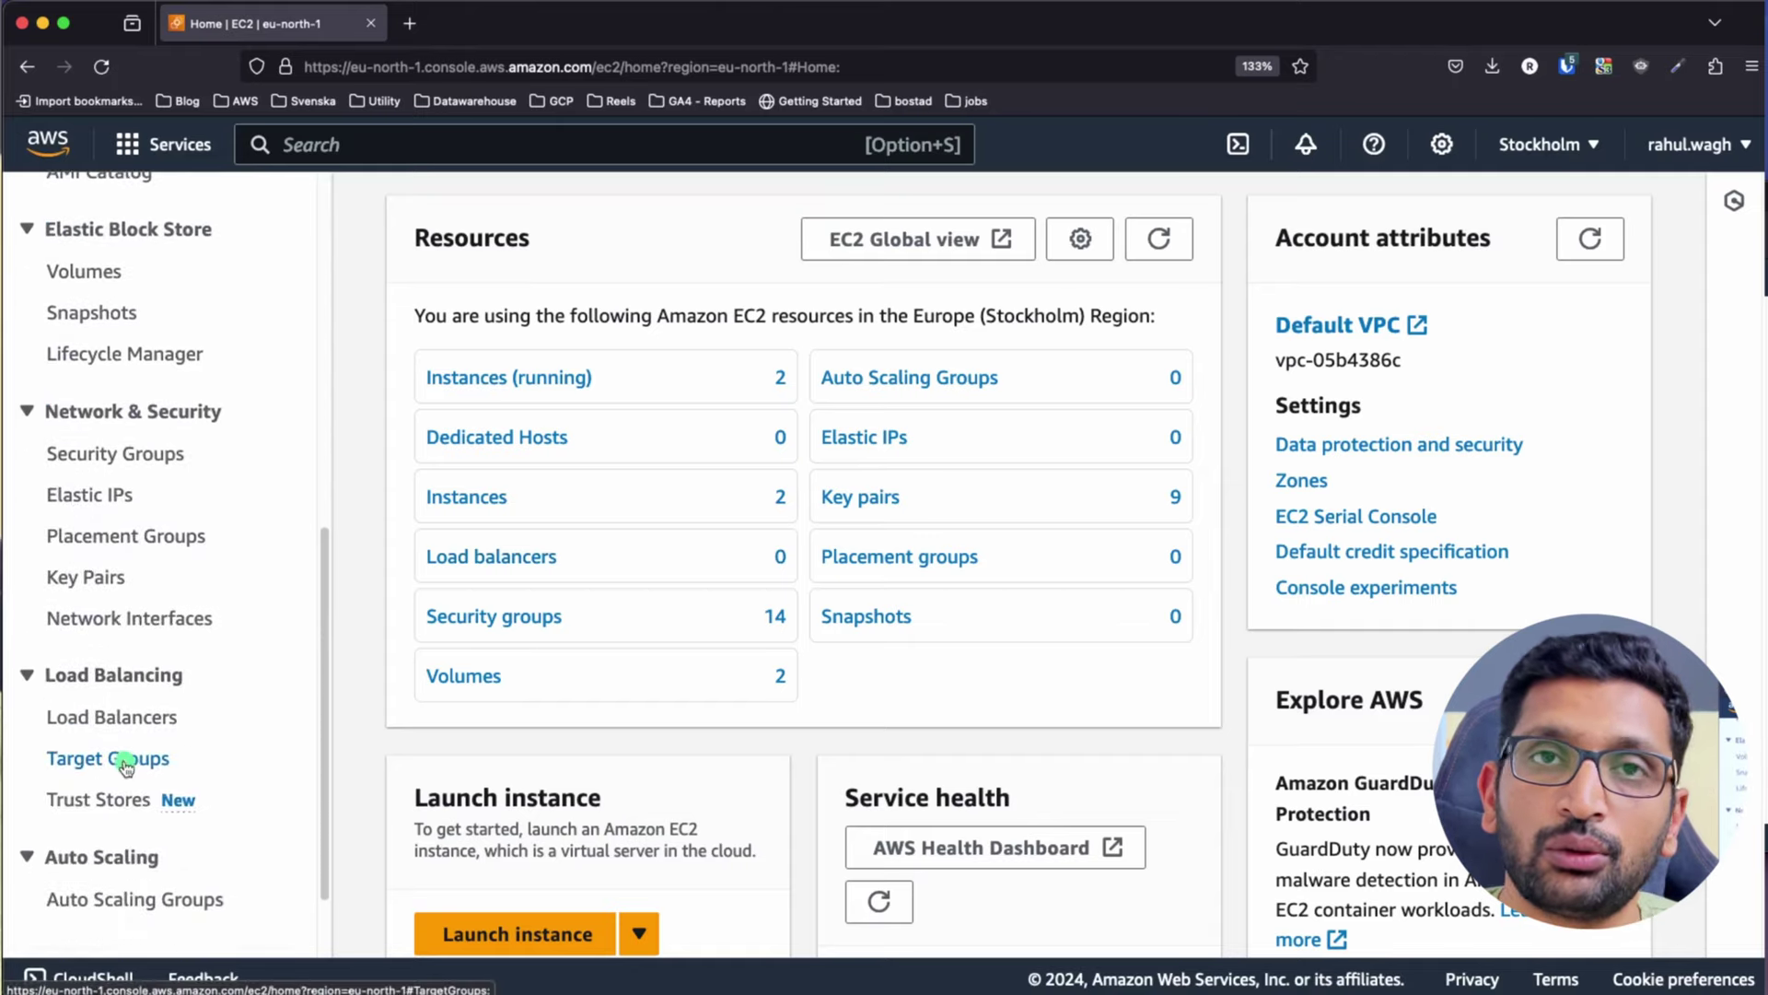
{"action": "left_click", "coordinate": [127, 765]}
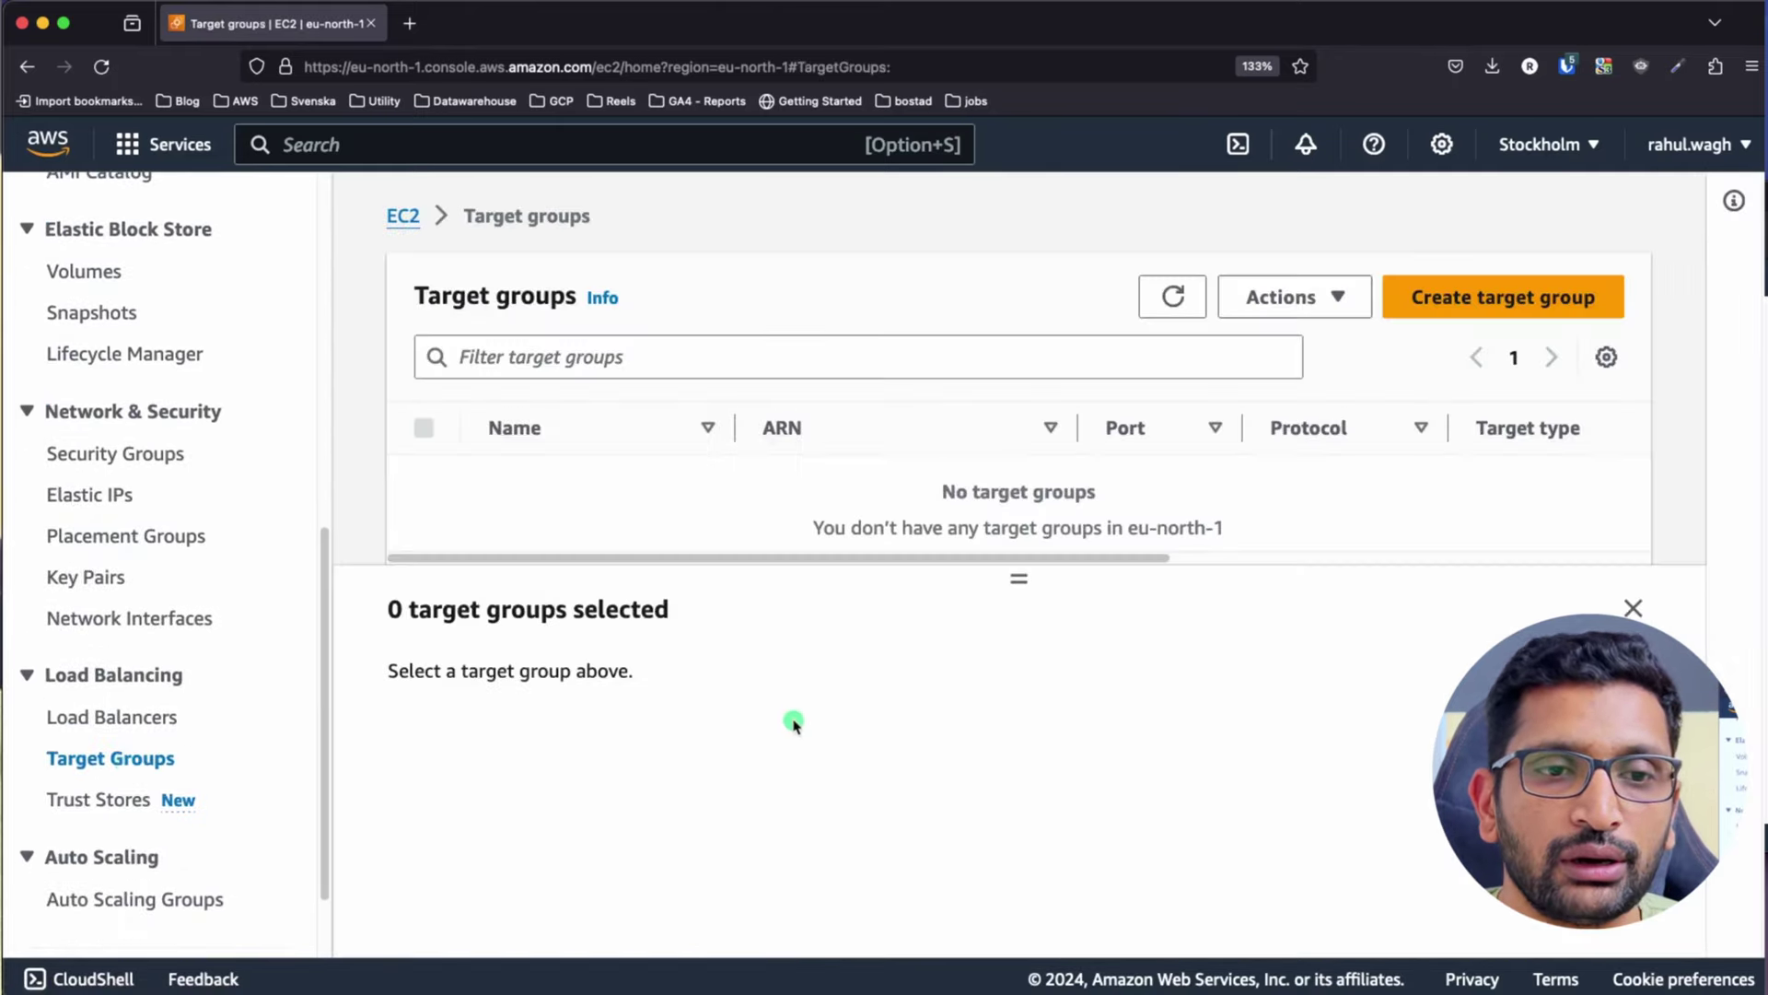
{"action": "left_click", "coordinate": [1637, 607]}
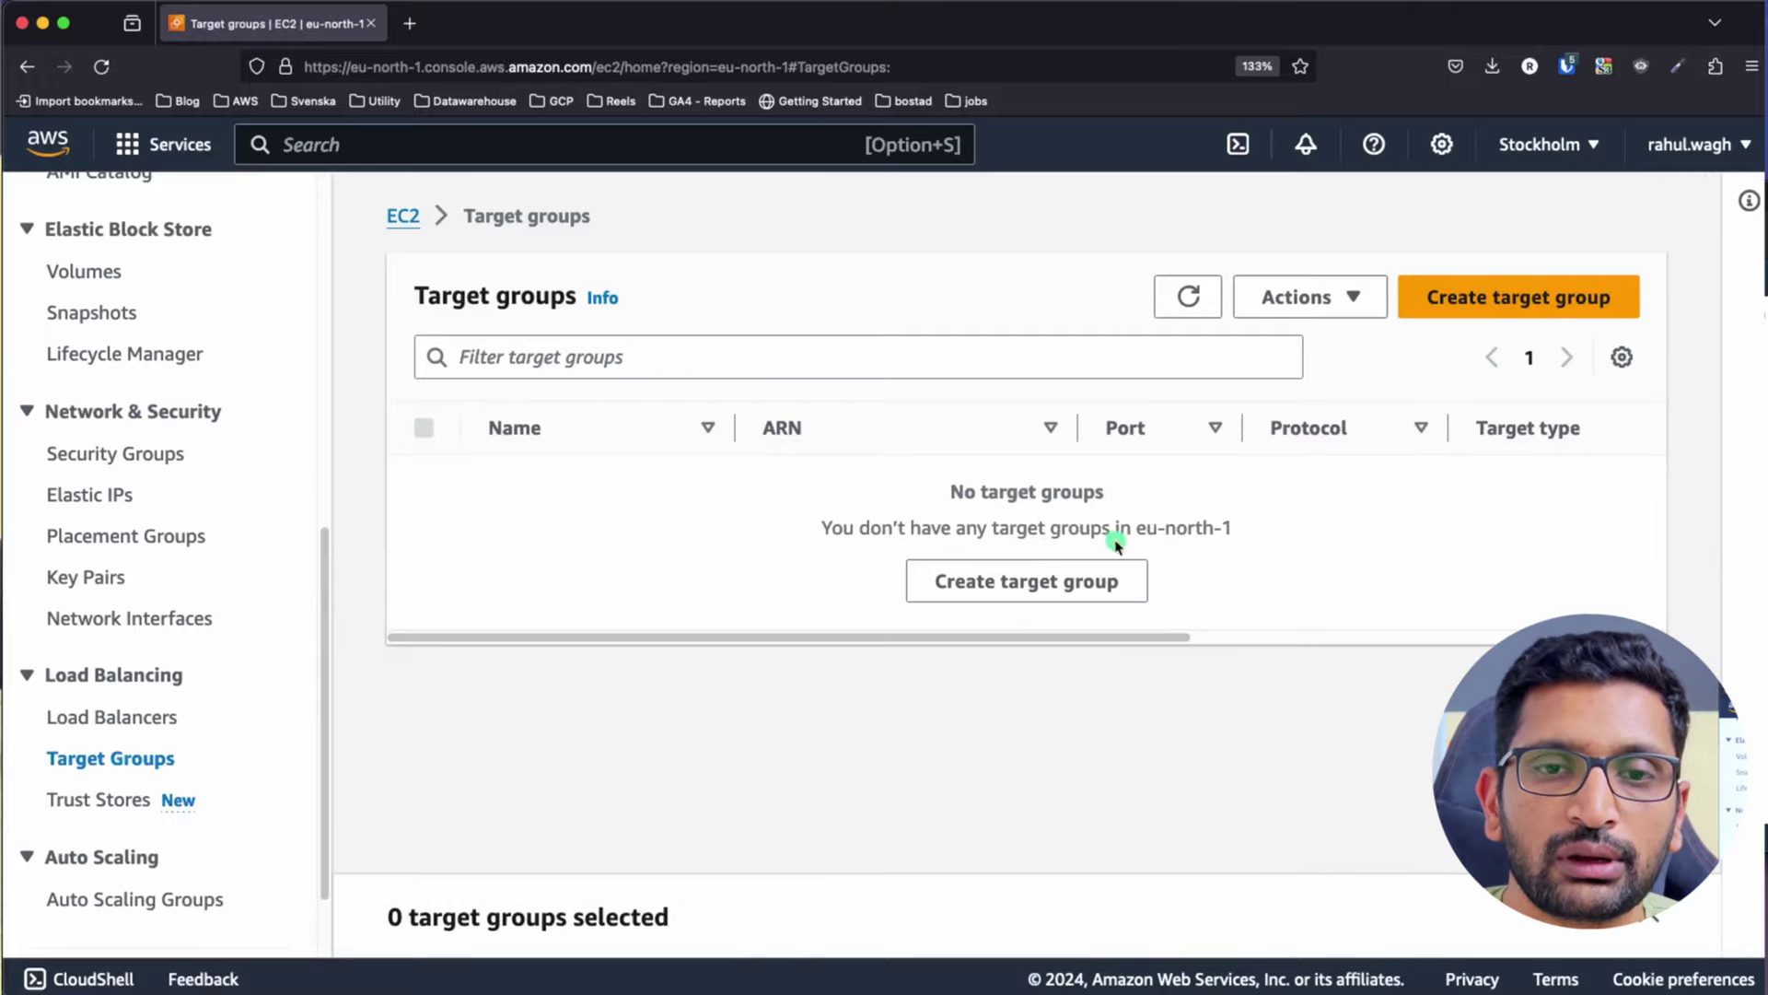
{"action": "left_click", "coordinate": [1515, 307]}
Review the target types offered for the target group: Instances, IP addresses, Lambda function and Application Load Balancer
{"action": "scroll", "coordinate": [792, 465], "scroll_direction": "down", "scroll_amount": 3}
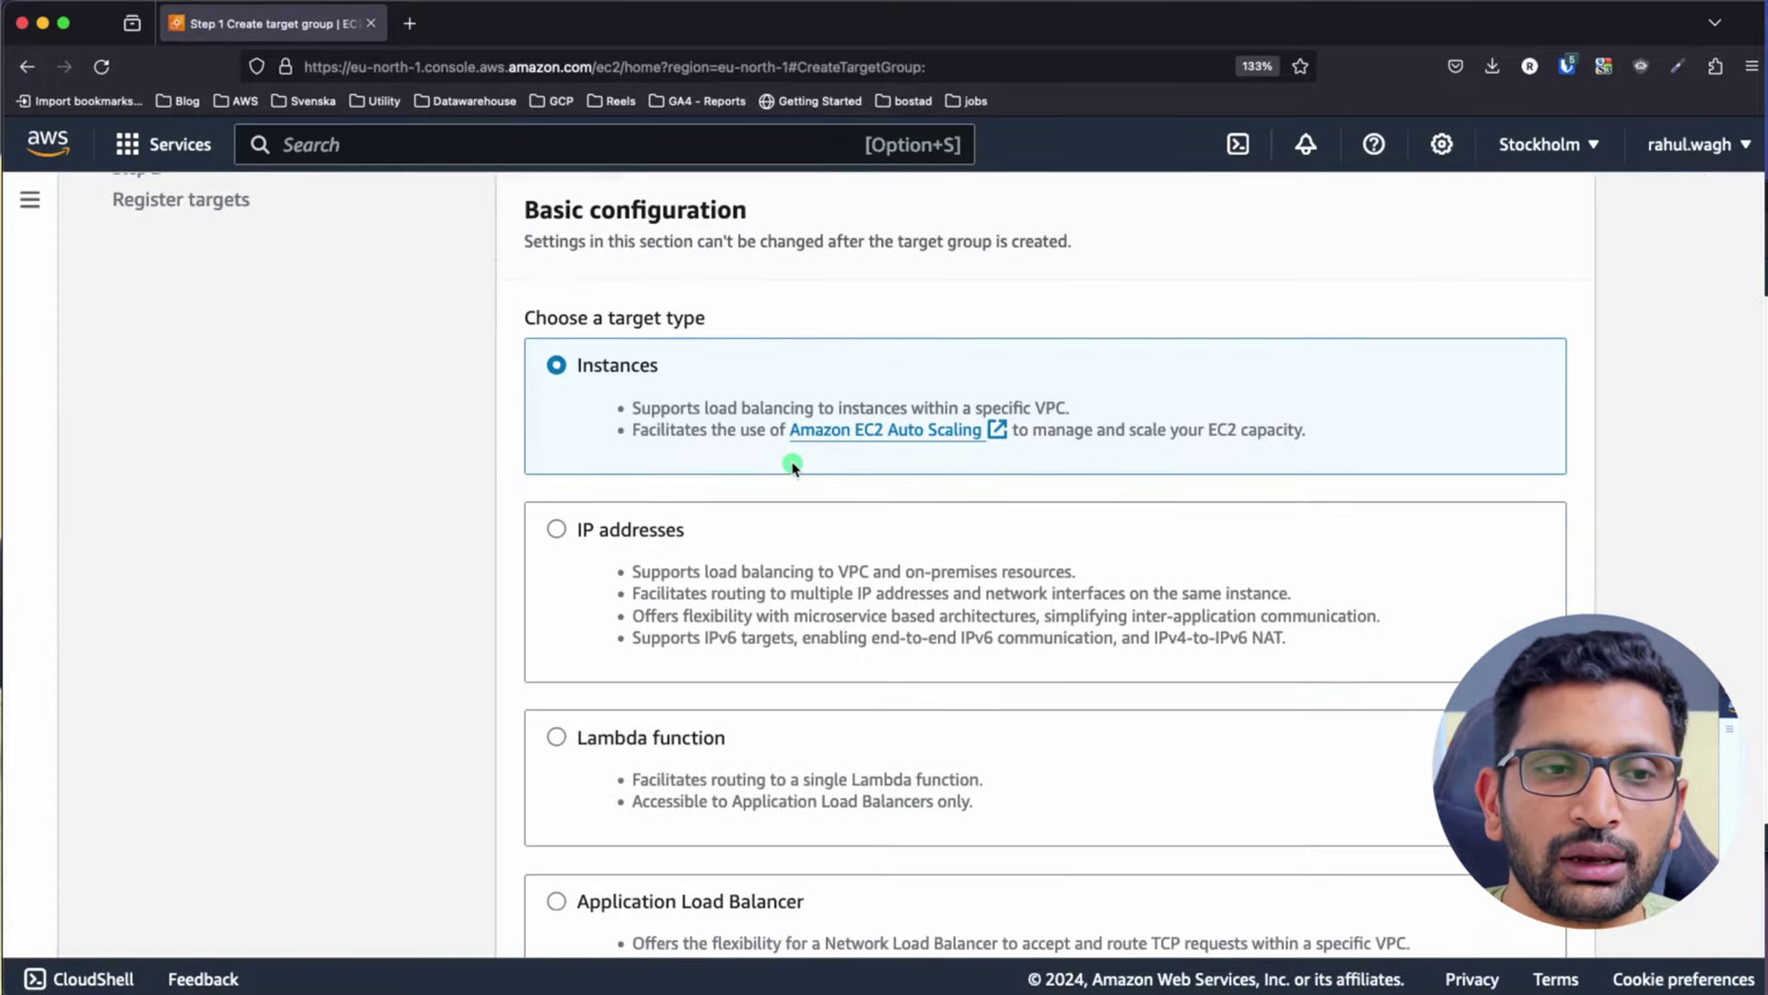
{"action": "scroll", "coordinate": [792, 465], "scroll_direction": "up", "scroll_amount": 2}
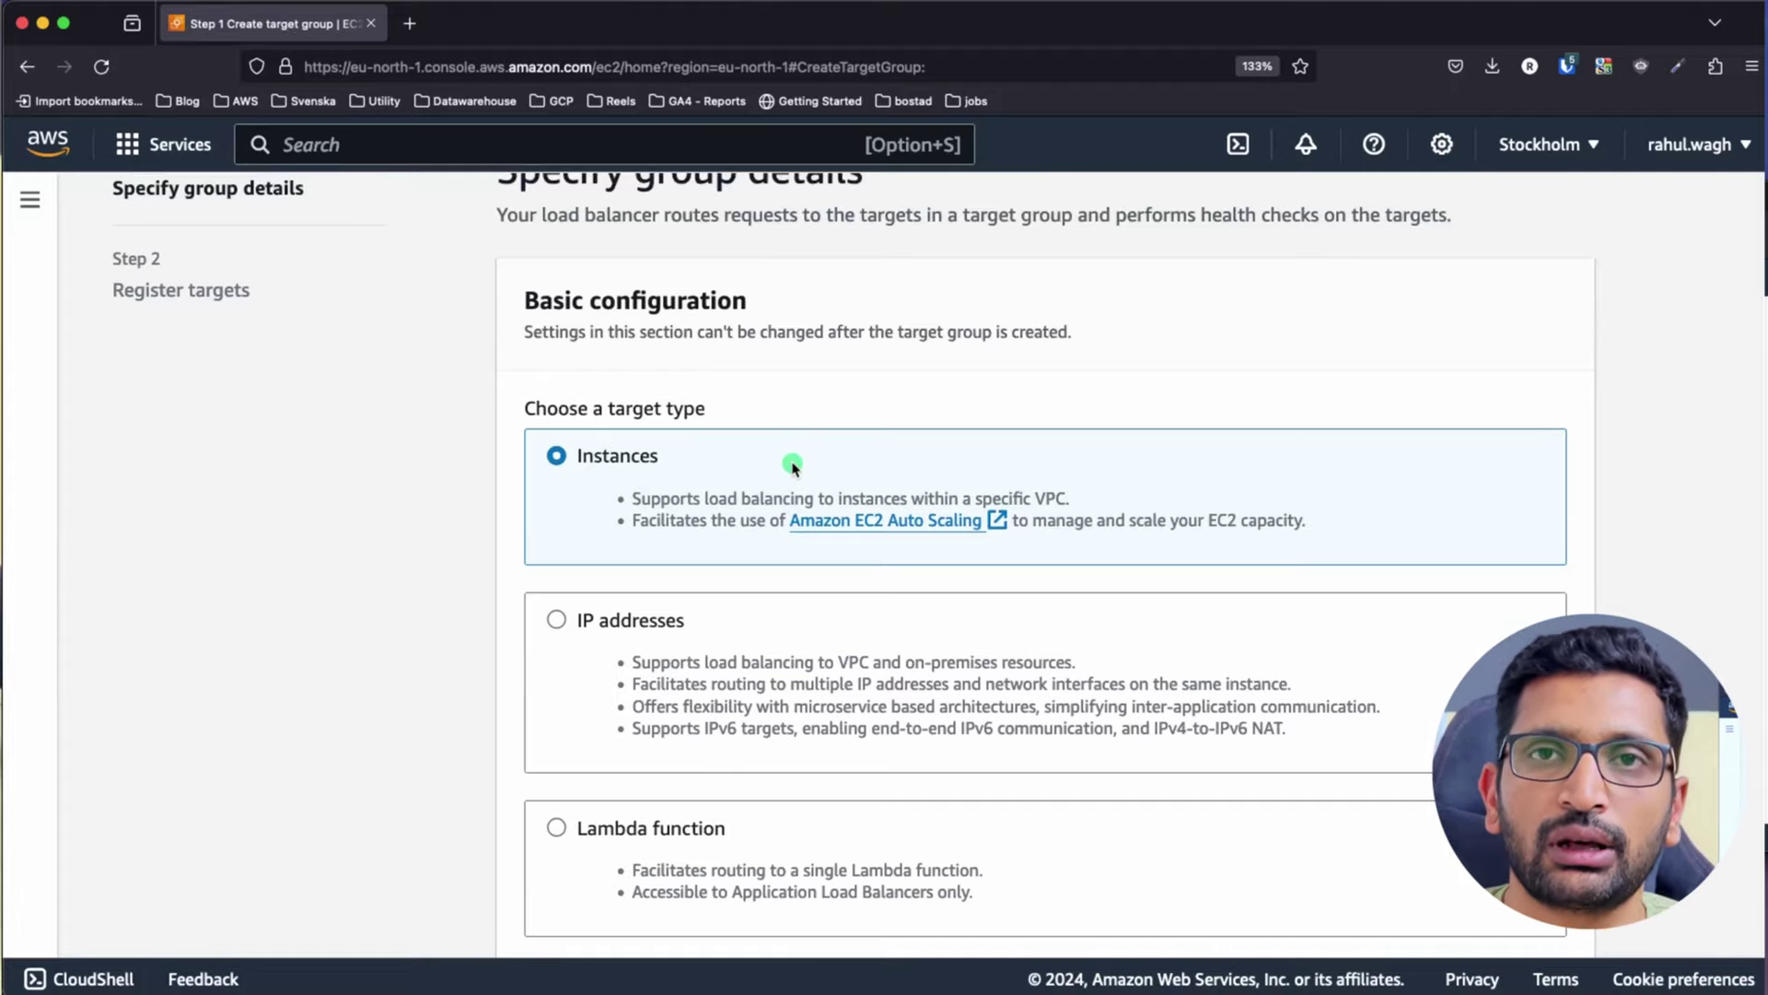
{"action": "scroll", "coordinate": [792, 465], "scroll_direction": "down", "scroll_amount": 1}
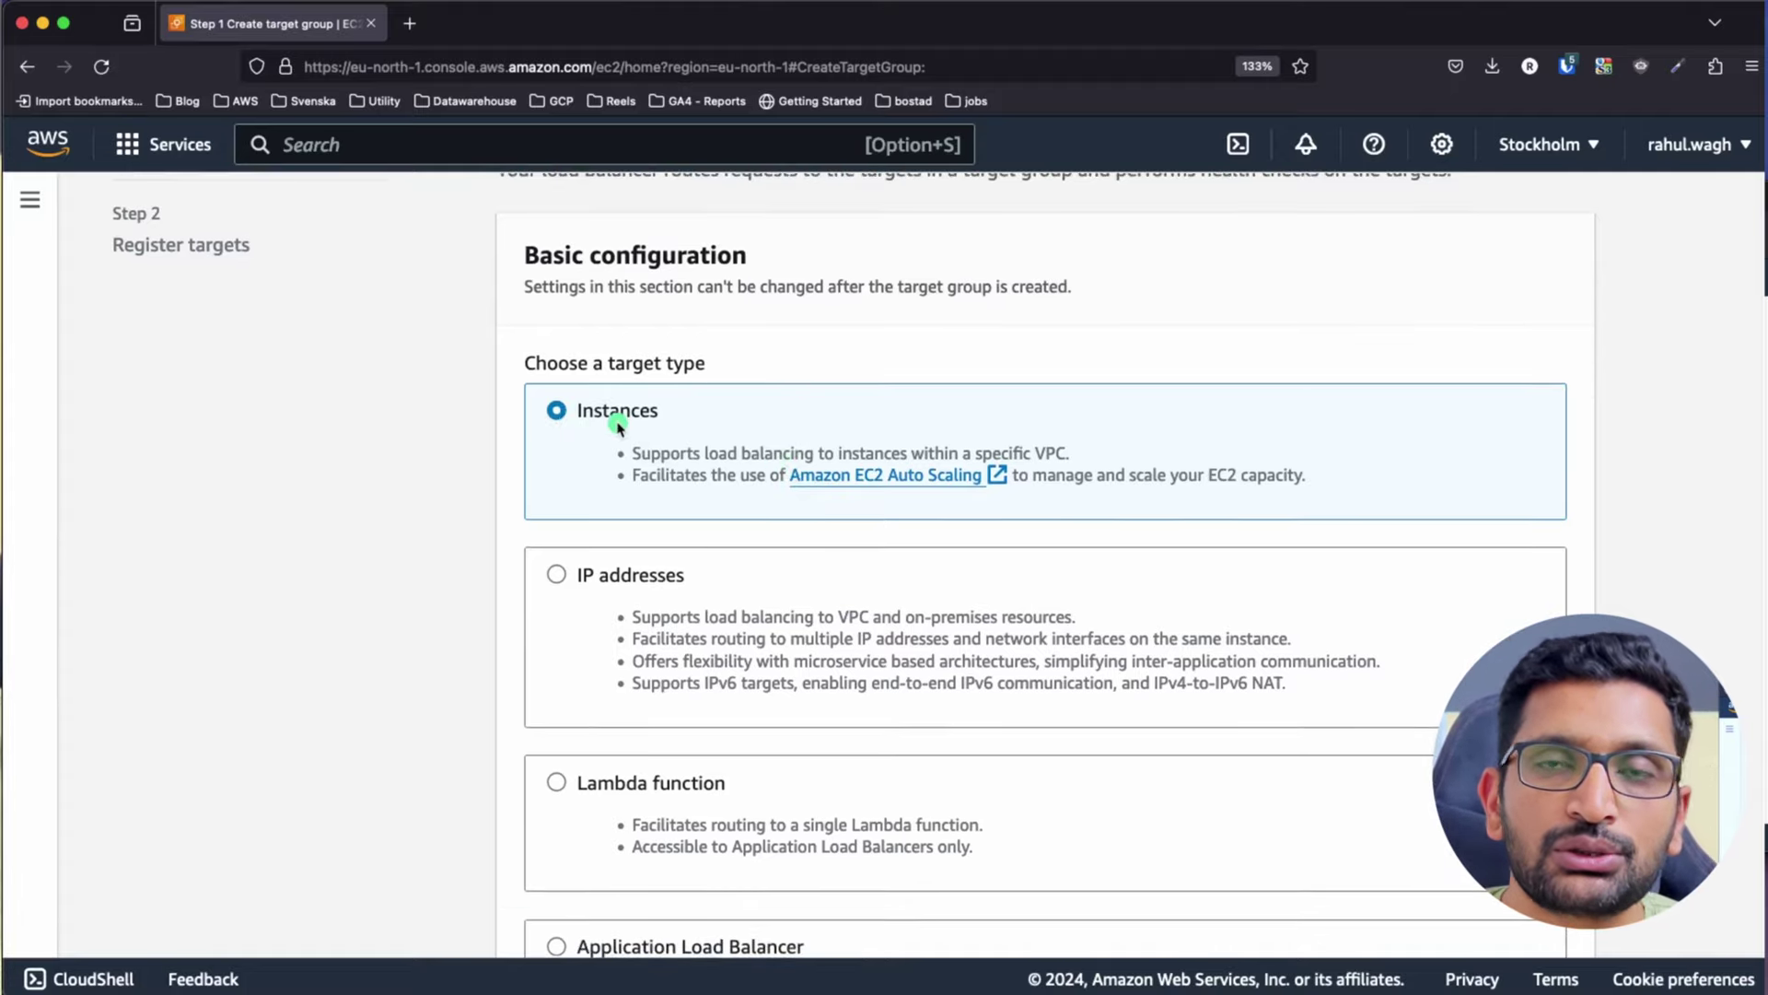
{"action": "key", "text": "super+Tab"}
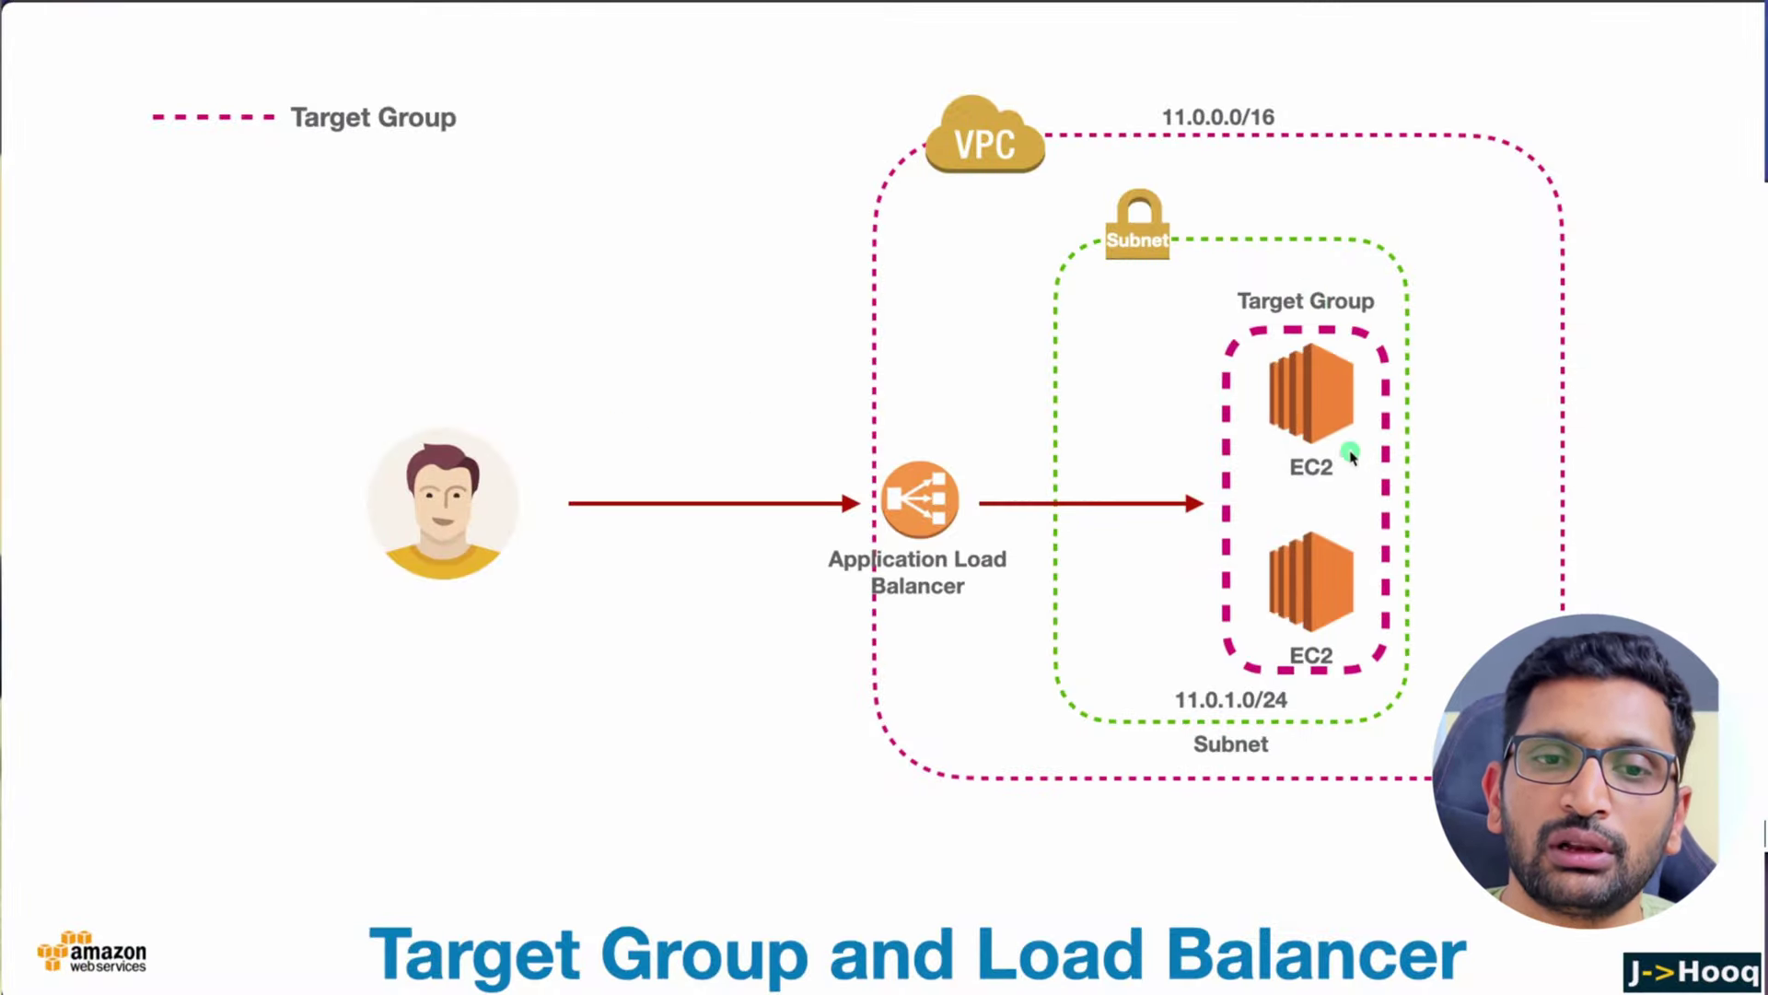
{"action": "key", "text": "super+Tab"}
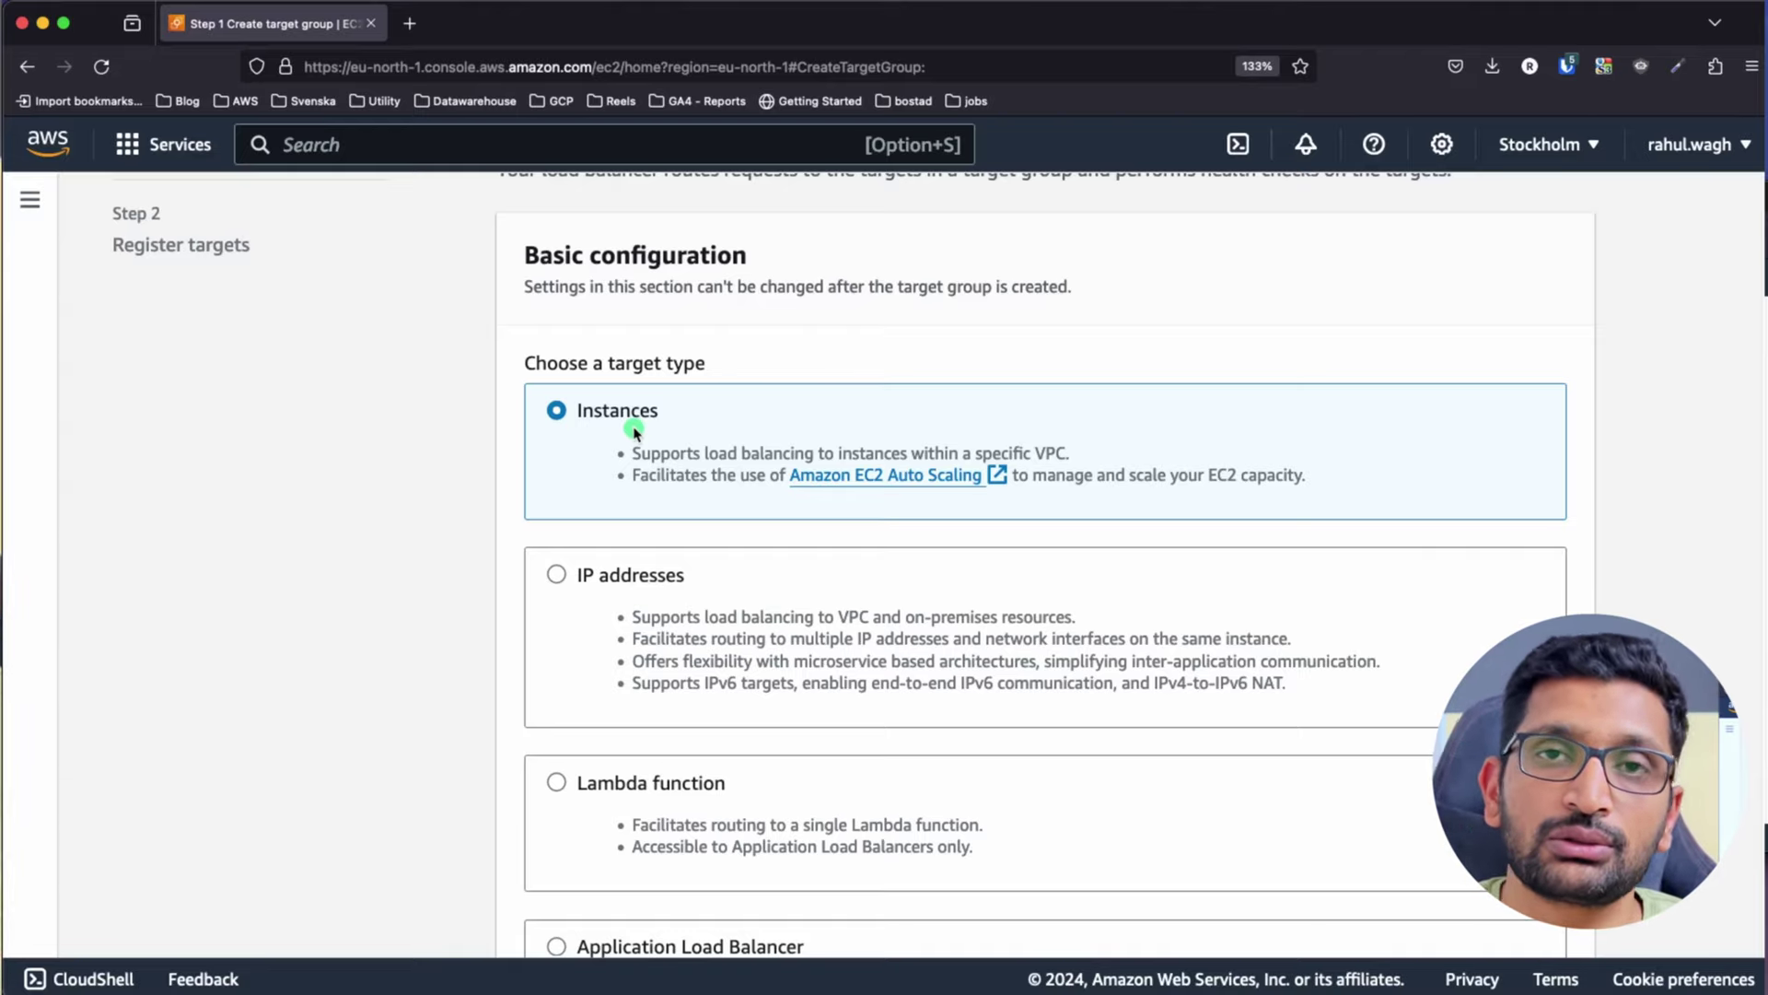
{"action": "scroll", "coordinate": [644, 552], "scroll_direction": "down", "scroll_amount": 2}
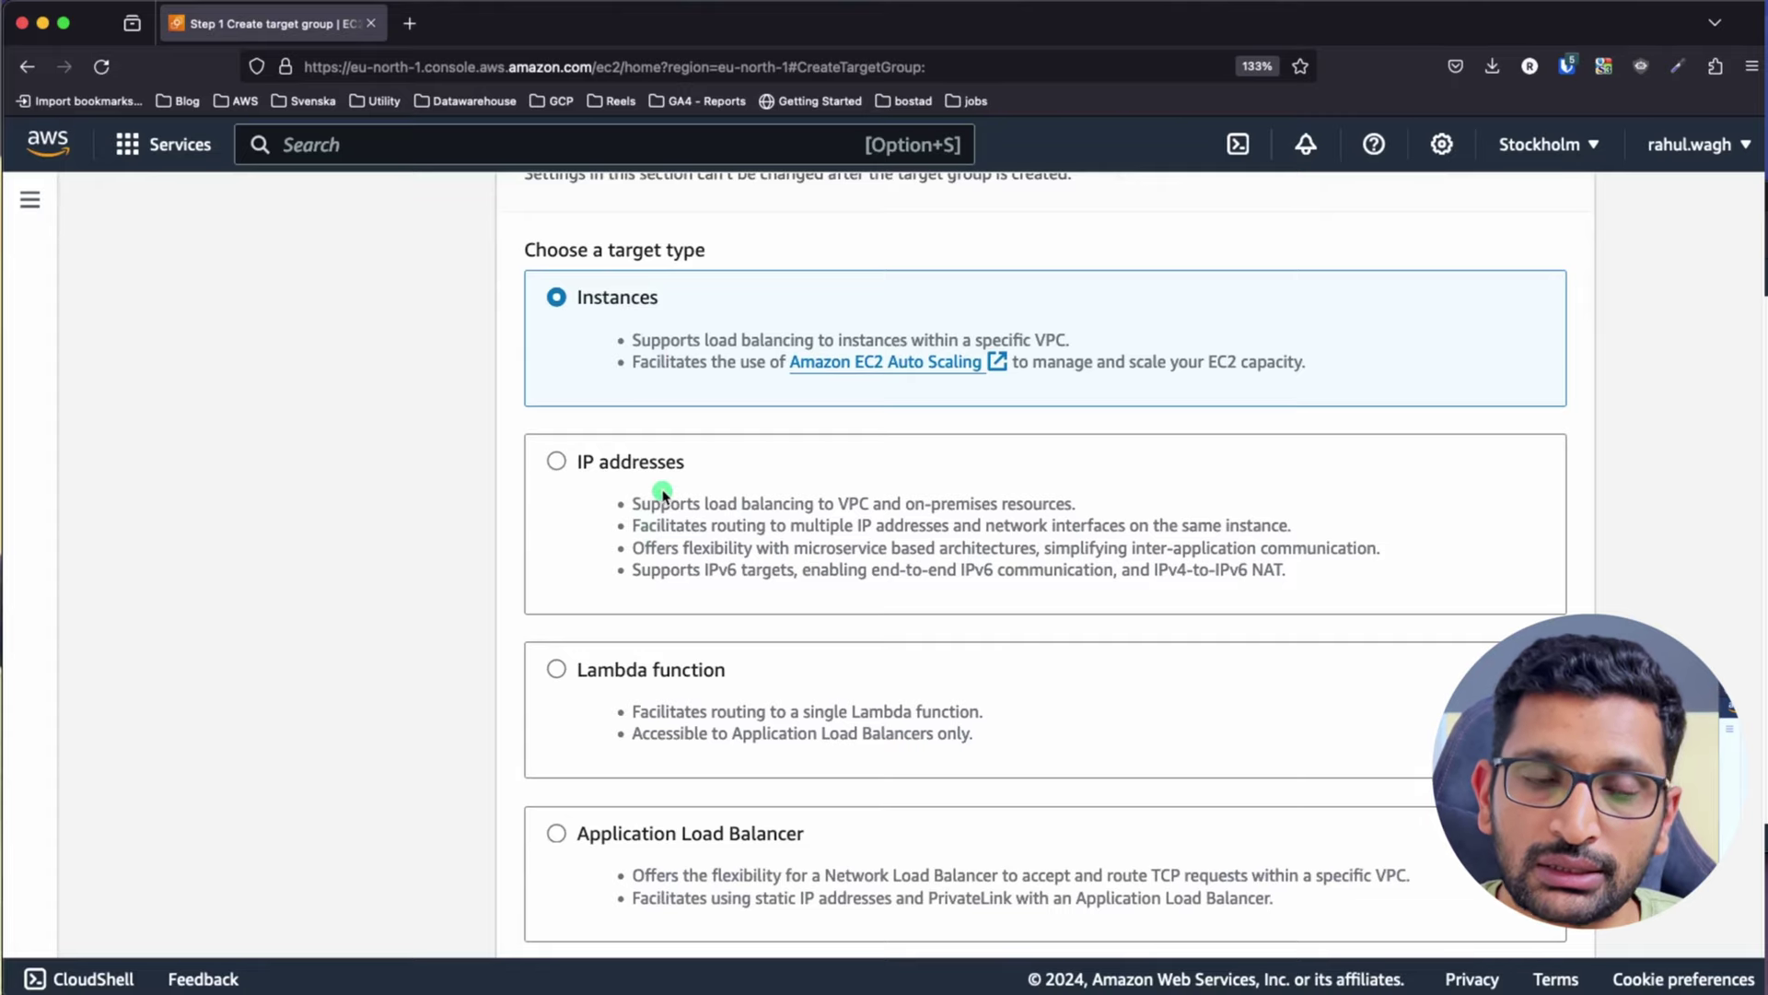
{"action": "scroll", "coordinate": [663, 495], "scroll_direction": "down", "scroll_amount": 2}
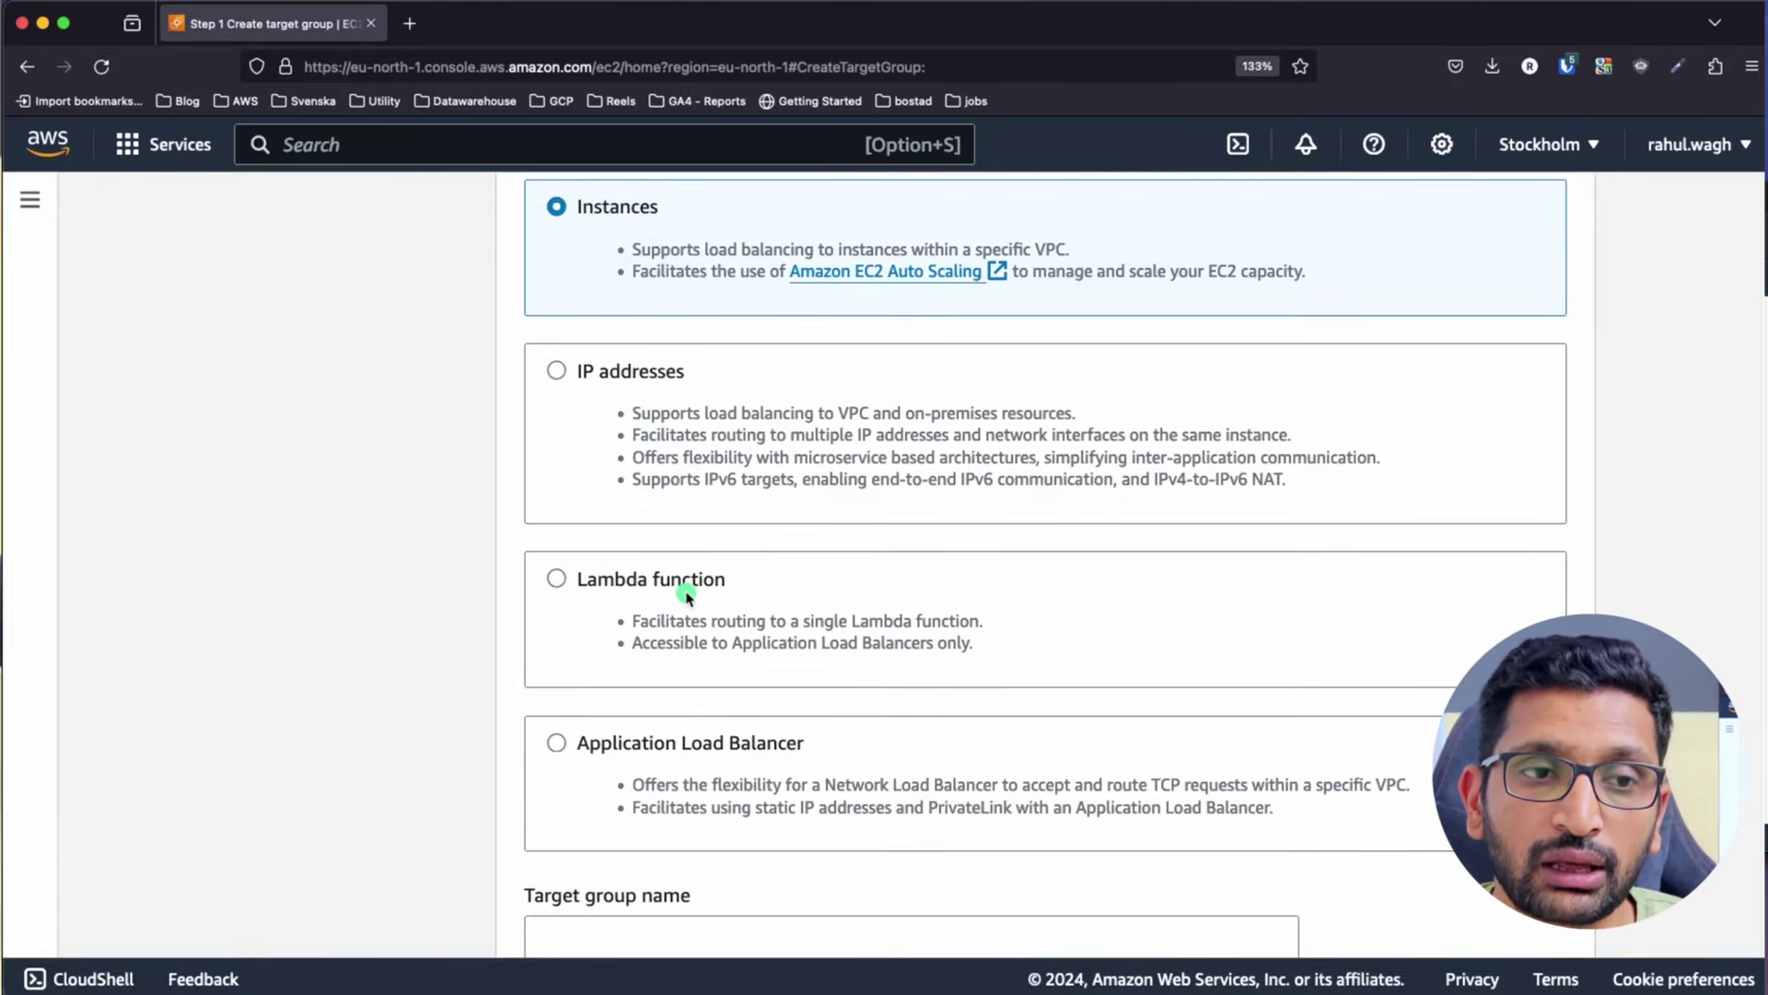
{"action": "scroll", "coordinate": [645, 626], "scroll_direction": "down", "scroll_amount": 3}
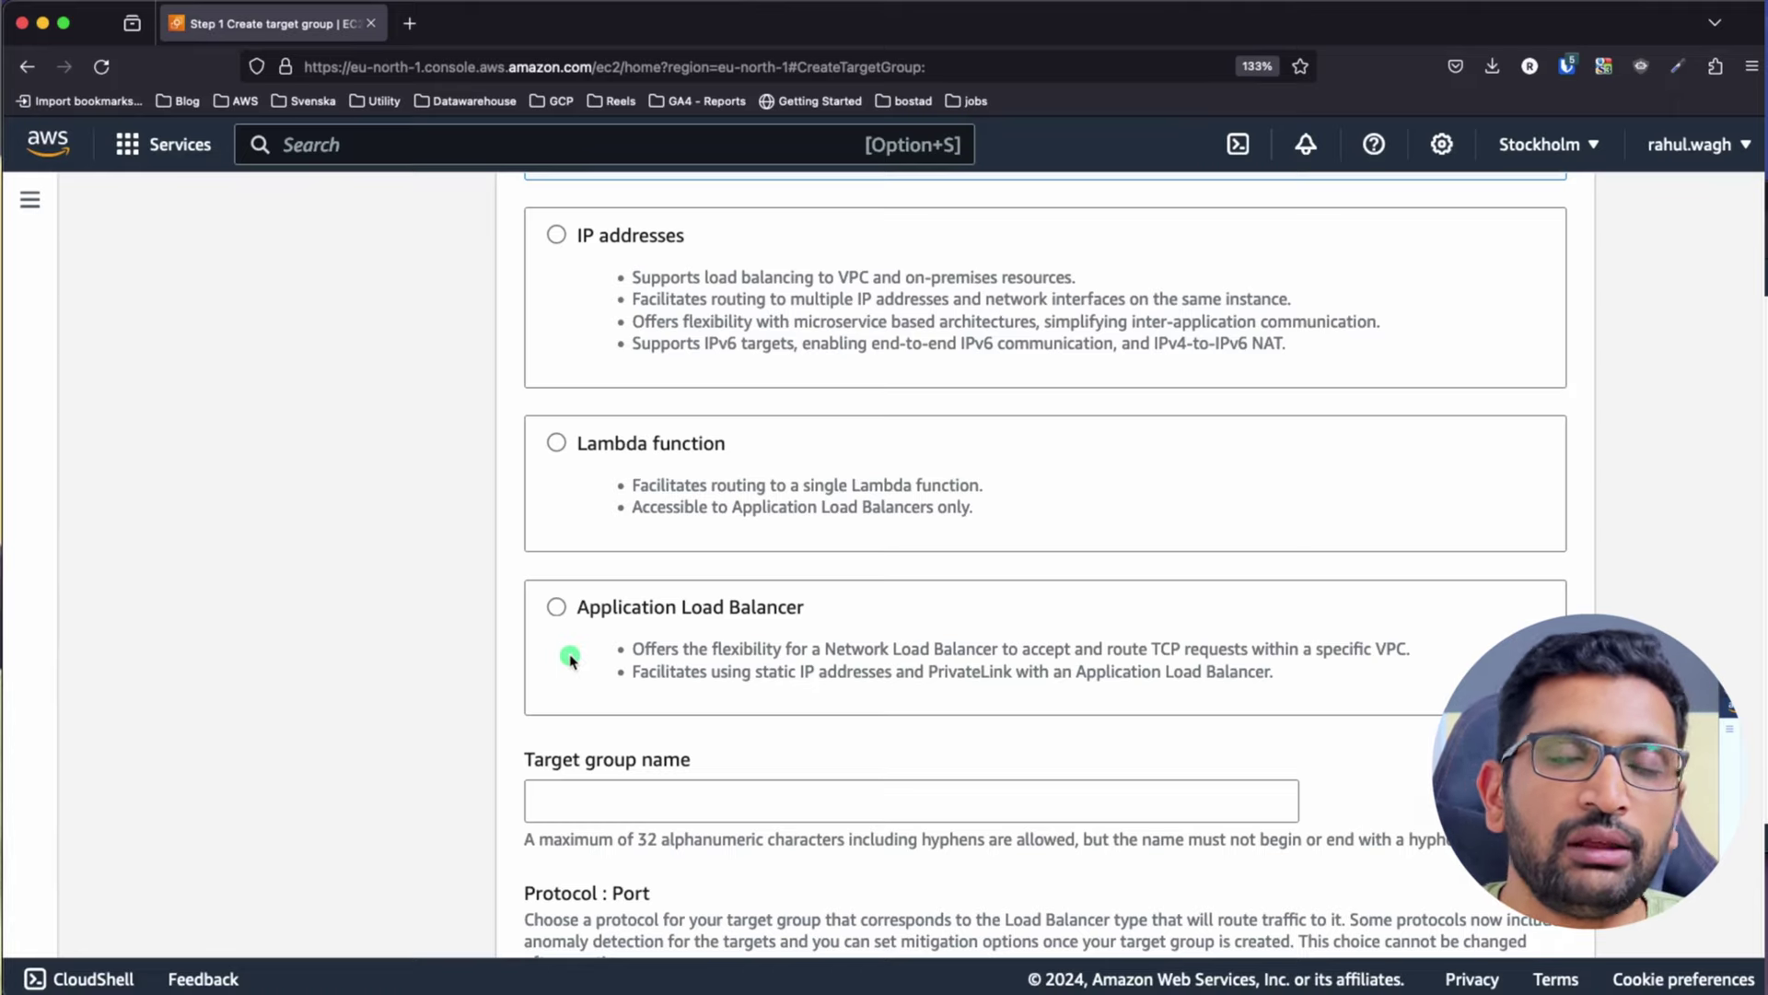
Name the new target group demo-tg-for-ec2
{"action": "scroll", "coordinate": [617, 632], "scroll_direction": "down", "scroll_amount": 5}
{"action": "left_click", "coordinate": [566, 482]}
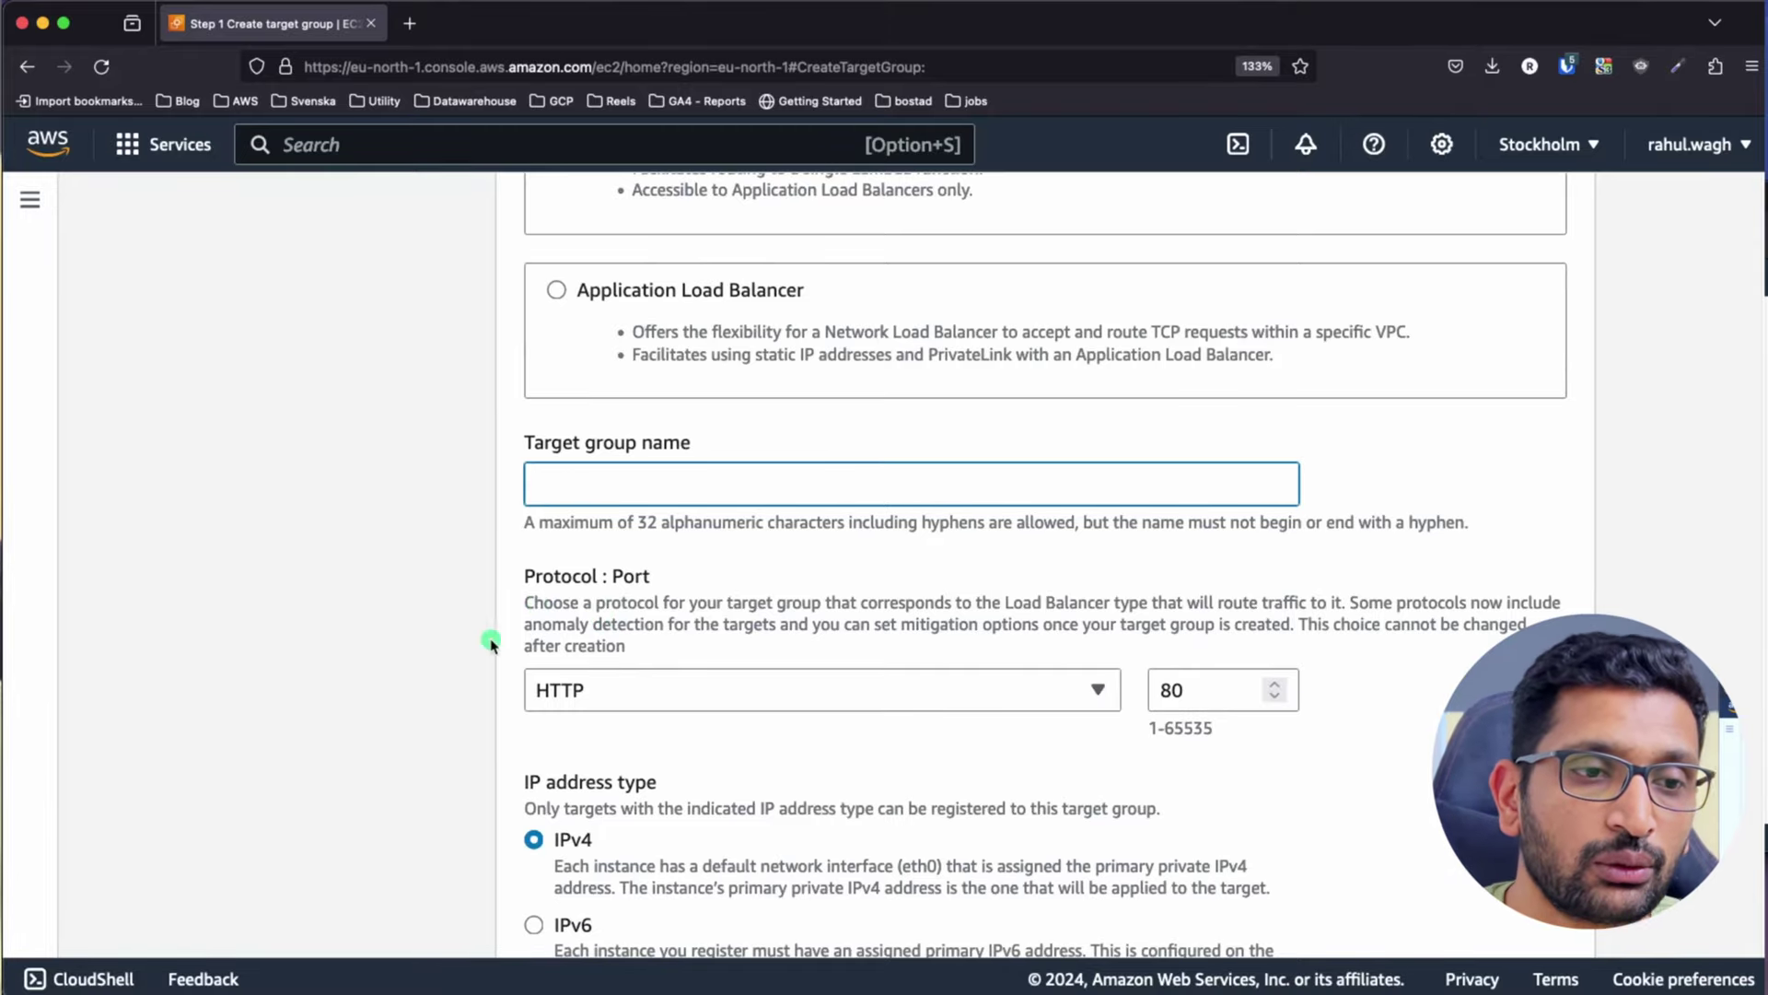
{"action": "scroll", "coordinate": [450, 668], "scroll_direction": "up", "scroll_amount": 10}
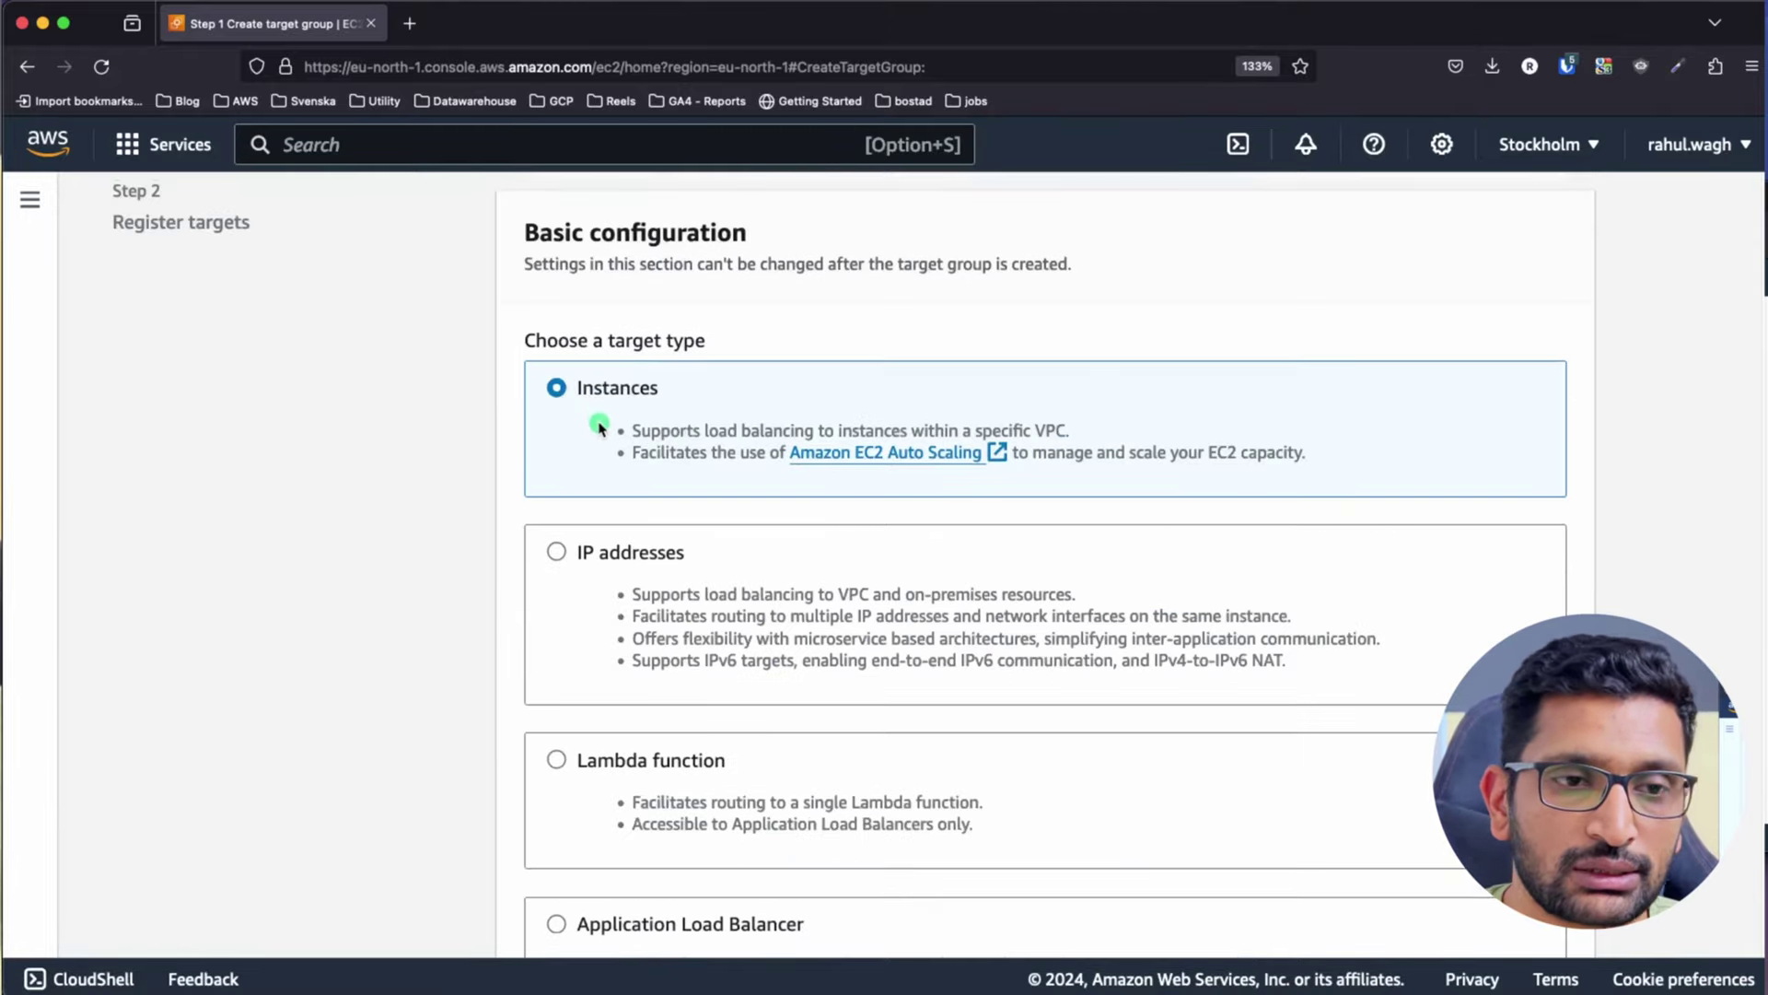
{"action": "scroll", "coordinate": [599, 421], "scroll_direction": "down", "scroll_amount": 15}
{"action": "scroll", "coordinate": [607, 514], "scroll_direction": "up", "scroll_amount": 4}
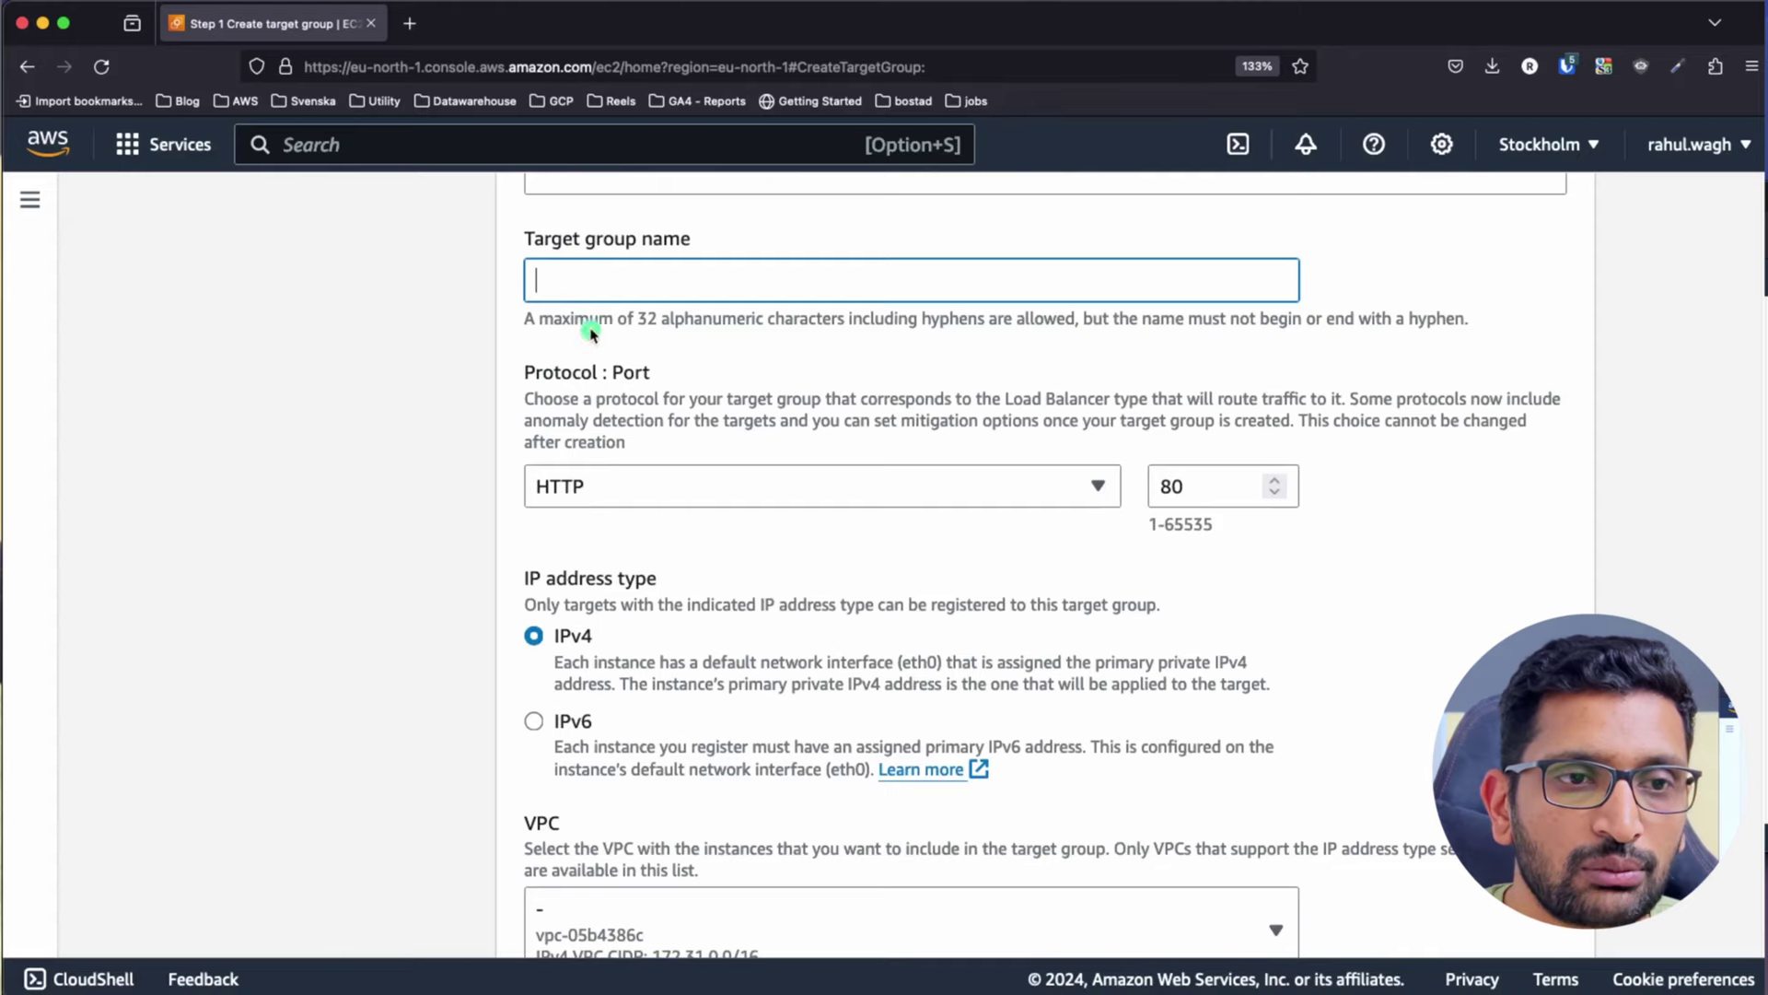
{"action": "type", "text": "demo-"}
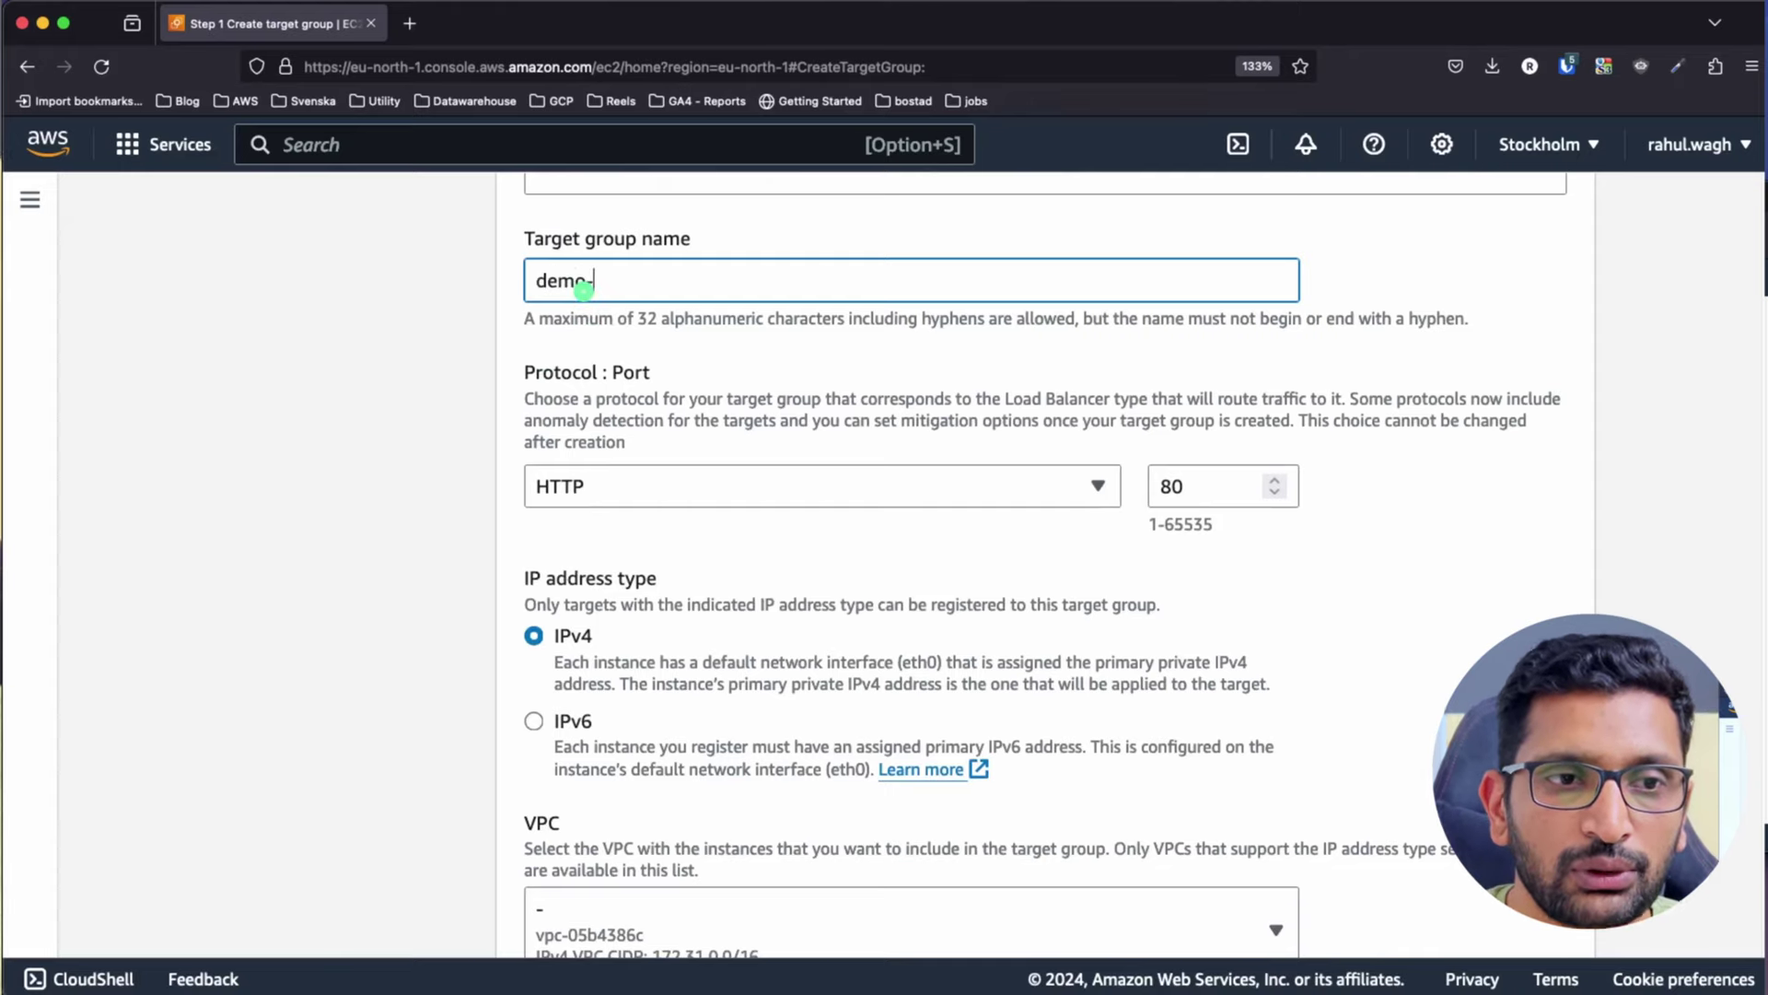
{"action": "type", "text": "tg-for-ec2"}
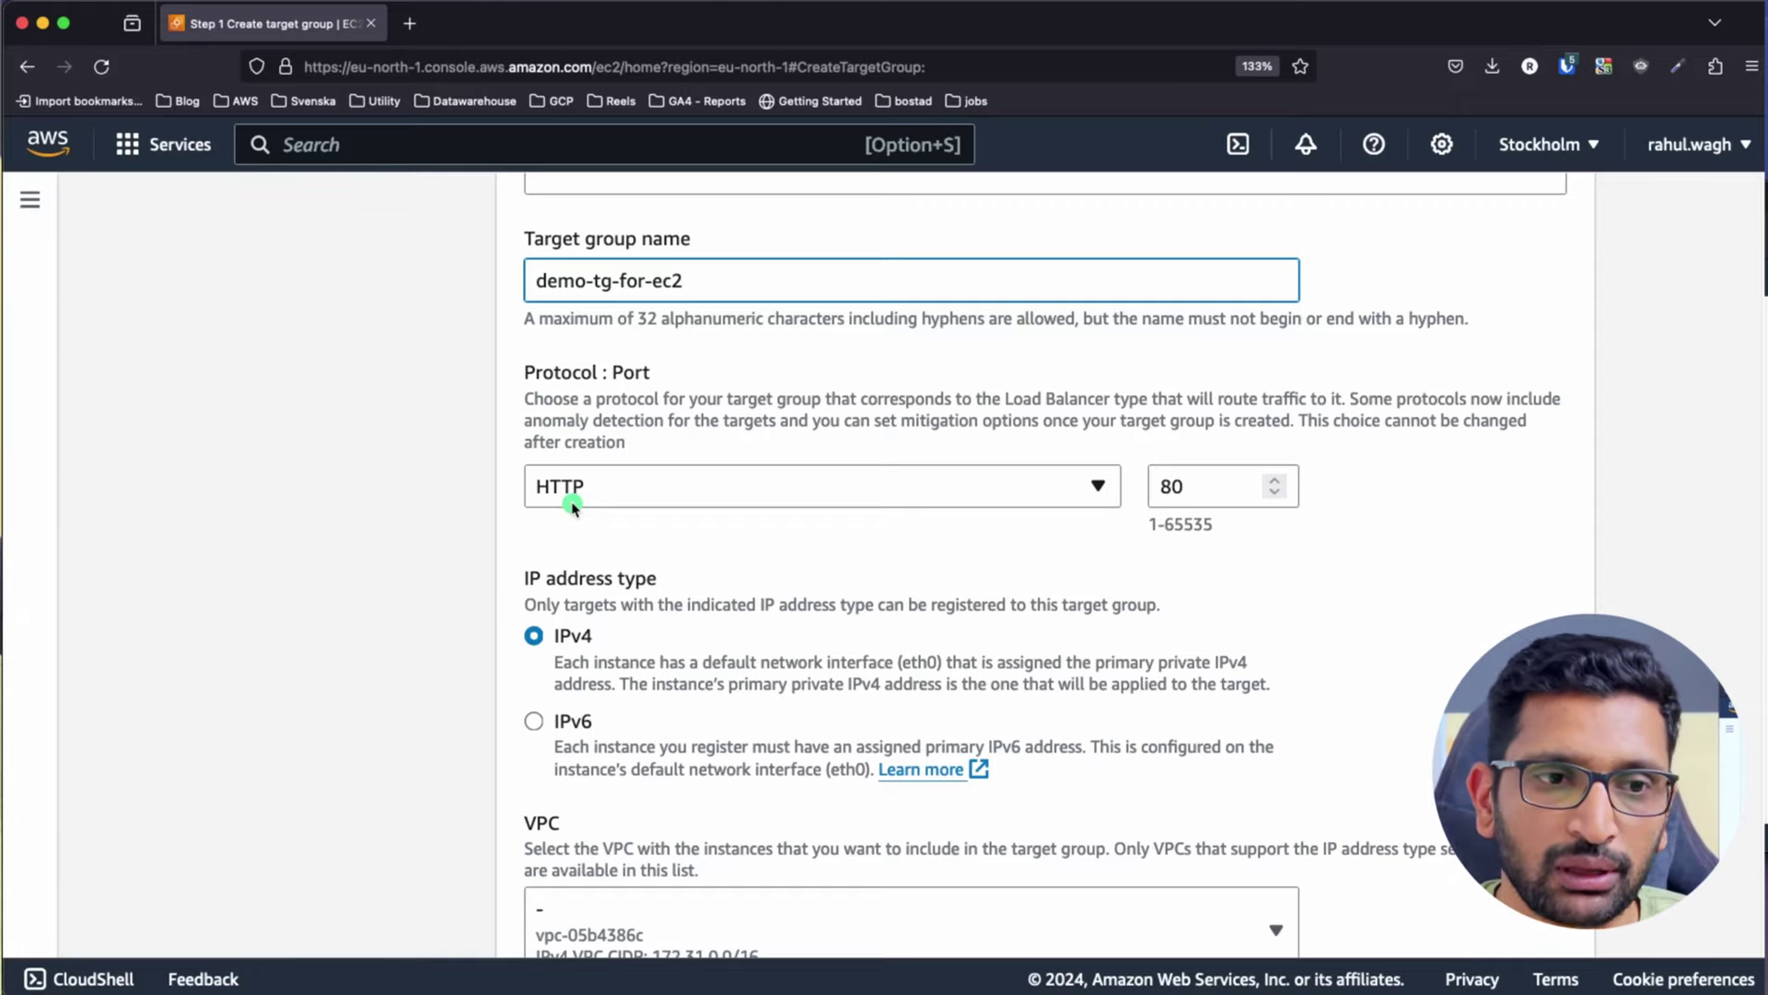
Select HTTP as the target group protocol and review the other protocol options
{"action": "left_click", "coordinate": [572, 503]}
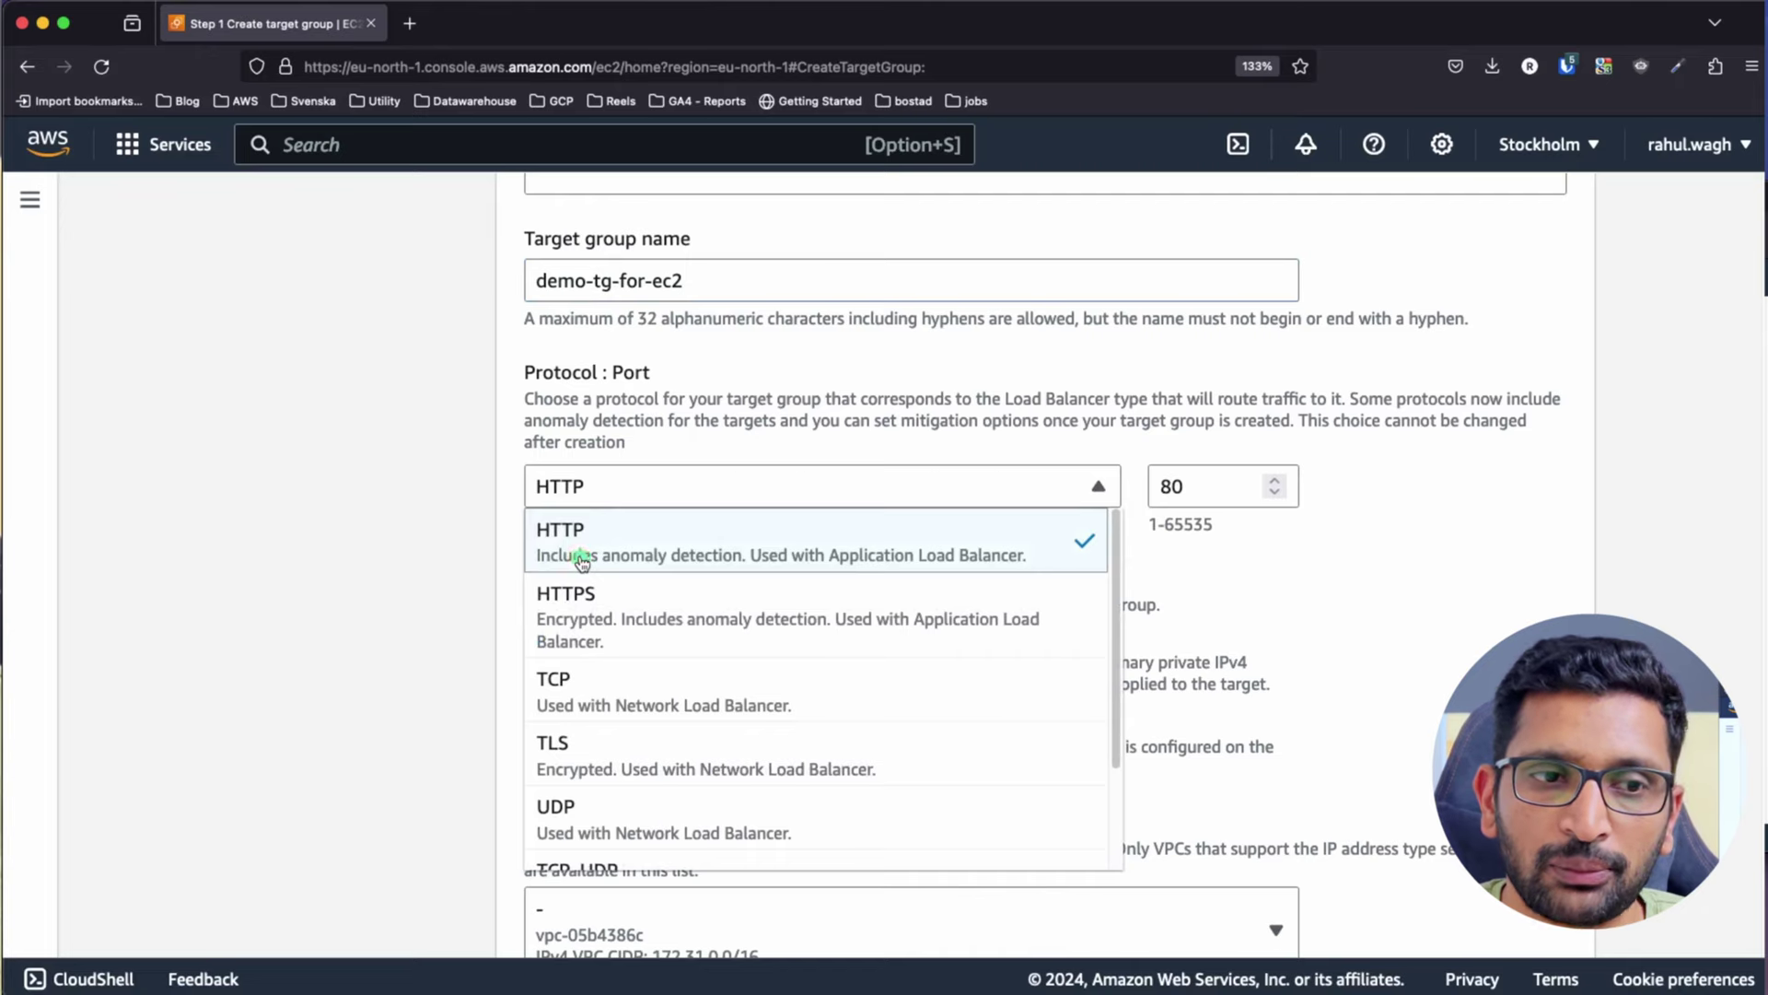
{"action": "left_click", "coordinate": [581, 559]}
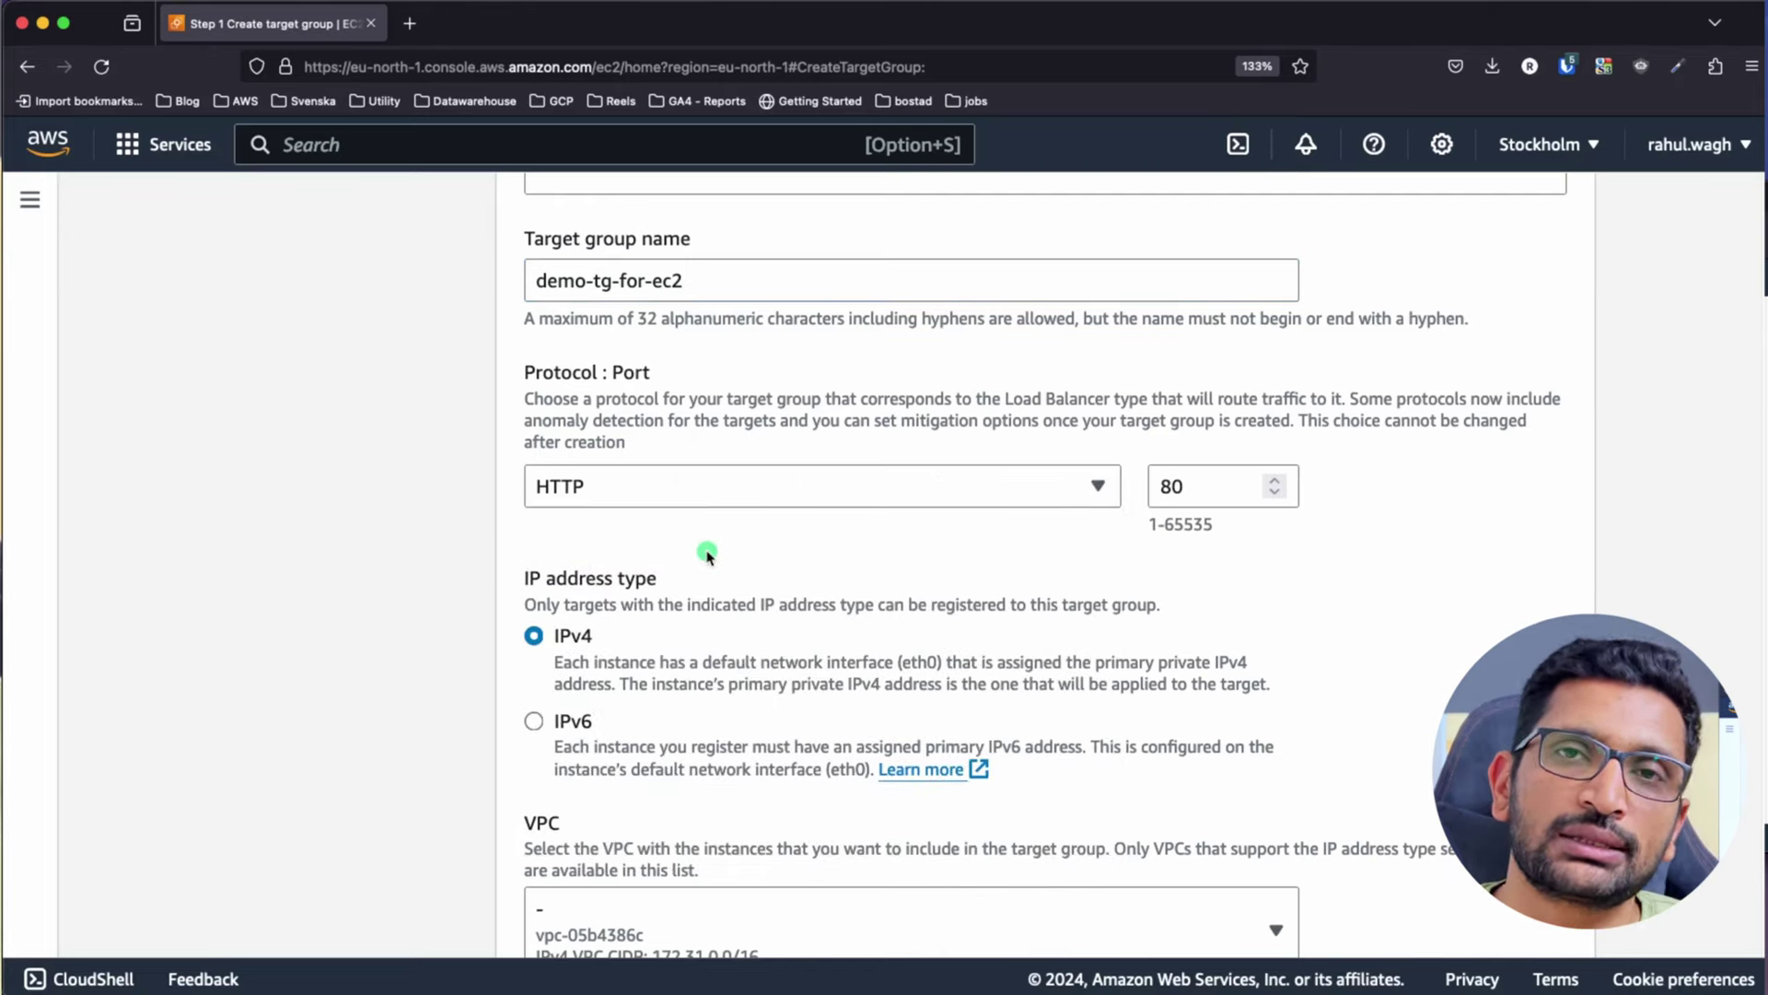
{"action": "left_click", "coordinate": [727, 495]}
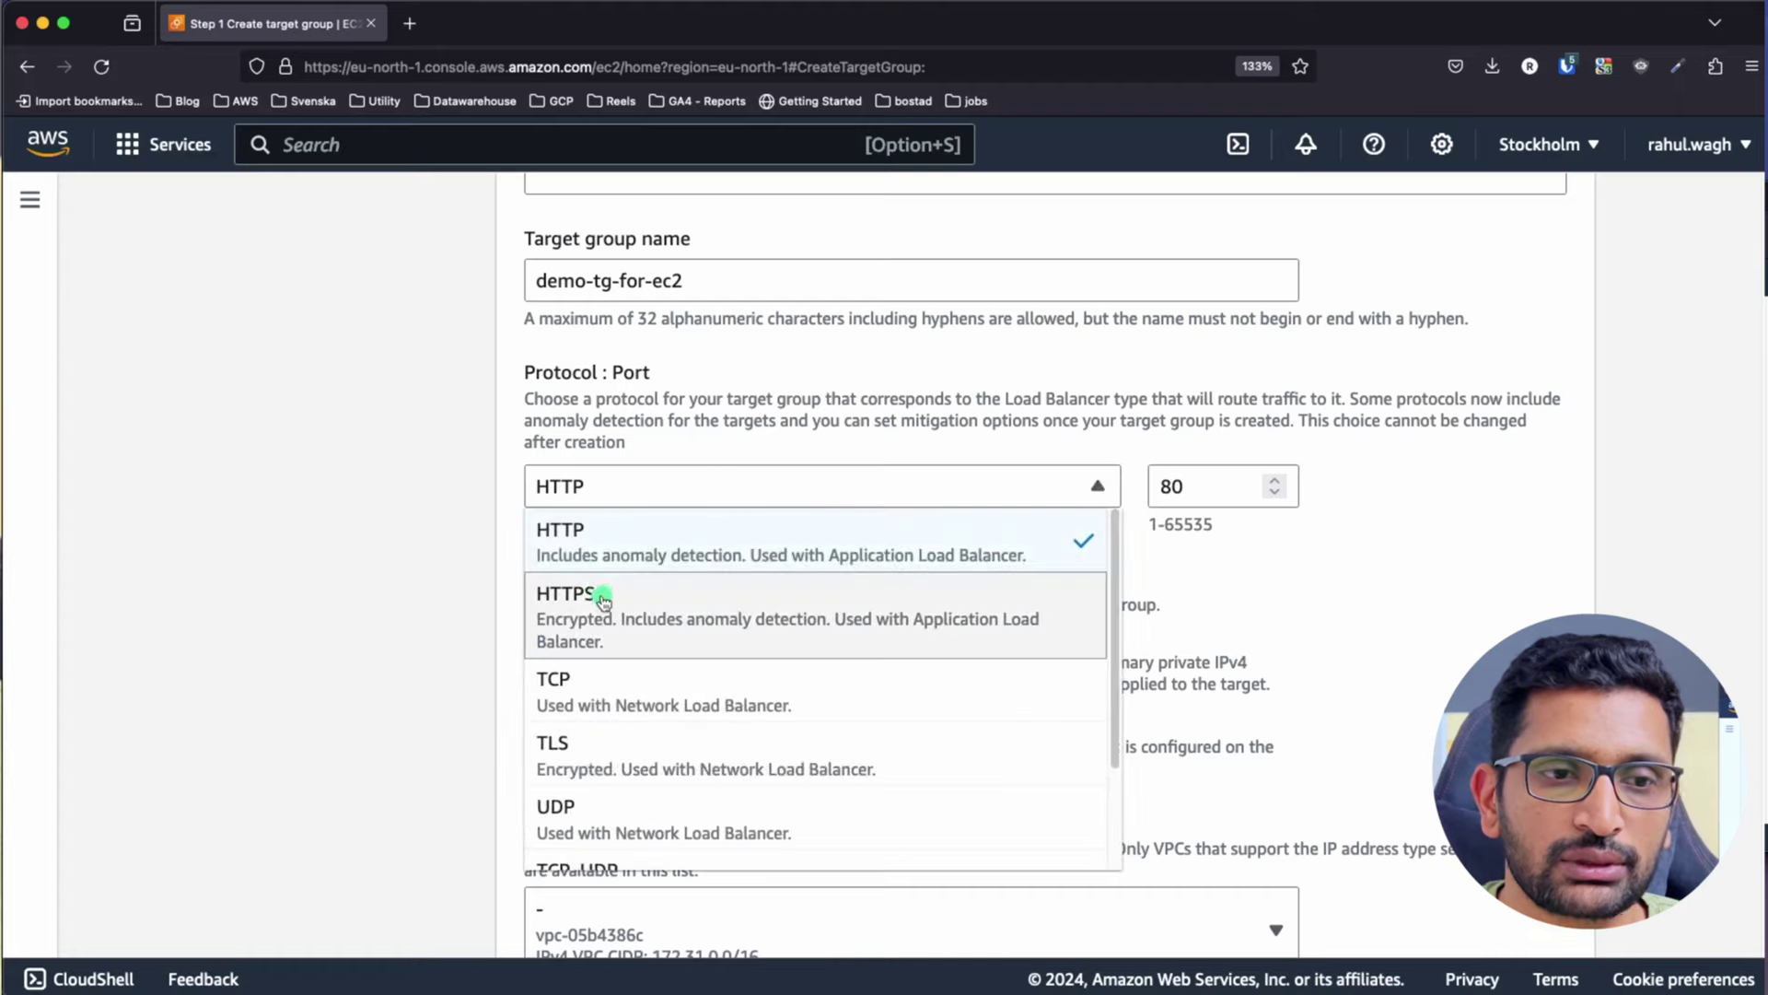
{"action": "left_click", "coordinate": [1235, 584]}
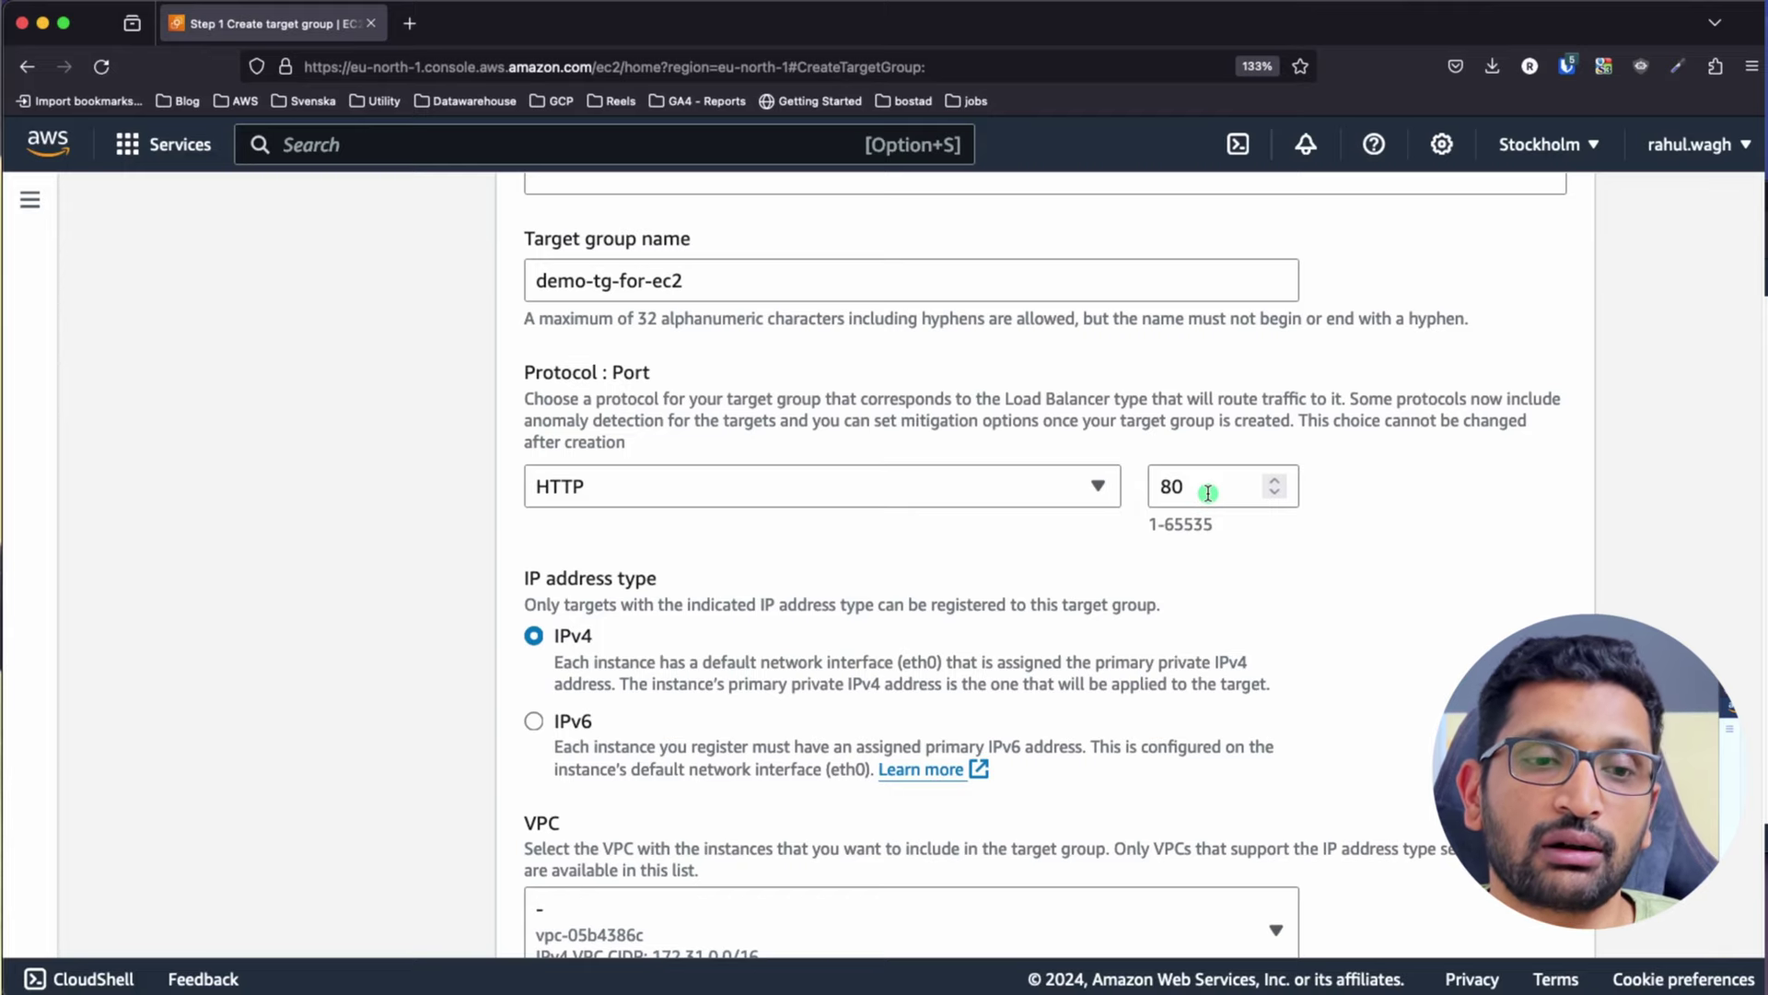
Select aws-demo-vpc as the VPC for the target group
{"action": "scroll", "coordinate": [949, 603], "scroll_direction": "down", "scroll_amount": 5}
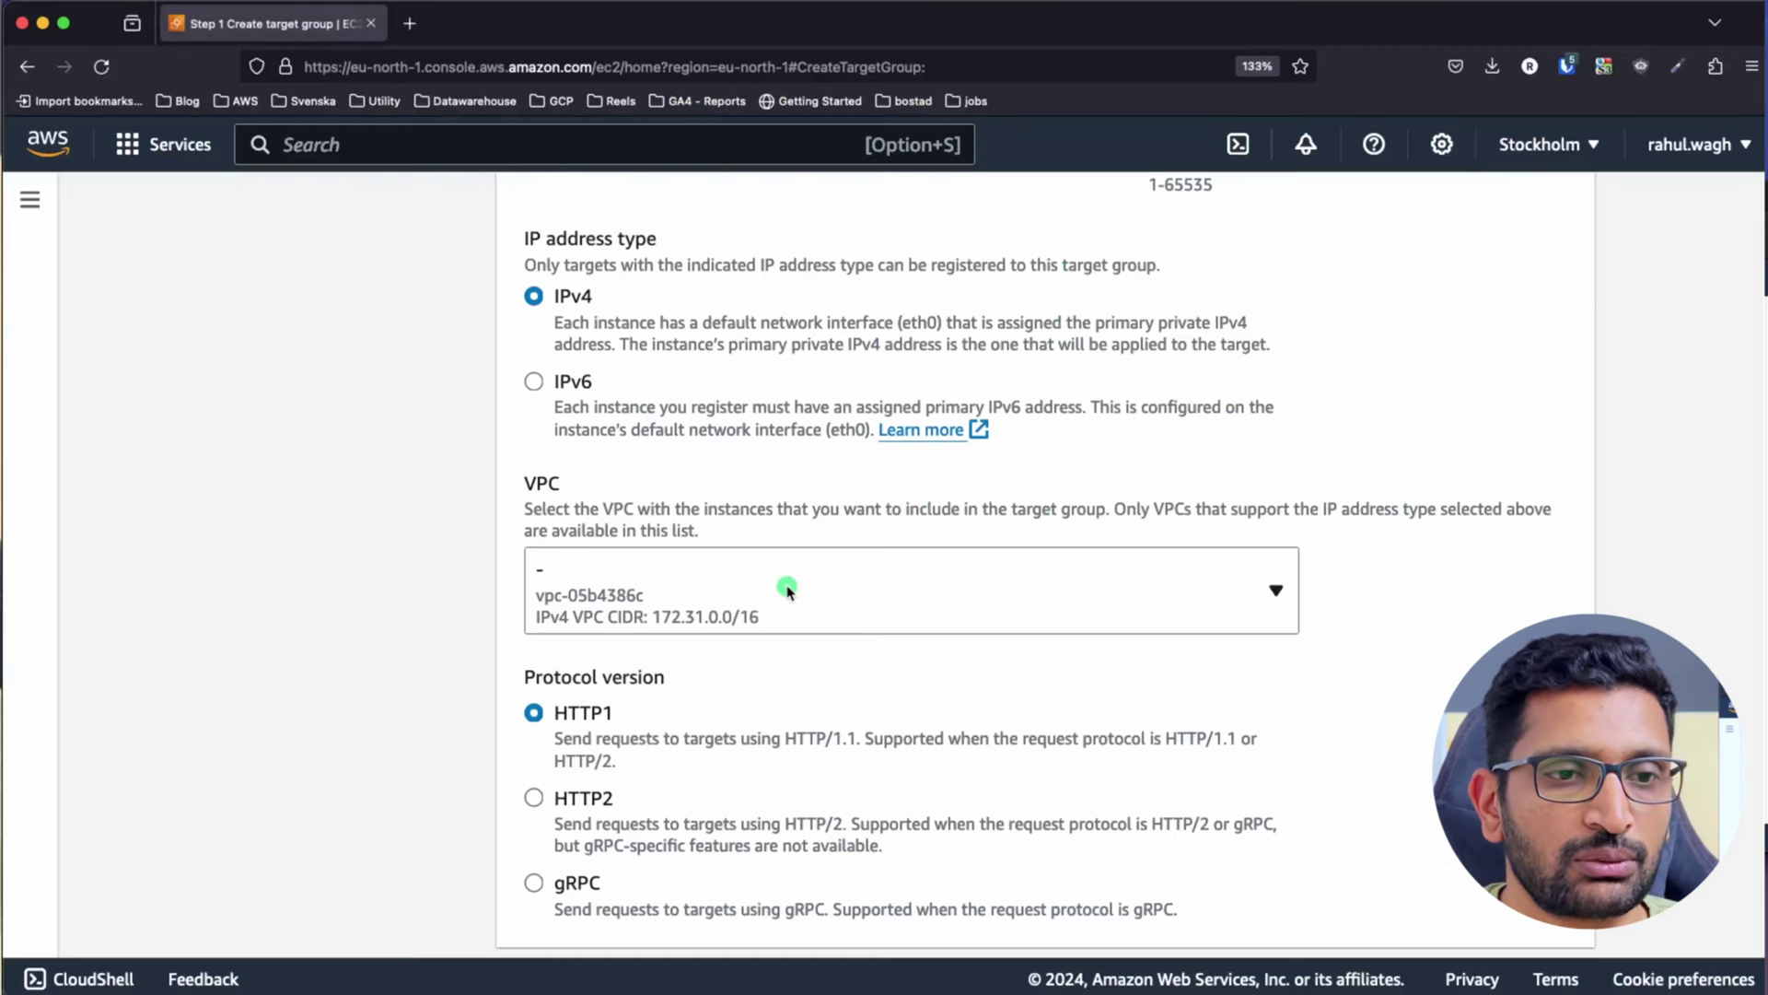
{"action": "left_click", "coordinate": [786, 587]}
{"action": "left_click", "coordinate": [673, 734]}
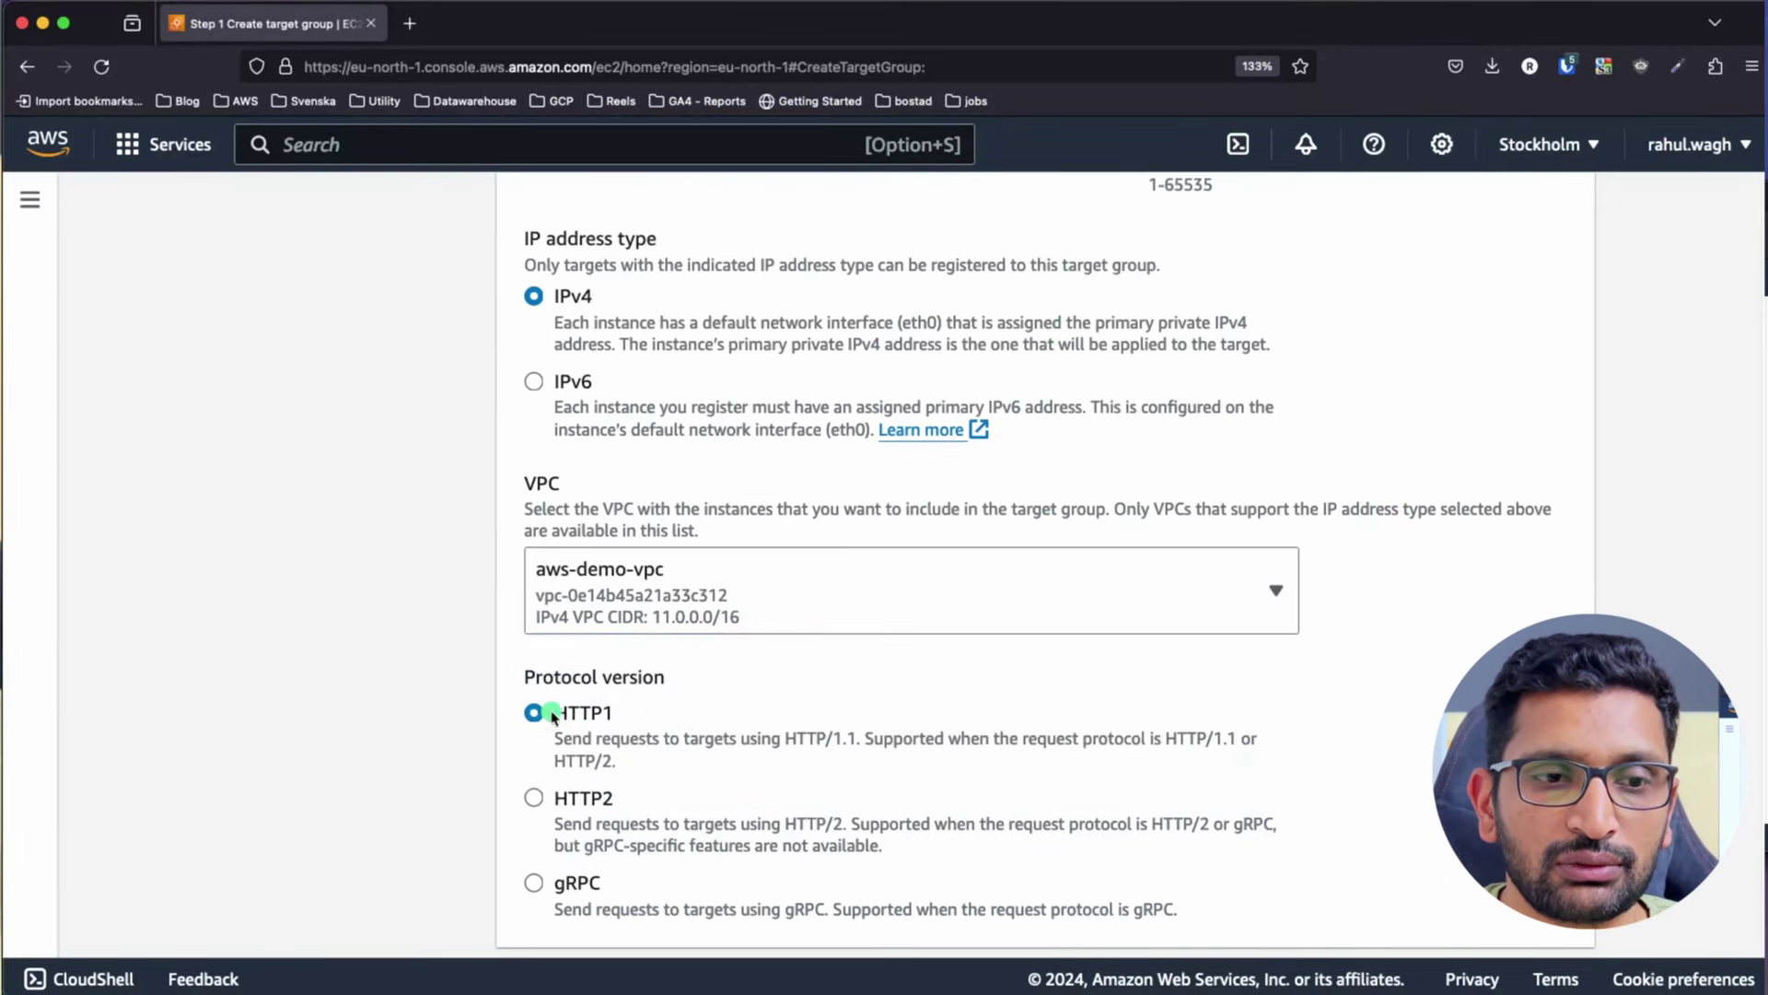
Keep protocol version HTTP1 and the HTTP health check on path /, and continue to target registration
{"action": "scroll", "coordinate": [655, 585], "scroll_direction": "down", "scroll_amount": 3}
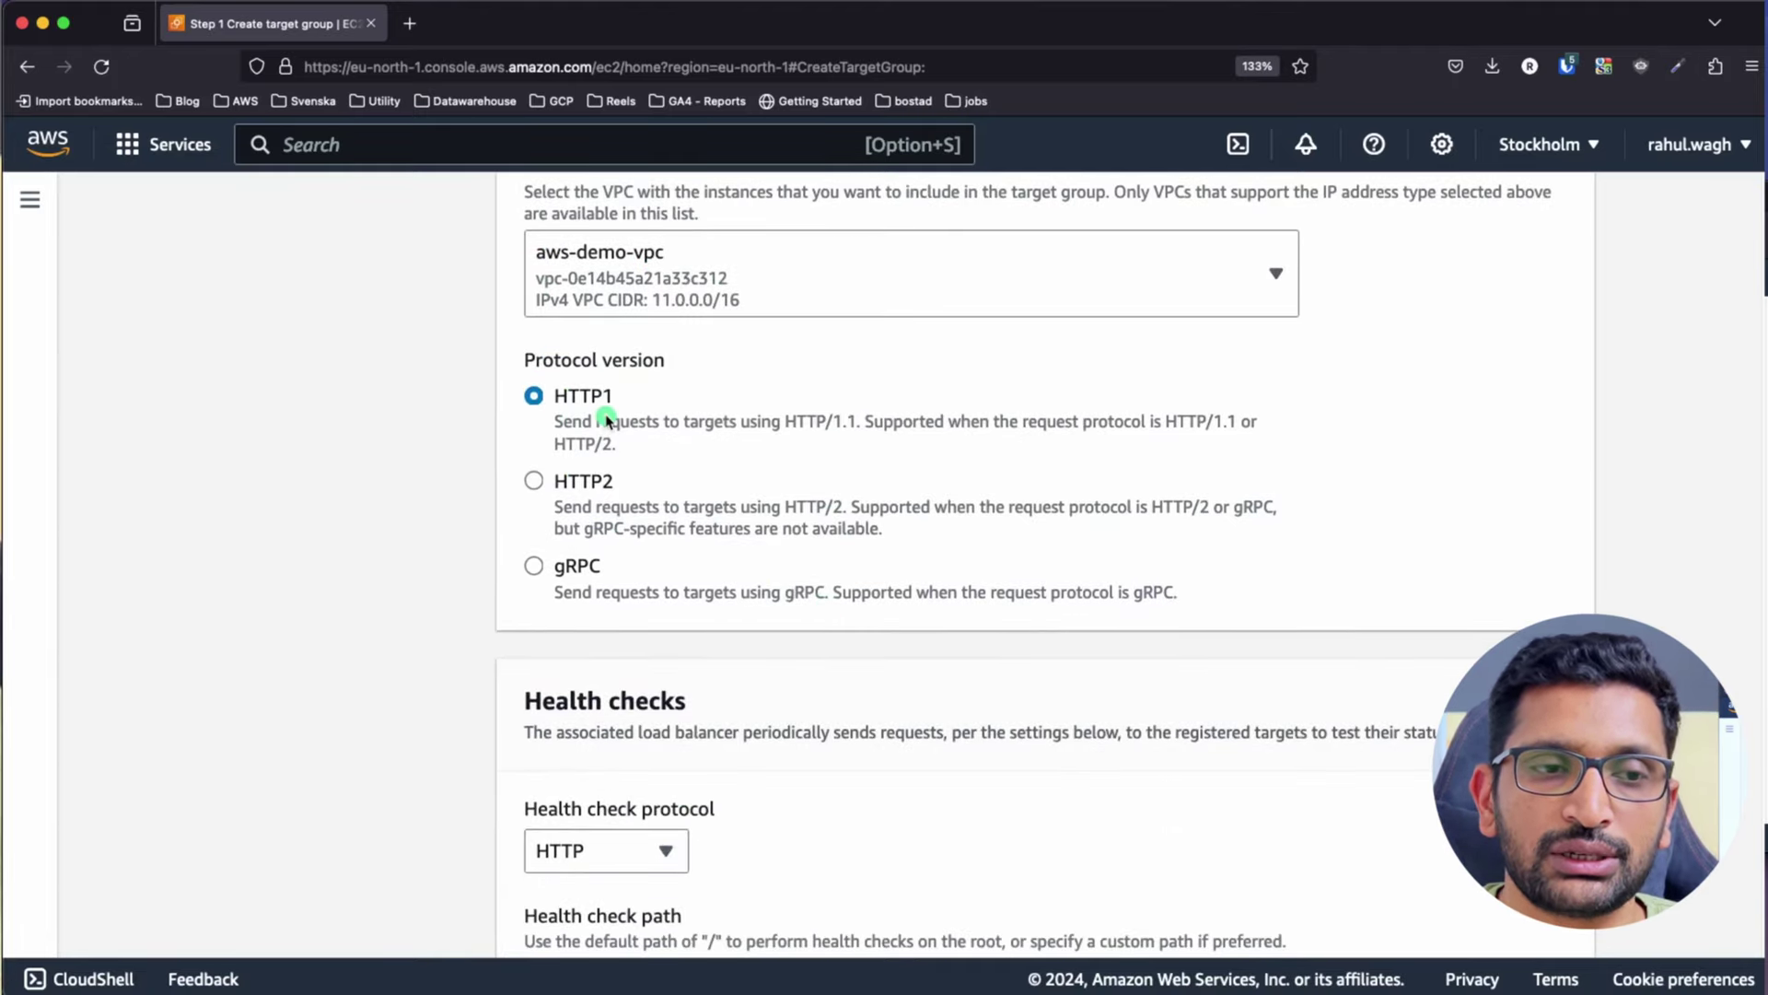
{"action": "scroll", "coordinate": [626, 451], "scroll_direction": "up", "scroll_amount": 4}
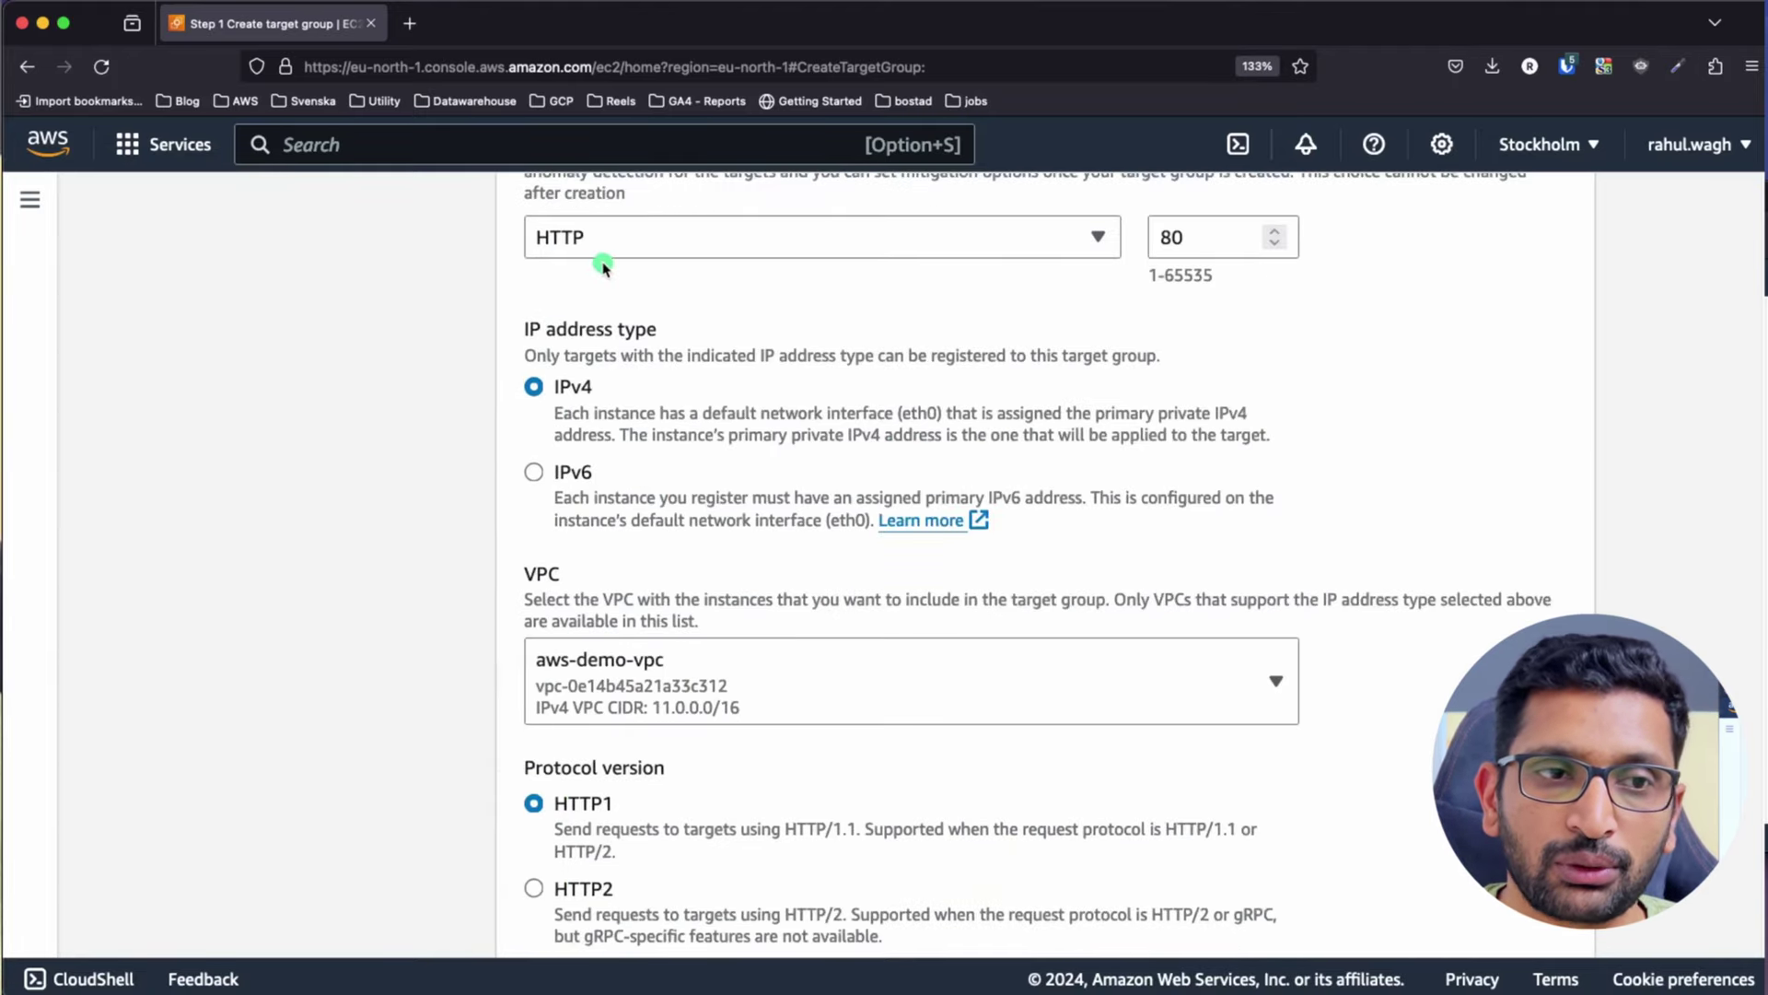
{"action": "scroll", "coordinate": [627, 405], "scroll_direction": "down", "scroll_amount": 3}
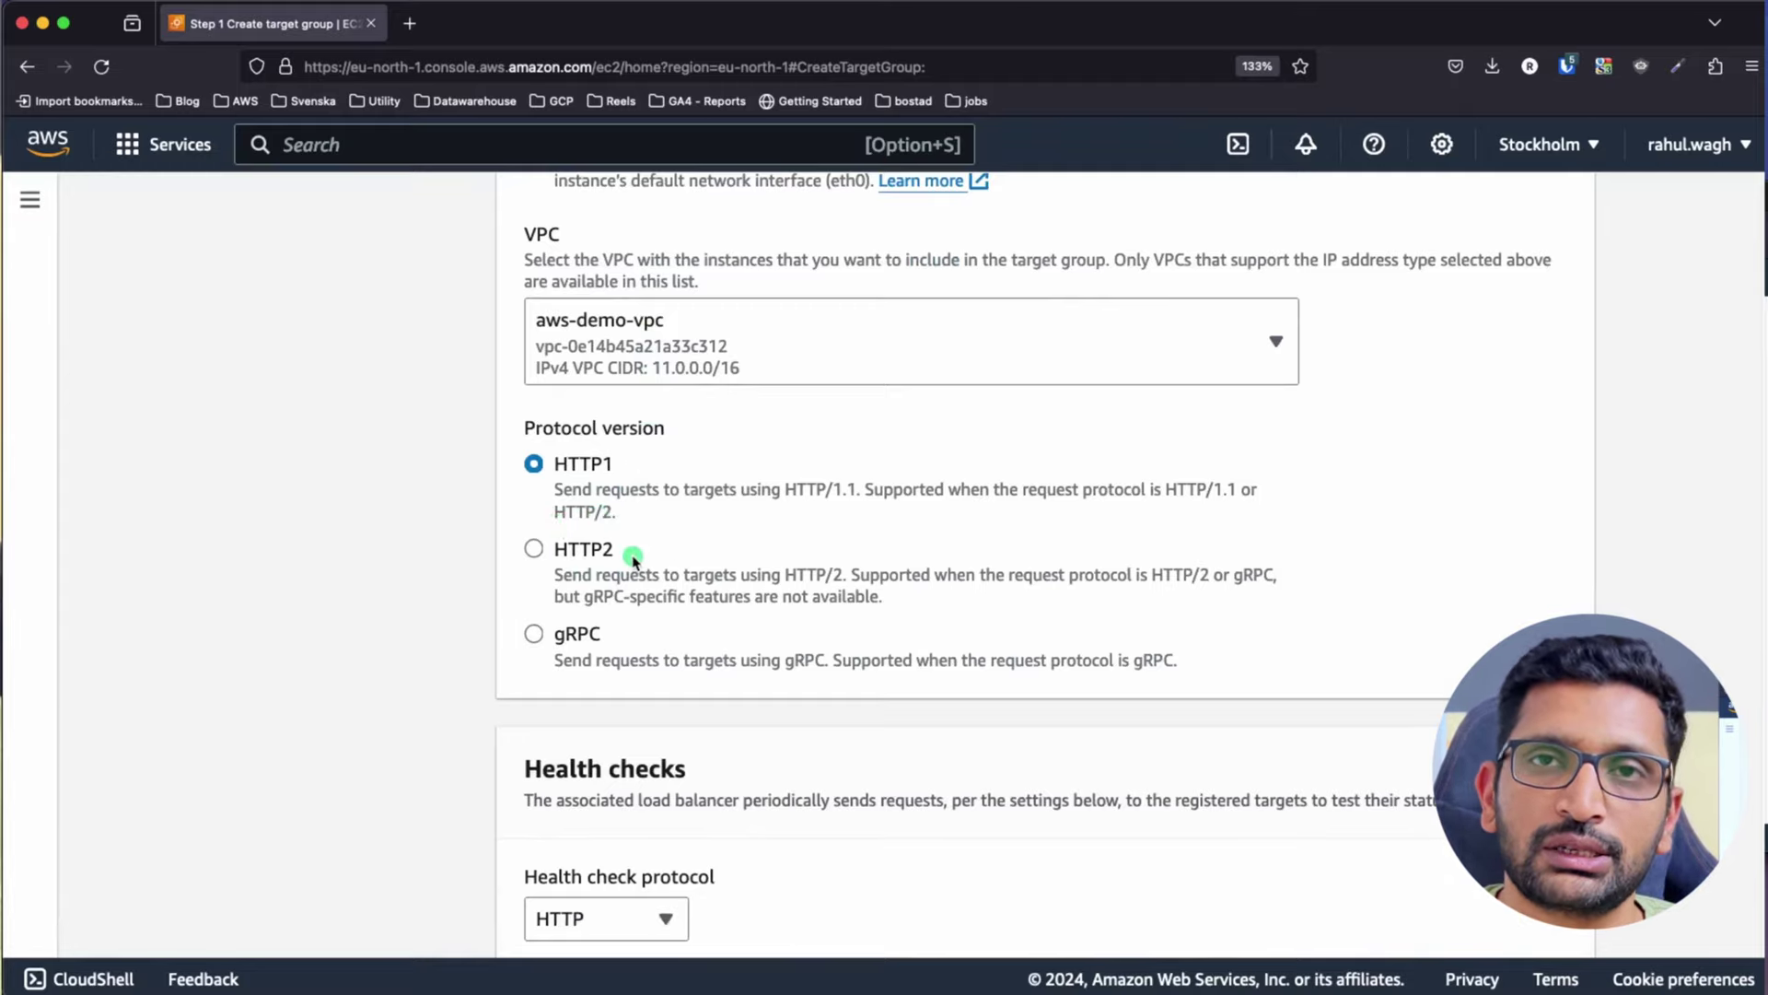
{"action": "scroll", "coordinate": [634, 560], "scroll_direction": "down", "scroll_amount": 3}
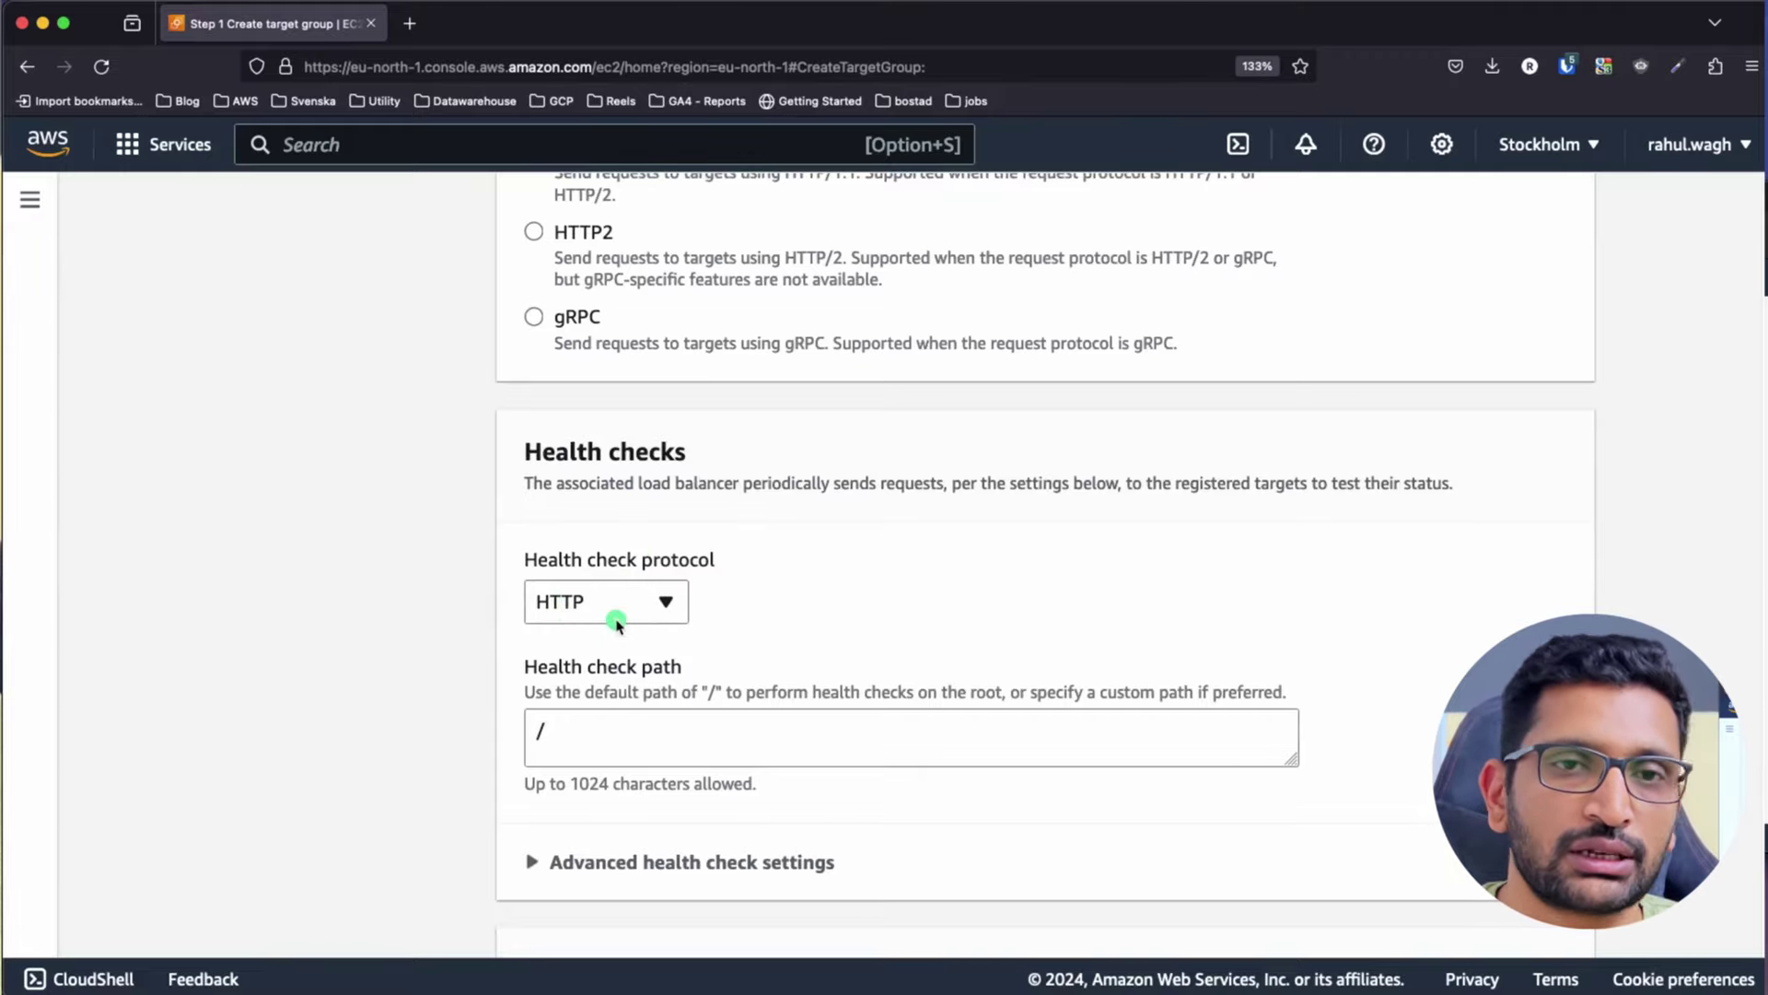
{"action": "scroll", "coordinate": [744, 716], "scroll_direction": "down", "scroll_amount": 4}
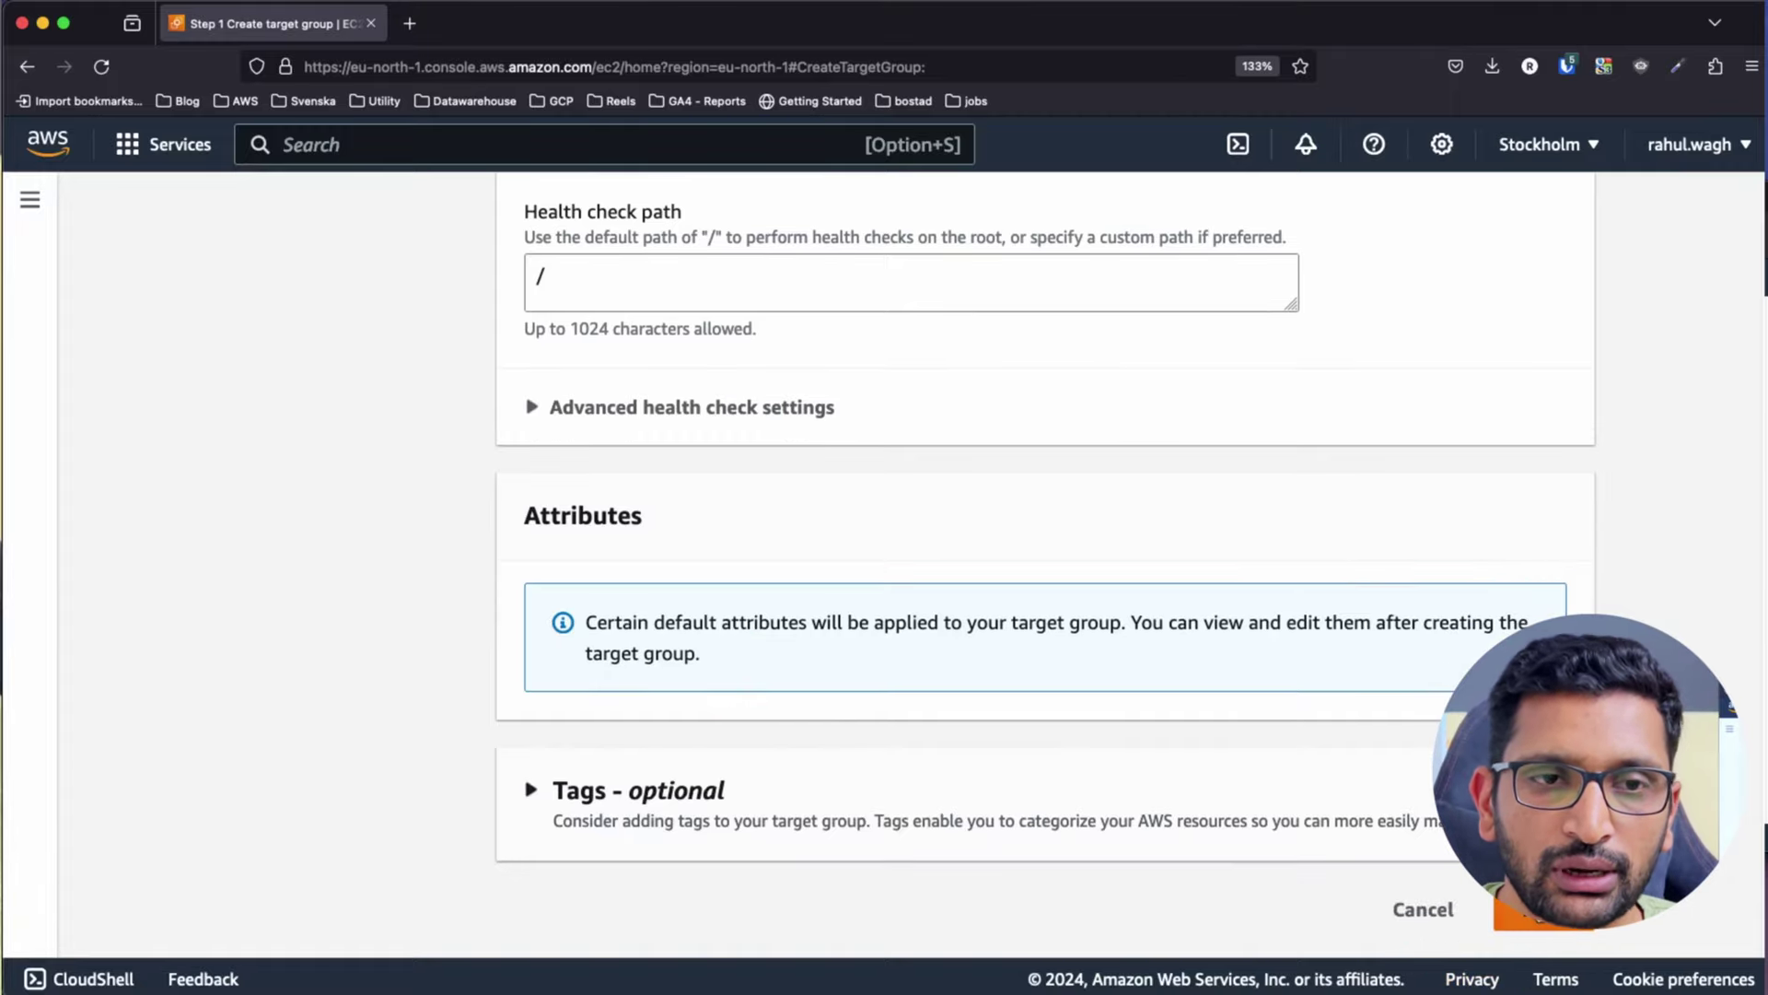
{"action": "left_click", "coordinate": [1543, 909]}
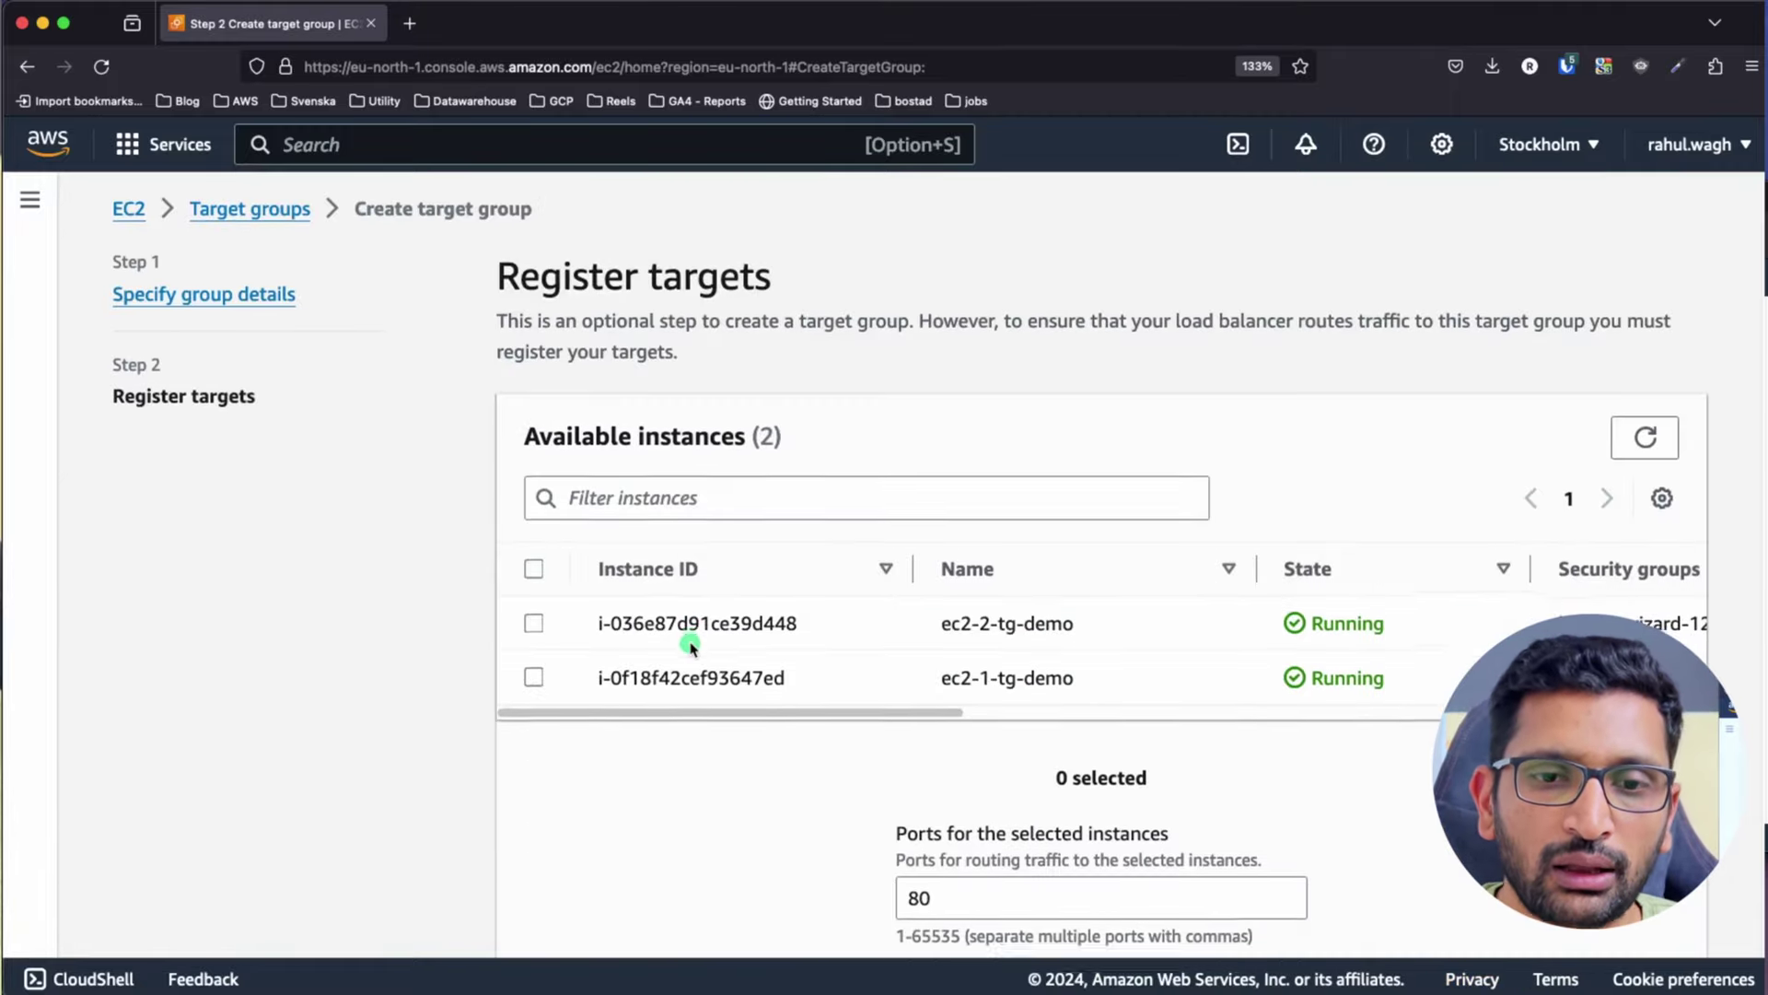
Select both instances, ec2-1-tg-demo and ec2-2-tg-demo, and include them as pending targets on port 80
{"action": "scroll", "coordinate": [691, 645], "scroll_direction": "down", "scroll_amount": 1}
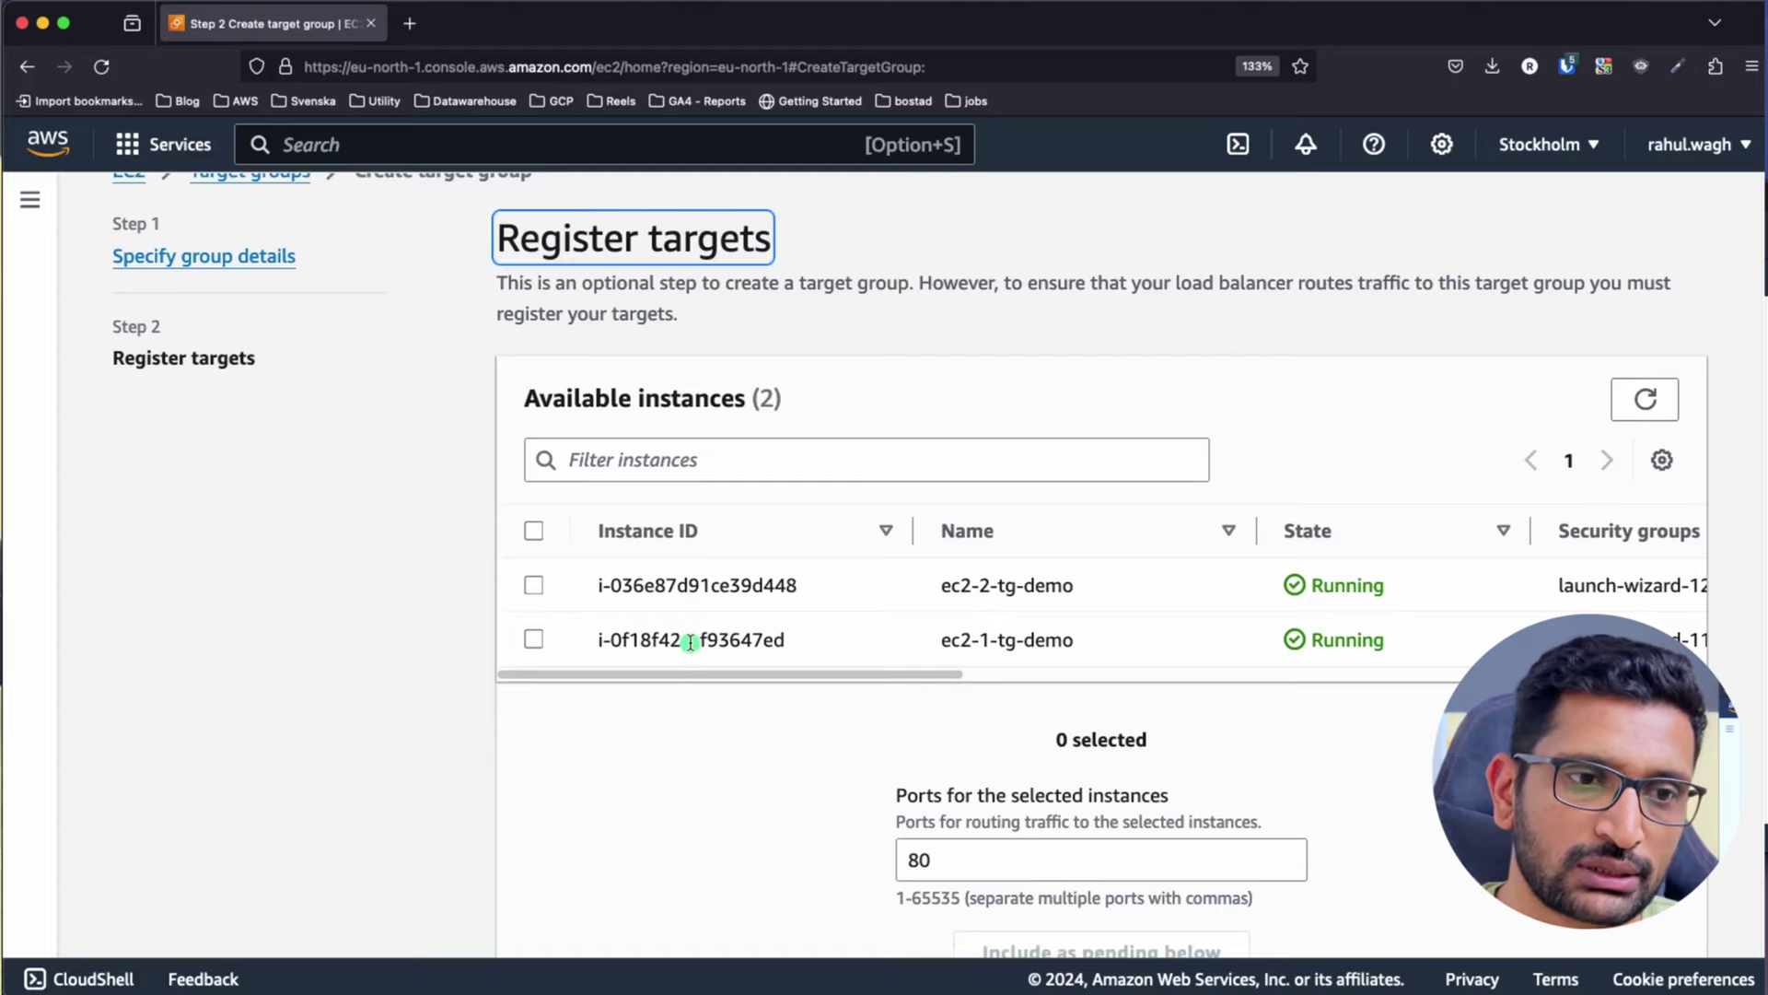
{"action": "key", "text": "super+Tab"}
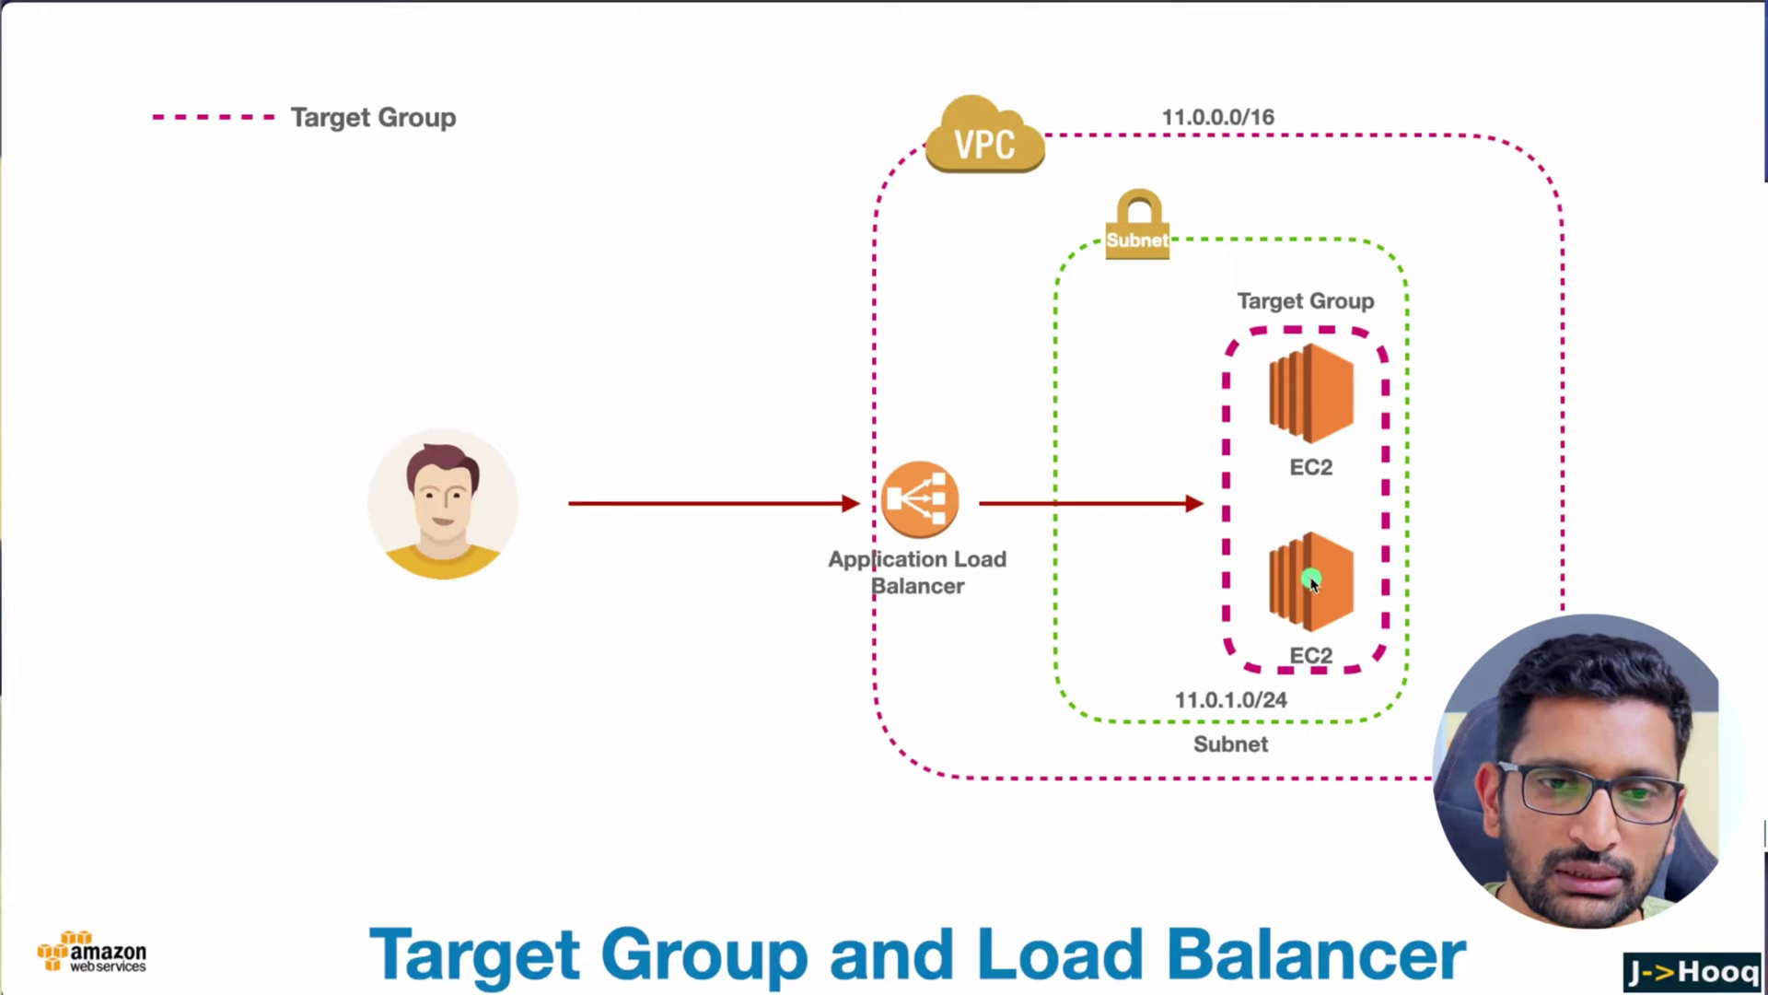
{"action": "key", "text": "super+Tab"}
{"action": "left_click", "coordinate": [533, 531]}
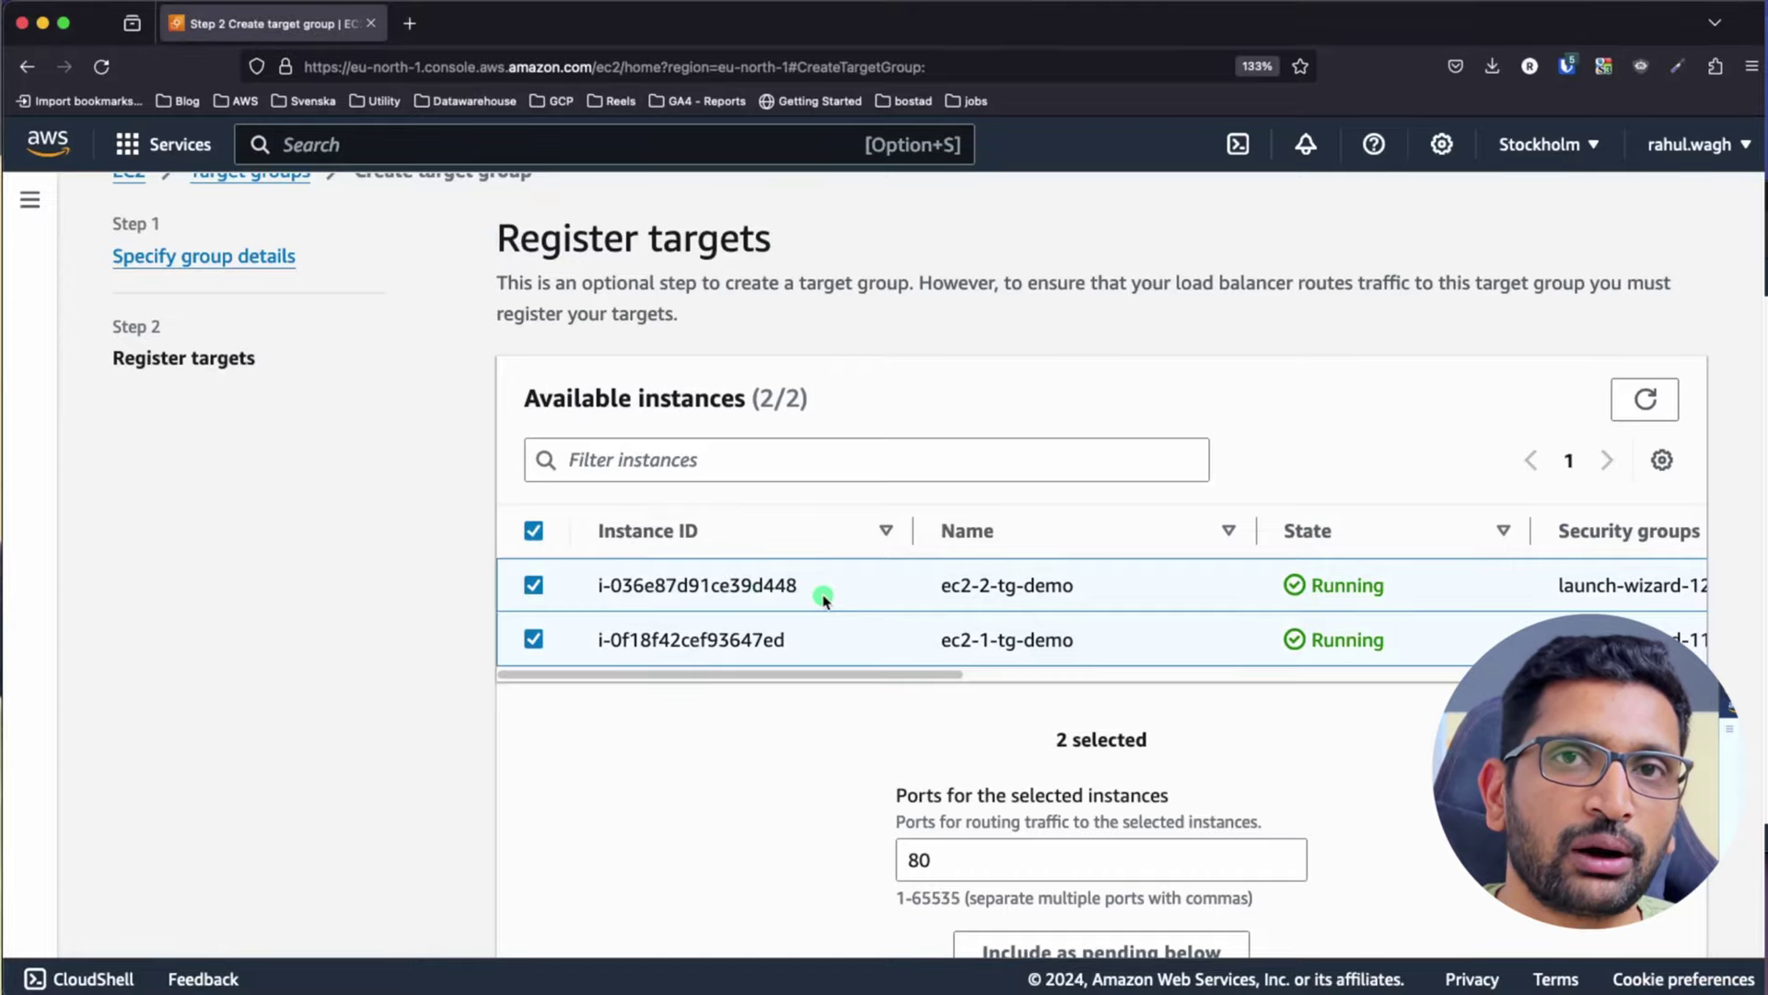
{"action": "scroll", "coordinate": [823, 599], "scroll_direction": "down", "scroll_amount": 5}
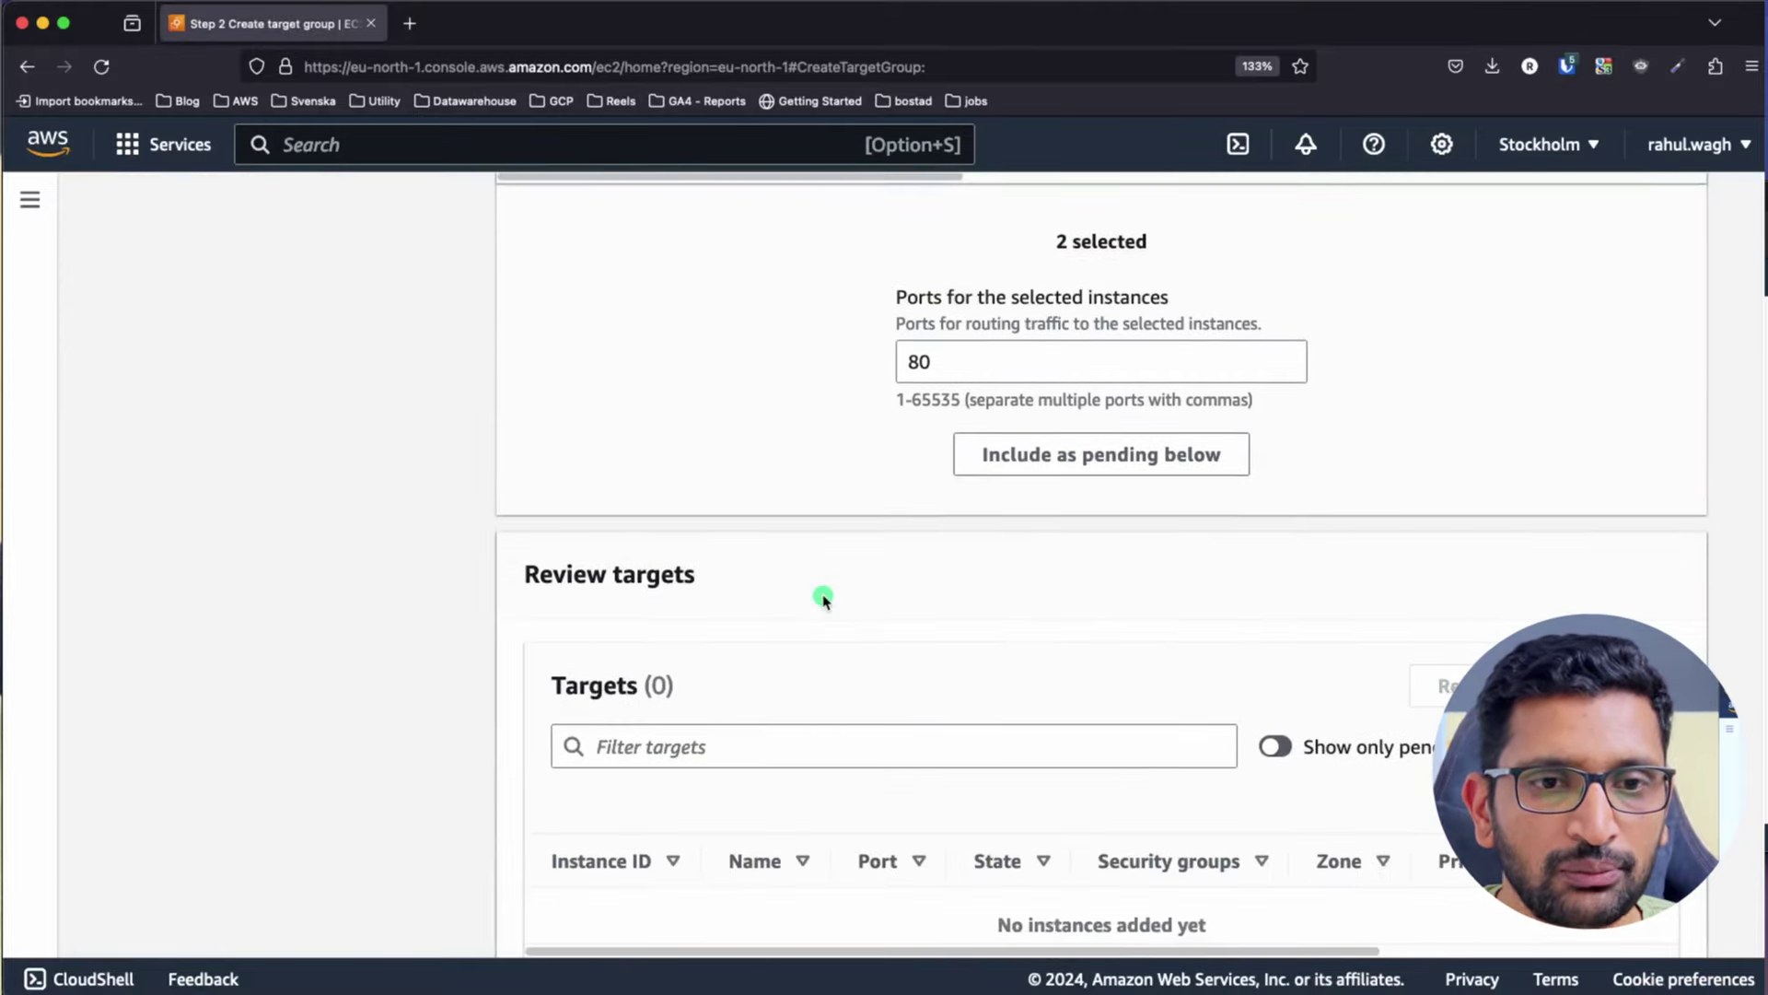
{"action": "left_click", "coordinate": [1057, 465]}
Check the two pending targets and create the target group
{"action": "scroll", "coordinate": [992, 589], "scroll_direction": "down", "scroll_amount": 2}
{"action": "scroll", "coordinate": [992, 589], "scroll_direction": "down", "scroll_amount": 3}
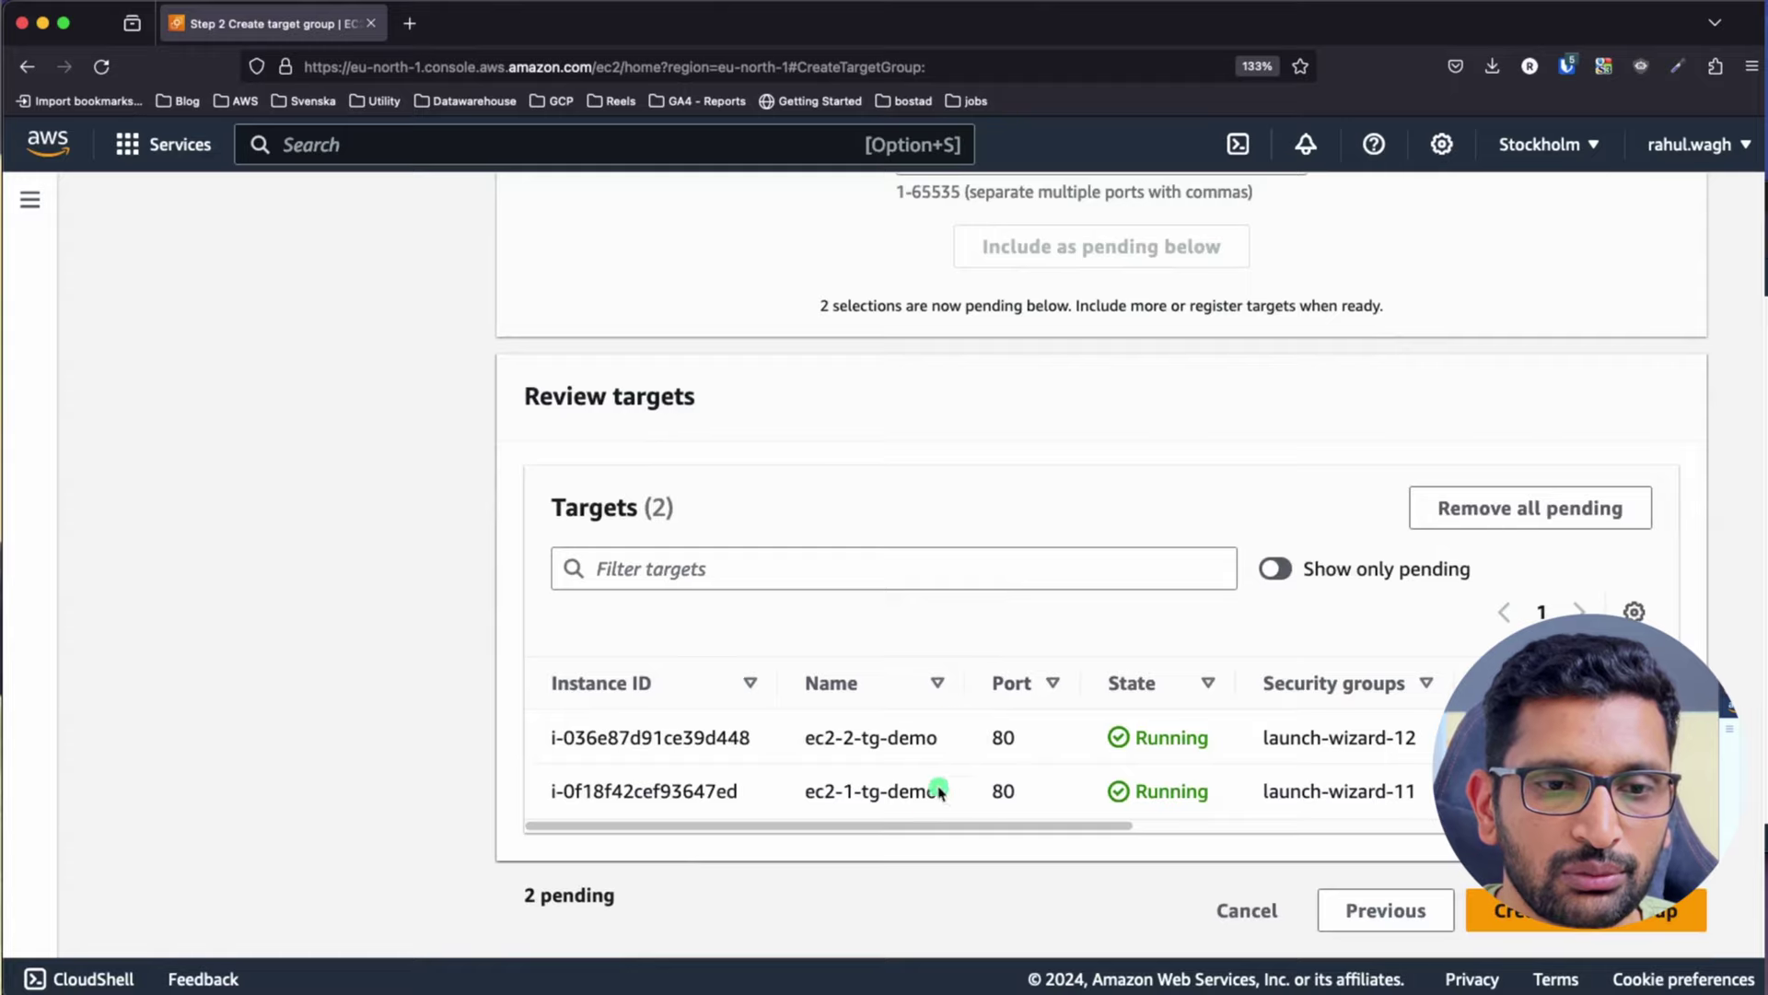
{"action": "left_click_drag", "start_coordinate": [813, 738], "coordinate": [958, 807]}
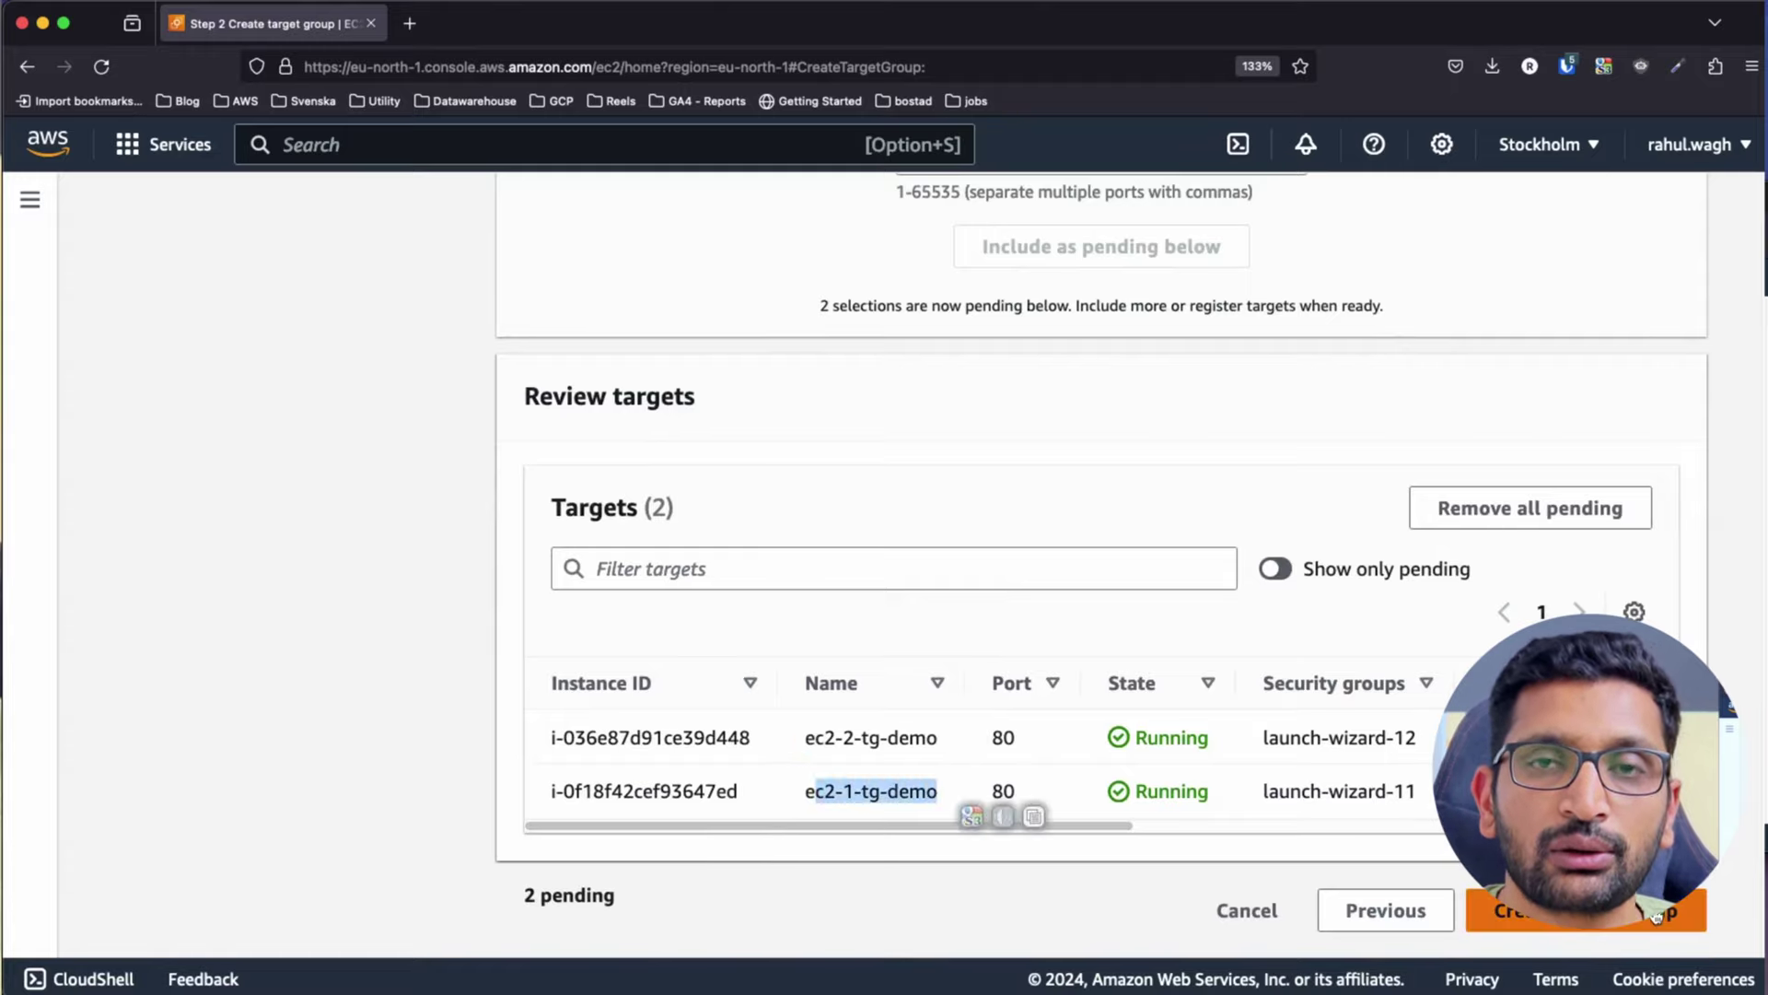
{"action": "left_click", "coordinate": [1604, 928]}
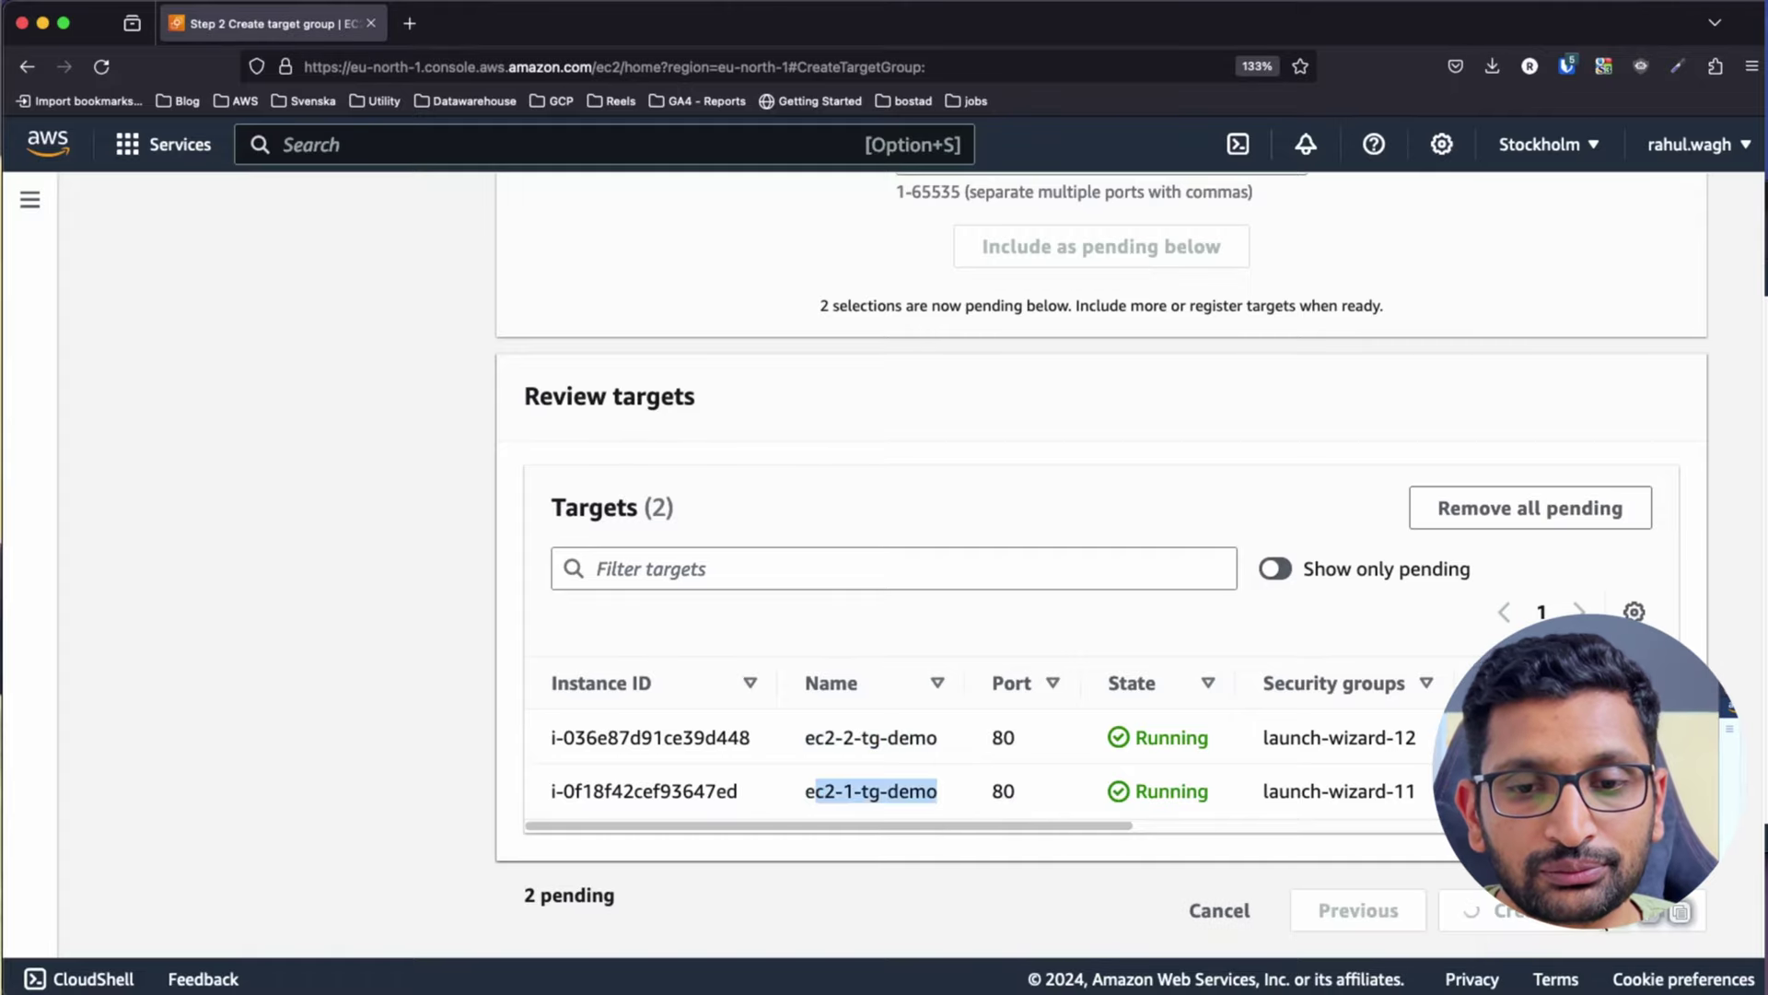
Examine the healthy, unhealthy and unused target counts and the load balancer association in the new target group's details
{"action": "scroll", "coordinate": [1096, 574], "scroll_direction": "down", "scroll_amount": 4}
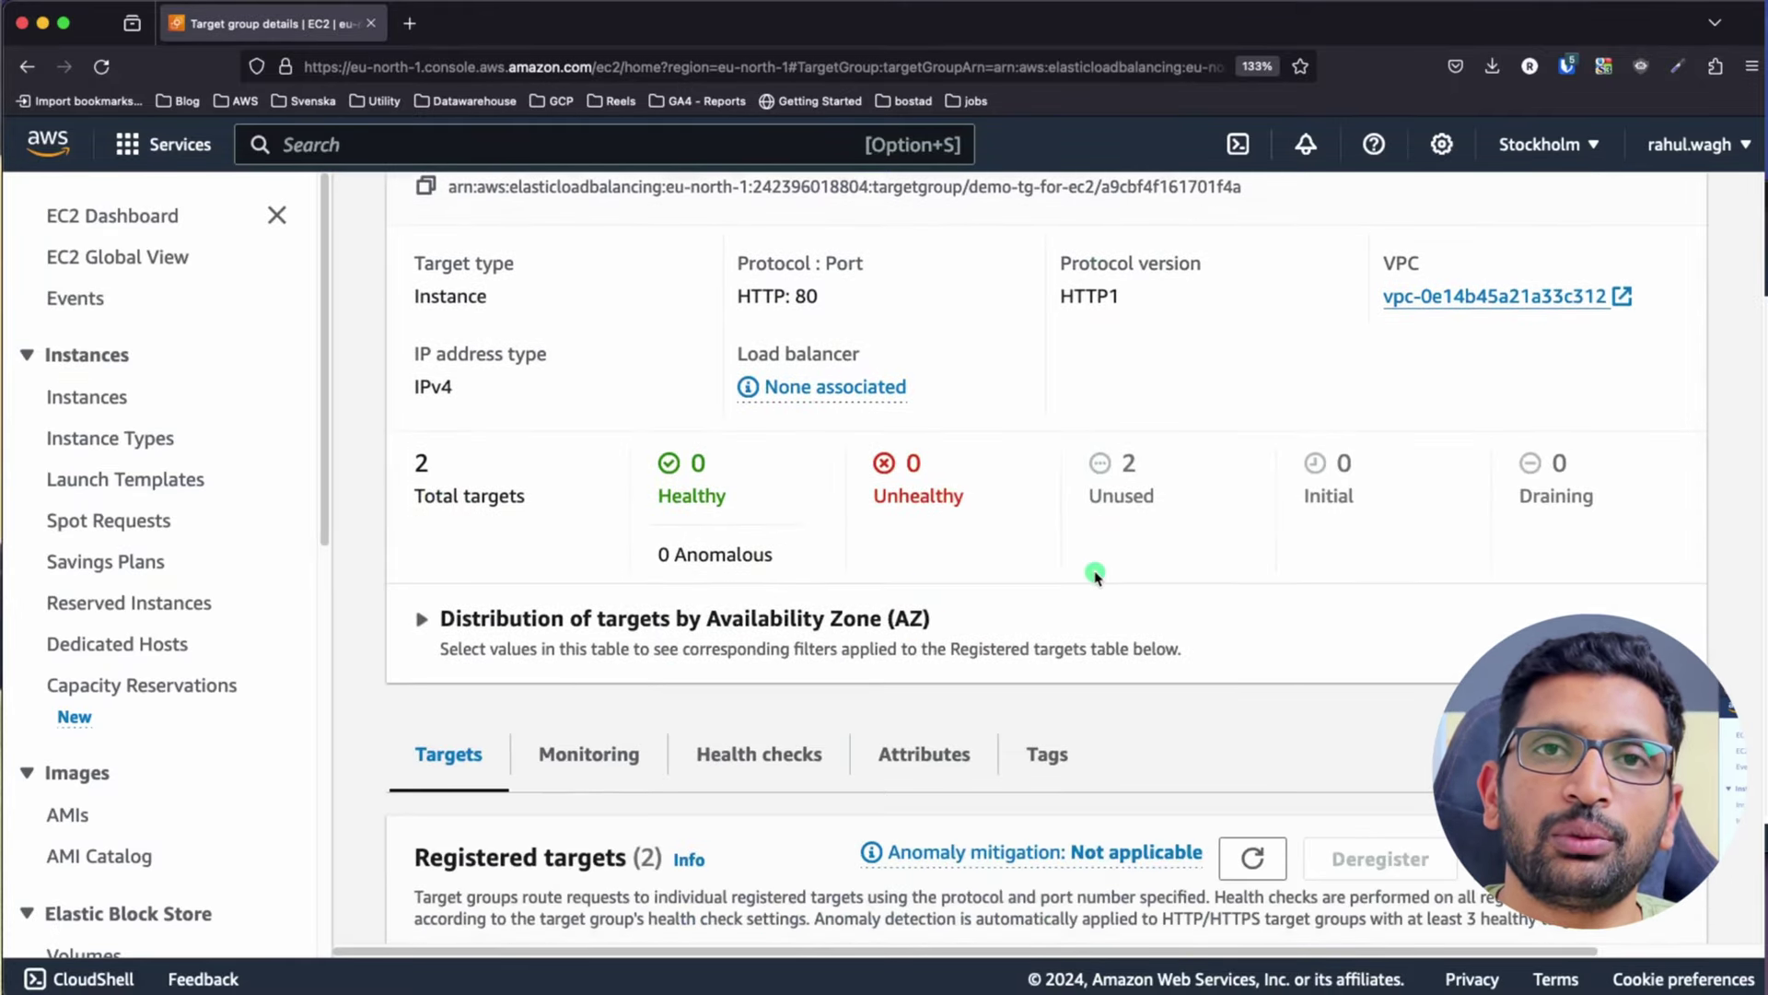
{"action": "scroll", "coordinate": [1095, 575], "scroll_direction": "down", "scroll_amount": 2}
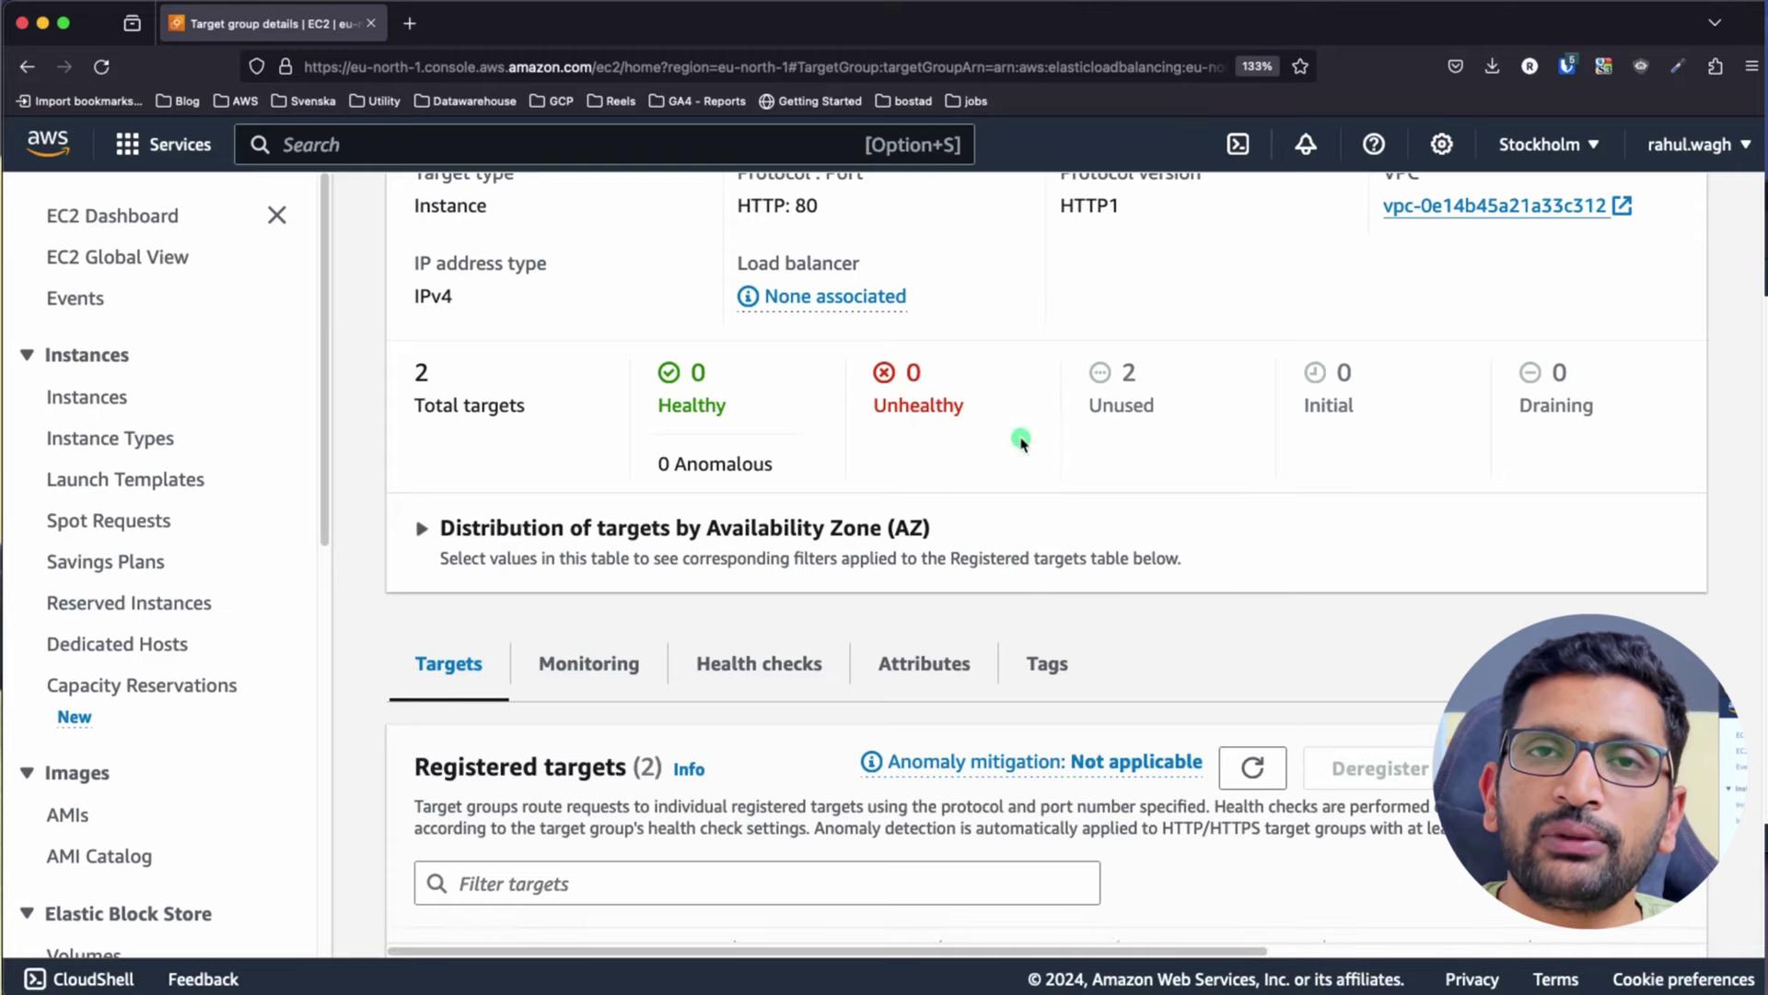
{"action": "left_click_drag", "start_coordinate": [752, 410], "coordinate": [652, 410]}
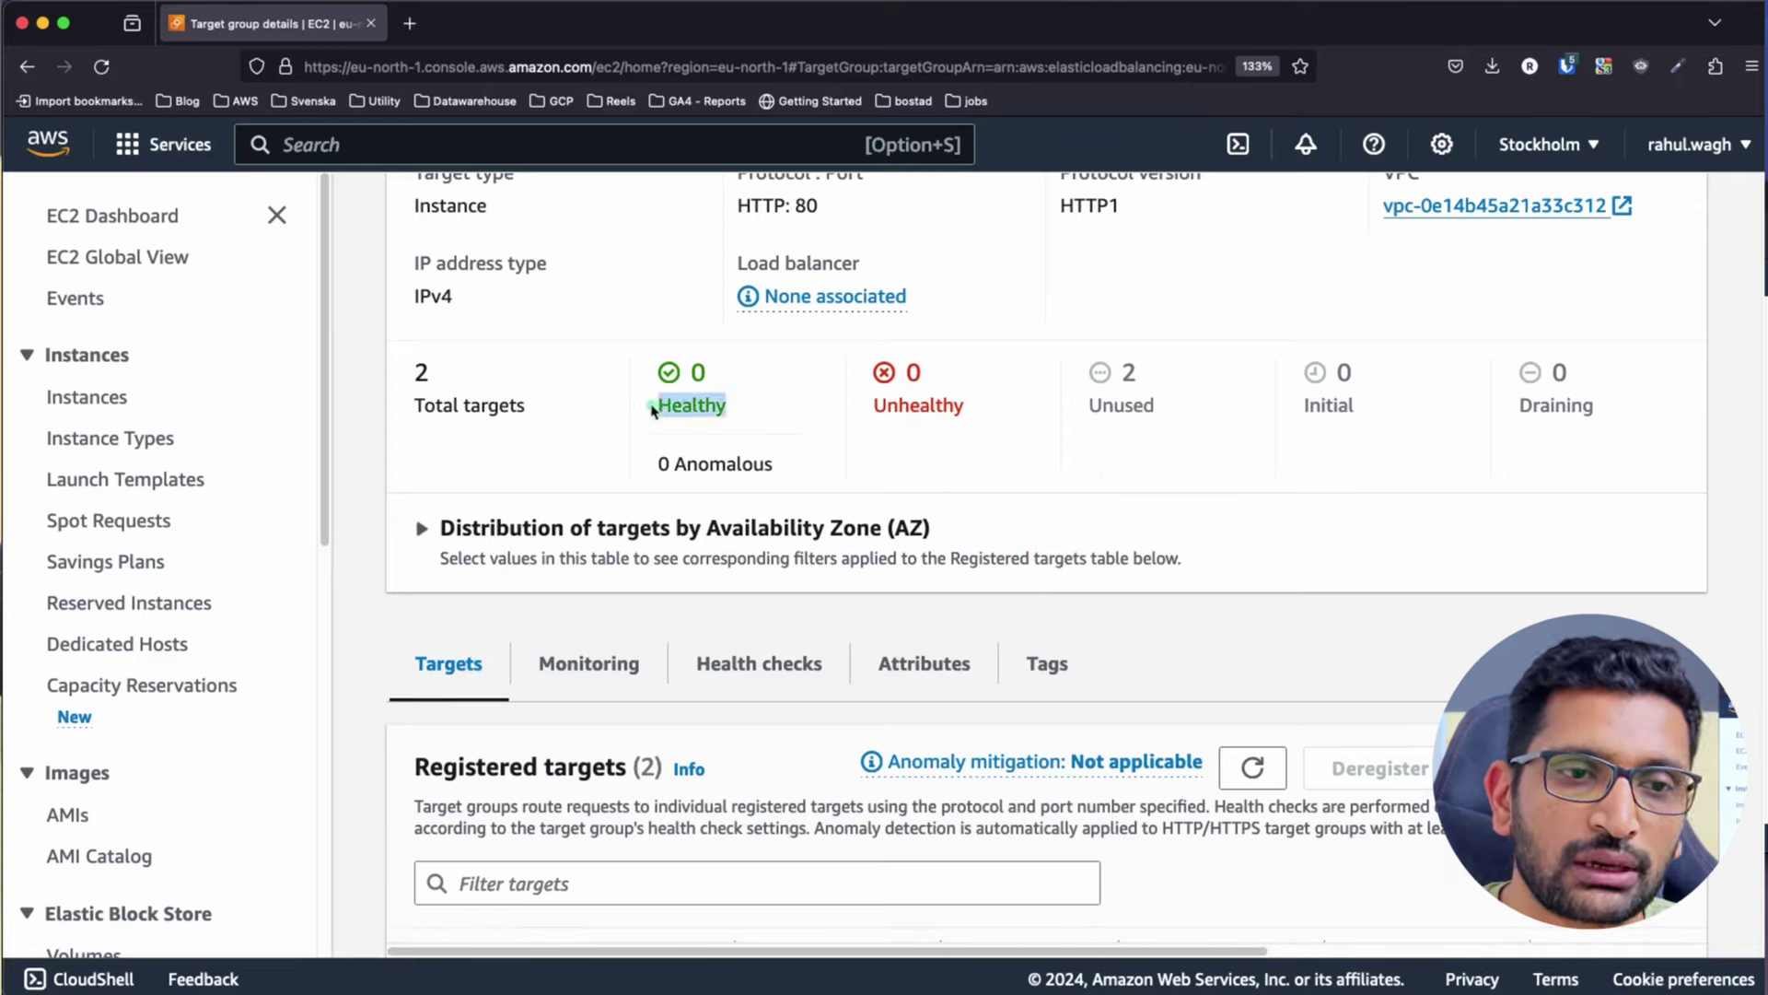
{"action": "left_click_drag", "start_coordinate": [1002, 408], "coordinate": [870, 405]}
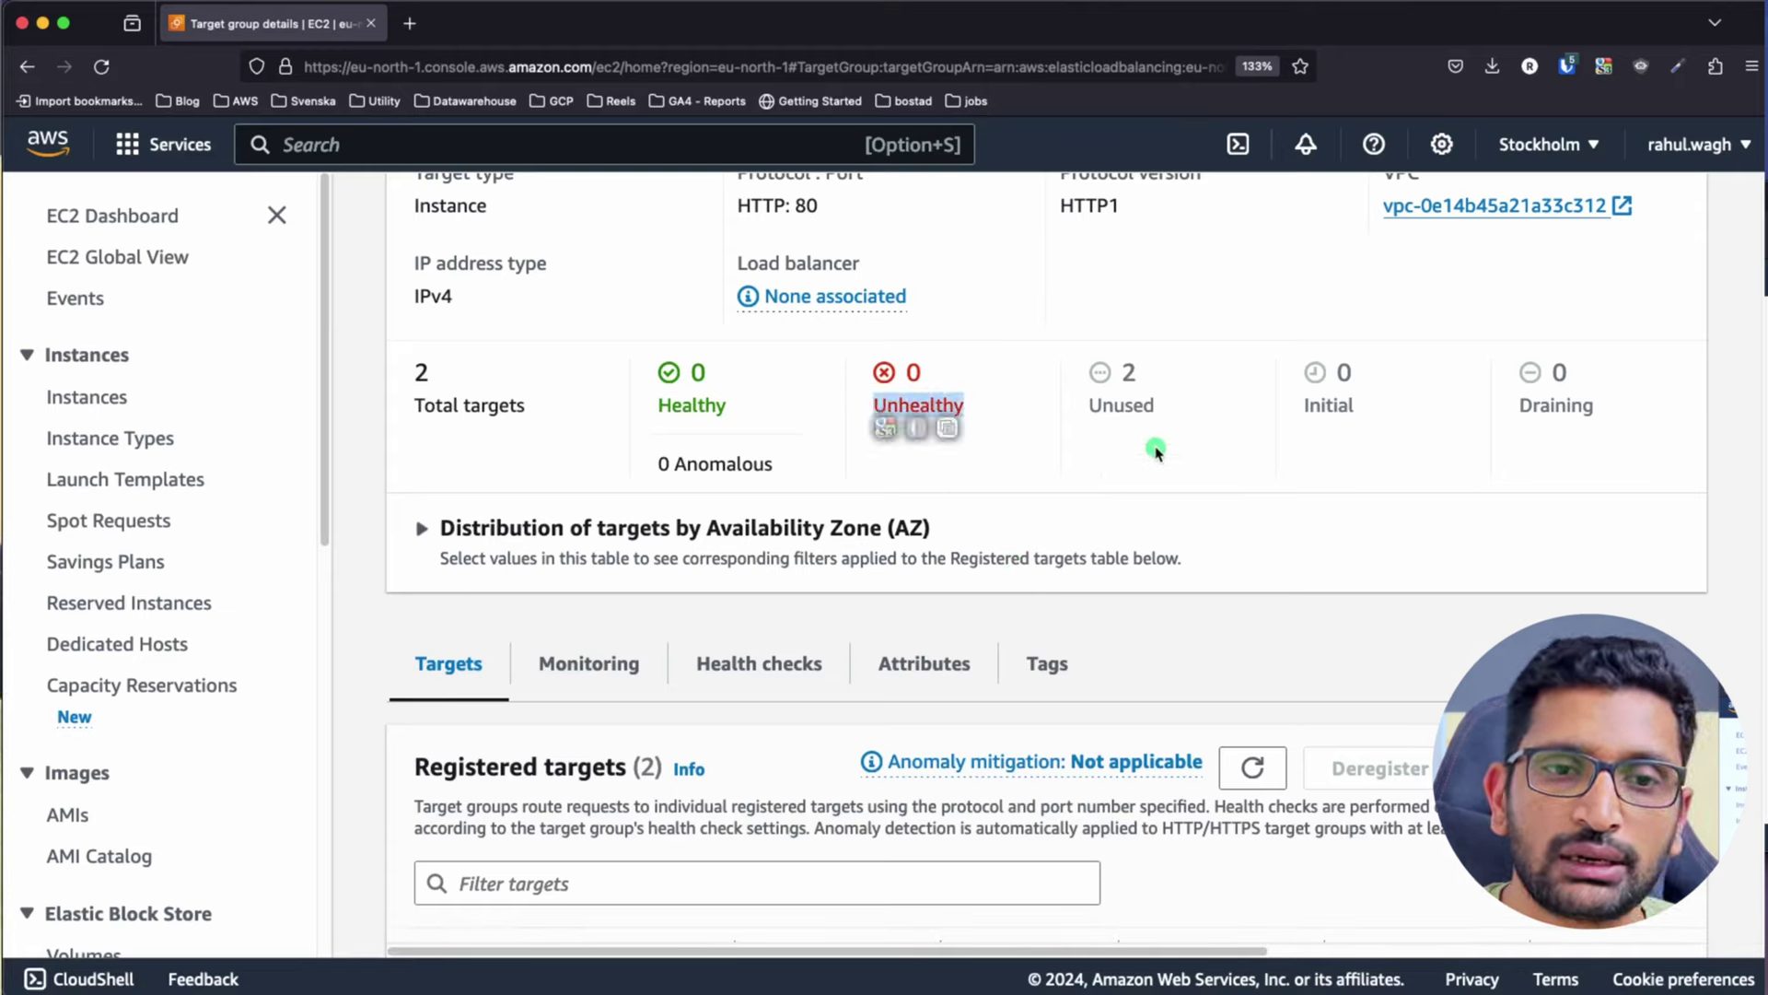
{"action": "left_click_drag", "start_coordinate": [1173, 411], "coordinate": [1074, 406]}
{"action": "scroll", "coordinate": [1175, 465], "scroll_direction": "up", "scroll_amount": 1}
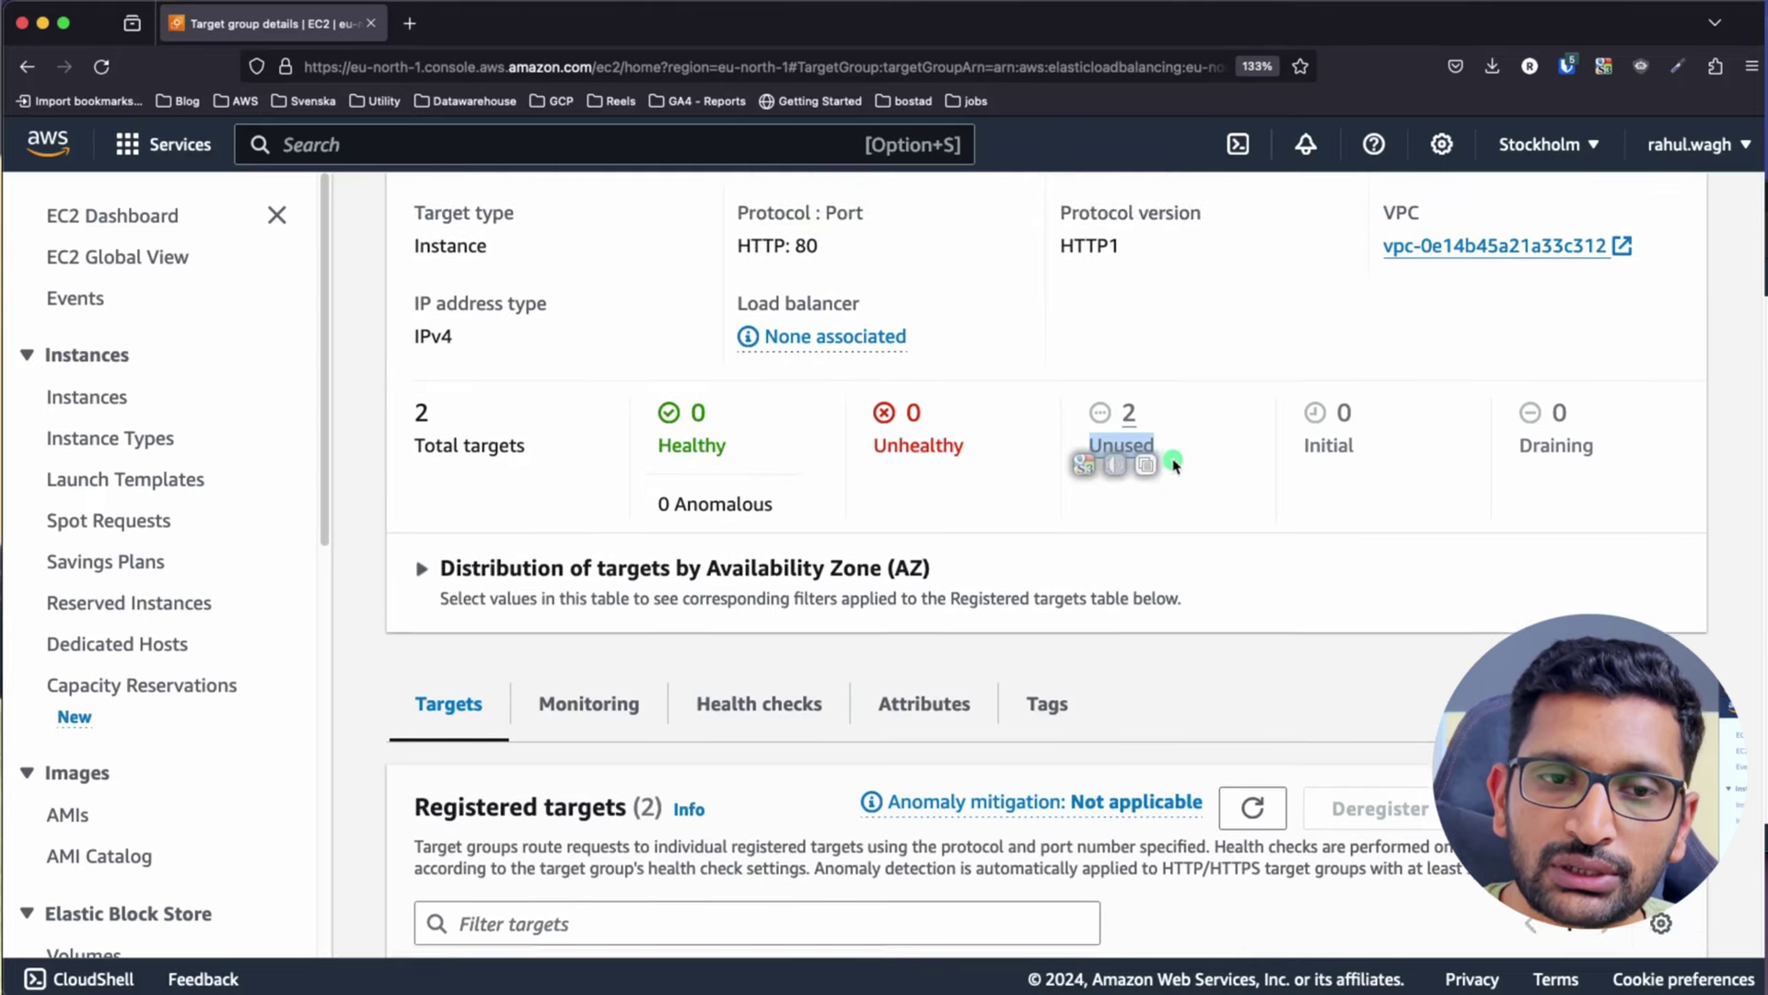
{"action": "left_click_drag", "start_coordinate": [1175, 466], "coordinate": [1081, 412]}
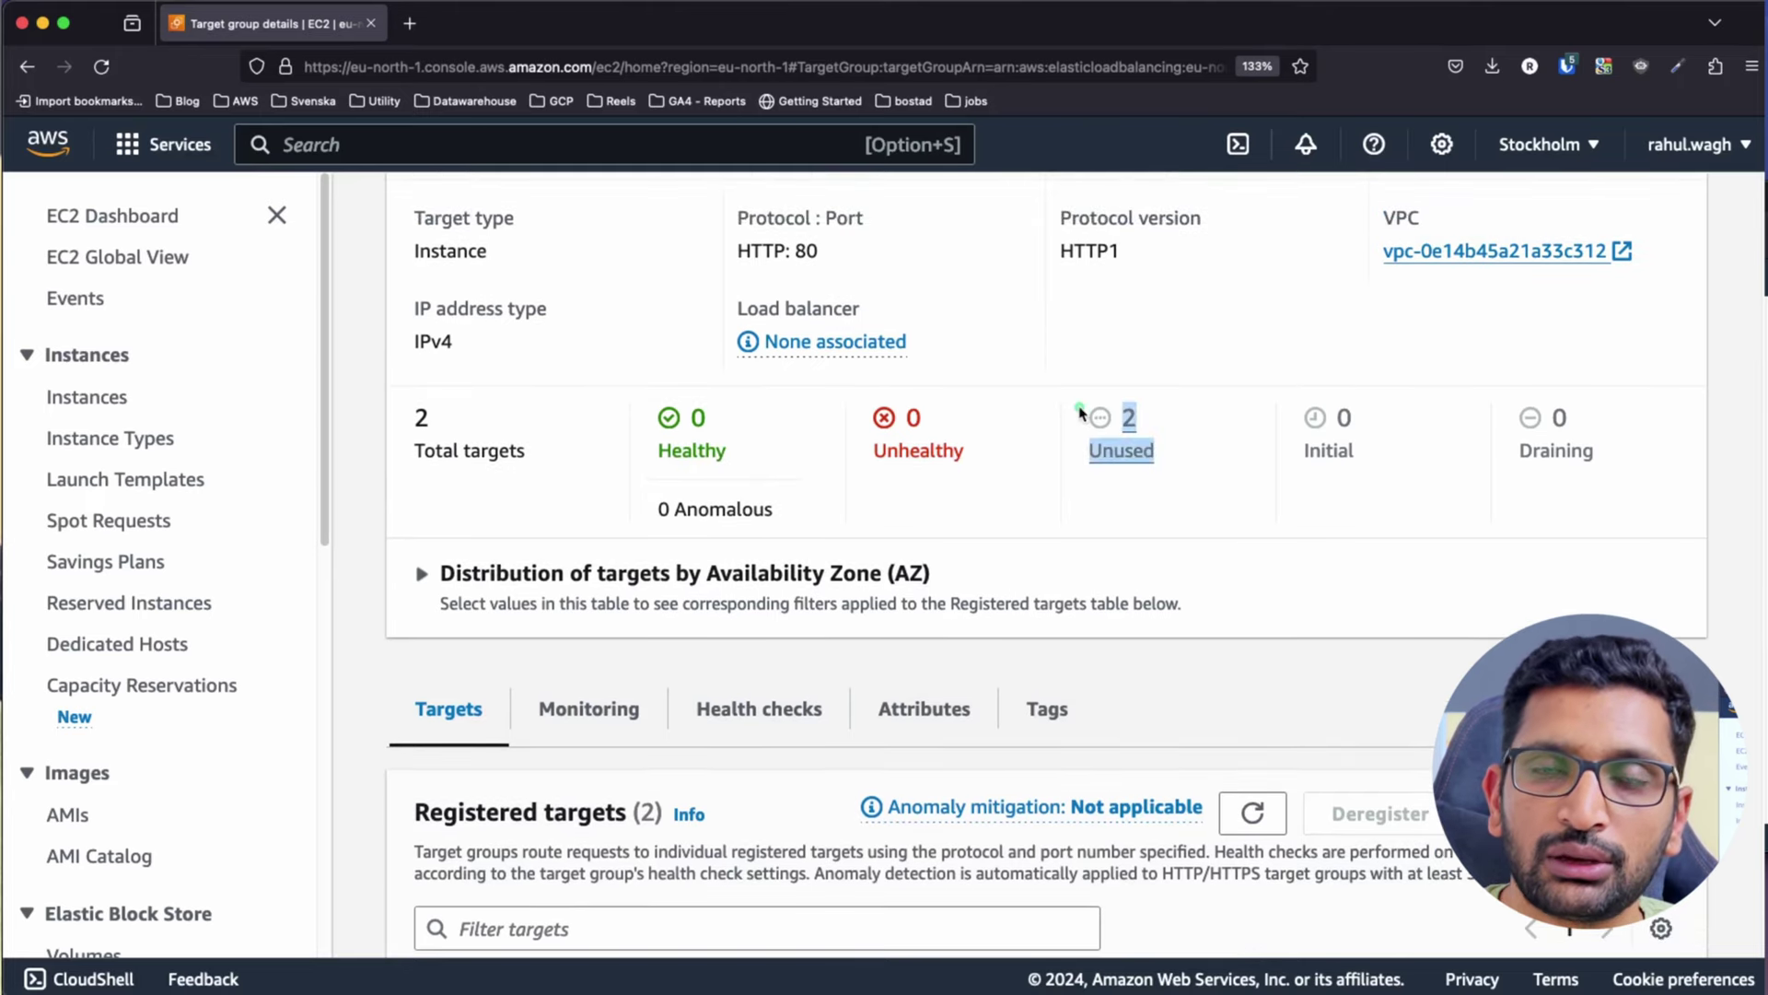
{"action": "scroll", "coordinate": [1072, 559], "scroll_direction": "up", "scroll_amount": 3}
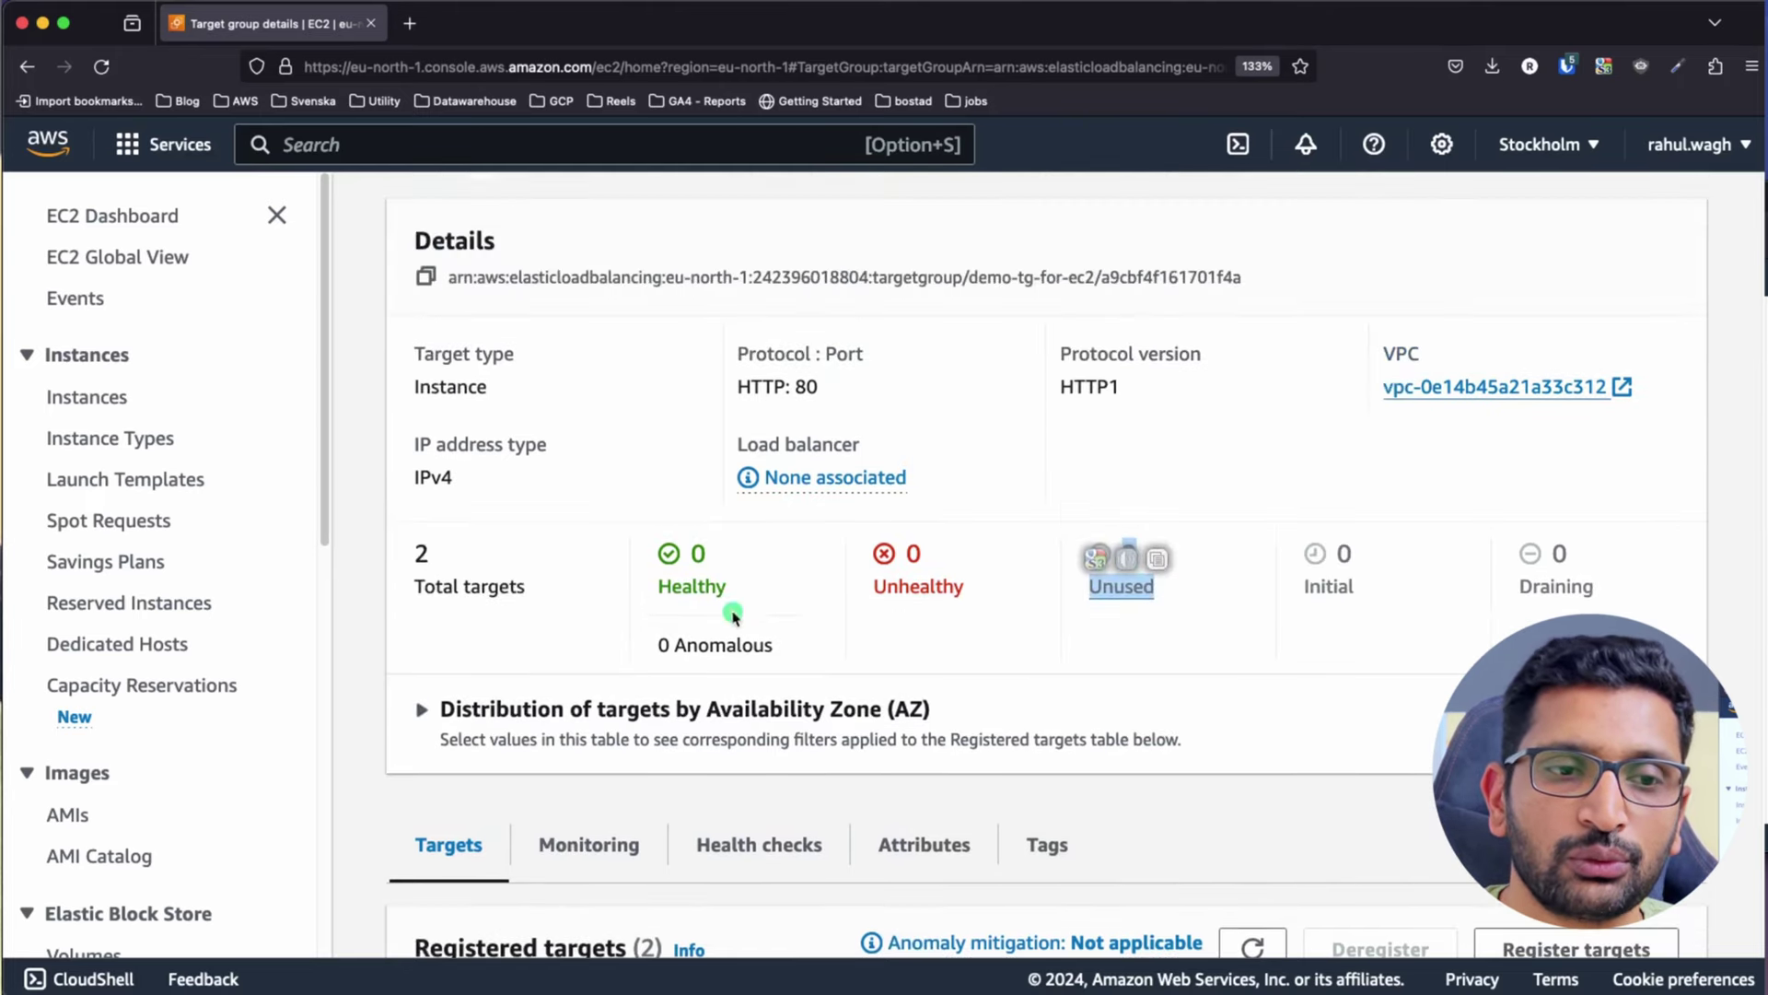
{"action": "scroll", "coordinate": [700, 585], "scroll_direction": "down", "scroll_amount": 2}
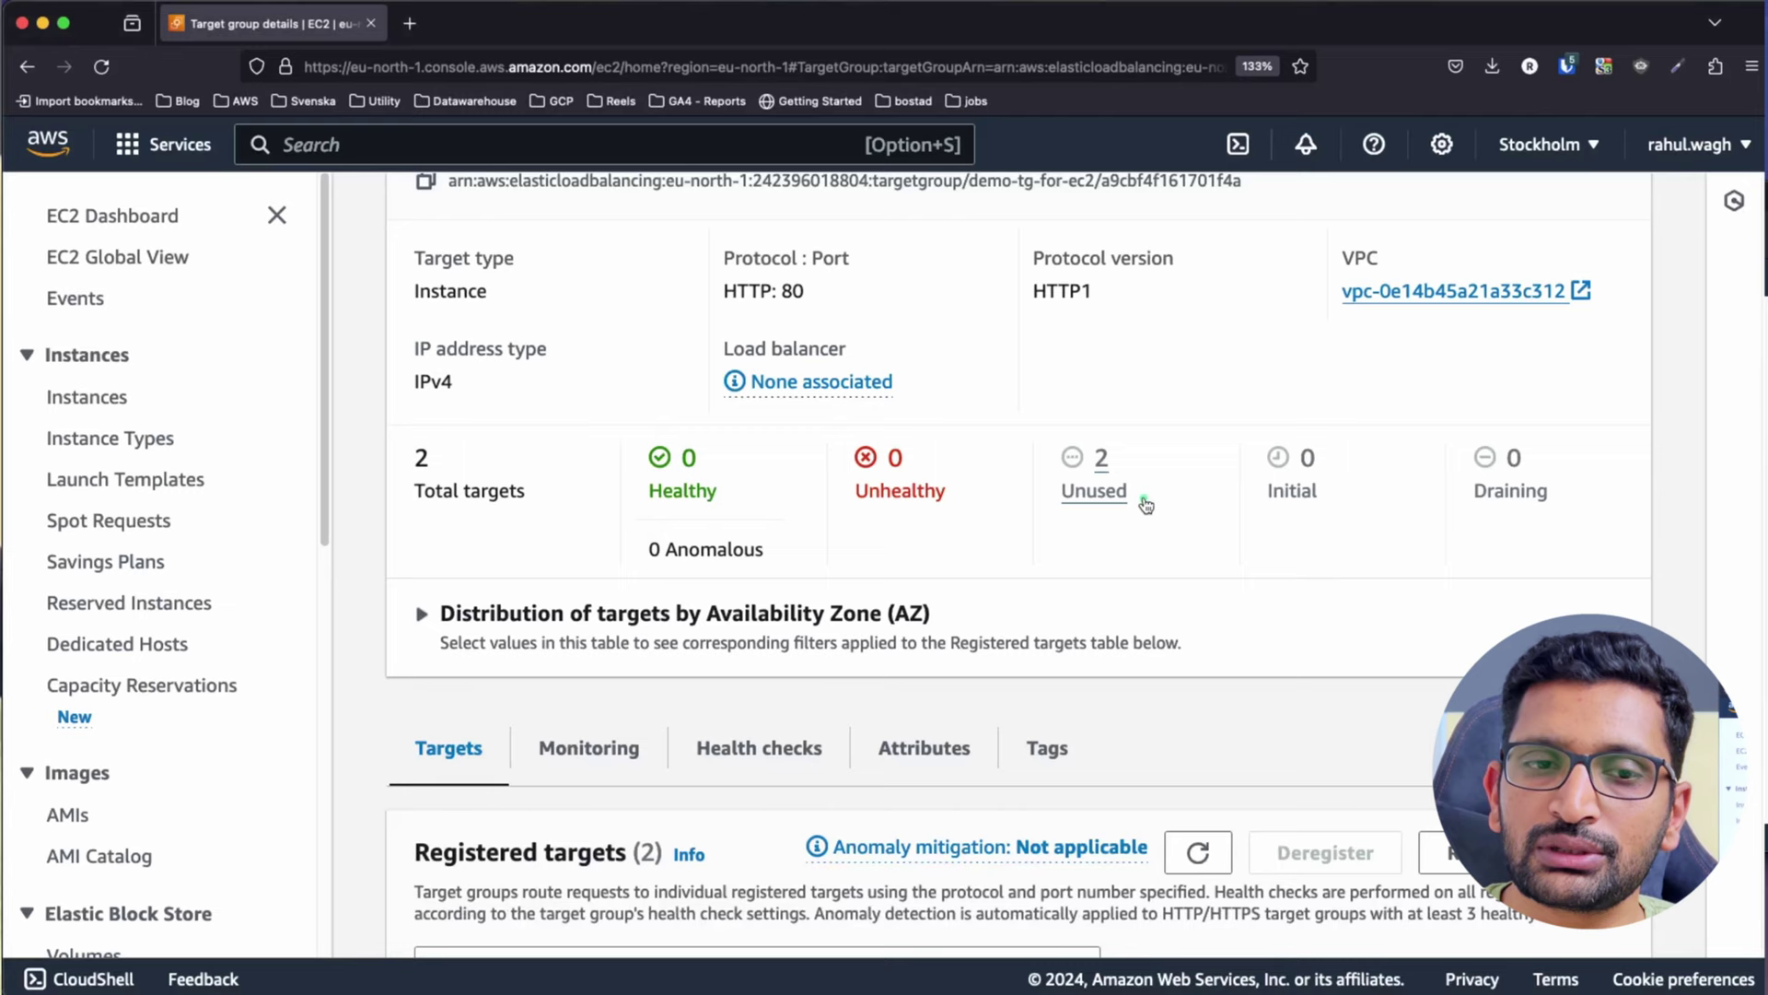
{"action": "left_click", "coordinate": [1057, 466]}
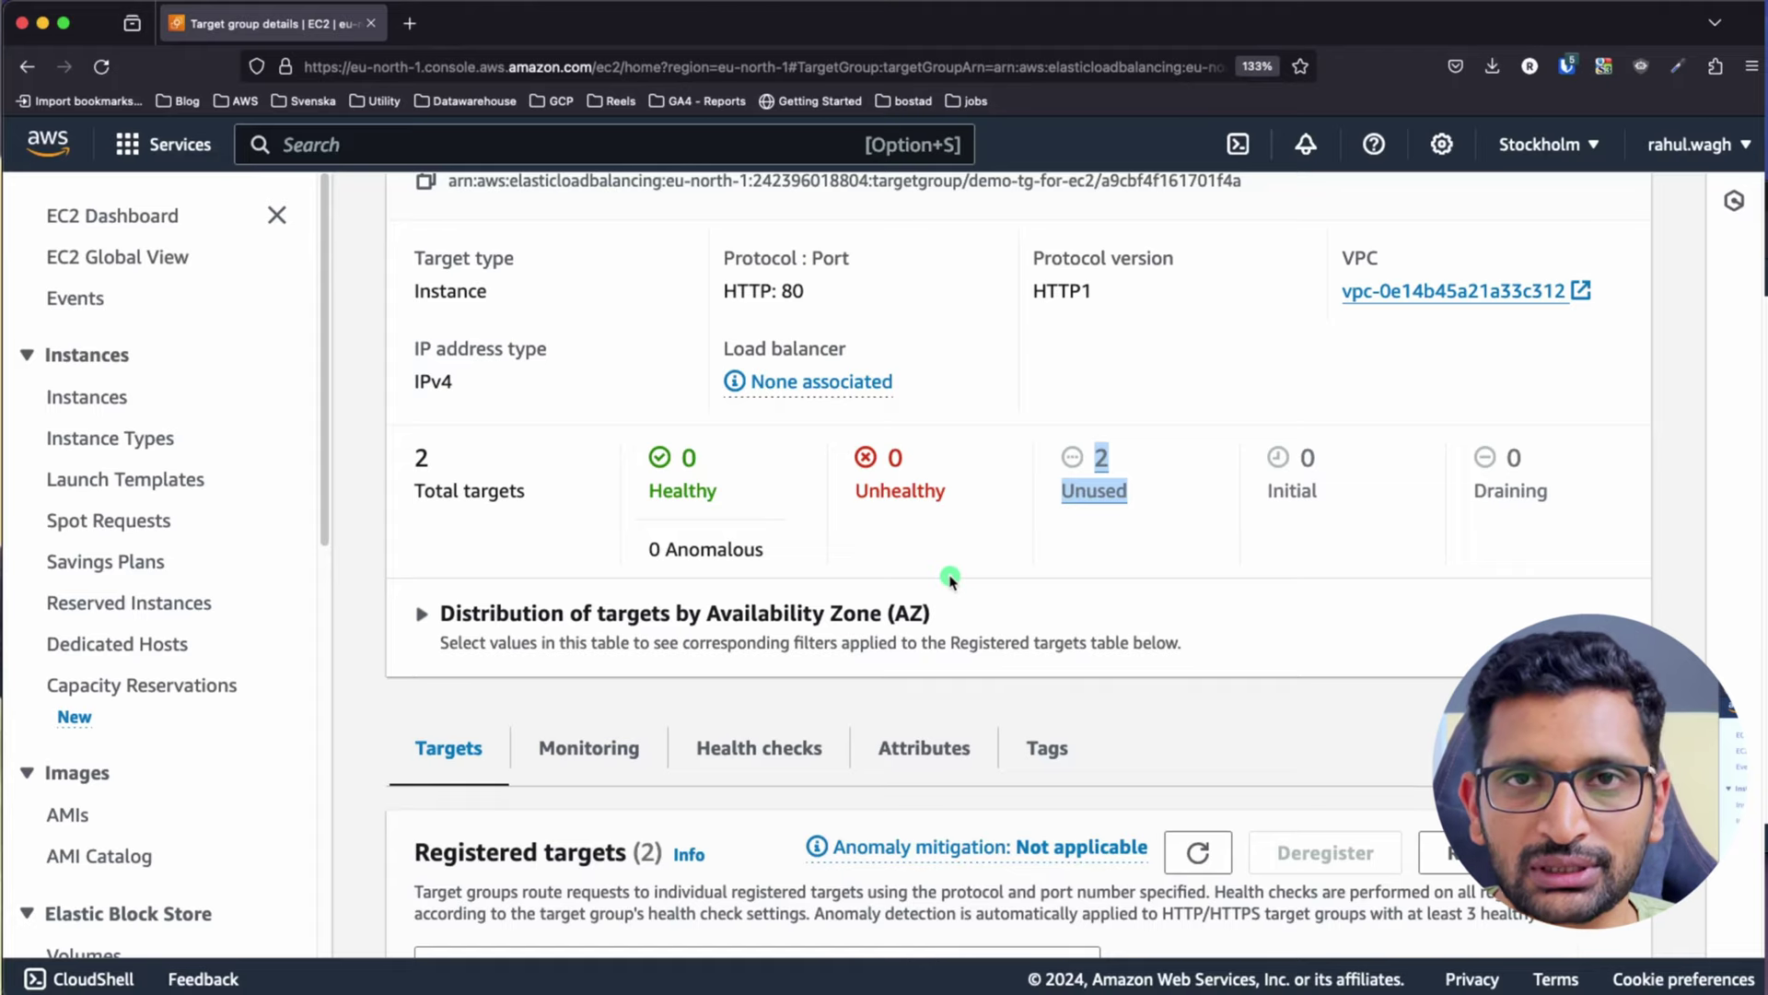
Switch to the presentation to review the target group and load balancer diagram, and return to the AWS console in Firefox
{"action": "scroll", "coordinate": [950, 579], "scroll_direction": "up", "scroll_amount": 3}
{"action": "key", "text": "super+Tab"}
{"action": "key", "text": "super+Tab"}
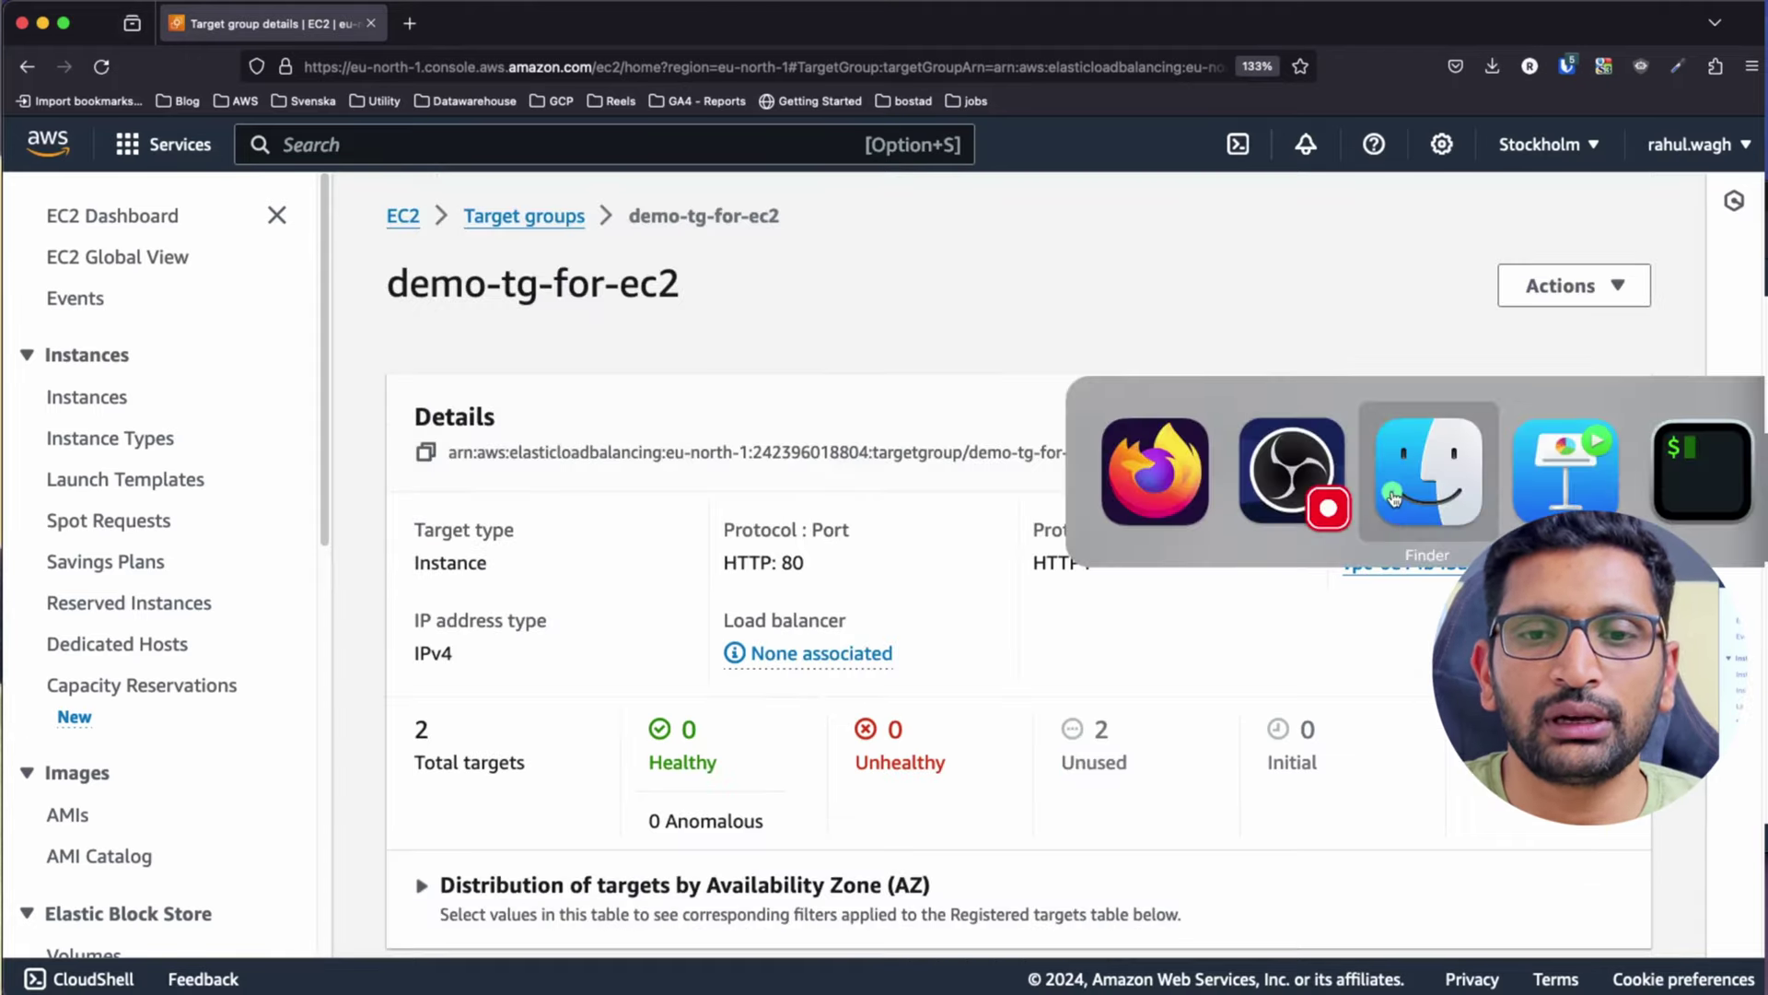
{"action": "key", "text": "super+Tab"}
{"action": "key", "text": "super+Tab"}
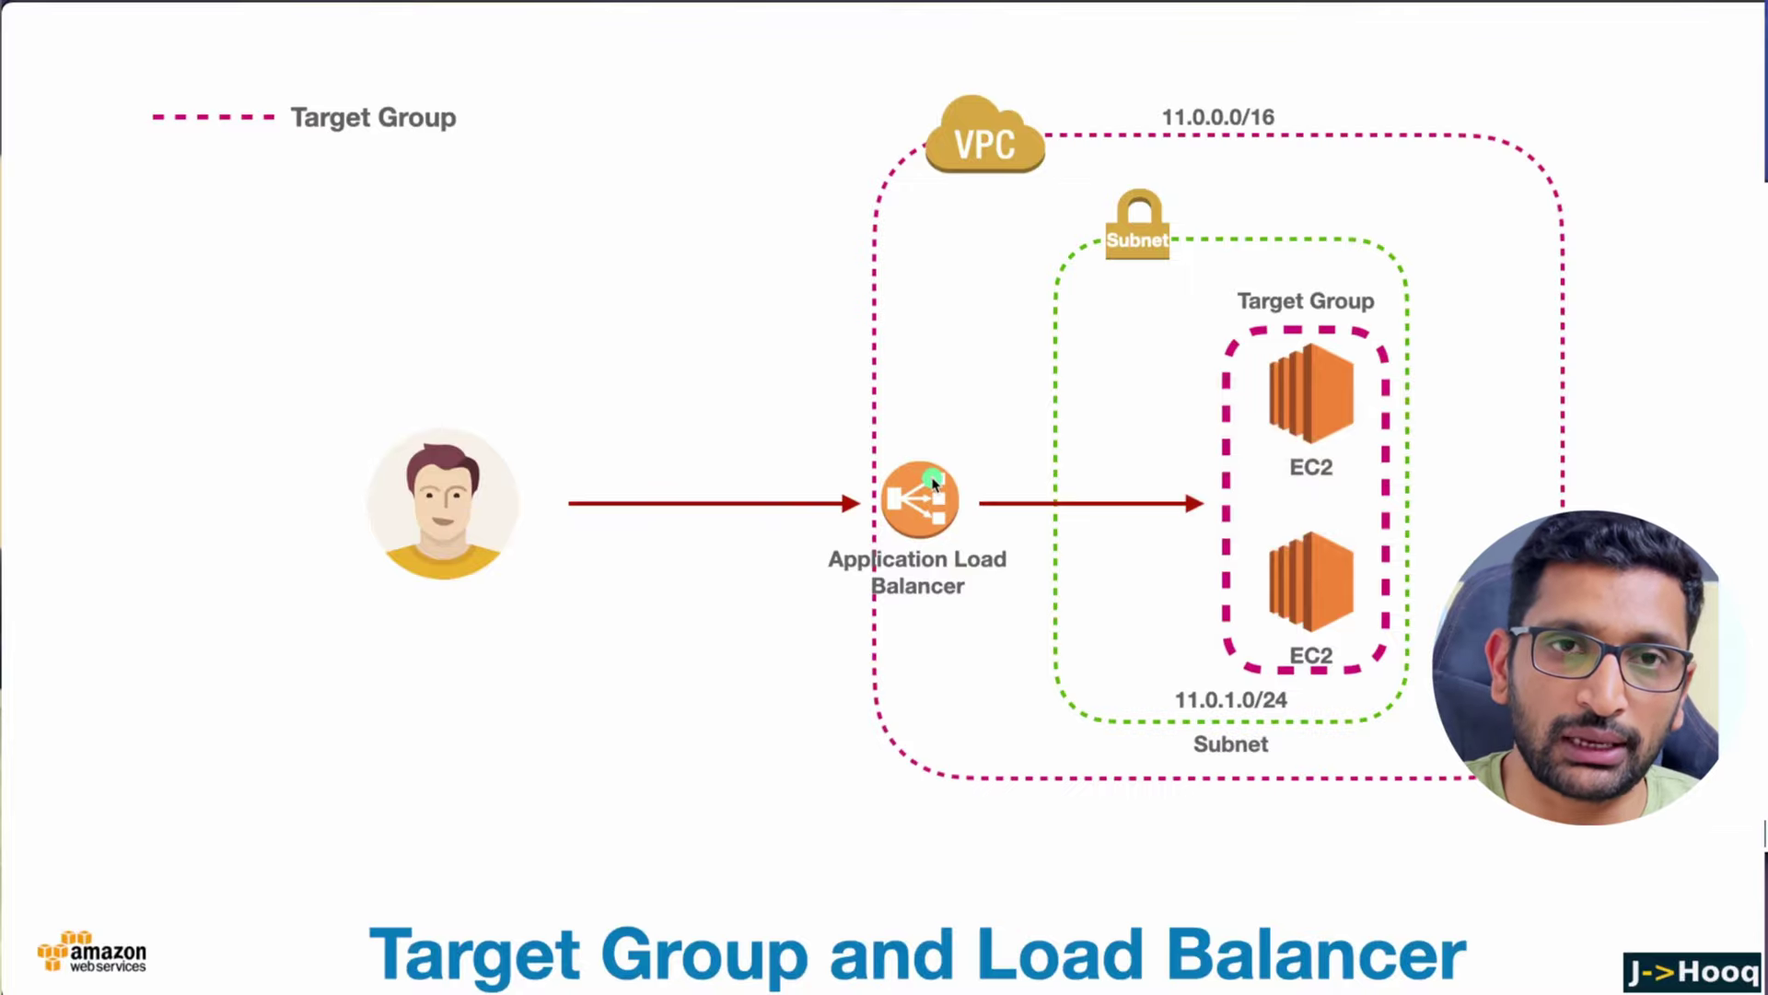
{"action": "key", "text": "super+Tab"}
{"action": "key", "text": "super+Tab"}
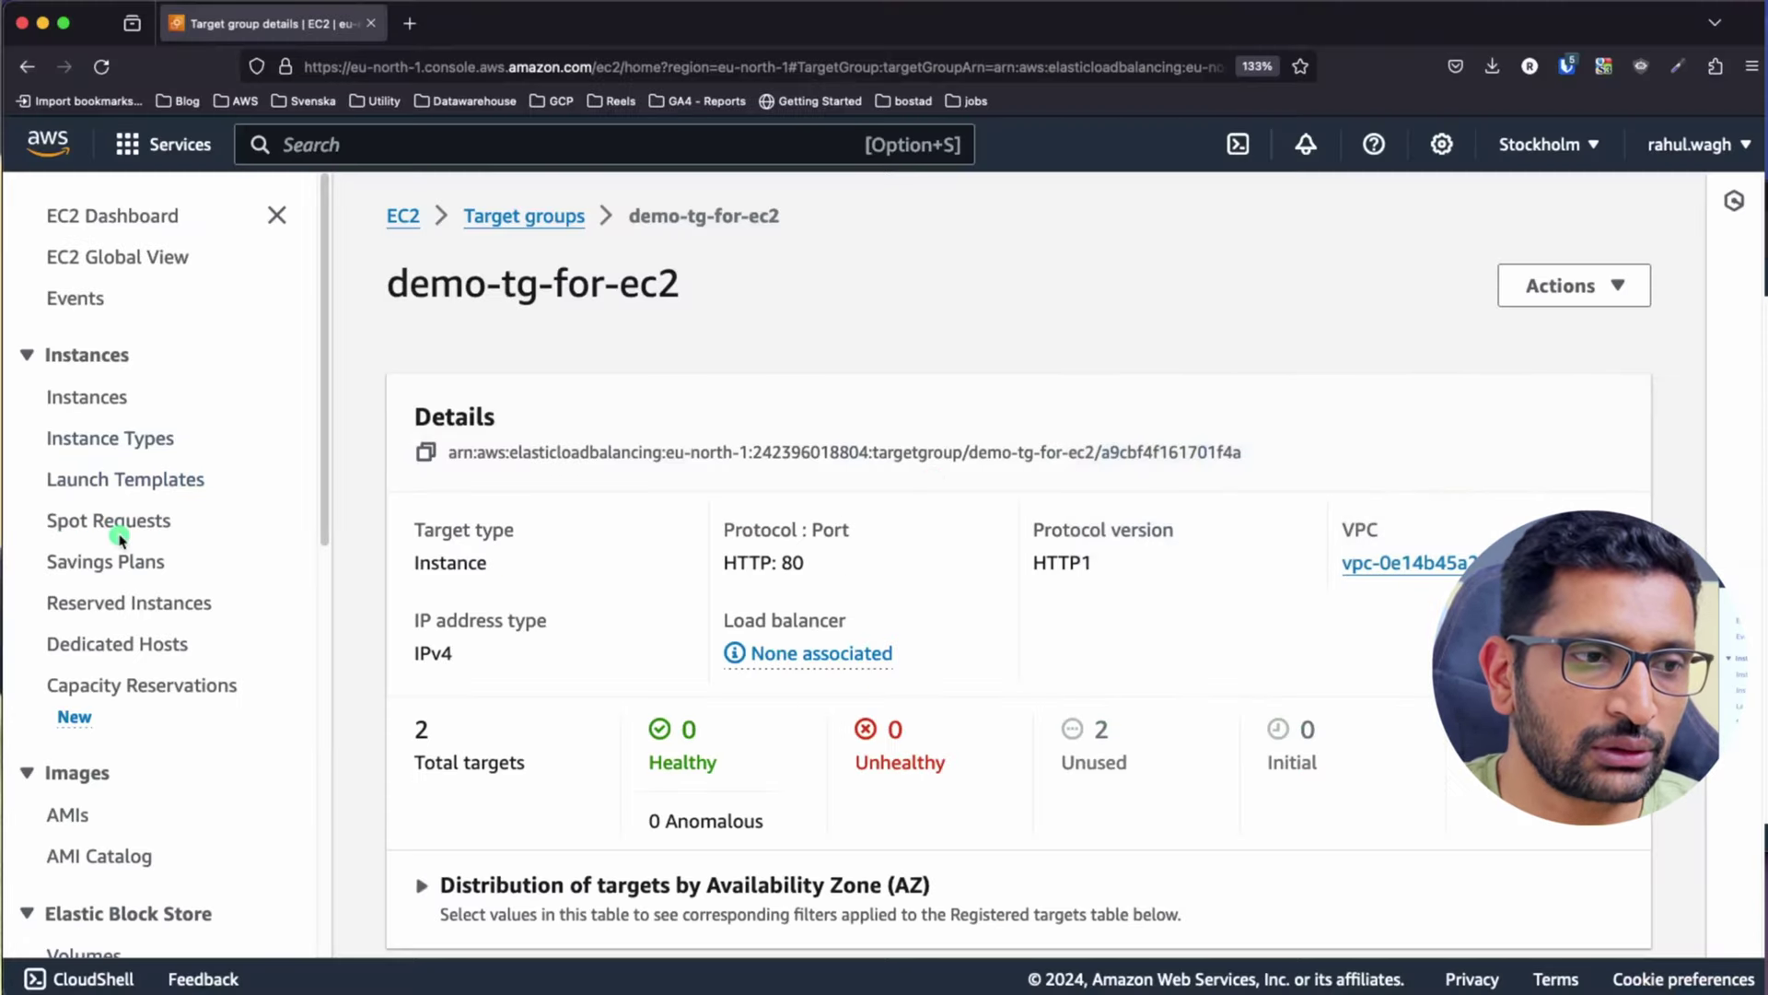
Open the EC2 load balancers list and start creating a load balancer
{"action": "scroll", "coordinate": [119, 540], "scroll_direction": "down", "scroll_amount": 10}
{"action": "scroll", "coordinate": [120, 540], "scroll_direction": "down", "scroll_amount": 3}
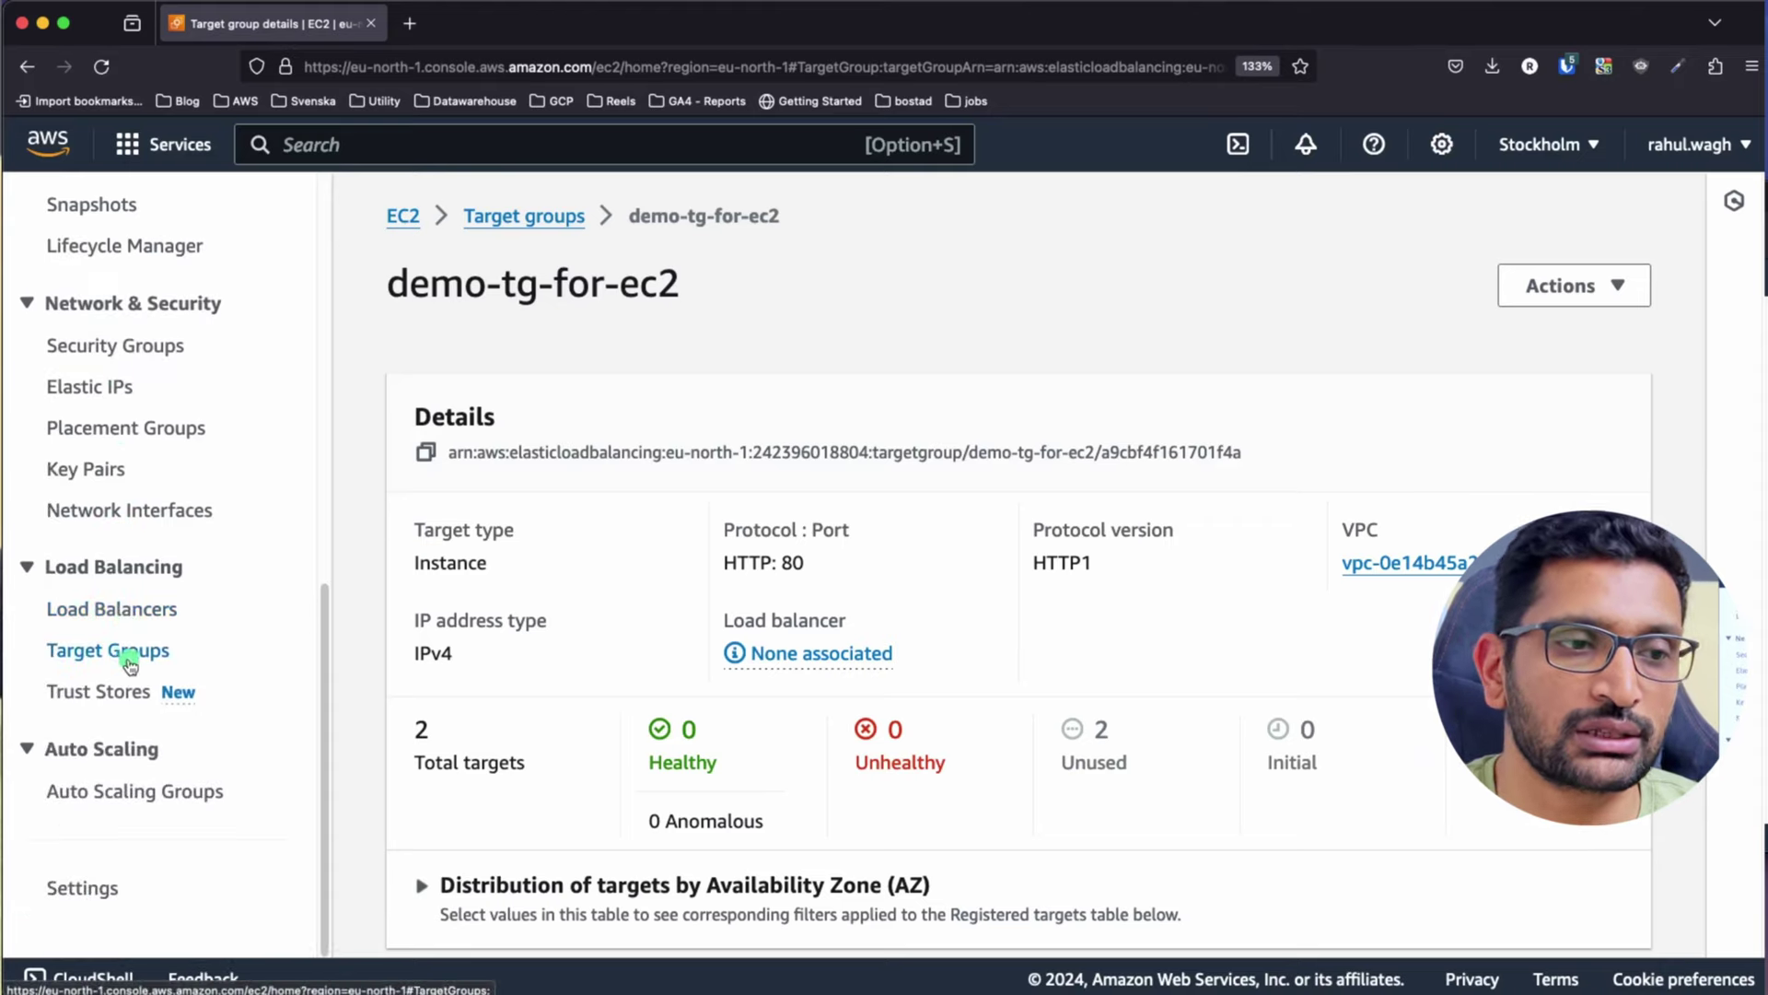
{"action": "left_click", "coordinate": [105, 610]}
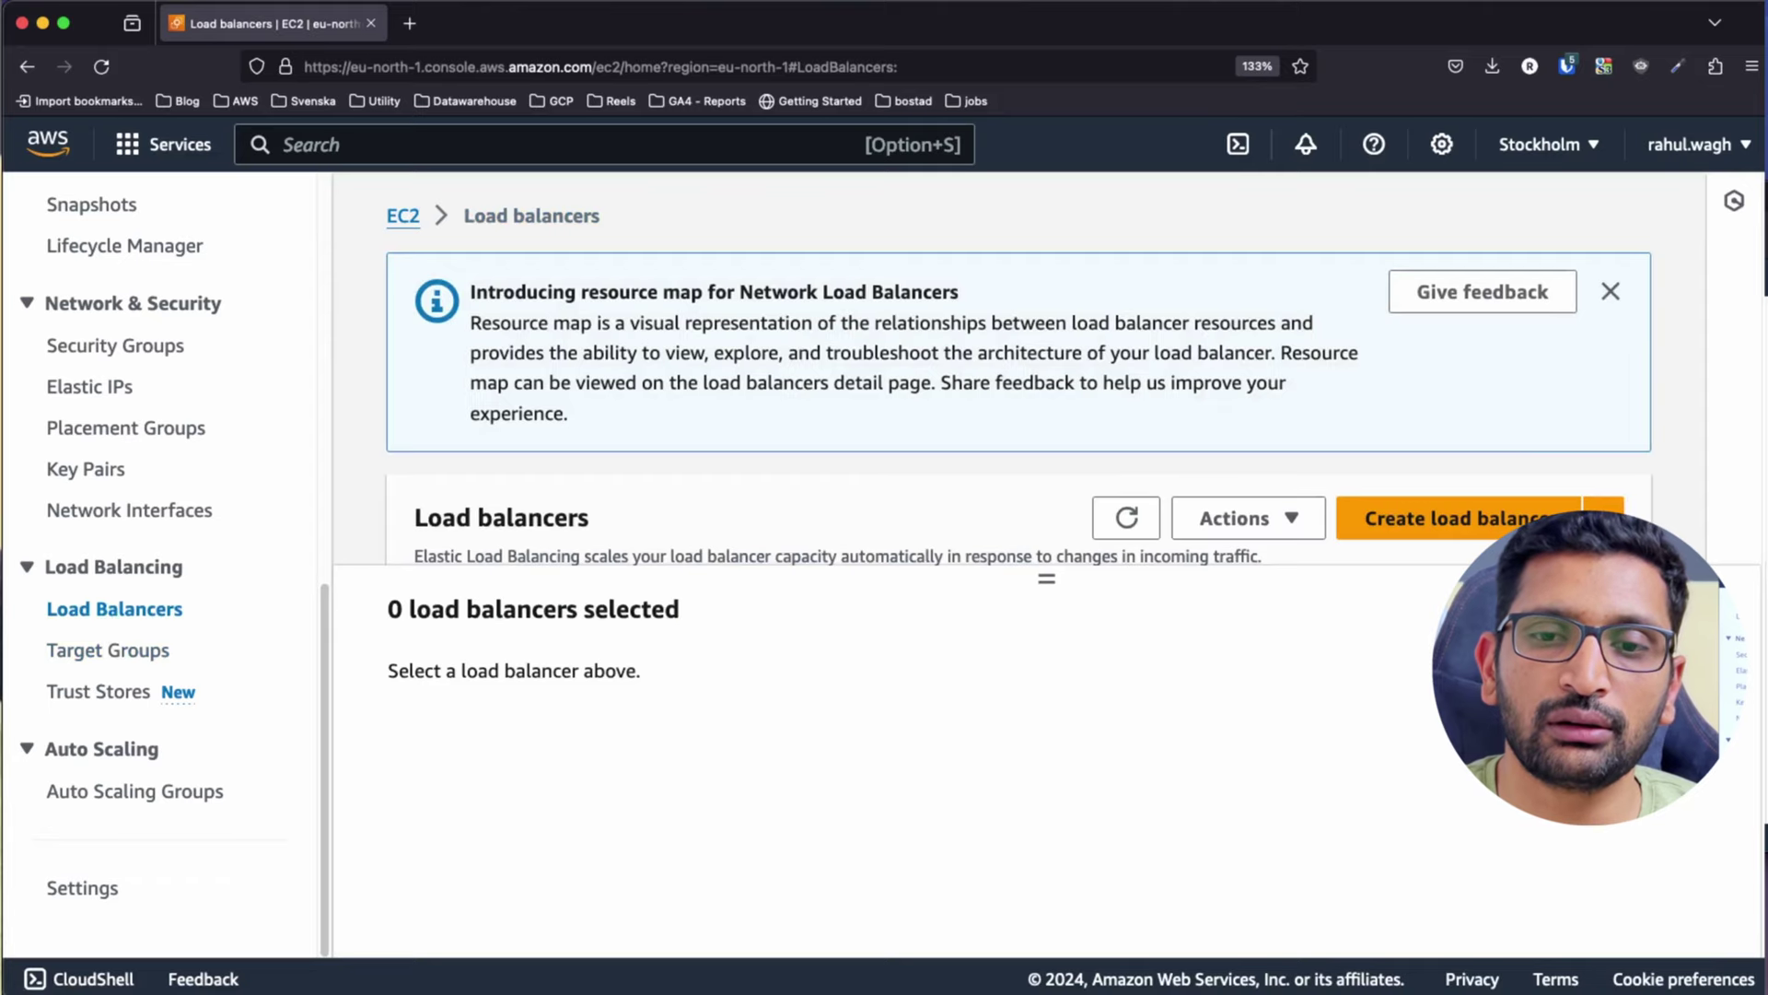
{"action": "scroll", "coordinate": [766, 663], "scroll_direction": "down", "scroll_amount": 1}
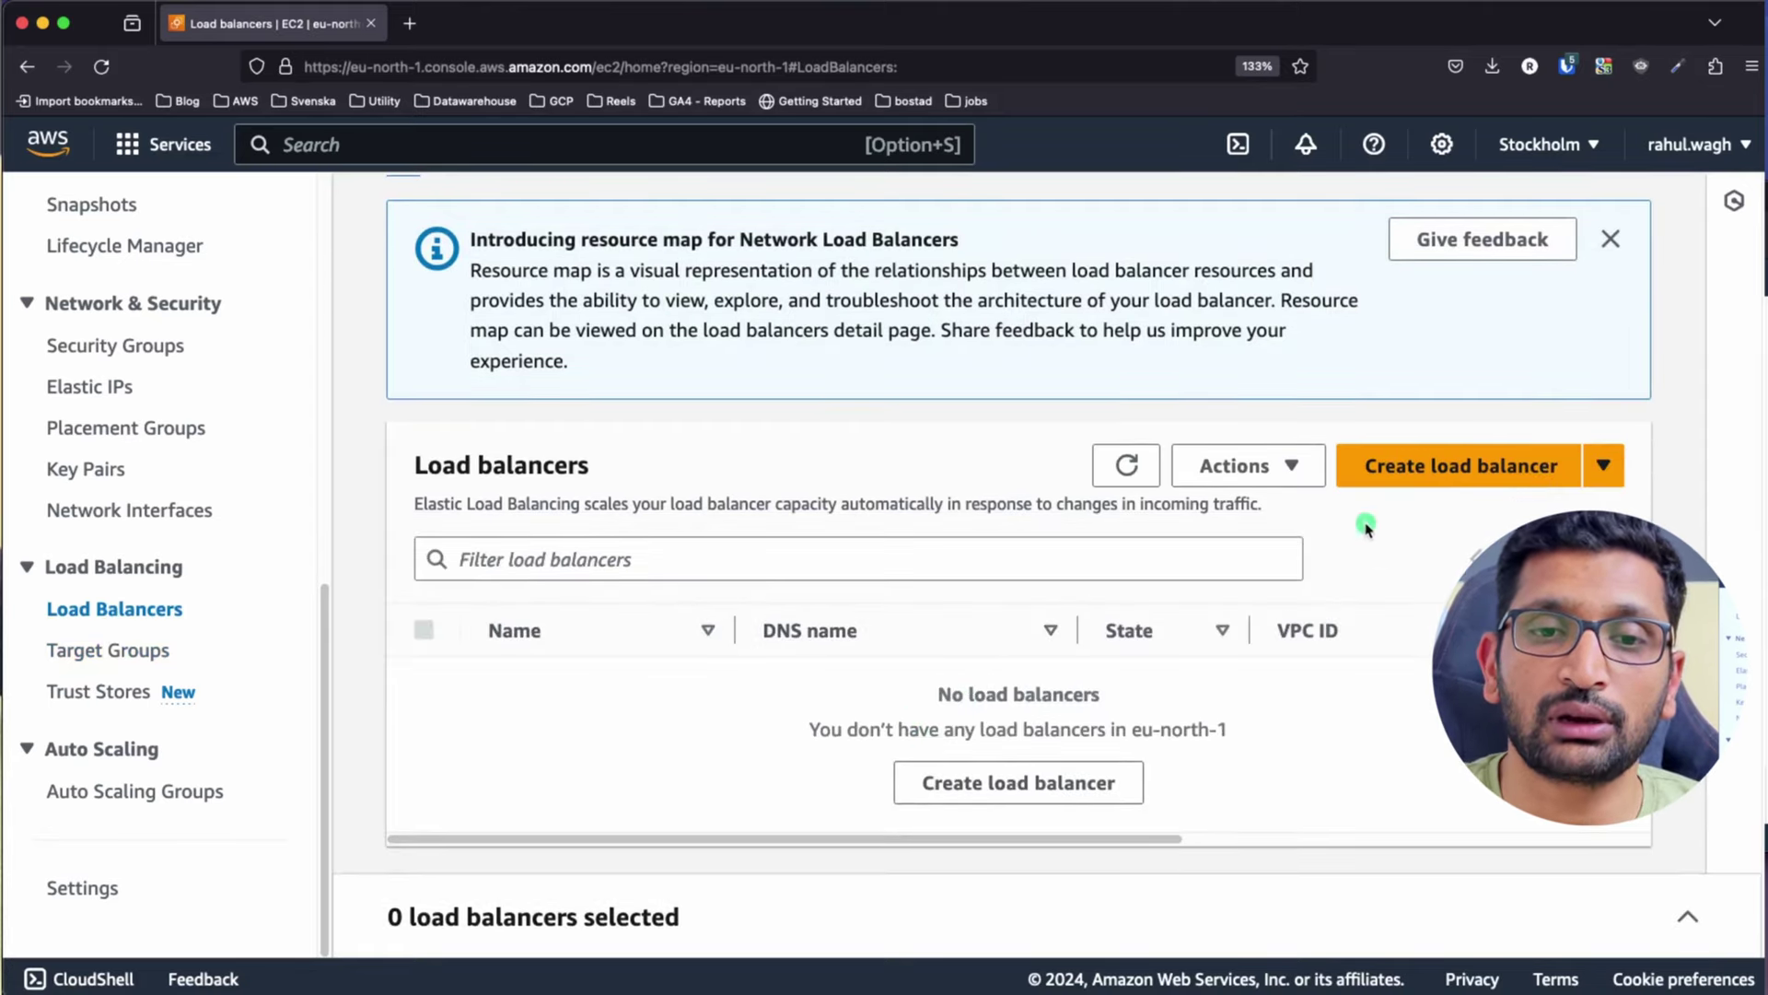
{"action": "left_click", "coordinate": [1425, 470]}
Compare the load balancer types and choose to create an Application Load Balancer
{"action": "scroll", "coordinate": [549, 547], "scroll_direction": "down", "scroll_amount": 5}
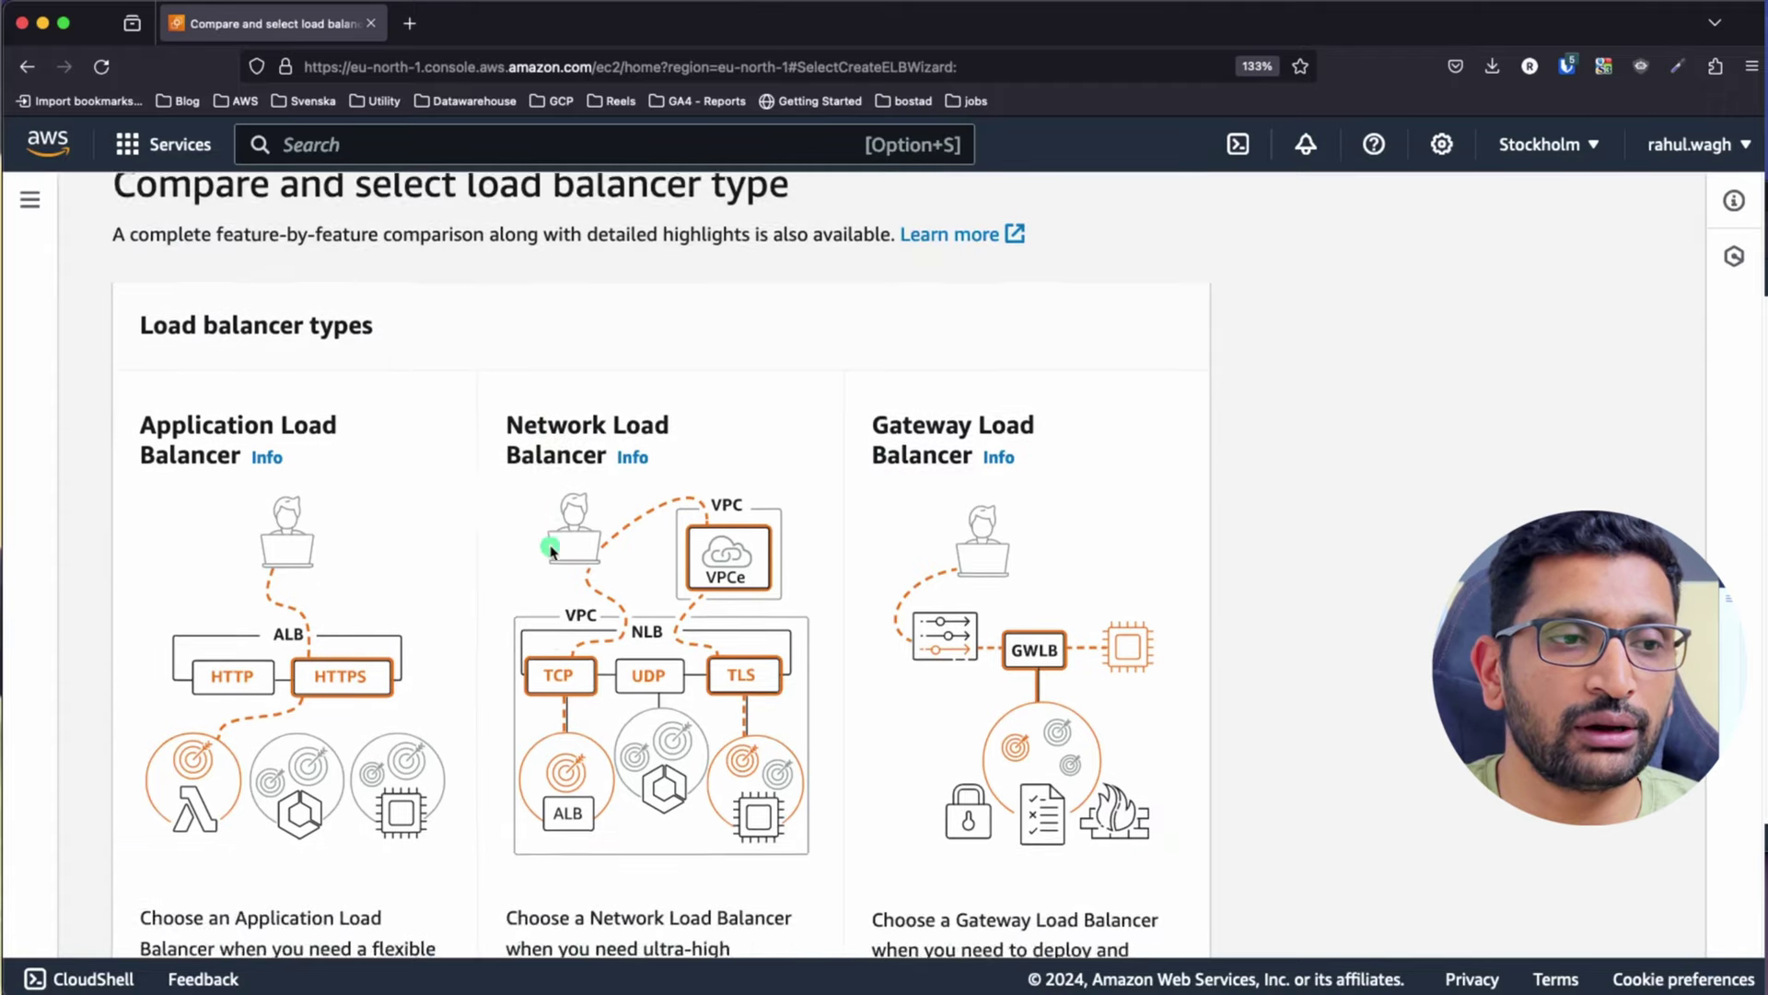
{"action": "scroll", "coordinate": [454, 560], "scroll_direction": "up", "scroll_amount": 3}
{"action": "left_click_drag", "start_coordinate": [134, 387], "coordinate": [337, 416]}
{"action": "scroll", "coordinate": [359, 436], "scroll_direction": "down", "scroll_amount": 5}
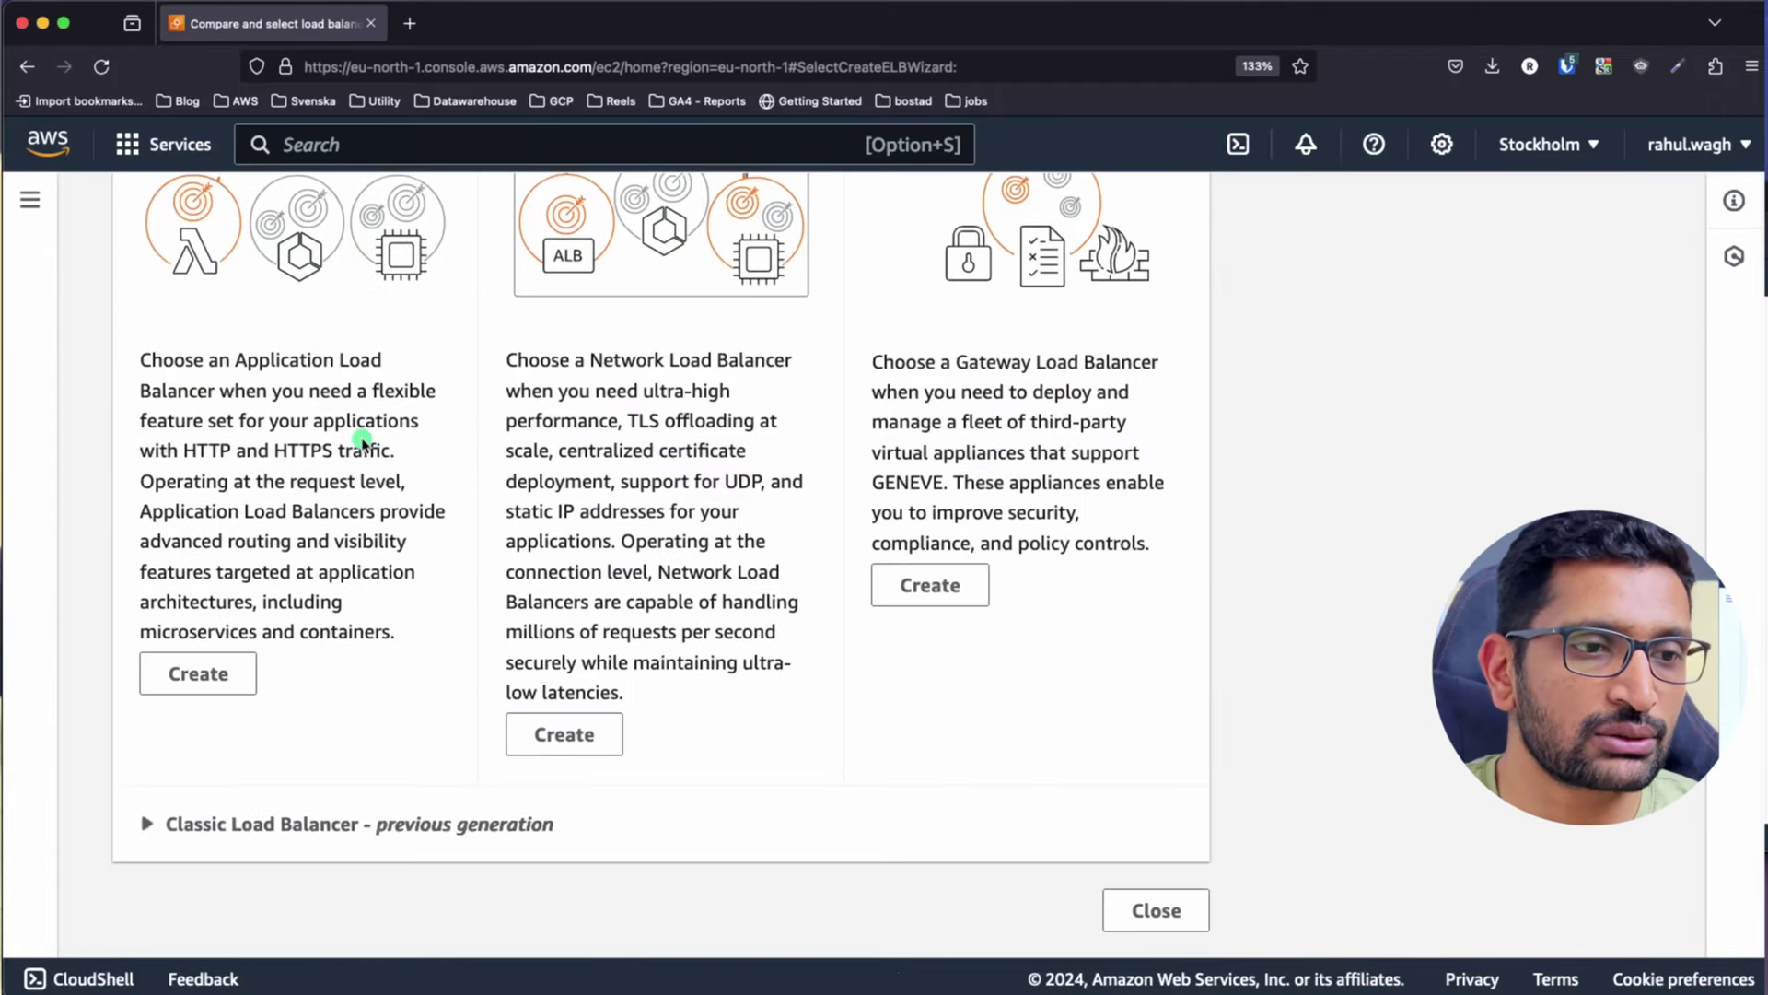
{"action": "left_click", "coordinate": [210, 678]}
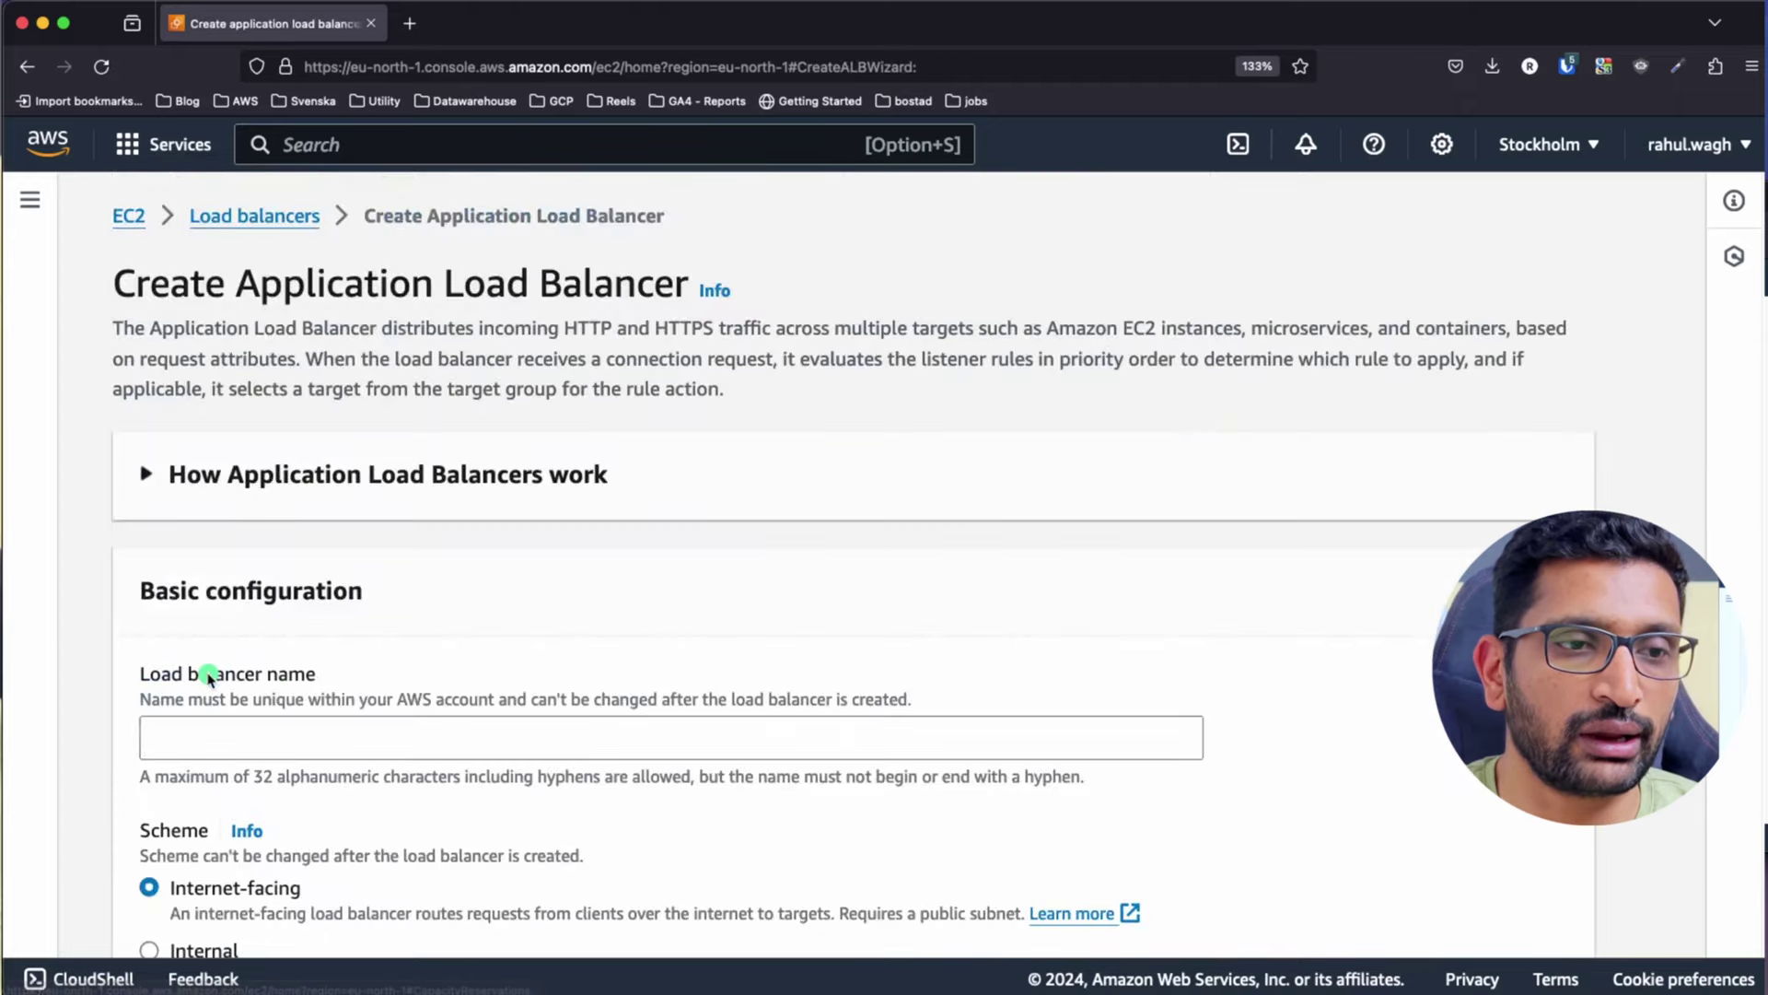
Name the Application Load Balancer demo-alb-for-tg
{"action": "scroll", "coordinate": [466, 498], "scroll_direction": "down", "scroll_amount": 5}
{"action": "left_click", "coordinate": [212, 281]}
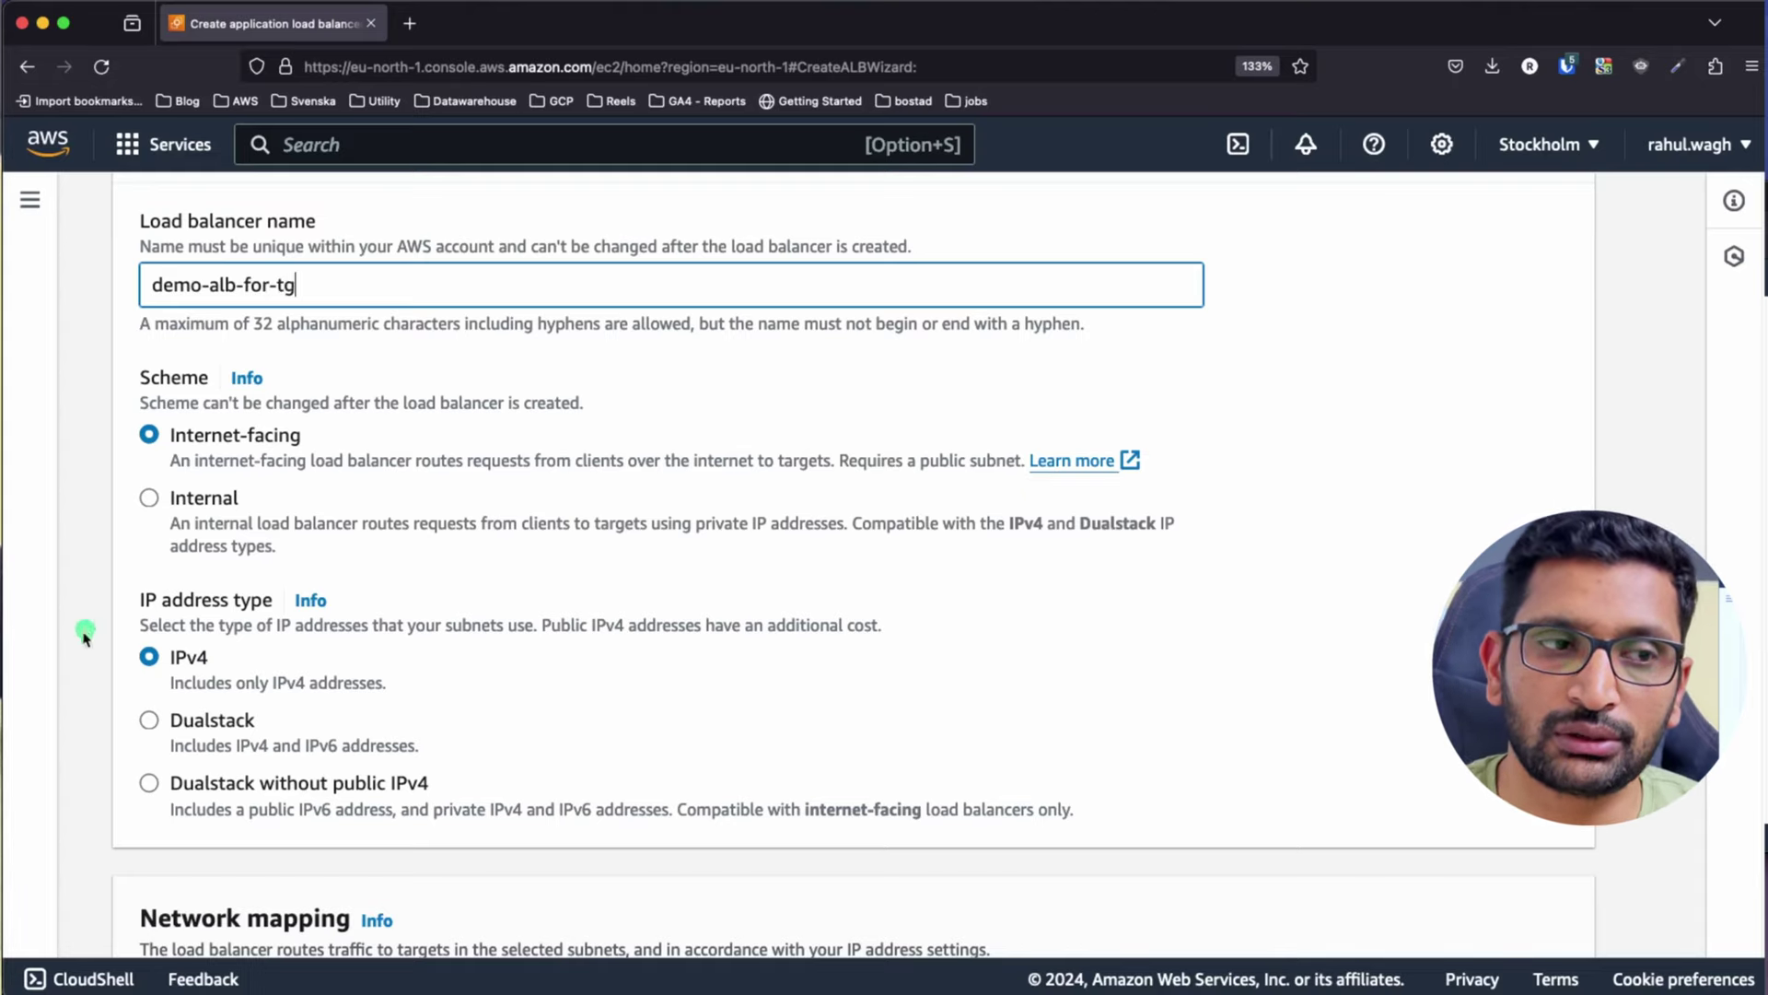
{"action": "scroll", "coordinate": [360, 429], "scroll_direction": "down", "scroll_amount": 1}
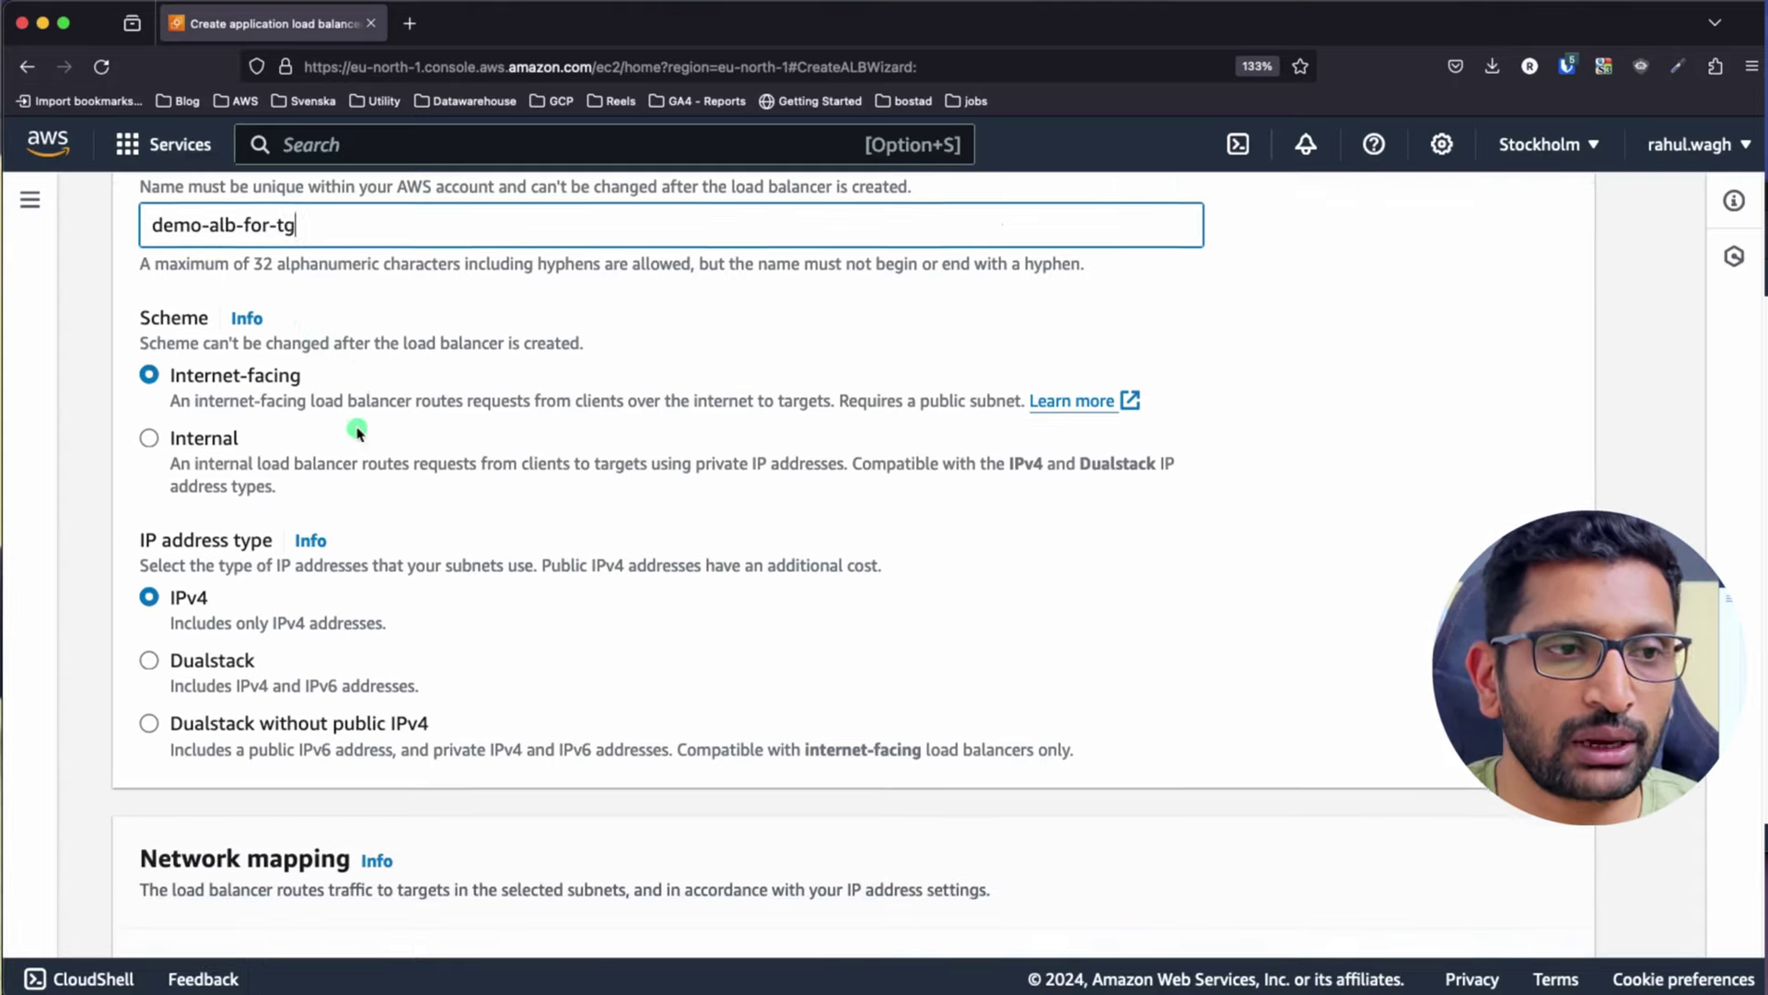
Check the VPC in the presentation diagram and set the load balancer's VPC to aws-demo-vpc in the AWS console
{"action": "scroll", "coordinate": [387, 502], "scroll_direction": "down", "scroll_amount": 2}
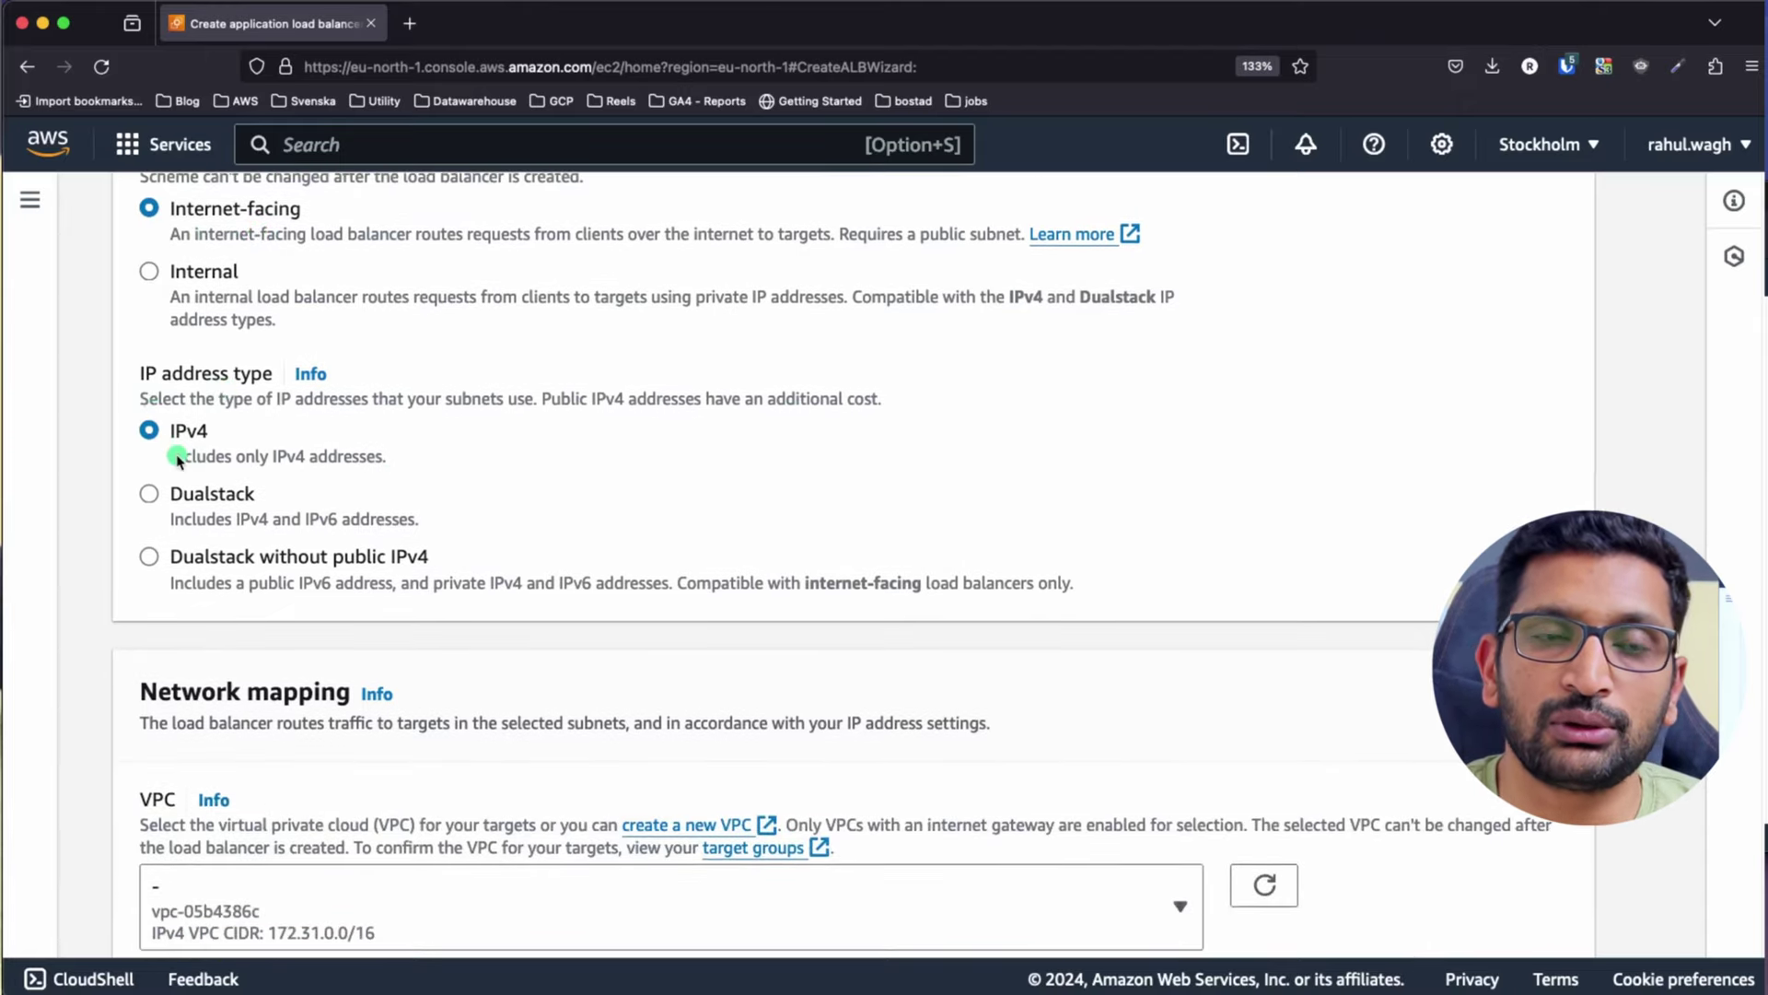
{"action": "scroll", "coordinate": [178, 458], "scroll_direction": "down", "scroll_amount": 5}
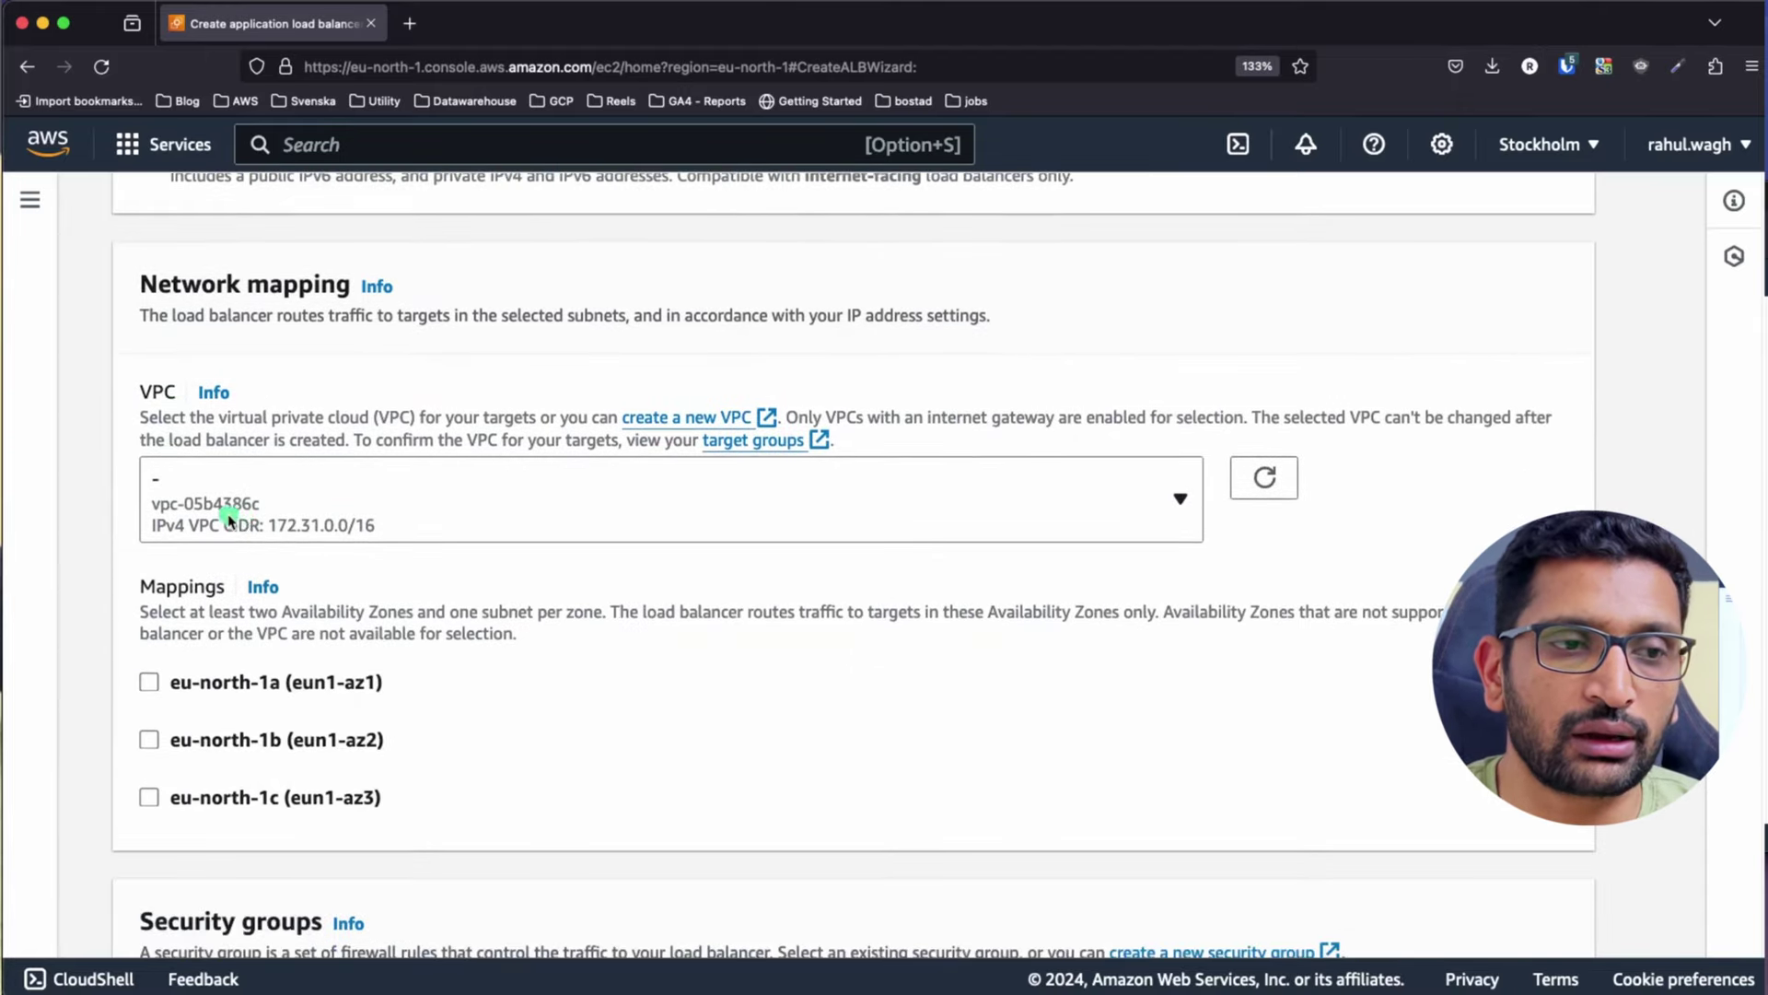
{"action": "key", "text": "super+Tab"}
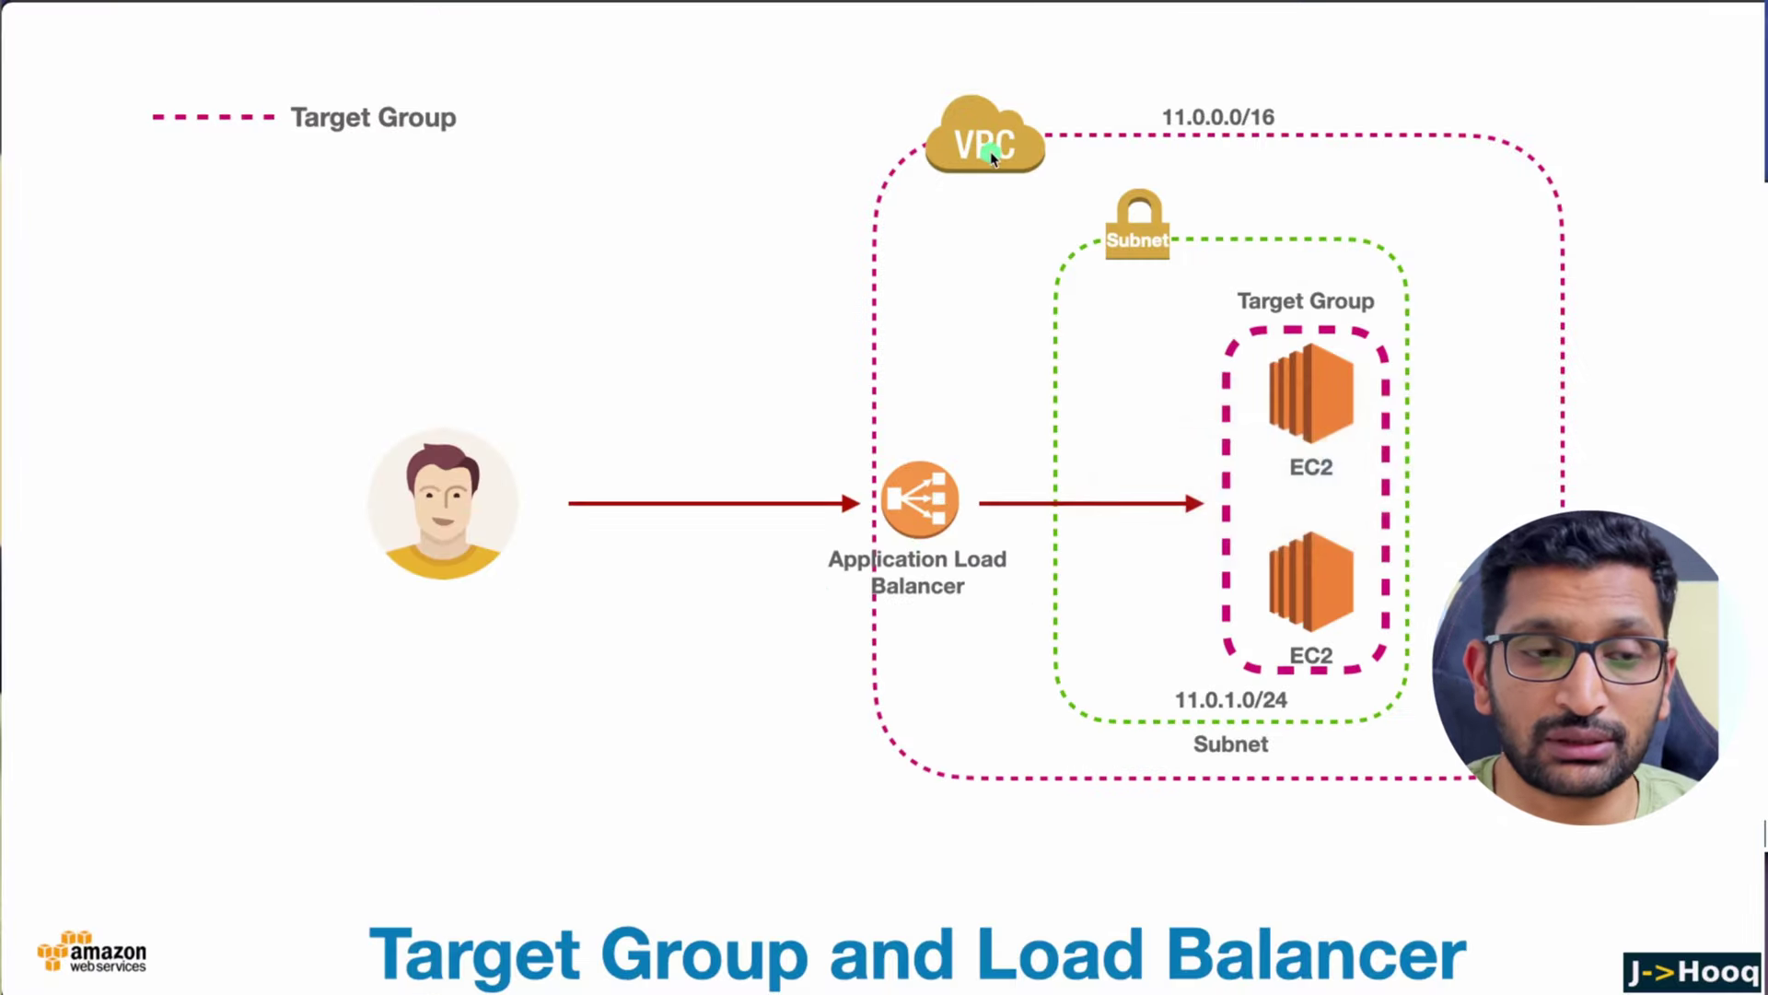
{"action": "key", "text": "super+Tab"}
{"action": "left_click", "coordinate": [461, 497]}
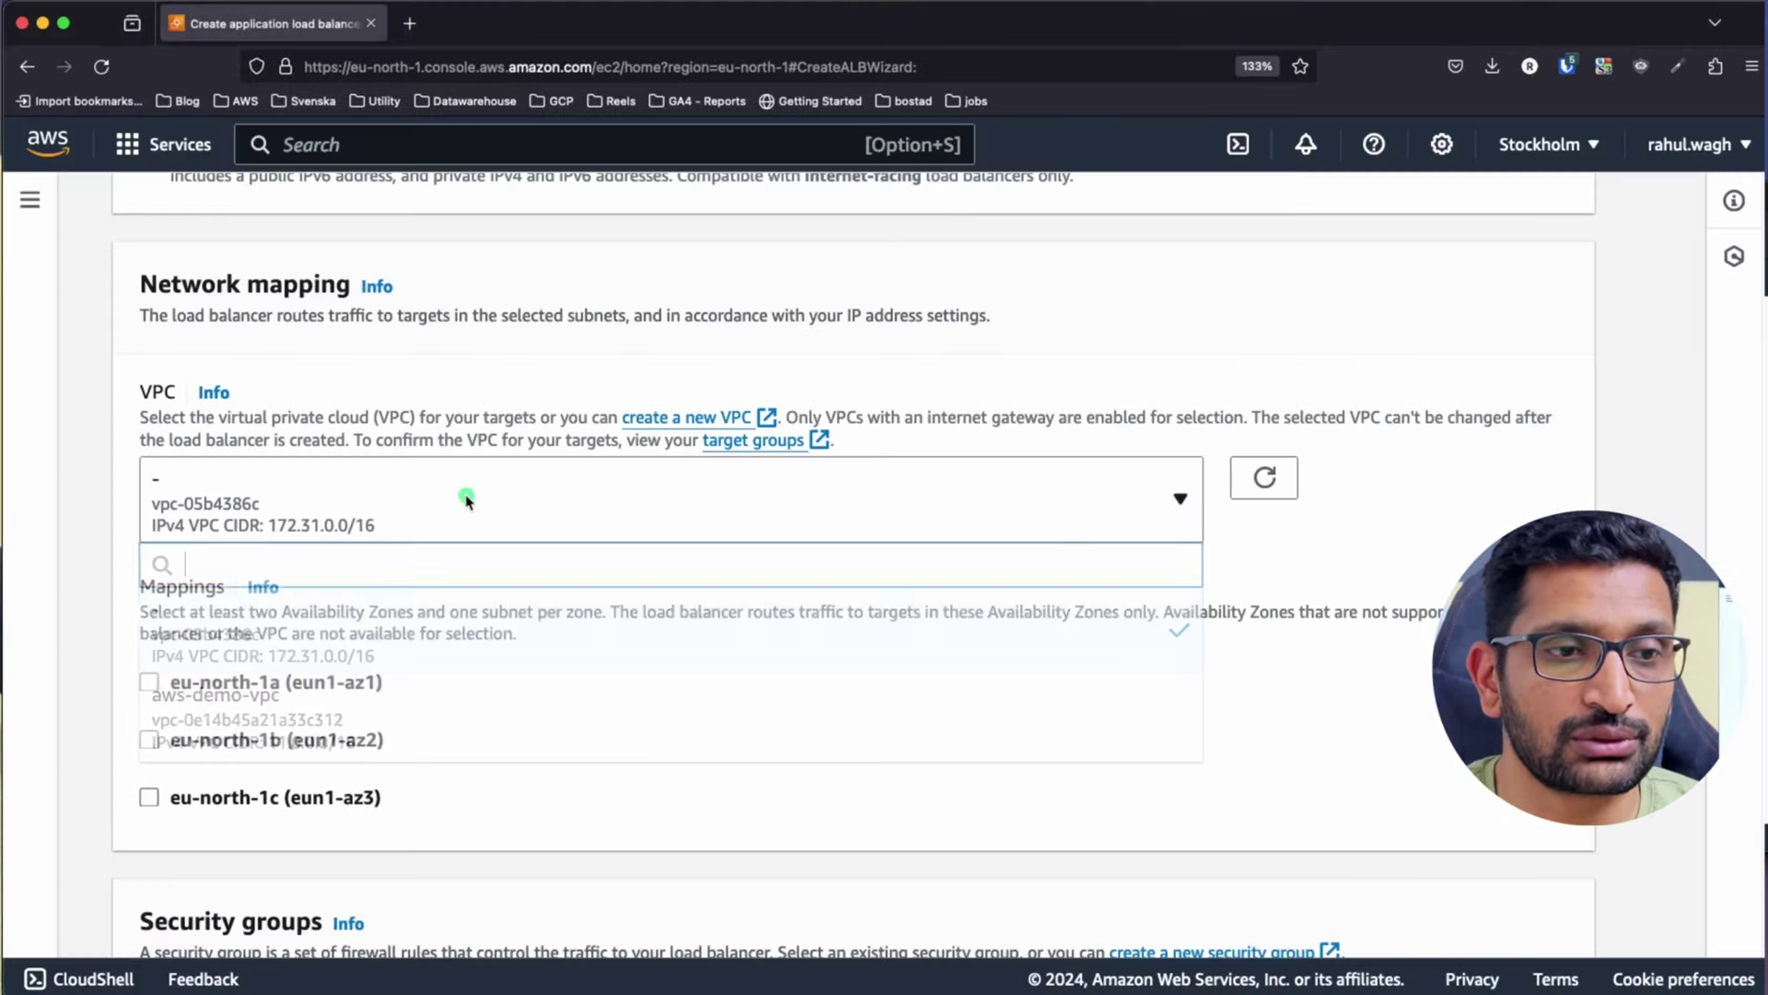
{"action": "left_click", "coordinate": [251, 727]}
Map the load balancer to eu-north-1a with aws-demo-public-subnet and eu-north-1b with aws-demo-private-subnet
{"action": "scroll", "coordinate": [494, 604], "scroll_direction": "down", "scroll_amount": 3}
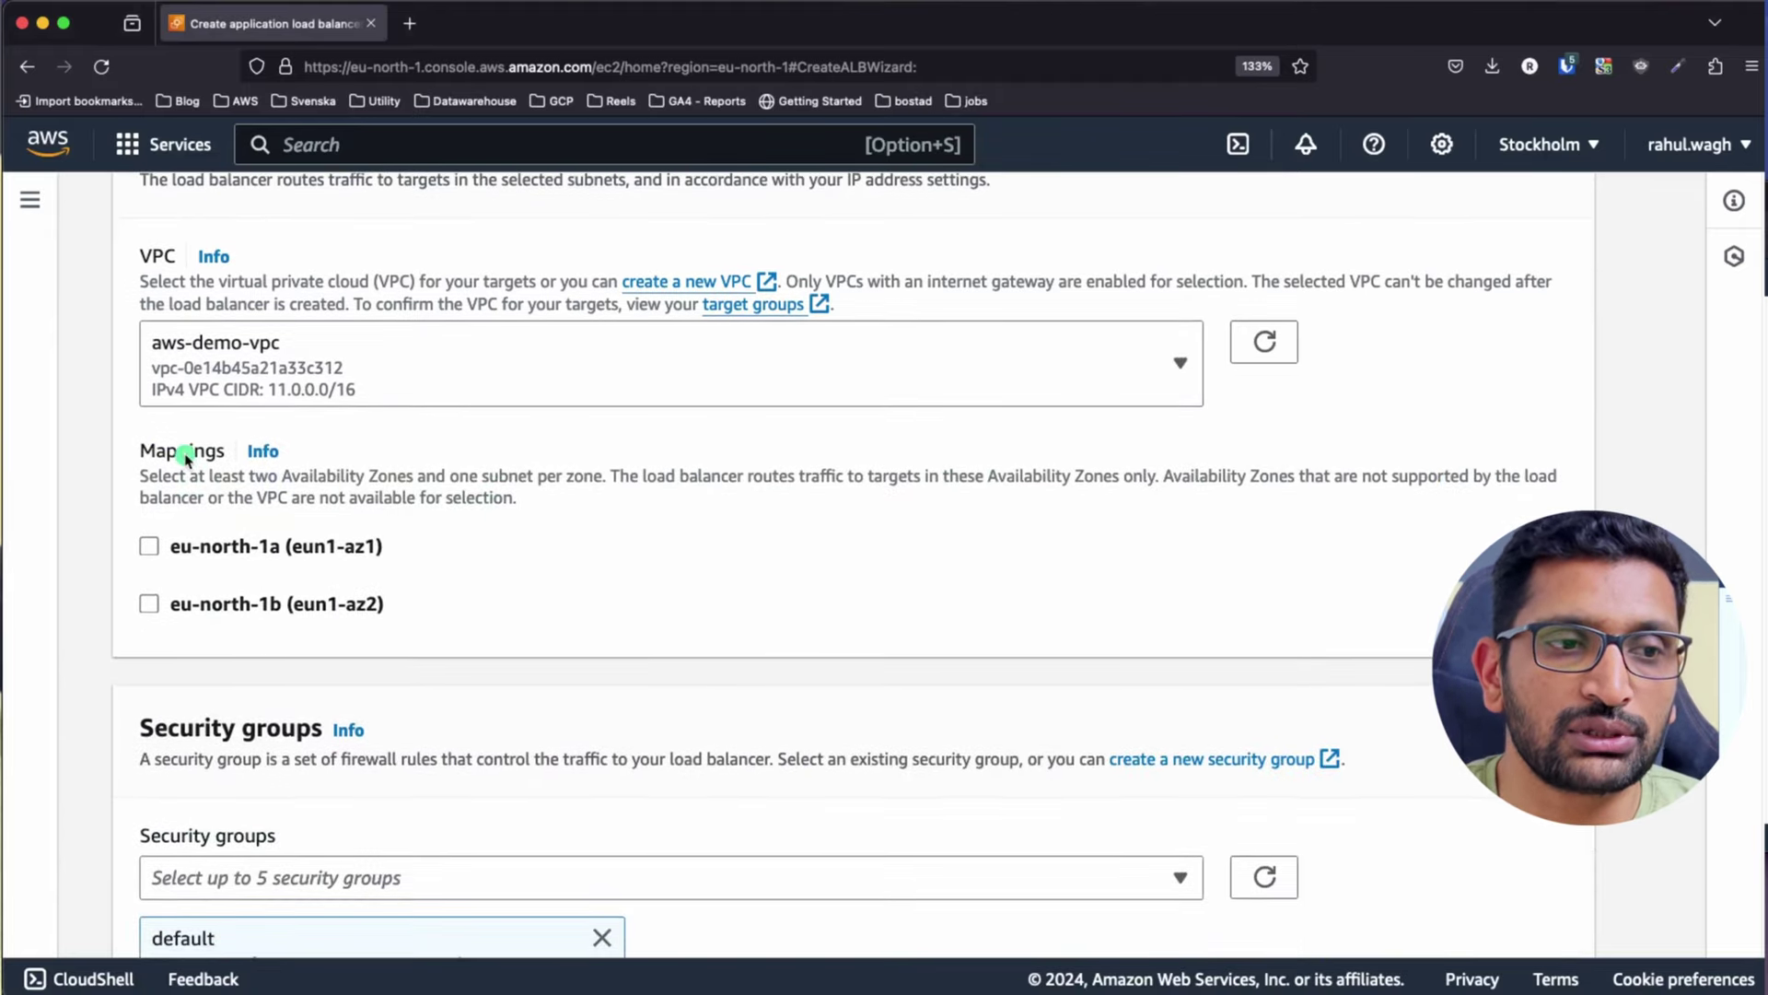
{"action": "left_click", "coordinate": [150, 546]}
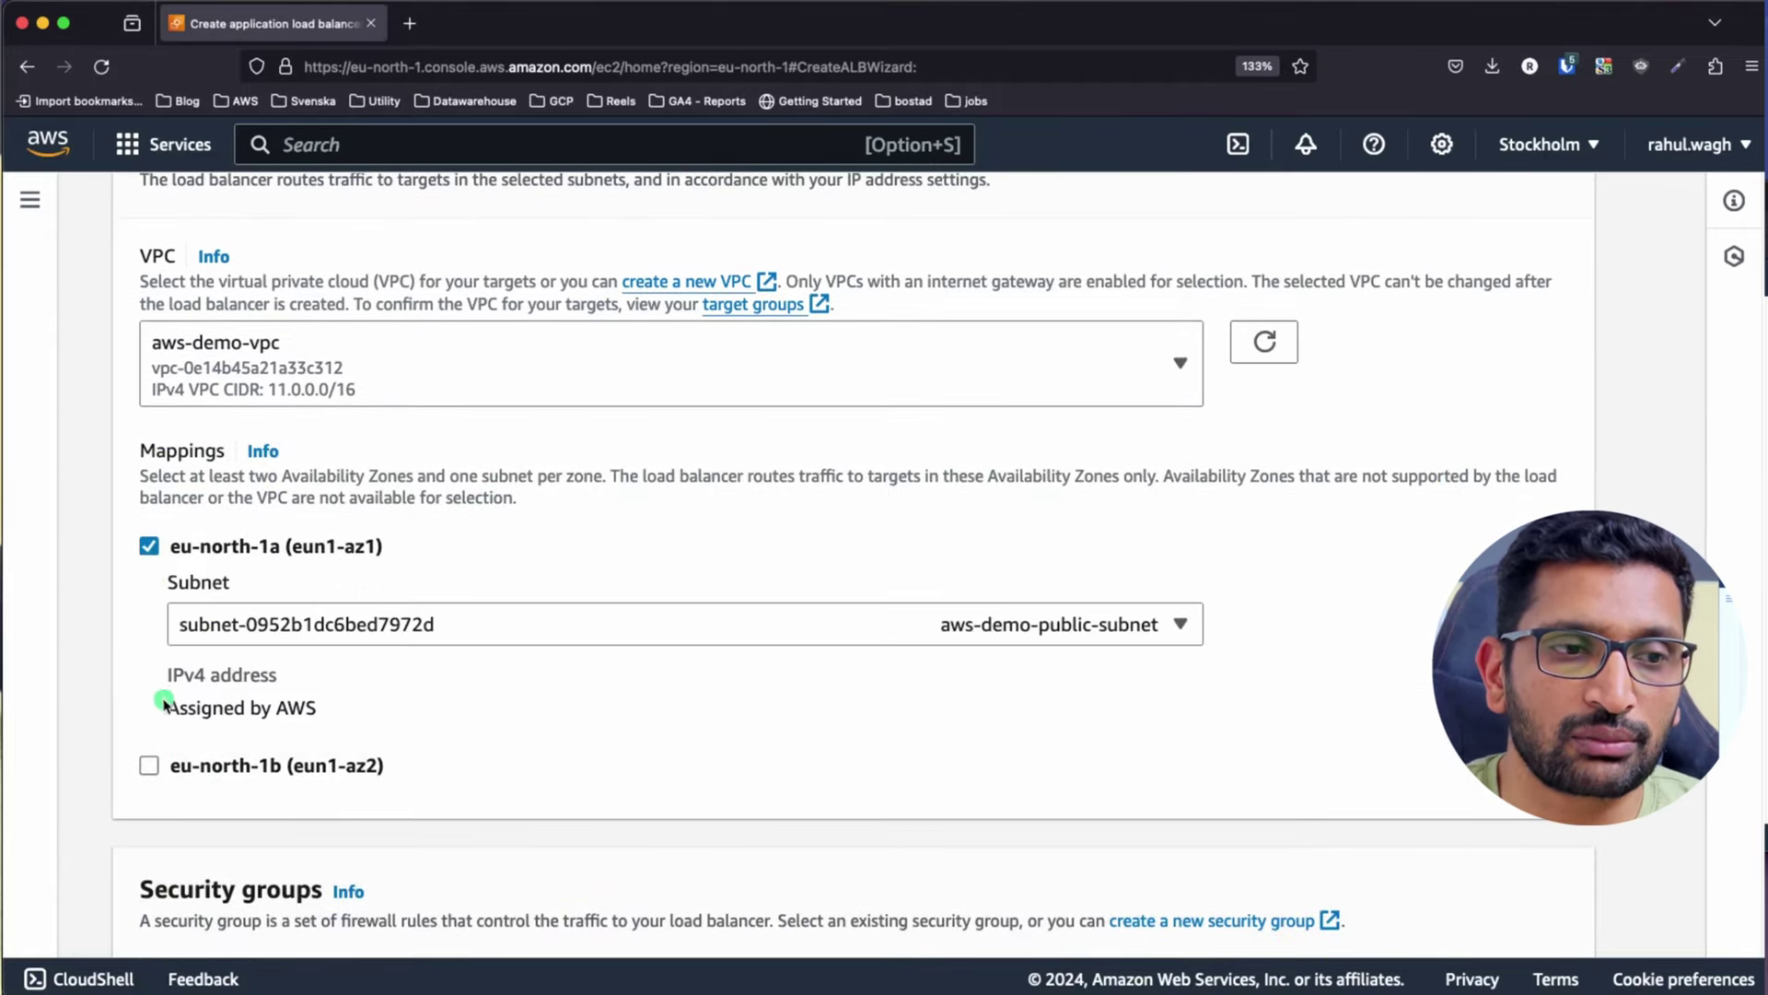
{"action": "left_click", "coordinate": [153, 774]}
Examine the internet gateway notice for the subnet chosen in eu-north-1b
{"action": "scroll", "coordinate": [691, 610], "scroll_direction": "down", "scroll_amount": 6}
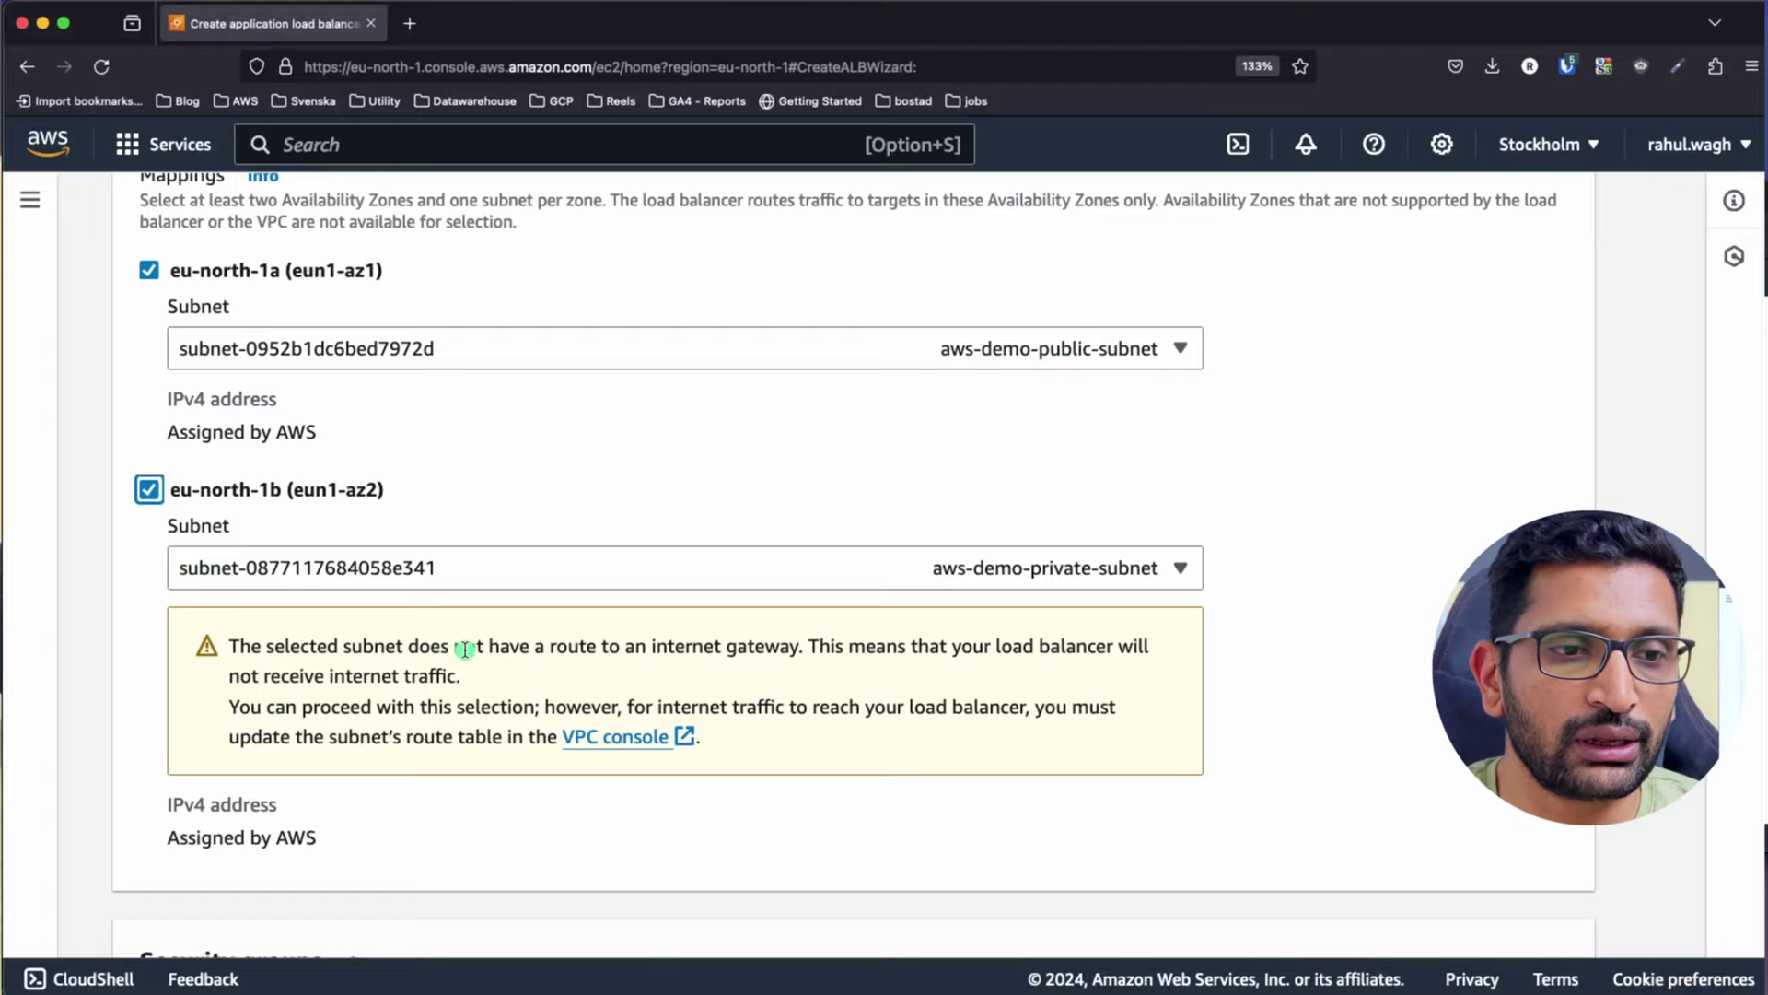
{"action": "scroll", "coordinate": [465, 649], "scroll_direction": "down", "scroll_amount": 5}
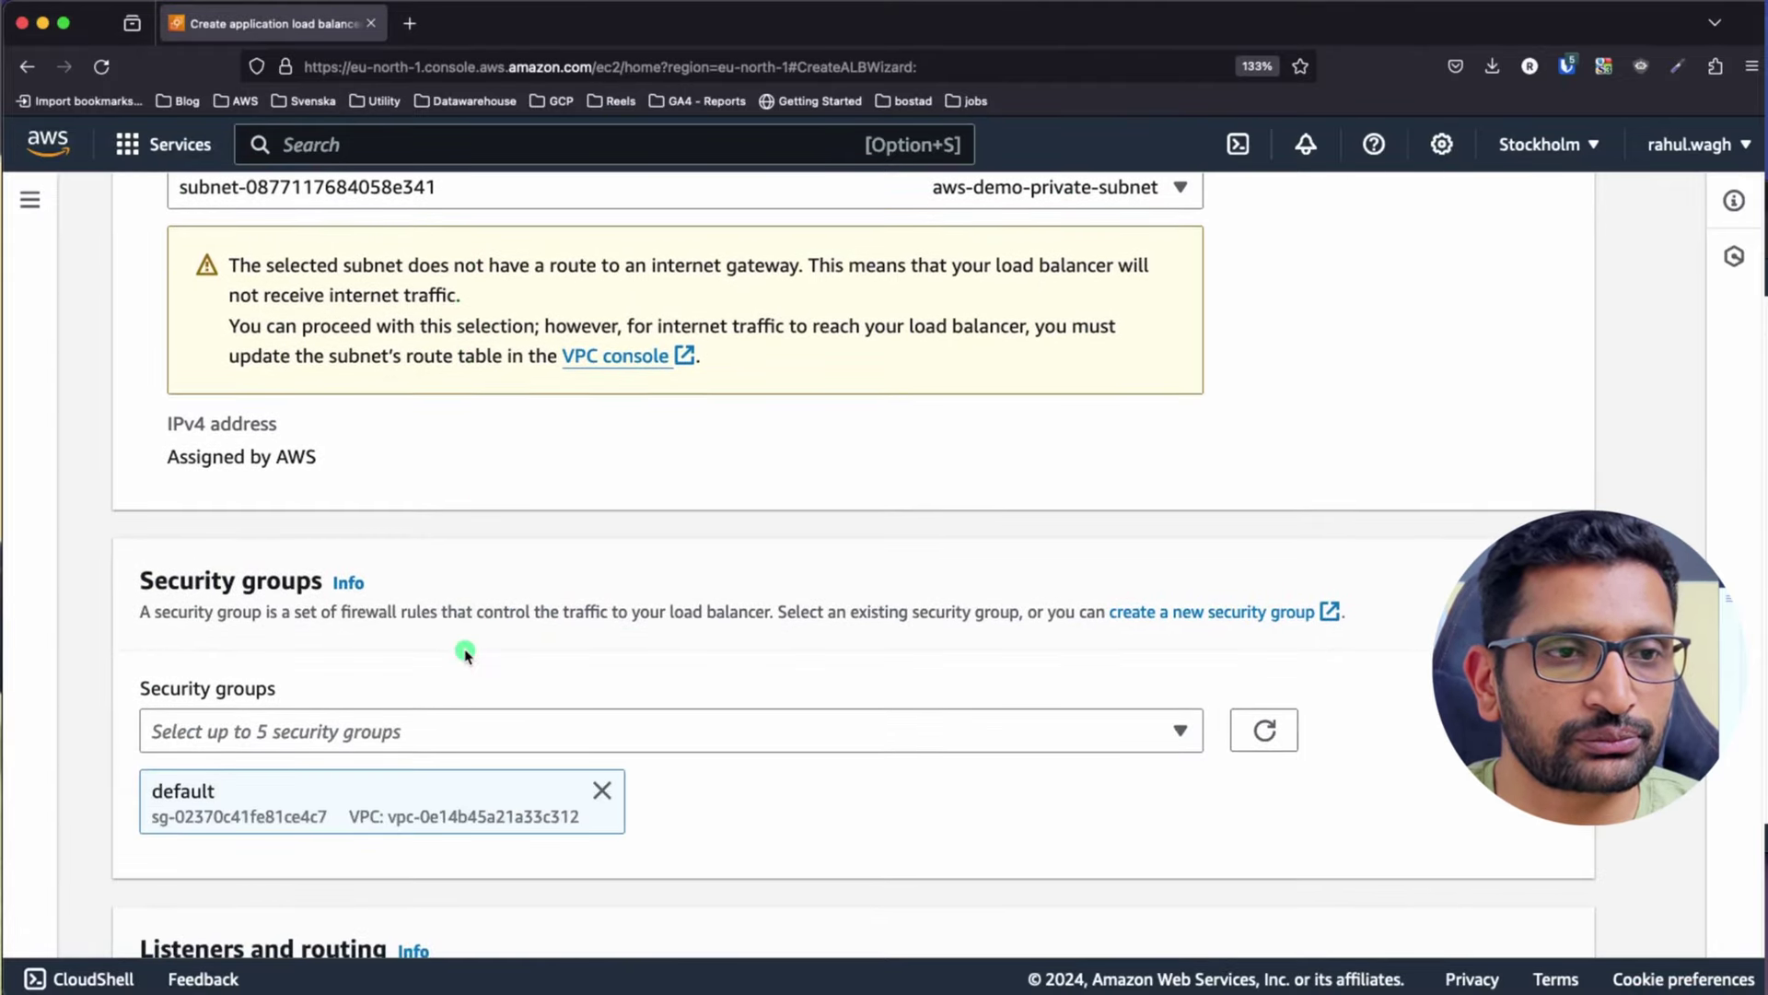
{"action": "left_click_drag", "start_coordinate": [232, 266], "coordinate": [790, 271]}
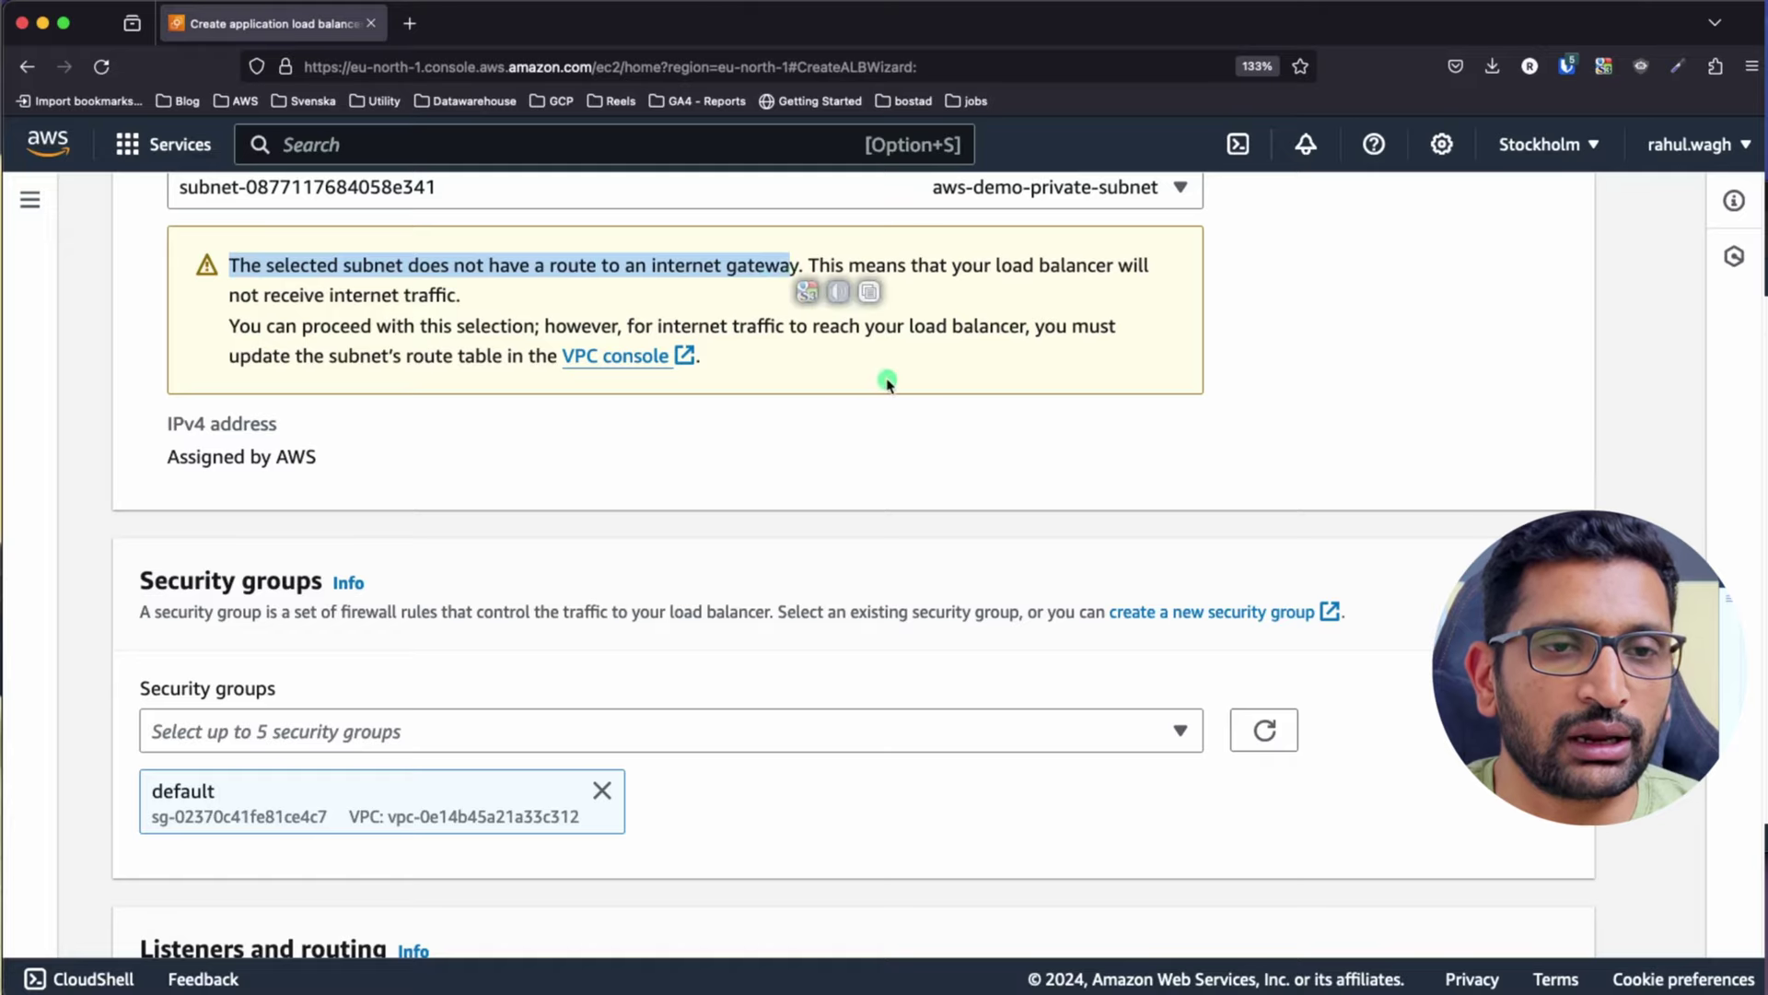
{"action": "scroll", "coordinate": [888, 383], "scroll_direction": "up", "scroll_amount": 3}
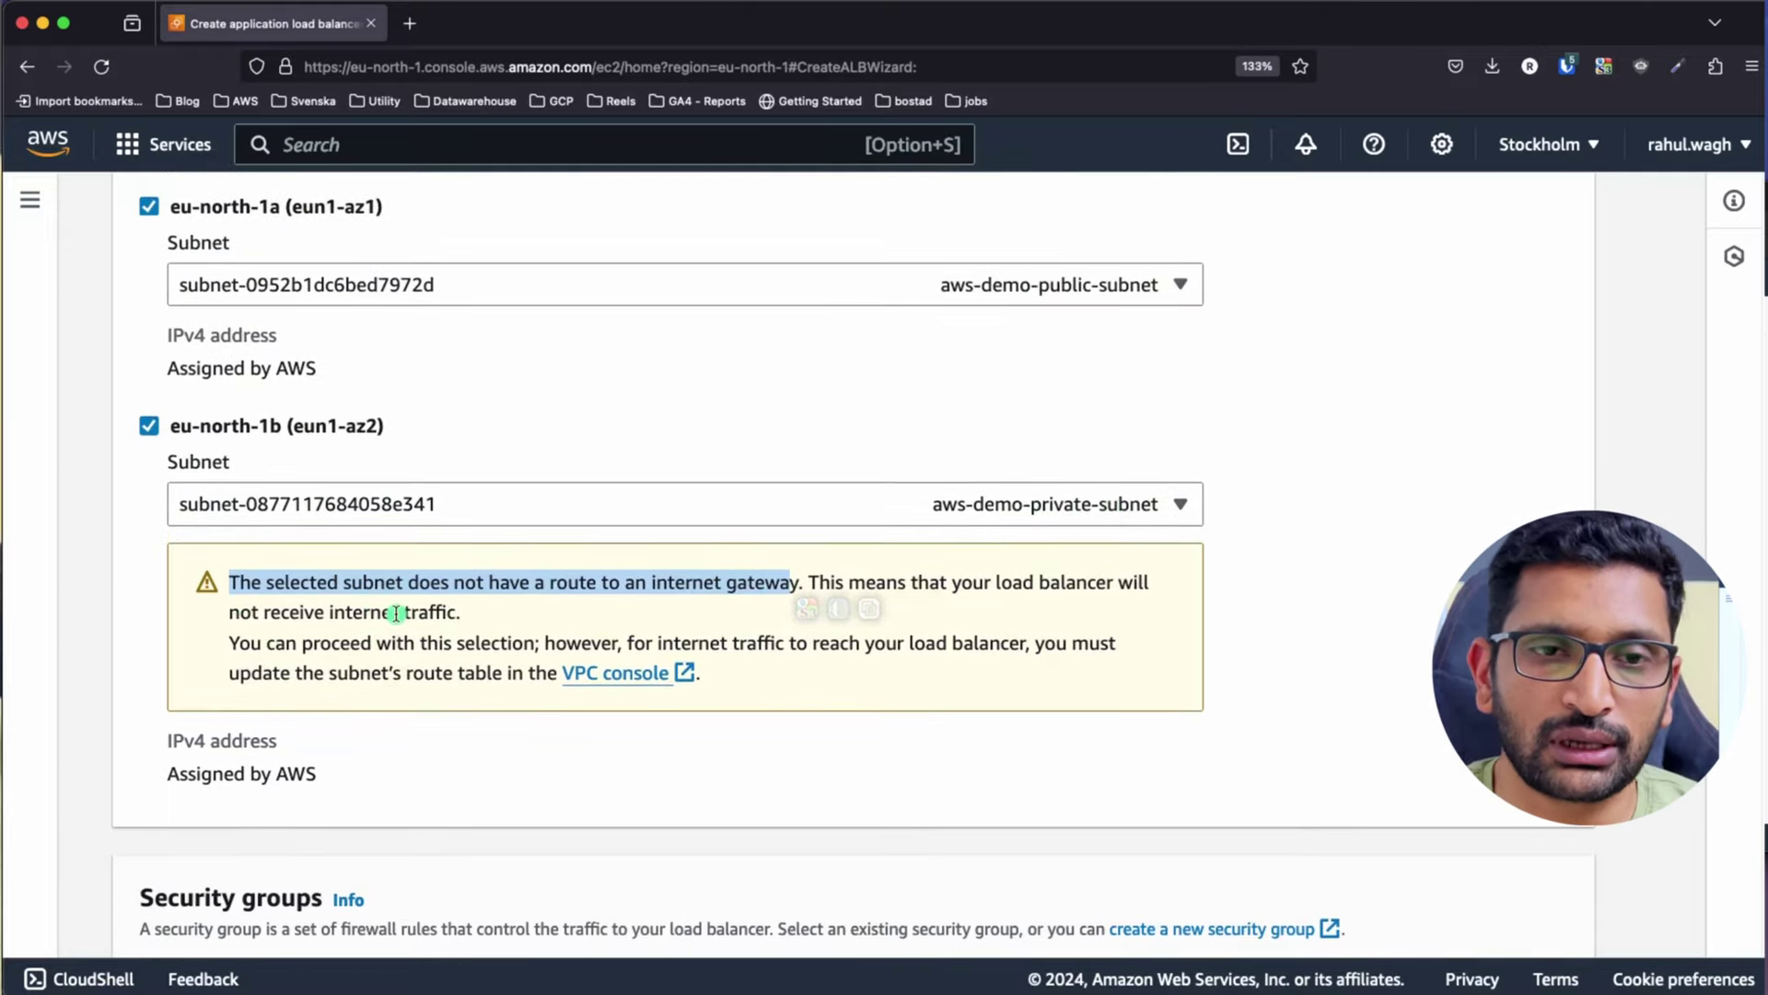
{"action": "scroll", "coordinate": [396, 613], "scroll_direction": "up", "scroll_amount": 1}
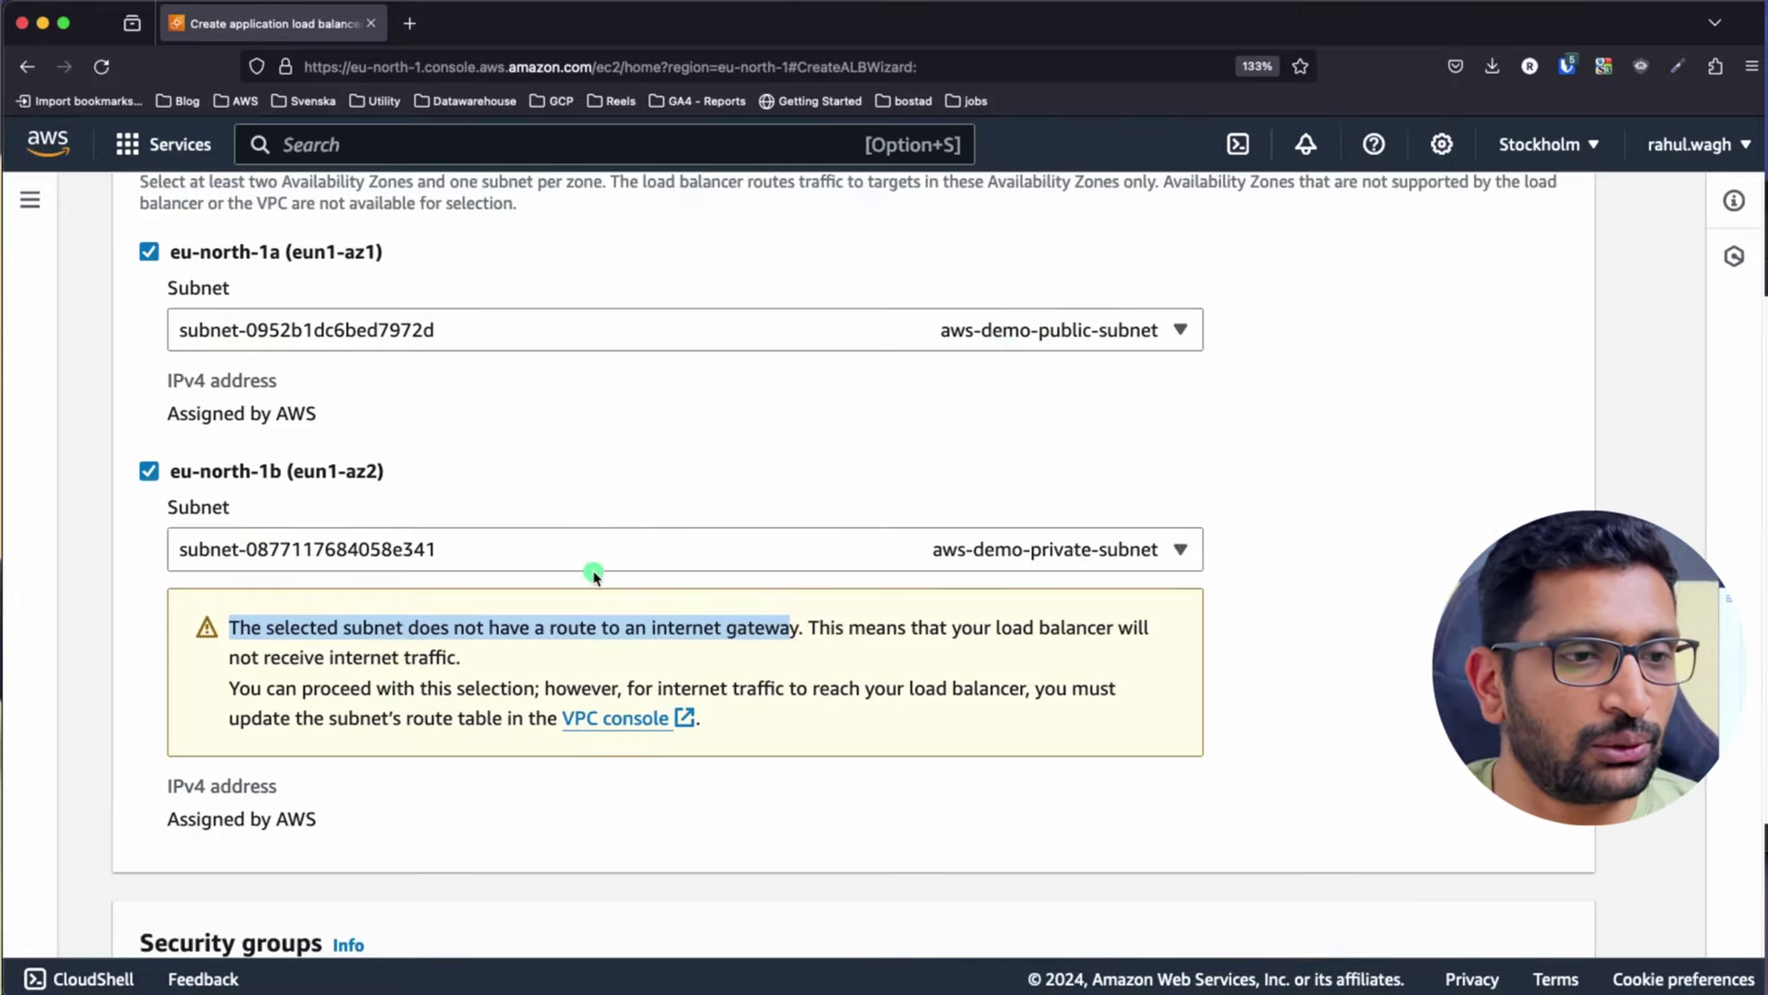
{"action": "scroll", "coordinate": [592, 572], "scroll_direction": "down", "scroll_amount": 1}
{"action": "scroll", "coordinate": [593, 572], "scroll_direction": "down", "scroll_amount": 4}
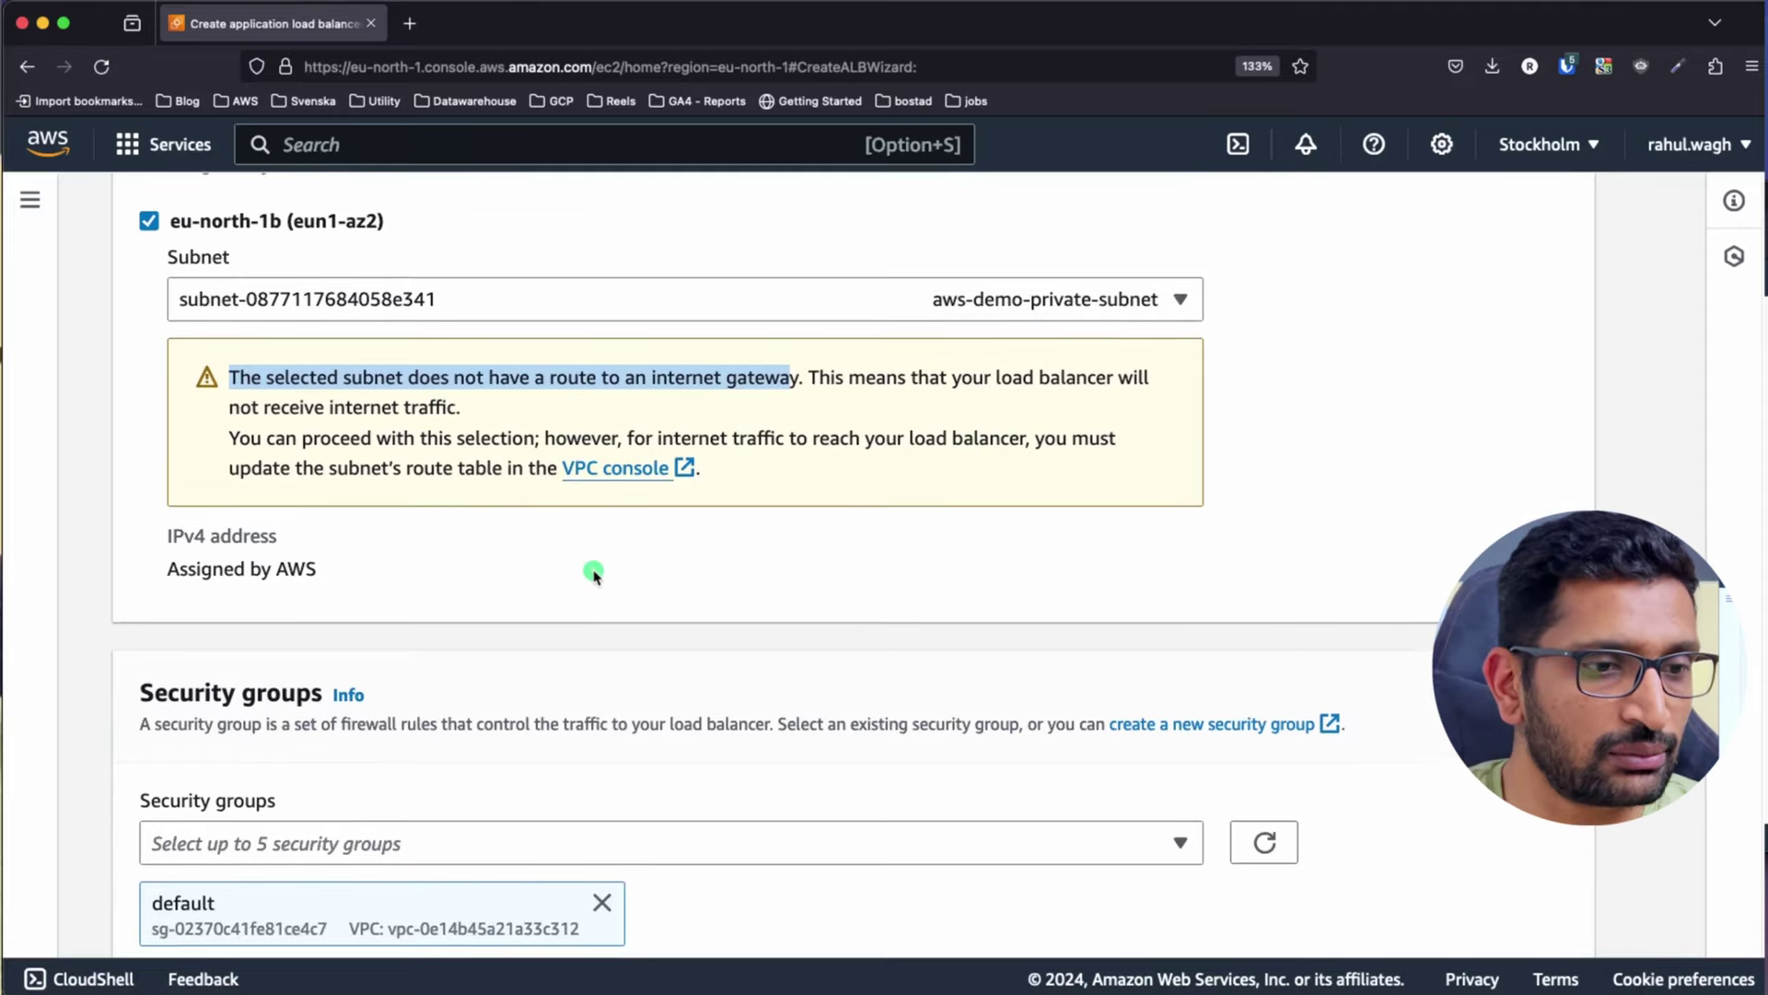
Review the existing security groups offered for the load balancer and open the form for creating a new one
{"action": "scroll", "coordinate": [592, 572], "scroll_direction": "down", "scroll_amount": 5}
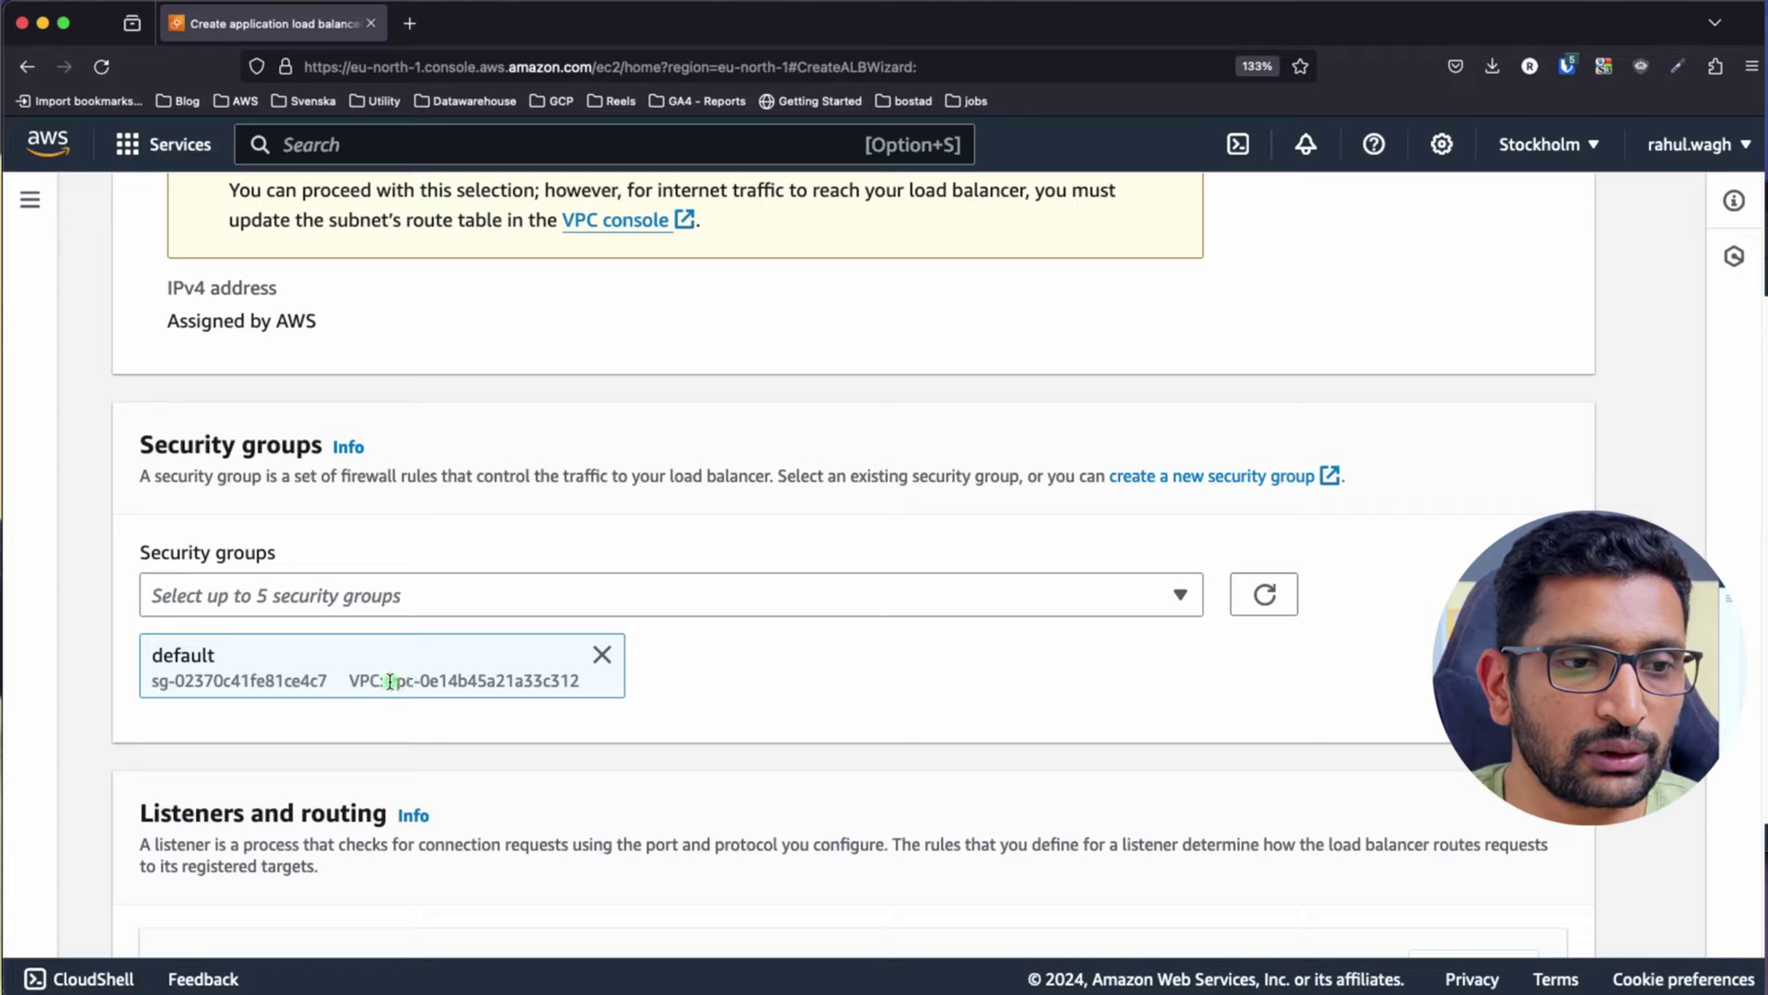
{"action": "left_click_drag", "start_coordinate": [323, 677], "coordinate": [153, 686]}
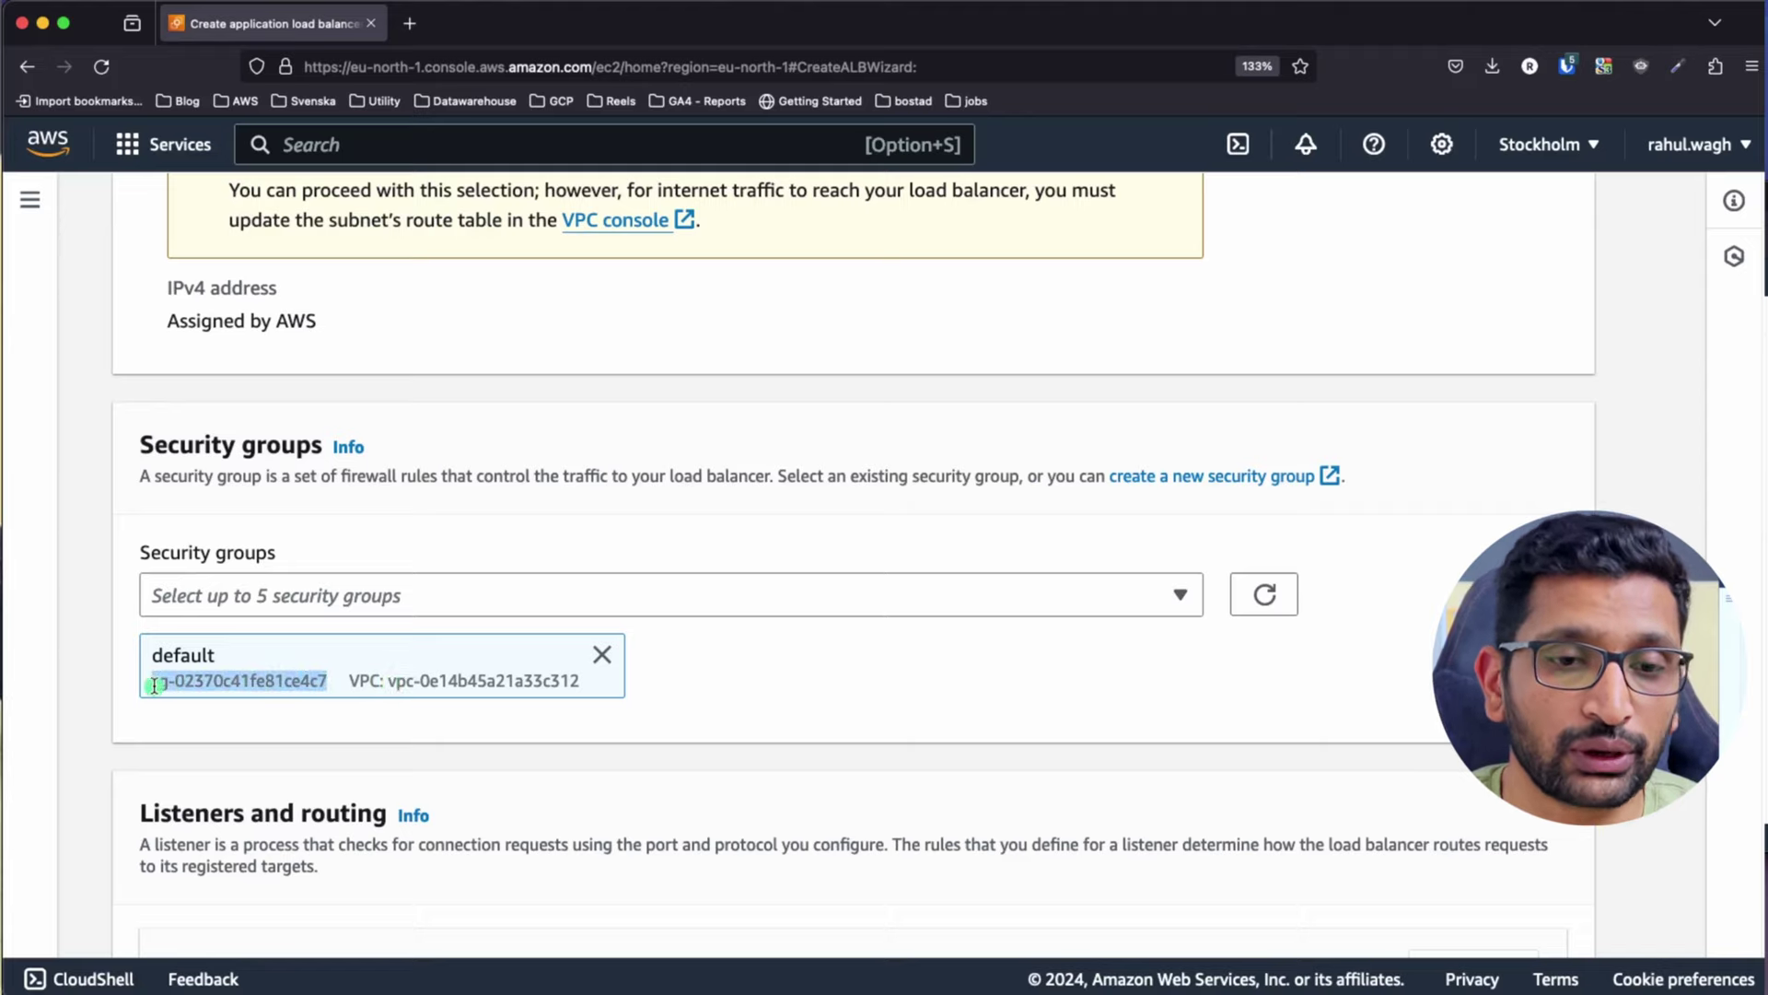
{"action": "left_click", "coordinate": [939, 604]}
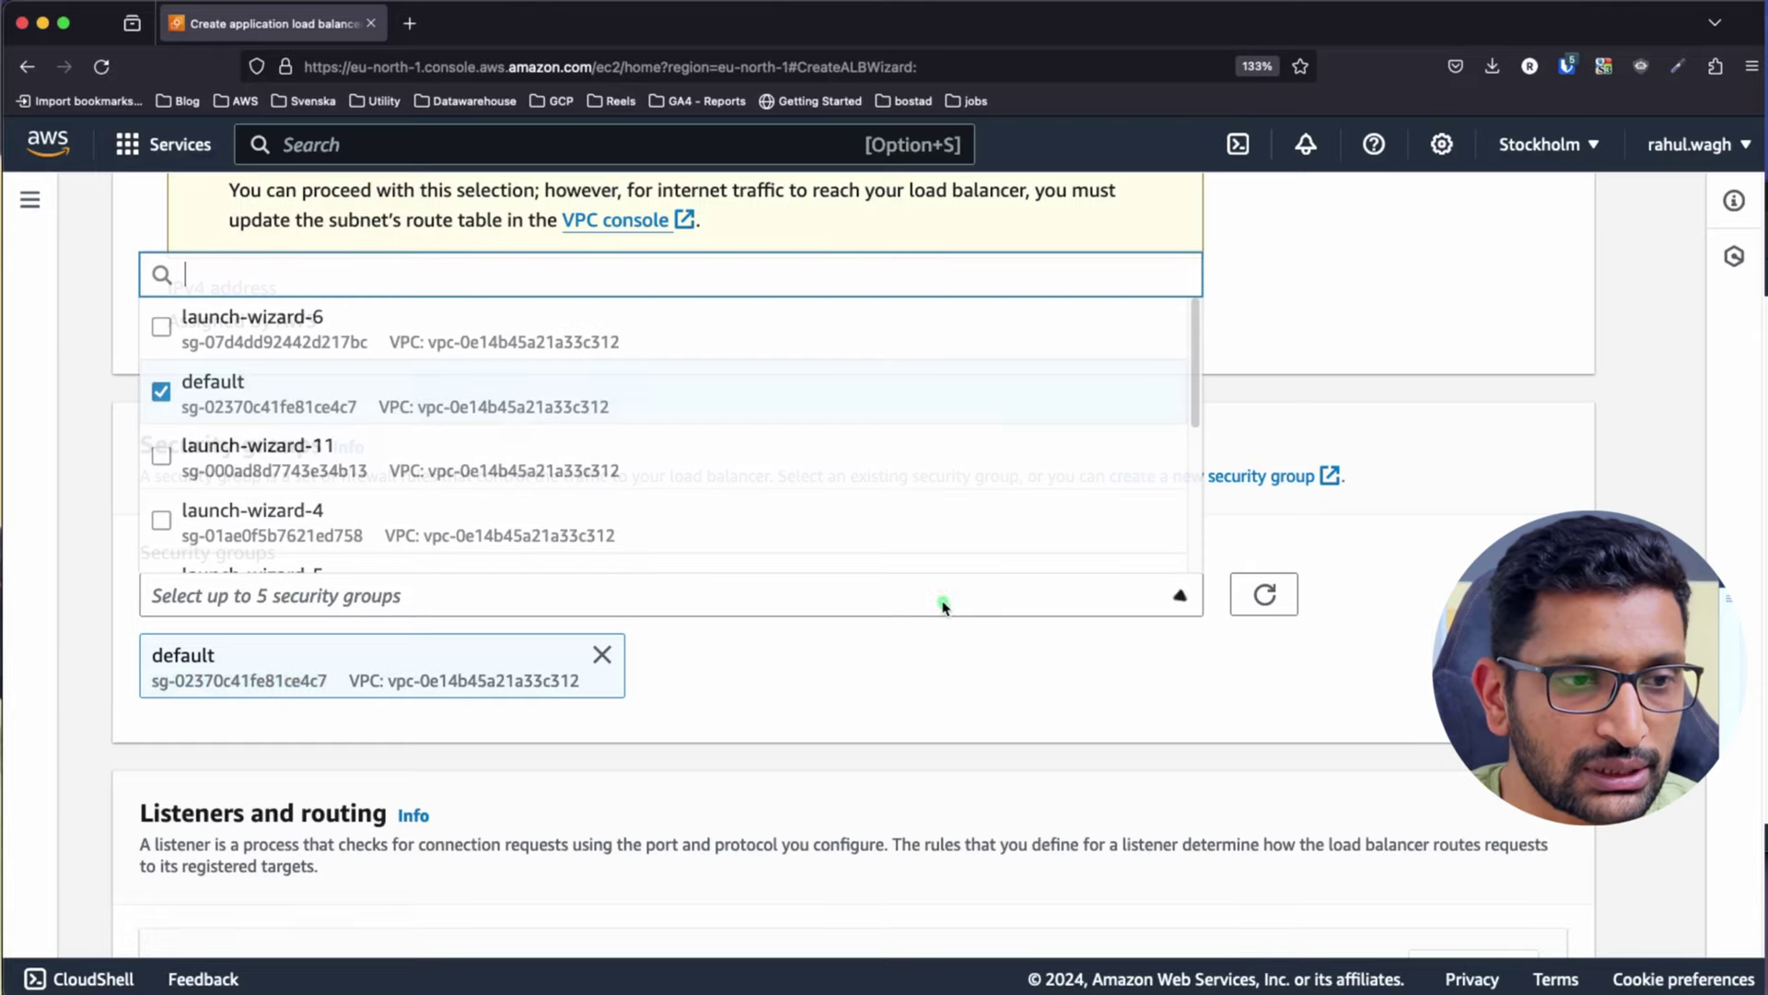
{"action": "scroll", "coordinate": [748, 485], "scroll_direction": "up", "scroll_amount": 1}
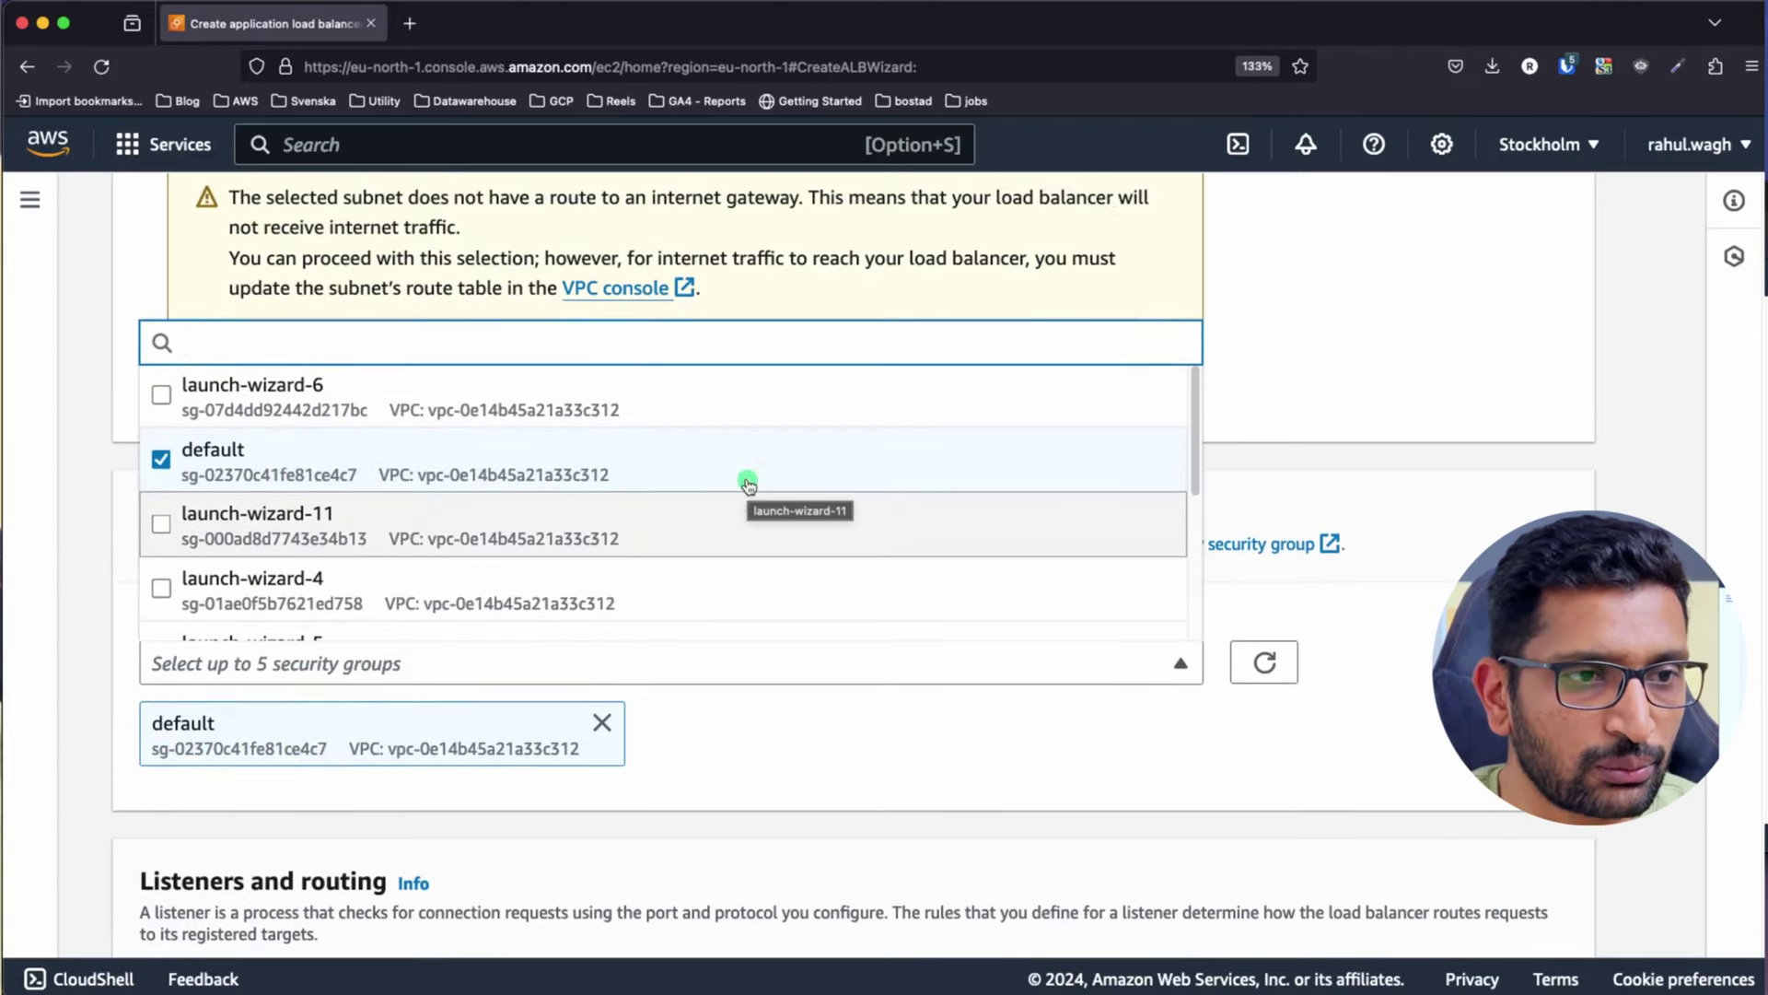
{"action": "scroll", "coordinate": [1188, 456], "scroll_direction": "down", "scroll_amount": 2}
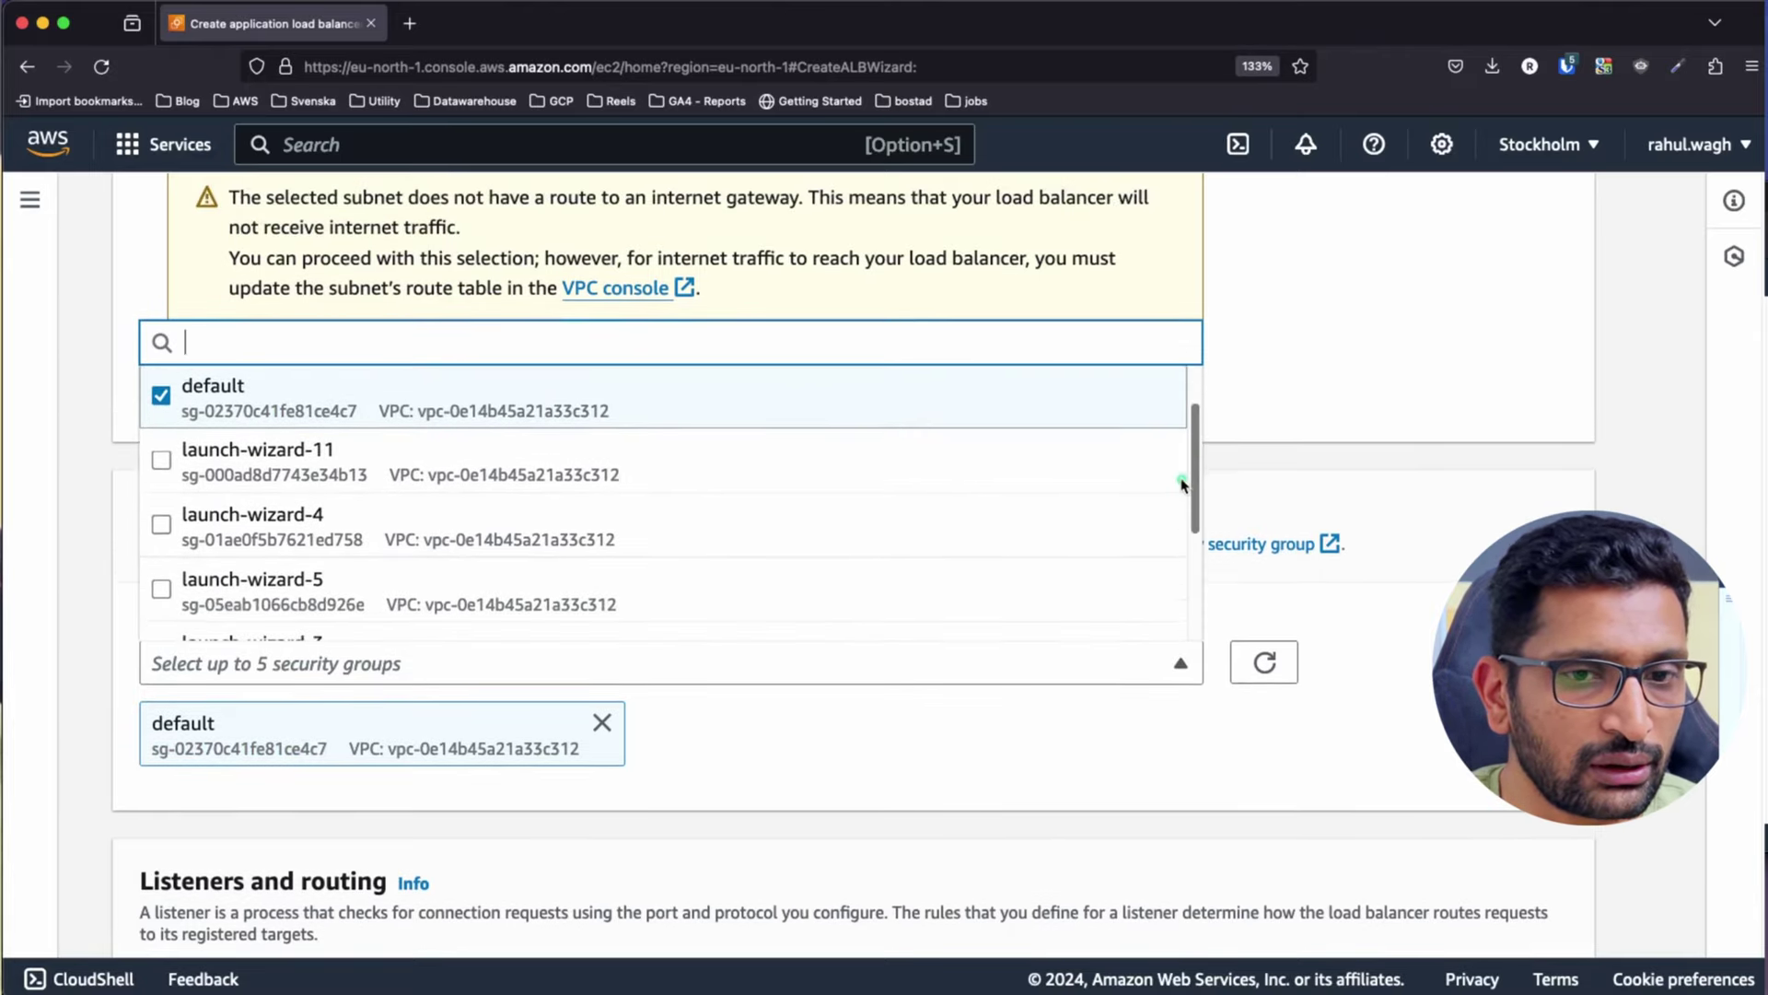
{"action": "scroll", "coordinate": [1166, 534], "scroll_direction": "down", "scroll_amount": 2}
{"action": "scroll", "coordinate": [1198, 456], "scroll_direction": "up", "scroll_amount": 3}
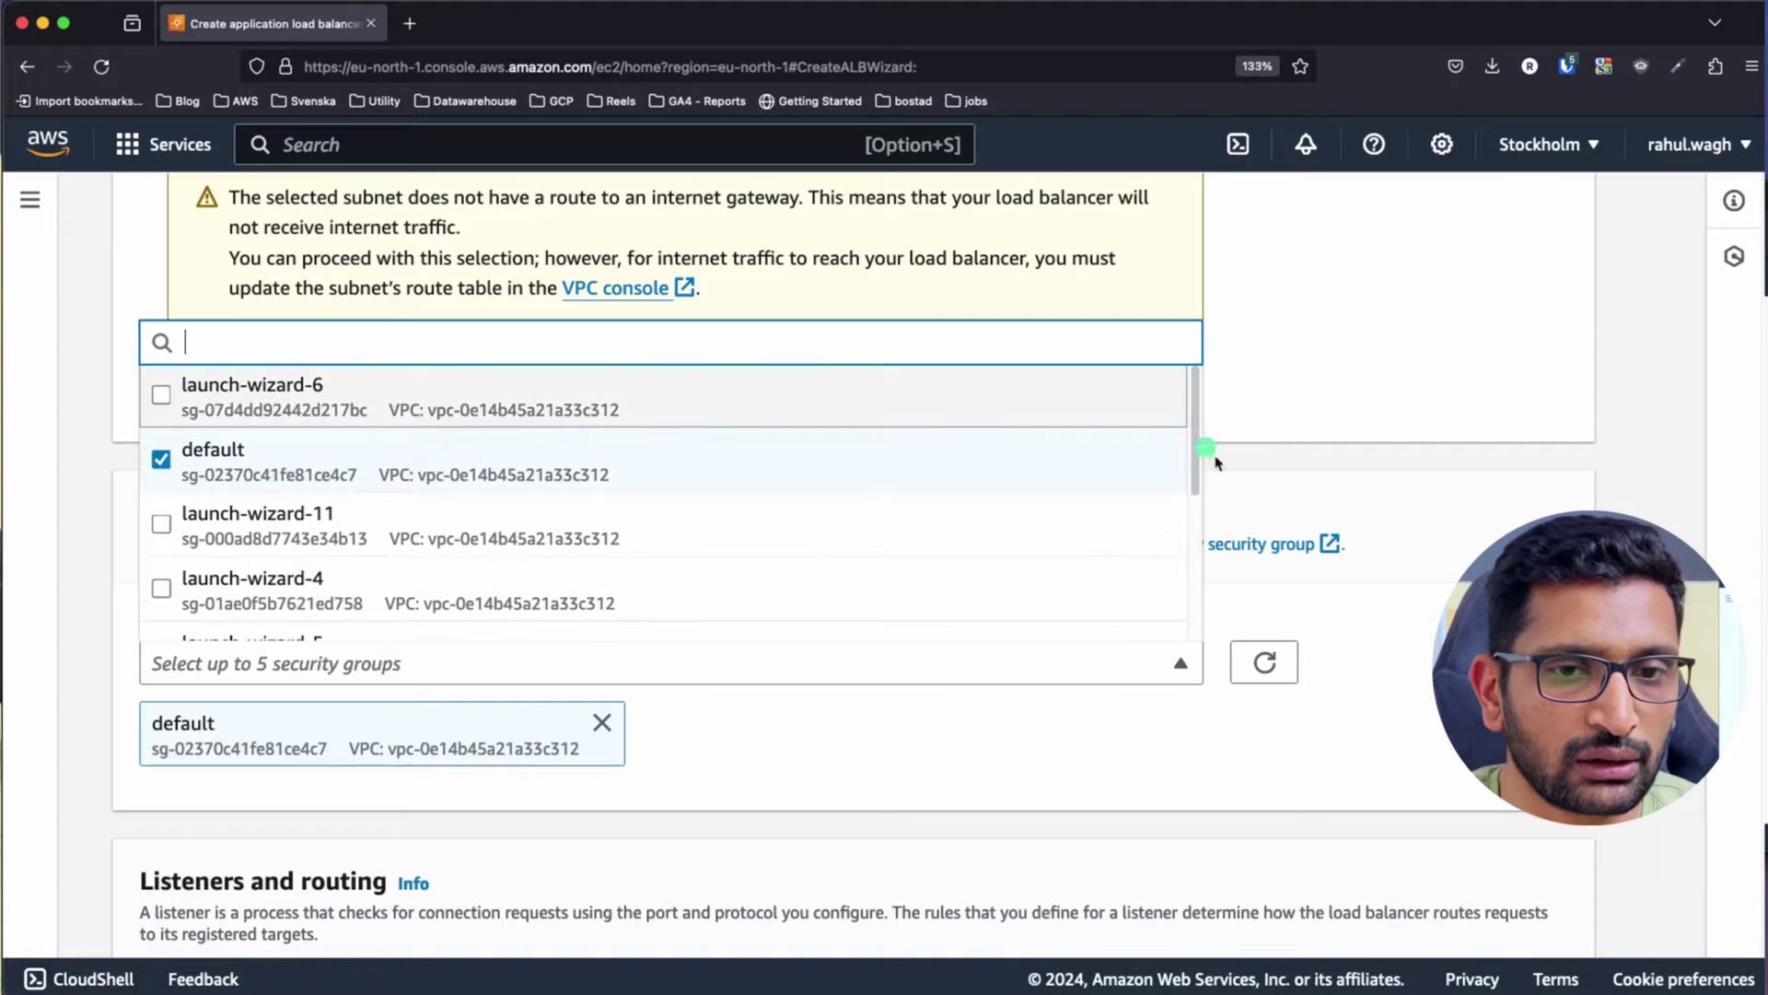
{"action": "left_click", "coordinate": [1297, 603]}
{"action": "left_click", "coordinate": [1229, 546]}
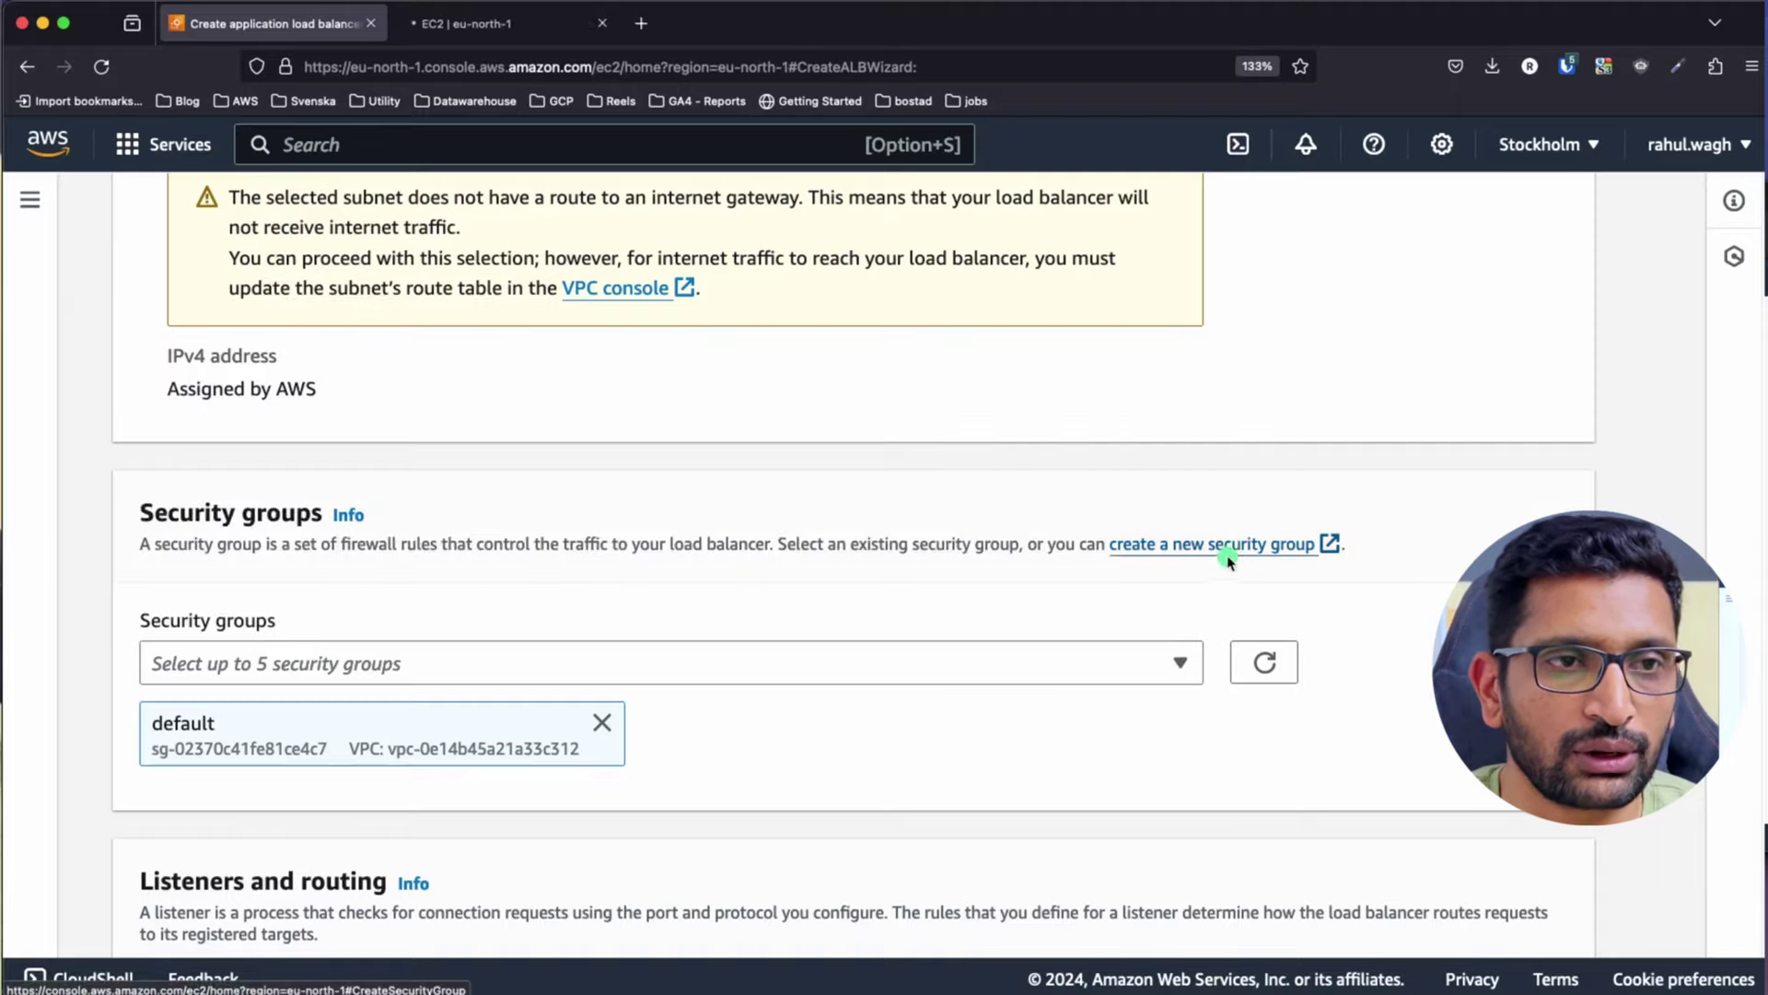
{"action": "left_click", "coordinate": [510, 25]}
Name the new security group sg-for-tg-and-alb and describe it as "allow port 80"
{"action": "scroll", "coordinate": [281, 469], "scroll_direction": "up", "scroll_amount": 6}
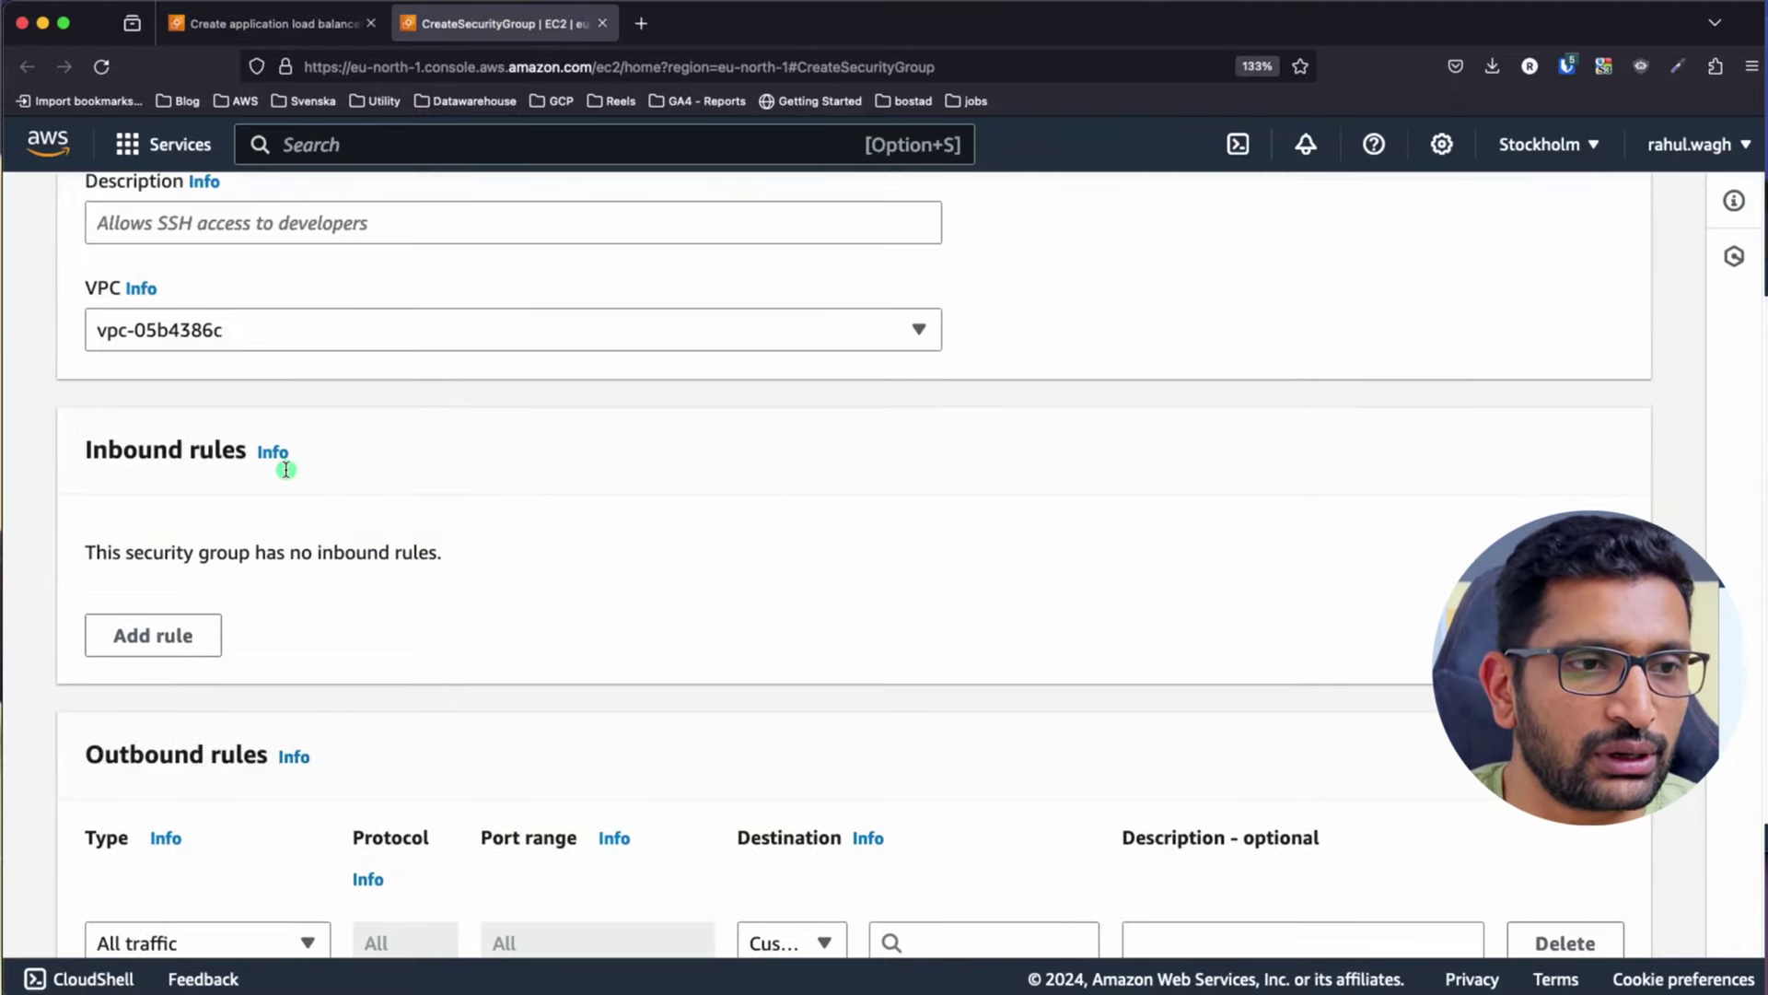
{"action": "left_click", "coordinate": [203, 367]}
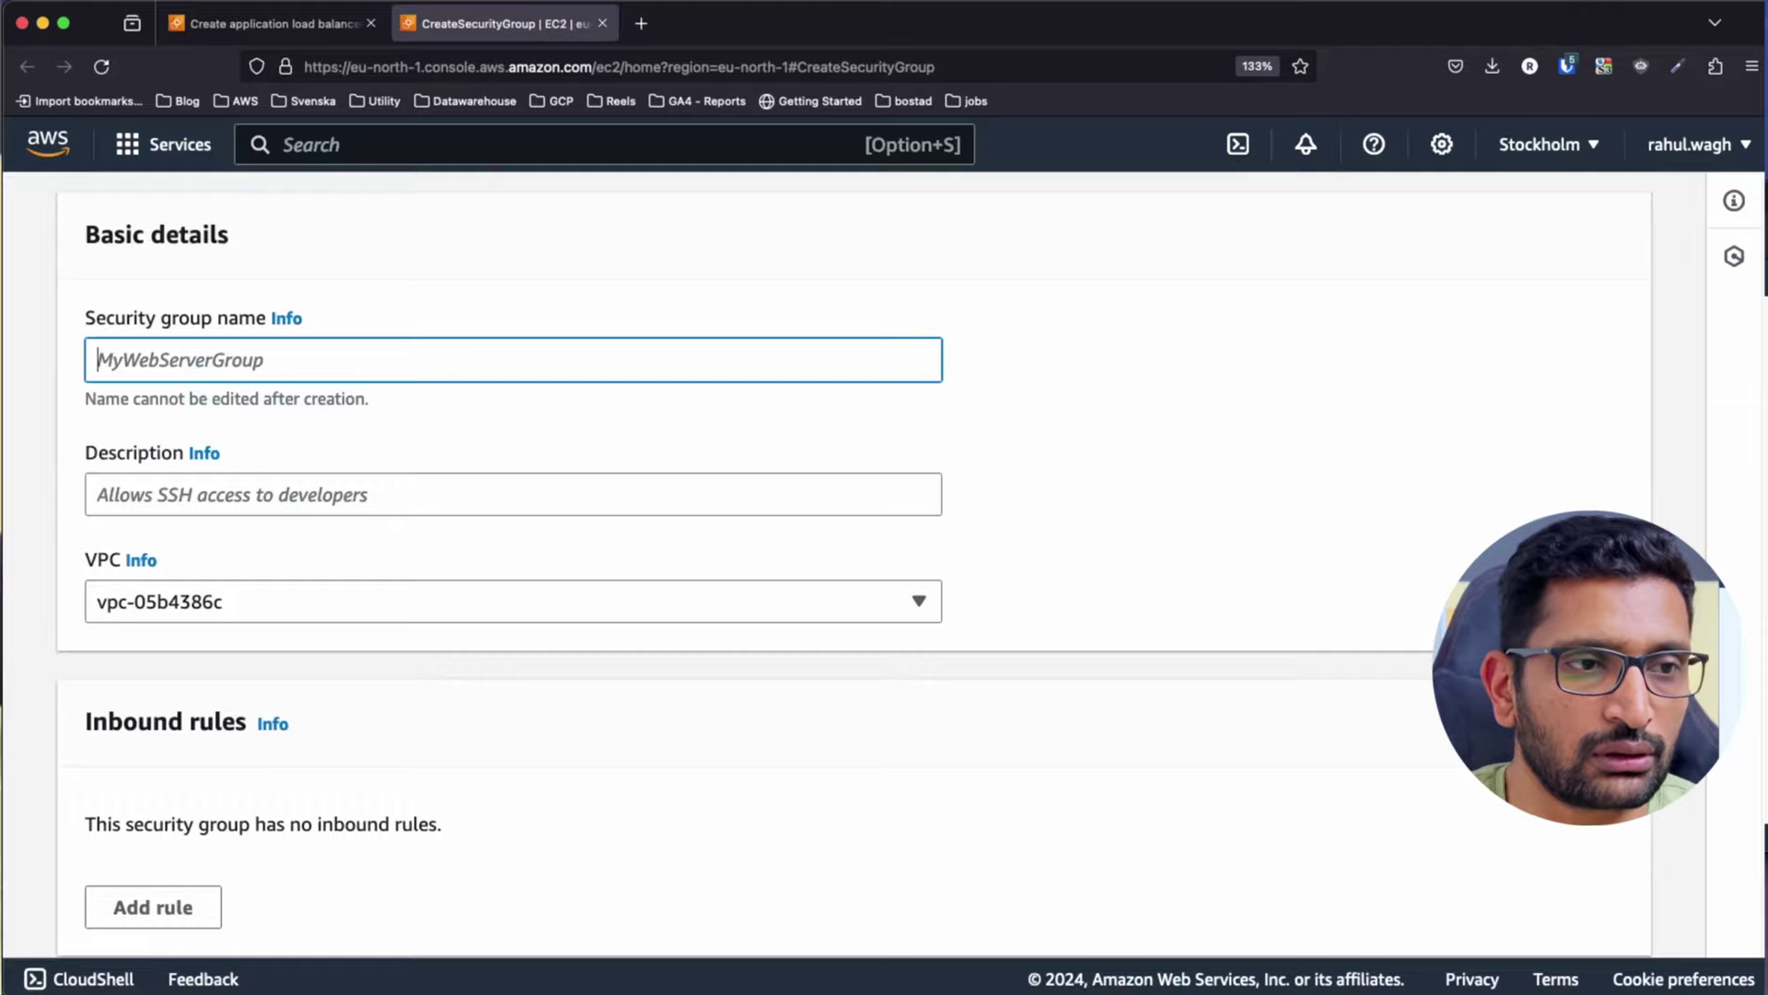
{"action": "type", "text": "sg-for-tg-and-alb"}
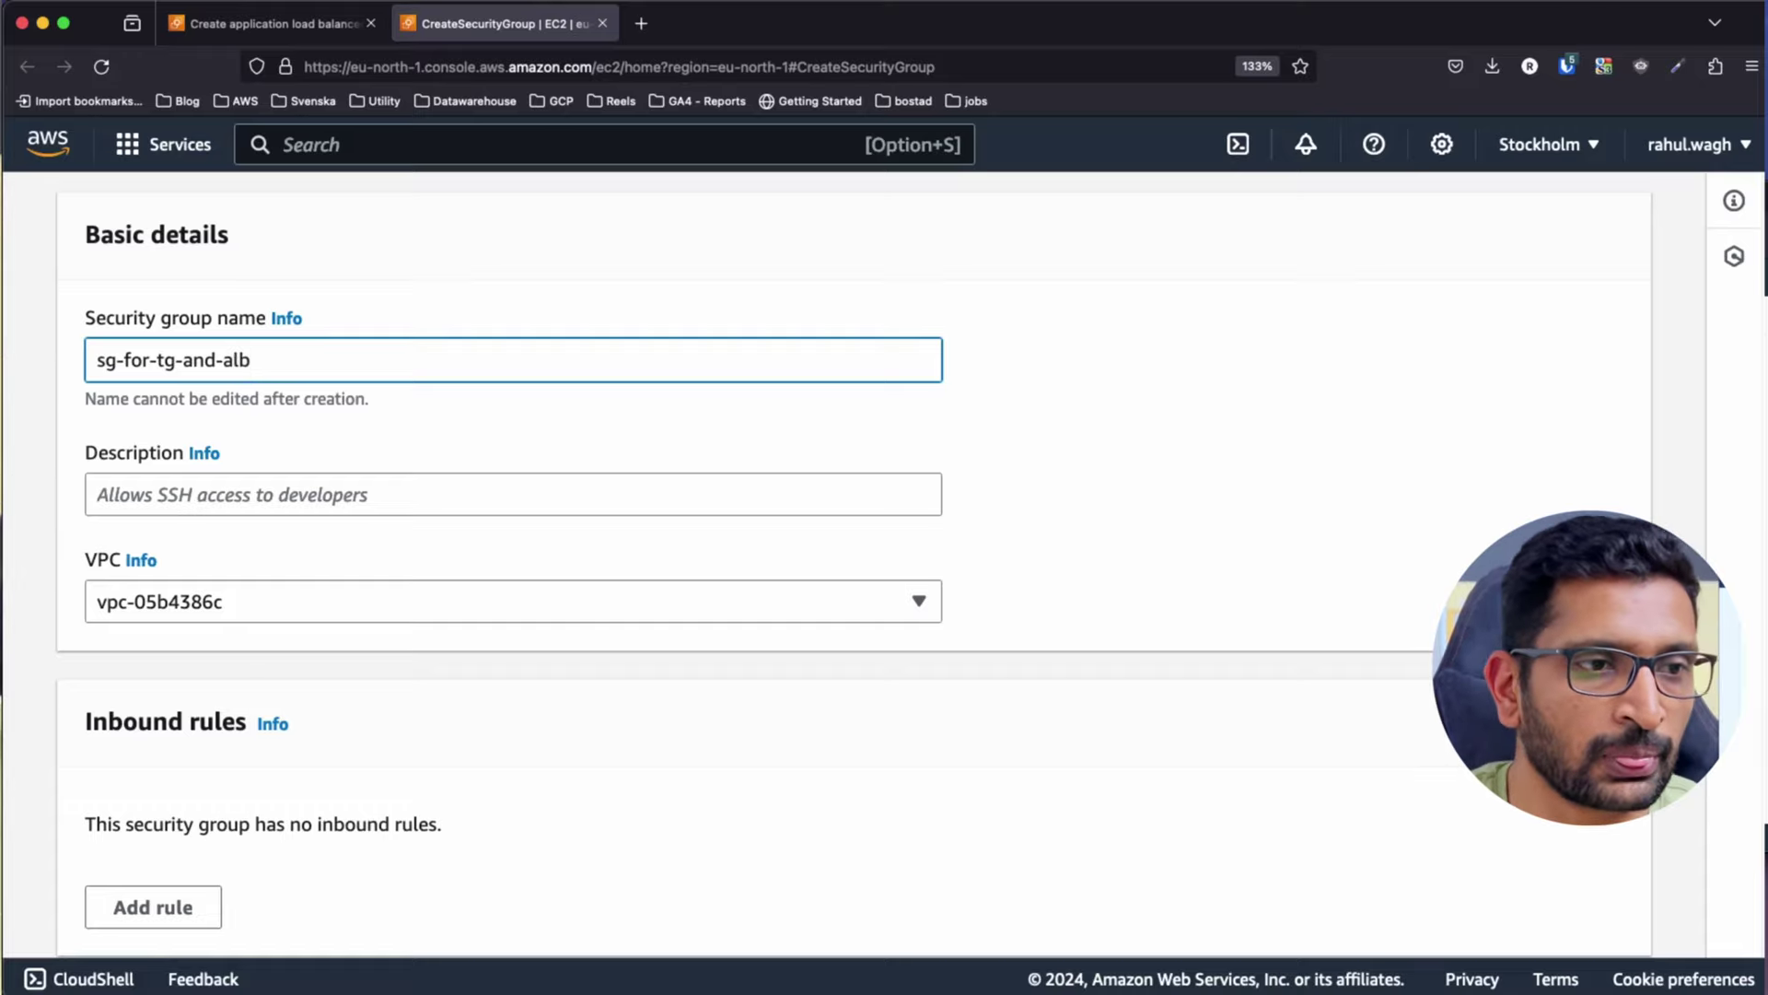
{"action": "left_click", "coordinate": [146, 500]}
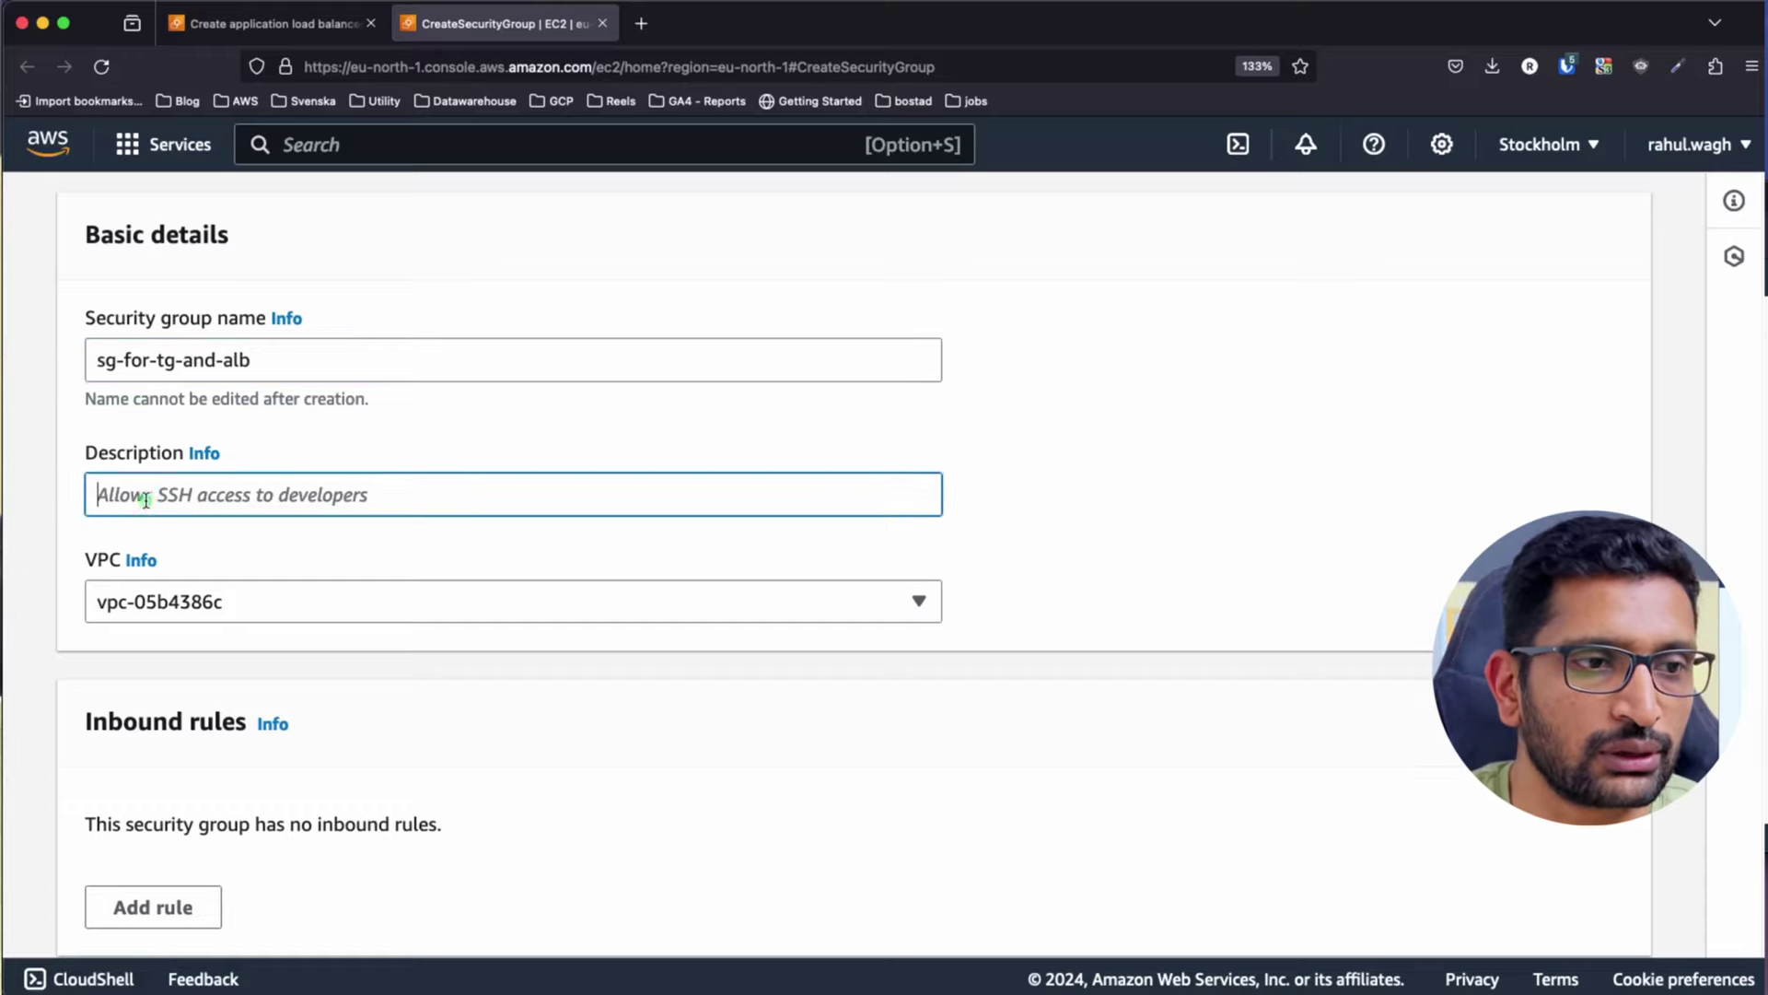
{"action": "type", "text": "allow port 80"}
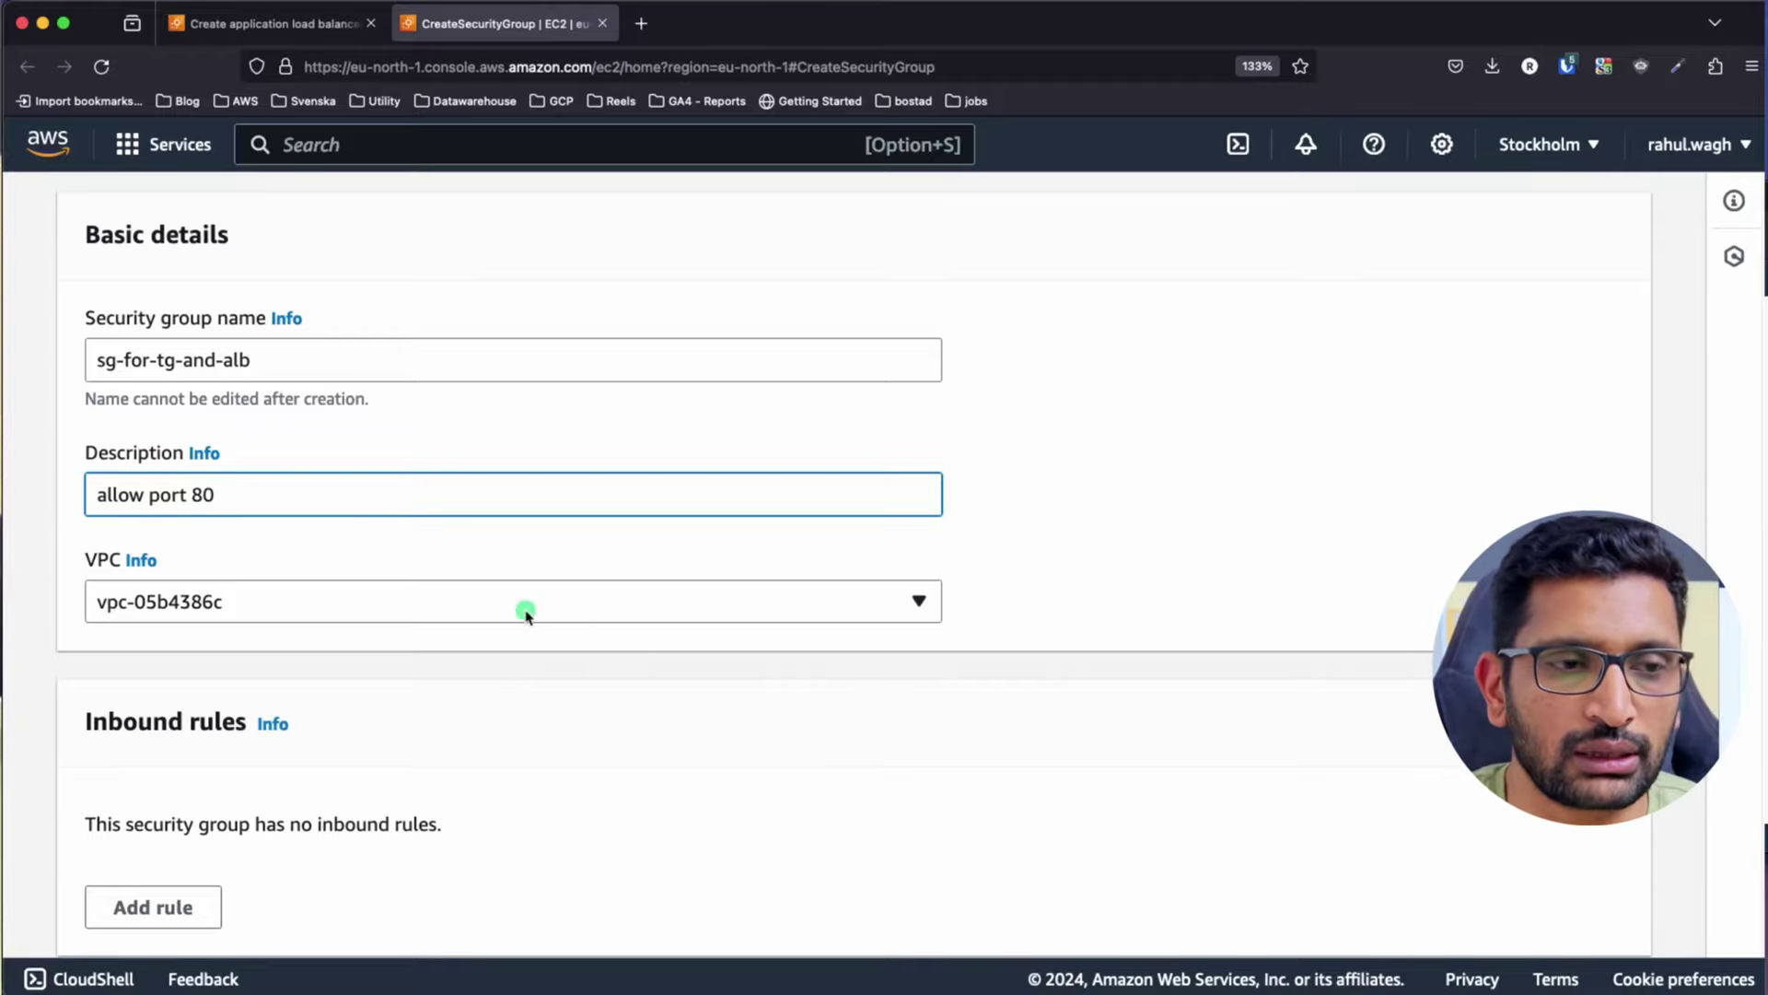
Place the new security group in aws-demo-vpc
{"action": "scroll", "coordinate": [525, 612], "scroll_direction": "down", "scroll_amount": 1}
{"action": "left_click", "coordinate": [526, 557]}
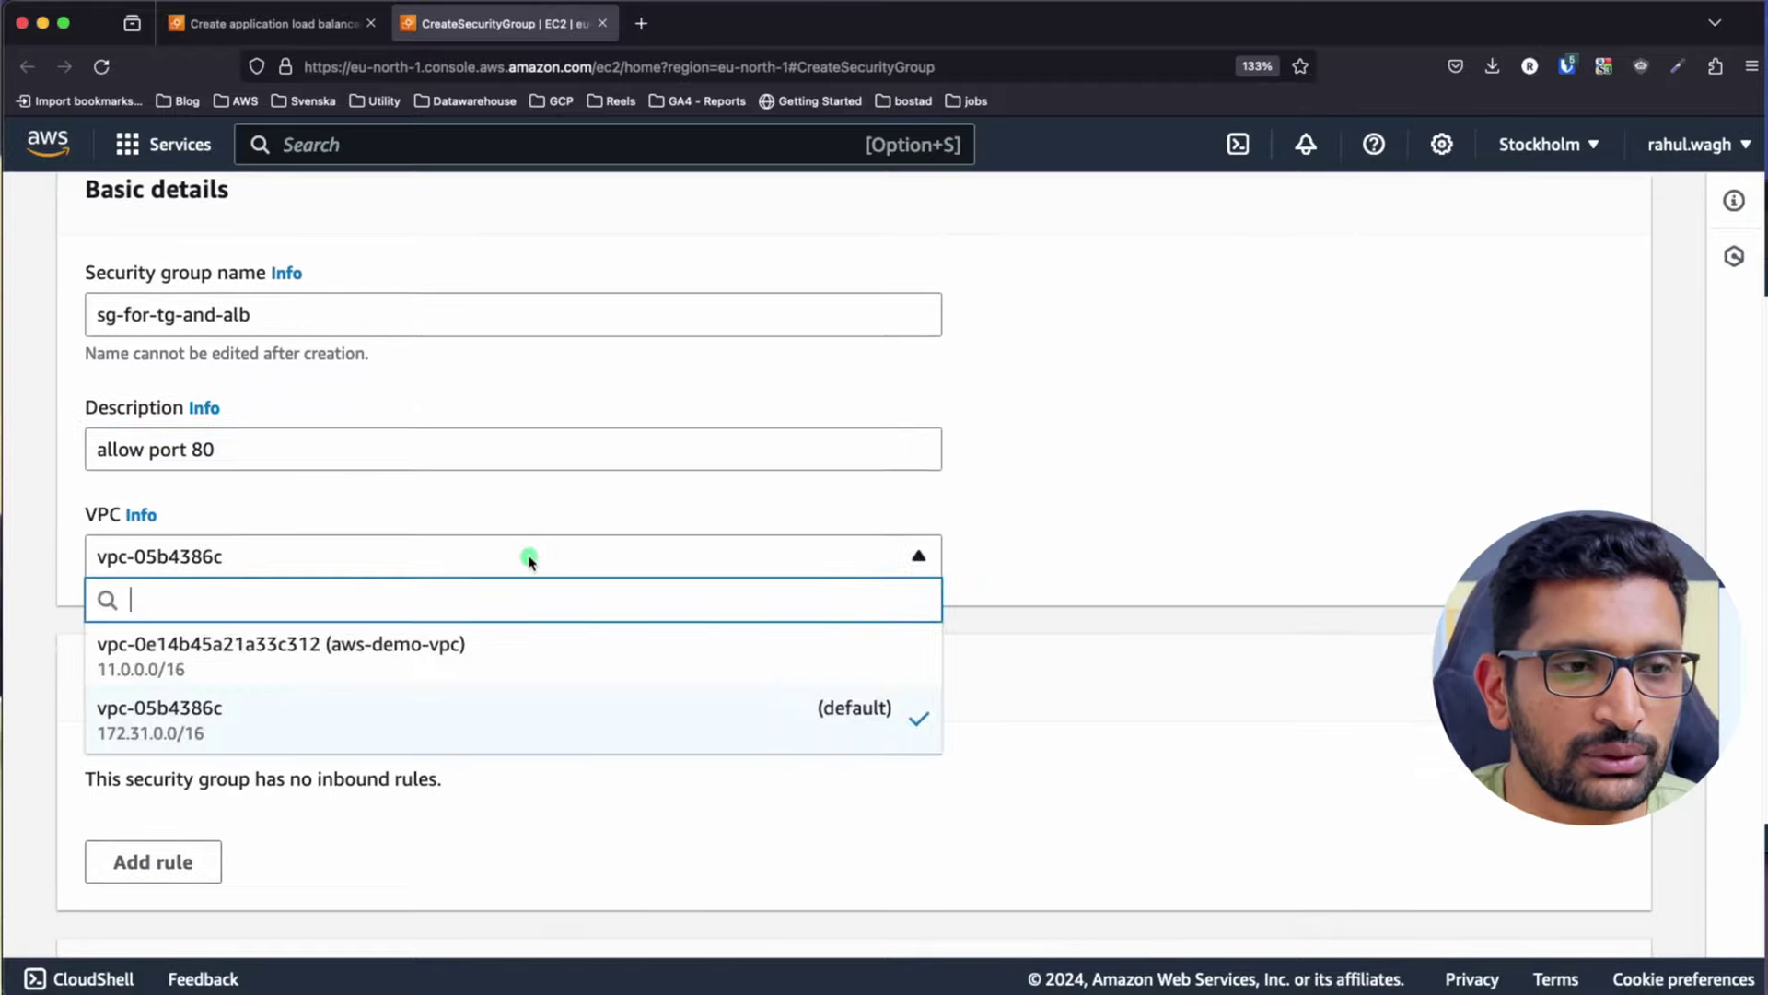
{"action": "left_click", "coordinate": [358, 659]}
Add an inbound HTTP rule on port 80 with Anywhere-IPv4 as the source
{"action": "scroll", "coordinate": [414, 668], "scroll_direction": "down", "scroll_amount": 3}
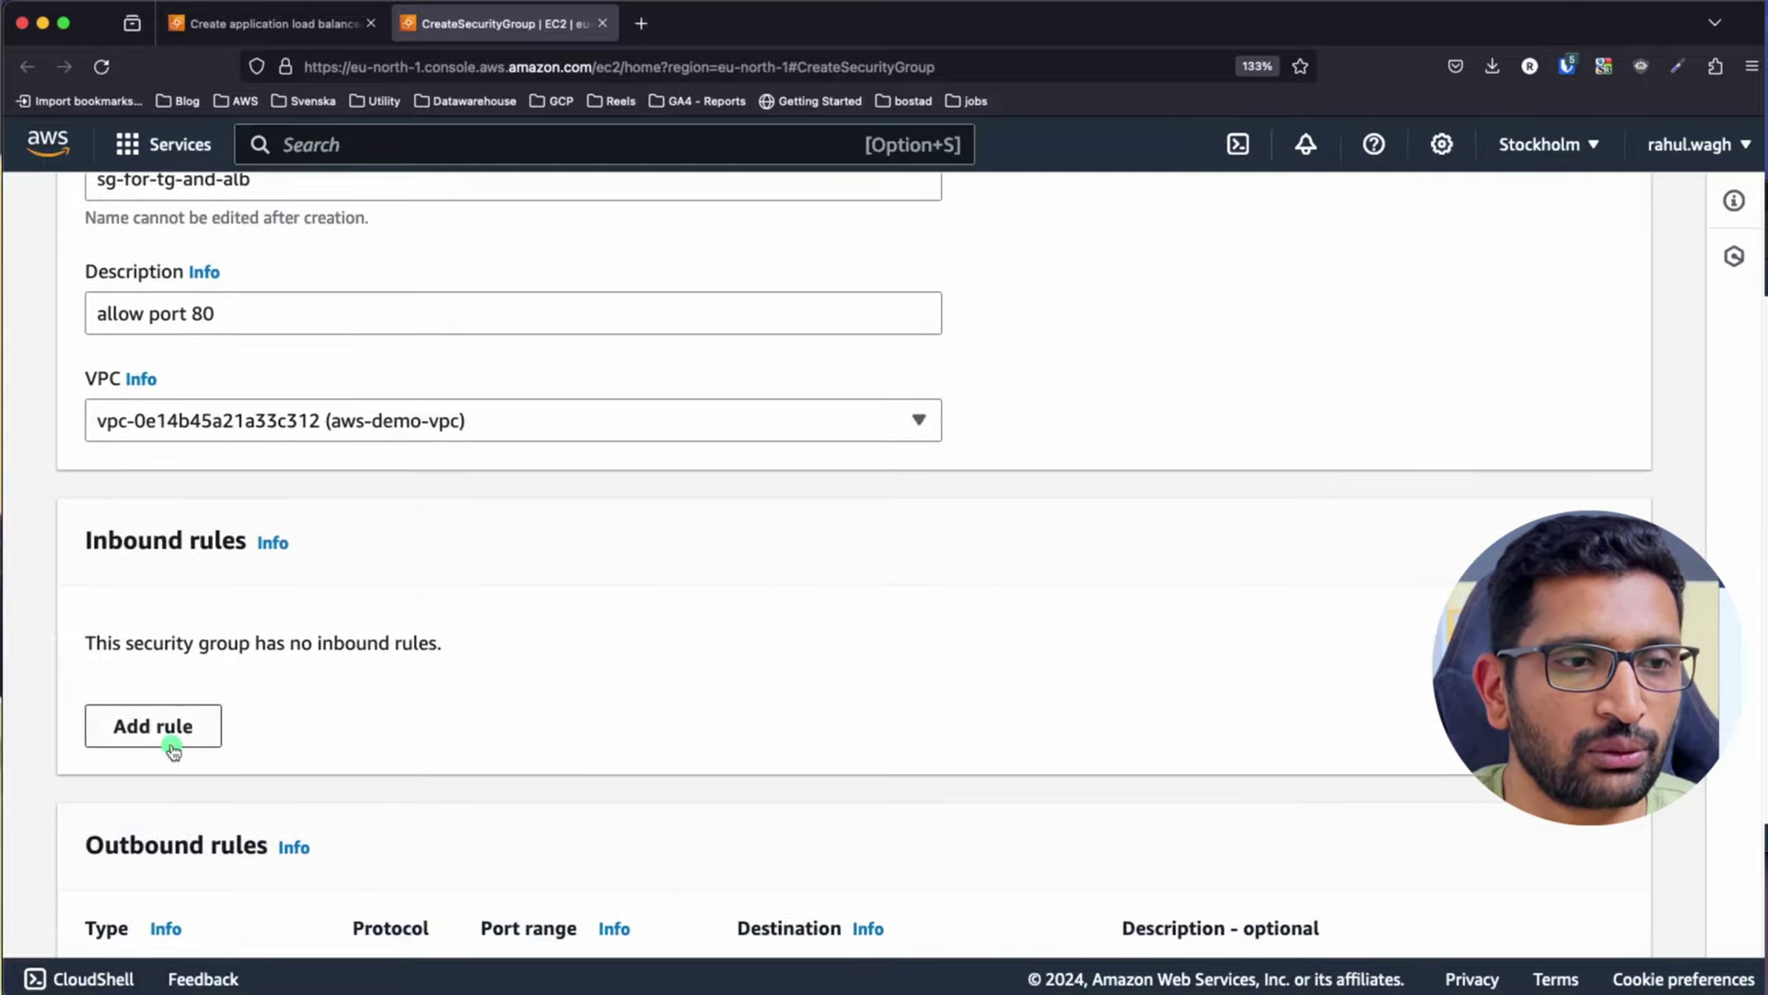
{"action": "left_click", "coordinate": [173, 751]}
{"action": "left_click", "coordinate": [230, 741]}
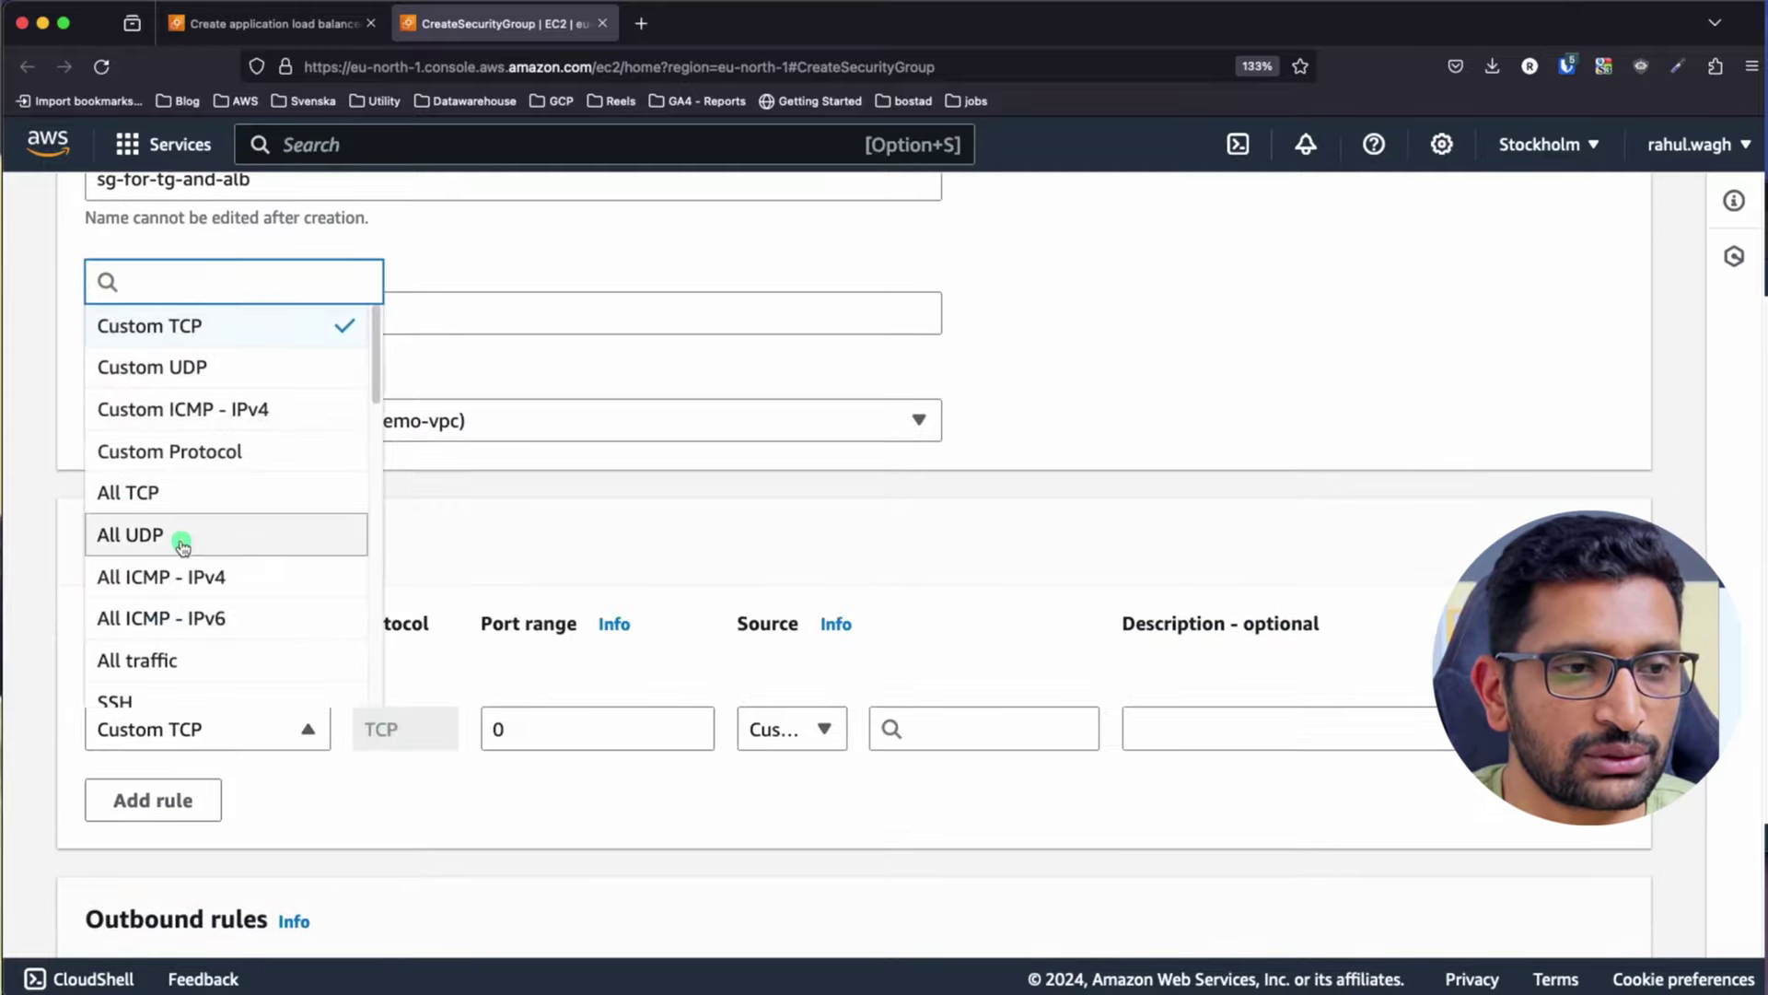
{"action": "scroll", "coordinate": [184, 571], "scroll_direction": "down", "scroll_amount": 5}
{"action": "left_click", "coordinate": [189, 575]}
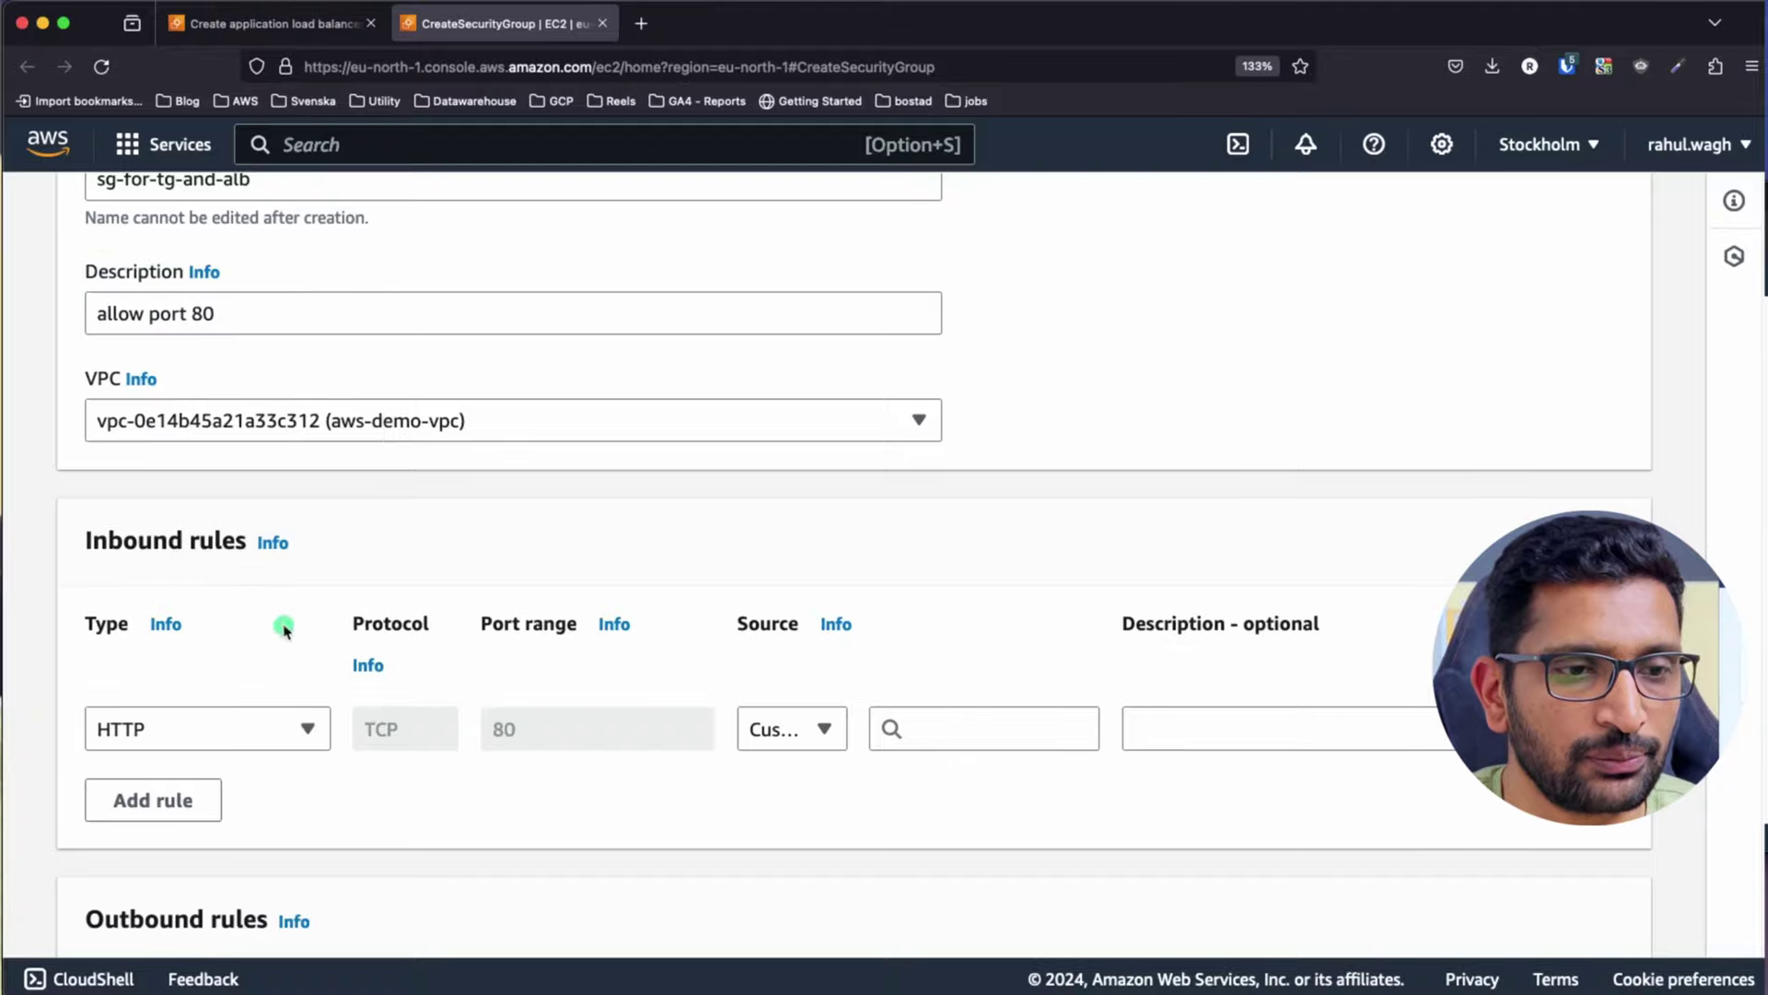
{"action": "left_click", "coordinate": [814, 734]}
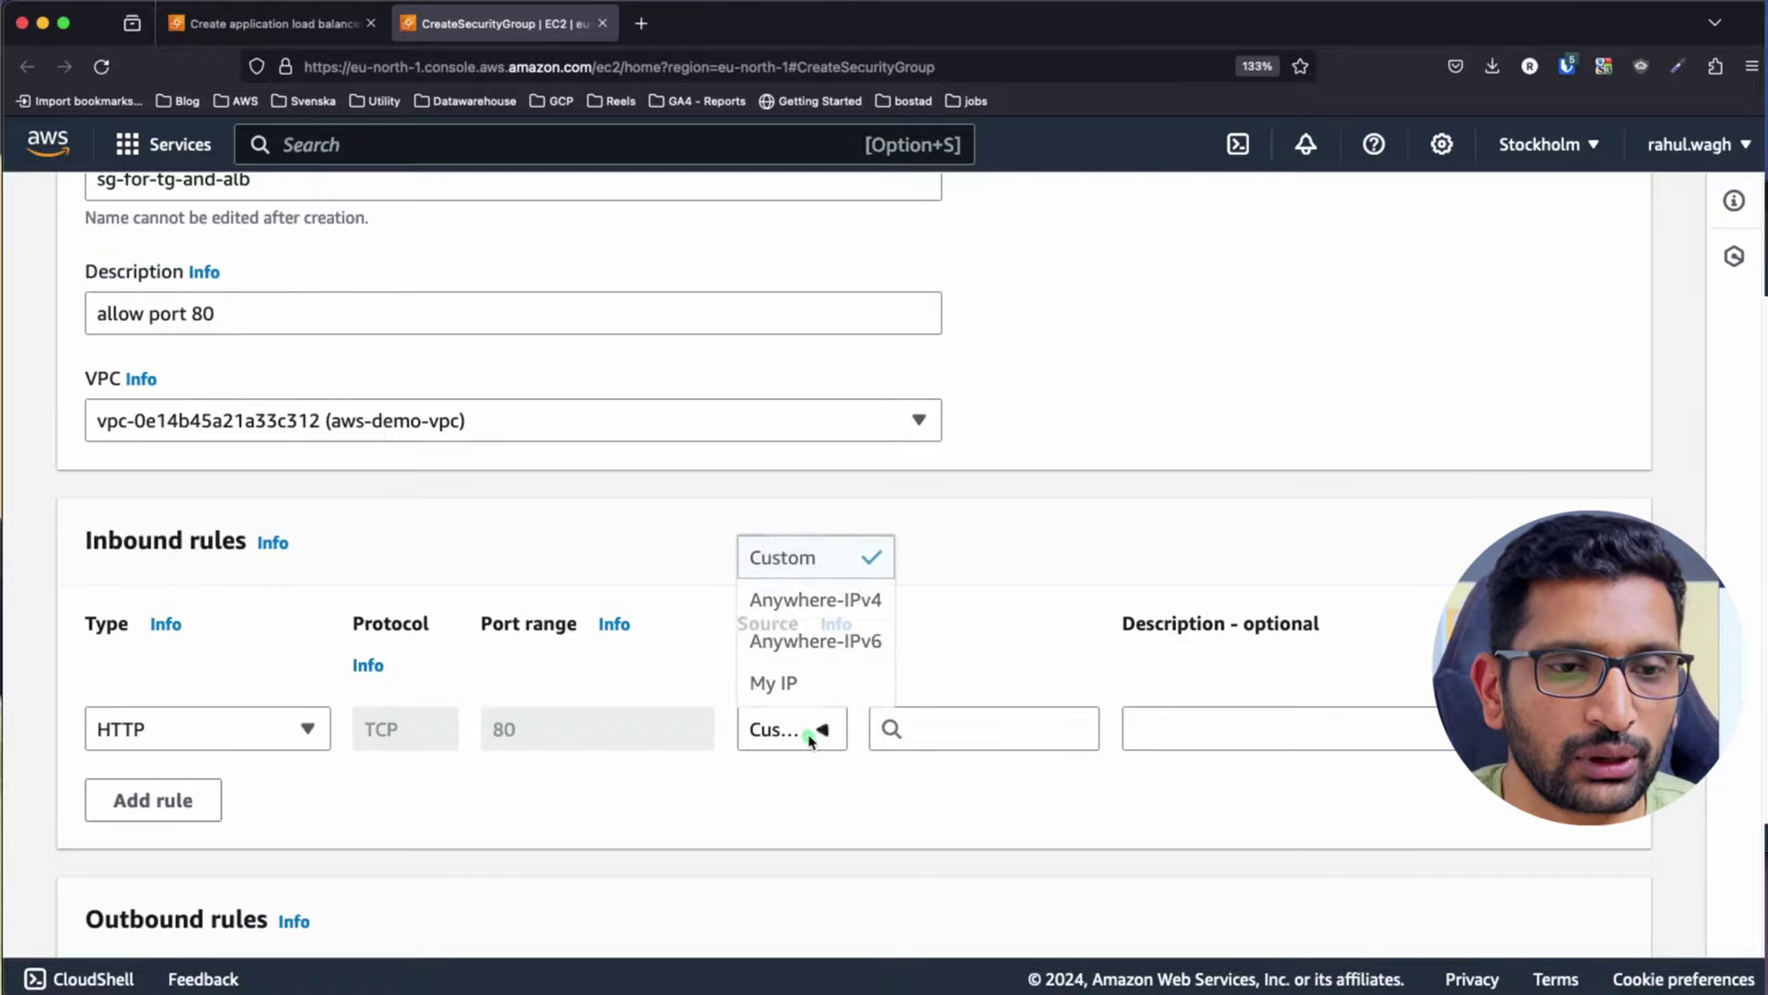
{"action": "left_click", "coordinate": [798, 603]}
Check the outbound rules and try to create the security group as sg-for-tg-and-alb
{"action": "scroll", "coordinate": [911, 663], "scroll_direction": "down", "scroll_amount": 4}
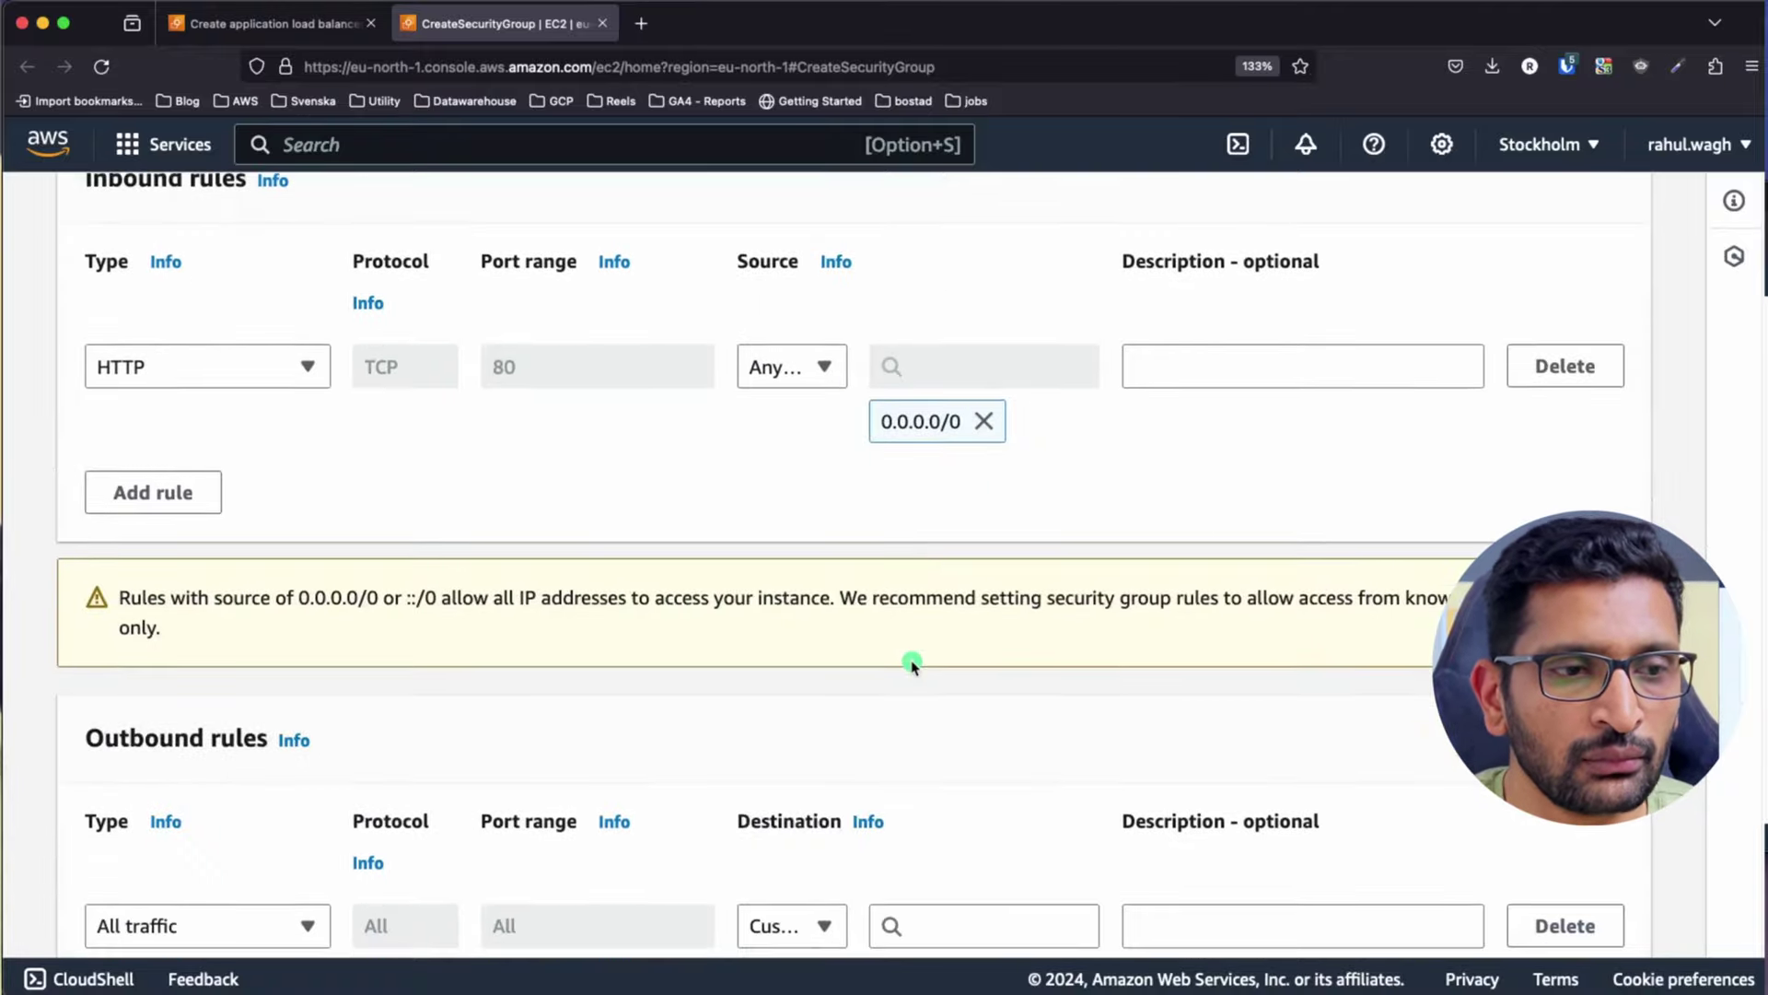
{"action": "scroll", "coordinate": [911, 663], "scroll_direction": "down", "scroll_amount": 6}
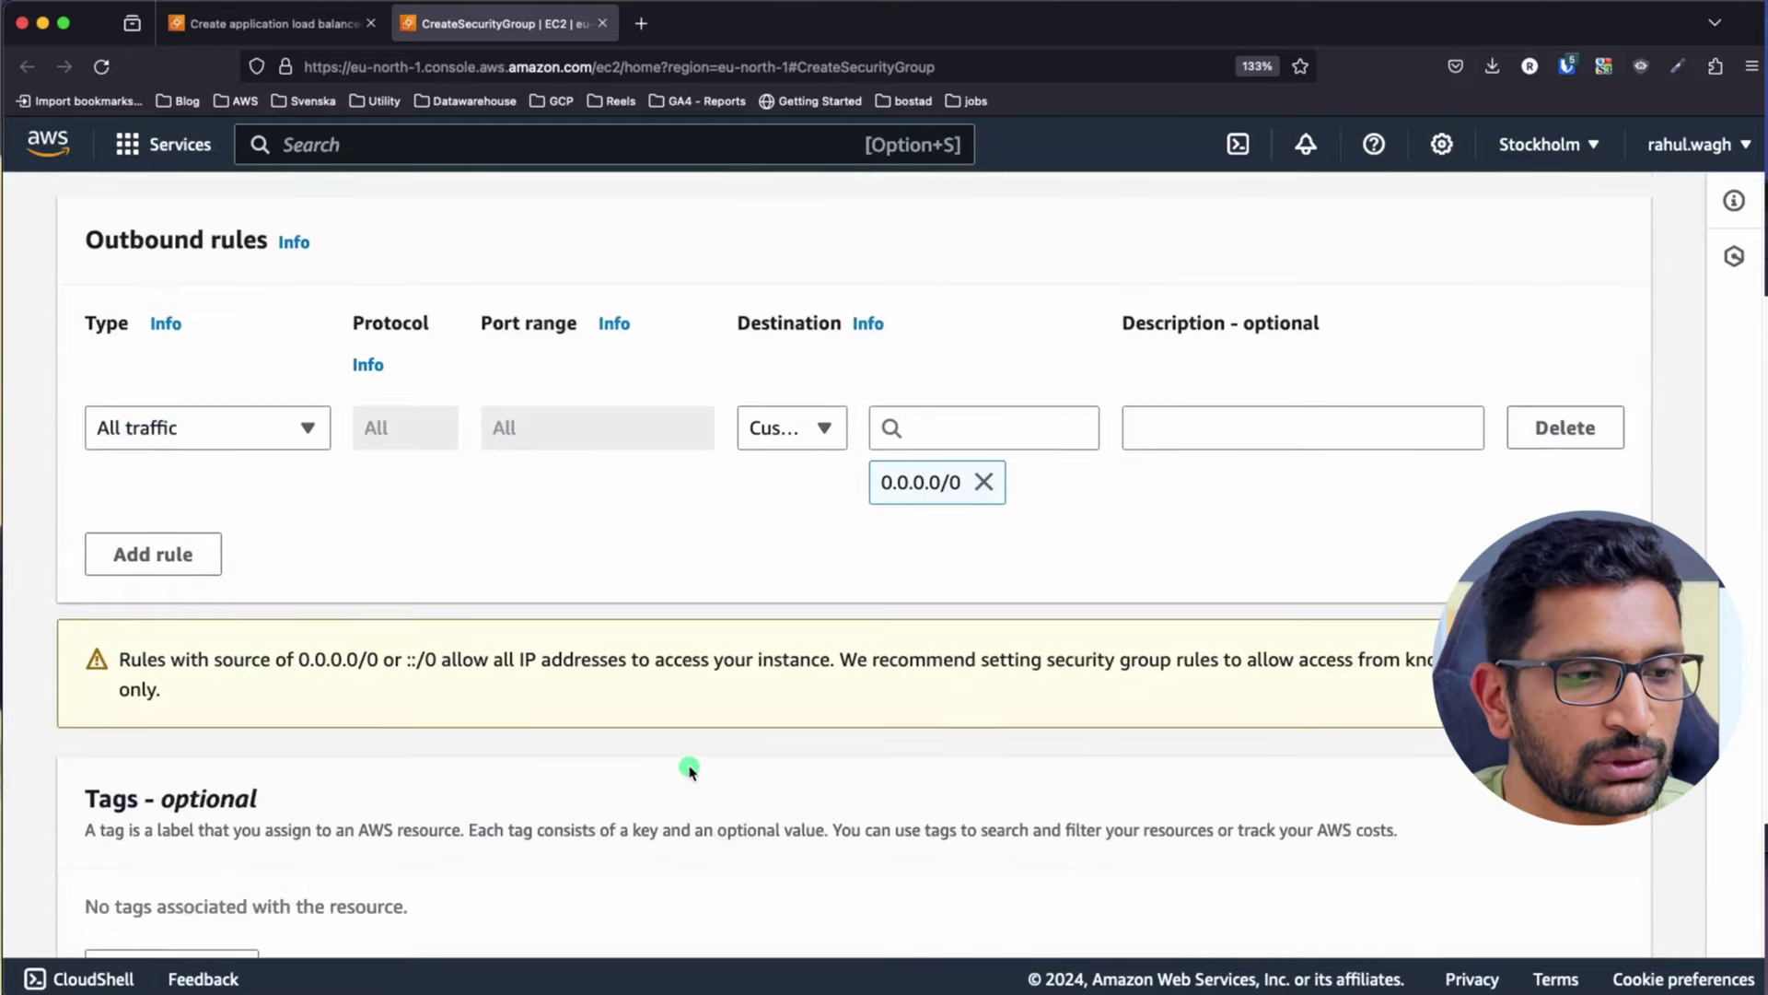
{"action": "scroll", "coordinate": [689, 770], "scroll_direction": "down", "scroll_amount": 2}
{"action": "left_click", "coordinate": [1570, 912]}
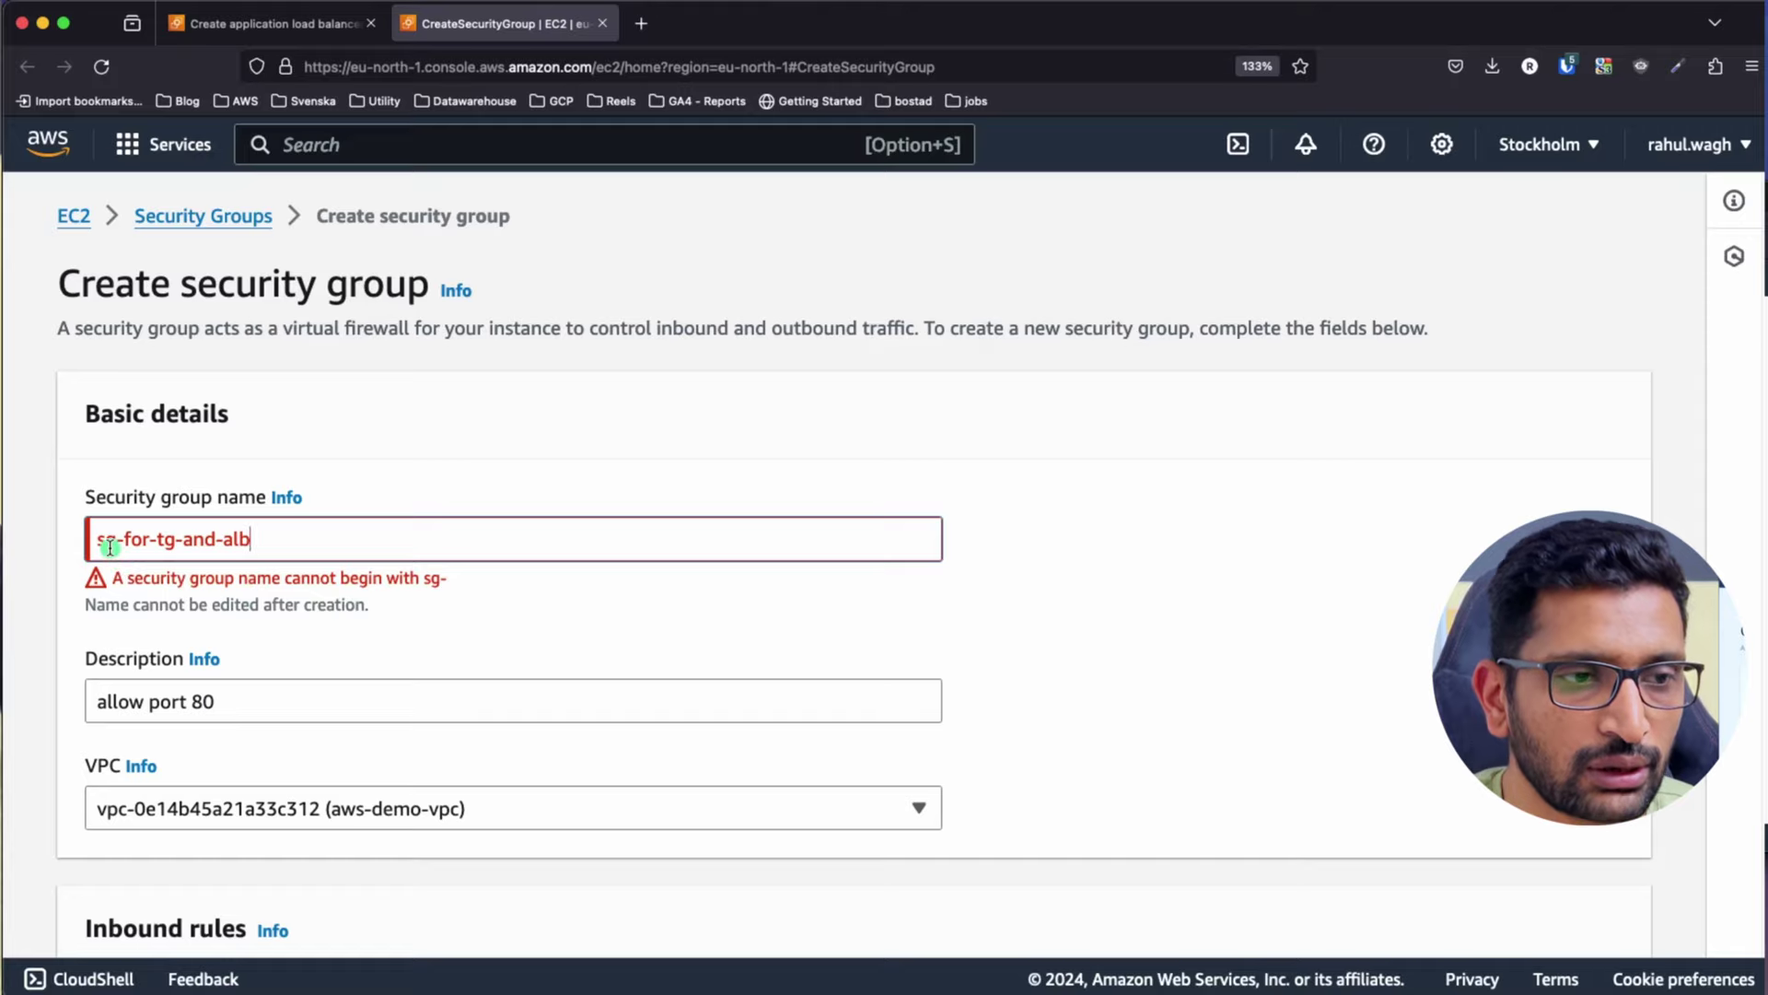
Rename the security group demo-sg-for-tg-and-alb
{"action": "type", "text": "demo-sg"}
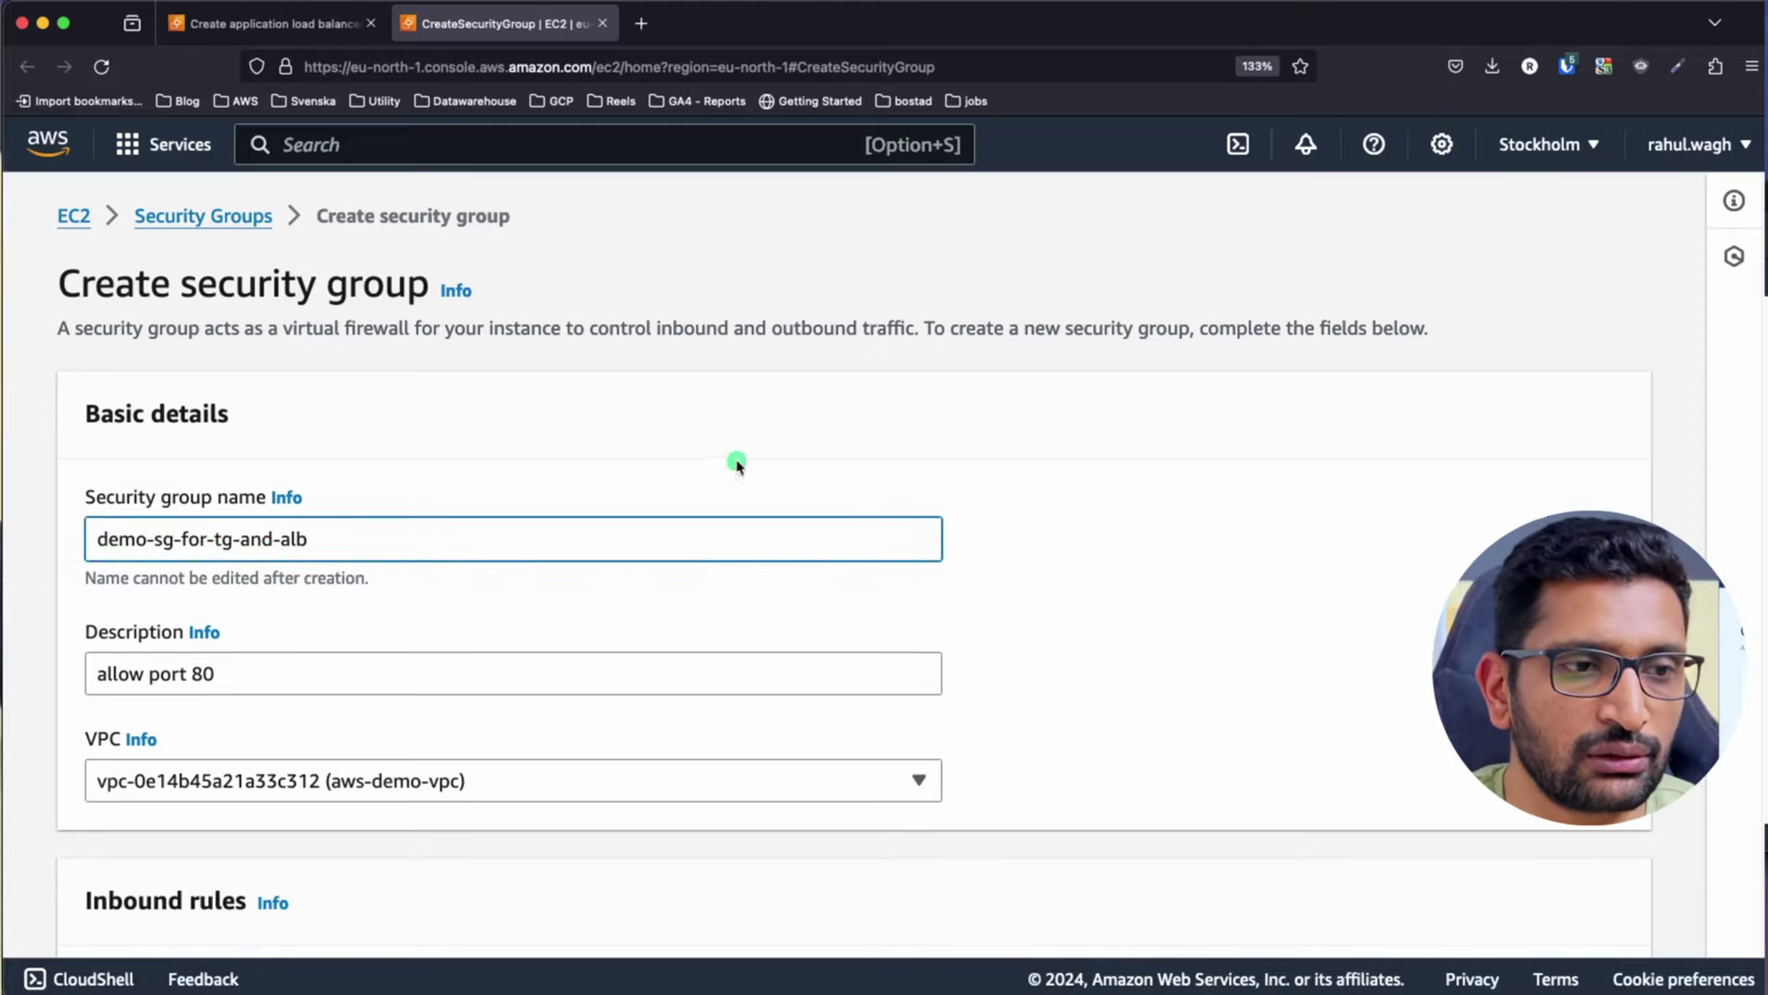
{"action": "left_click", "coordinate": [1158, 583]}
{"action": "triple_click", "coordinate": [396, 534]}
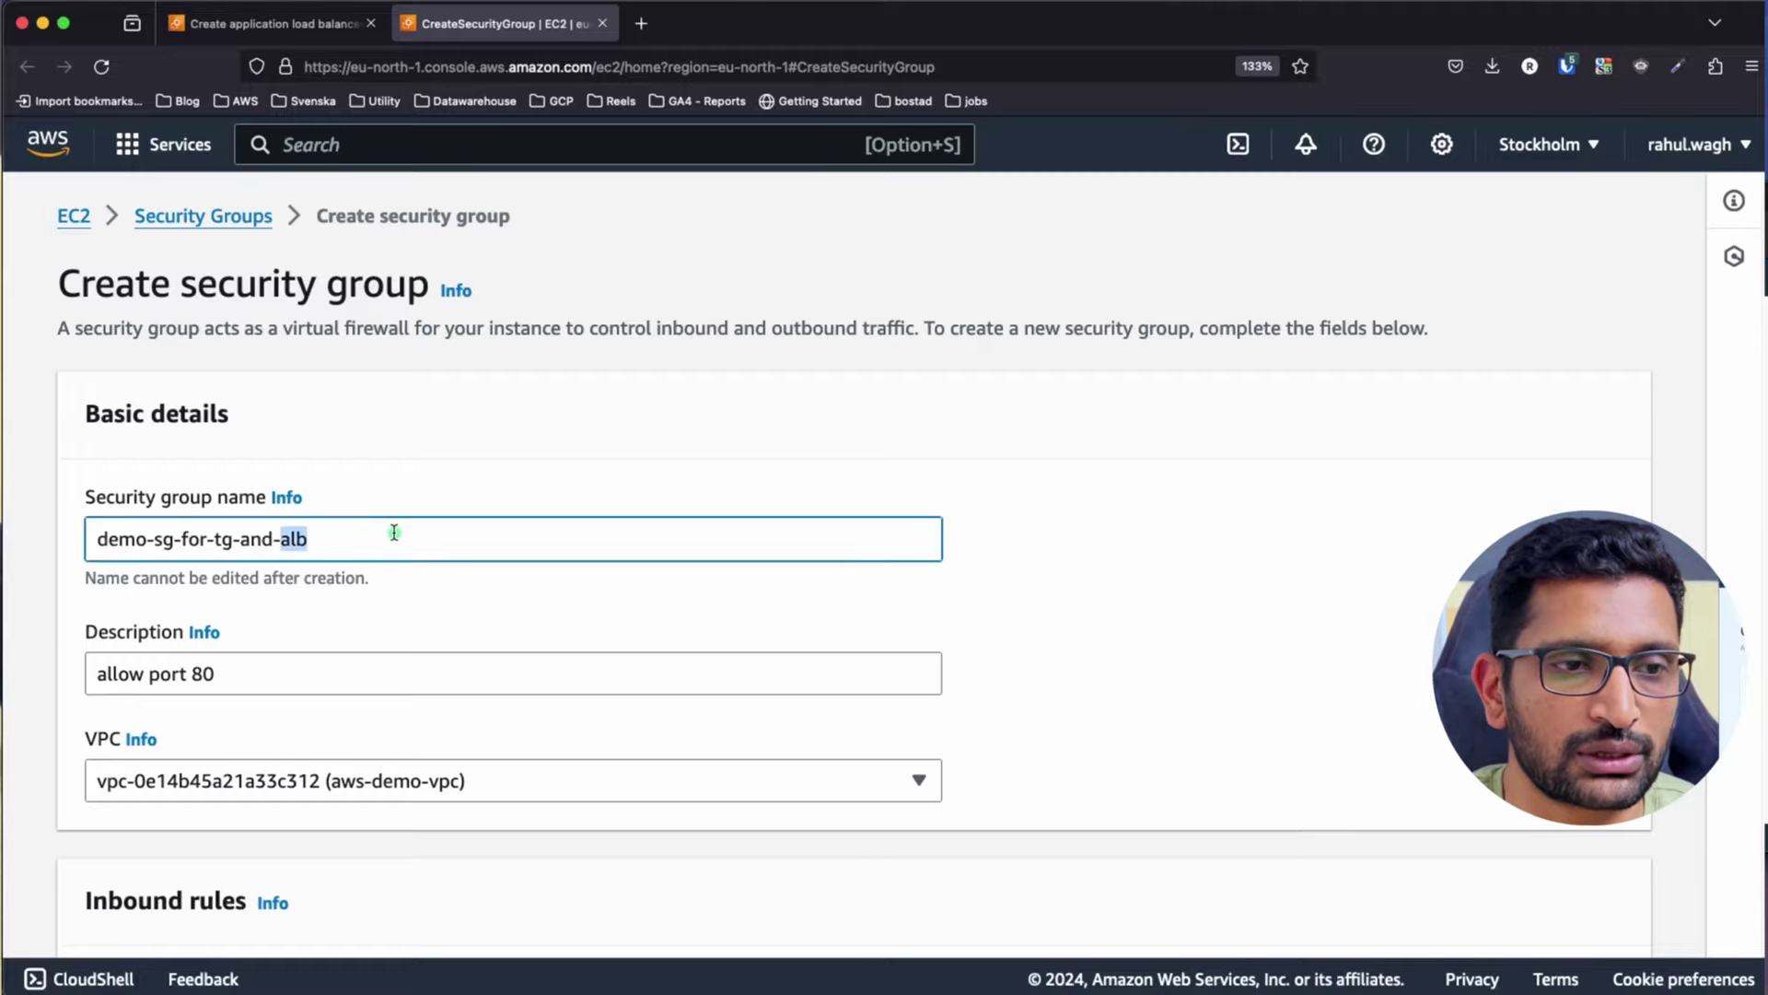
Create the security group demo-sg-for-tg-and-alb with the configured rules
{"action": "scroll", "coordinate": [1244, 600], "scroll_direction": "down", "scroll_amount": 10}
{"action": "scroll", "coordinate": [1244, 600], "scroll_direction": "down", "scroll_amount": 5}
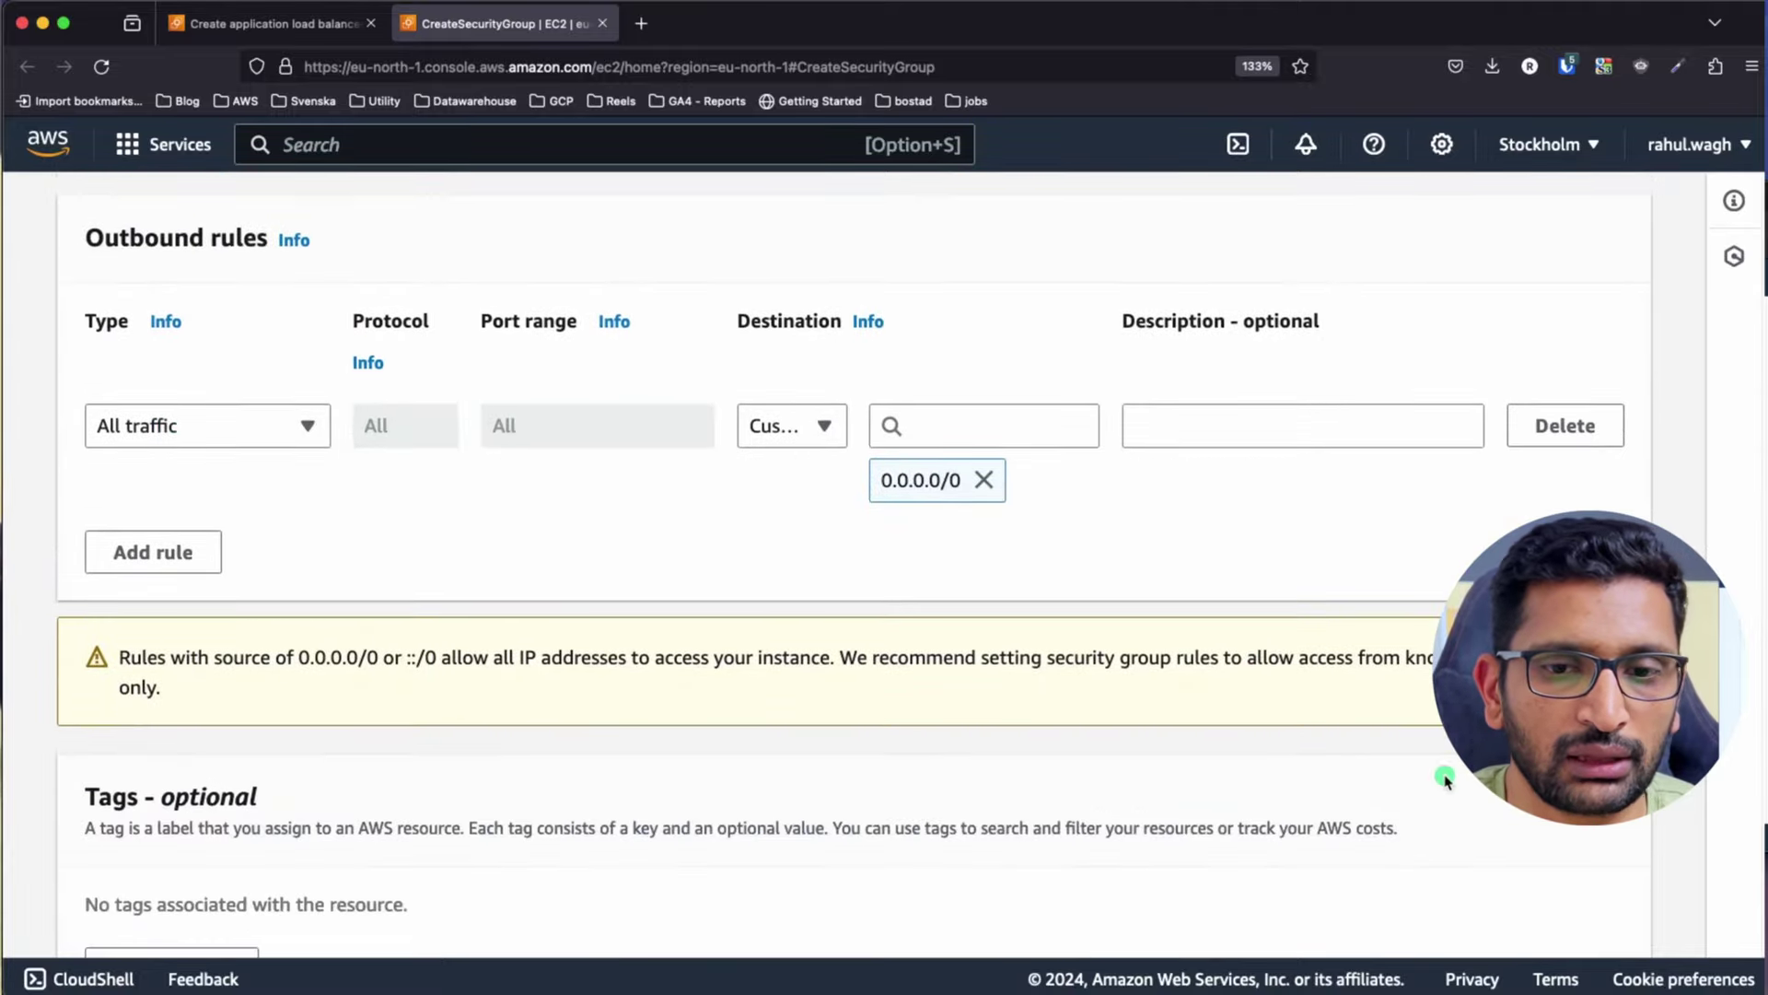
{"action": "left_click", "coordinate": [1547, 919]}
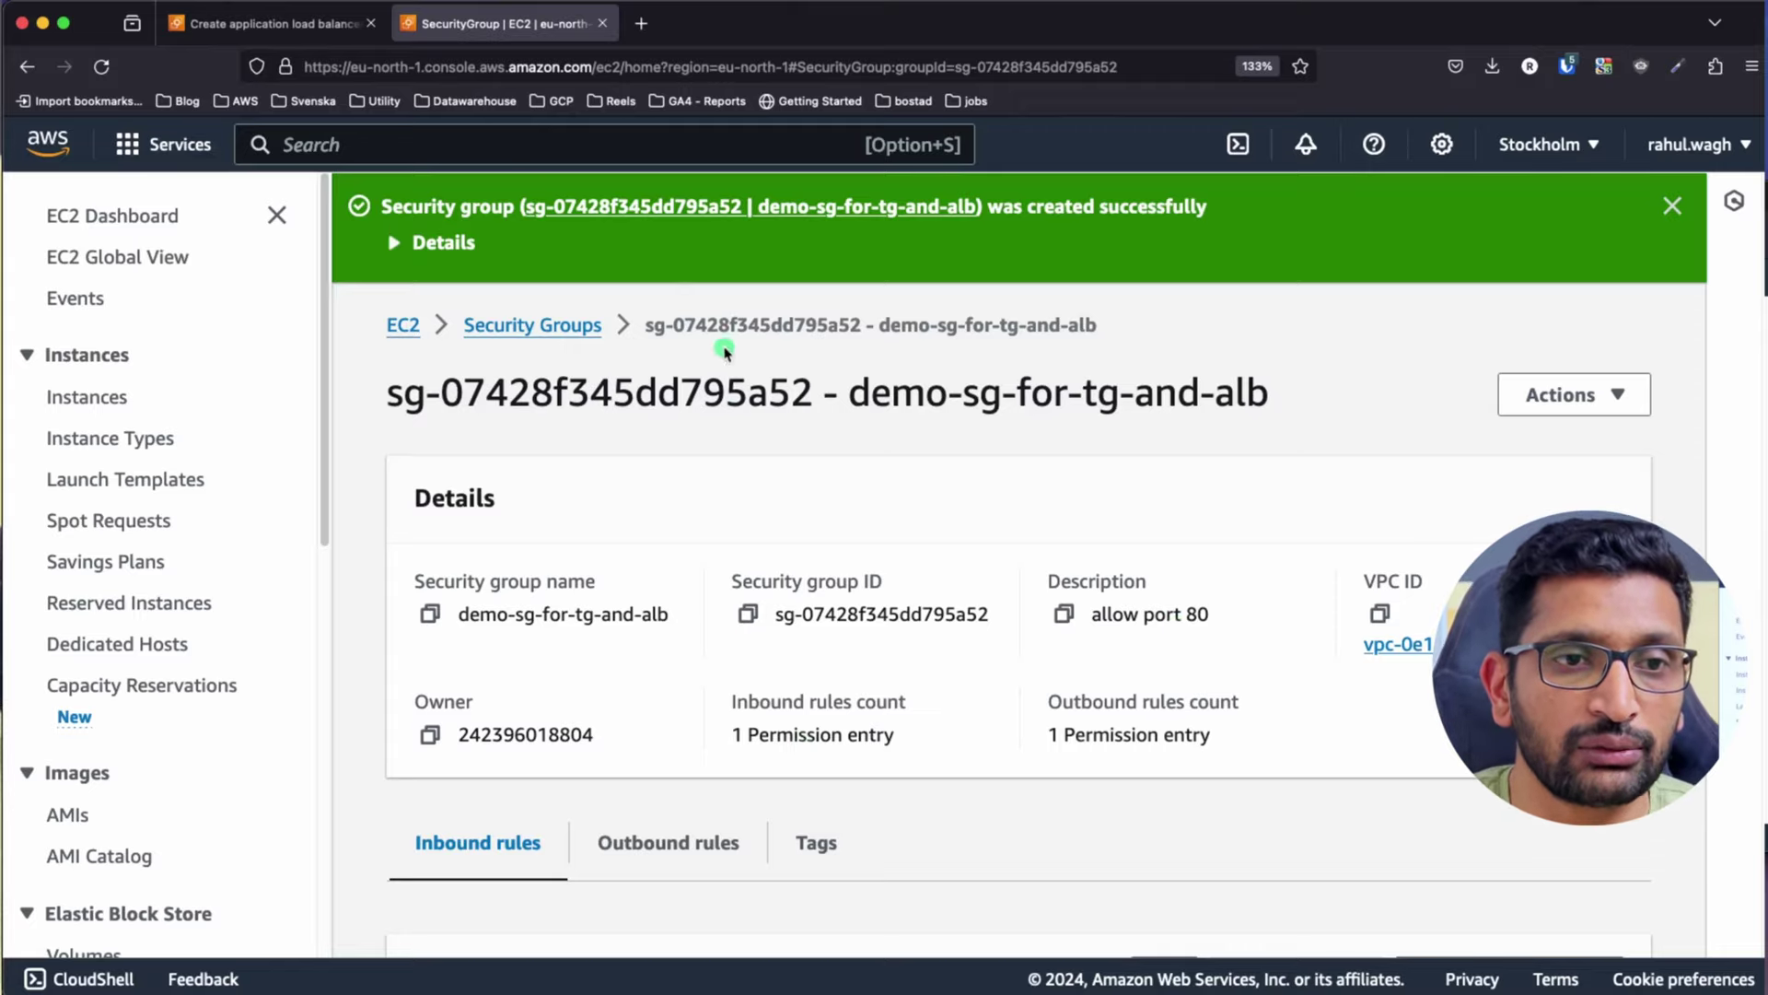
Refresh the load balancer's security group choices and add demo-sg-for-tg-and-alb alongside the default group
{"action": "left_click", "coordinate": [277, 24]}
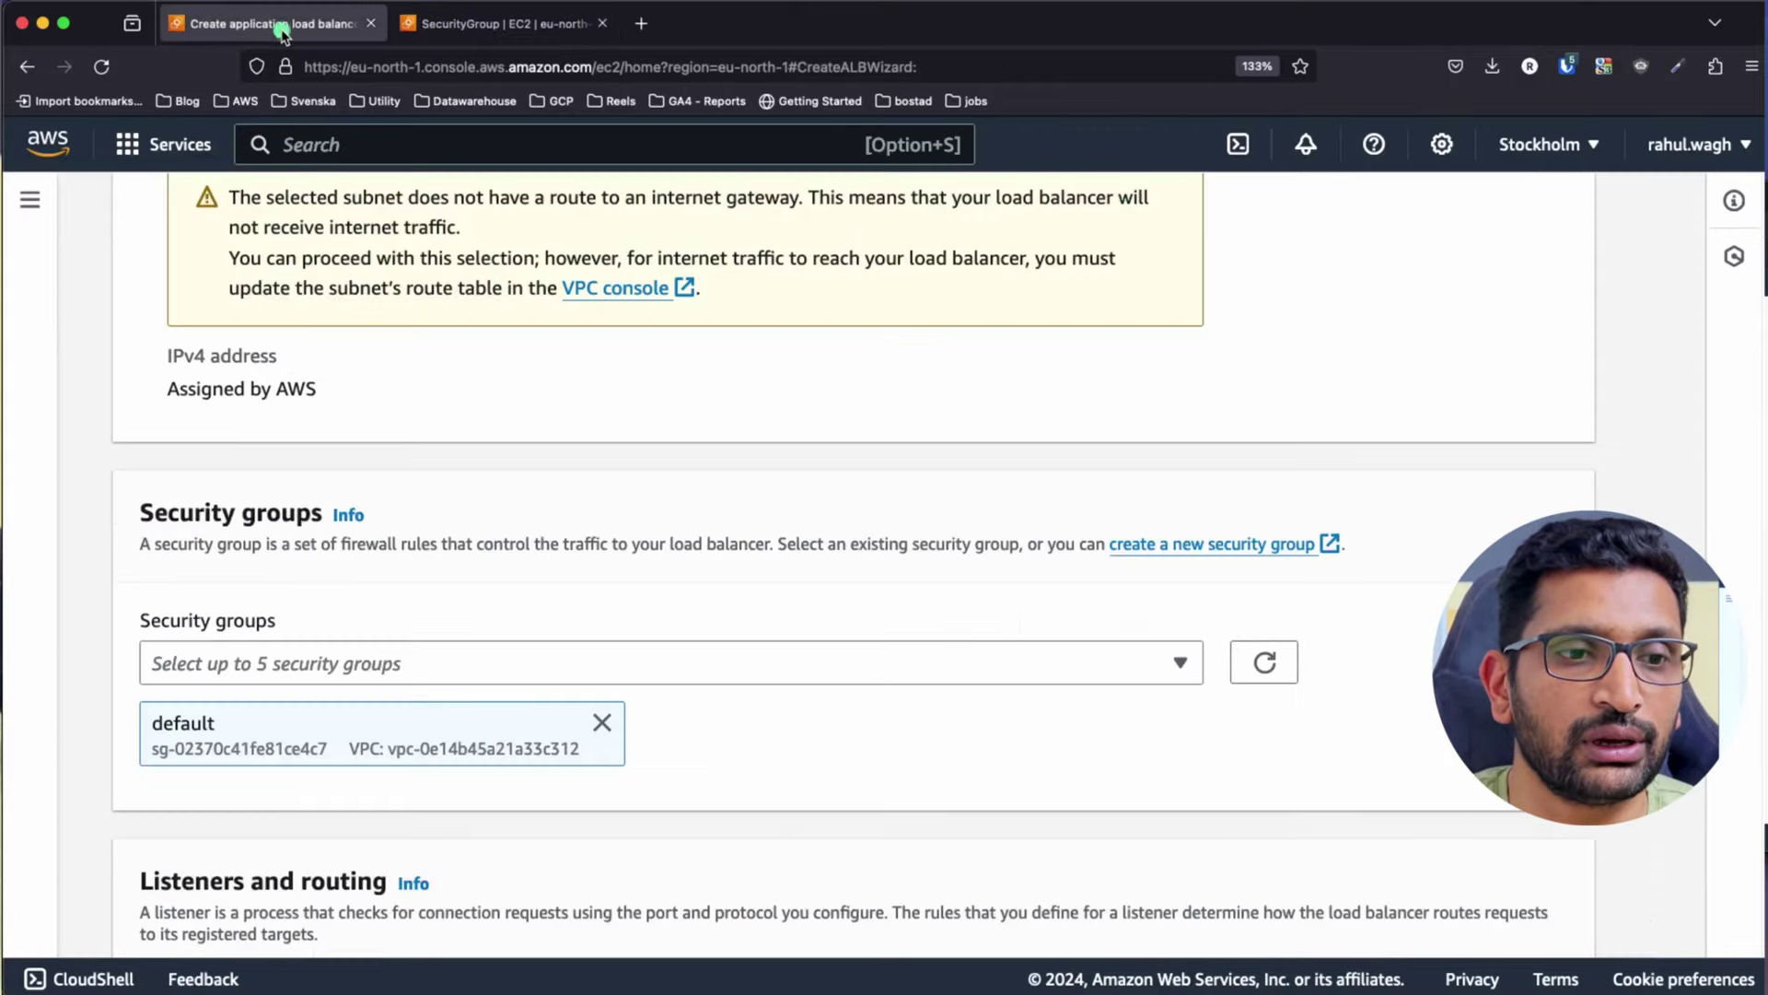
{"action": "left_click", "coordinate": [1265, 677]}
{"action": "left_click", "coordinate": [1179, 665]}
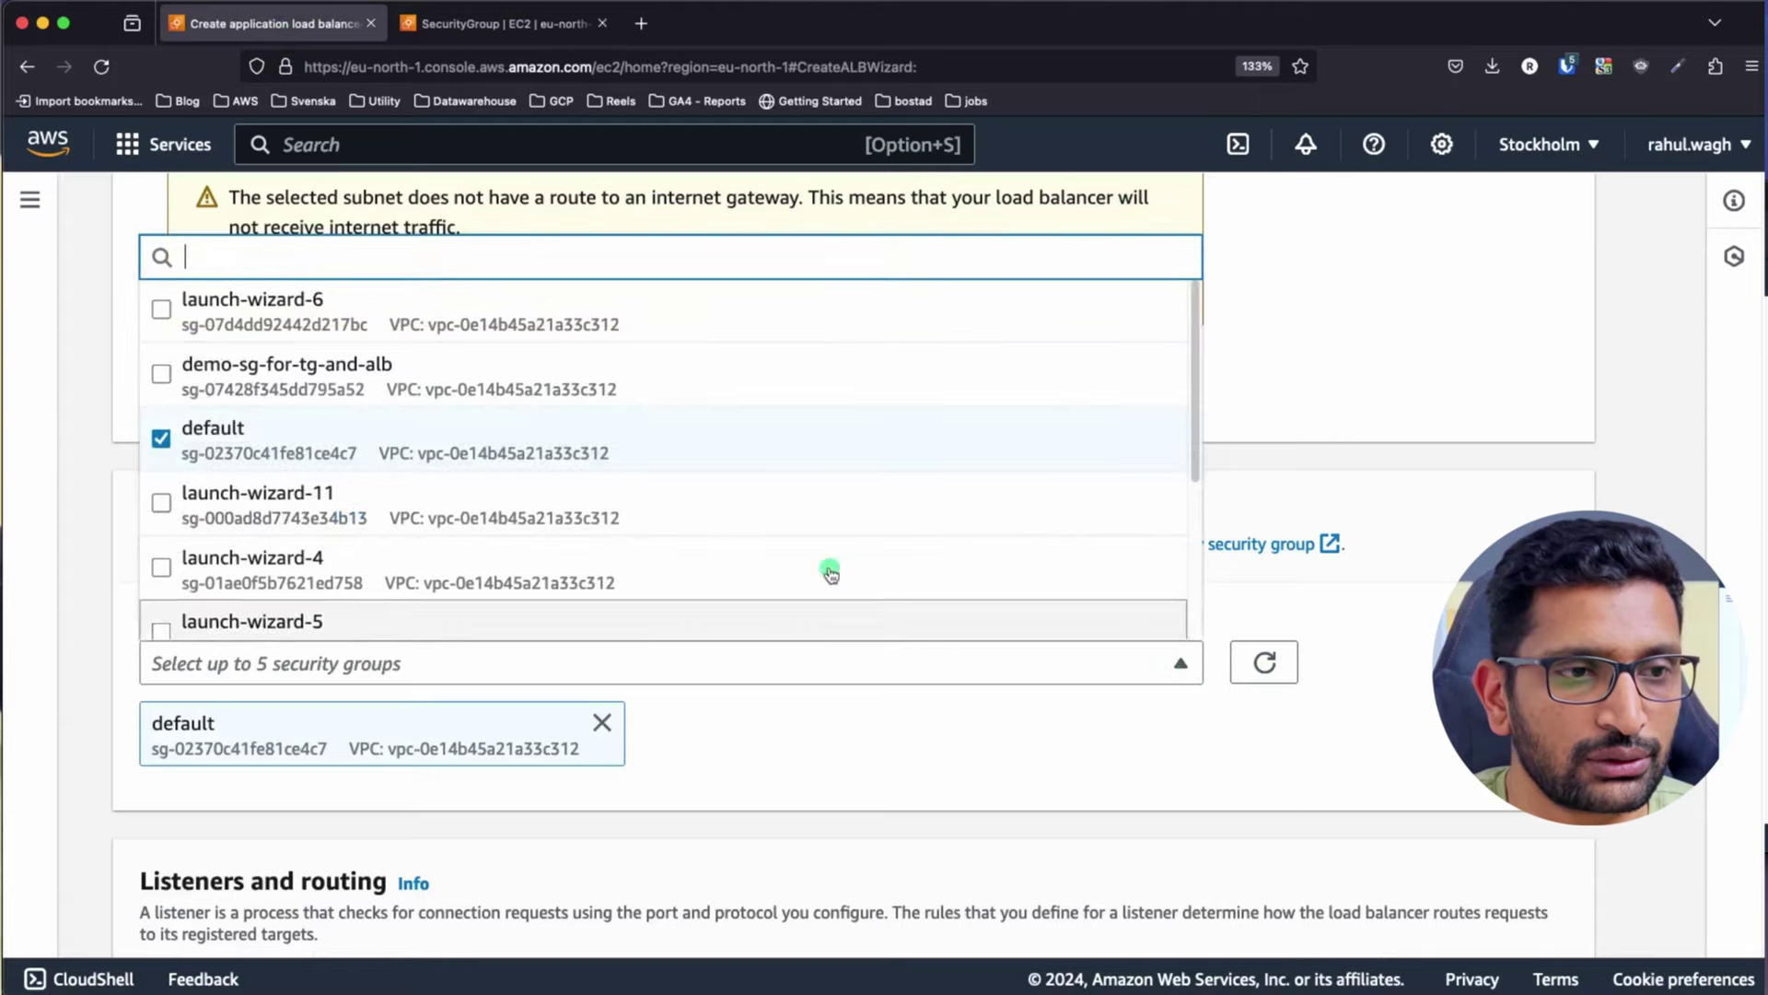
{"action": "left_click", "coordinate": [161, 373]}
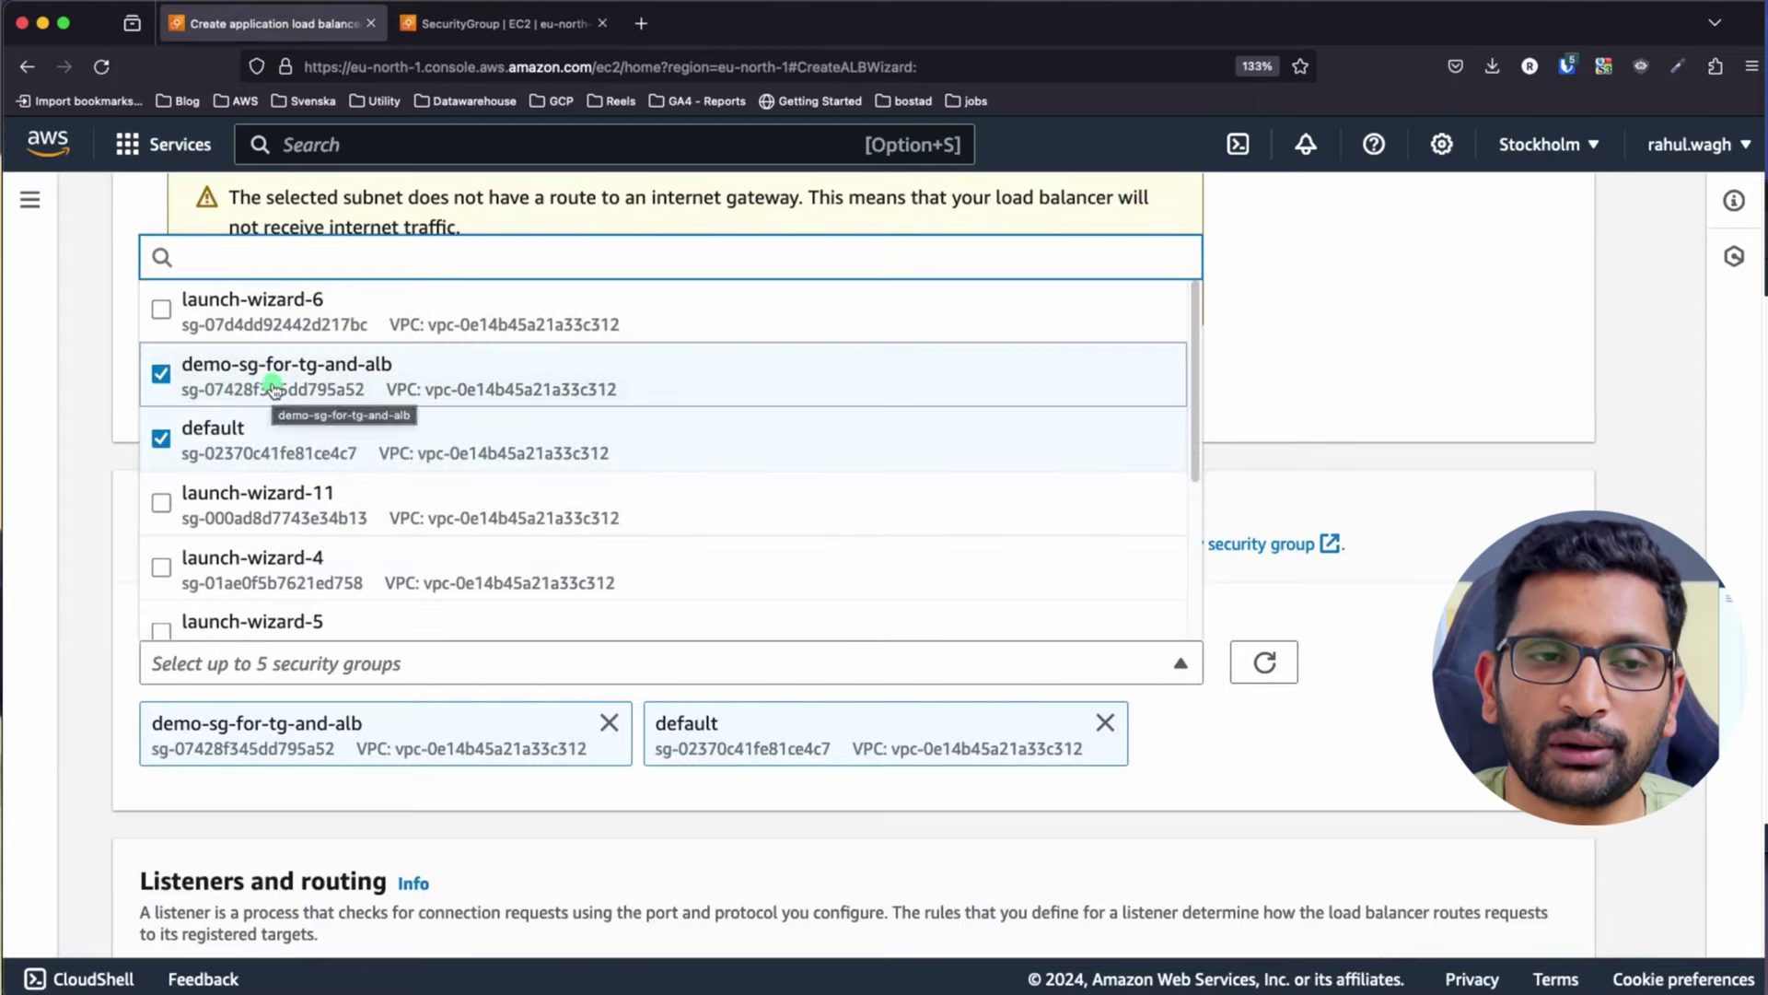
{"action": "left_click", "coordinate": [1473, 734]}
Set the HTTP:80 listener's default action to forward to the target group demo-tg-for-ec2
{"action": "scroll", "coordinate": [1429, 686], "scroll_direction": "down", "scroll_amount": 8}
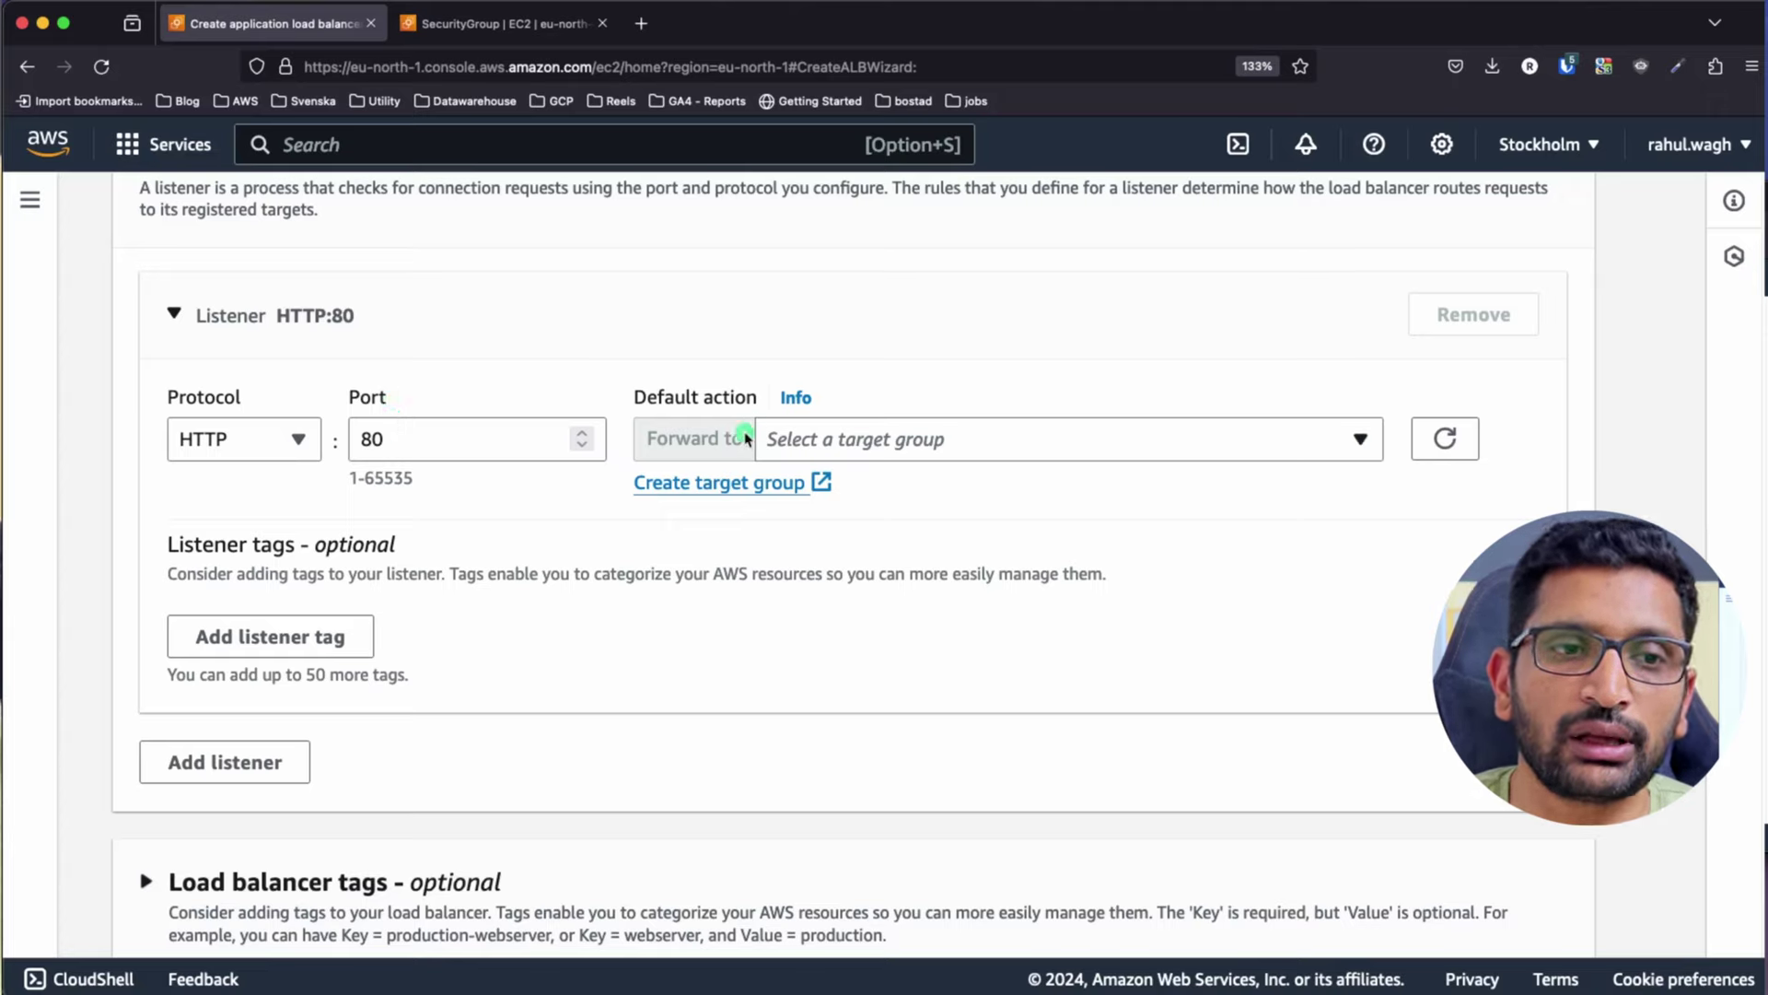
{"action": "left_click", "coordinate": [1361, 441]}
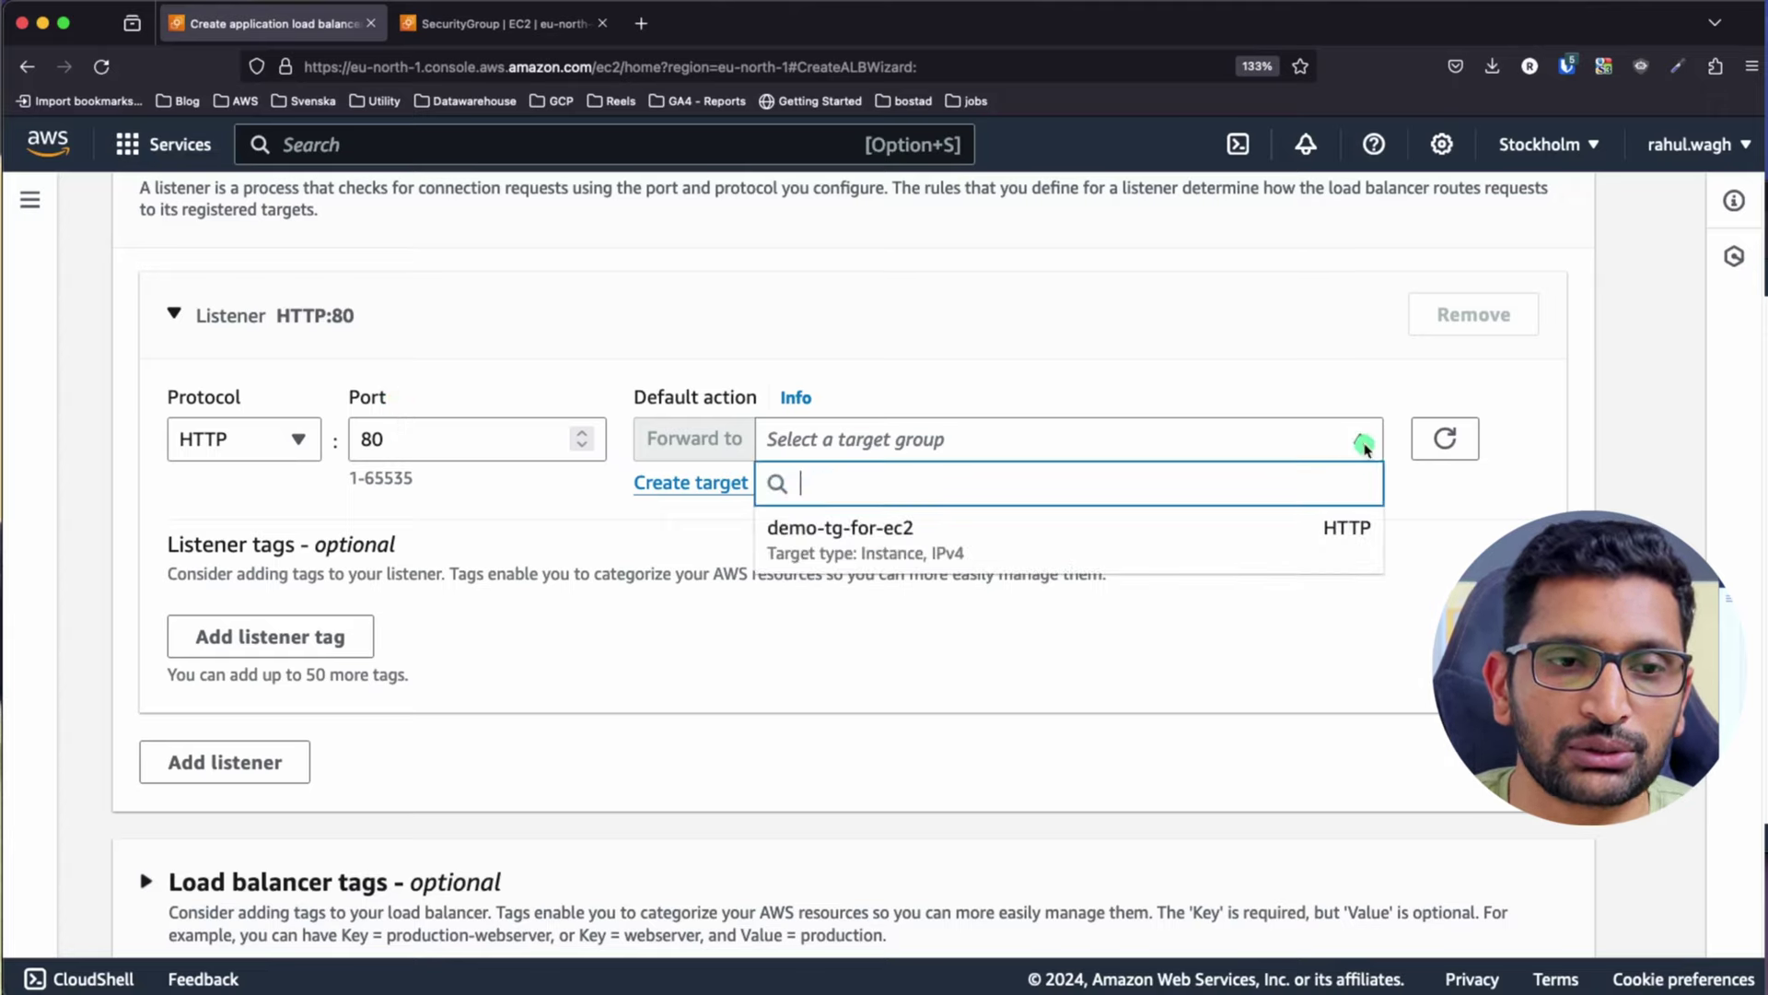
{"action": "left_click", "coordinate": [881, 553]}
{"action": "key", "text": "super+Tab"}
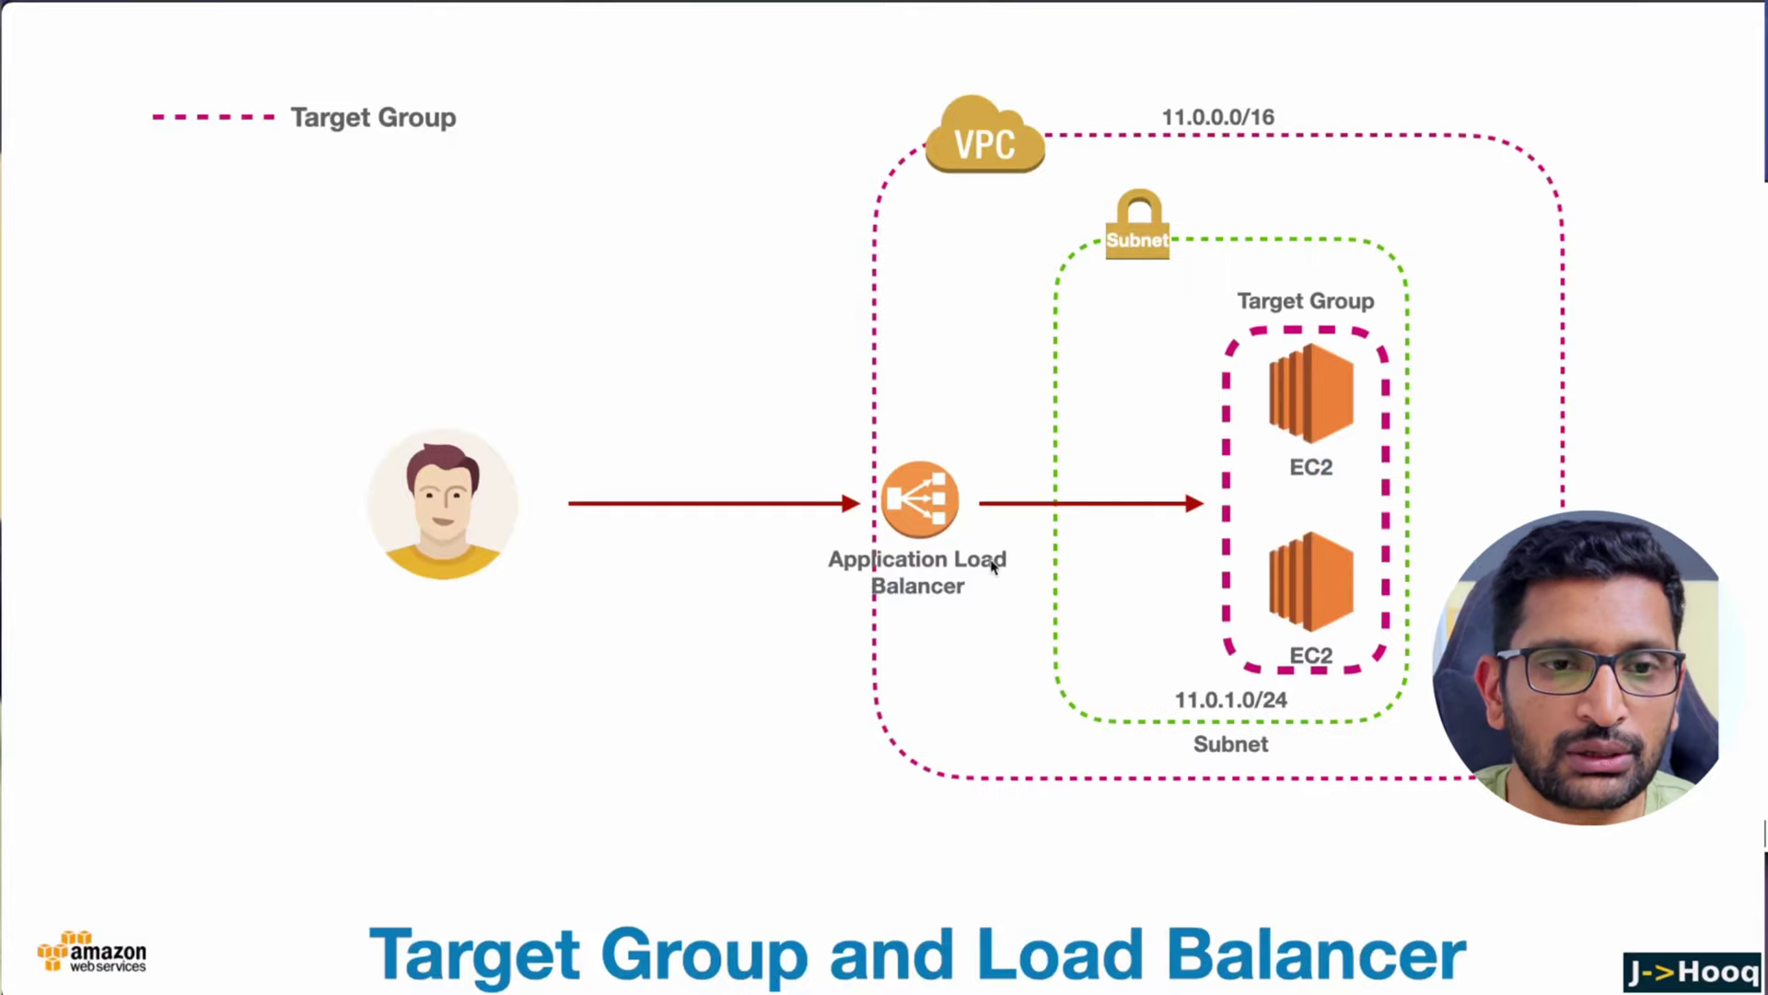
{"action": "mouse_move", "coordinate": [948, 481]}
{"action": "left_mouse_down"}
{"action": "mouse_move", "coordinate": [1069, 399]}
{"action": "mouse_move", "coordinate": [1214, 329]}
{"action": "mouse_move", "coordinate": [1214, 345]}
{"action": "left_mouse_up"}
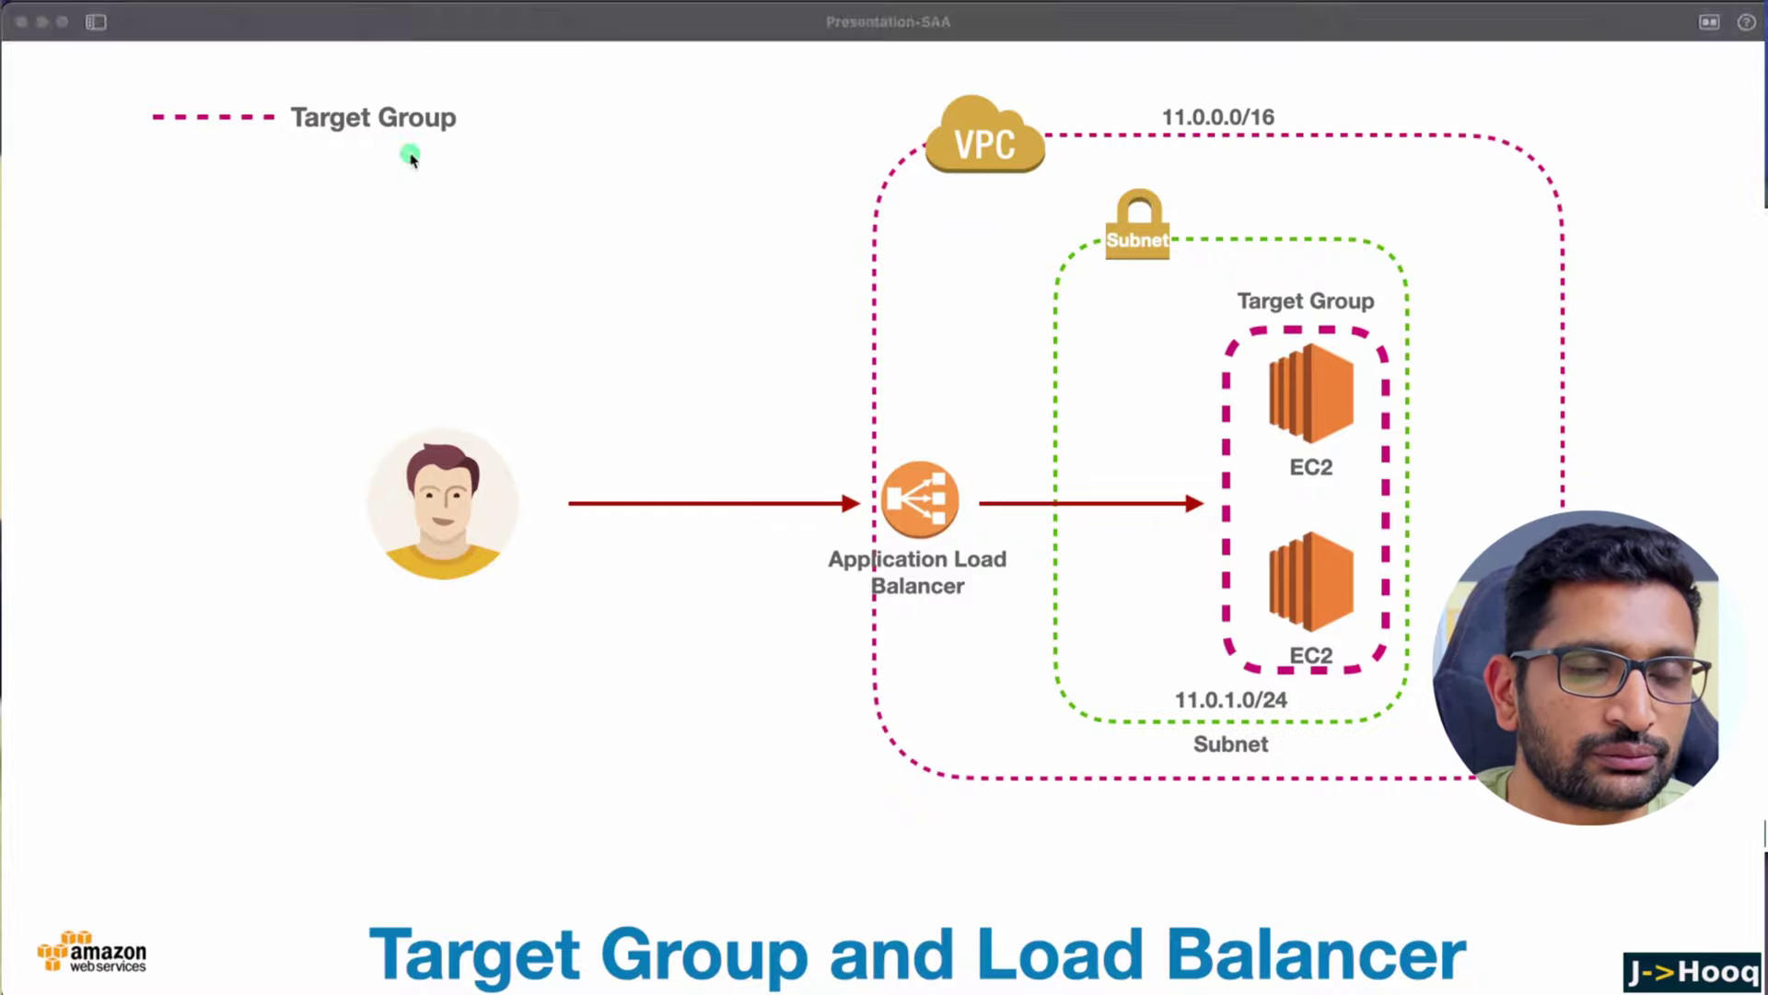
{"action": "left_click", "coordinate": [492, 226]}
{"action": "key", "text": "super+Tab"}
Review the configuration summary and create the load balancer demo-alb-for-tg
{"action": "scroll", "coordinate": [612, 553], "scroll_direction": "down", "scroll_amount": 10}
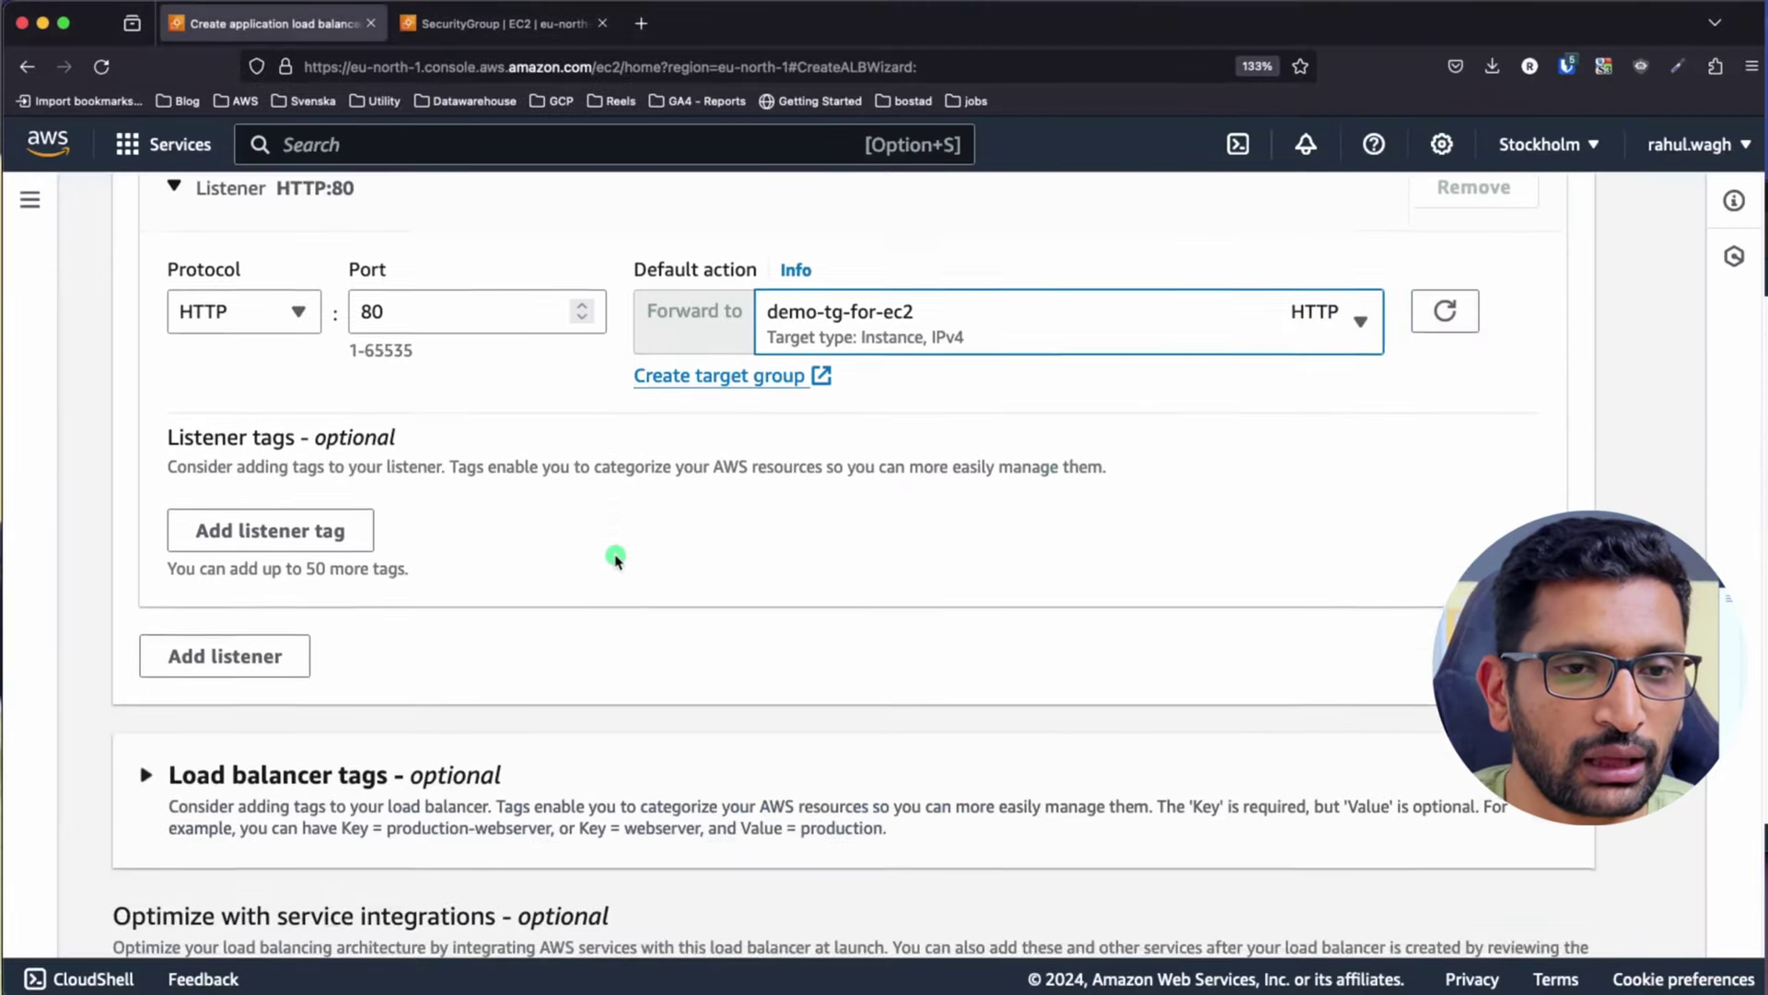
{"action": "scroll", "coordinate": [615, 559], "scroll_direction": "down", "scroll_amount": 12}
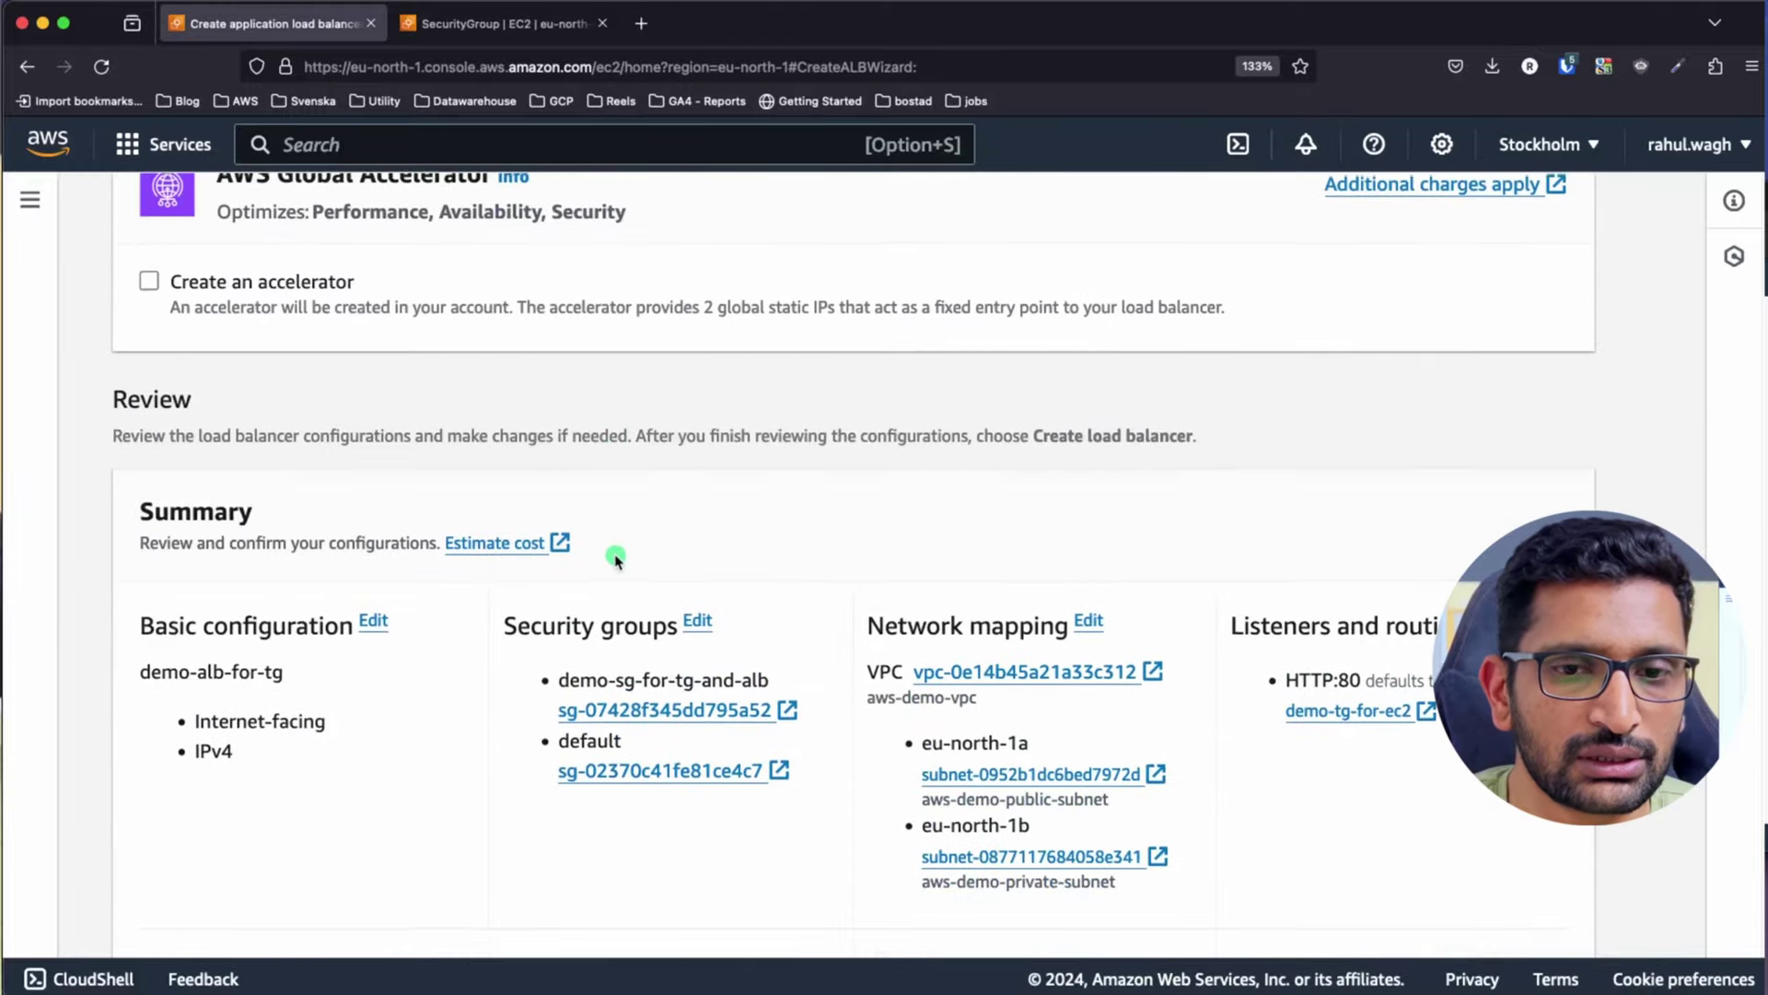
{"action": "scroll", "coordinate": [615, 559], "scroll_direction": "down", "scroll_amount": 2}
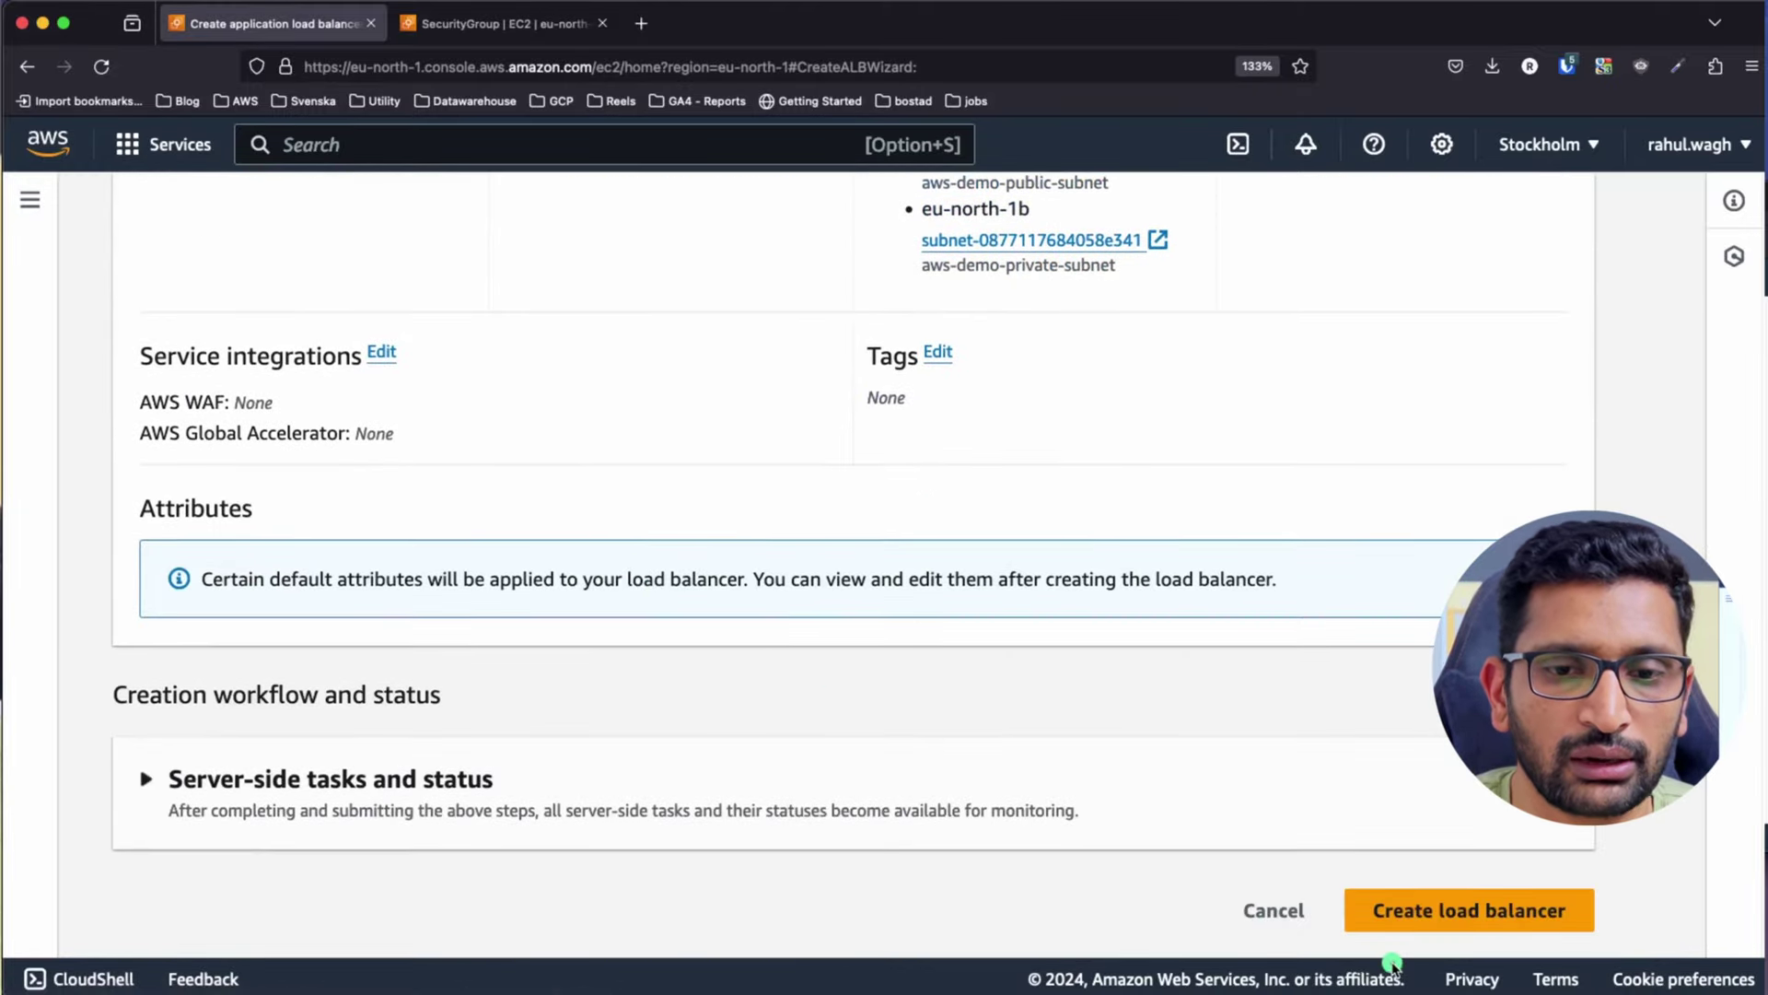
{"action": "left_click", "coordinate": [1548, 908]}
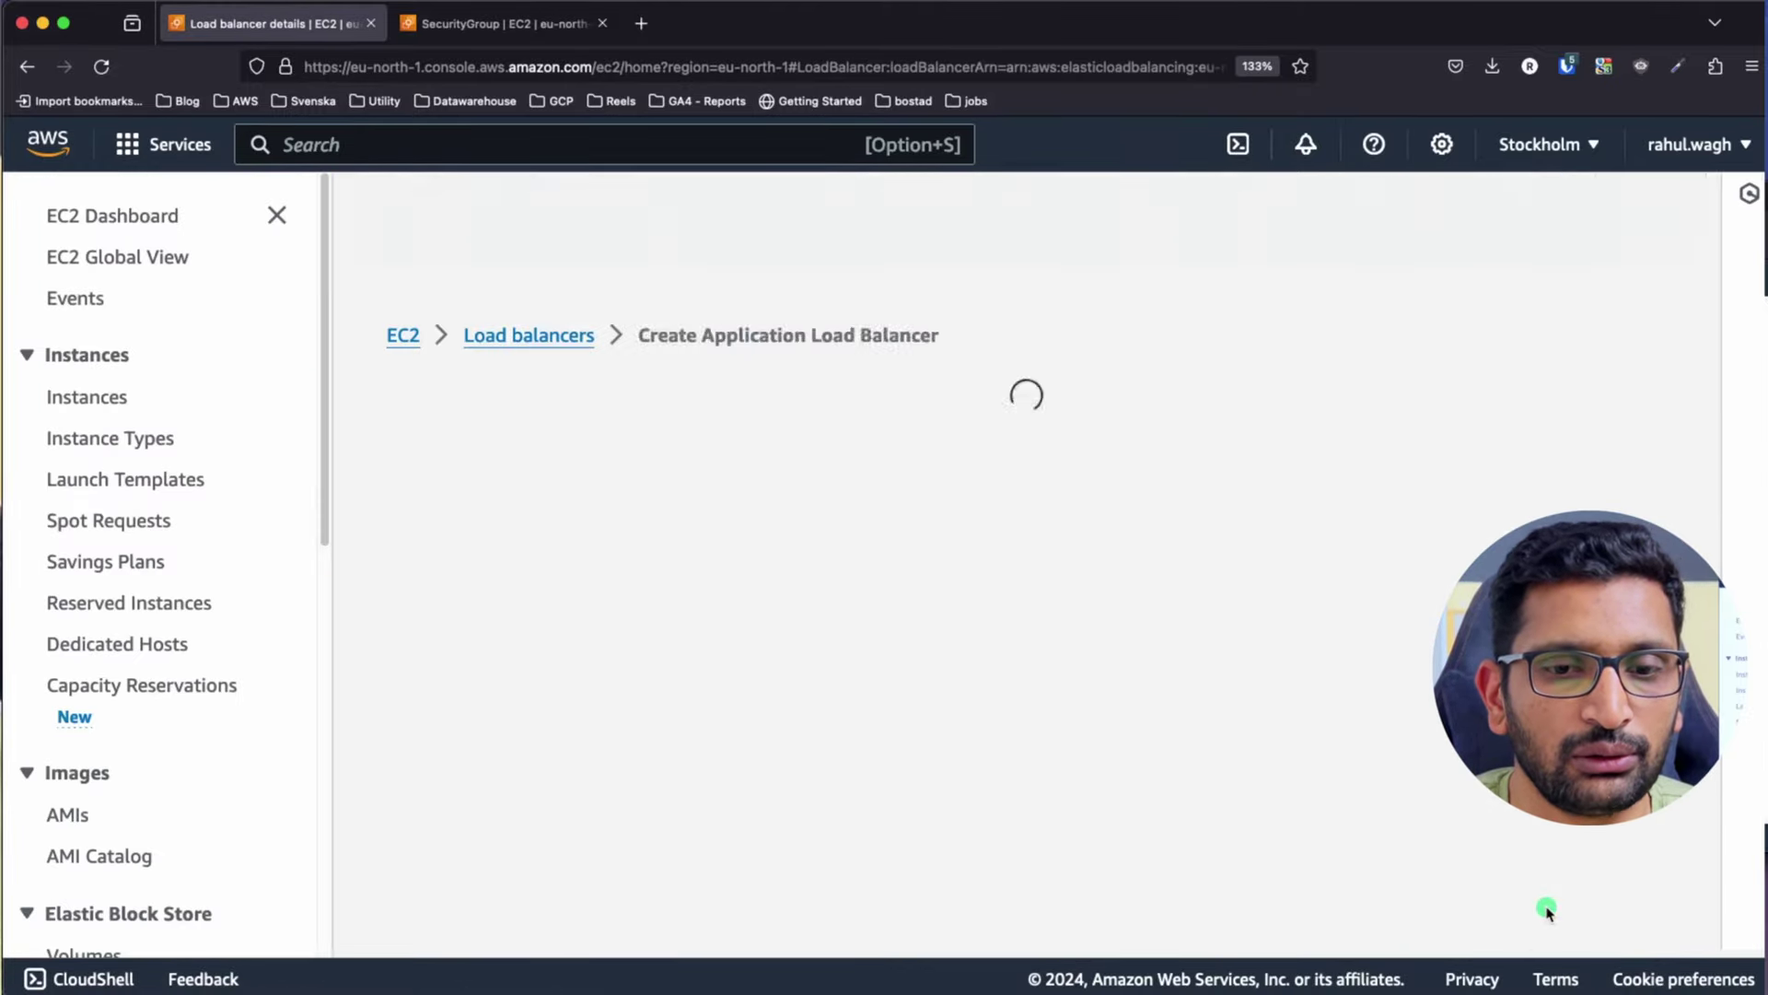
Examine the name, provisioning status and other details of the new load balancer
{"action": "scroll", "coordinate": [875, 617], "scroll_direction": "down", "scroll_amount": 1}
{"action": "scroll", "coordinate": [875, 617], "scroll_direction": "down", "scroll_amount": 1}
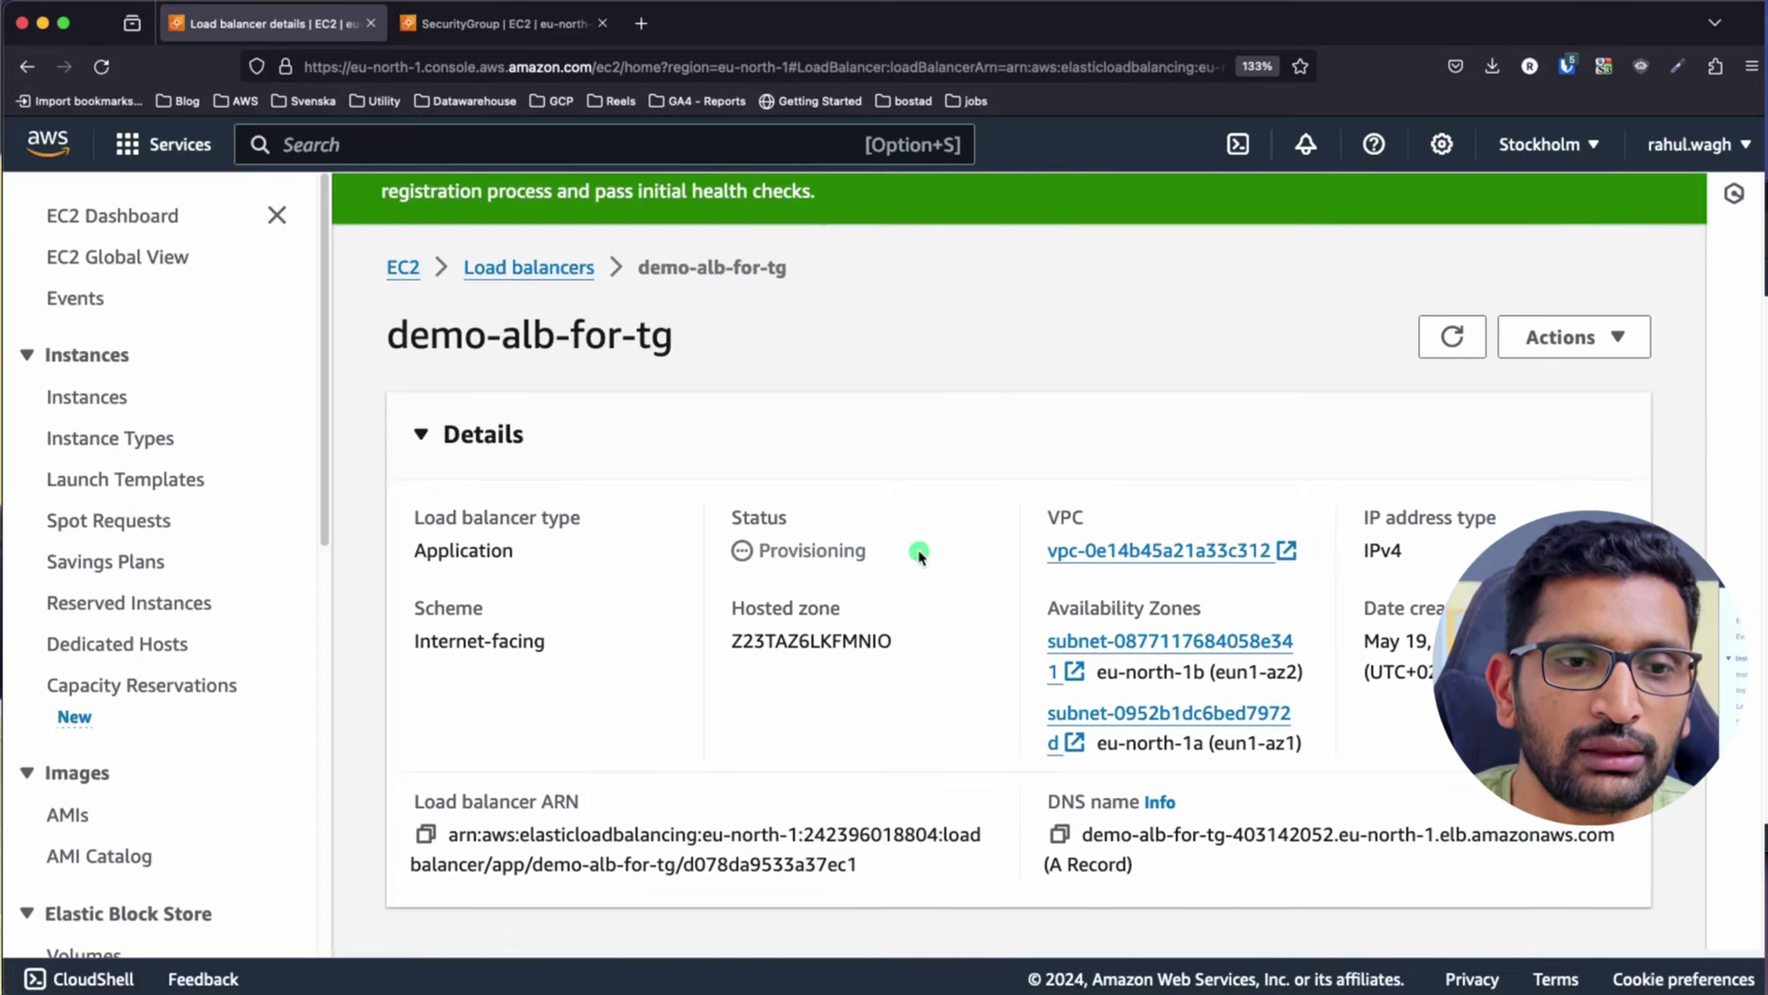
{"action": "left_click_drag", "start_coordinate": [920, 552], "coordinate": [719, 549]}
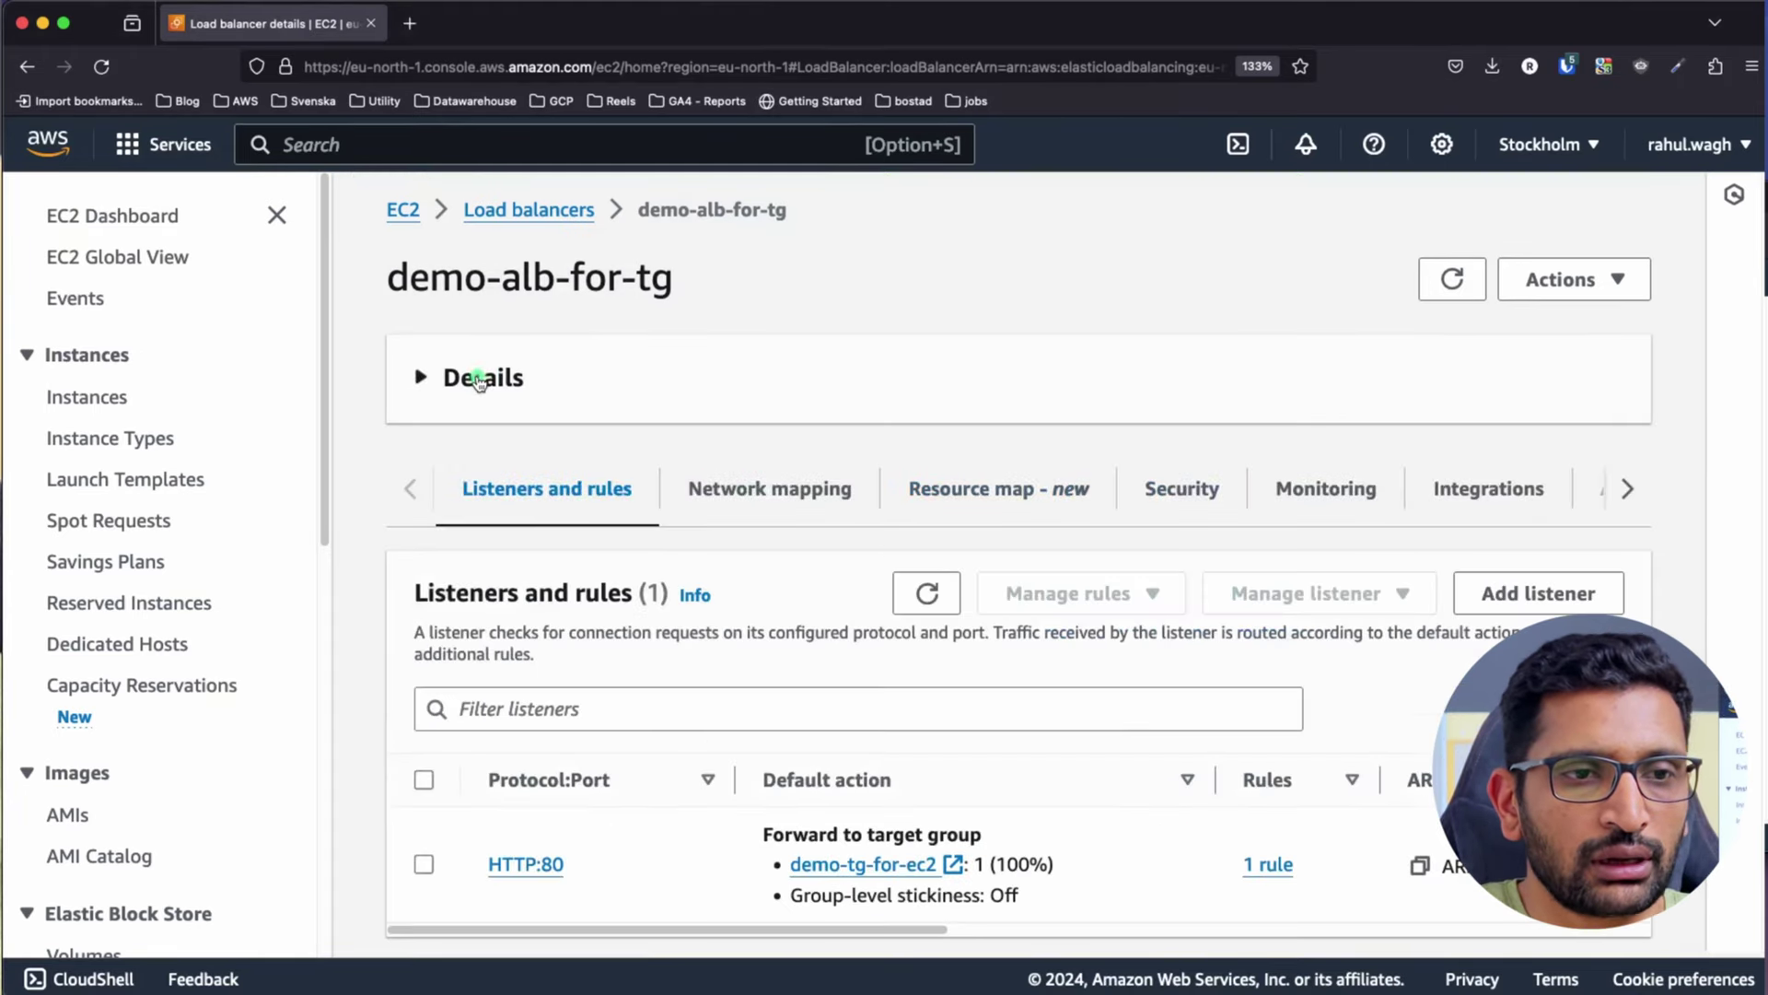
{"action": "left_click", "coordinate": [478, 382]}
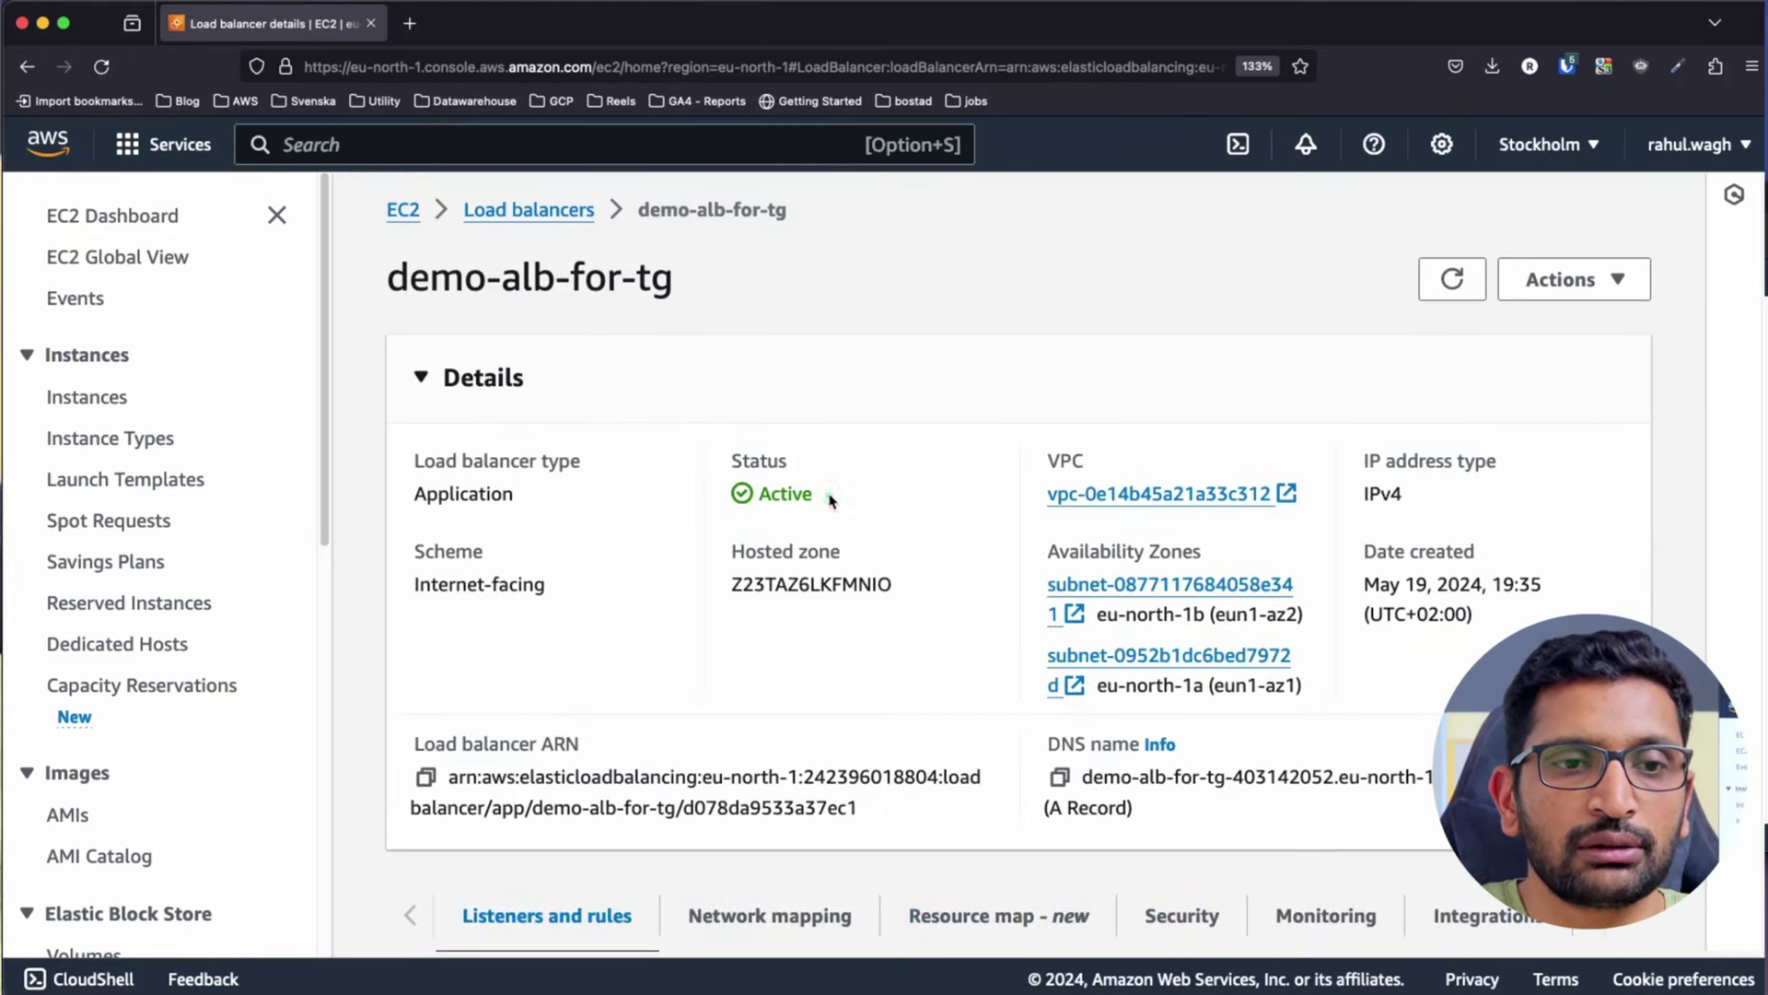
{"action": "left_click_drag", "start_coordinate": [829, 501], "coordinate": [696, 455]}
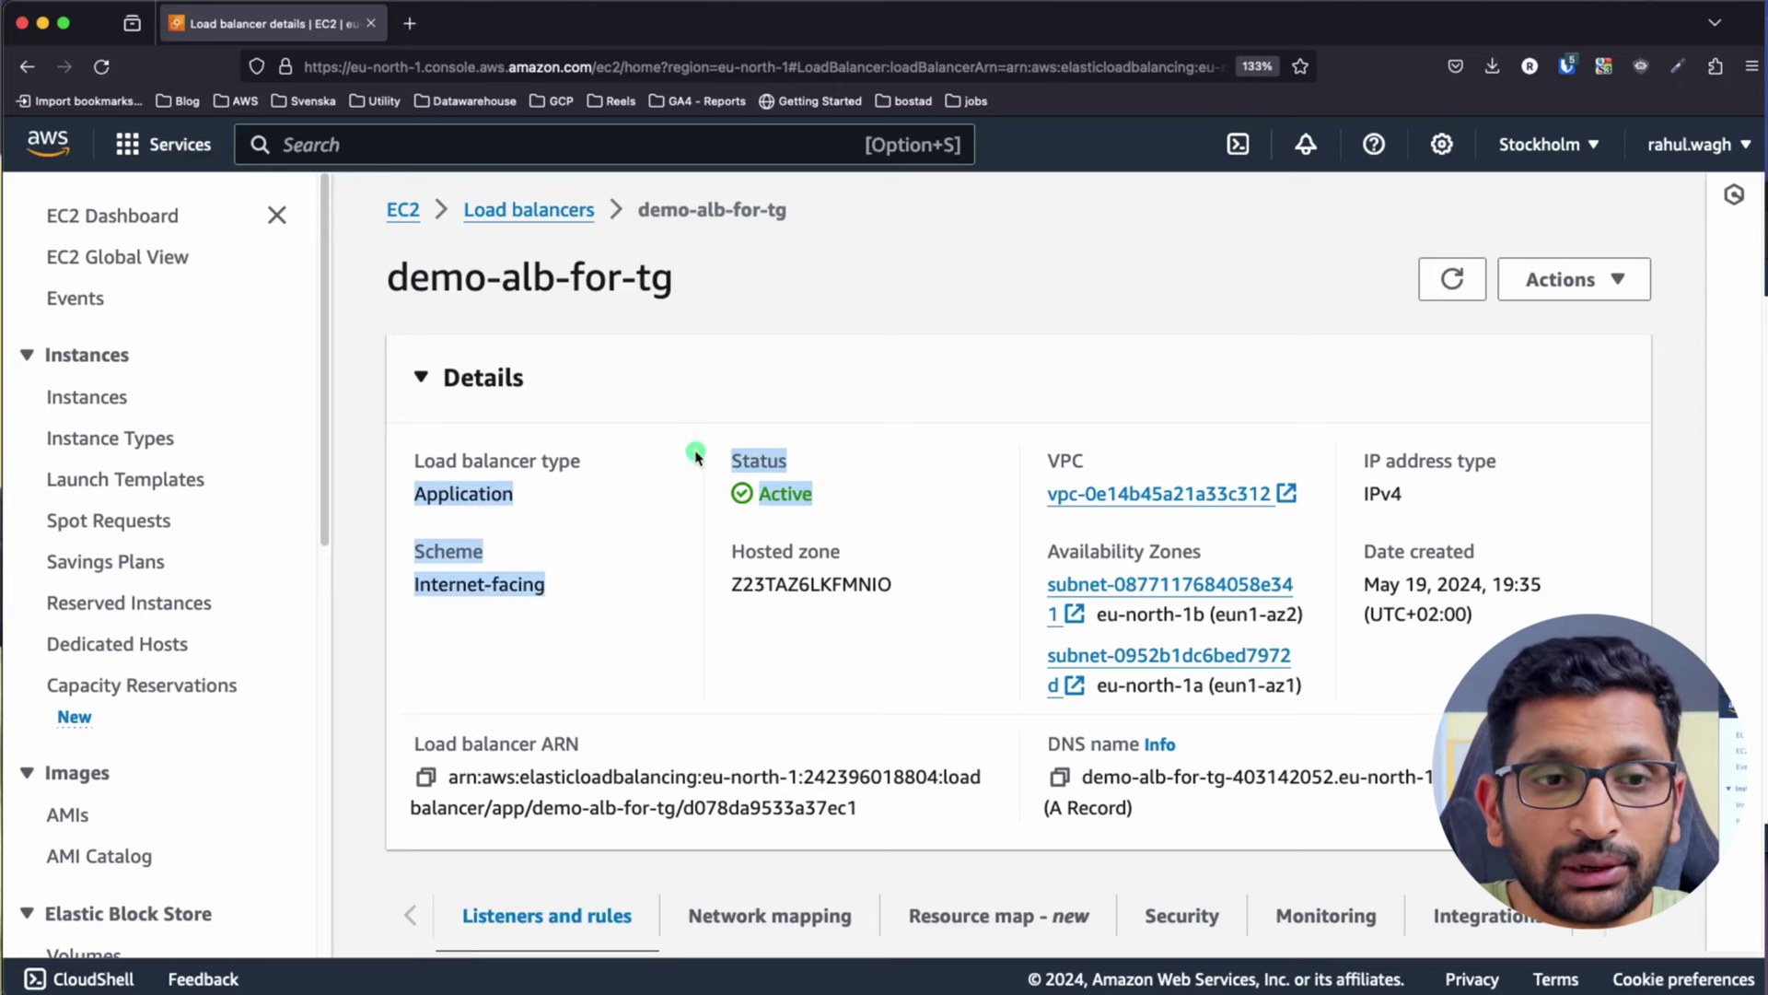
{"action": "scroll", "coordinate": [679, 576], "scroll_direction": "down", "scroll_amount": 2}
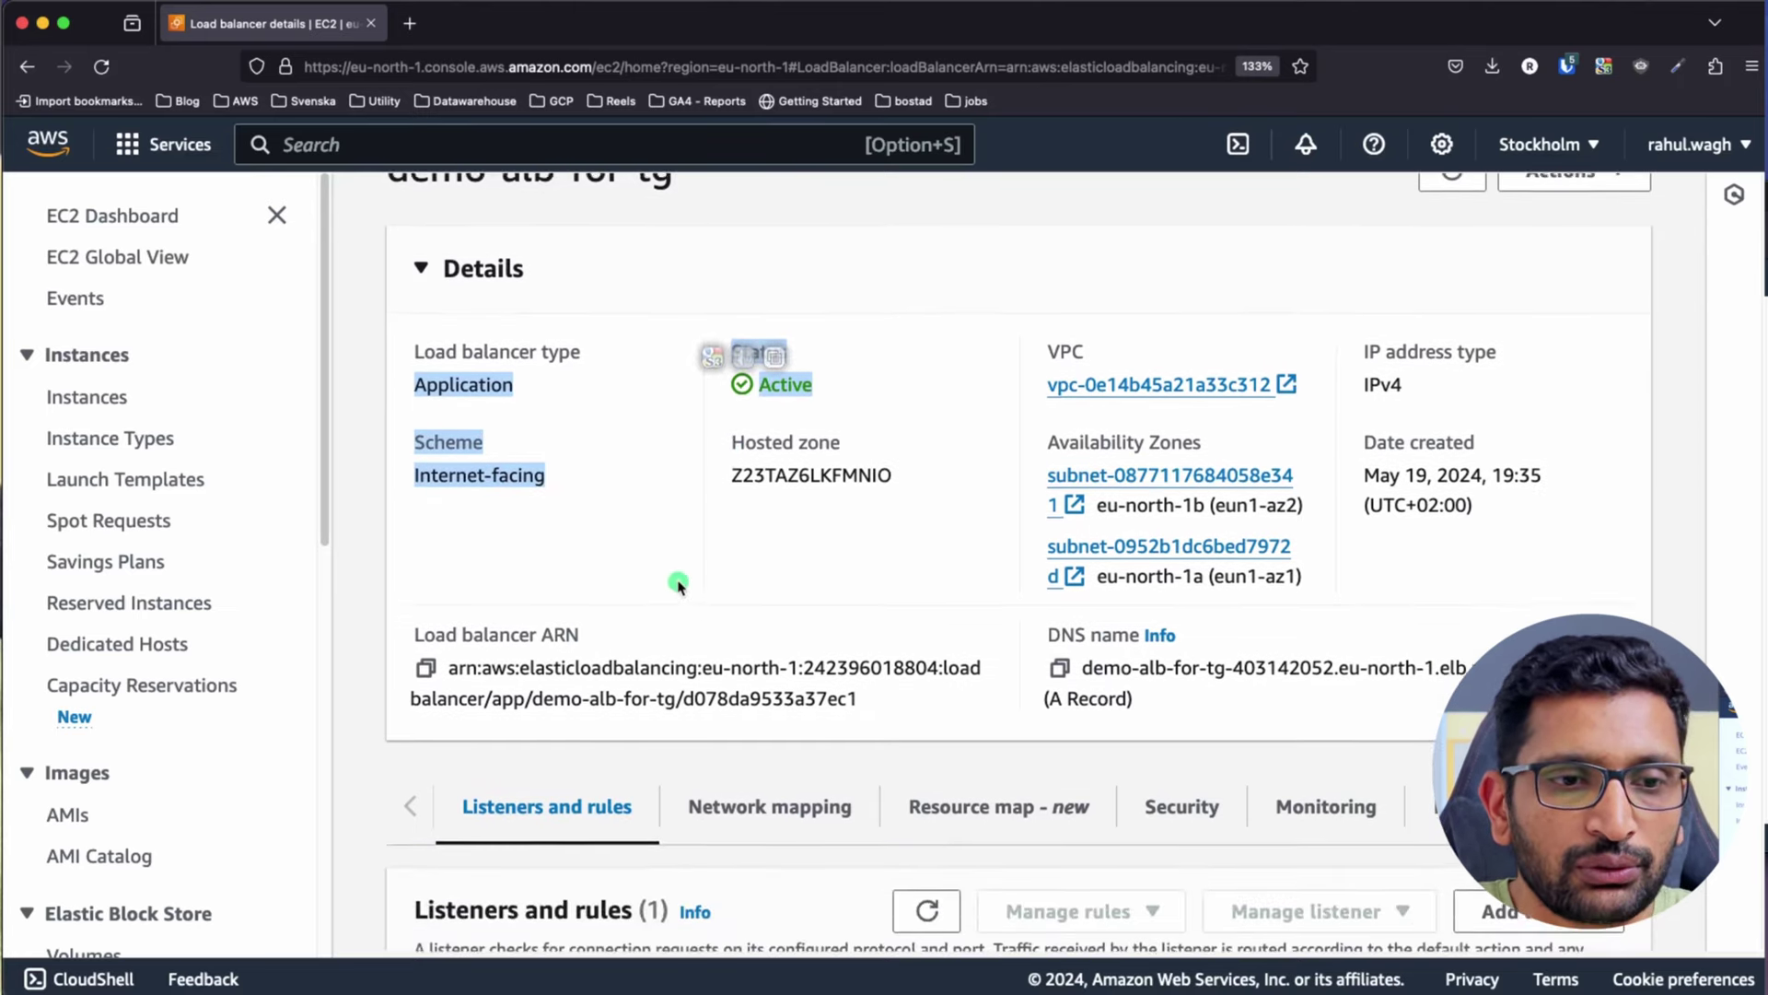
{"action": "scroll", "coordinate": [679, 583], "scroll_direction": "up", "scroll_amount": 2}
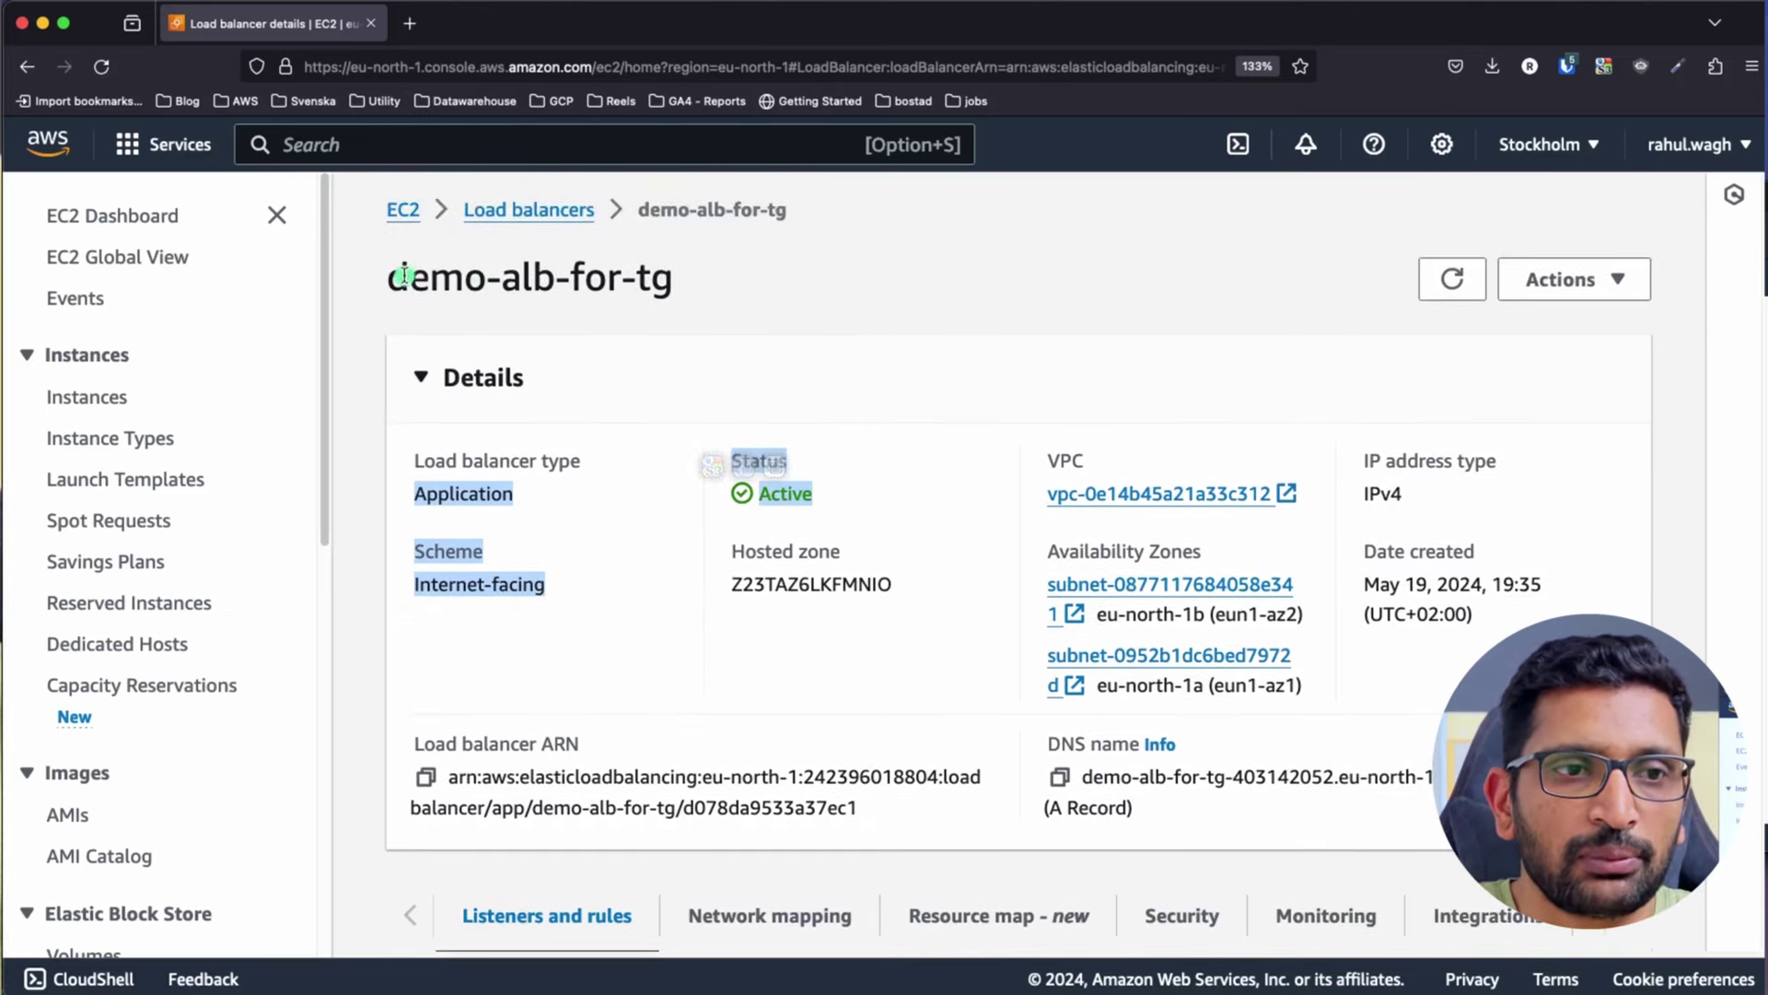
{"action": "left_click_drag", "start_coordinate": [404, 276], "coordinate": [700, 279]}
Examine the load balancer's HTTP:80 listener and its forwarding action to the target group
{"action": "scroll", "coordinate": [686, 451], "scroll_direction": "down", "scroll_amount": 2}
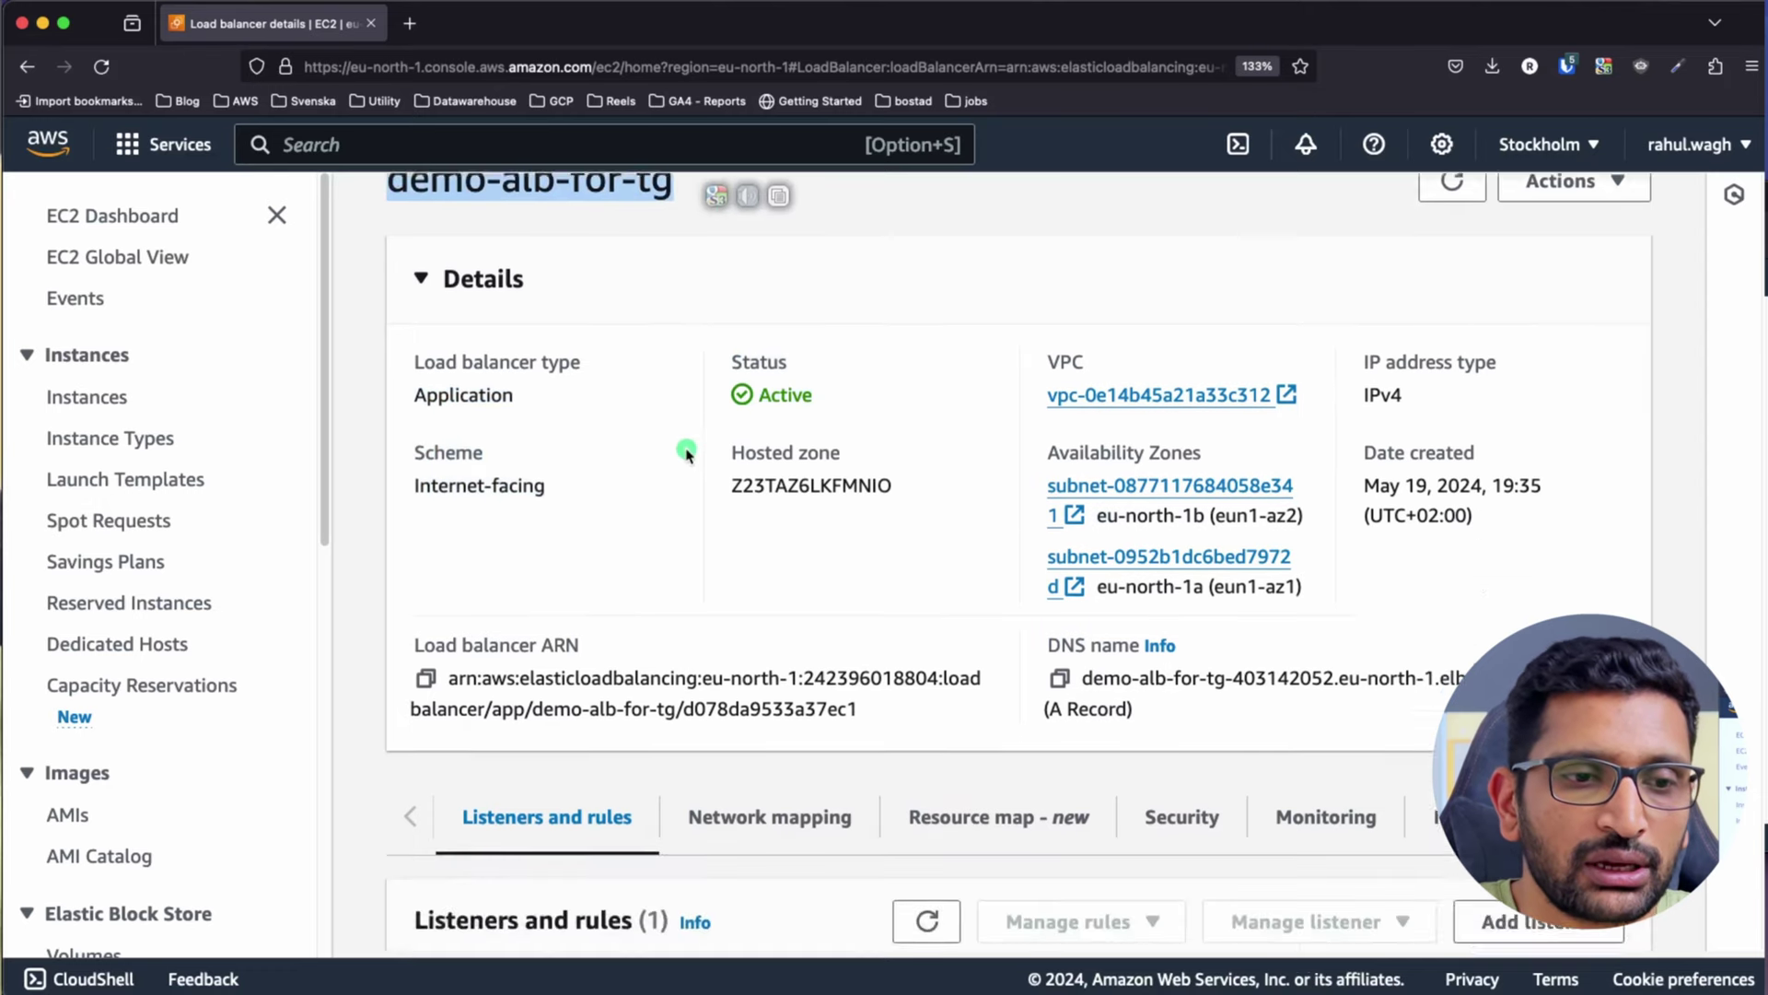
{"action": "scroll", "coordinate": [684, 453], "scroll_direction": "down", "scroll_amount": 7}
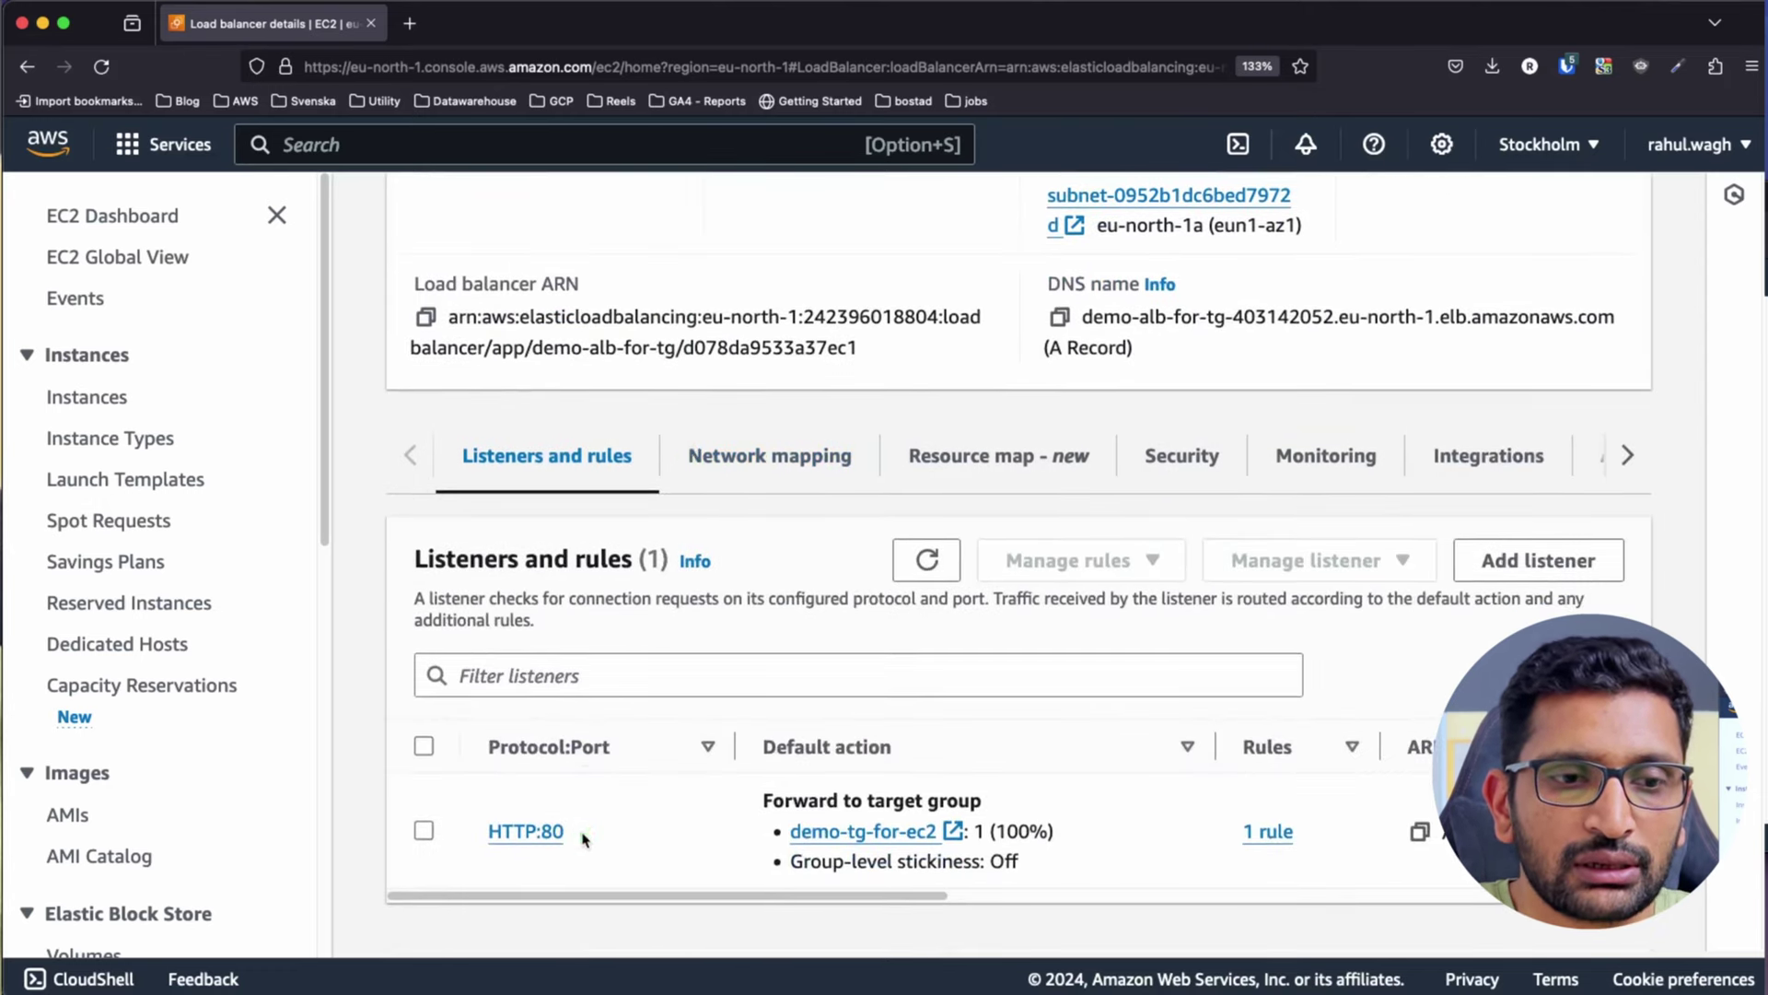
{"action": "left_click_drag", "start_coordinate": [583, 839], "coordinate": [491, 831]}
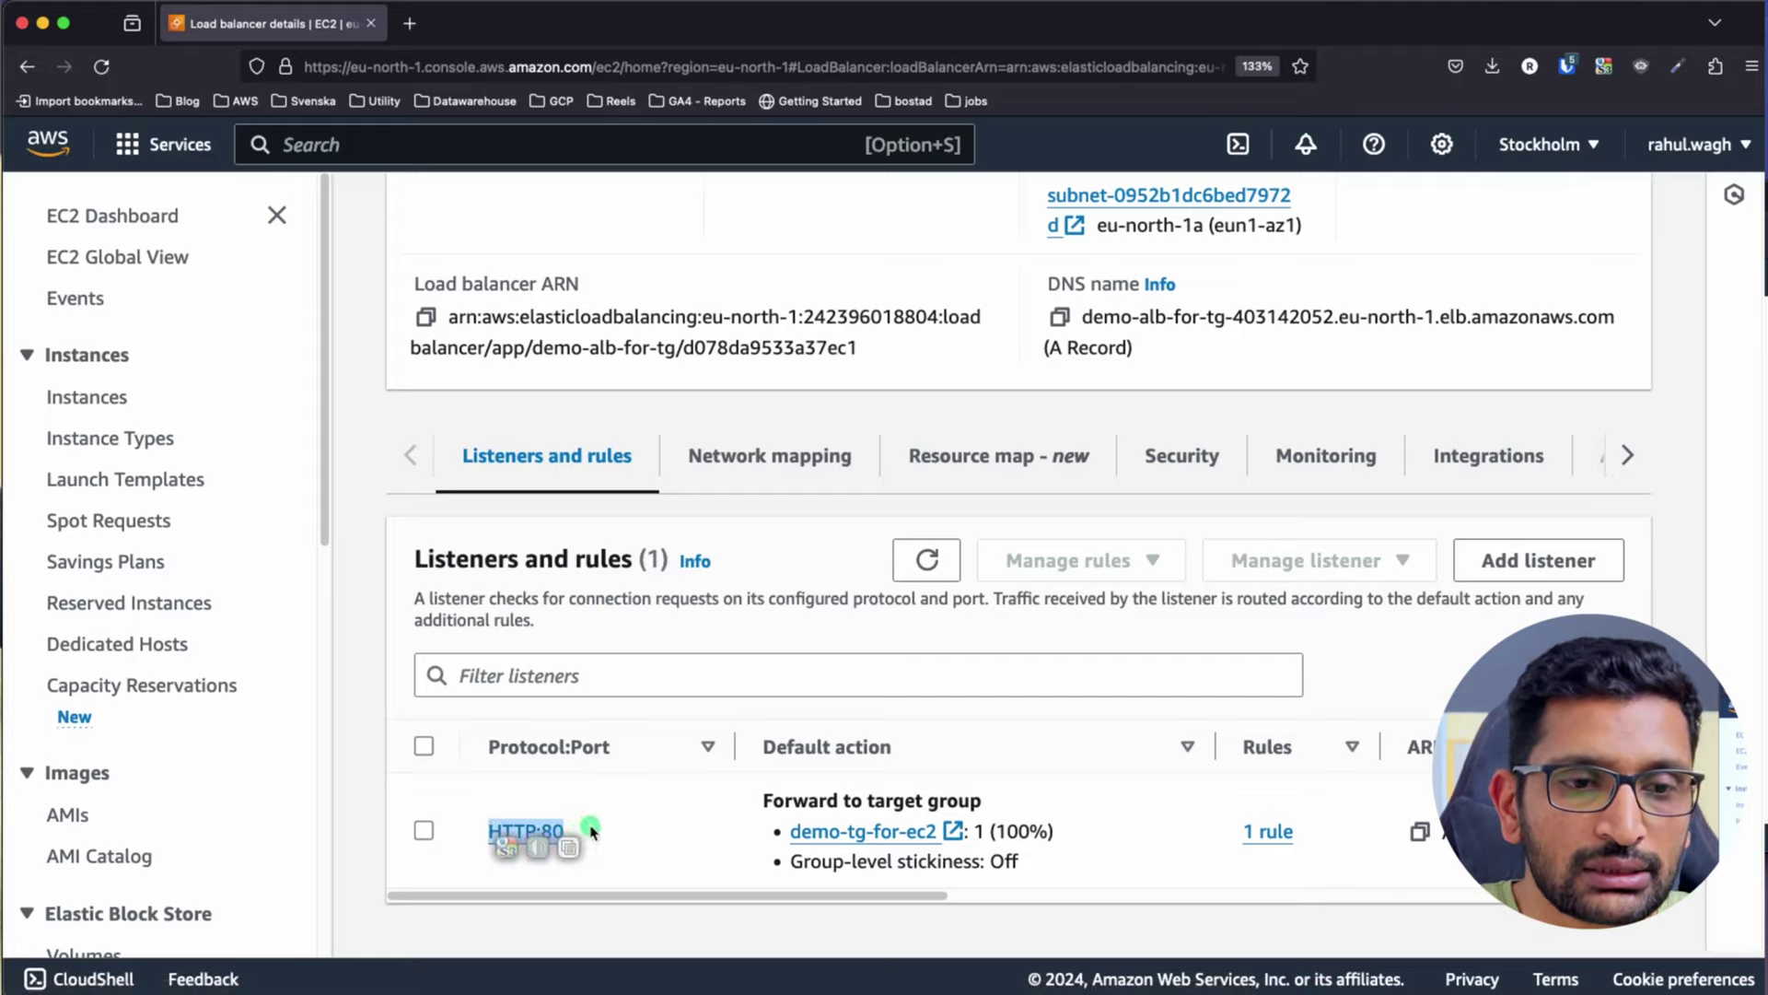
{"action": "left_click", "coordinate": [695, 847]}
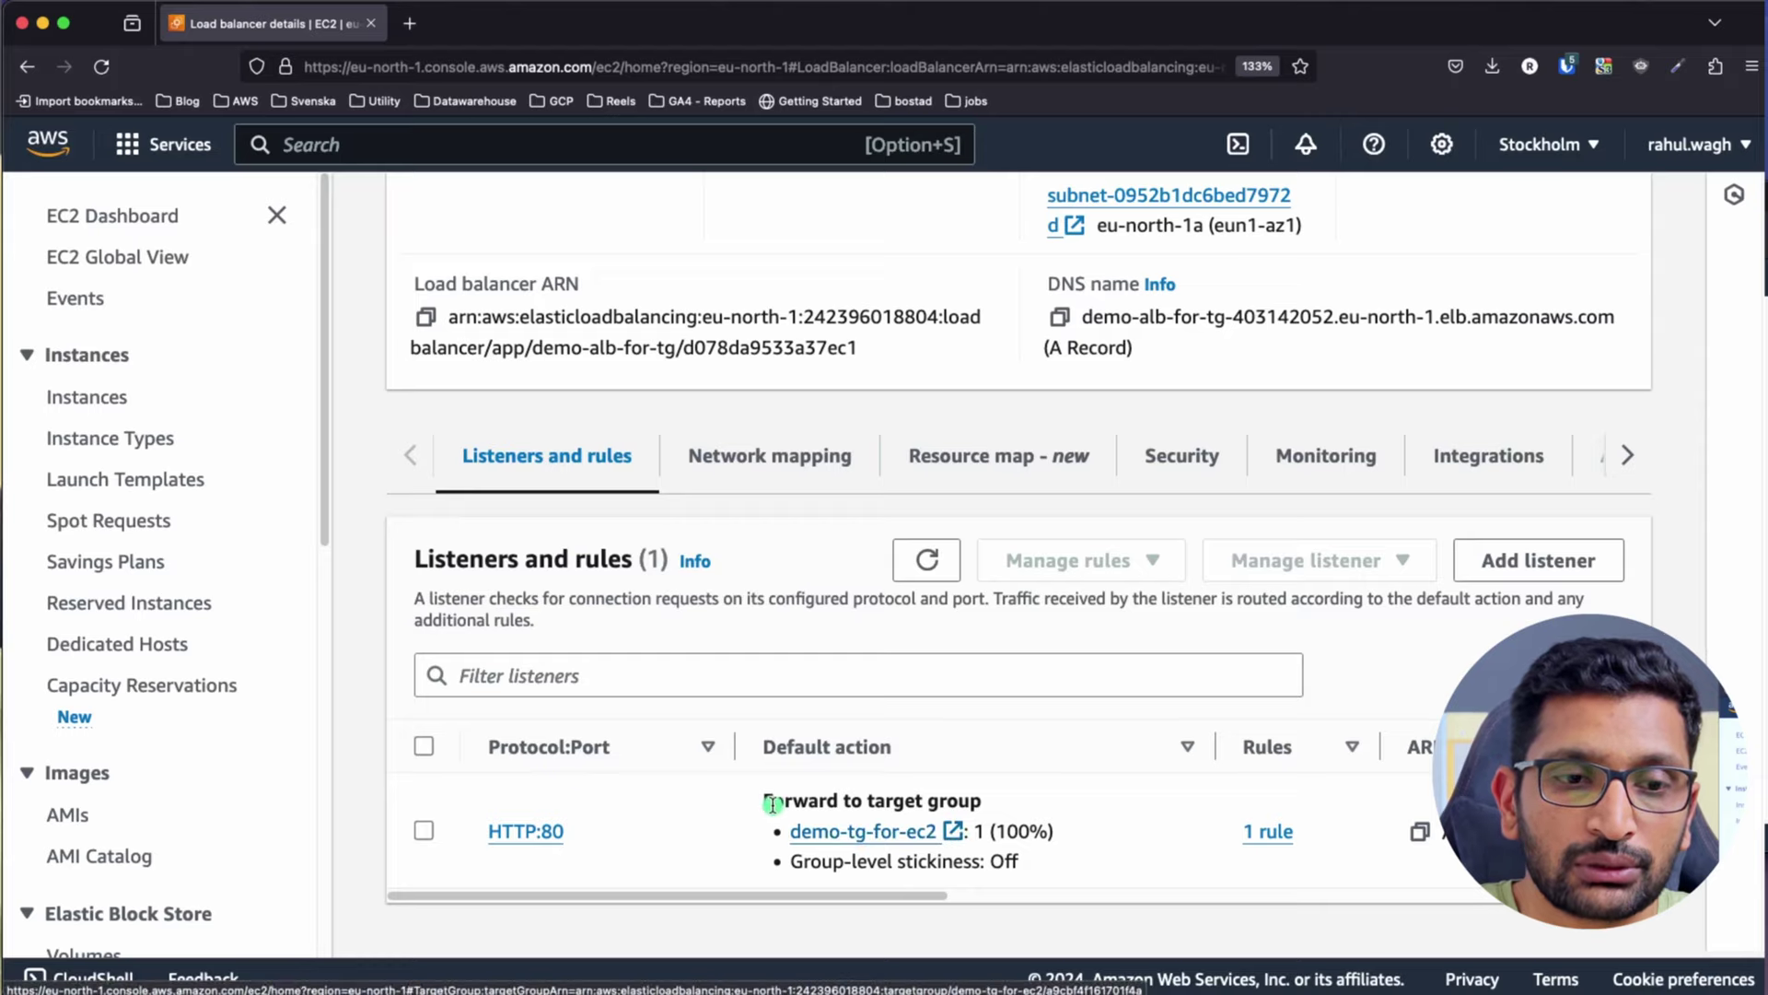
{"action": "left_click_drag", "start_coordinate": [761, 802], "coordinate": [952, 851]}
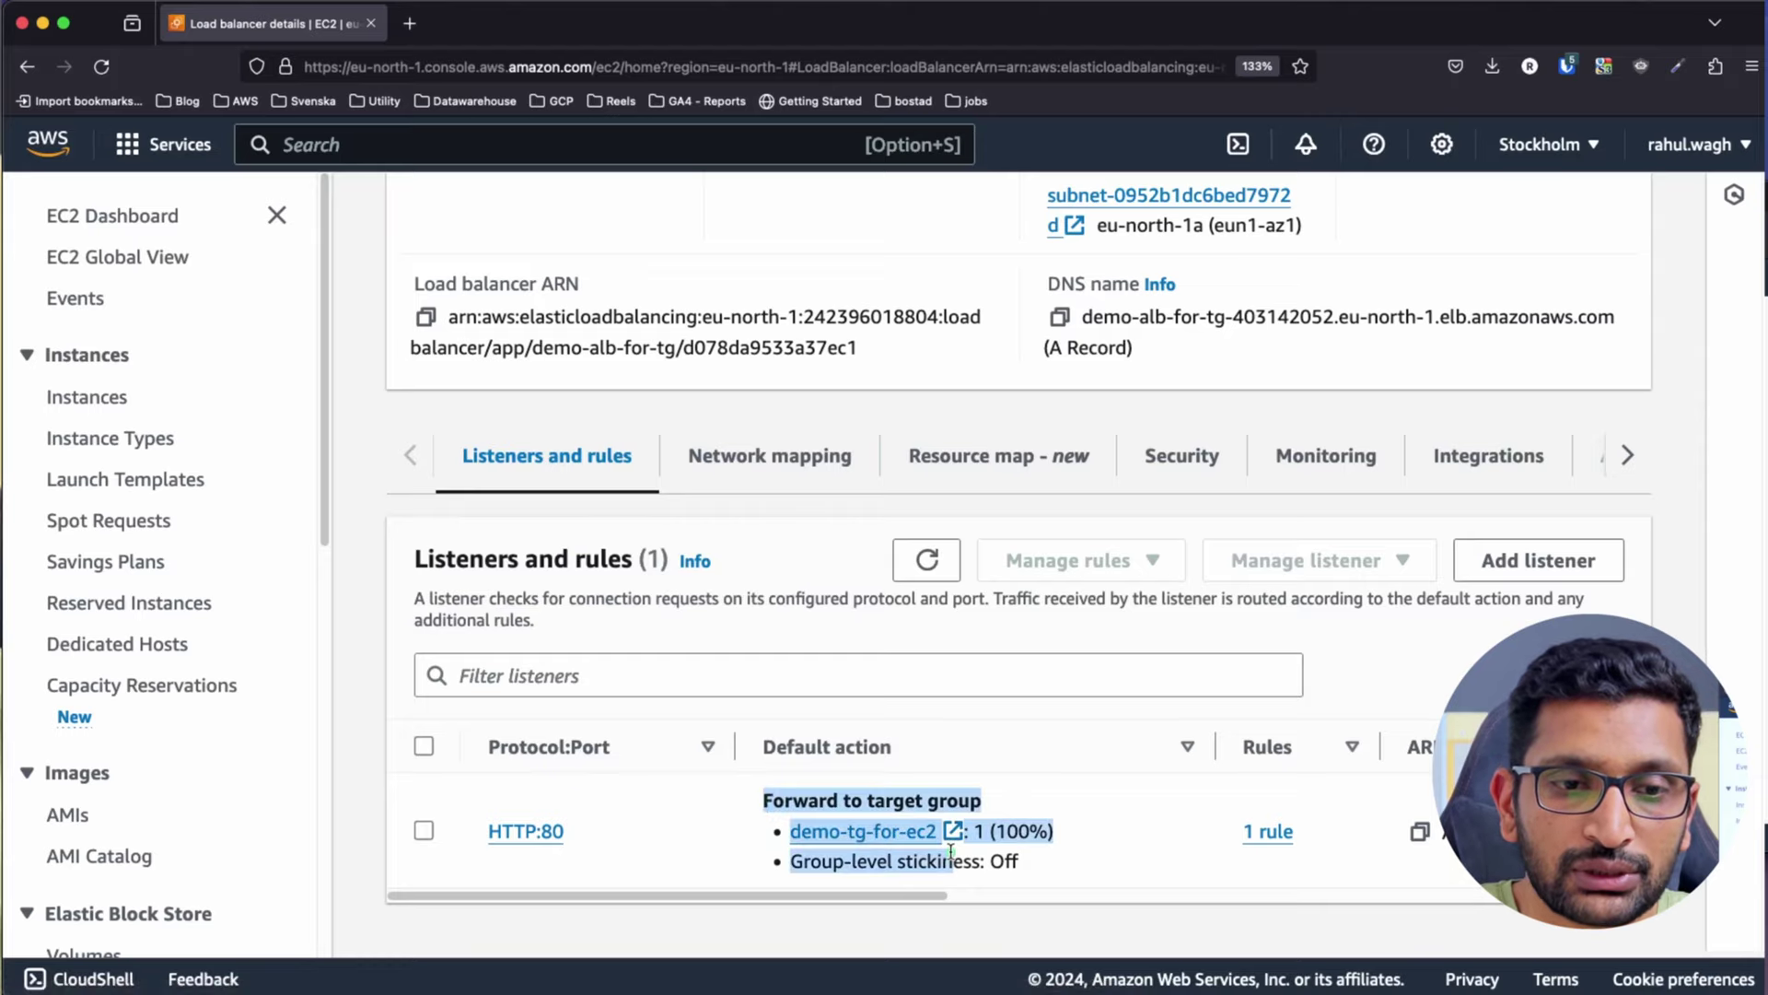
Open the target group demo-tg-for-ec2 and check the health status of its registered targets
{"action": "left_click", "coordinate": [879, 838]}
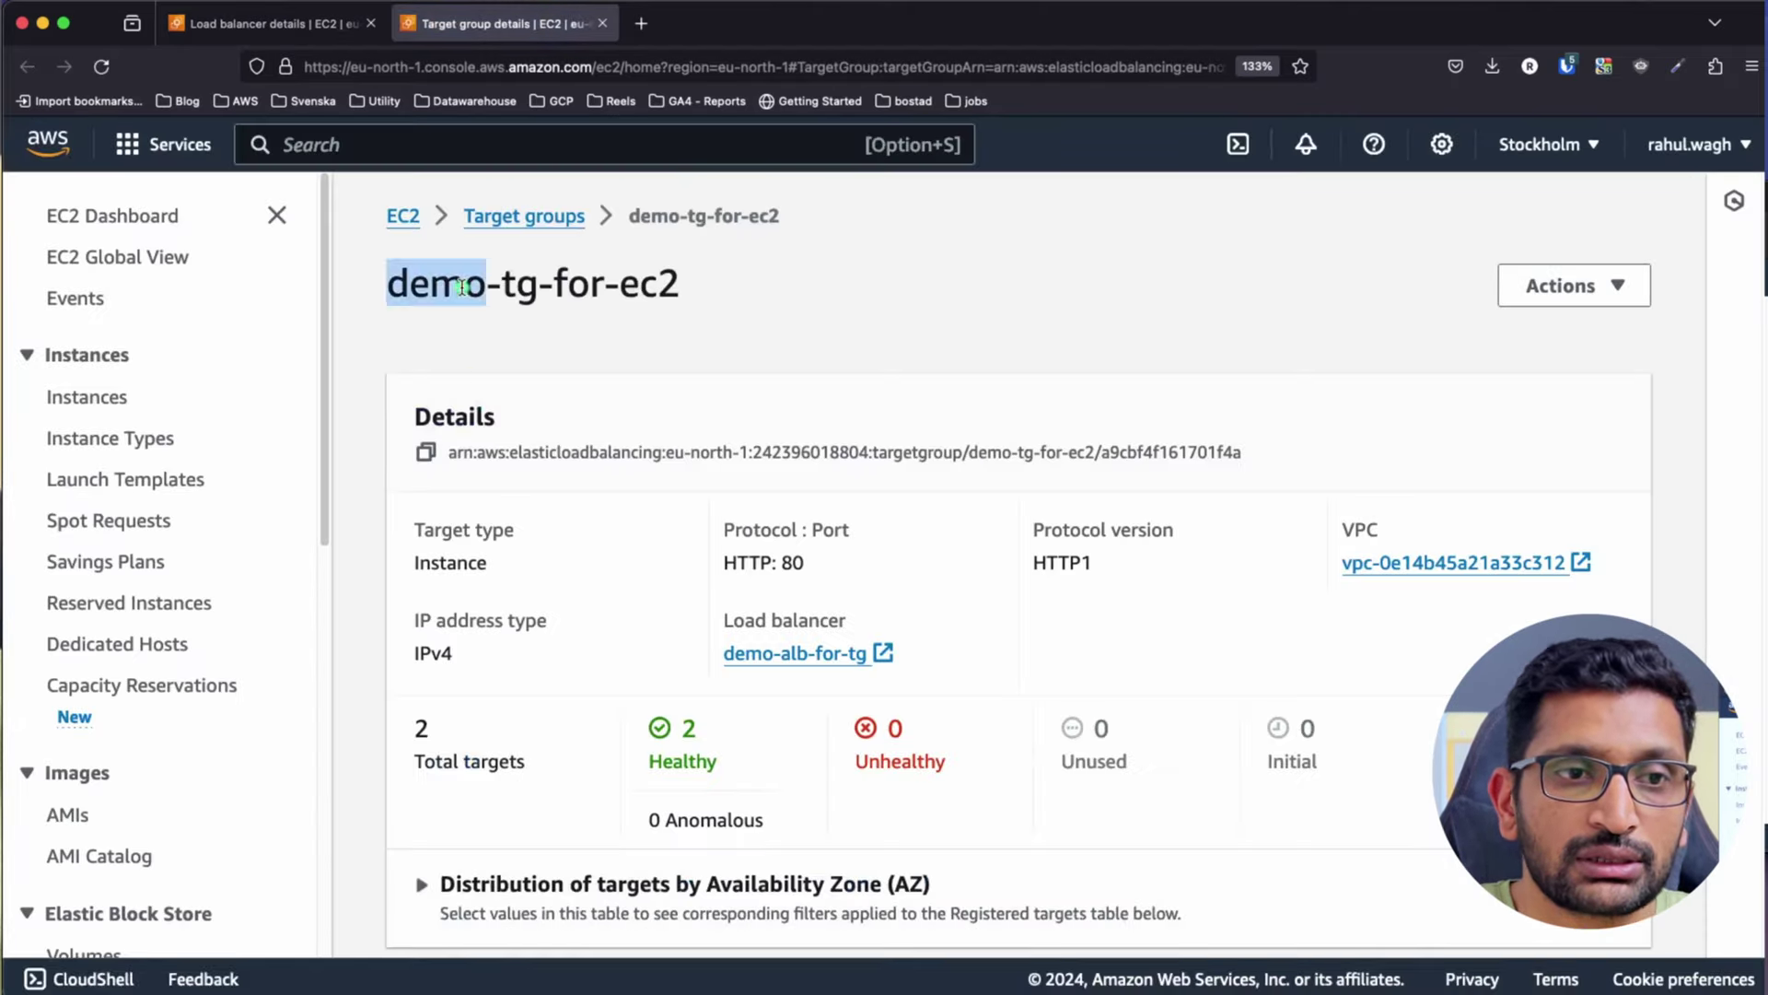
{"action": "triple_click", "coordinate": [461, 288]}
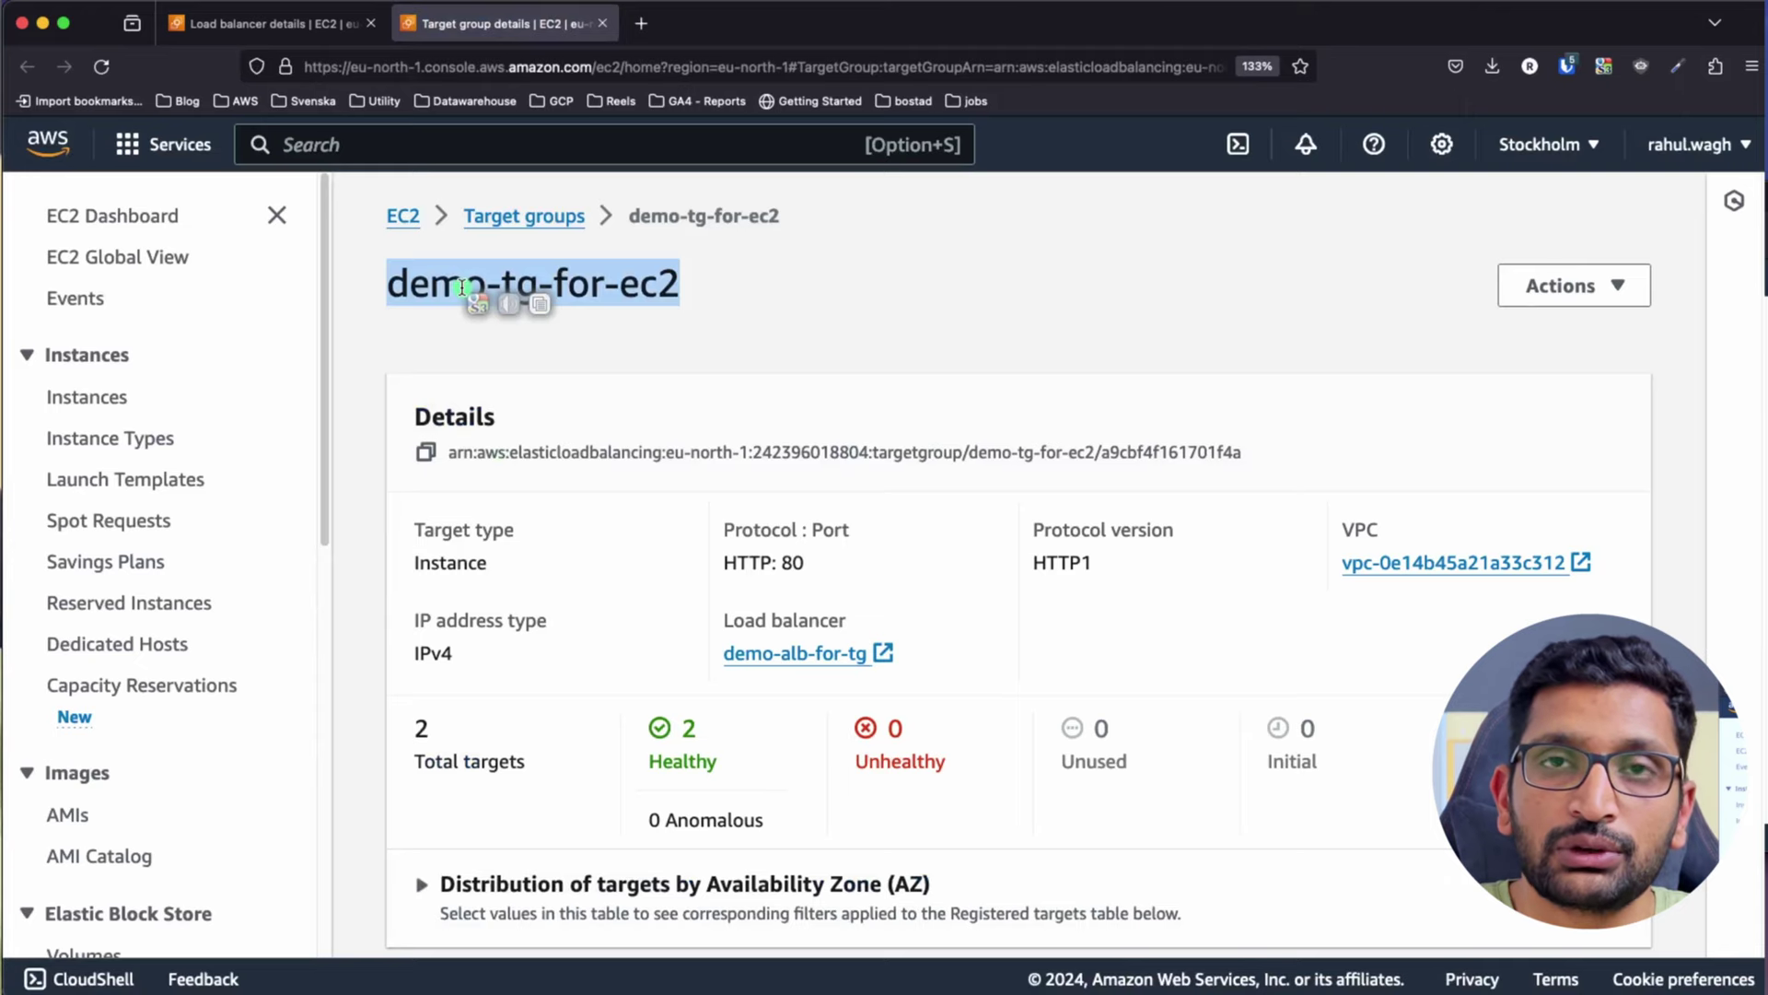
{"action": "scroll", "coordinate": [783, 590], "scroll_direction": "down", "scroll_amount": 3}
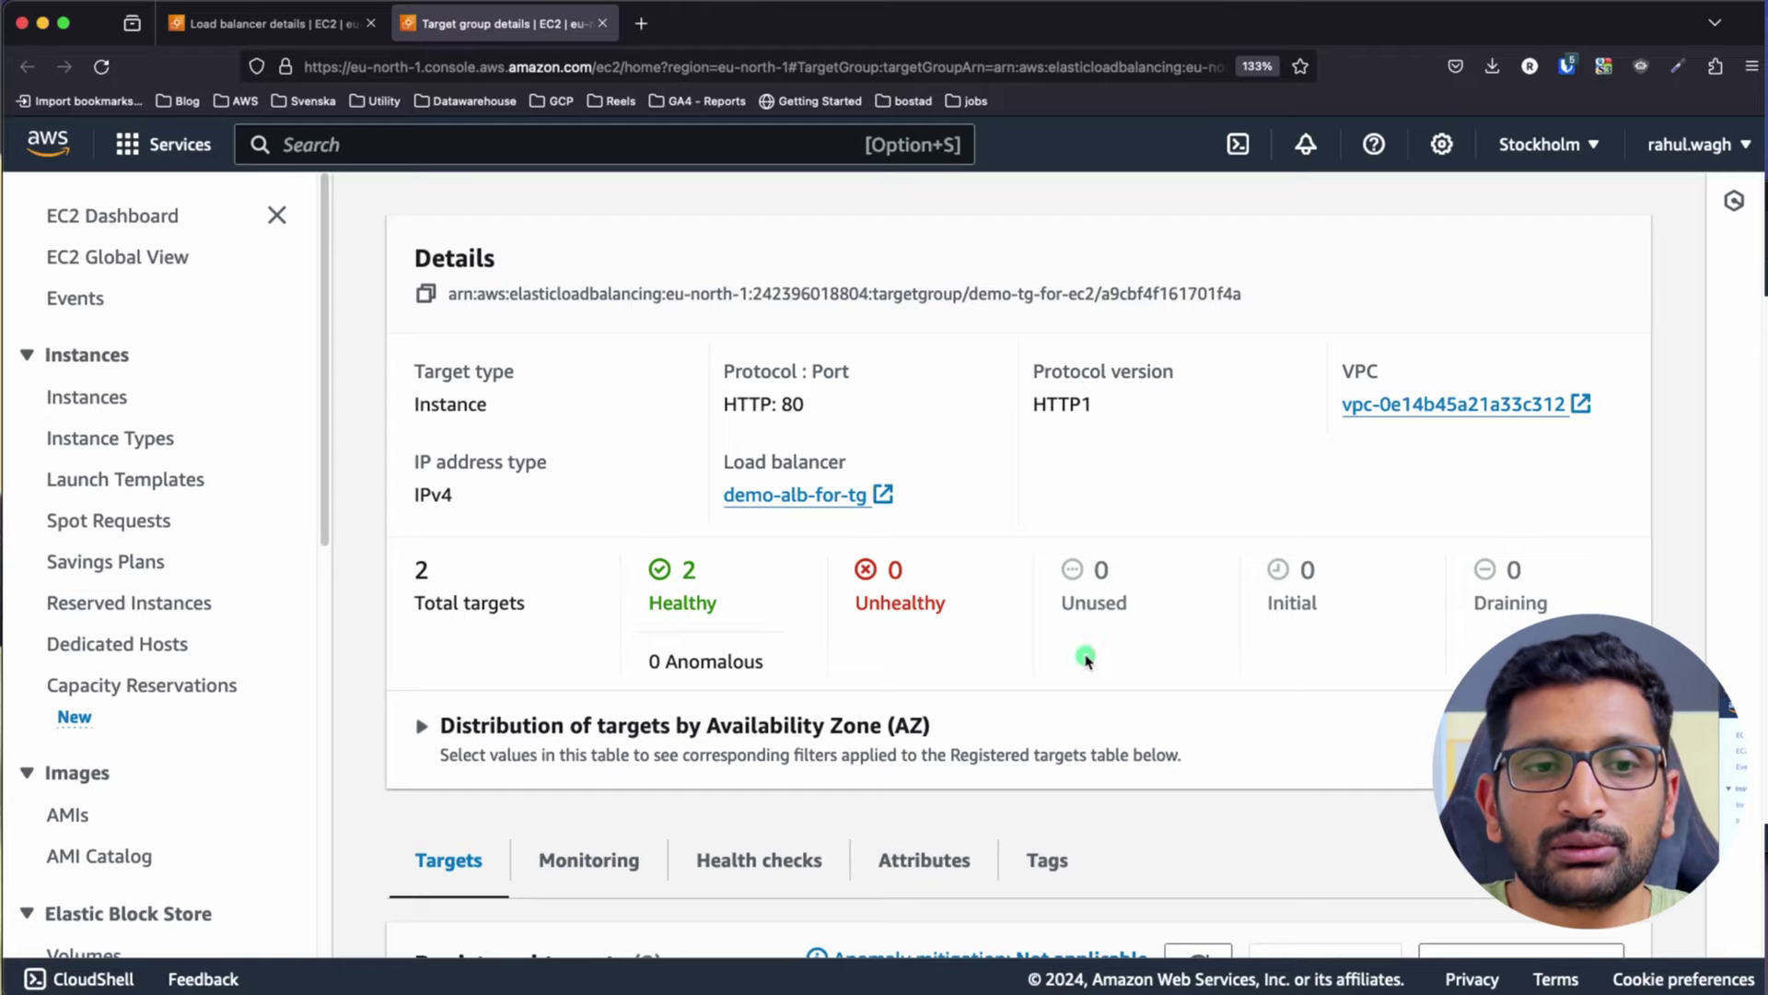
{"action": "left_click_drag", "start_coordinate": [1131, 604], "coordinate": [1028, 608]}
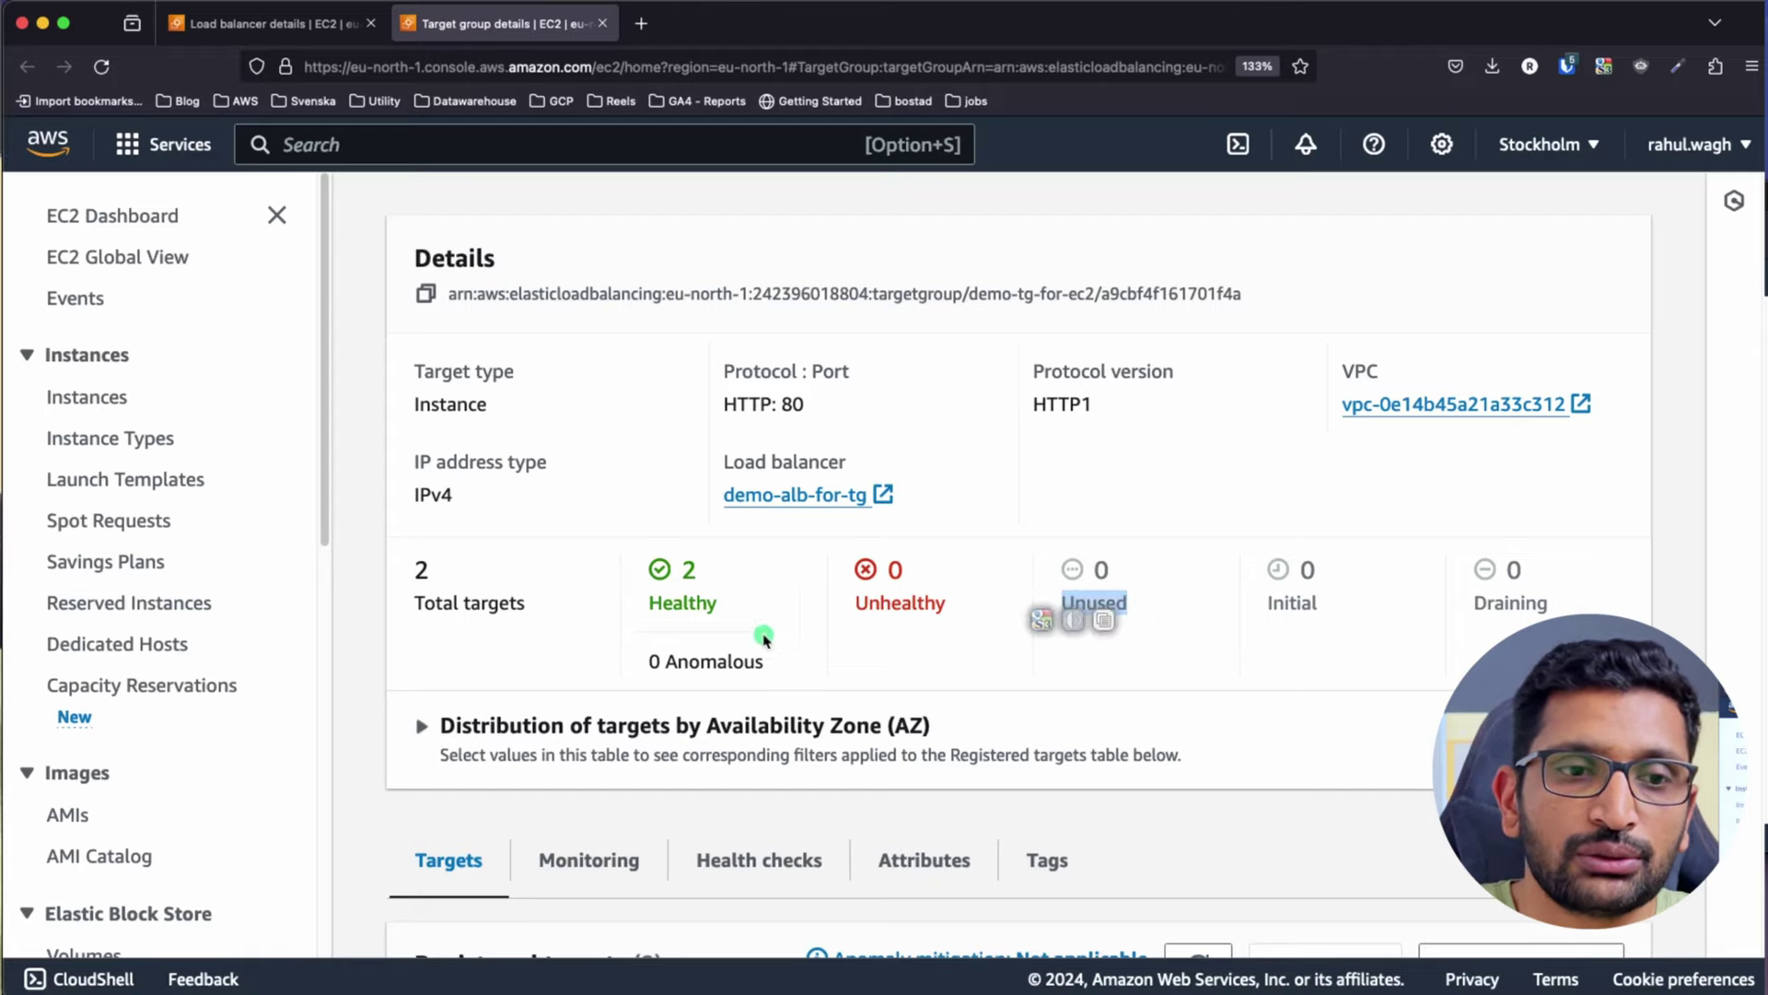
{"action": "left_click_drag", "start_coordinate": [762, 632], "coordinate": [622, 576]}
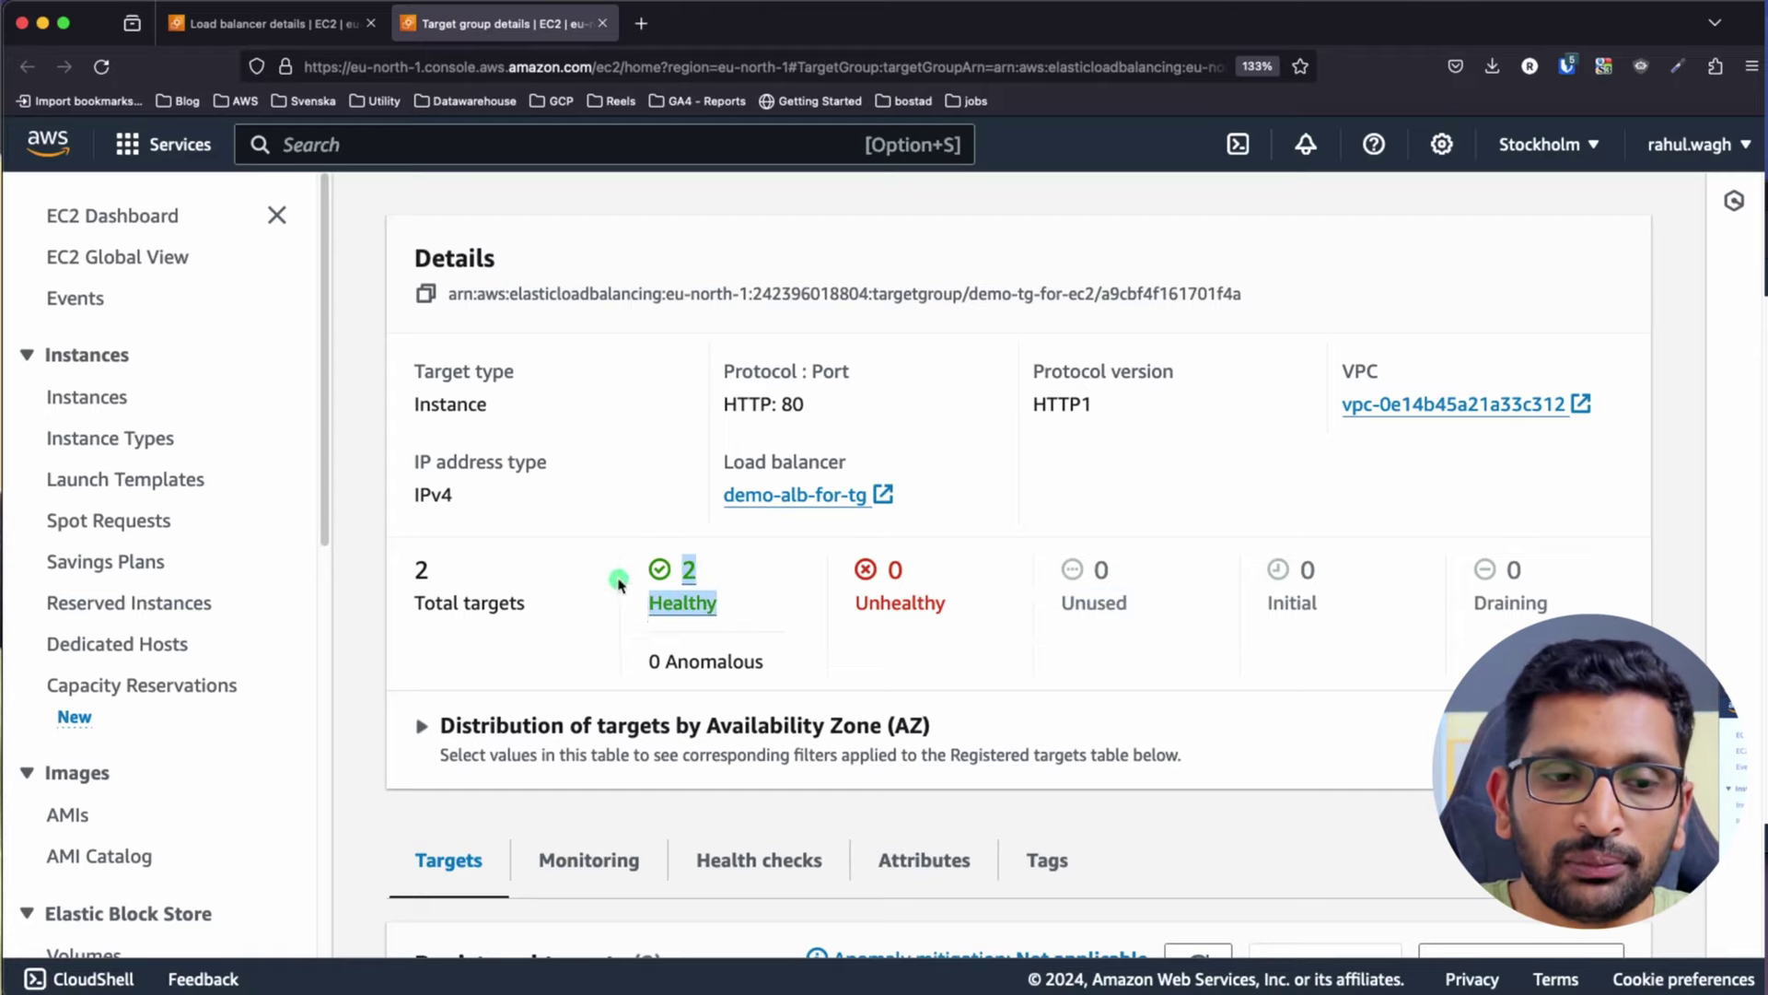
{"action": "scroll", "coordinate": [619, 580], "scroll_direction": "down", "scroll_amount": 5}
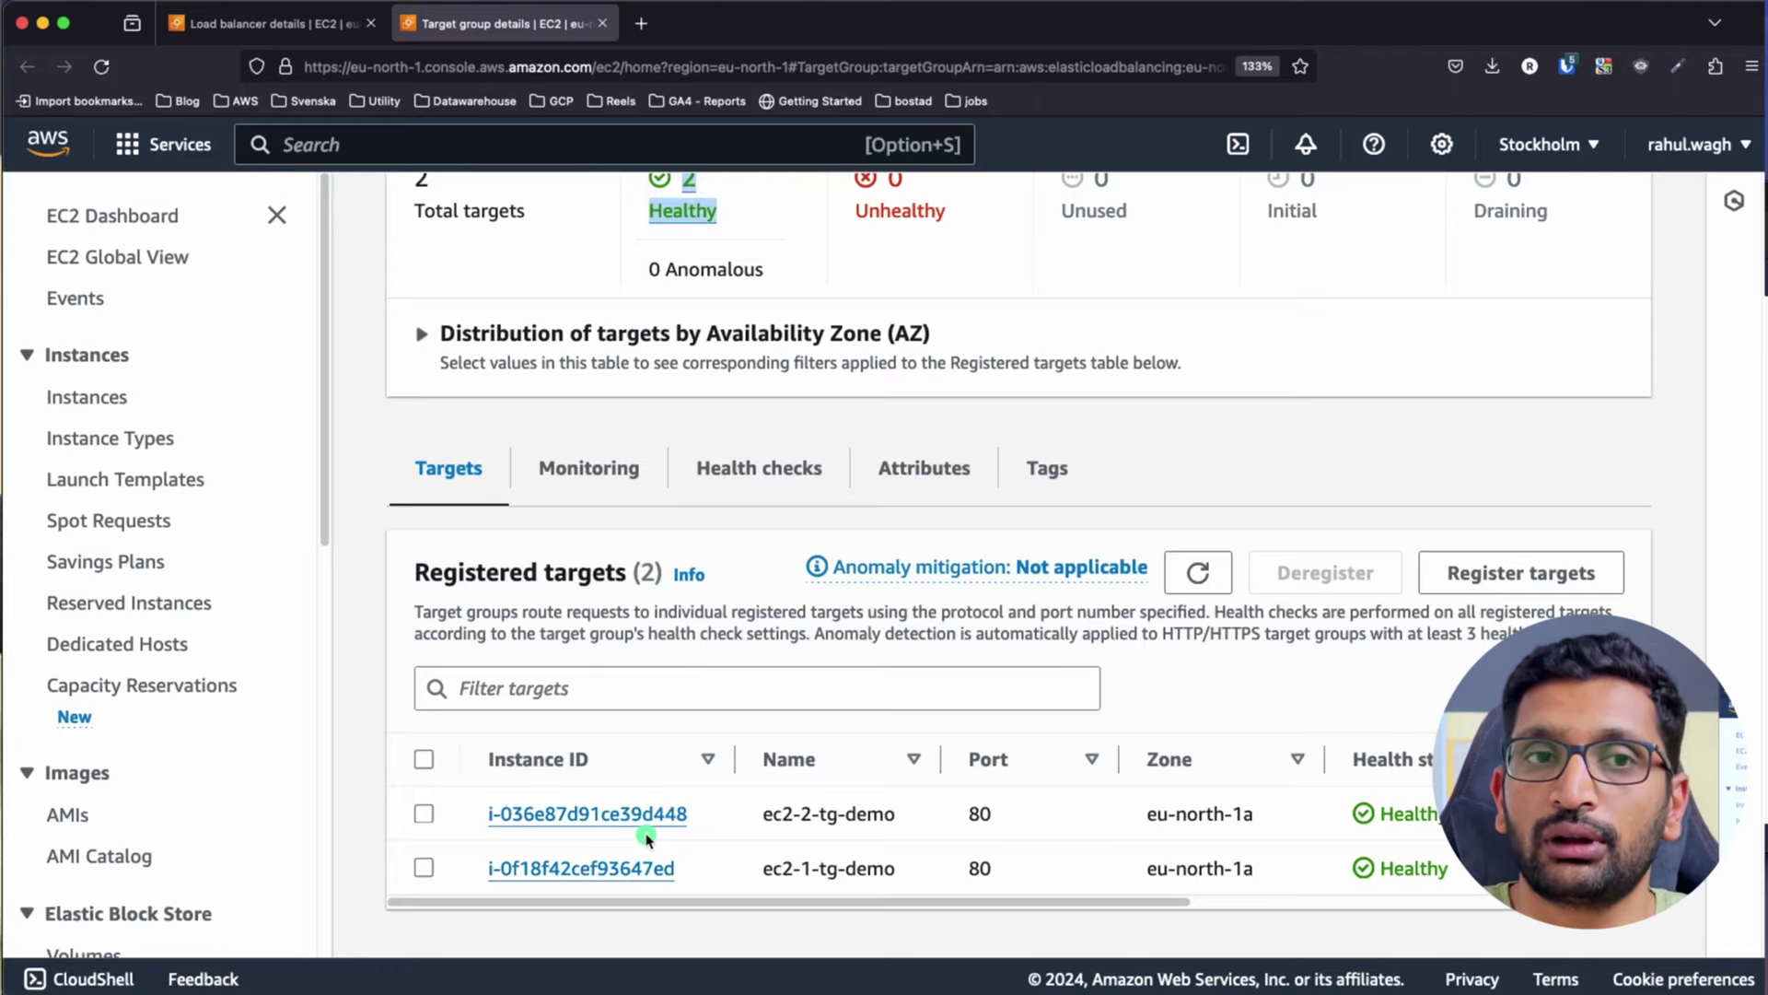
Copy the DNS name of demo-alb-for-tg and open it in a new browser tab
{"action": "left_click", "coordinate": [277, 30]}
{"action": "scroll", "coordinate": [485, 470], "scroll_direction": "up", "scroll_amount": 5}
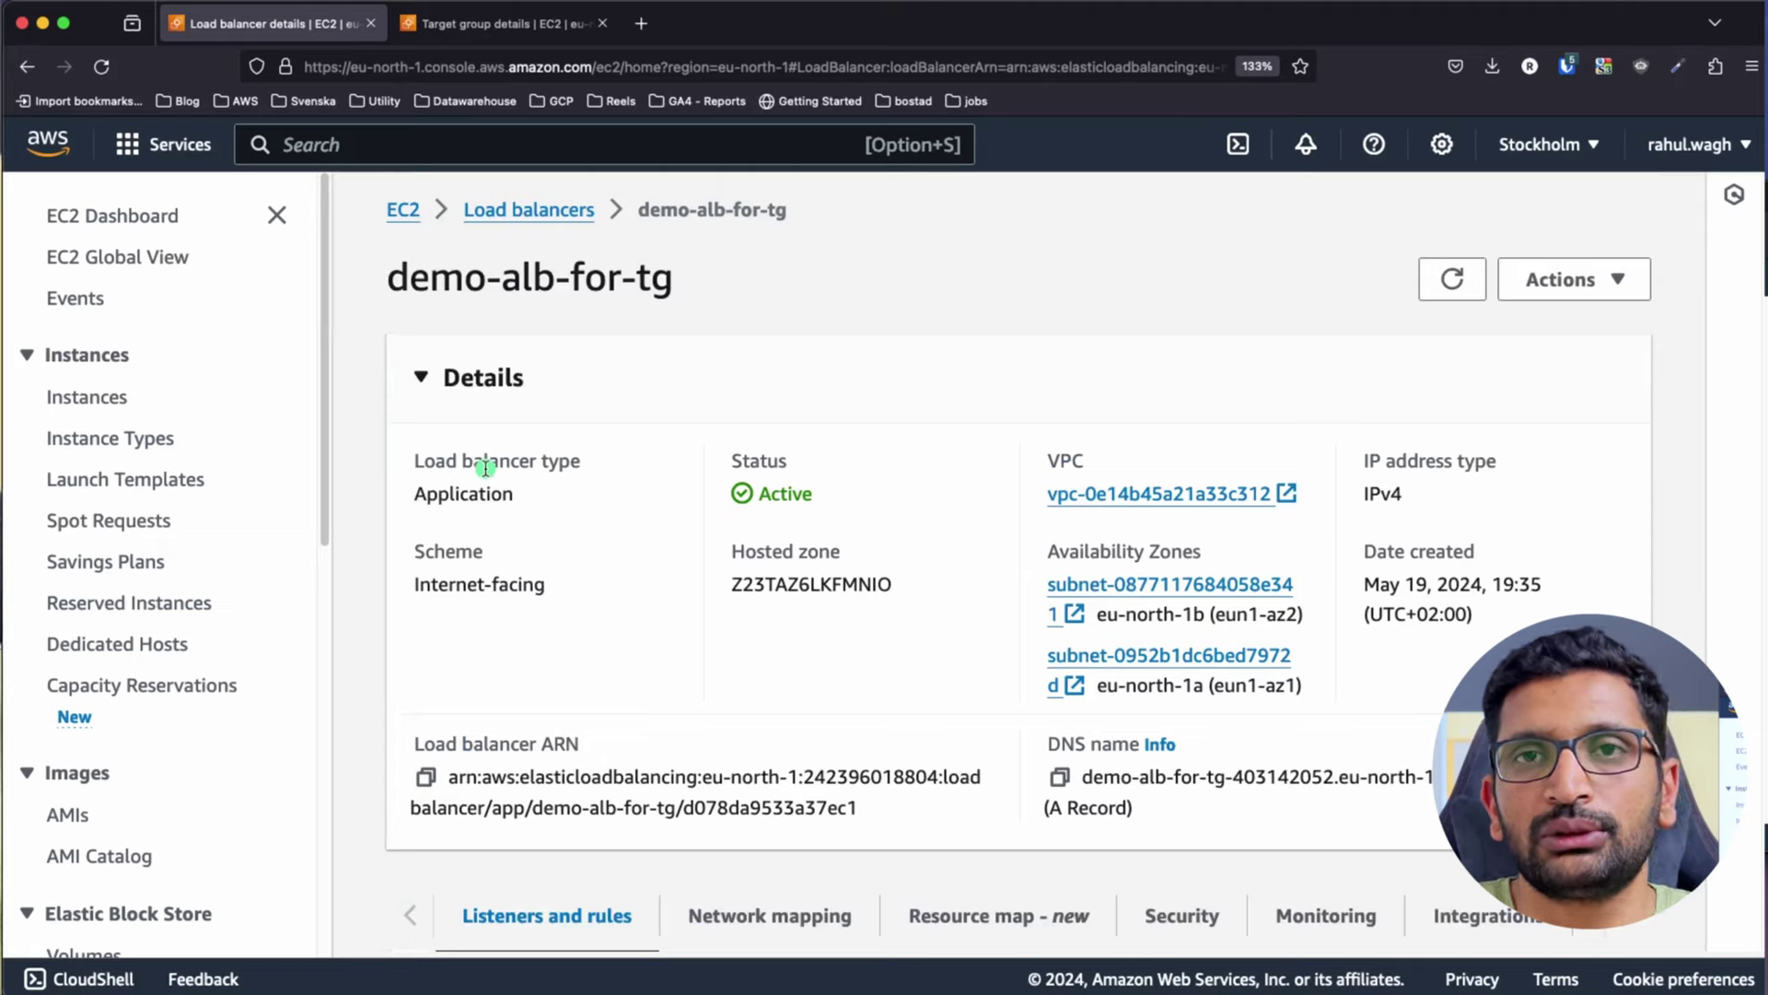
{"action": "left_click", "coordinate": [1059, 779]}
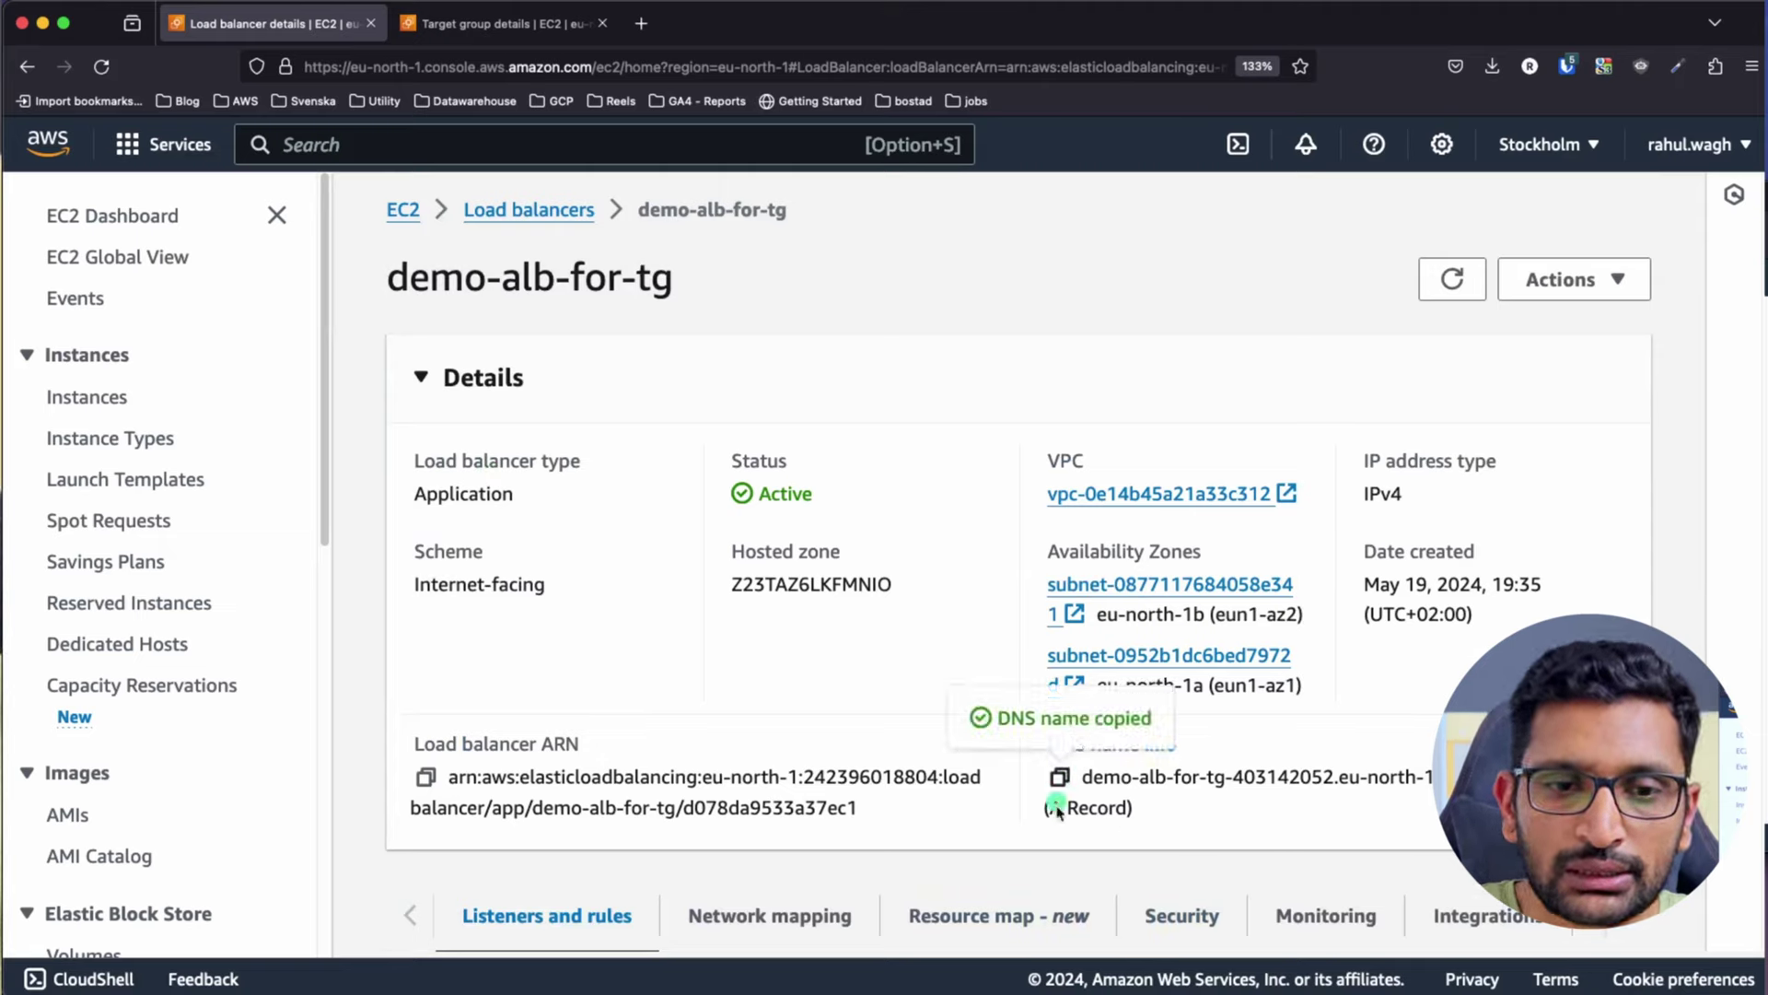
{"action": "left_click", "coordinate": [643, 25]}
{"action": "key", "text": "super+v"}
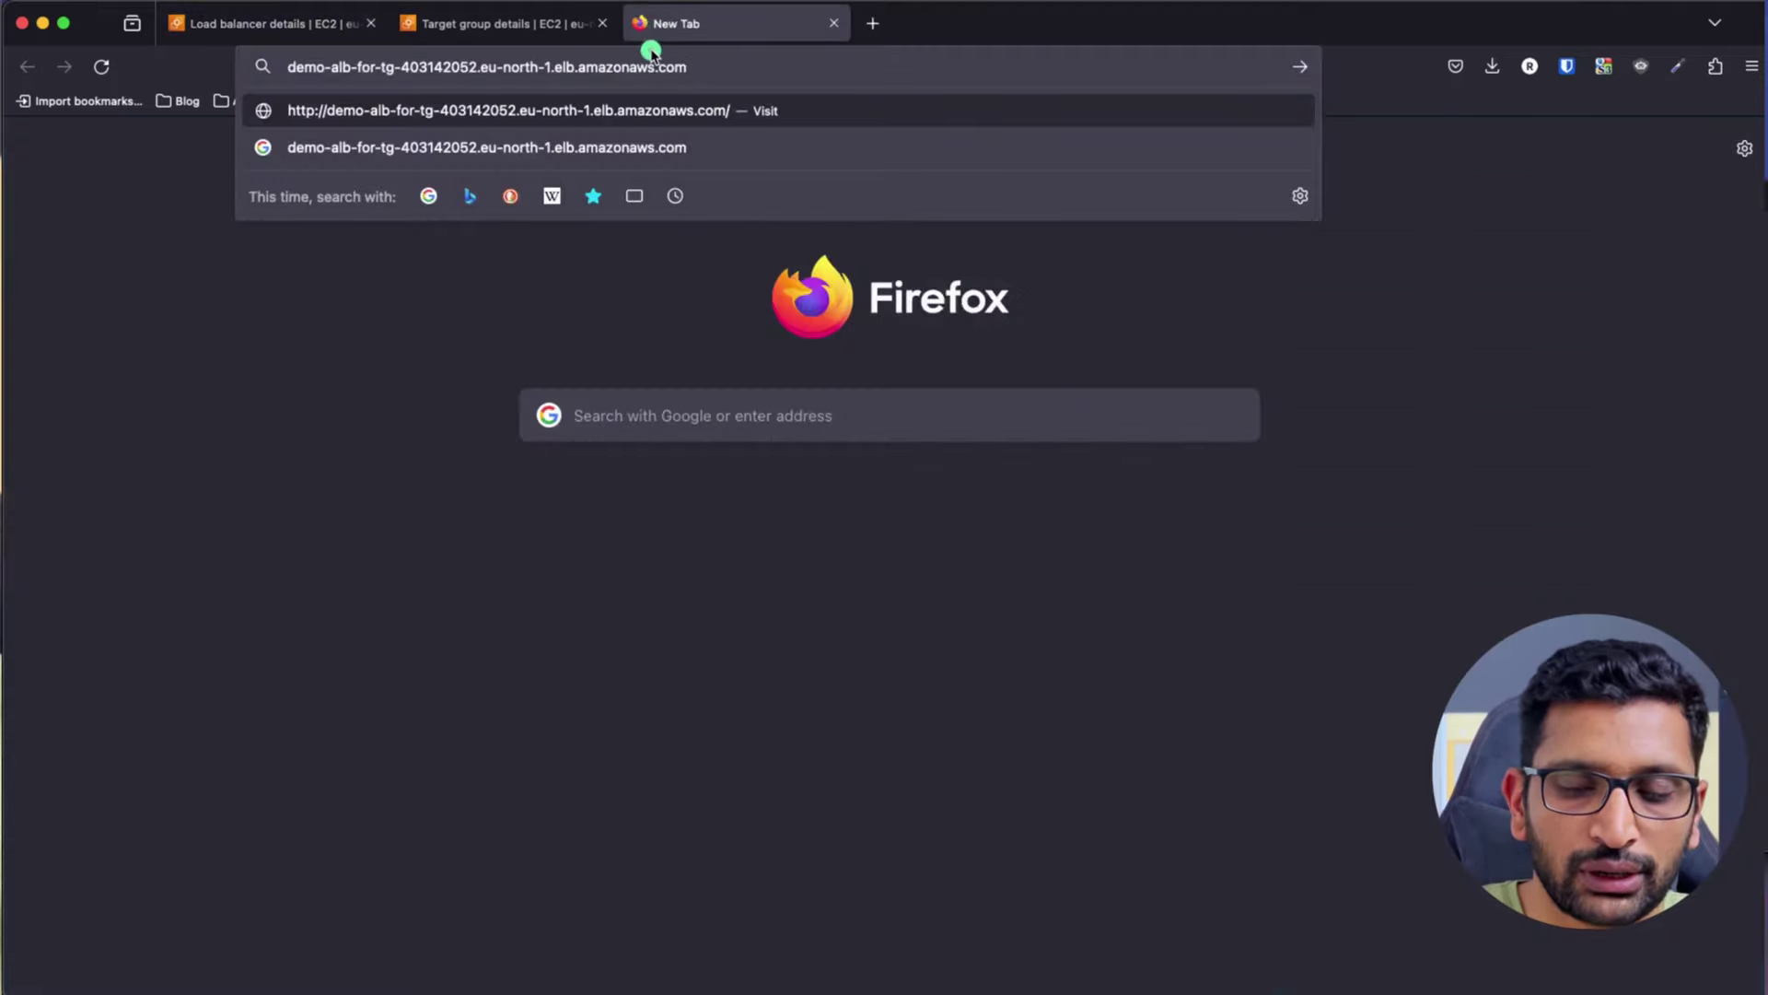
{"action": "key", "text": "Return"}
Check the hostname of the server that answers through the load balancer
{"action": "key", "text": "super+equal"}
{"action": "key", "text": "super+equal"}
{"action": "key", "text": "super+equal"}
{"action": "key", "text": "super+equal"}
{"action": "key", "text": "super+equal"}
{"action": "key", "text": "super+equal"}
{"action": "key", "text": "super+equal"}
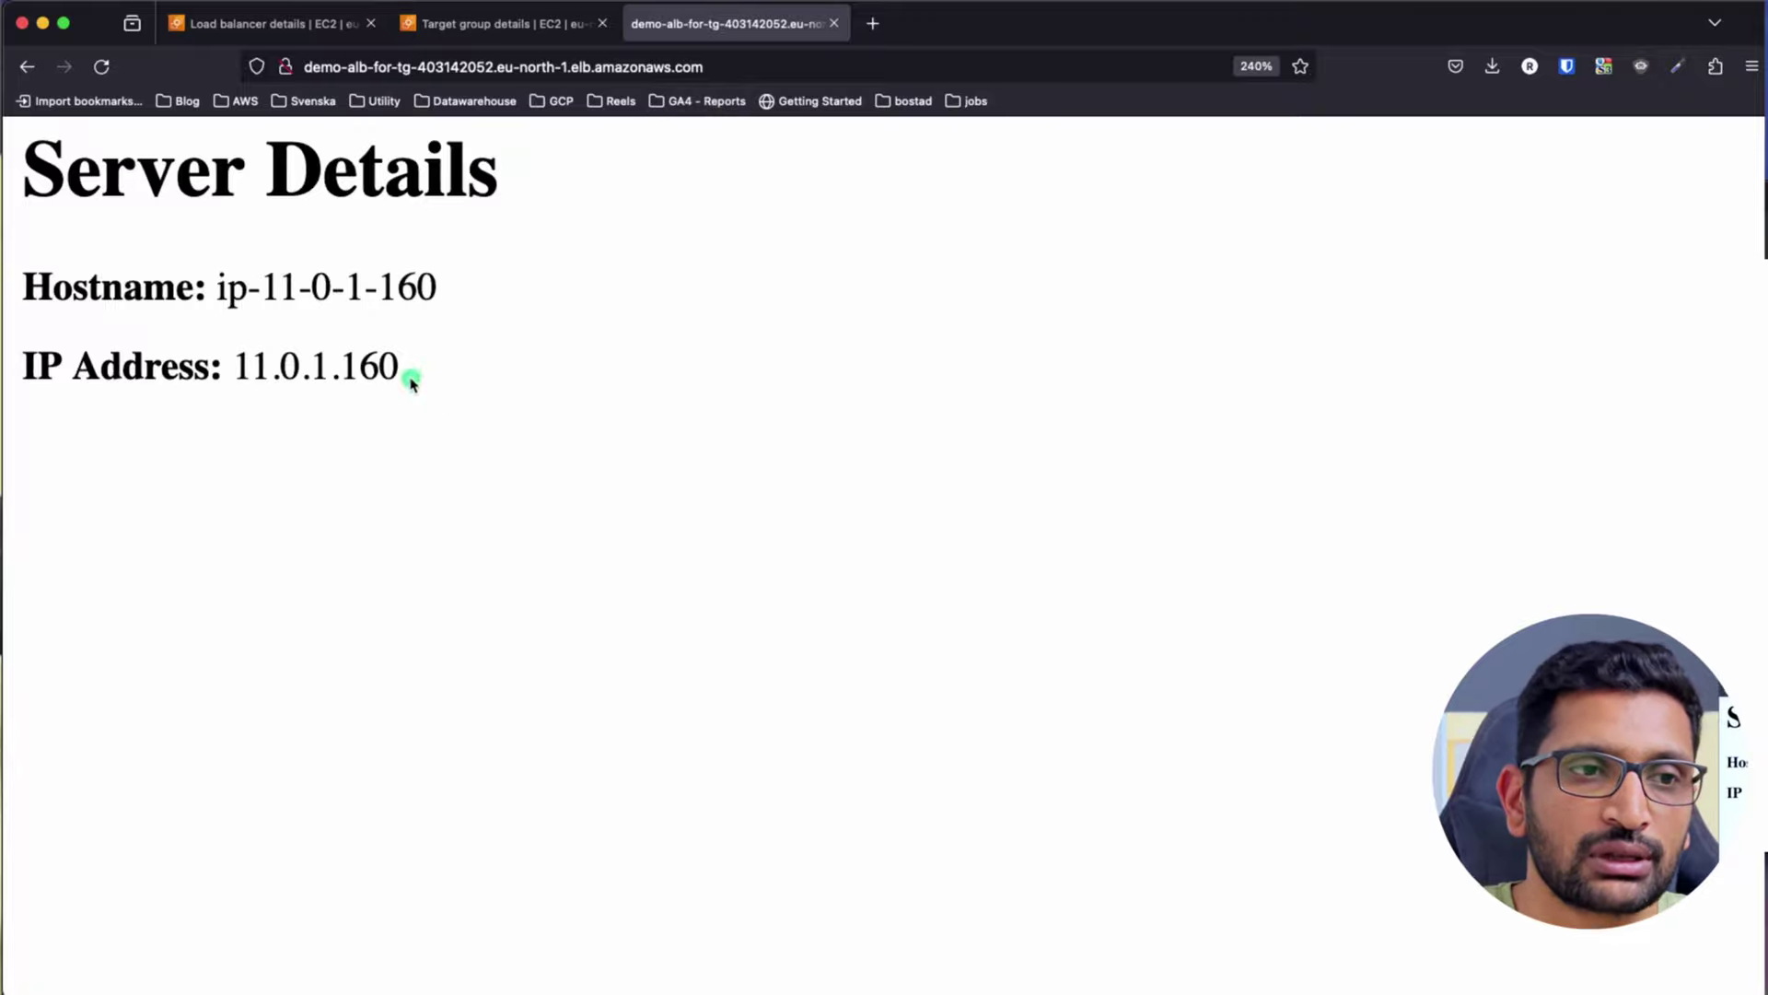
{"action": "left_click_drag", "start_coordinate": [466, 292], "coordinate": [261, 288]}
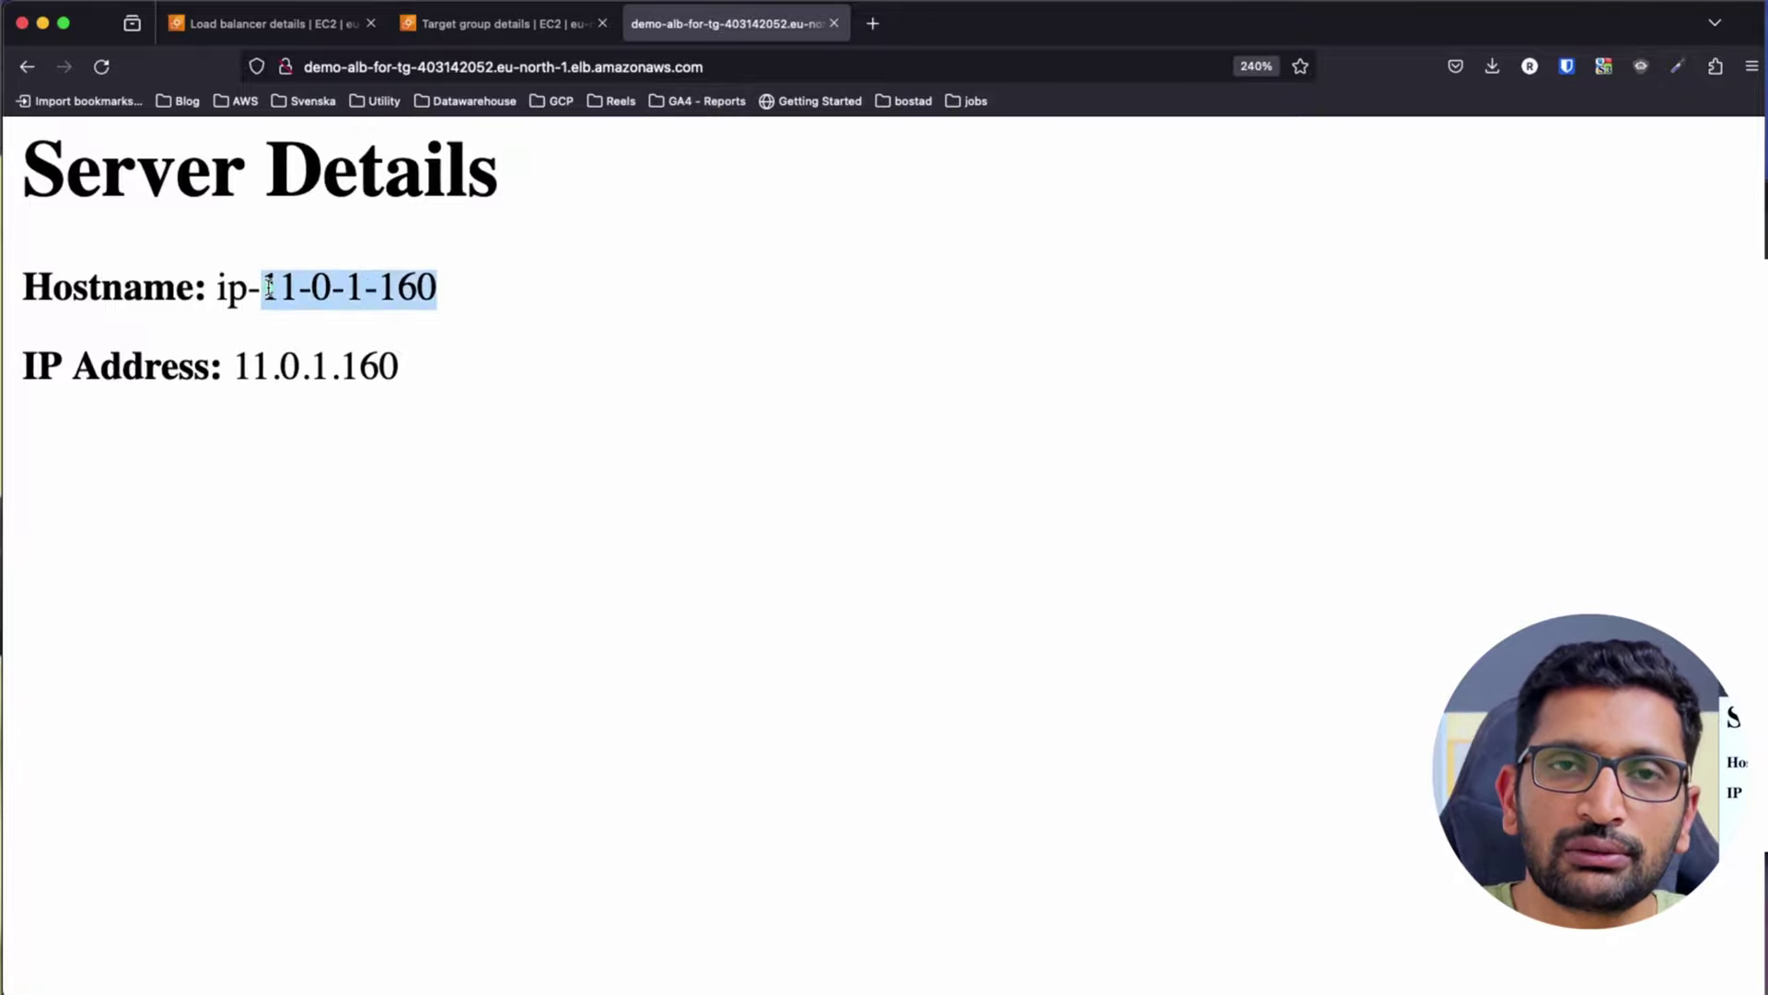
Reload the Server Details page repeatedly and compare which server's hostname and IP address respond
{"action": "left_click", "coordinate": [504, 395]}
{"action": "key", "text": "super+r"}
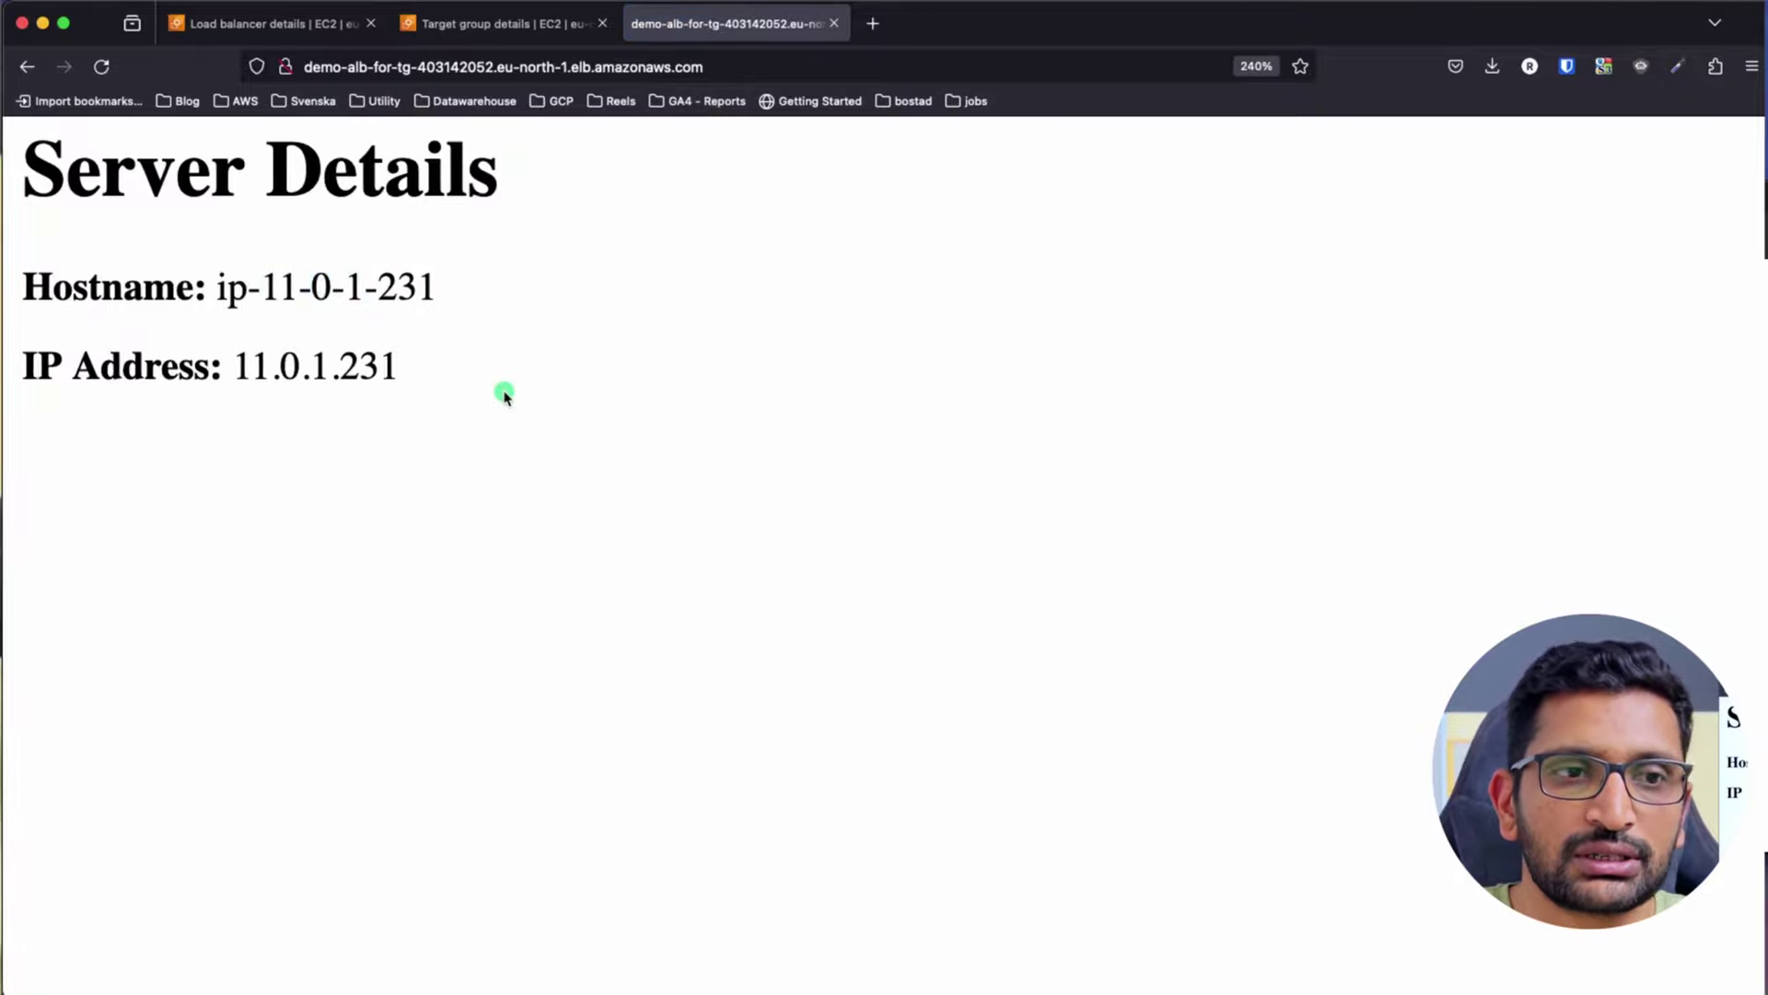
{"action": "left_click_drag", "start_coordinate": [261, 288], "coordinate": [451, 291]}
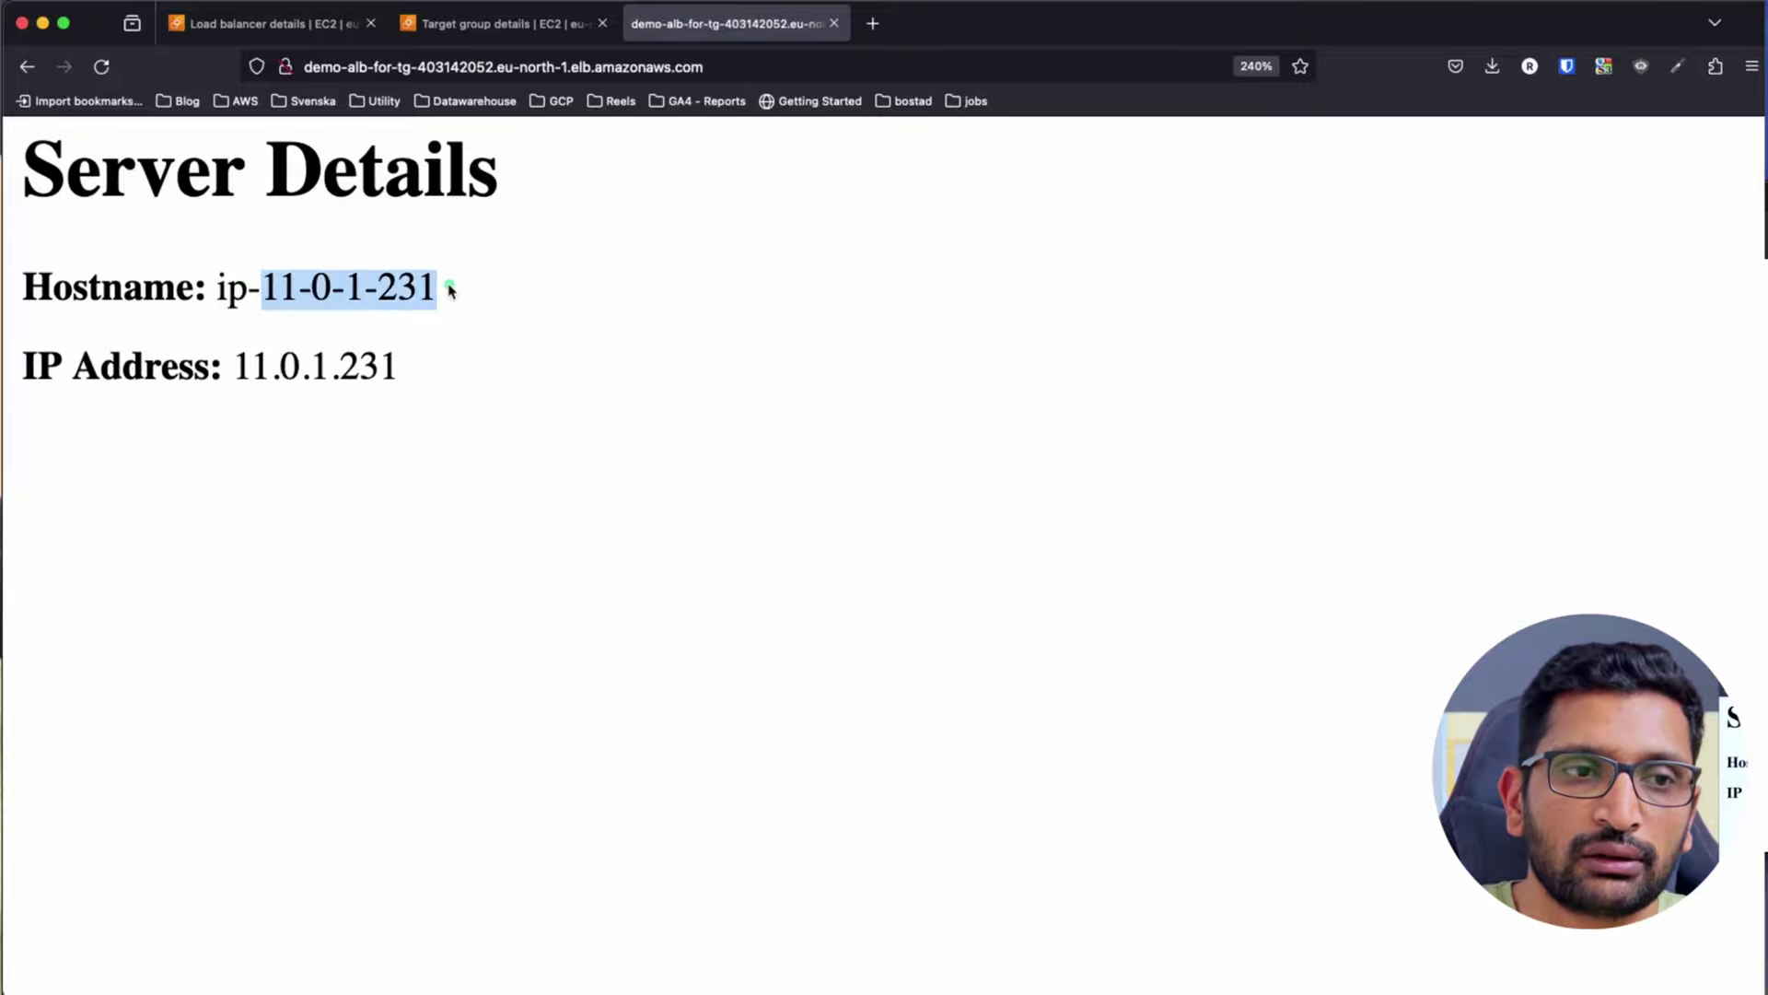
{"action": "key", "text": "super+r"}
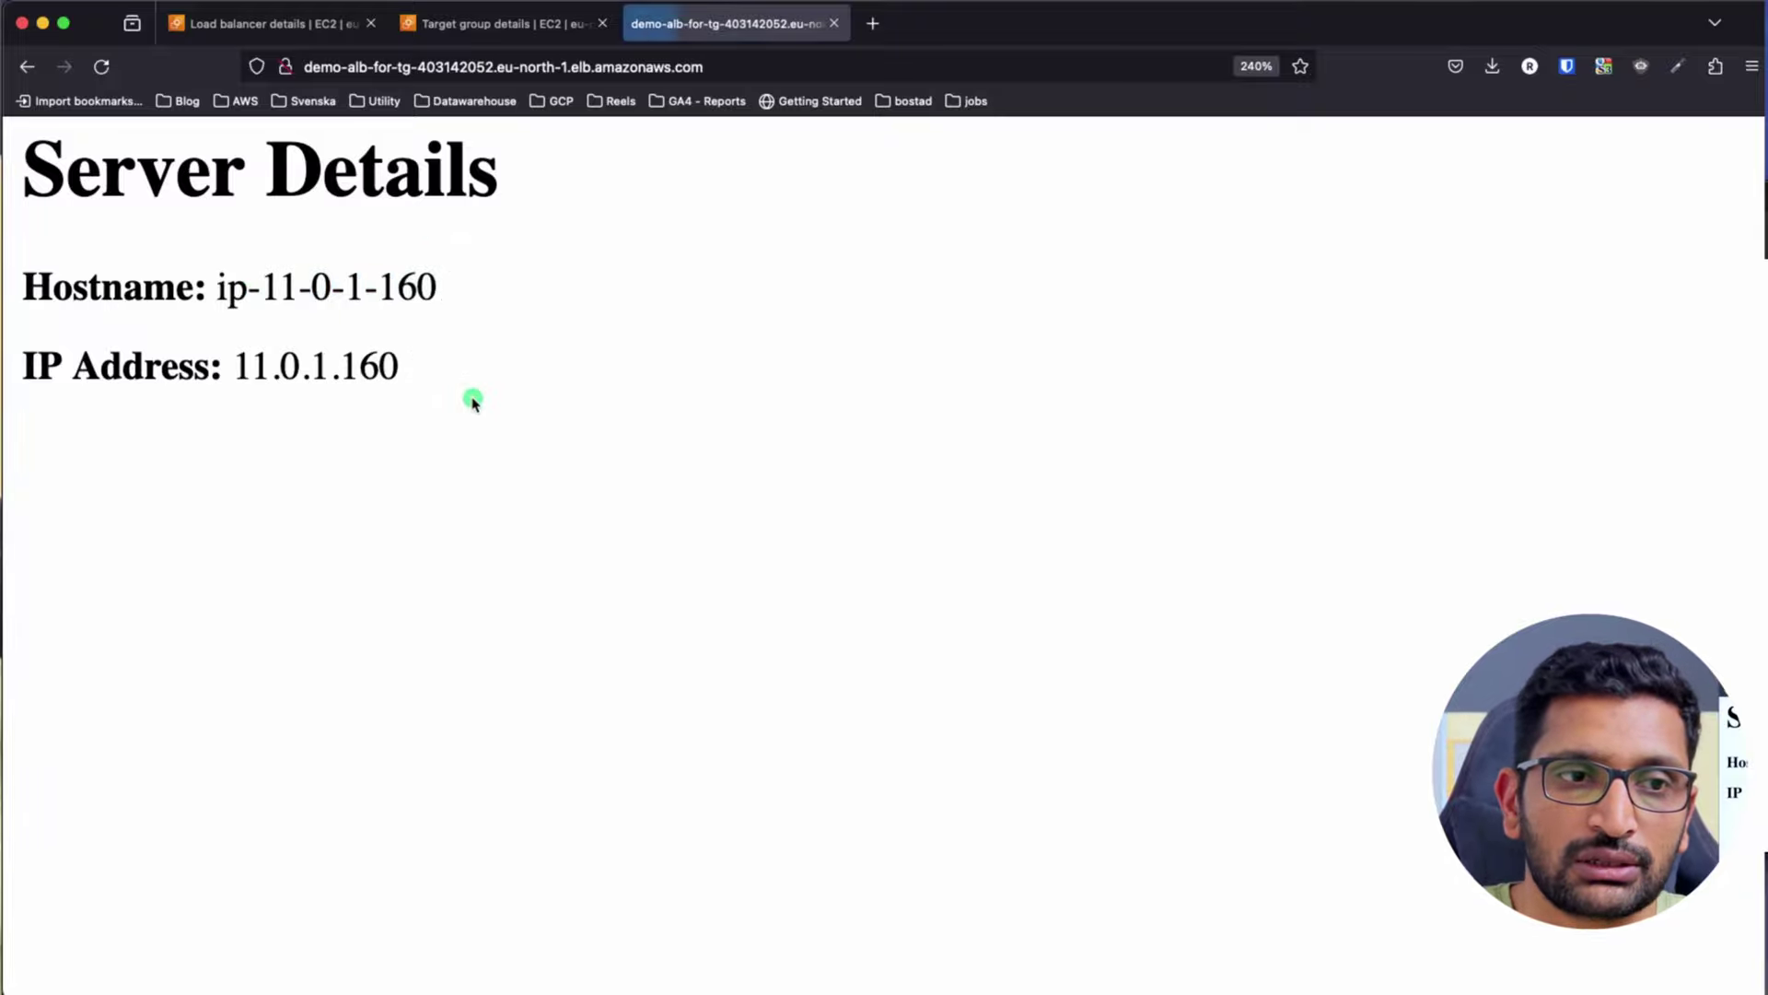
{"action": "key", "text": "super+r"}
{"action": "key", "text": "super+r"}
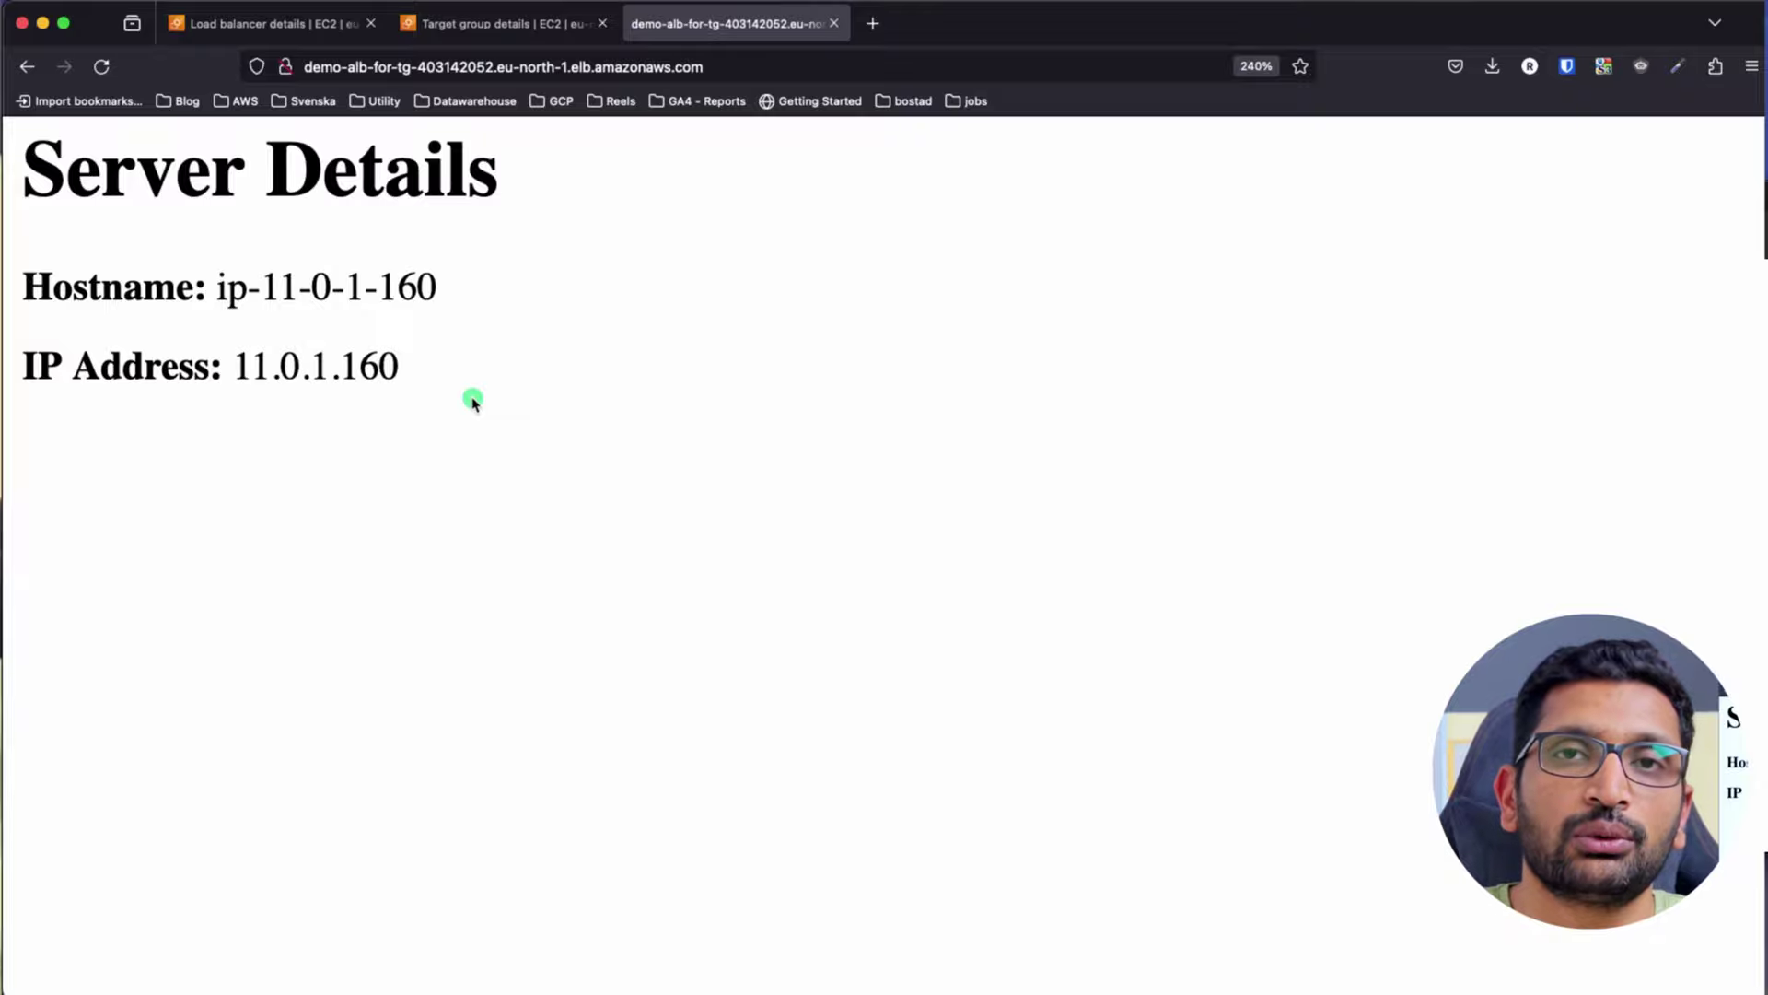
{"action": "key", "text": "super+r"}
{"action": "key", "text": "super+r"}
{"action": "key", "text": "super+r"}
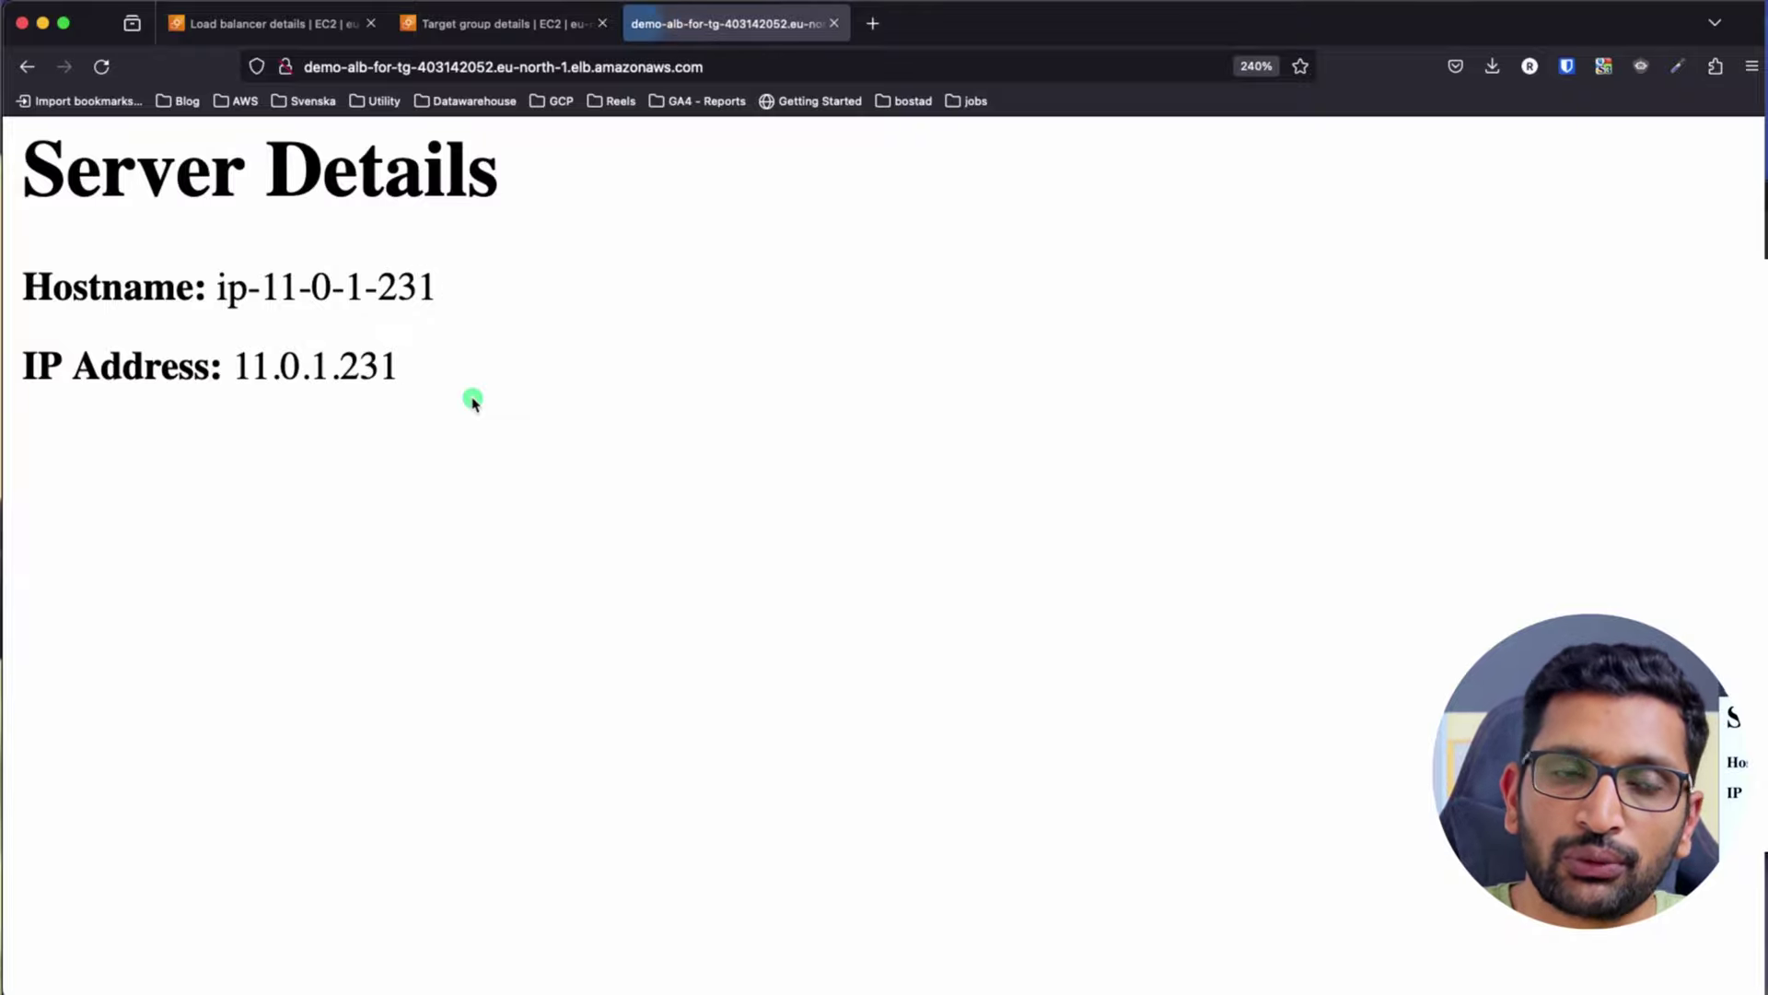